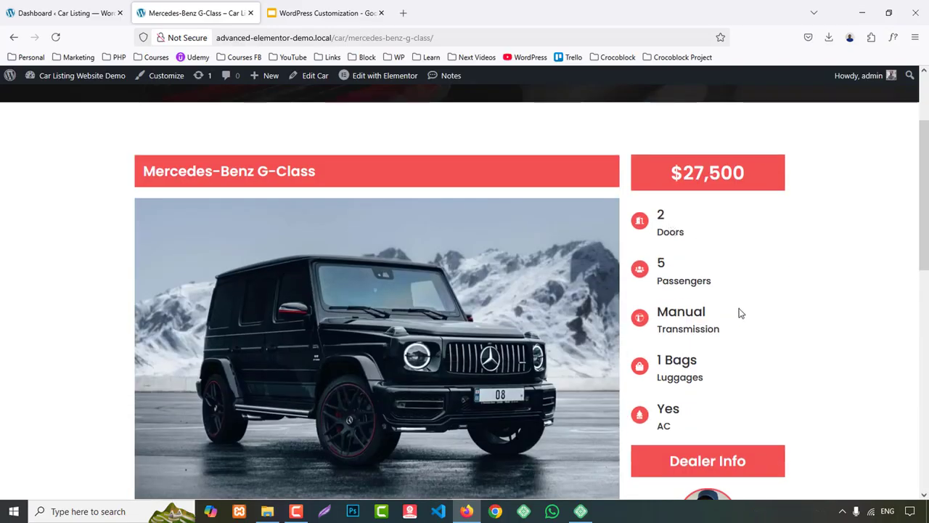
- Examine the Mercedes-Benz G-Class page's specifications, dealer info, overview and gallery, and return to the All Cars listing
{"action": "scroll", "coordinate": [740, 313], "scroll_direction": "down", "scroll_amount": 3}
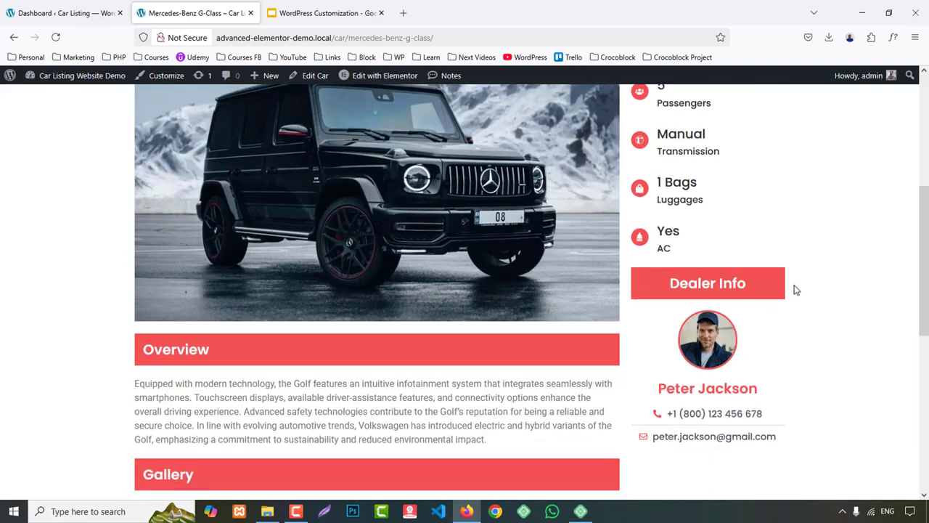
{"action": "scroll", "coordinate": [796, 289], "scroll_direction": "down", "scroll_amount": 2}
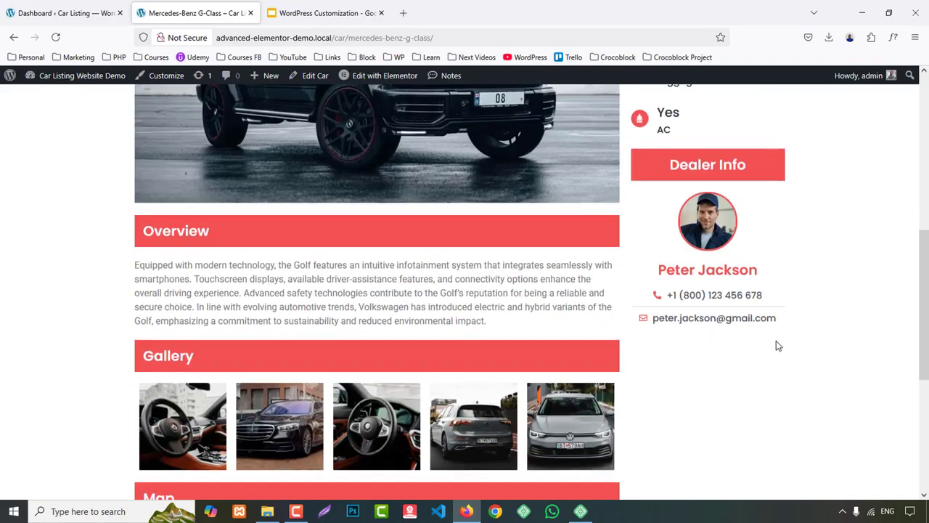
{"action": "scroll", "coordinate": [777, 343], "scroll_direction": "up", "scroll_amount": 7}
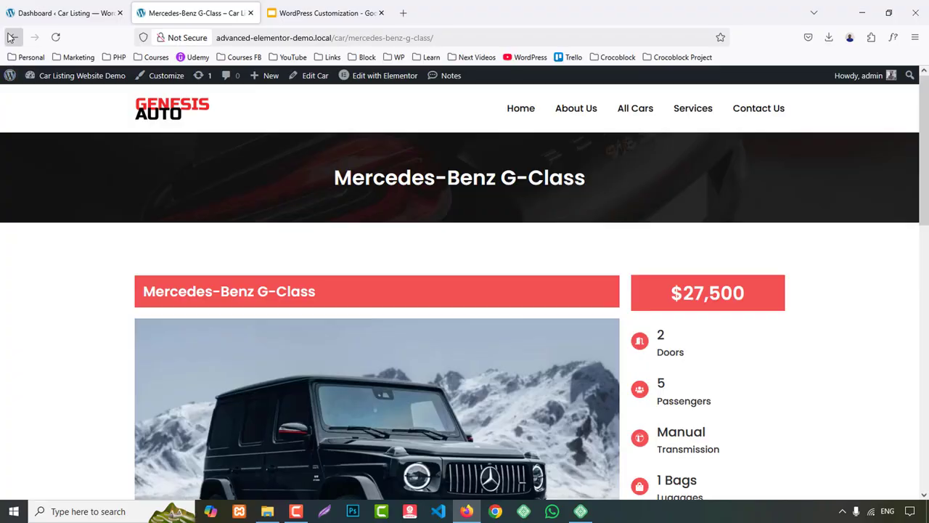
{"action": "left_click", "coordinate": [9, 35]}
- Open the BMW M8 Gran Coupe from the car listing and examine its specifications, dealer info, gallery and map
{"action": "scroll", "coordinate": [442, 382], "scroll_direction": "down", "scroll_amount": 3}
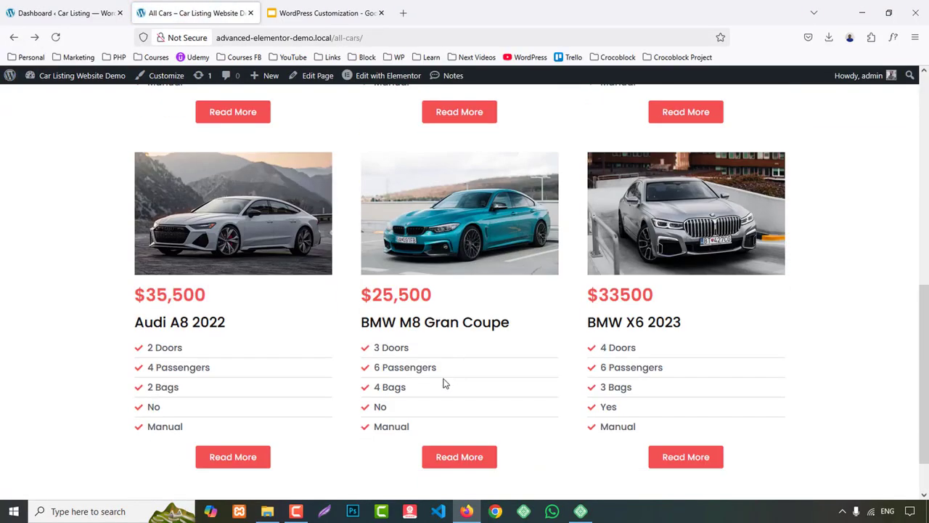
{"action": "left_click", "coordinate": [462, 457]}
{"action": "scroll", "coordinate": [863, 317], "scroll_direction": "down", "scroll_amount": 2}
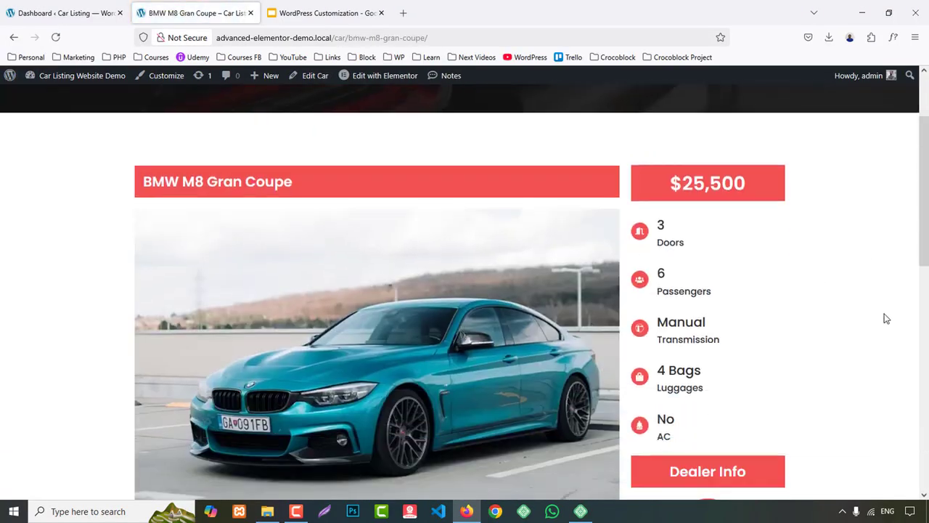
{"action": "scroll", "coordinate": [396, 210], "scroll_direction": "up", "scroll_amount": 2}
{"action": "scroll", "coordinate": [417, 286], "scroll_direction": "down", "scroll_amount": 2}
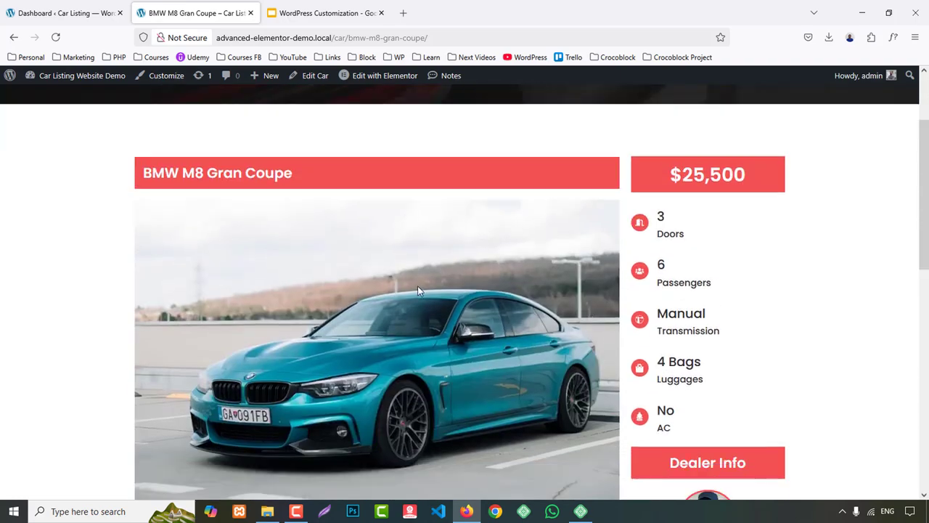
{"action": "scroll", "coordinate": [679, 292], "scroll_direction": "down", "scroll_amount": 5}
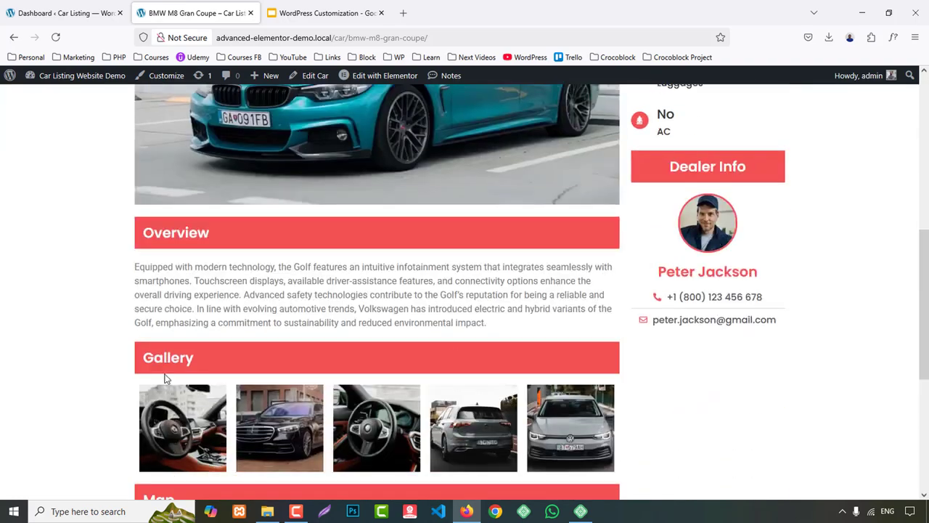
{"action": "scroll", "coordinate": [249, 357], "scroll_direction": "down", "scroll_amount": 4}
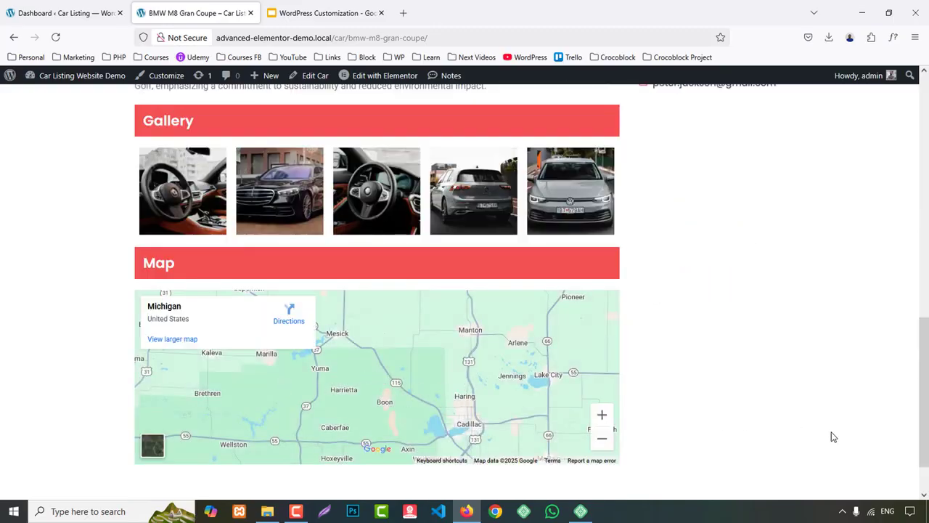
{"action": "scroll", "coordinate": [486, 239], "scroll_direction": "up", "scroll_amount": 5}
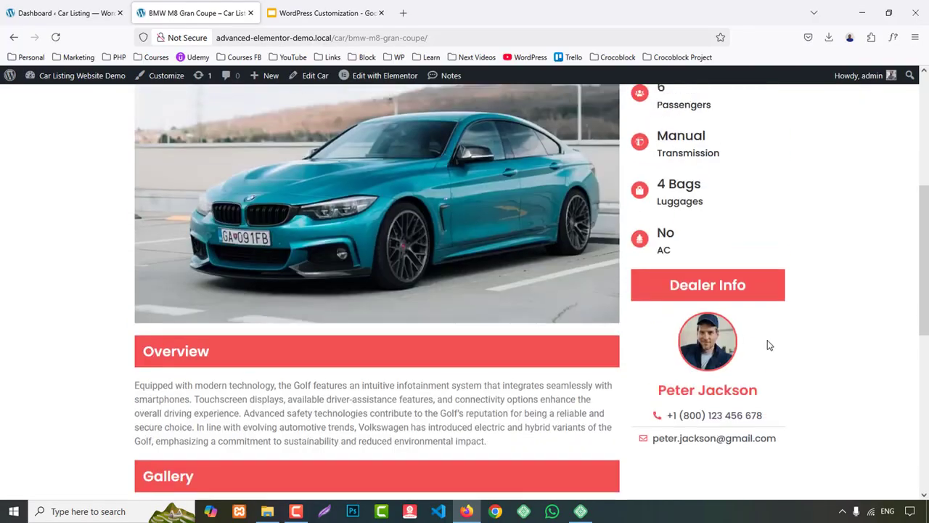
{"action": "scroll", "coordinate": [767, 339], "scroll_direction": "up", "scroll_amount": 4}
- Close the slides and check the installed themes and plugins in the Car Listing site's WordPress dashboard
{"action": "middle_click", "coordinate": [266, 6]}
{"action": "left_click", "coordinate": [63, 13]}
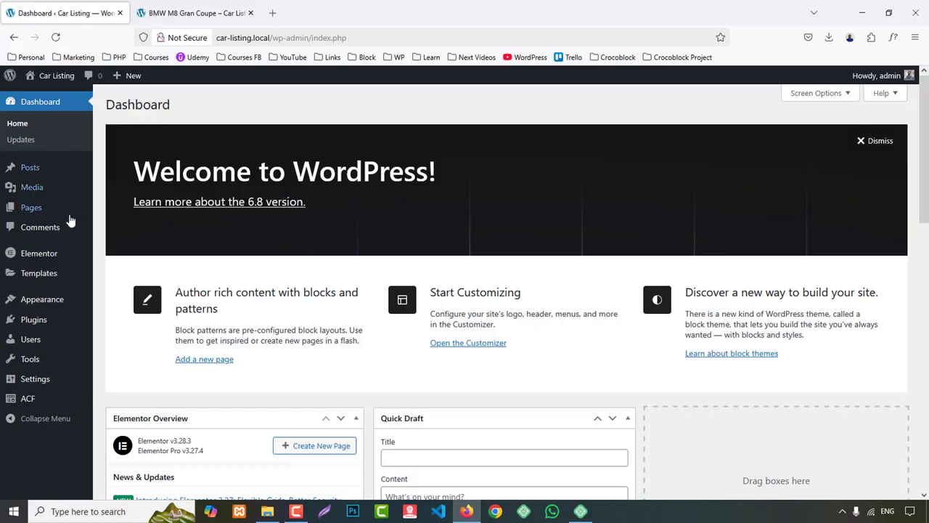
{"action": "mouse_move", "coordinate": [51, 299]}
{"action": "middle_click", "coordinate": [117, 300]}
{"action": "left_click", "coordinate": [218, 10]}
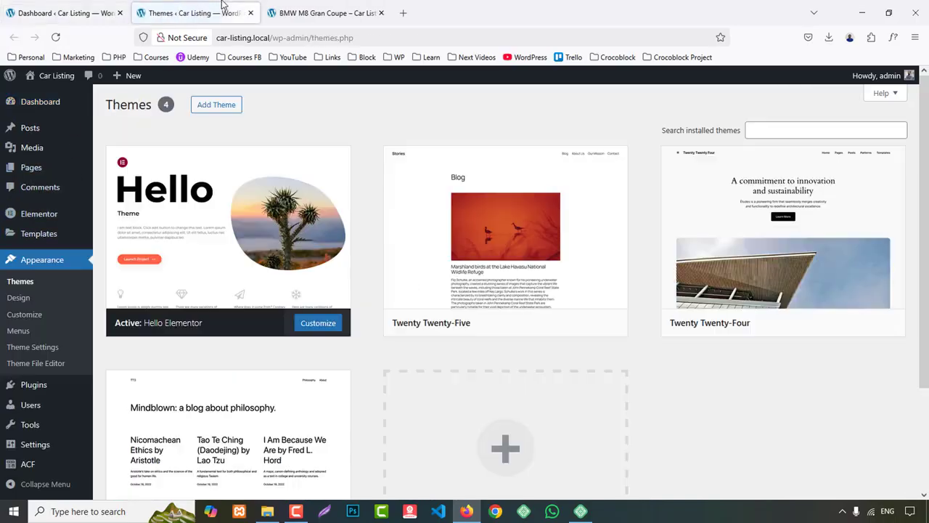
{"action": "middle_click", "coordinate": [196, 4]}
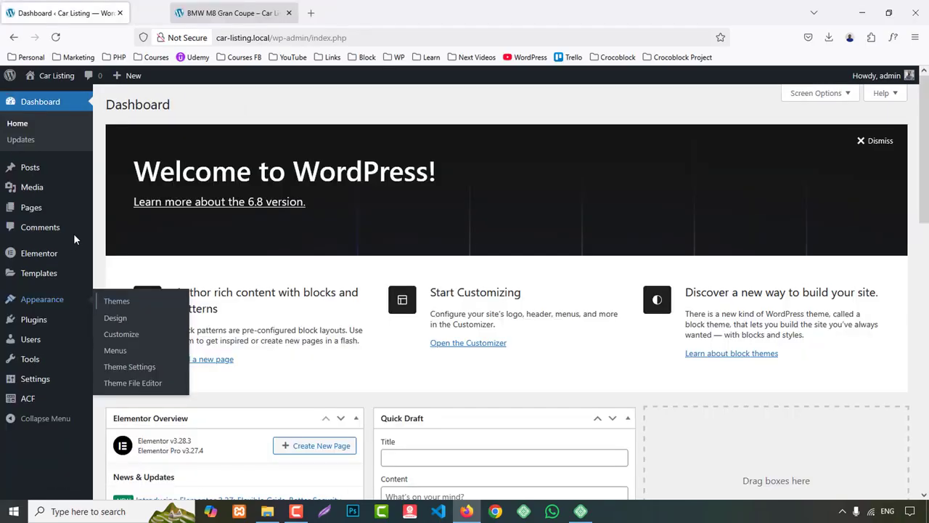
{"action": "middle_click", "coordinate": [34, 321]}
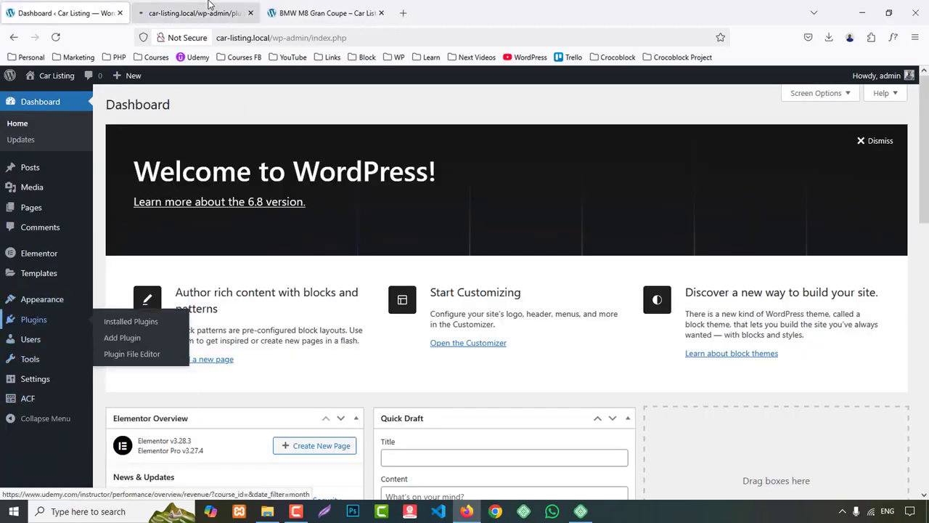
{"action": "left_click", "coordinate": [192, 12]}
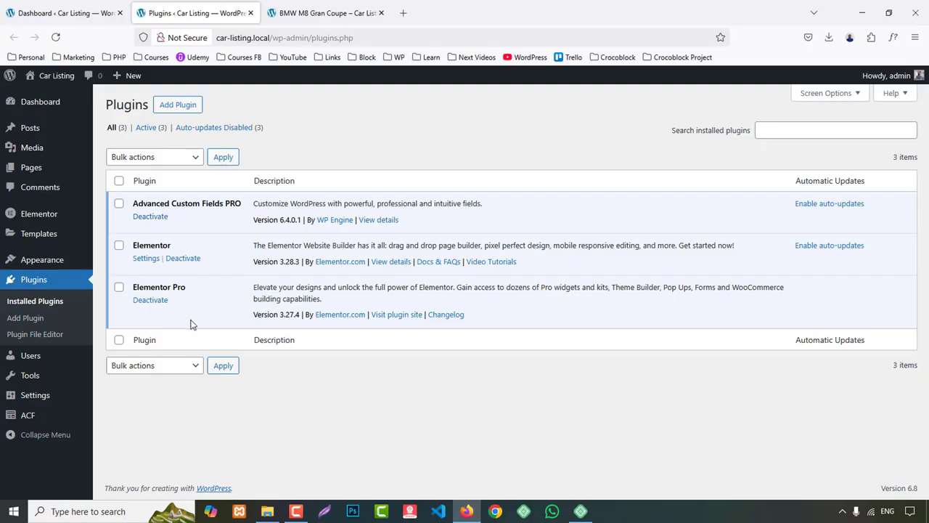
- Return to the demo site and open the Mercedes-Benz G-Class details from its All Cars page
{"action": "left_click", "coordinate": [326, 12]}
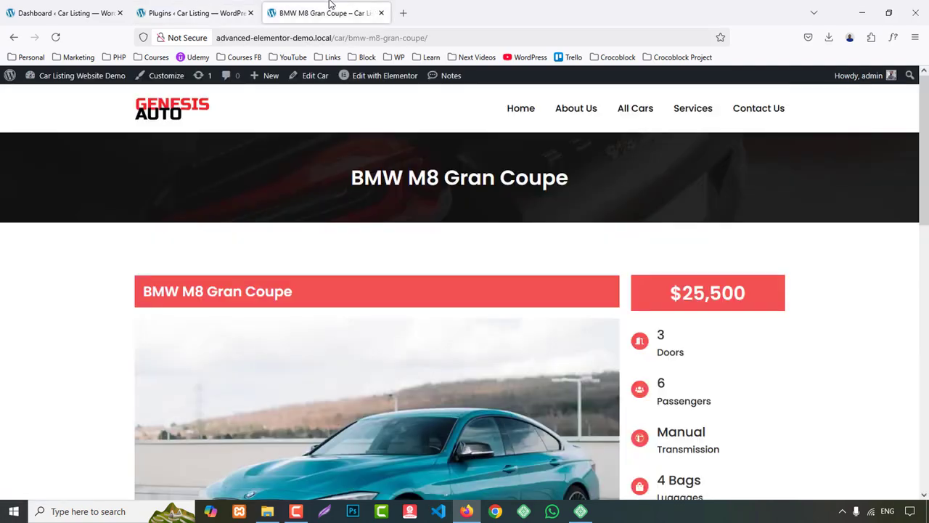
{"action": "left_click", "coordinate": [652, 110]}
{"action": "scroll", "coordinate": [307, 284], "scroll_direction": "down", "scroll_amount": 2}
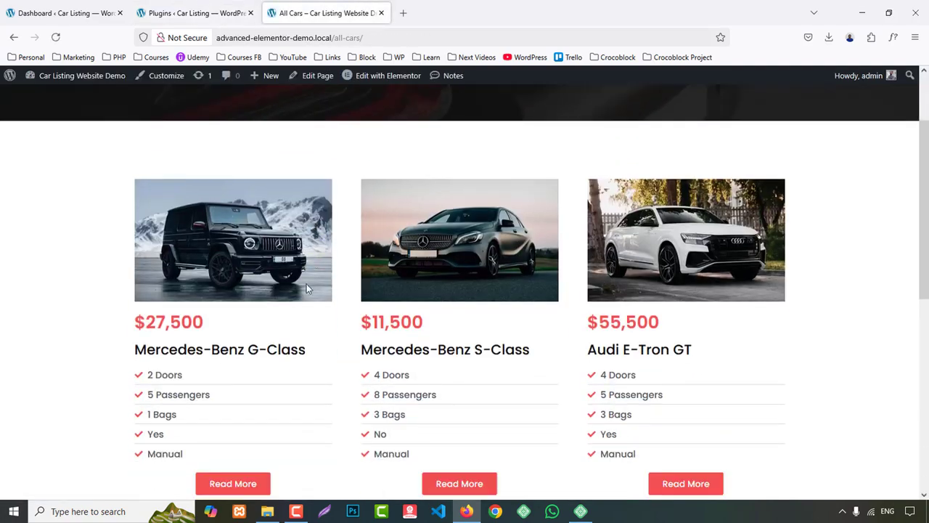
{"action": "scroll", "coordinate": [224, 383], "scroll_direction": "down", "scroll_amount": 2}
{"action": "left_click", "coordinate": [224, 414]}
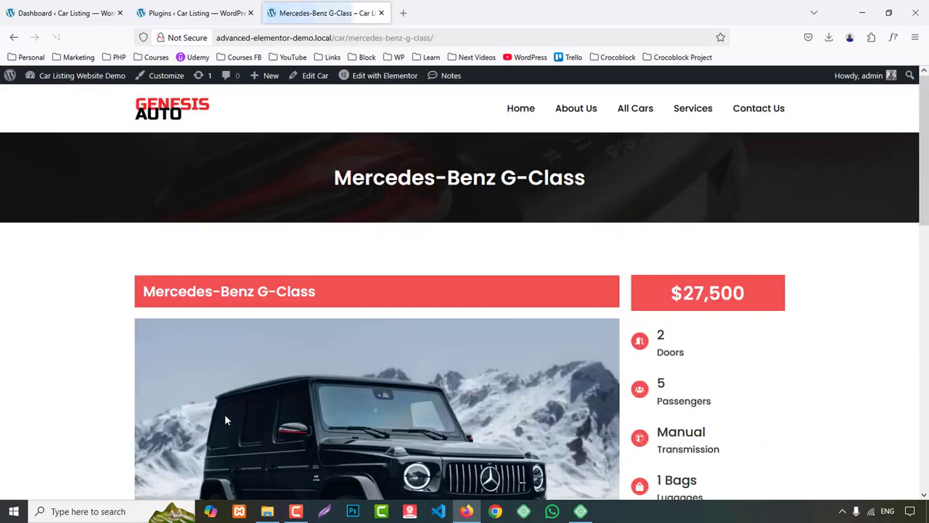
- Close the plugins page, view the Car Listing site's front-end home page, and return to the demo car page
{"action": "left_click", "coordinate": [251, 13]}
{"action": "left_click", "coordinate": [65, 13]}
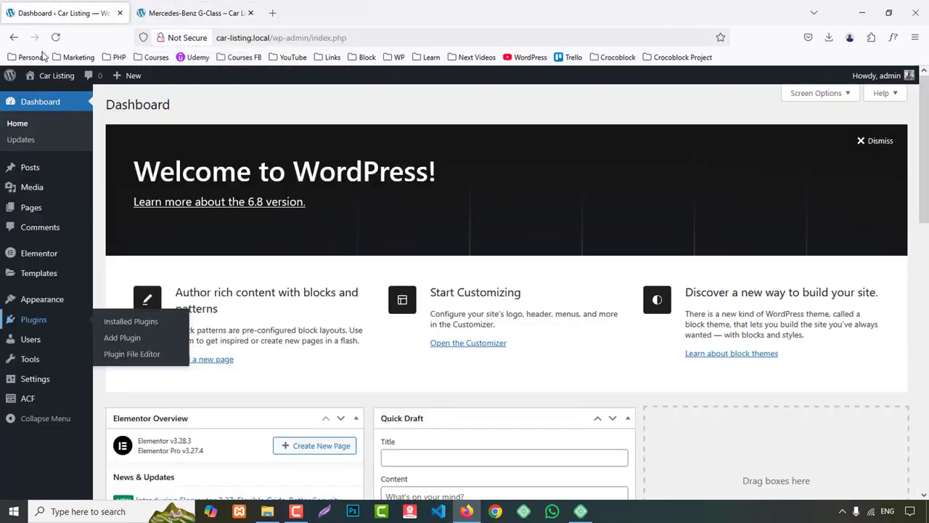
{"action": "mouse_move", "coordinate": [43, 78]}
{"action": "left_click", "coordinate": [43, 97]}
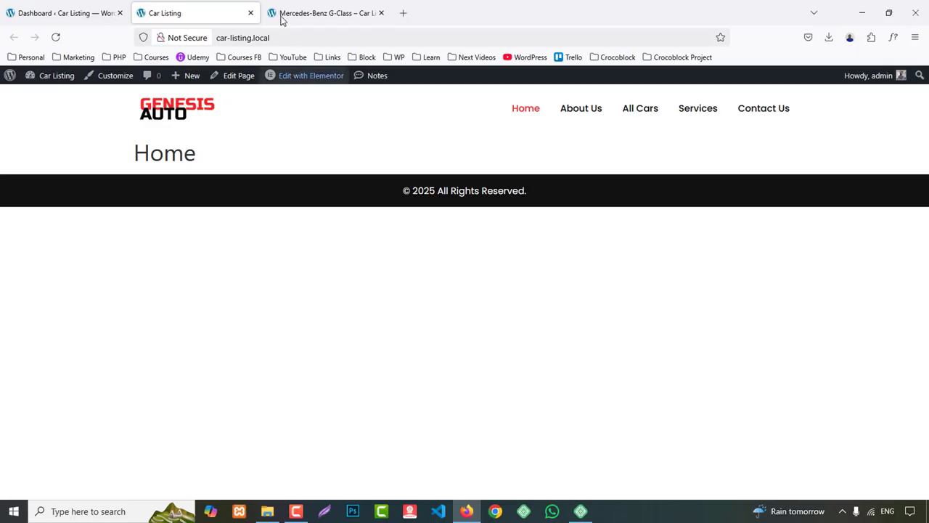
{"action": "middle_click", "coordinate": [203, 8]}
{"action": "left_click", "coordinate": [218, 13]}
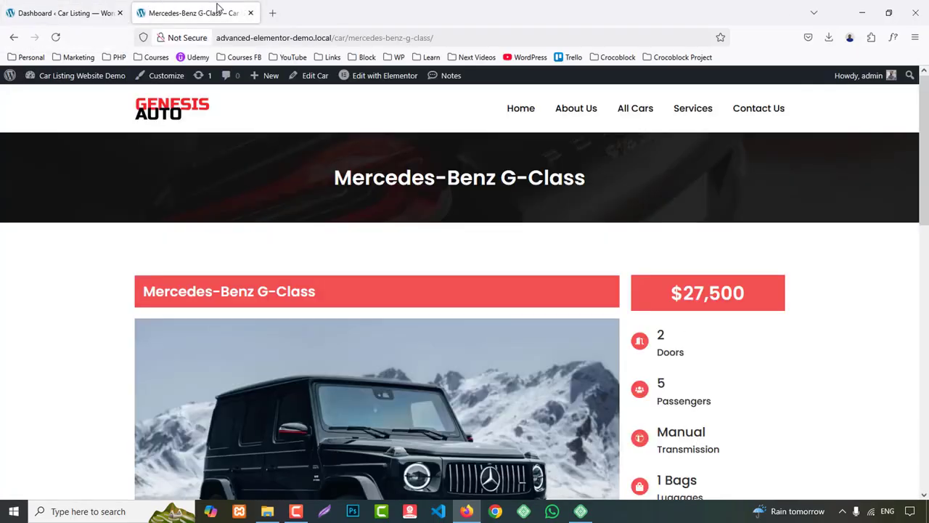
- Start a new ACF post type in the Car Listing site's dashboard
{"action": "left_click", "coordinate": [66, 12]}
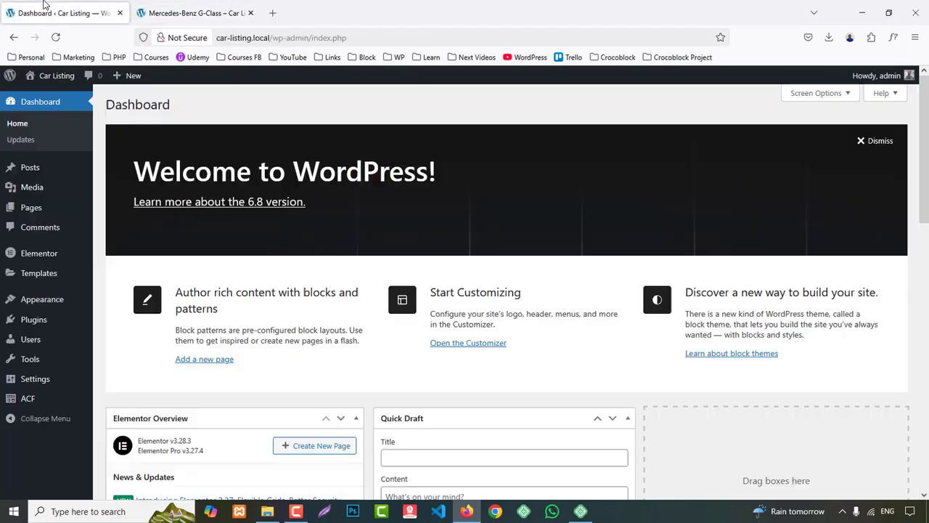
{"action": "mouse_move", "coordinate": [35, 409]}
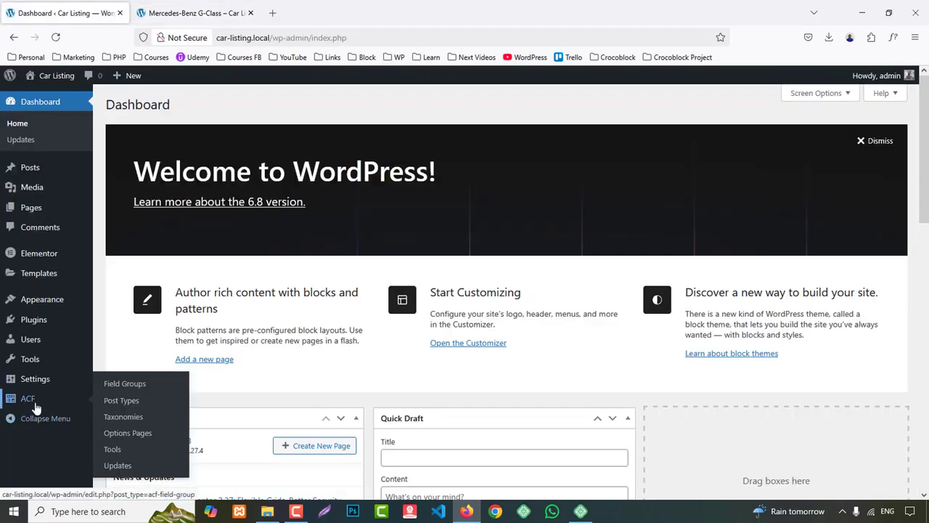
{"action": "middle_click", "coordinate": [122, 400]}
{"action": "left_click", "coordinate": [182, 5]}
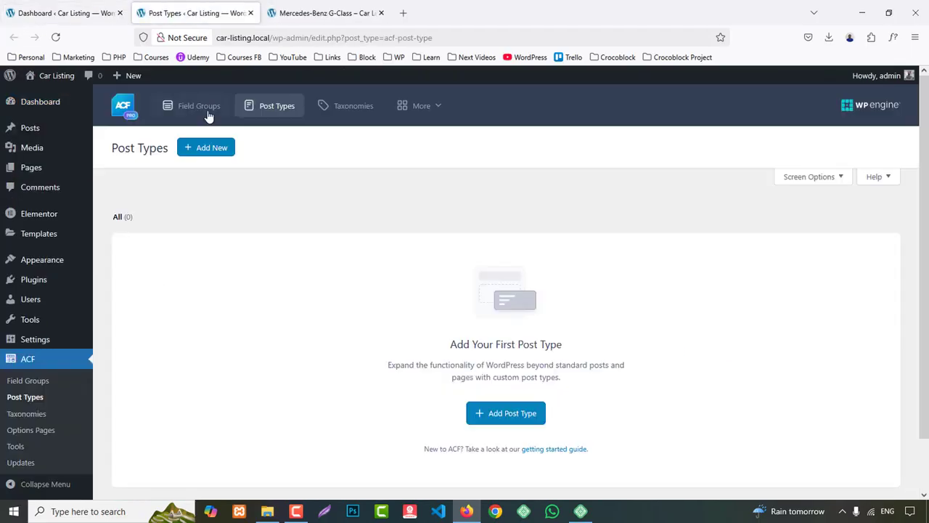
{"action": "left_click", "coordinate": [203, 149]}
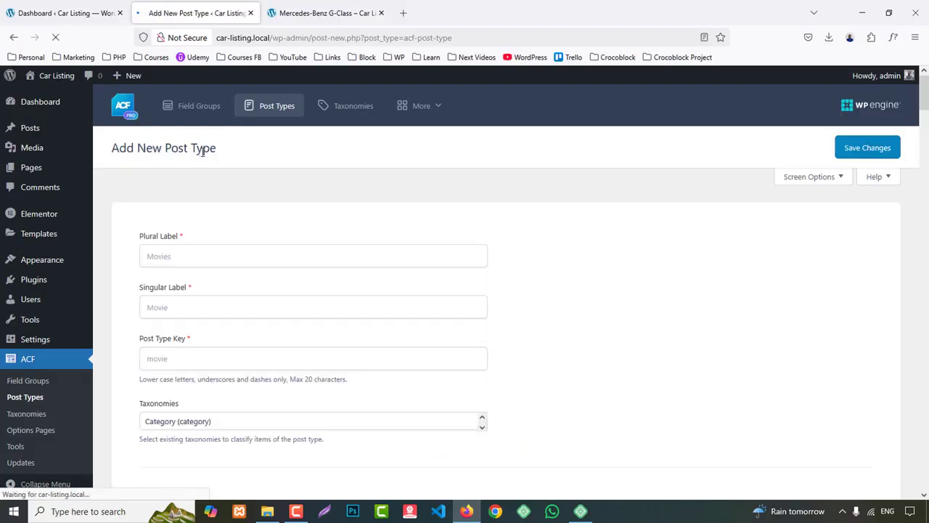
- Set the post type's plural label to Cars, singular label to Car and key to car, leaving its taxonomies unselected
{"action": "left_click", "coordinate": [174, 255]}
{"action": "type", "text": "Cars"}
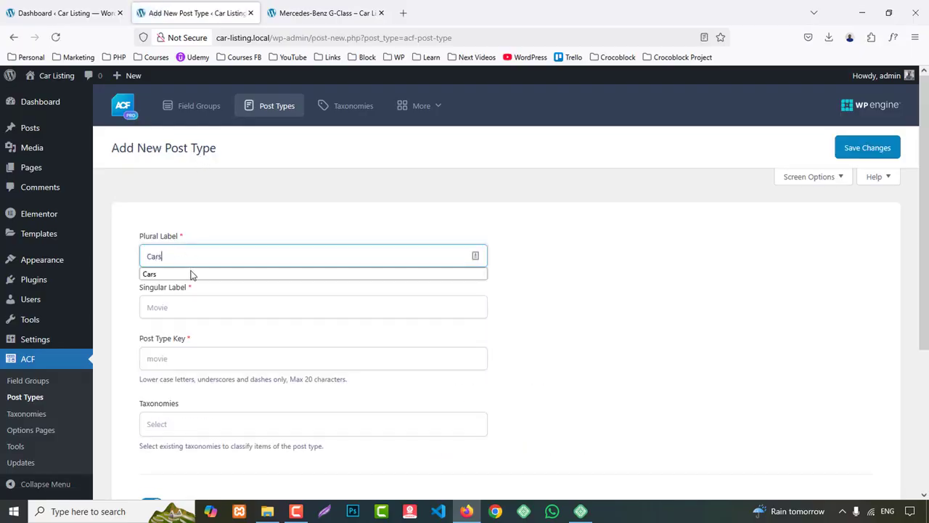
{"action": "left_click", "coordinate": [124, 283]}
{"action": "left_click", "coordinate": [149, 306]}
{"action": "type", "text": "Ca"}
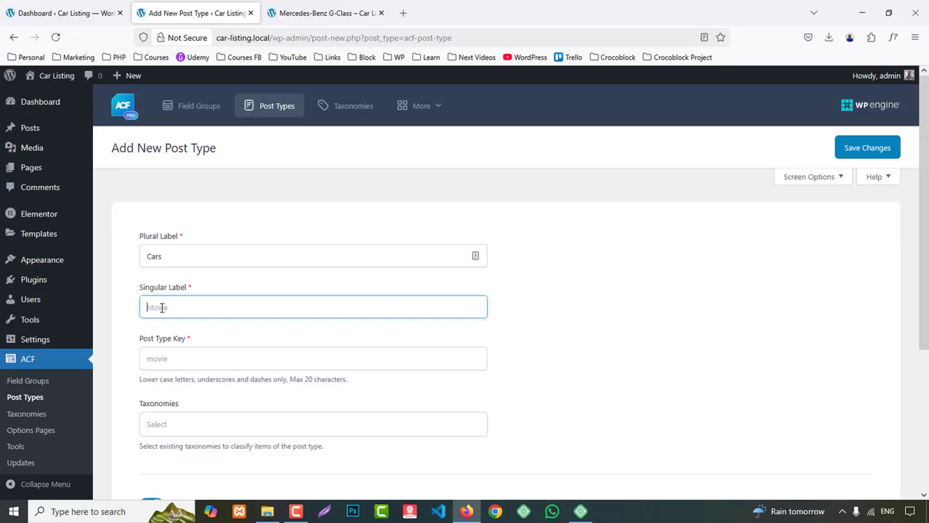
{"action": "left_click", "coordinate": [179, 325]}
{"action": "scroll", "coordinate": [224, 331], "scroll_direction": "down", "scroll_amount": 2}
{"action": "scroll", "coordinate": [224, 333], "scroll_direction": "down", "scroll_amount": 1}
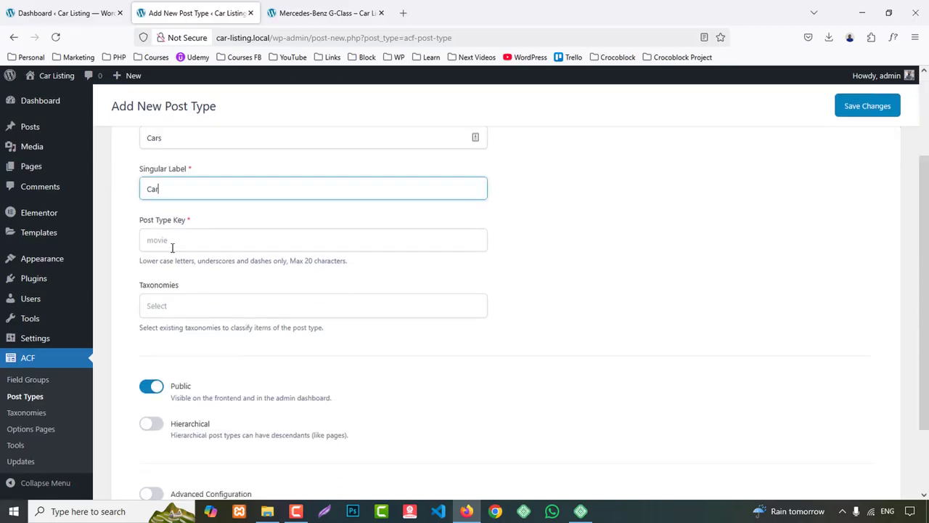
{"action": "left_click", "coordinate": [171, 243]}
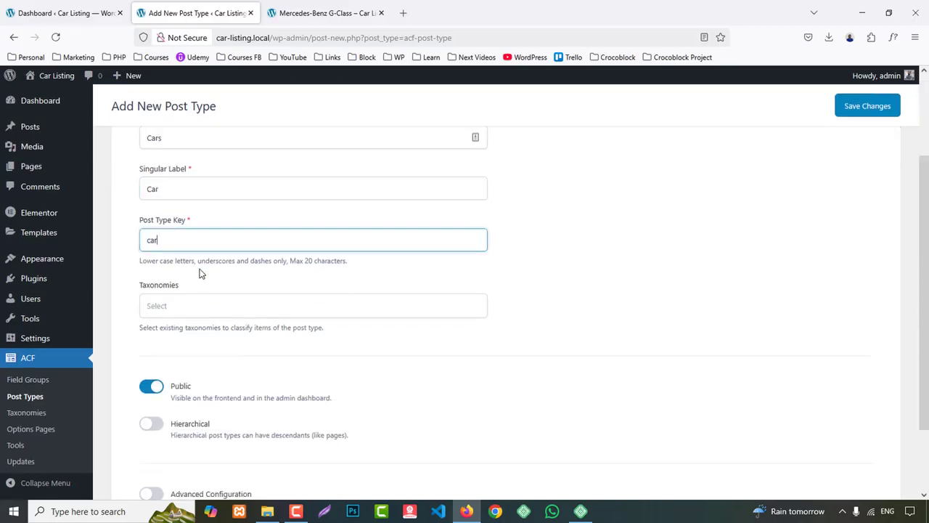
{"action": "left_click", "coordinate": [177, 305]}
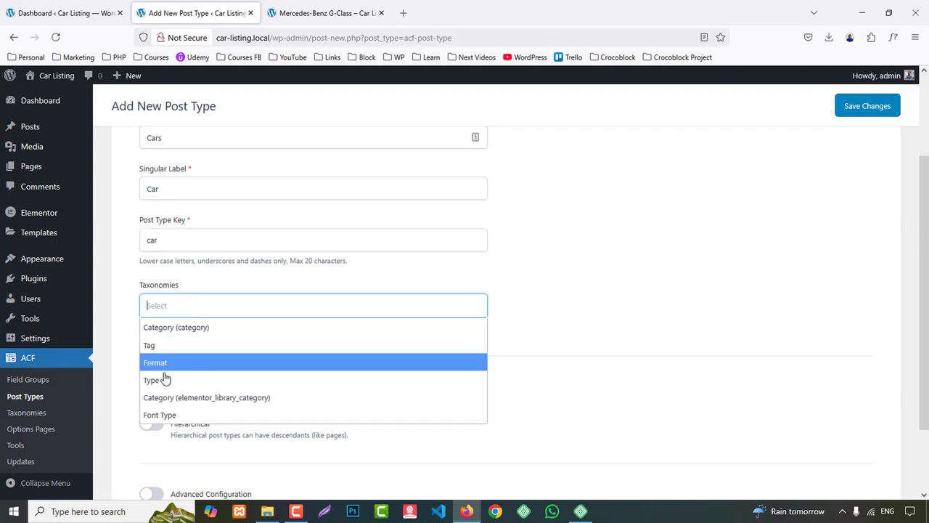
{"action": "left_click", "coordinate": [123, 310]}
- Make the post type hierarchical and enable its advanced configuration
{"action": "scroll", "coordinate": [141, 309], "scroll_direction": "down", "scroll_amount": 2}
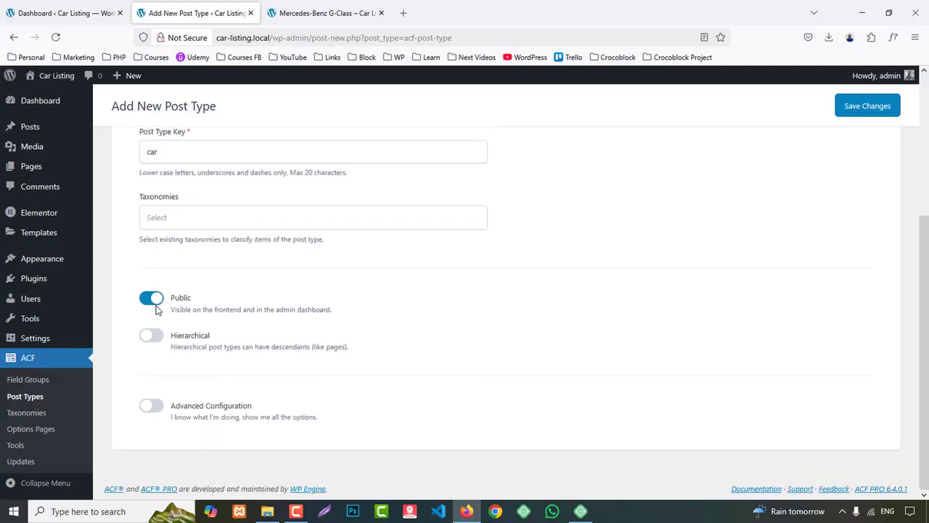
{"action": "left_click", "coordinate": [160, 343]}
{"action": "left_click", "coordinate": [151, 405]}
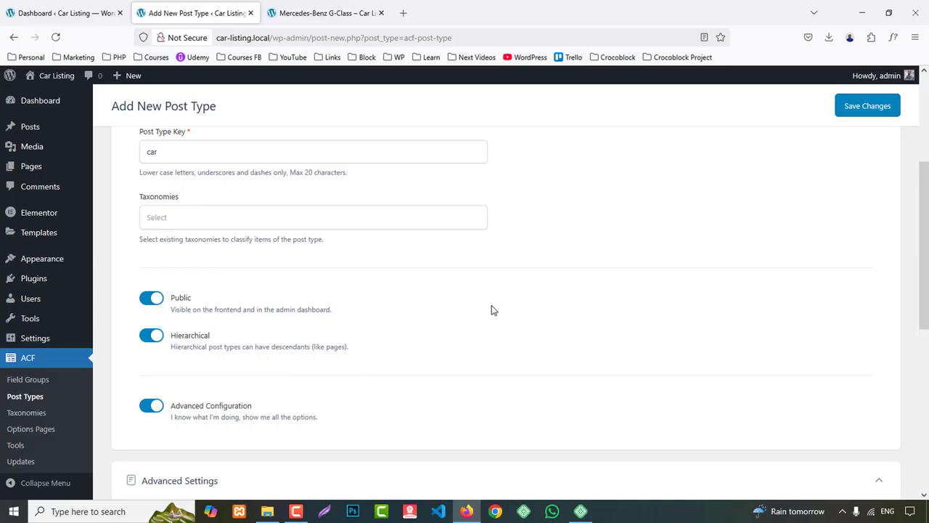
- Remove Editor from the features supported by the post type in the advanced settings
{"action": "scroll", "coordinate": [491, 311], "scroll_direction": "down", "scroll_amount": 3}
{"action": "scroll", "coordinate": [482, 319], "scroll_direction": "down", "scroll_amount": 2}
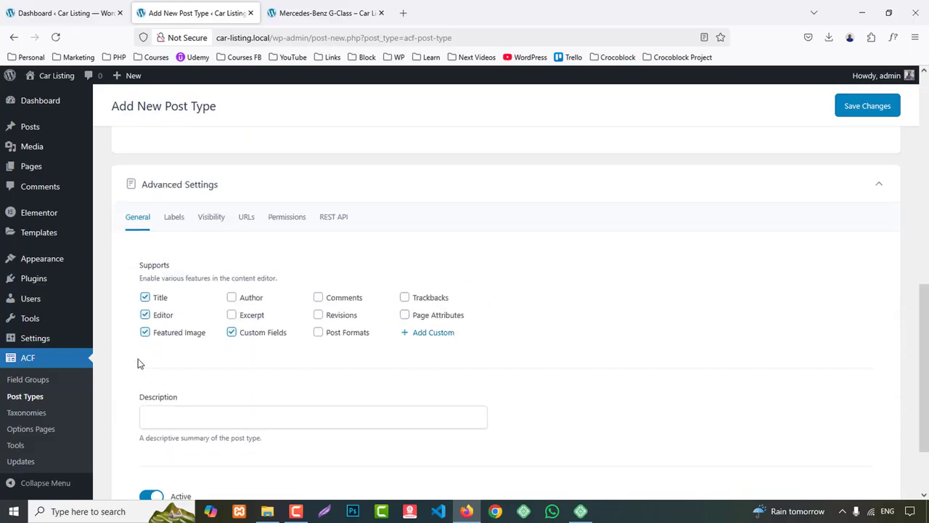
{"action": "left_click", "coordinate": [146, 317]}
- Review the post type's label settings, such as the menu name and item labels
{"action": "left_click", "coordinate": [176, 222]}
{"action": "scroll", "coordinate": [231, 306], "scroll_direction": "down", "scroll_amount": 2}
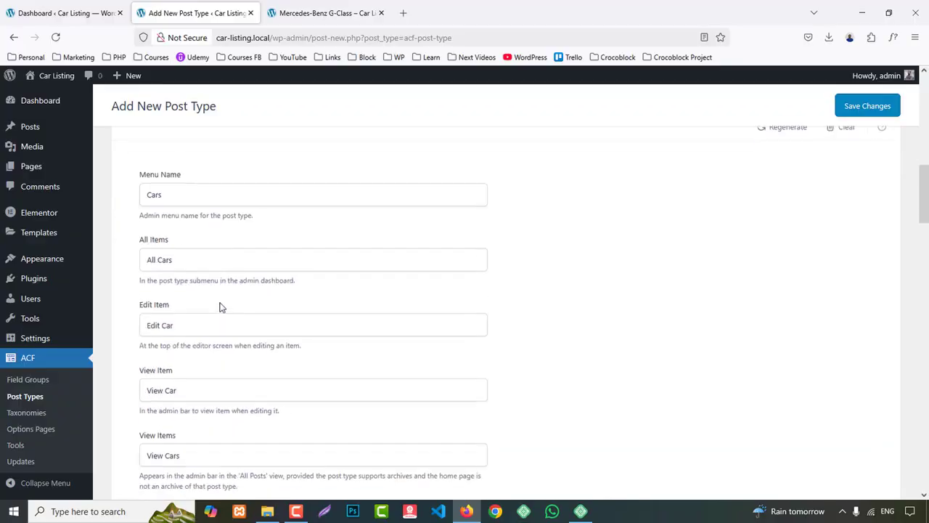
{"action": "scroll", "coordinate": [205, 327], "scroll_direction": "down", "scroll_amount": 15}
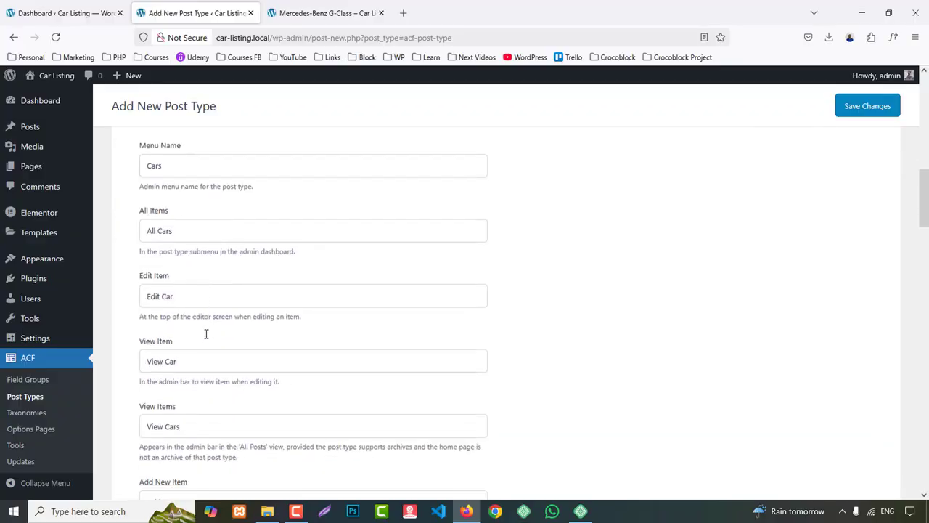
{"action": "scroll", "coordinate": [210, 332], "scroll_direction": "up", "scroll_amount": 15}
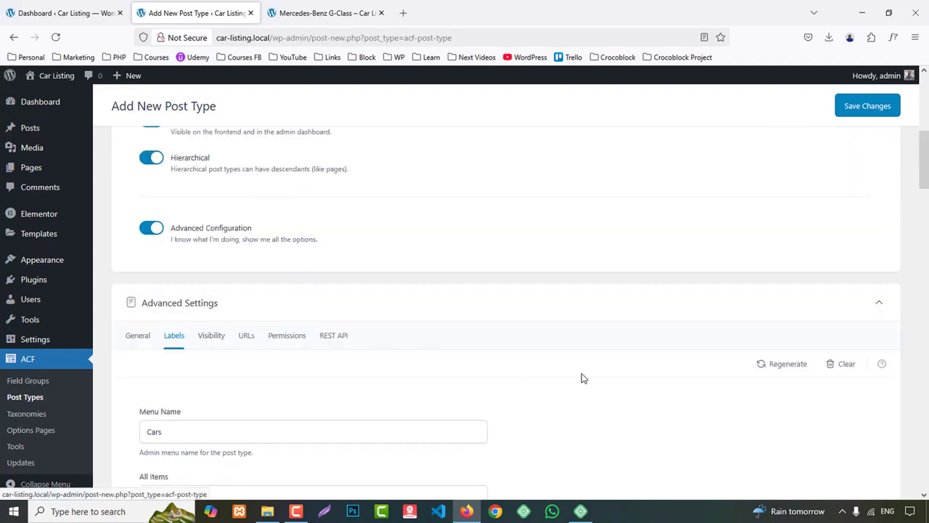
- Save the Cars post type and open a blank new car entry from the Cars list
{"action": "scroll", "coordinate": [600, 377], "scroll_direction": "down", "scroll_amount": 10}
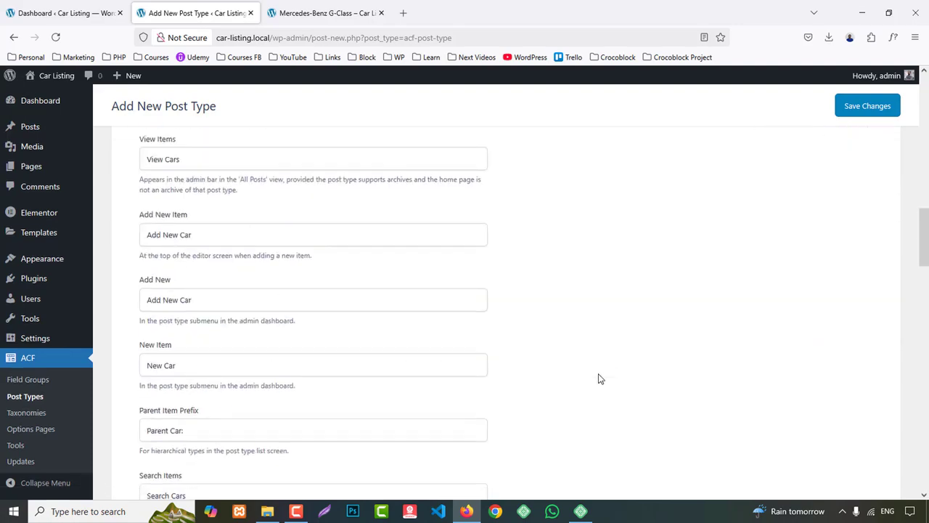
{"action": "left_click", "coordinate": [863, 108]}
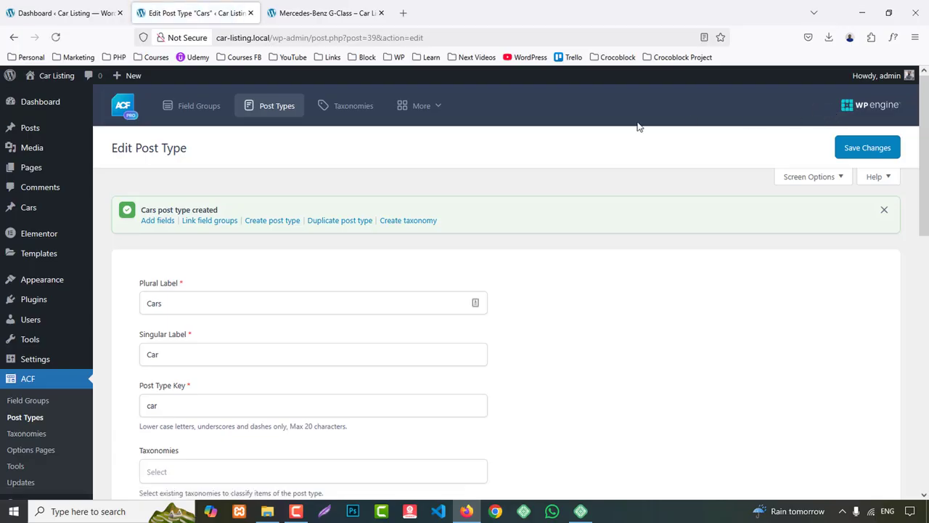
{"action": "mouse_move", "coordinate": [28, 209]}
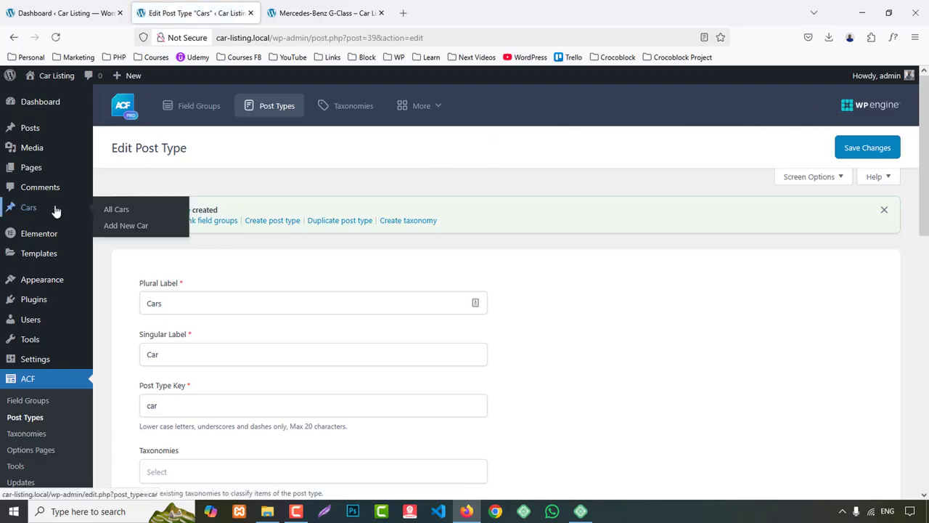
{"action": "left_click", "coordinate": [135, 212]}
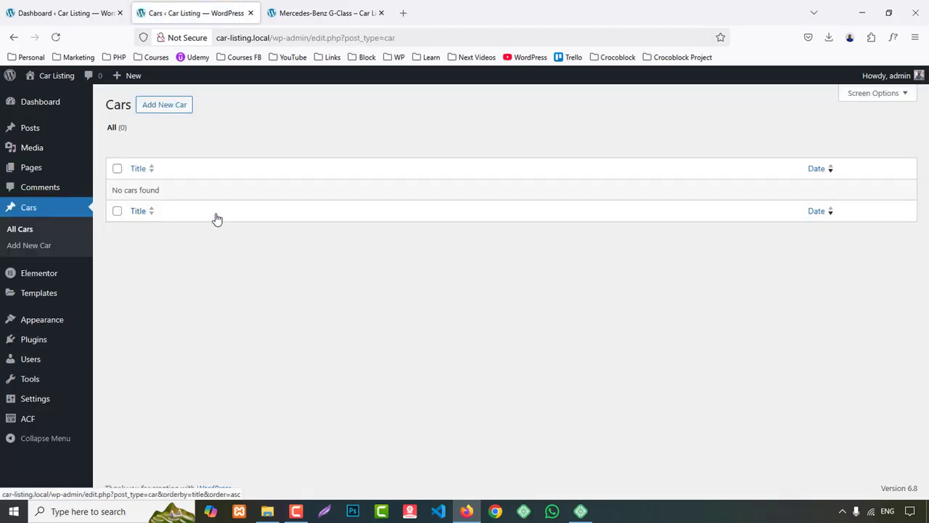
{"action": "left_click", "coordinate": [164, 109]}
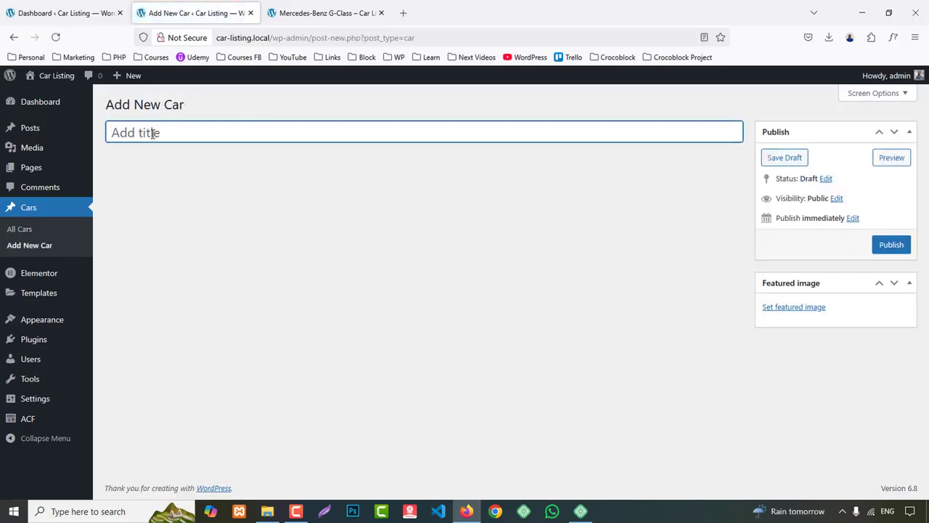
- Look over the demo car page and start a new ACF field group titled Car Details
{"action": "left_click", "coordinate": [352, 9]}
{"action": "scroll", "coordinate": [430, 333], "scroll_direction": "down", "scroll_amount": 4}
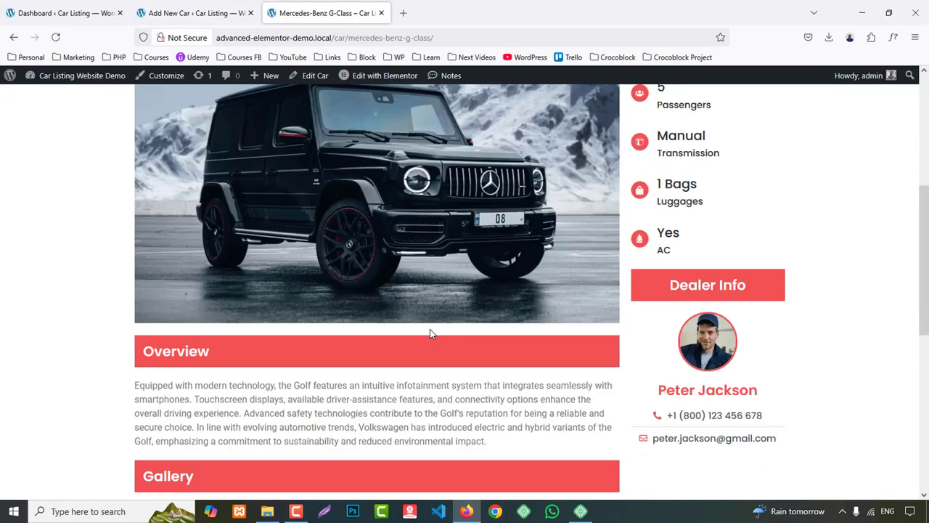
{"action": "scroll", "coordinate": [430, 332], "scroll_direction": "down", "scroll_amount": 5}
{"action": "scroll", "coordinate": [431, 332], "scroll_direction": "up", "scroll_amount": 9}
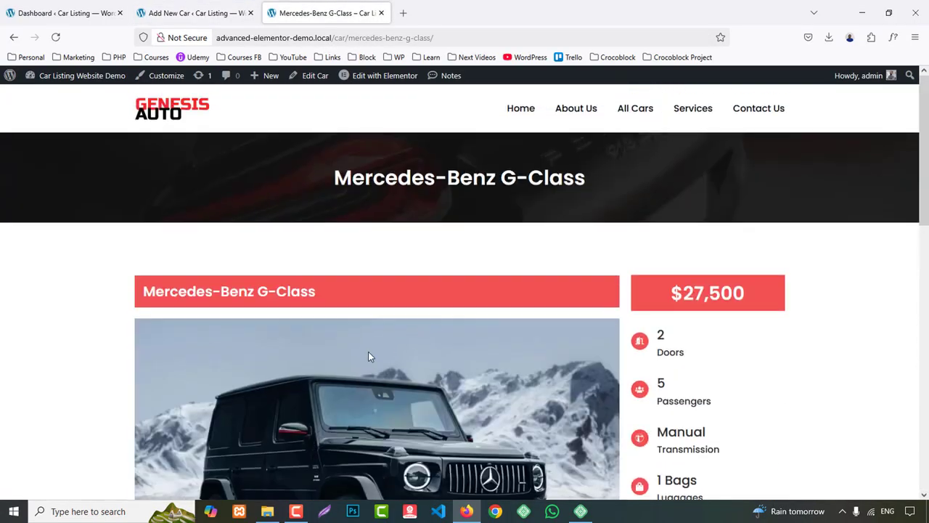
{"action": "left_click", "coordinate": [62, 12]}
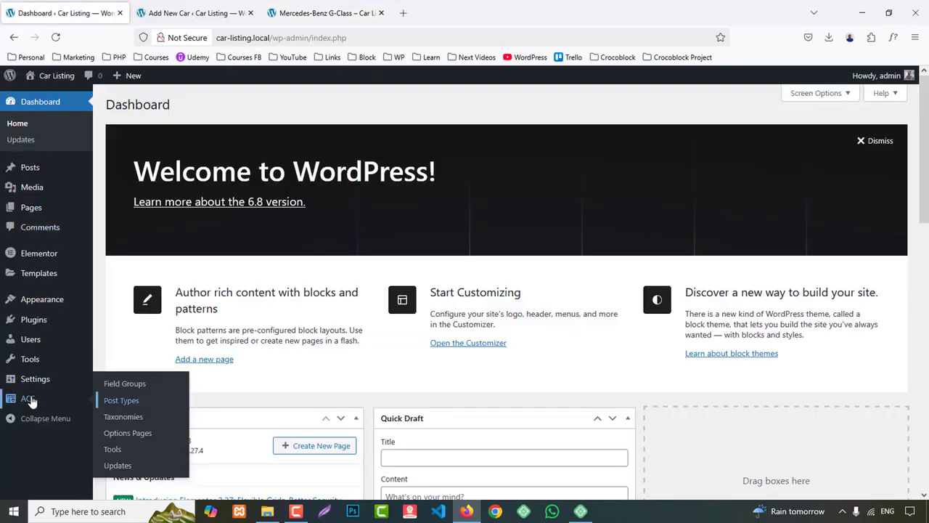
{"action": "middle_click", "coordinate": [125, 384]}
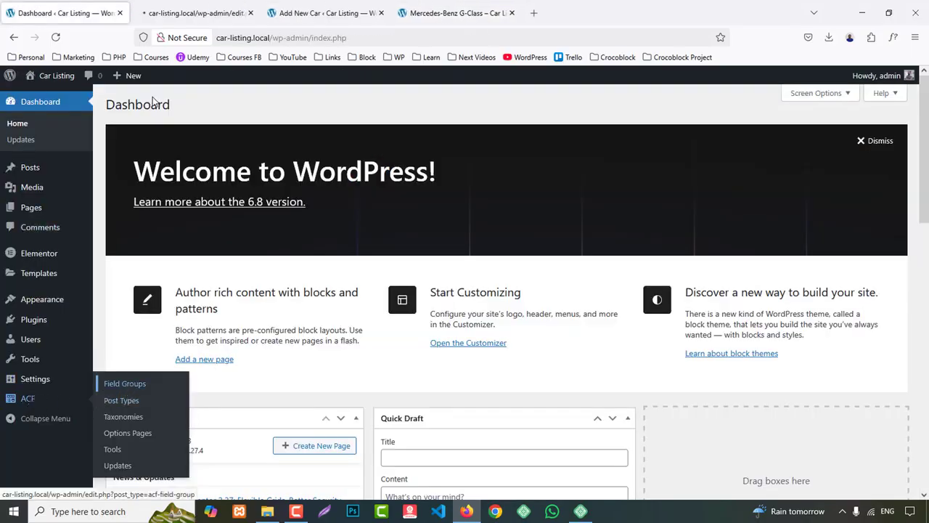
{"action": "left_click", "coordinate": [175, 5]}
{"action": "left_click", "coordinate": [222, 151]}
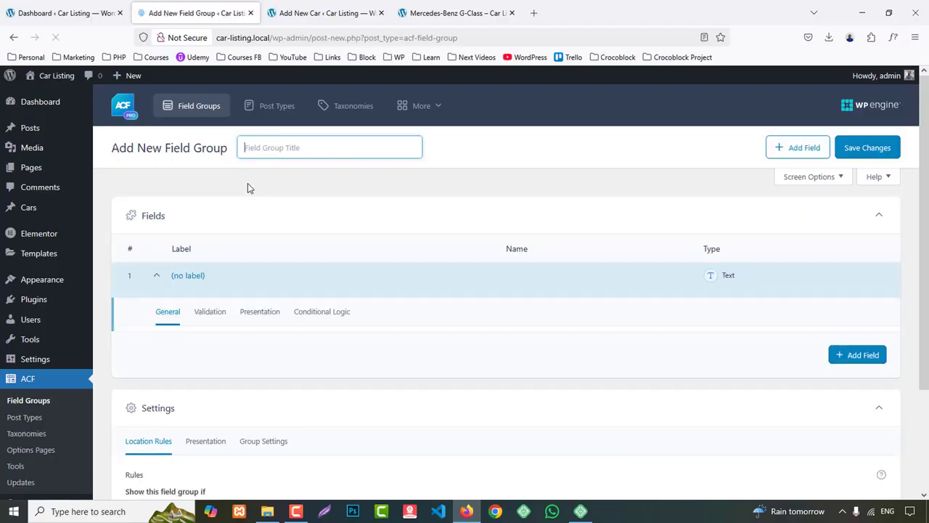
{"action": "type", "text": "Car Details"}
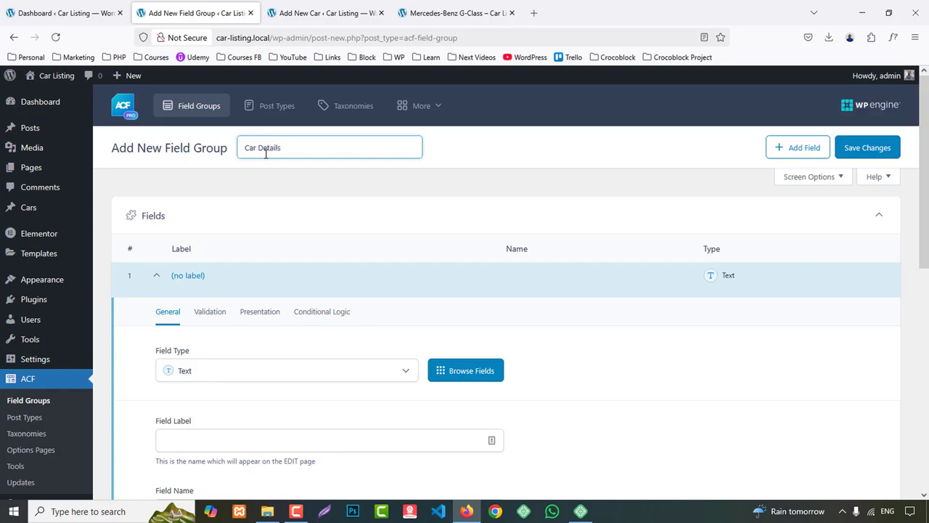
- Following the demo car page's sections, make the first field a Tab labelled Overview and collapse it
{"action": "left_click", "coordinate": [457, 10]}
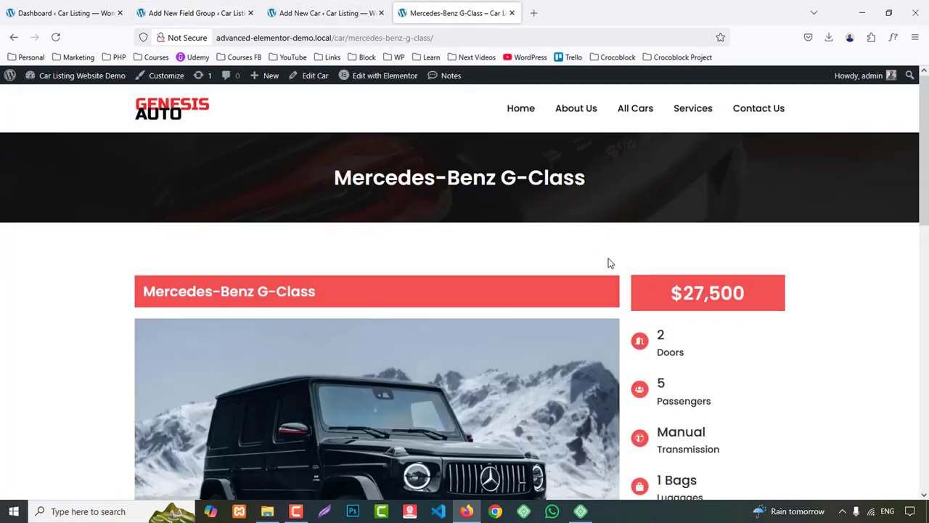
{"action": "scroll", "coordinate": [699, 317], "scroll_direction": "down", "scroll_amount": 8}
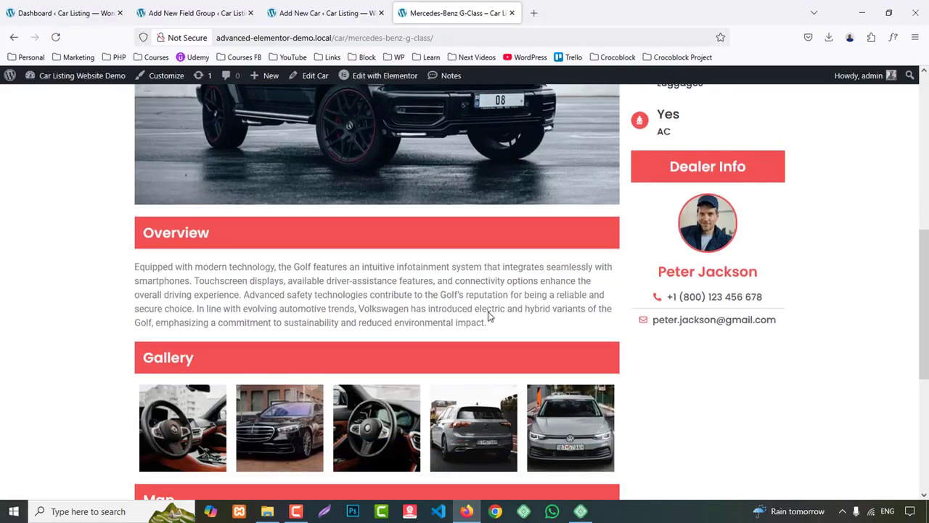
{"action": "scroll", "coordinate": [399, 335], "scroll_direction": "up", "scroll_amount": 10}
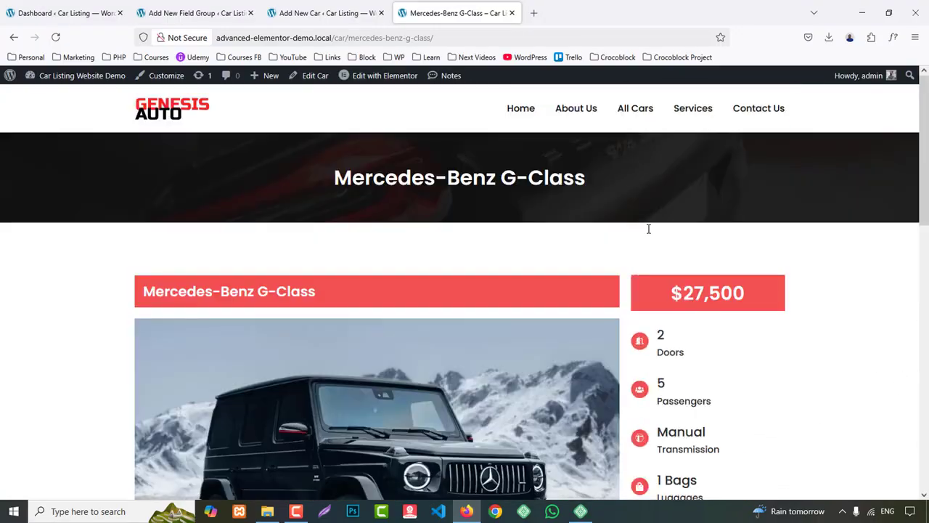
{"action": "left_click", "coordinate": [347, 10]}
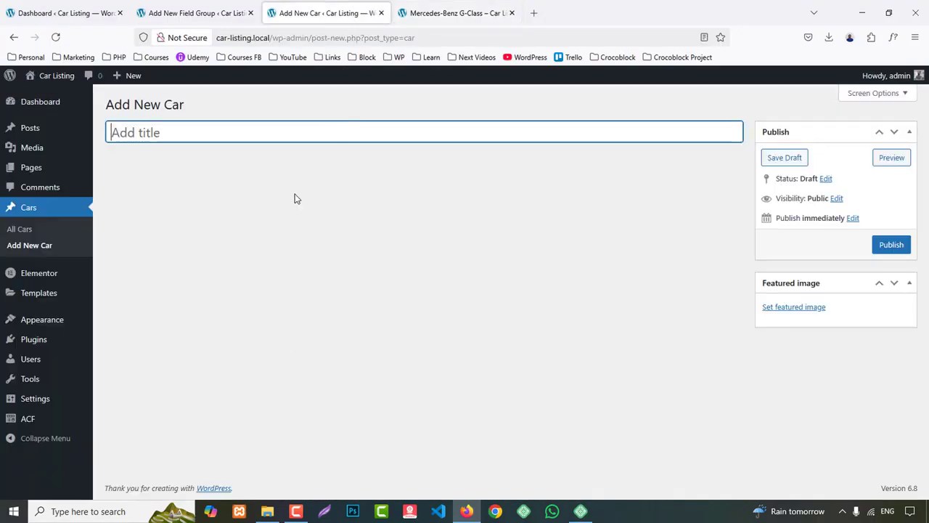
{"action": "left_click", "coordinate": [182, 11]}
{"action": "scroll", "coordinate": [291, 309], "scroll_direction": "down", "scroll_amount": 3}
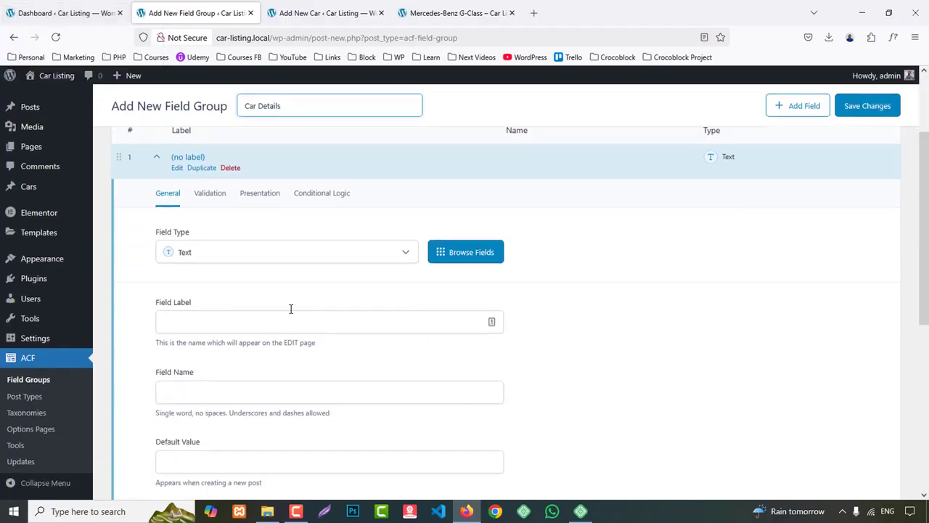
{"action": "left_click", "coordinate": [204, 257]}
{"action": "type", "text": "ta"}
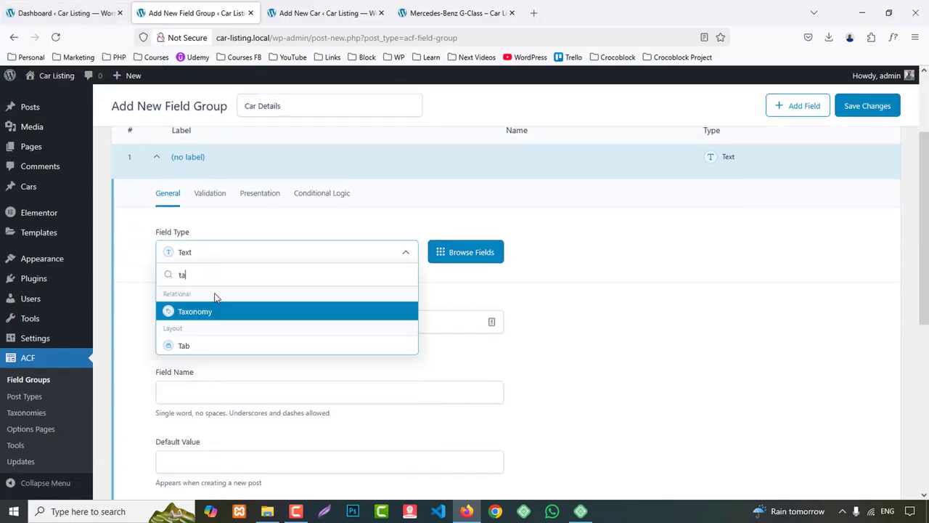
{"action": "left_click", "coordinate": [191, 345]}
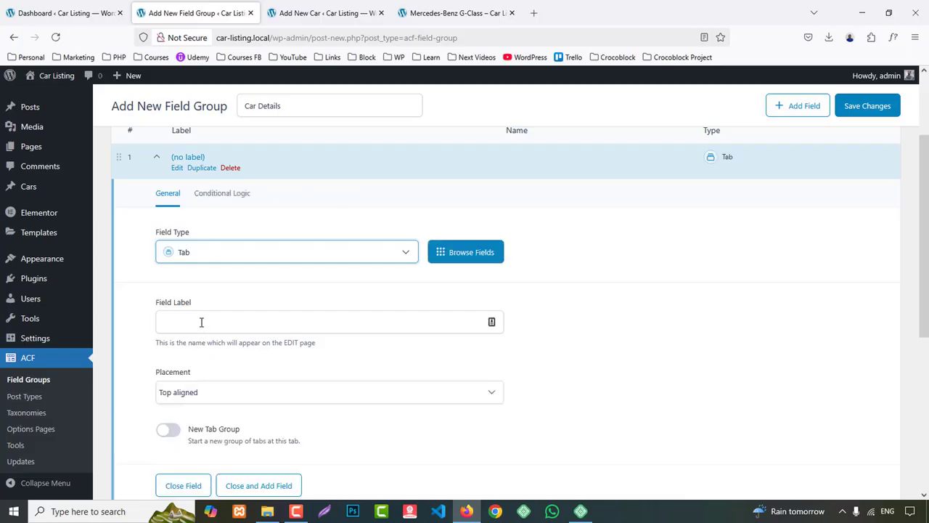
{"action": "left_click", "coordinate": [214, 320]}
{"action": "scroll", "coordinate": [214, 320], "scroll_direction": "down", "scroll_amount": 1}
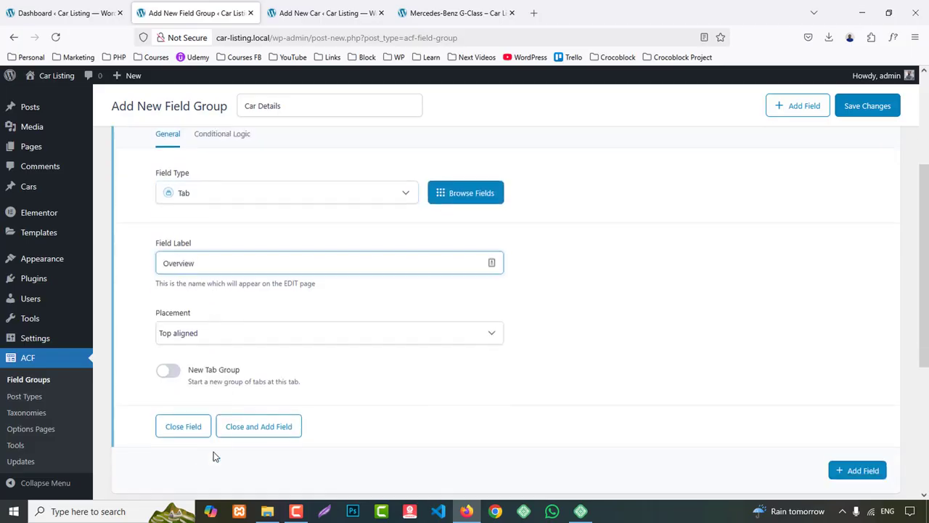
{"action": "left_click", "coordinate": [183, 429]}
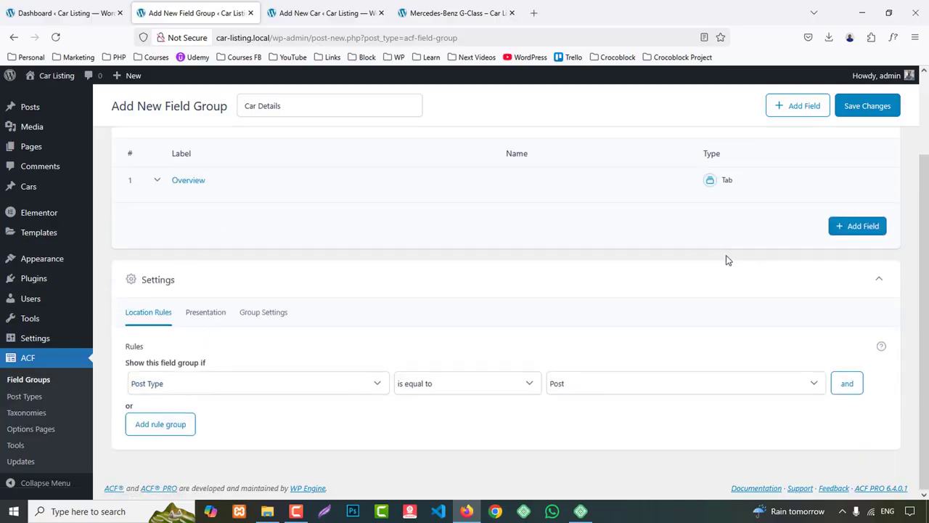
- Add a Text Area field labelled Description with the field name description under the Overview tab
{"action": "left_click", "coordinate": [860, 226]}
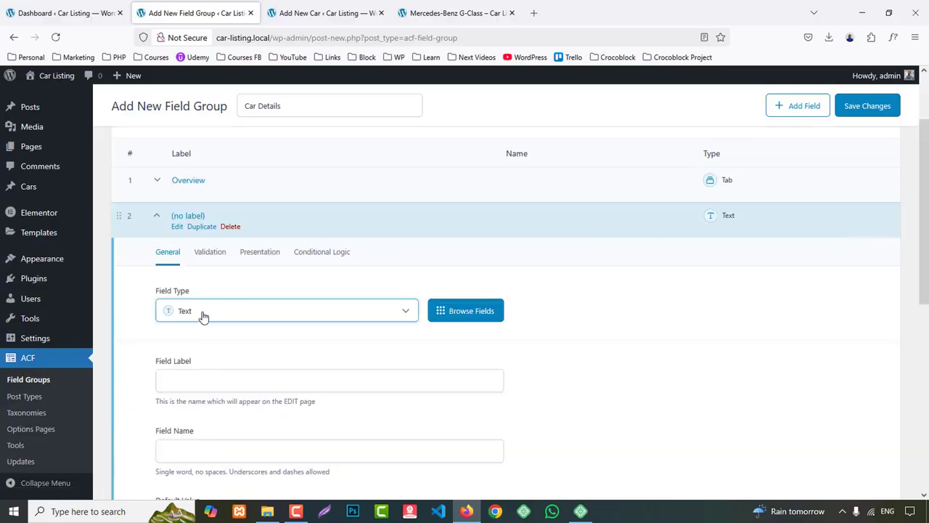
{"action": "left_click", "coordinate": [202, 316]}
{"action": "left_click", "coordinate": [197, 390]}
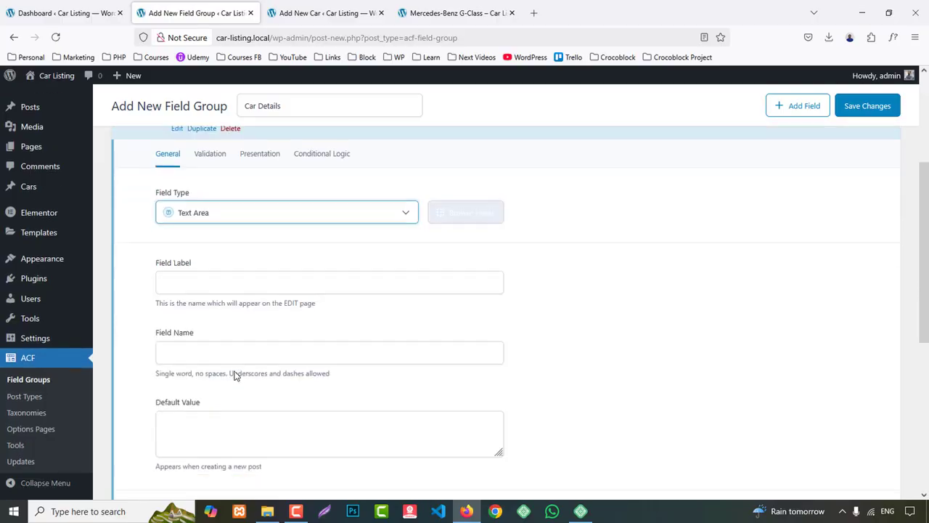
{"action": "left_click", "coordinate": [185, 266]}
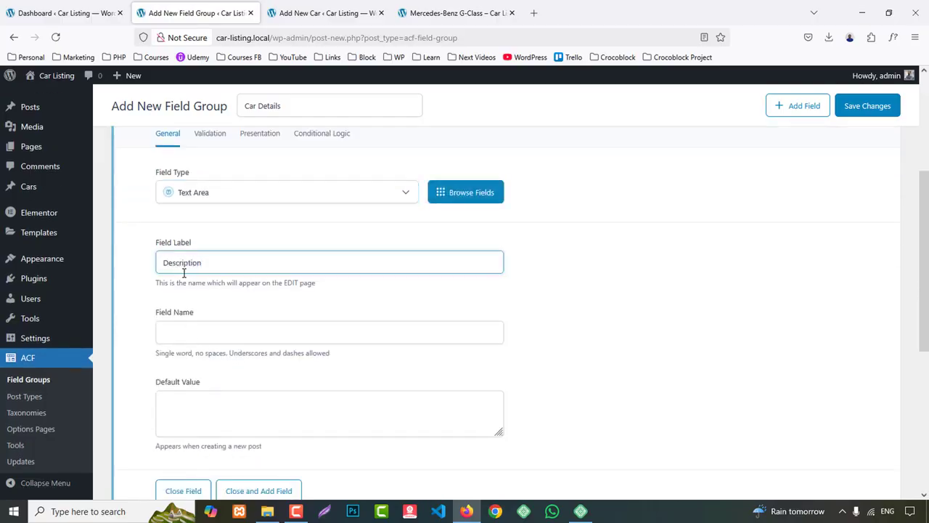
{"action": "left_click", "coordinate": [195, 336]}
{"action": "scroll", "coordinate": [244, 351], "scroll_direction": "down", "scroll_amount": 3}
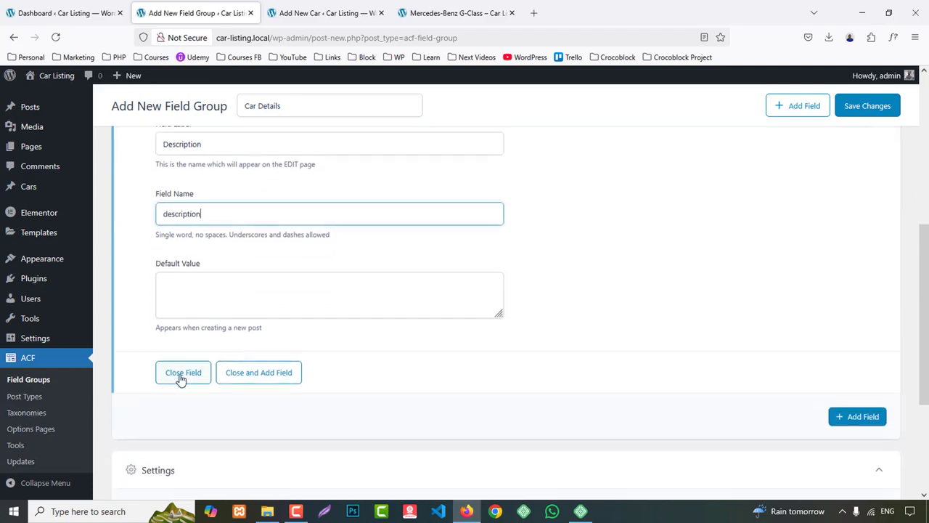
{"action": "left_click", "coordinate": [181, 375]}
{"action": "scroll", "coordinate": [506, 431], "scroll_direction": "up", "scroll_amount": 3}
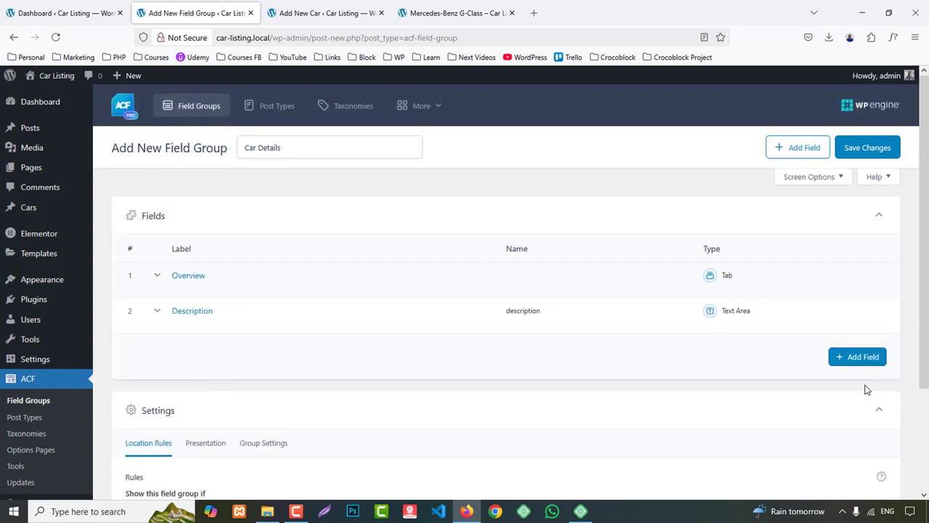
- Save the Car Details field group and reload the new car form to check for its fields
{"action": "left_click", "coordinate": [891, 151]}
{"action": "key", "text": "ctrl+Tab"}
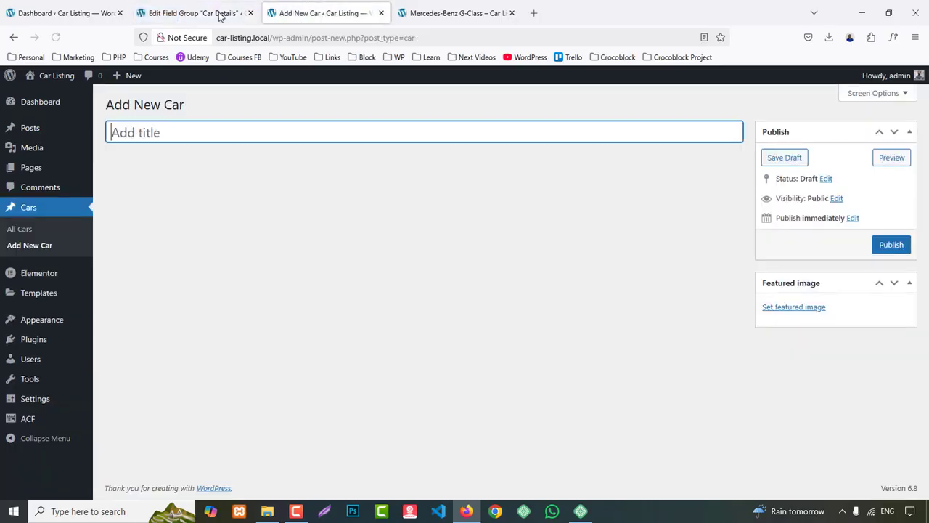
{"action": "left_click", "coordinate": [55, 40]}
{"action": "left_click", "coordinate": [196, 12]}
- Set the field group's location rule to Post Type is equal to Car and save the changes
{"action": "scroll", "coordinate": [901, 337], "scroll_direction": "down", "scroll_amount": 3}
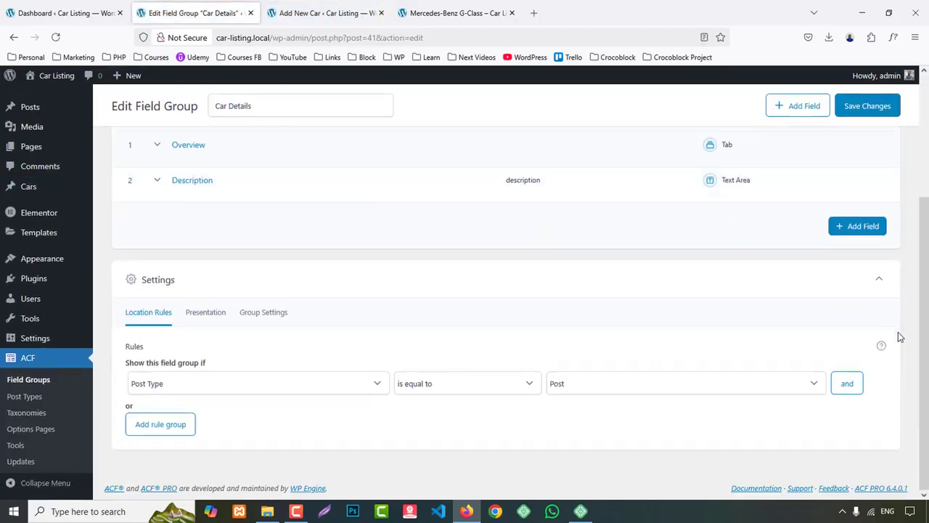
{"action": "left_click", "coordinate": [160, 388]}
{"action": "left_click", "coordinate": [586, 388]}
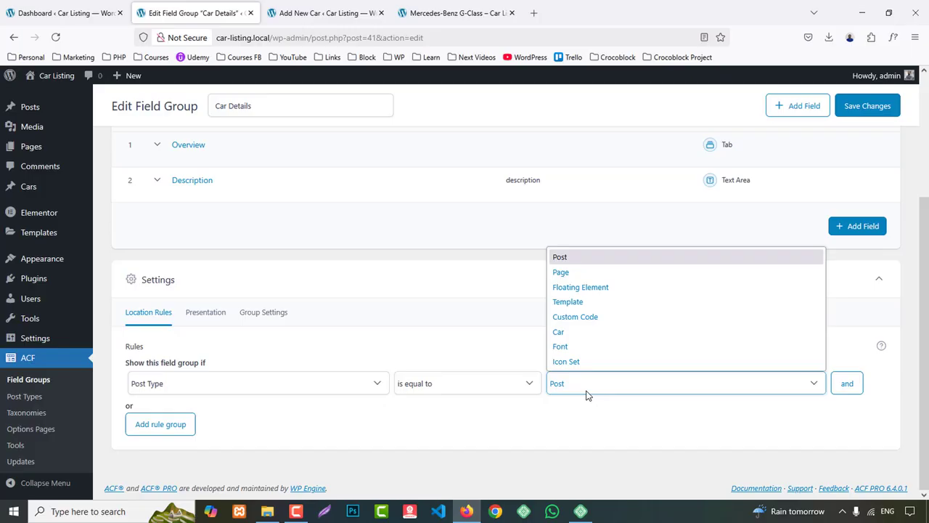
{"action": "left_click", "coordinate": [577, 333]}
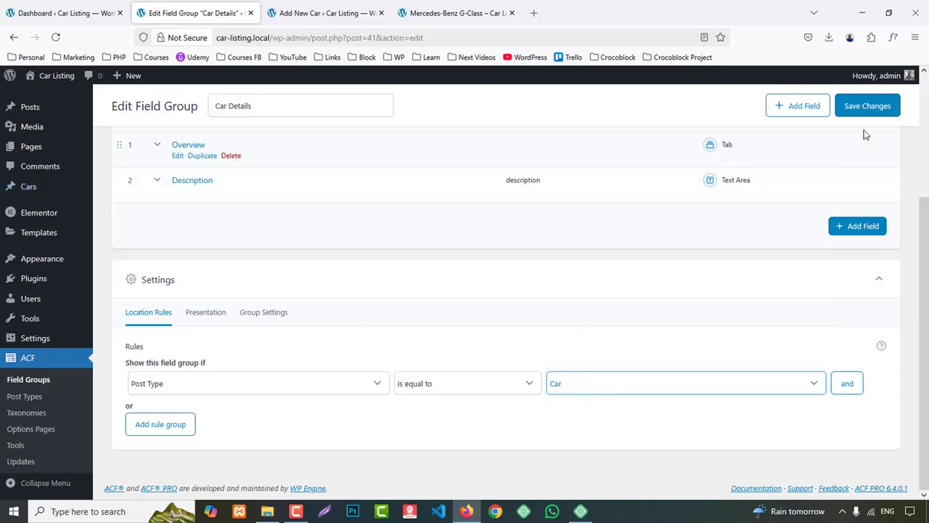
{"action": "left_click", "coordinate": [875, 105]}
- Reload the new car form to check whether the Car Details fields appear there
{"action": "left_click", "coordinate": [322, 5]}
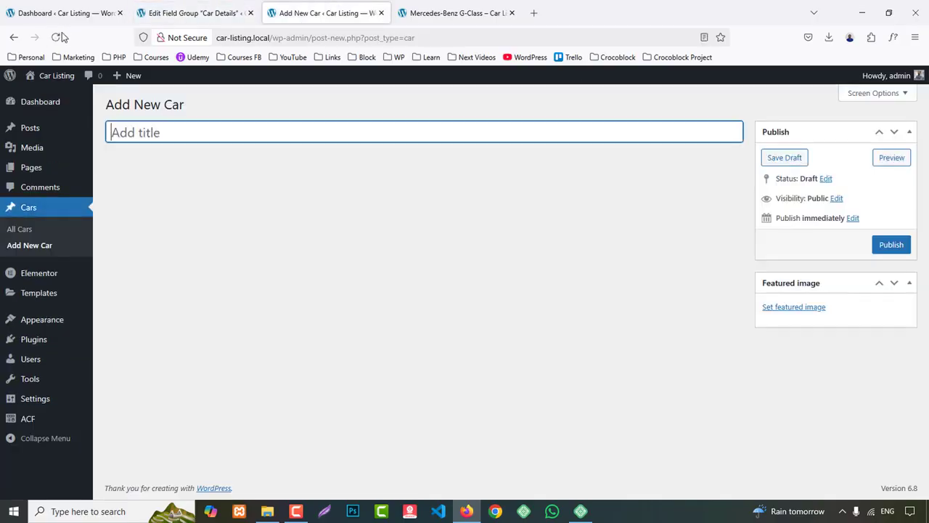
{"action": "left_click", "coordinate": [55, 37]}
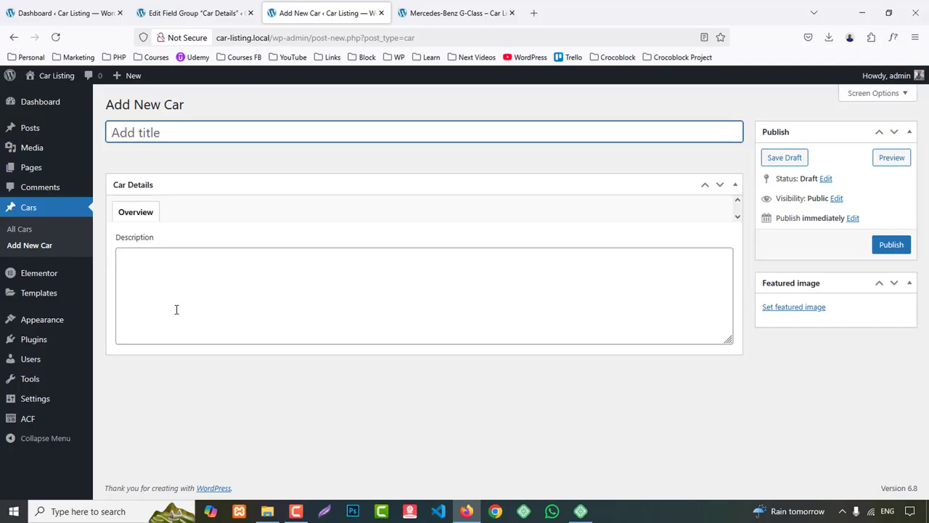
{"action": "left_click", "coordinate": [106, 15]}
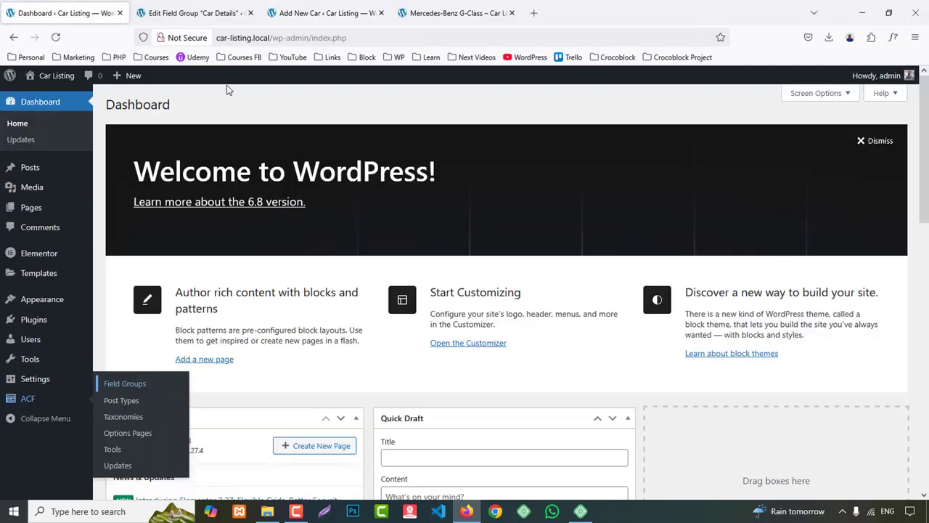
- Add a Tab field labelled Info to the Car Details field group, below the Description field
{"action": "left_click", "coordinate": [191, 13]}
{"action": "scroll", "coordinate": [741, 356], "scroll_direction": "down", "scroll_amount": 3}
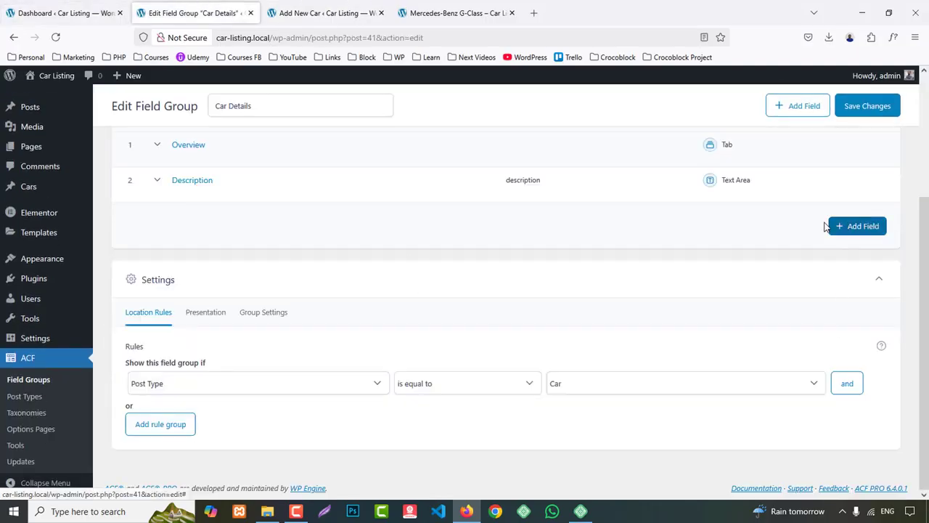
{"action": "left_click", "coordinate": [835, 226]}
{"action": "left_click", "coordinate": [209, 313]}
{"action": "type", "text": "t"}
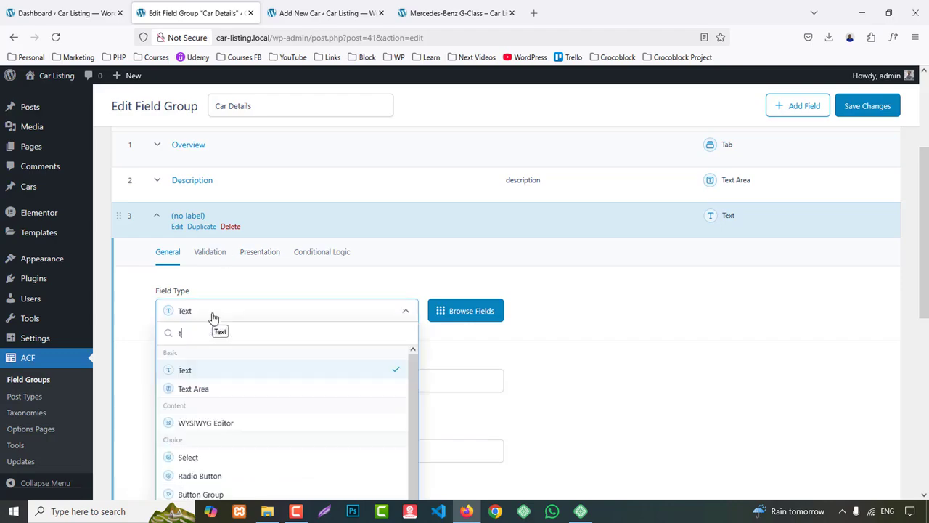
{"action": "type", "text": "ab"}
{"action": "left_click", "coordinate": [185, 370]}
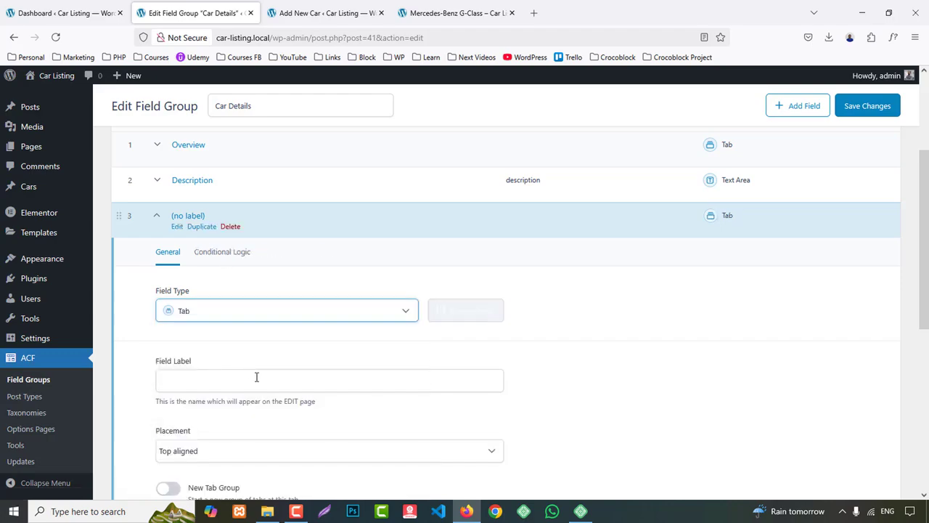
{"action": "left_click", "coordinate": [206, 383]}
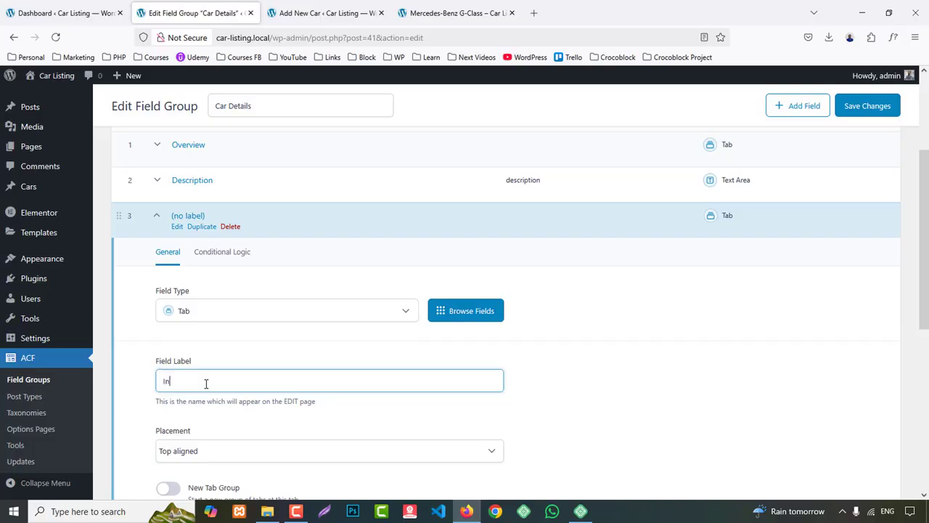
{"action": "scroll", "coordinate": [208, 405], "scroll_direction": "down", "scroll_amount": 3}
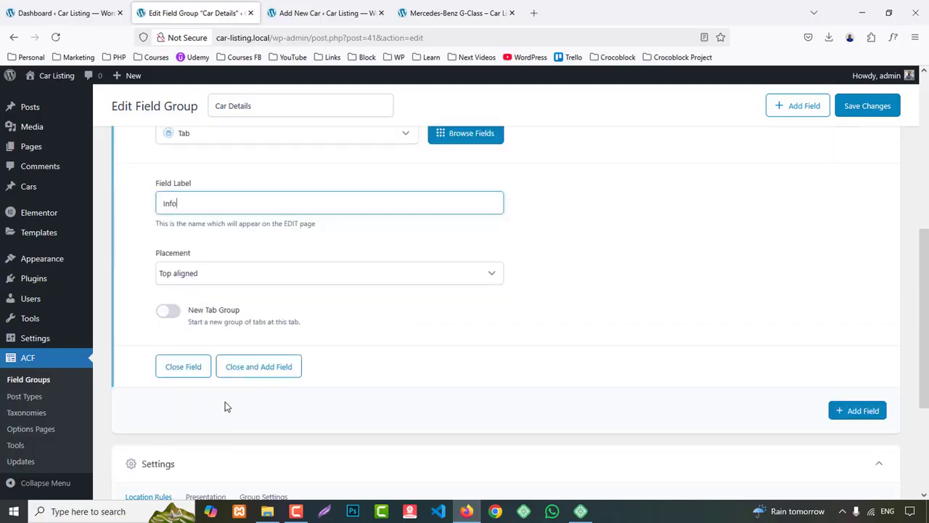
{"action": "left_click", "coordinate": [179, 377]}
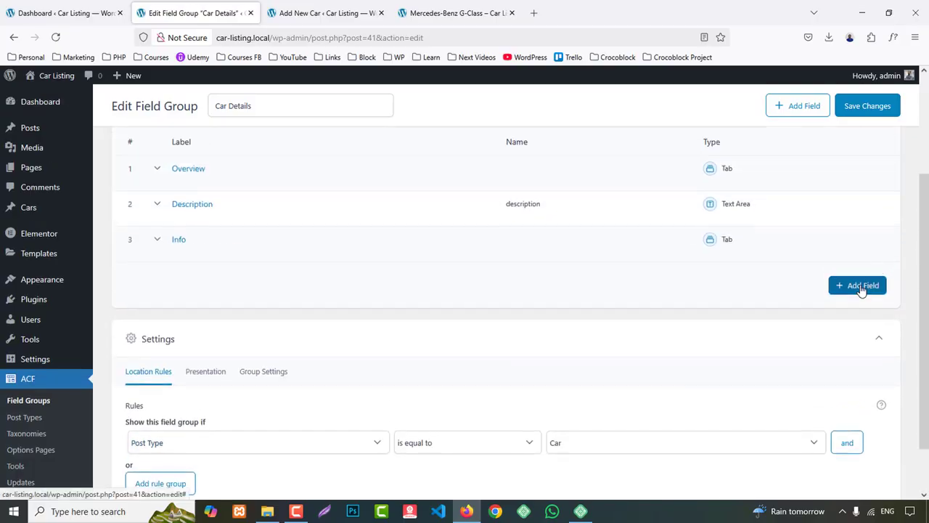
- Add a Text field labelled Price with the field name price under the Info tab
{"action": "left_click", "coordinate": [861, 286]}
{"action": "left_click", "coordinate": [463, 6]}
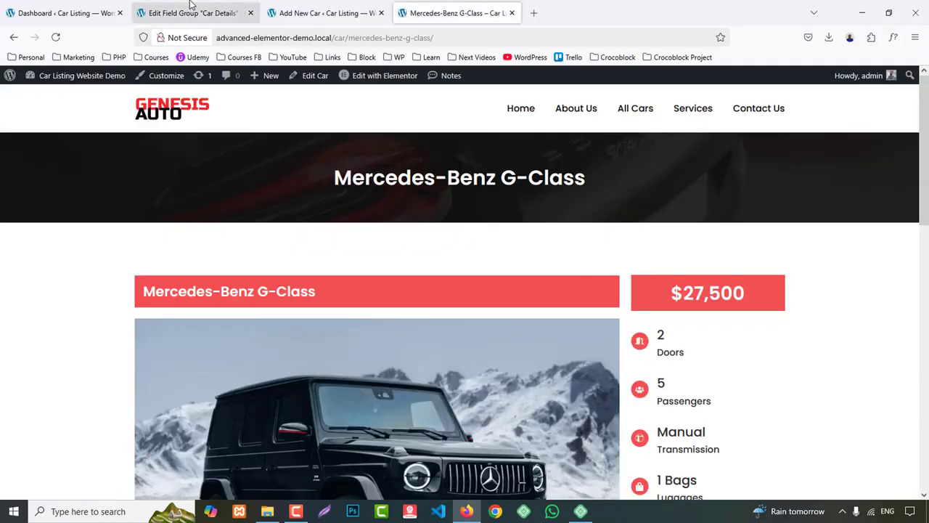
{"action": "left_click", "coordinate": [218, 12]}
{"action": "scroll", "coordinate": [188, 356], "scroll_direction": "down", "scroll_amount": 2}
{"action": "left_click", "coordinate": [188, 320]}
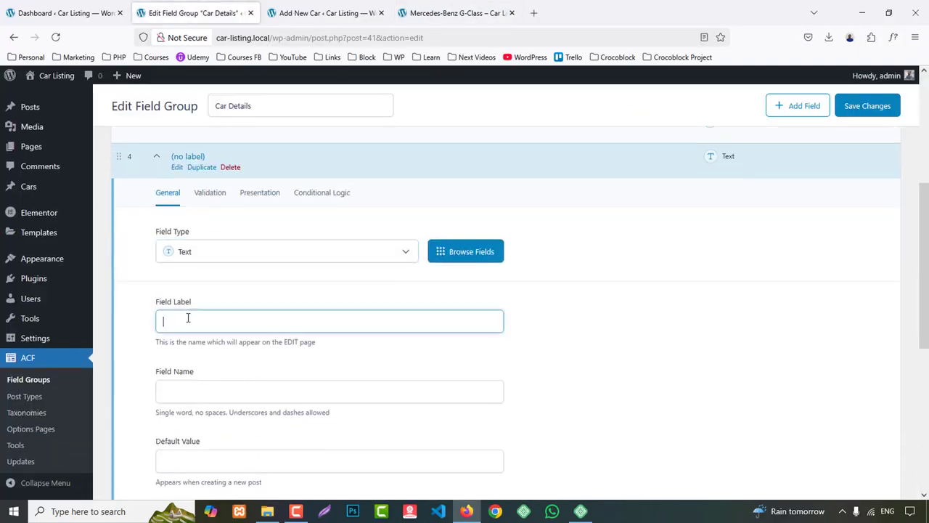
{"action": "left_click", "coordinate": [211, 389]}
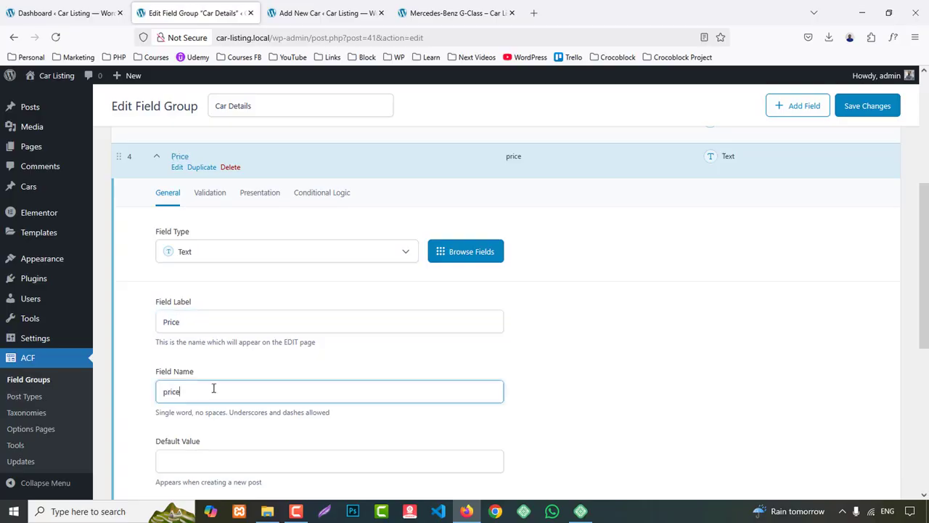
{"action": "scroll", "coordinate": [312, 397], "scroll_direction": "down", "scroll_amount": 2}
{"action": "left_click", "coordinate": [194, 408]}
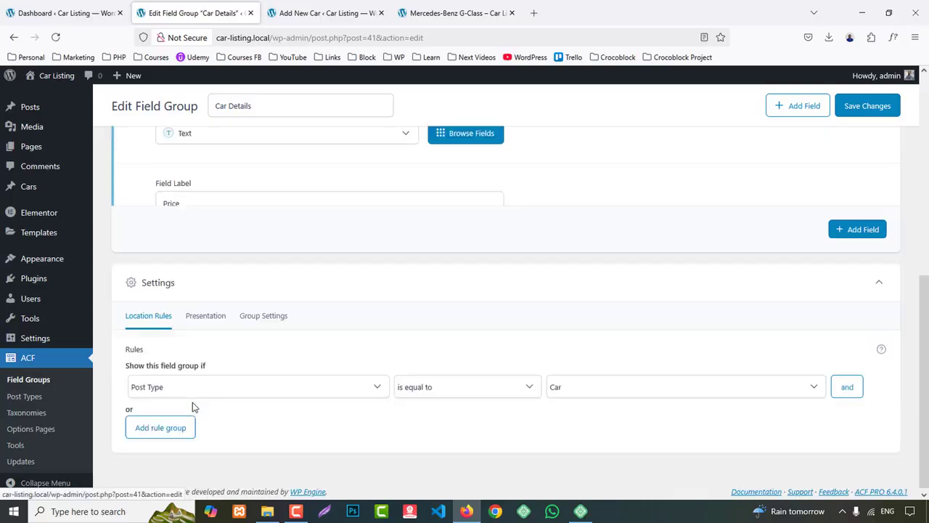
- Add a Number field labelled Doors with the field name doors below the Price field
{"action": "left_click", "coordinate": [866, 232]}
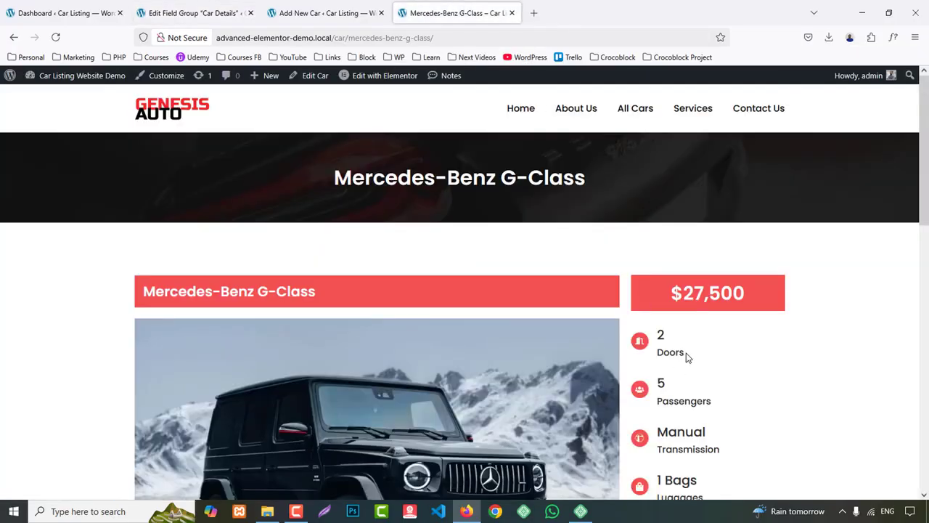
{"action": "scroll", "coordinate": [689, 358], "scroll_direction": "down", "scroll_amount": 1}
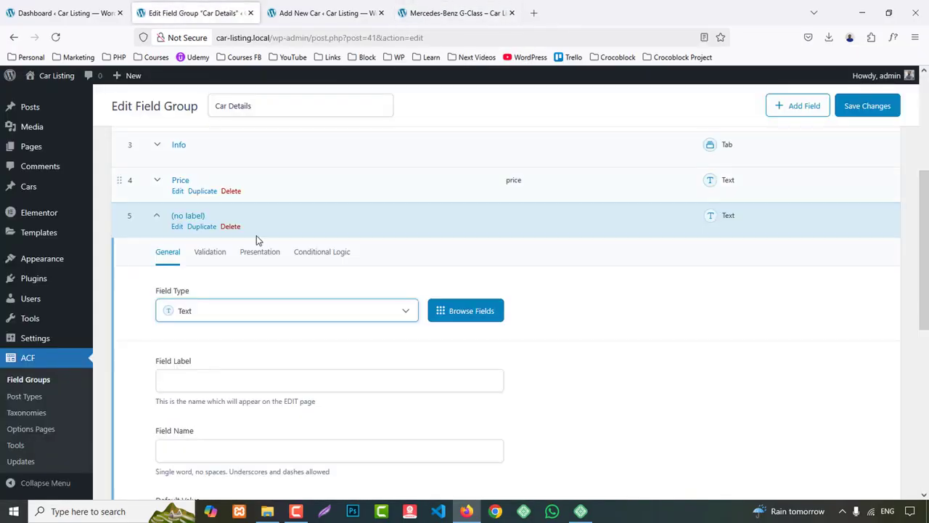
{"action": "scroll", "coordinate": [257, 238], "scroll_direction": "down", "scroll_amount": 1}
{"action": "left_click", "coordinate": [186, 253]}
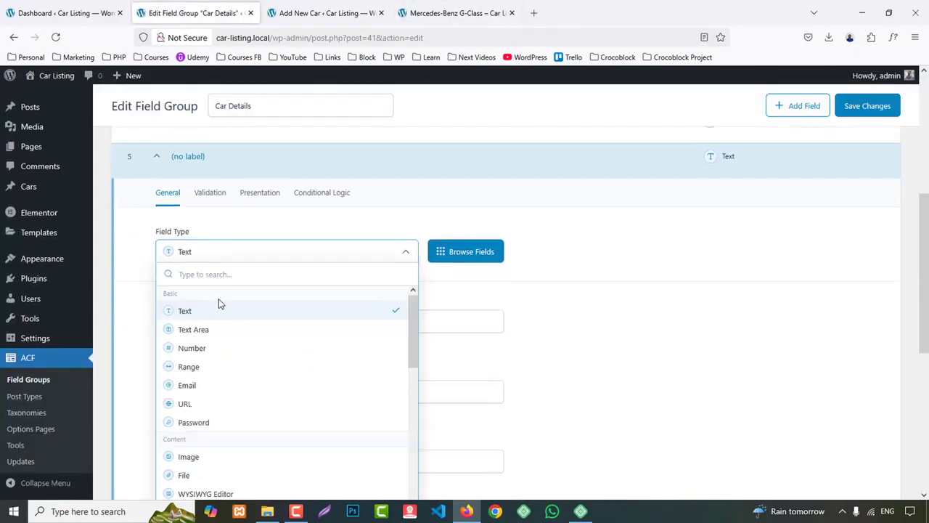
{"action": "type", "text": "nu"}
{"action": "left_click", "coordinate": [212, 310]}
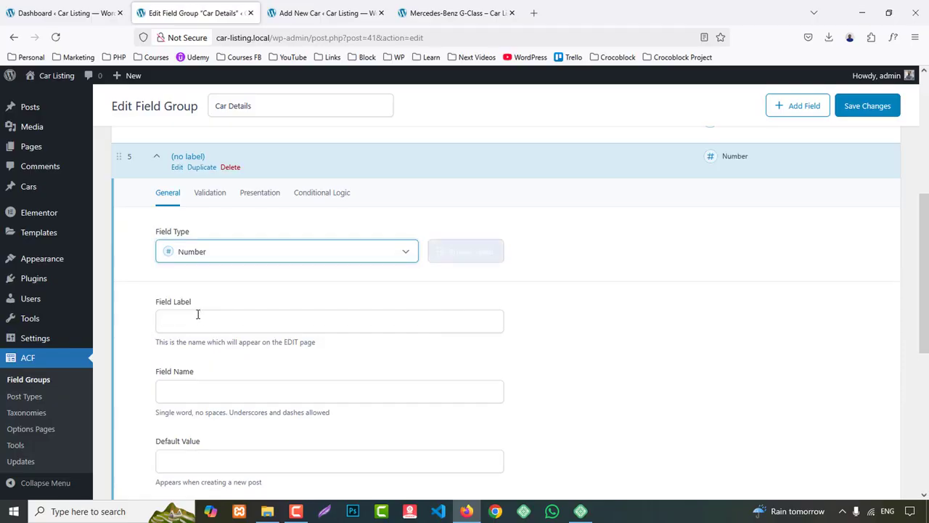
{"action": "left_click", "coordinate": [197, 314]}
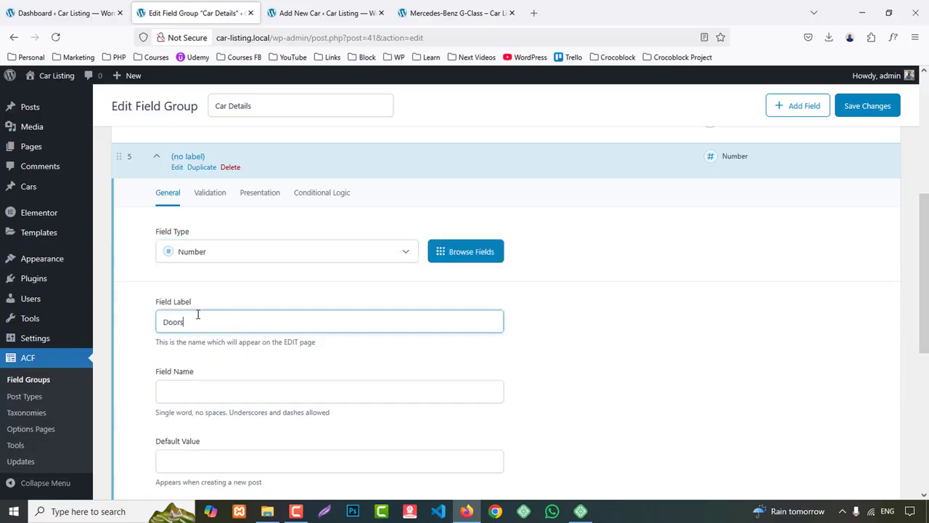
{"action": "left_click", "coordinate": [227, 392]}
{"action": "scroll", "coordinate": [892, 225], "scroll_direction": "up", "scroll_amount": 2}
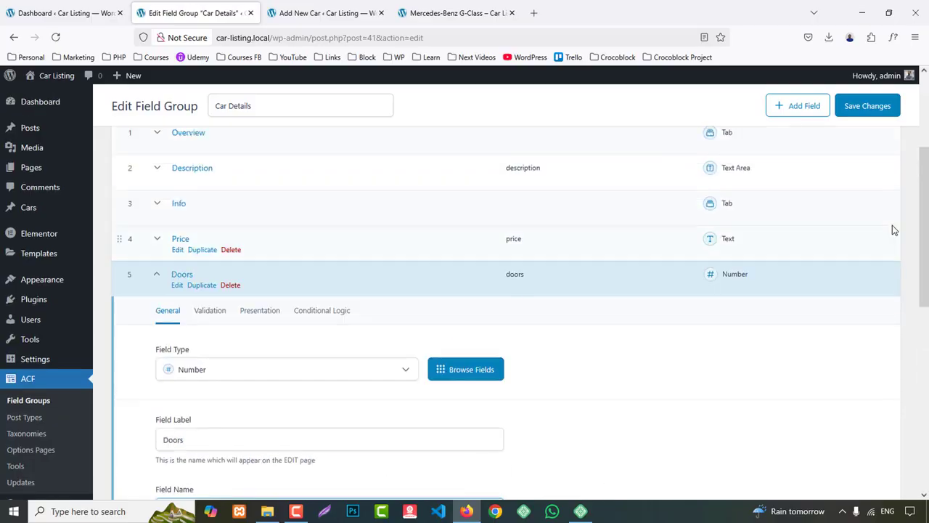
- Save the Car Details field group and reload the new car form to check the fields in its Info tab
{"action": "left_click", "coordinate": [868, 107]}
{"action": "left_click", "coordinate": [322, 12]}
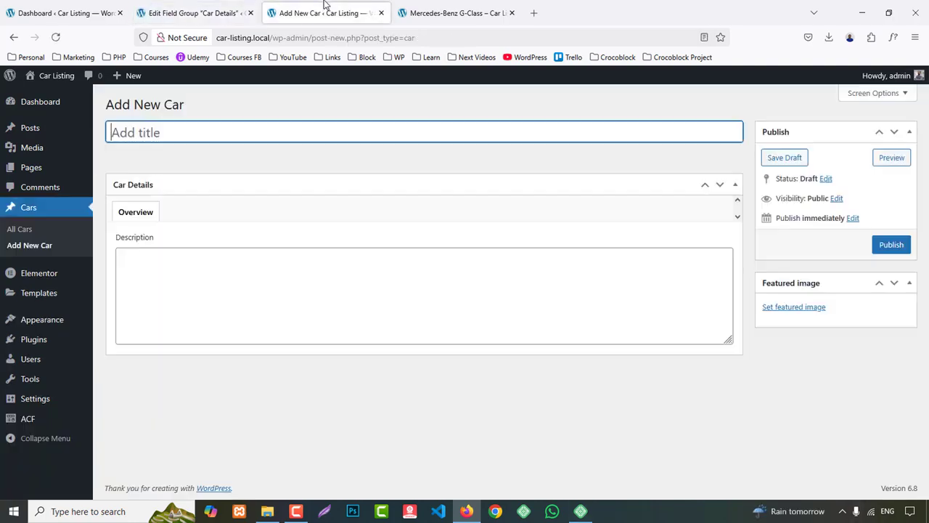
{"action": "left_click", "coordinate": [55, 38]}
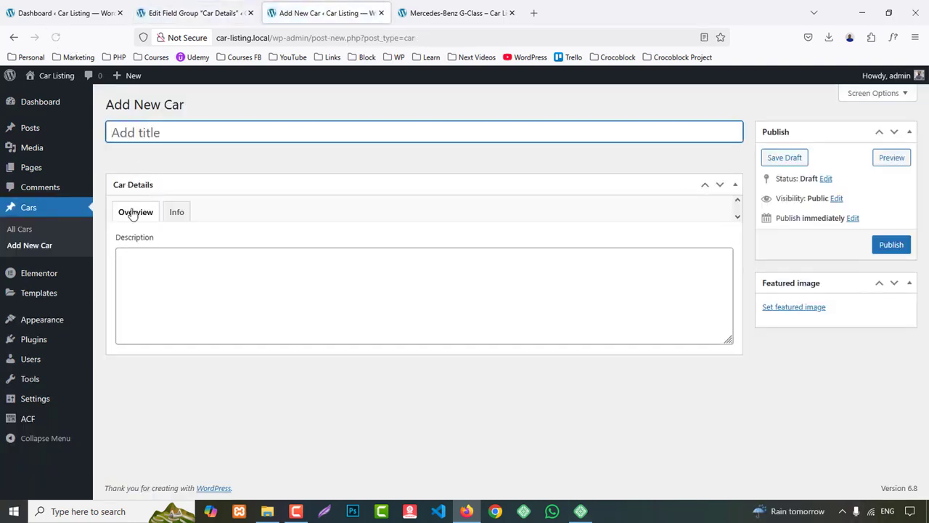
{"action": "left_click", "coordinate": [182, 217]}
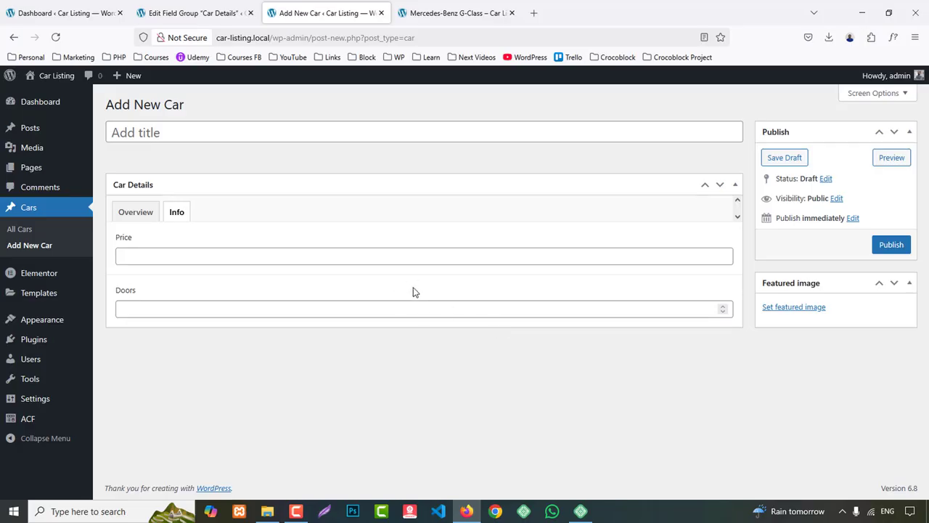
- Set the wrapper width in the Price field's presentation settings and close the field
{"action": "left_click", "coordinate": [192, 13]}
{"action": "scroll", "coordinate": [319, 341], "scroll_direction": "down", "scroll_amount": 3}
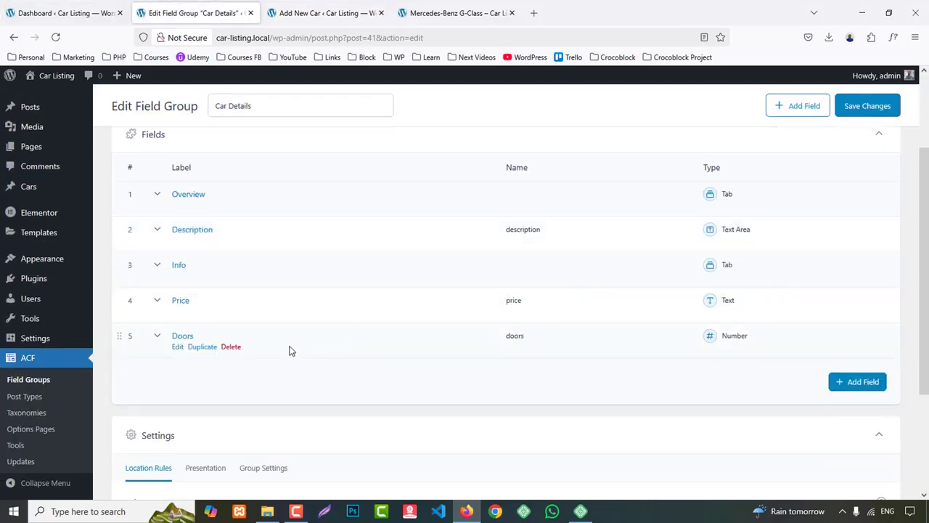
{"action": "left_click", "coordinate": [178, 312]}
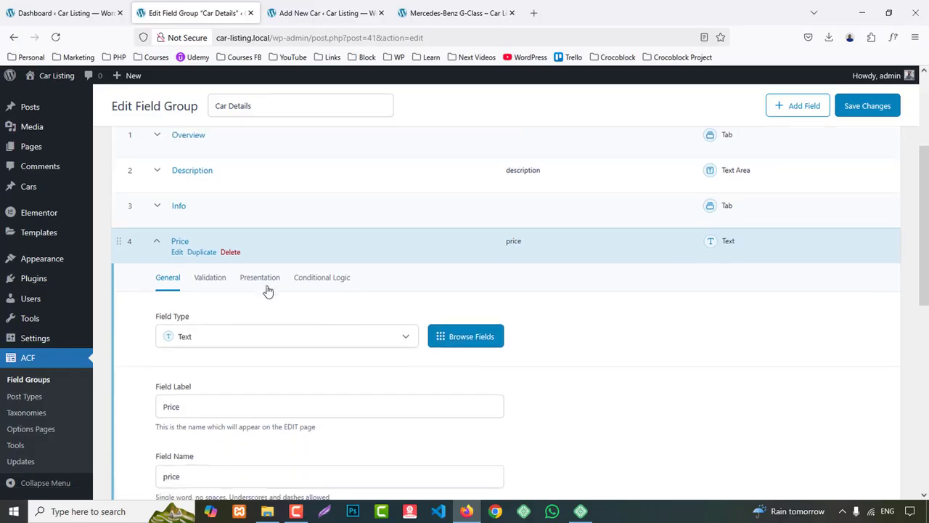
{"action": "left_click", "coordinate": [263, 279]}
{"action": "scroll", "coordinate": [365, 306], "scroll_direction": "down", "scroll_amount": 1}
{"action": "scroll", "coordinate": [365, 306], "scroll_direction": "down", "scroll_amount": 5}
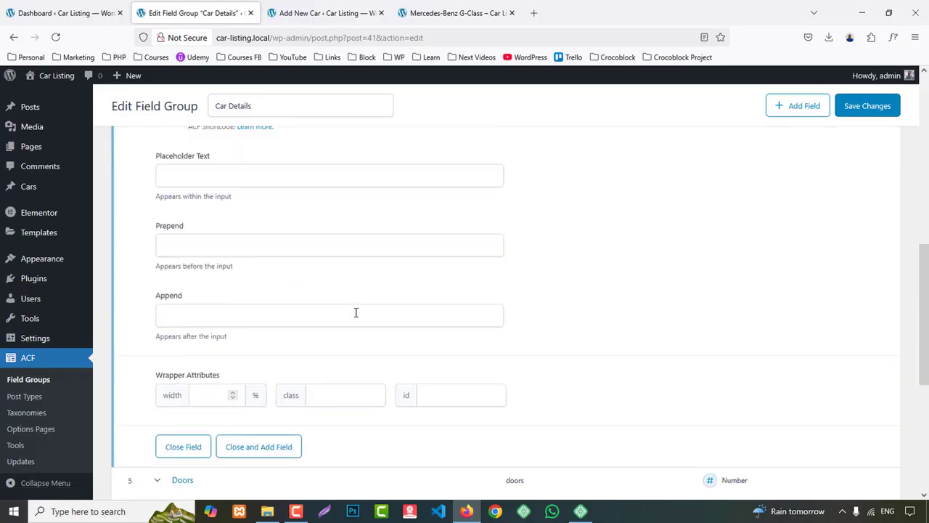
{"action": "left_click", "coordinate": [209, 286]}
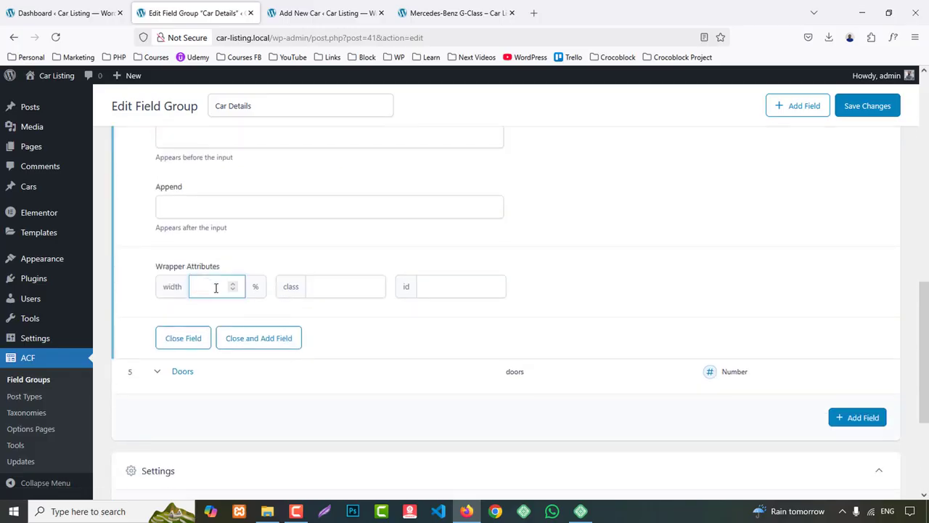
{"action": "left_click", "coordinate": [190, 339]}
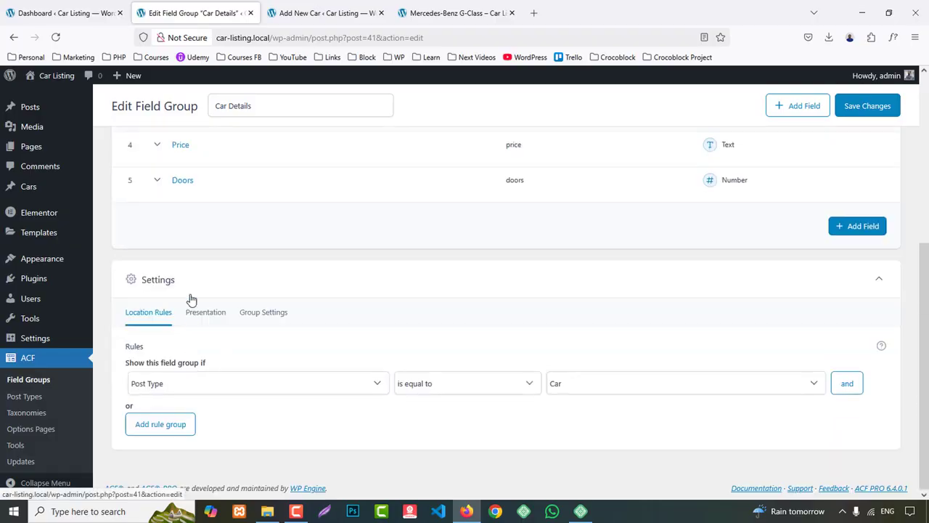
- Set the Doors field's wrapper width to 33% and save the field group
{"action": "left_click", "coordinate": [177, 191]}
{"action": "left_click", "coordinate": [263, 217]}
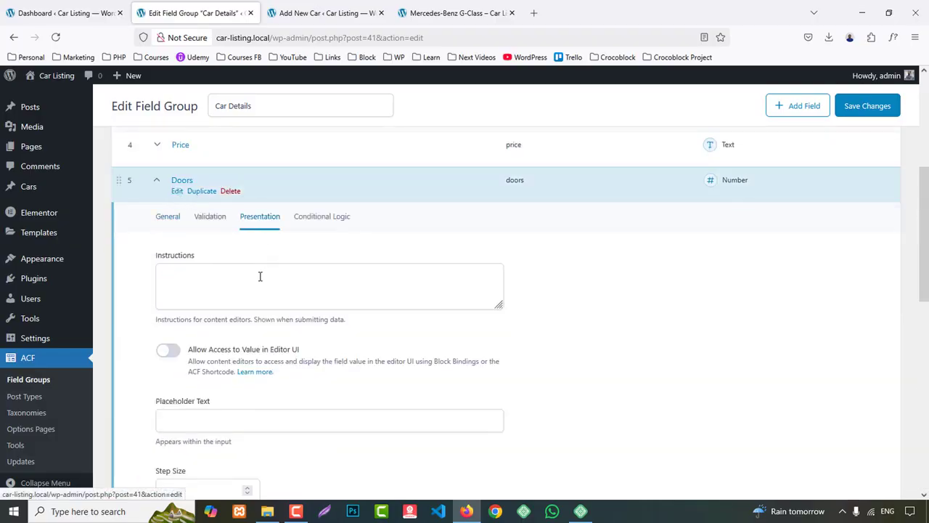
{"action": "scroll", "coordinate": [247, 312], "scroll_direction": "down", "scroll_amount": 3}
{"action": "scroll", "coordinate": [201, 348], "scroll_direction": "down", "scroll_amount": 1}
{"action": "left_click", "coordinate": [217, 402]}
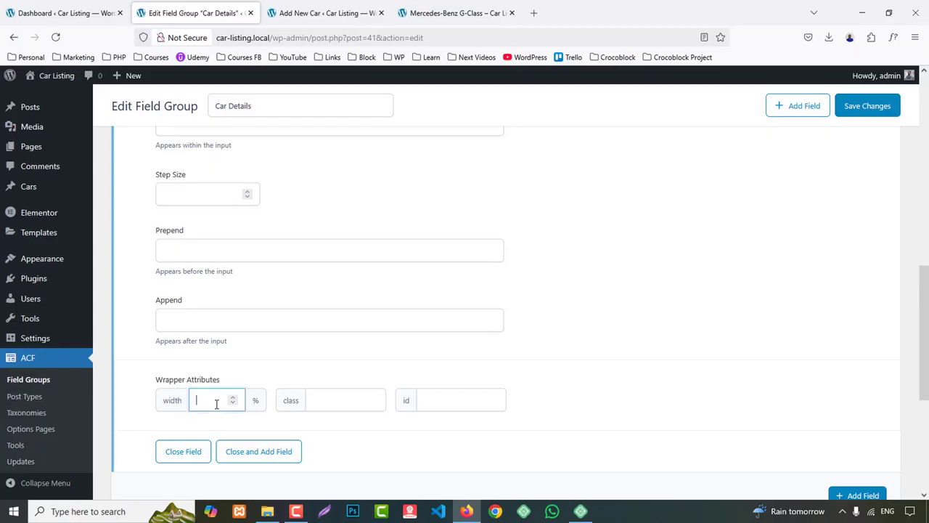
{"action": "type", "text": "33"}
{"action": "left_click", "coordinate": [865, 108]}
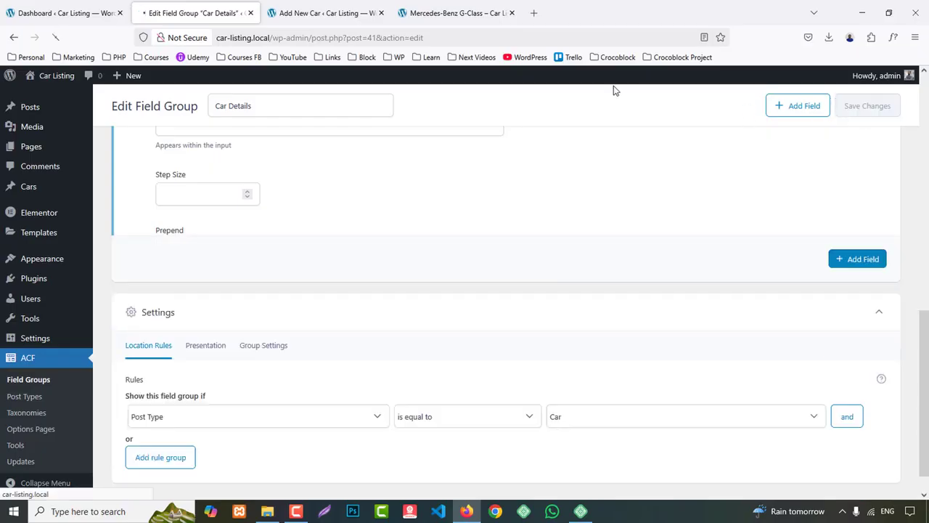
- Add a Number field labelled Passengers with the field name passengers below the Doors field, following the demo car page
{"action": "left_click", "coordinate": [465, 12]}
{"action": "left_click", "coordinate": [193, 12]}
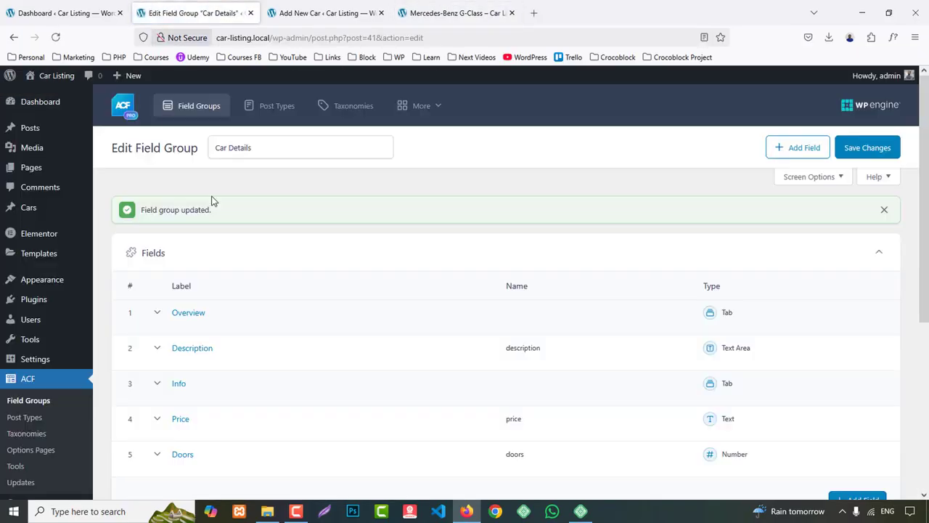
{"action": "scroll", "coordinate": [282, 342], "scroll_direction": "down", "scroll_amount": 3}
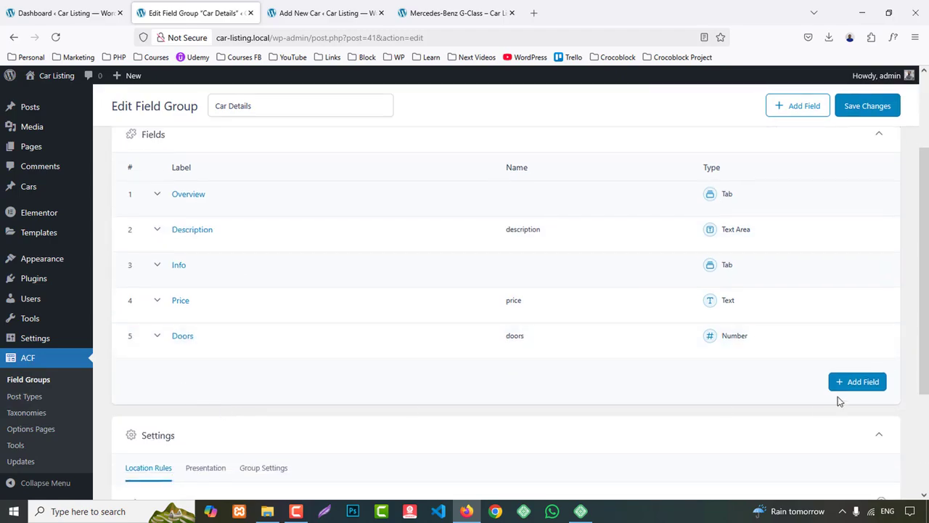
{"action": "scroll", "coordinate": [254, 297], "scroll_direction": "down", "scroll_amount": 1}
{"action": "scroll", "coordinate": [255, 298], "scroll_direction": "down", "scroll_amount": 2}
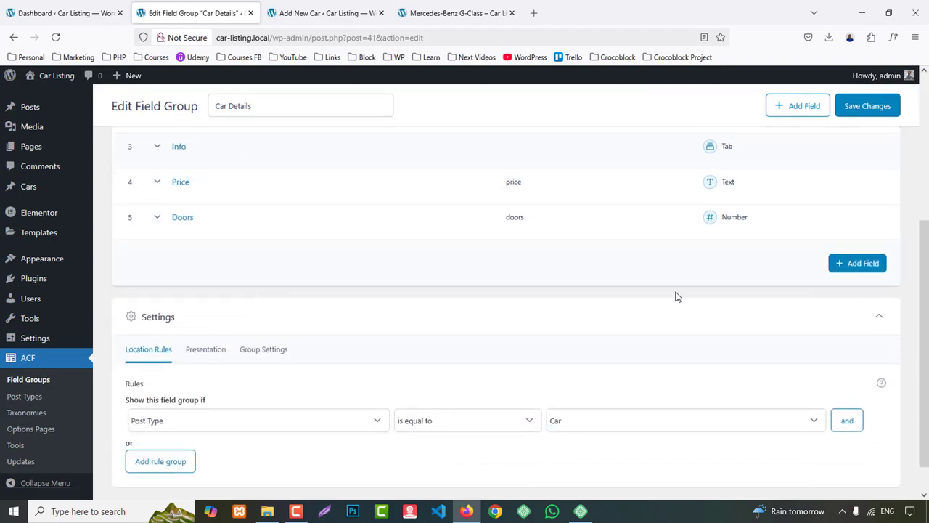
{"action": "left_click", "coordinate": [854, 264]}
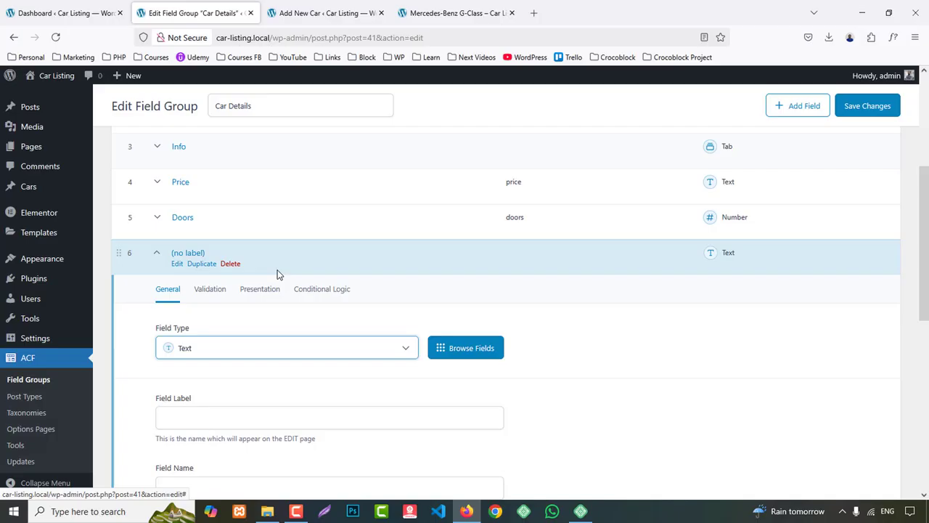
{"action": "left_click", "coordinate": [196, 347]}
{"action": "left_click", "coordinate": [239, 442]}
{"action": "scroll", "coordinate": [274, 354], "scroll_direction": "down", "scroll_amount": 4}
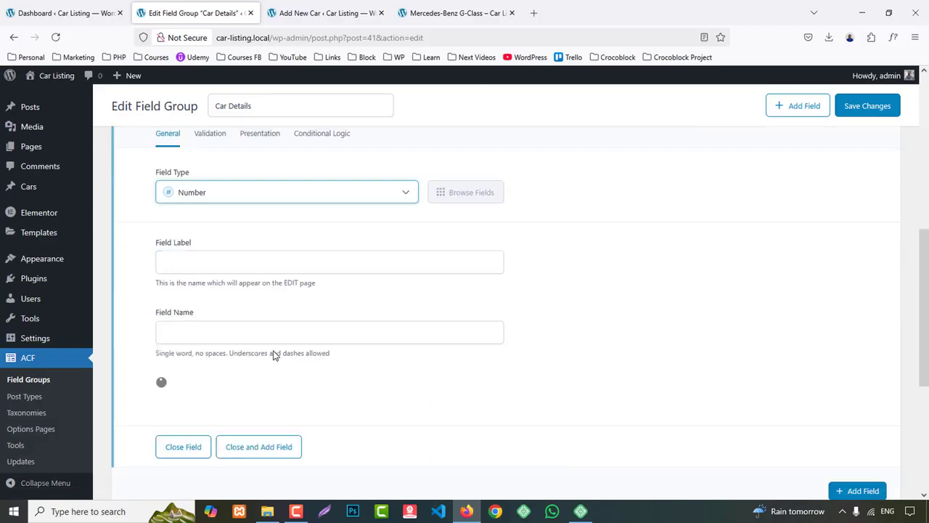
{"action": "left_click", "coordinate": [208, 245]}
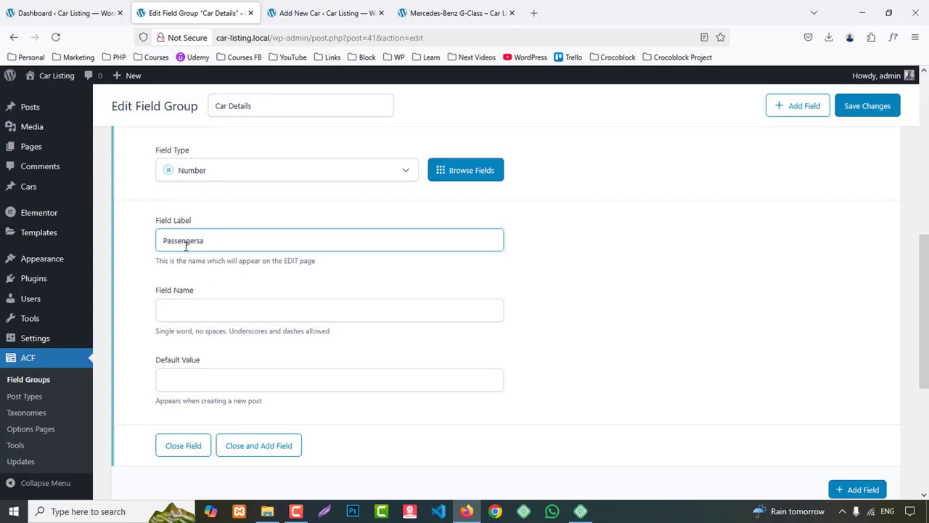
{"action": "key", "text": "Tab"}
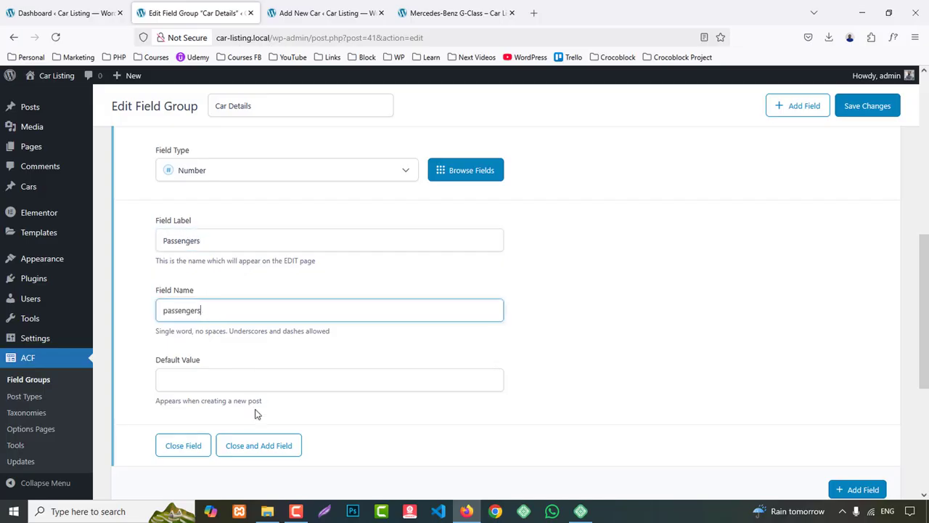
- Set the wrapper width in the Passengers field's presentation settings and close the field
{"action": "scroll", "coordinate": [288, 373], "scroll_direction": "down", "scroll_amount": 2}
{"action": "scroll", "coordinate": [286, 218], "scroll_direction": "up", "scroll_amount": 3}
{"action": "left_click", "coordinate": [259, 170]}
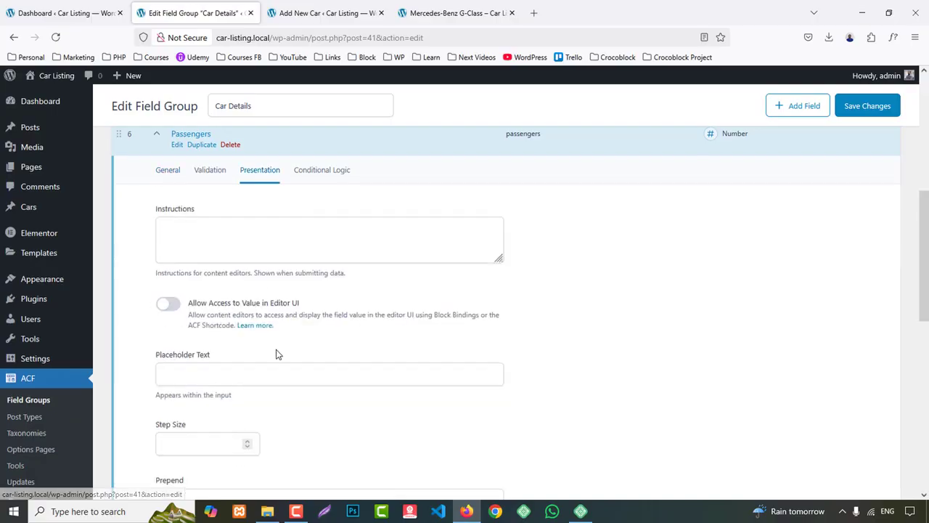
{"action": "scroll", "coordinate": [276, 354], "scroll_direction": "down", "scroll_amount": 3}
{"action": "left_click", "coordinate": [209, 414]}
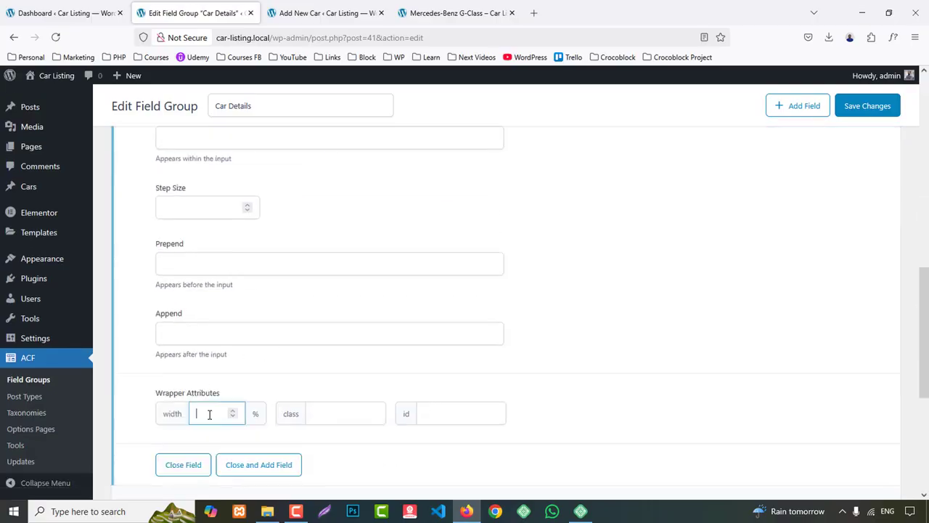
{"action": "left_click", "coordinate": [191, 465]}
{"action": "scroll", "coordinate": [835, 218], "scroll_direction": "up", "scroll_amount": 3}
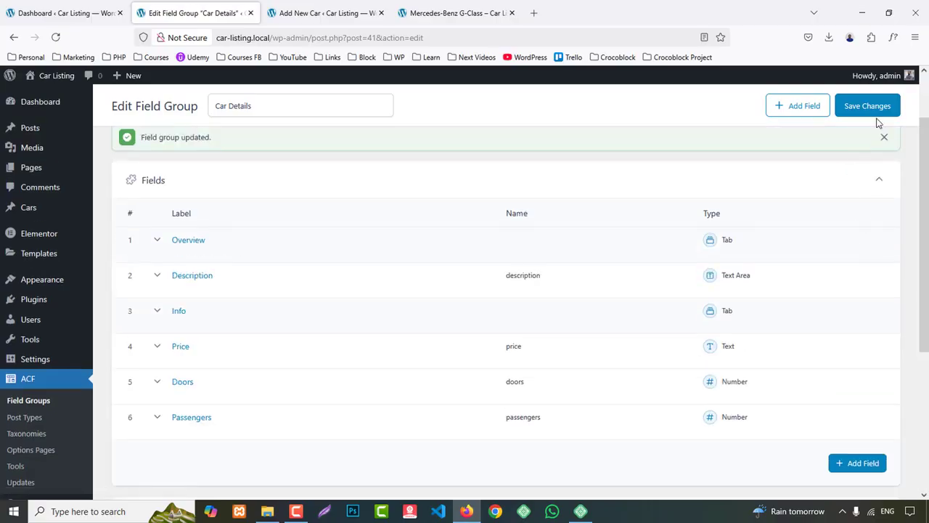
- Save the Car Details field group and check the Passengers field in the Info tab of the new car form
{"action": "left_click", "coordinate": [872, 109]}
{"action": "left_click", "coordinate": [288, 13]}
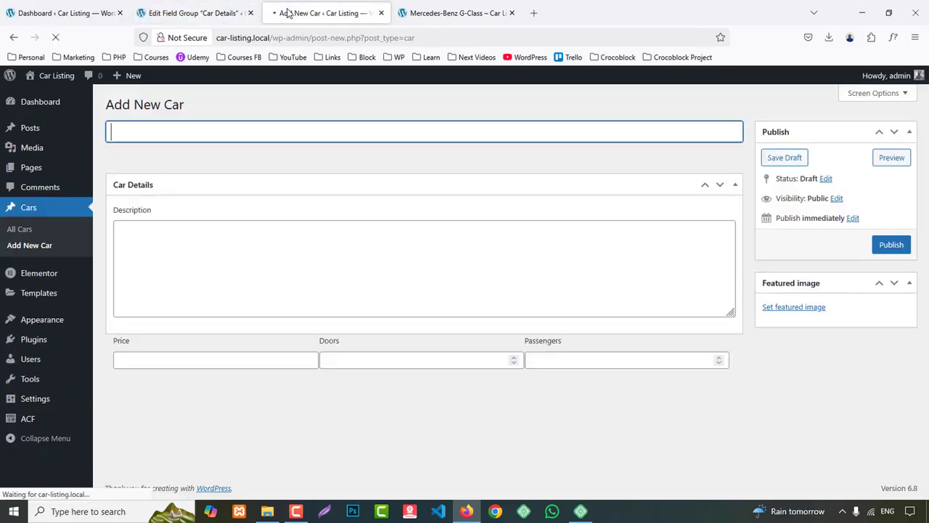
{"action": "left_click", "coordinate": [188, 215]}
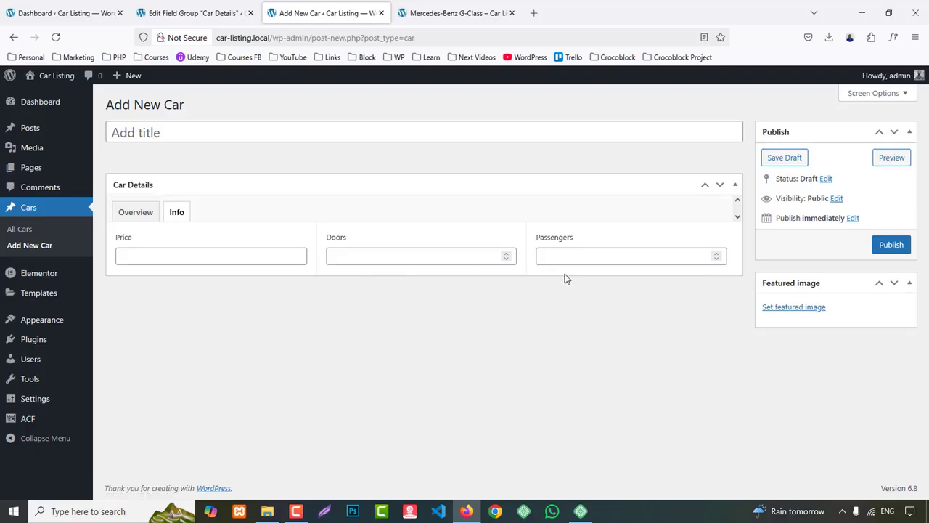
- Copy the Transmission label from the demo Mercedes-Benz G-Class page and return to the Car Details field group
{"action": "left_click", "coordinate": [436, 12]}
{"action": "scroll", "coordinate": [856, 310], "scroll_direction": "down", "scroll_amount": 1}
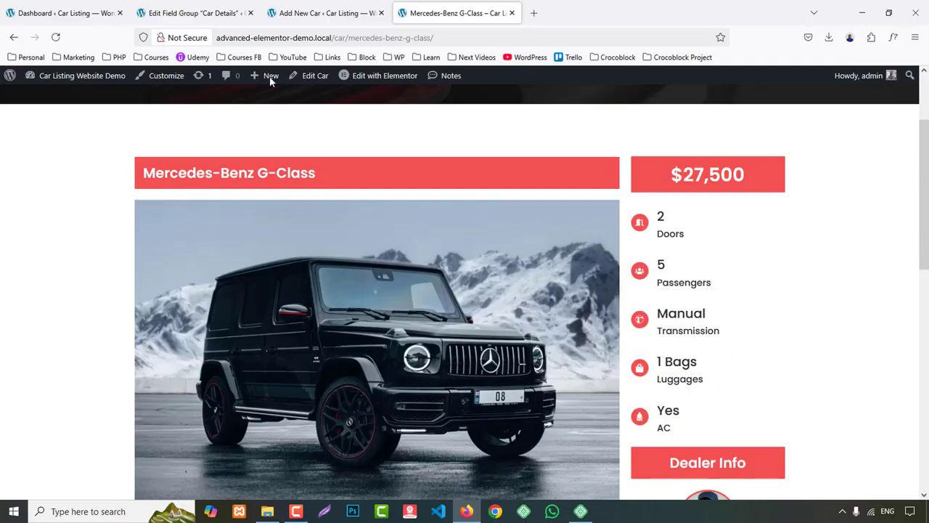
{"action": "double_click", "coordinate": [683, 329]}
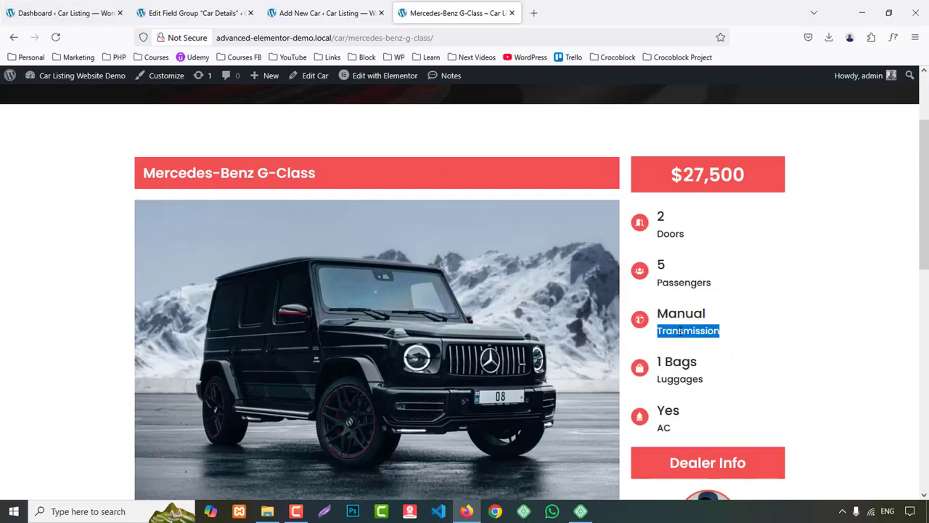
{"action": "left_click", "coordinate": [189, 13]}
{"action": "scroll", "coordinate": [549, 422], "scroll_direction": "down", "scroll_amount": 4}
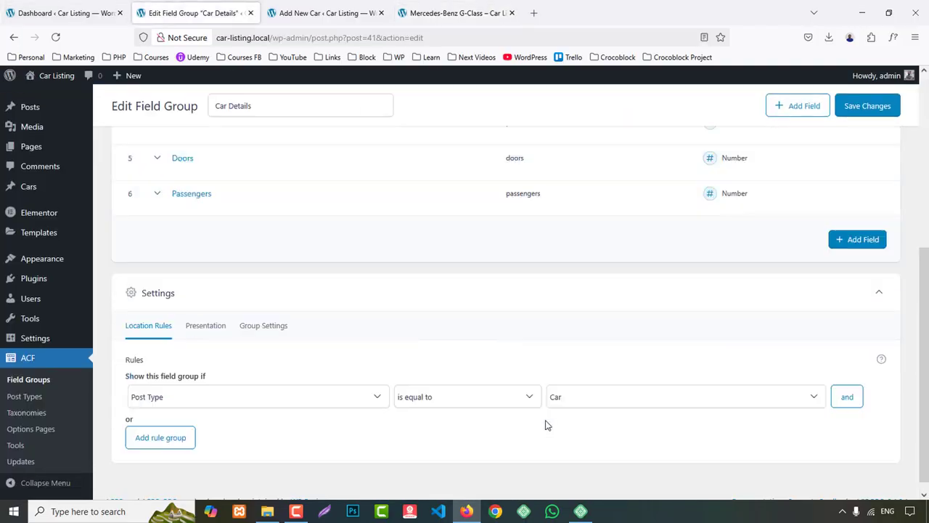
- Add a Select field labelled Transmission with the field name transmission below the Passengers field
{"action": "left_click", "coordinate": [877, 243]}
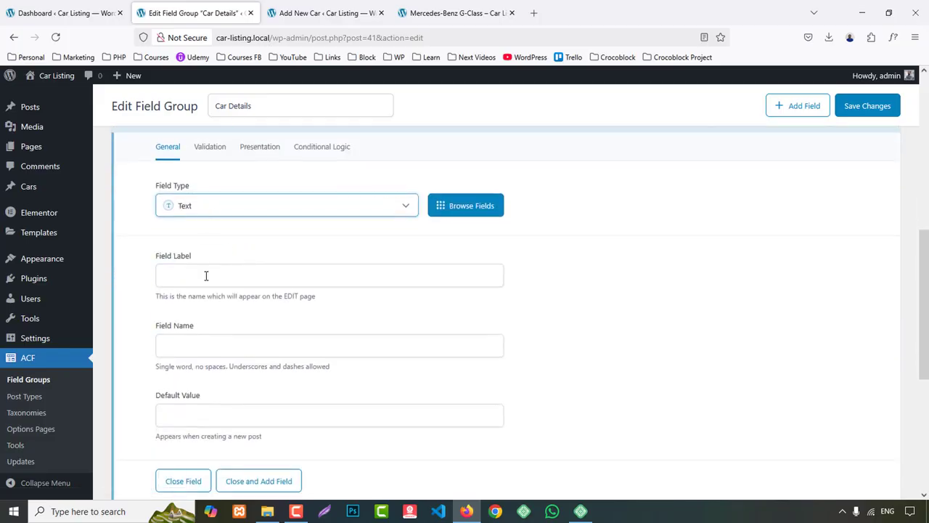
{"action": "left_click", "coordinate": [201, 209]}
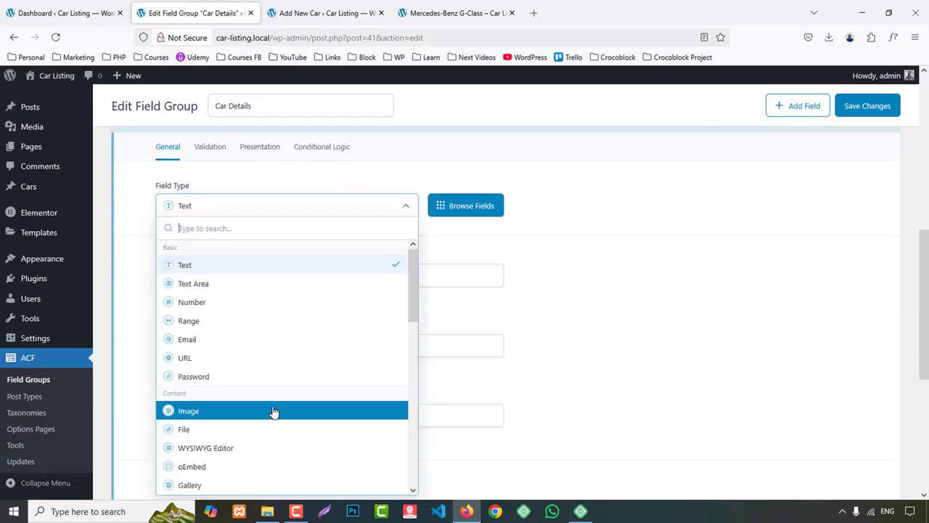
{"action": "scroll", "coordinate": [255, 369], "scroll_direction": "down", "scroll_amount": 3}
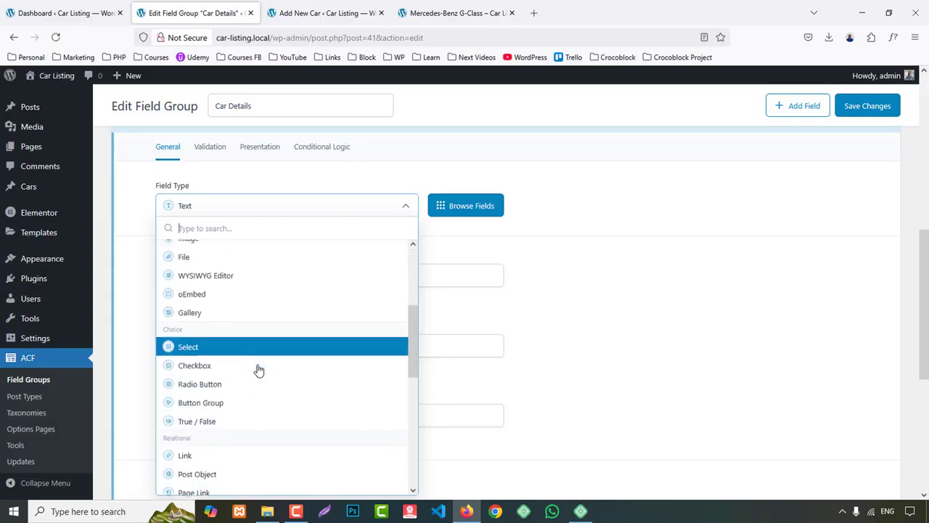
{"action": "left_click", "coordinate": [207, 206]}
{"action": "left_click", "coordinate": [203, 209]}
{"action": "type", "text": "sel"}
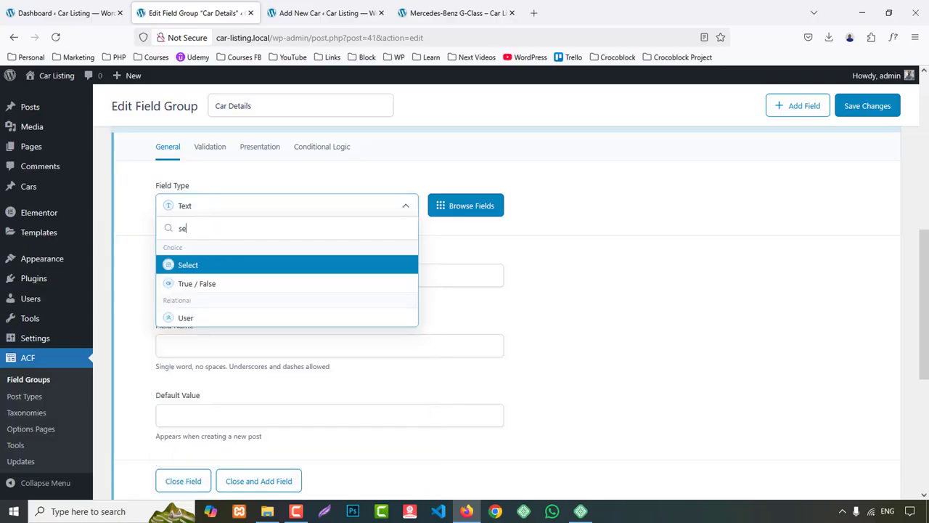
{"action": "left_click", "coordinate": [218, 265]}
{"action": "left_click", "coordinate": [195, 283]}
{"action": "type", "text": "Transmission"}
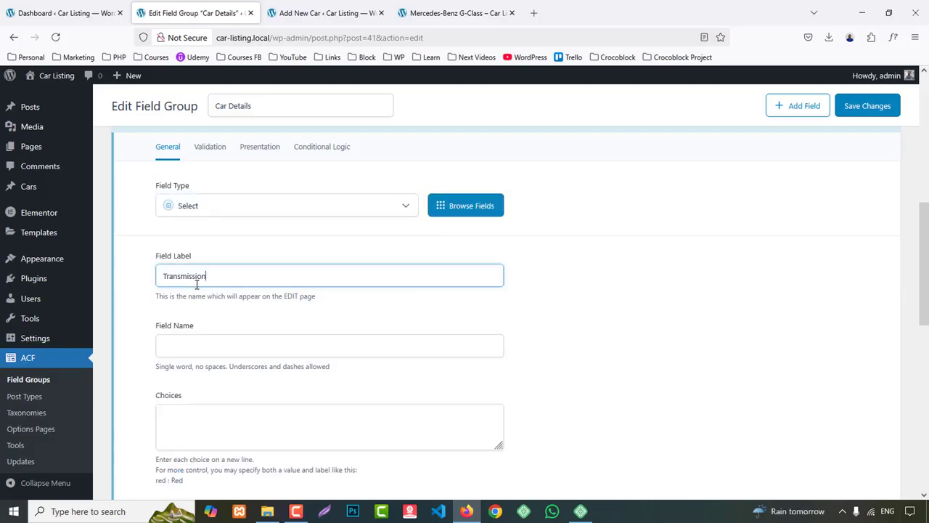
{"action": "scroll", "coordinate": [178, 351], "scroll_direction": "down", "scroll_amount": 2}
- Give the Transmission field the choices Manual and Auto, set its return format to Label and close the field
{"action": "left_click", "coordinate": [184, 300]}
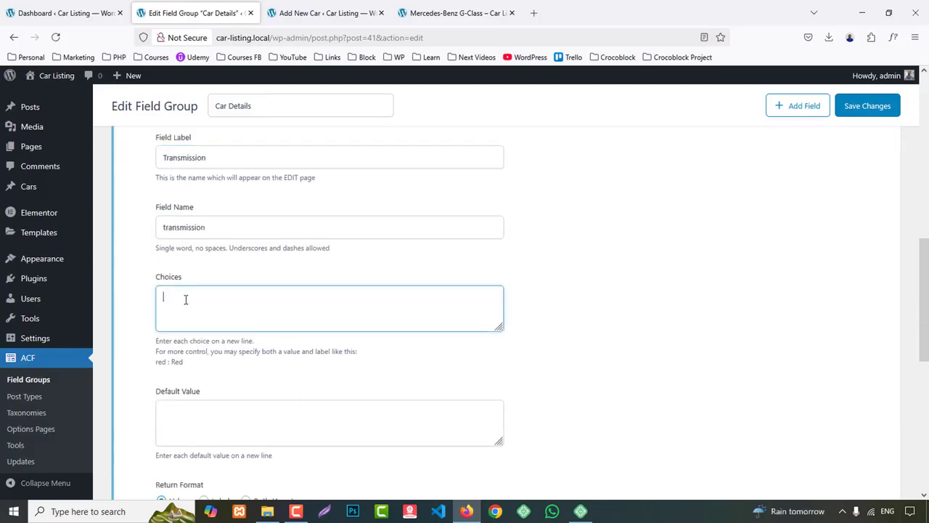
{"action": "type", "text": "Man"}
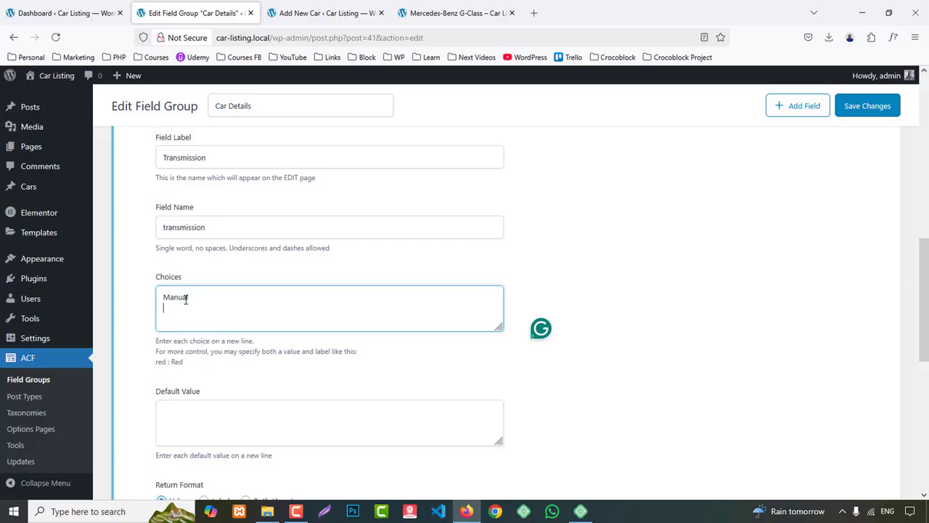
{"action": "type", "text": "ual"}
{"action": "key", "text": "Return"}
{"action": "type", "text": "Auto"}
{"action": "scroll", "coordinate": [363, 378], "scroll_direction": "down", "scroll_amount": 3}
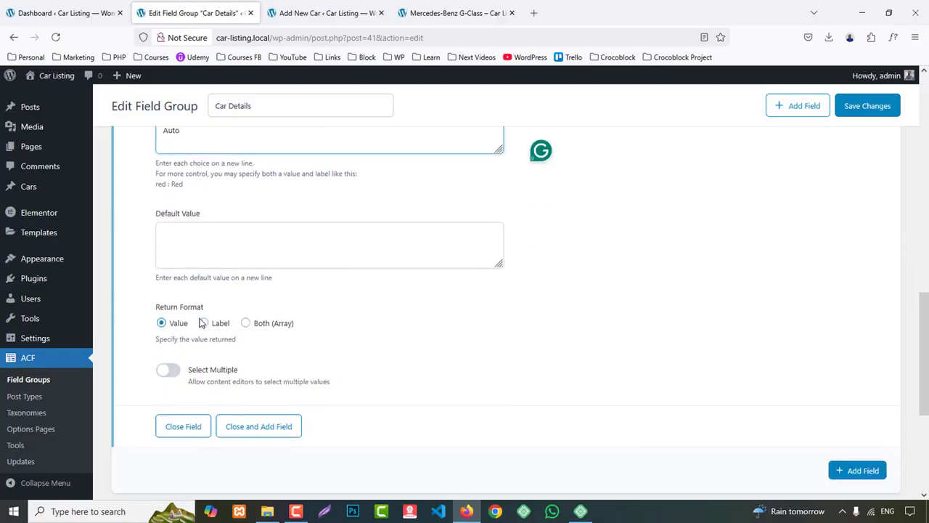
{"action": "left_click", "coordinate": [206, 324]}
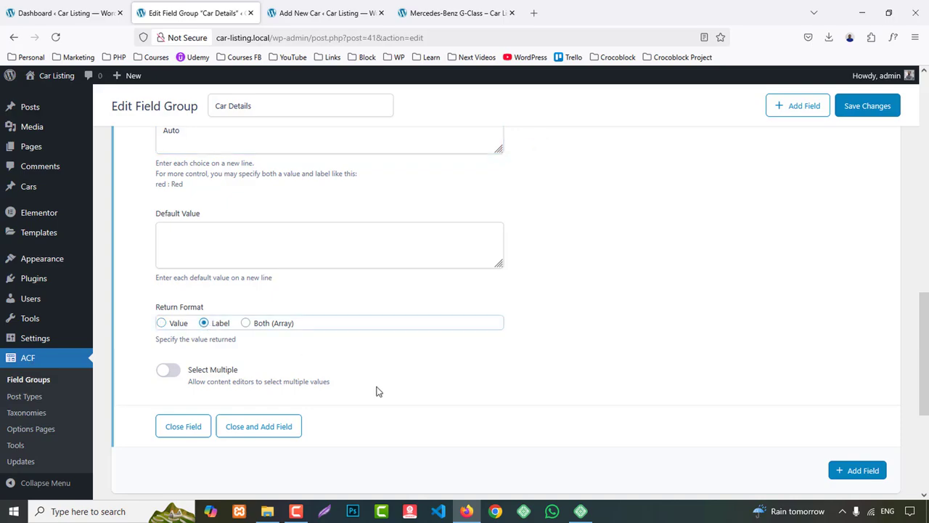
{"action": "left_click", "coordinate": [195, 426]}
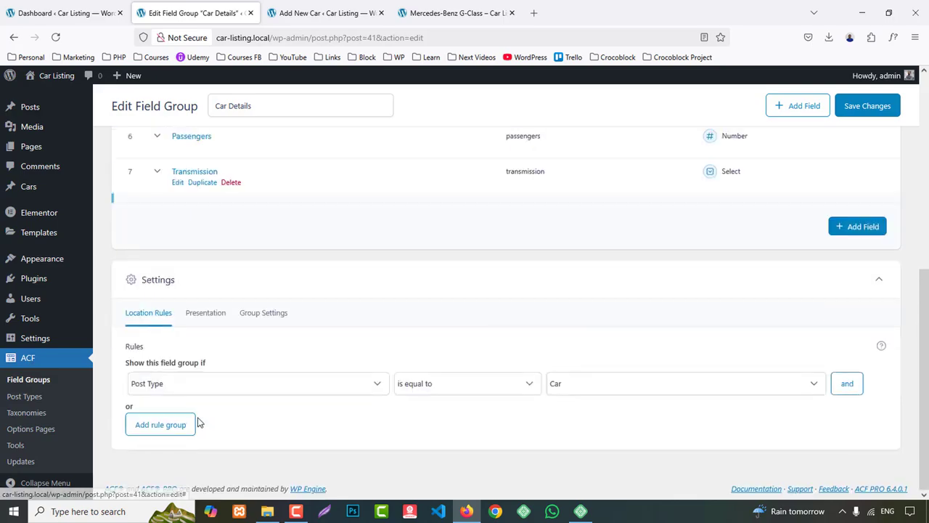
- Reopen the Transmission field, set the wrapper width in its presentation settings and close it
{"action": "left_click", "coordinate": [178, 311]}
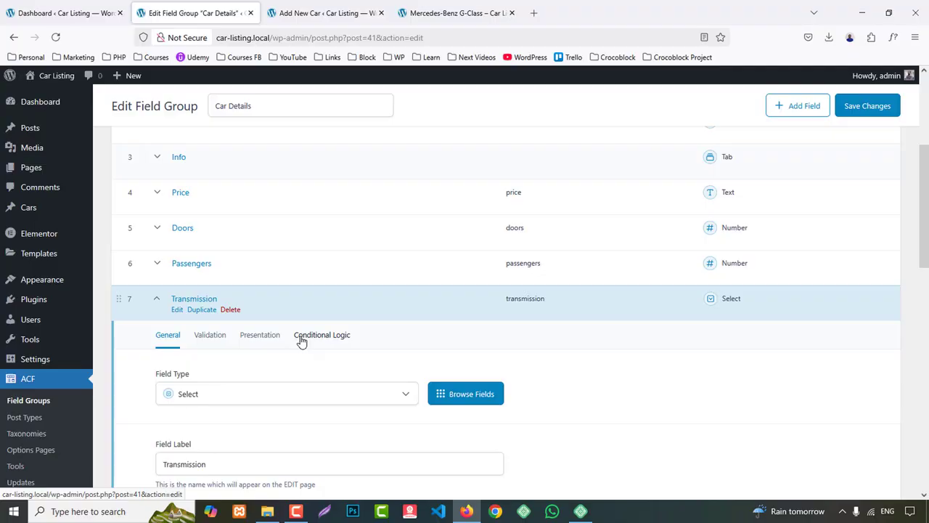
{"action": "left_click", "coordinate": [249, 338]}
{"action": "scroll", "coordinate": [307, 360], "scroll_direction": "down", "scroll_amount": 2}
{"action": "scroll", "coordinate": [306, 359], "scroll_direction": "down", "scroll_amount": 1}
{"action": "left_click", "coordinate": [215, 374]}
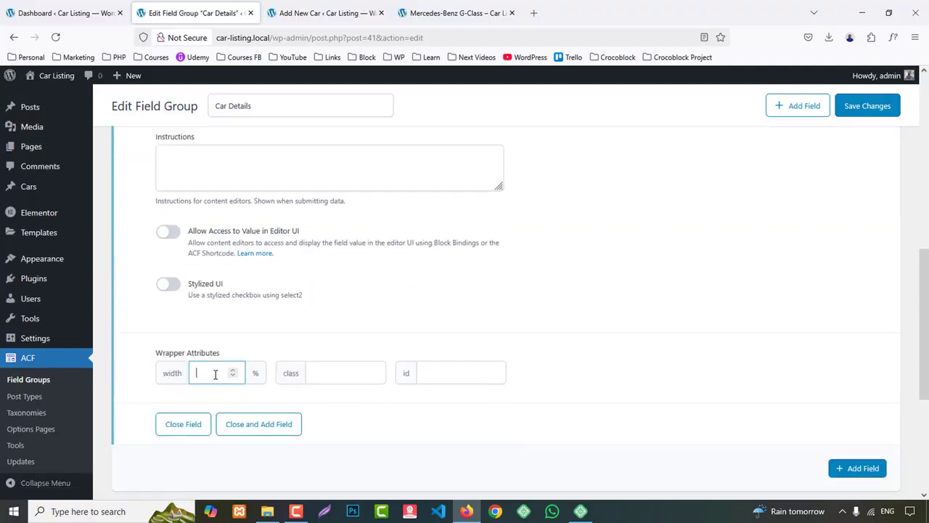
{"action": "left_click", "coordinate": [196, 429]}
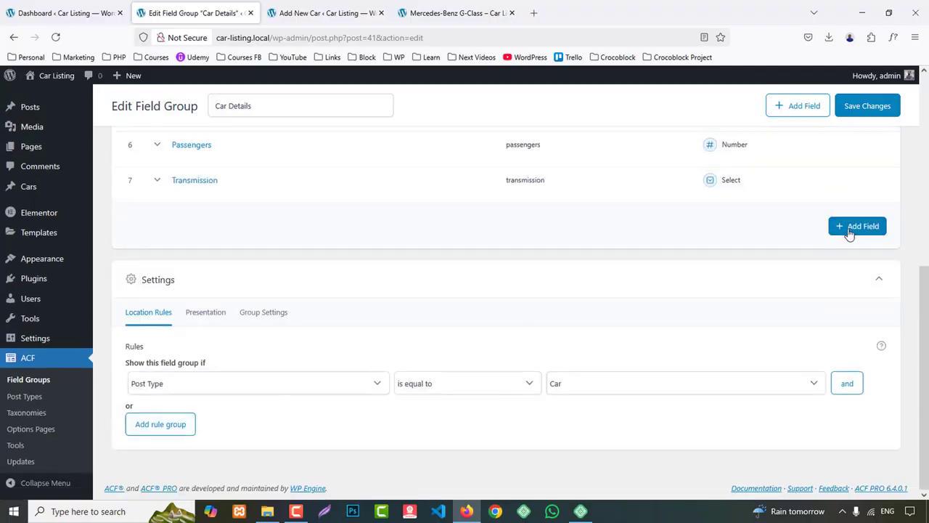
- Add a new field below Transmission and copy the Luggages label for it from the demo car page
{"action": "left_click", "coordinate": [848, 231]}
{"action": "left_click", "coordinate": [460, 6]}
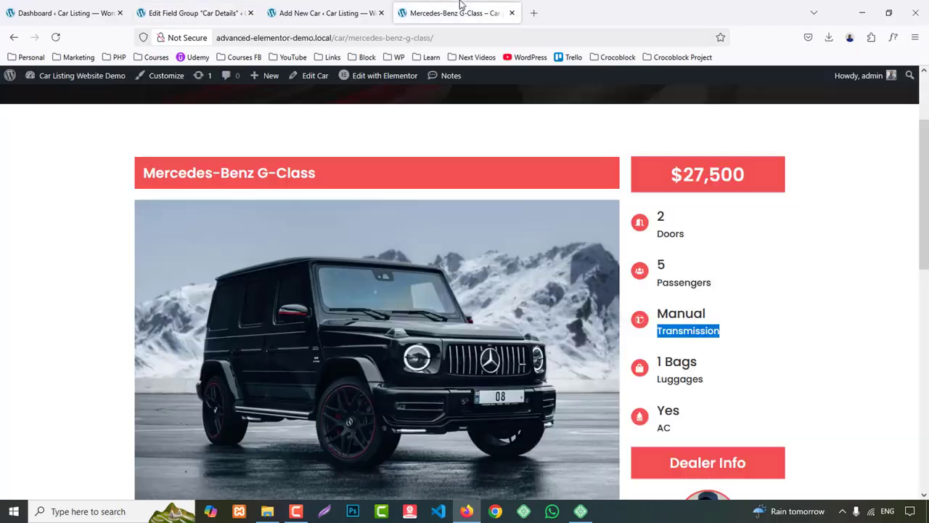
{"action": "double_click", "coordinate": [683, 376]}
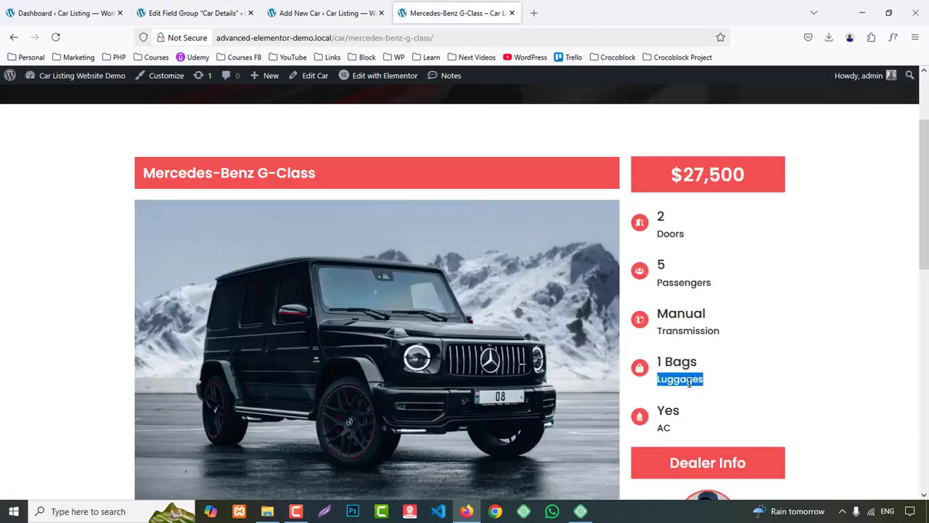
{"action": "left_click", "coordinate": [193, 12]}
{"action": "scroll", "coordinate": [338, 344], "scroll_direction": "down", "scroll_amount": 3}
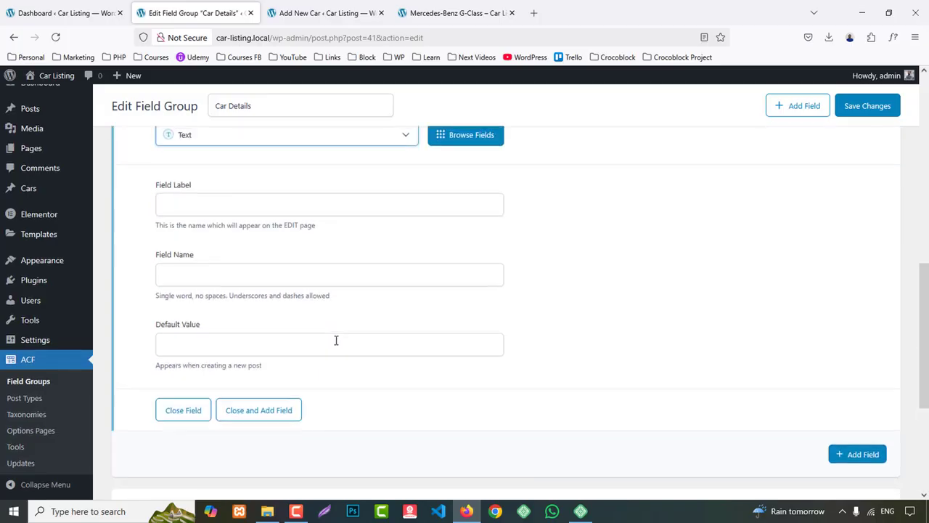
- Make the new field a Number field labelled Luggages with the field name luggages
{"action": "scroll", "coordinate": [336, 341], "scroll_direction": "up", "scroll_amount": 2}
{"action": "left_click", "coordinate": [220, 254]}
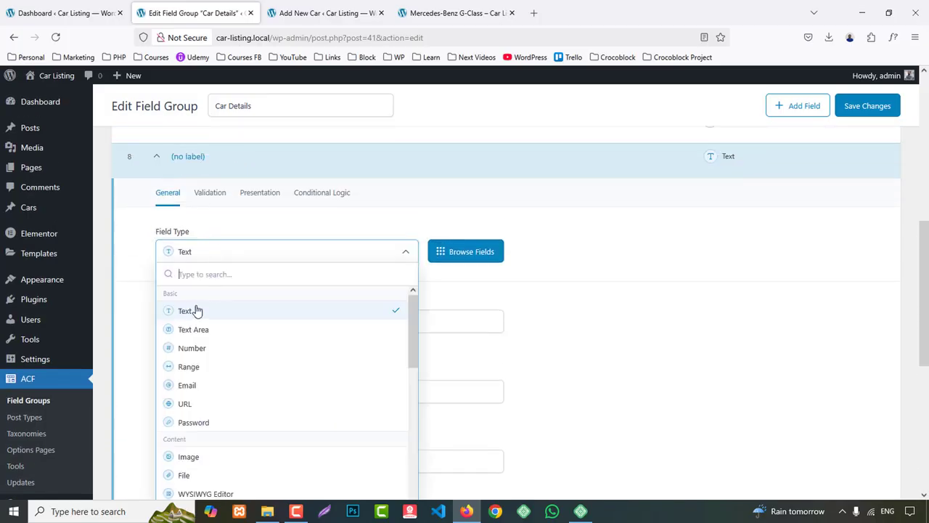
{"action": "left_click", "coordinate": [195, 311]}
{"action": "left_click", "coordinate": [204, 252]}
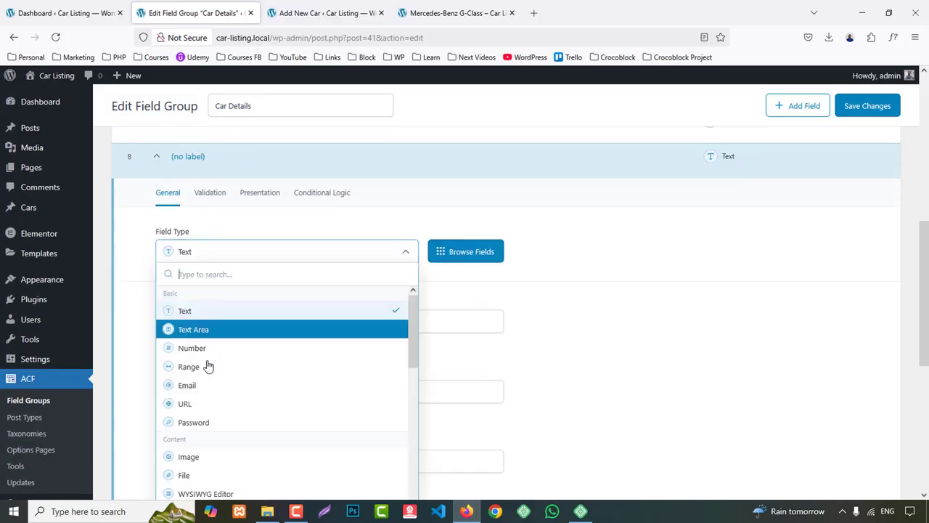
{"action": "left_click", "coordinate": [191, 348]}
{"action": "scroll", "coordinate": [276, 344], "scroll_direction": "down", "scroll_amount": 1}
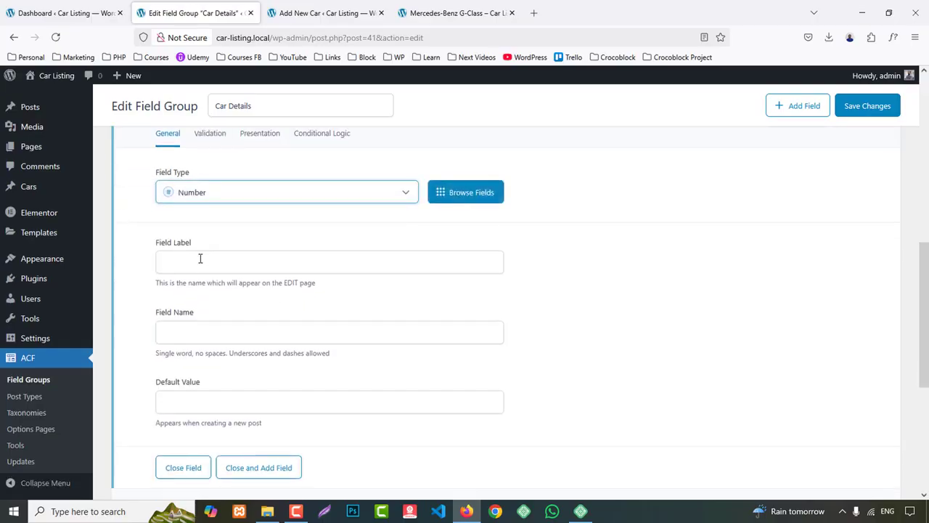
{"action": "left_click", "coordinate": [201, 259]}
{"action": "left_click", "coordinate": [224, 330]}
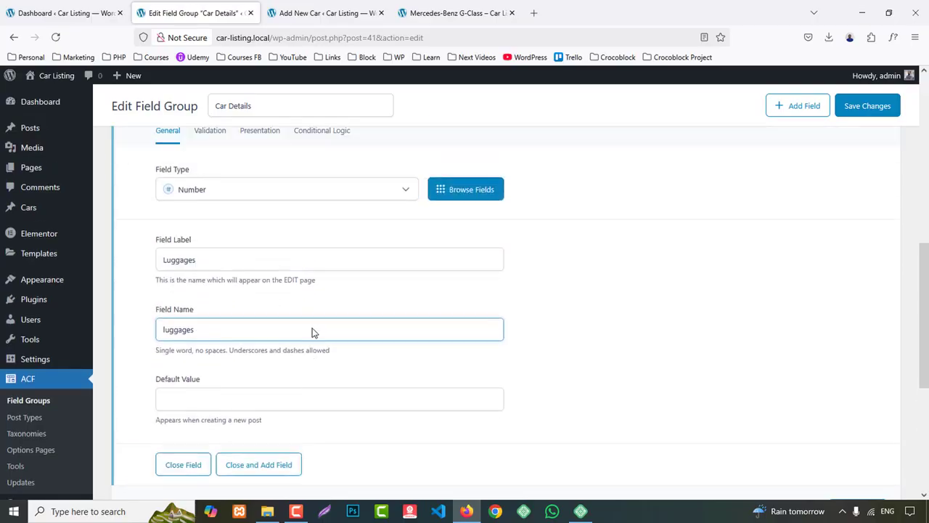
- Set the wrapper width in the Luggages field's presentation settings and close the field
{"action": "scroll", "coordinate": [293, 255], "scroll_direction": "up", "scroll_amount": 2}
{"action": "left_click", "coordinate": [259, 252]}
{"action": "scroll", "coordinate": [255, 374], "scroll_direction": "down", "scroll_amount": 5}
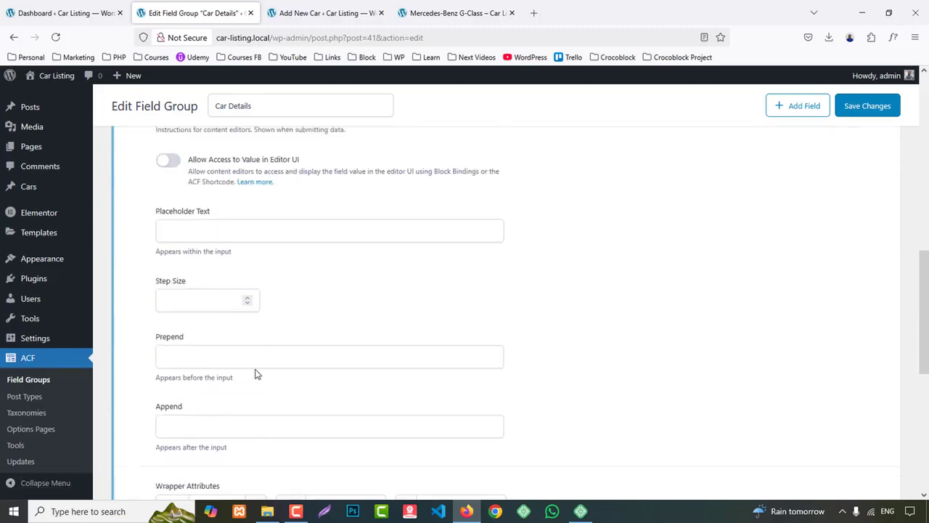
{"action": "scroll", "coordinate": [201, 453], "scroll_direction": "down", "scroll_amount": 1}
{"action": "left_click", "coordinate": [207, 376]}
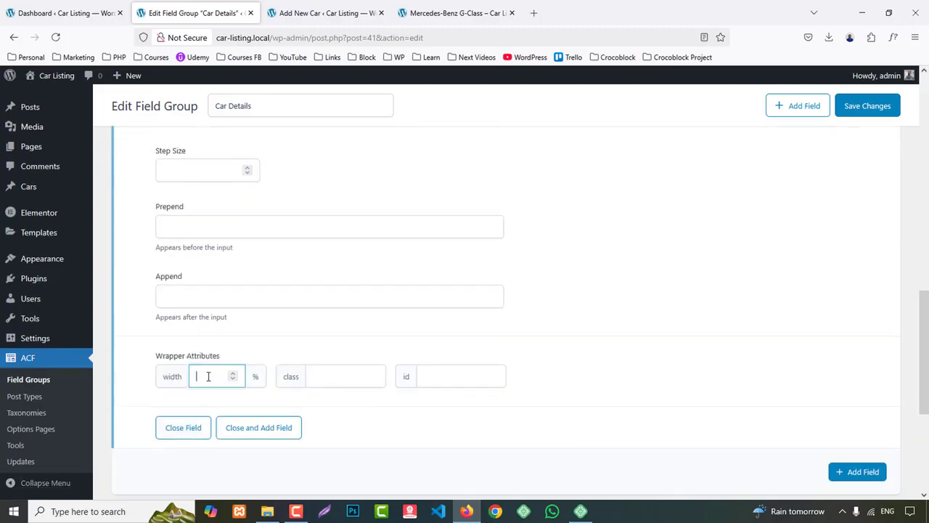
{"action": "left_click", "coordinate": [193, 428]}
{"action": "scroll", "coordinate": [196, 425], "scroll_direction": "up", "scroll_amount": 4}
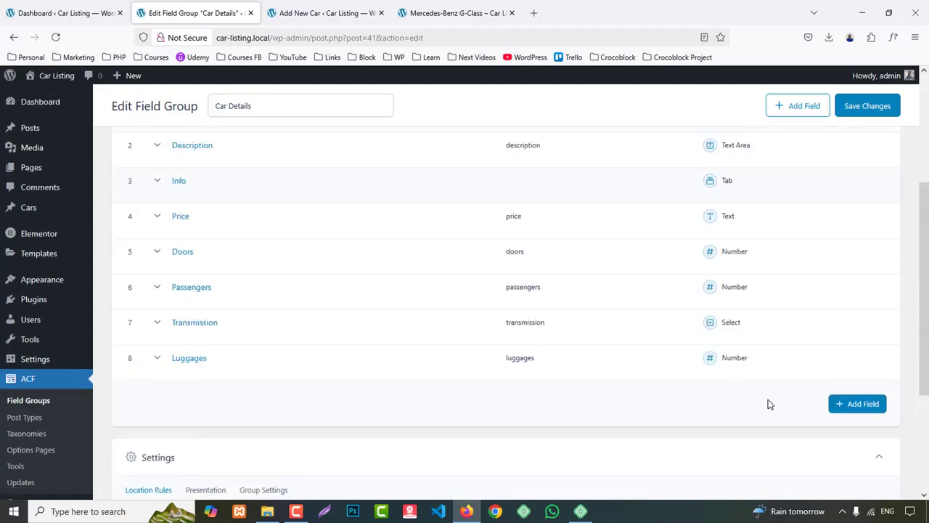
- Add a new field below Luggages, check the next entry on the demo car page, and set the field type to True / False
{"action": "left_click", "coordinate": [860, 403]}
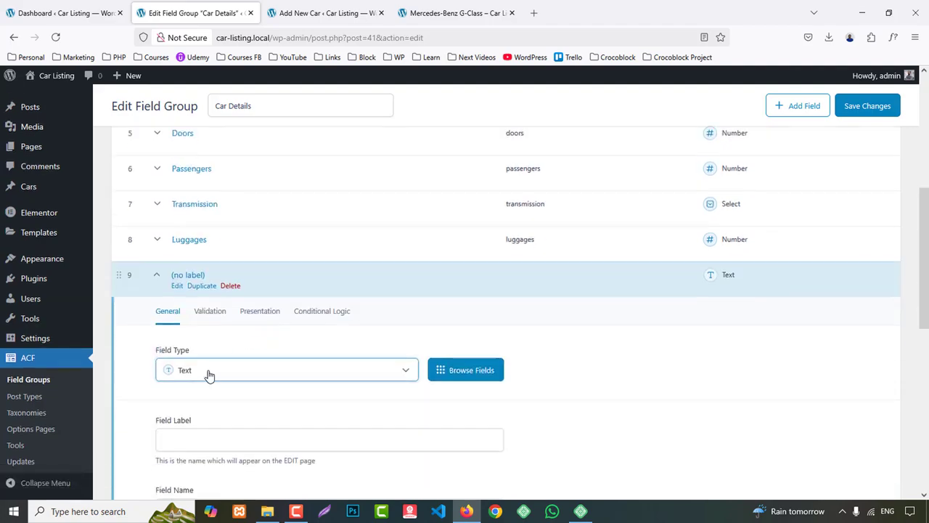
{"action": "left_click", "coordinate": [460, 10]}
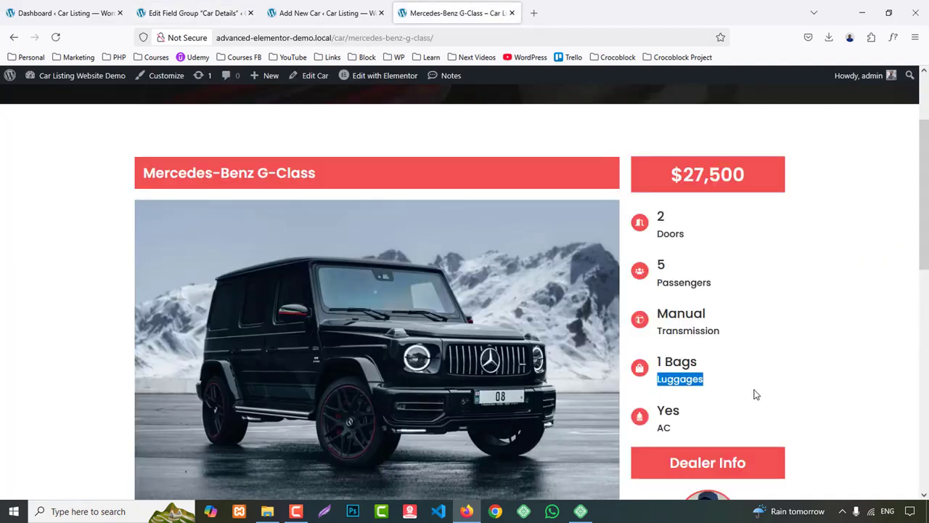
{"action": "left_click", "coordinate": [175, 7]}
{"action": "scroll", "coordinate": [276, 316], "scroll_direction": "down", "scroll_amount": 3}
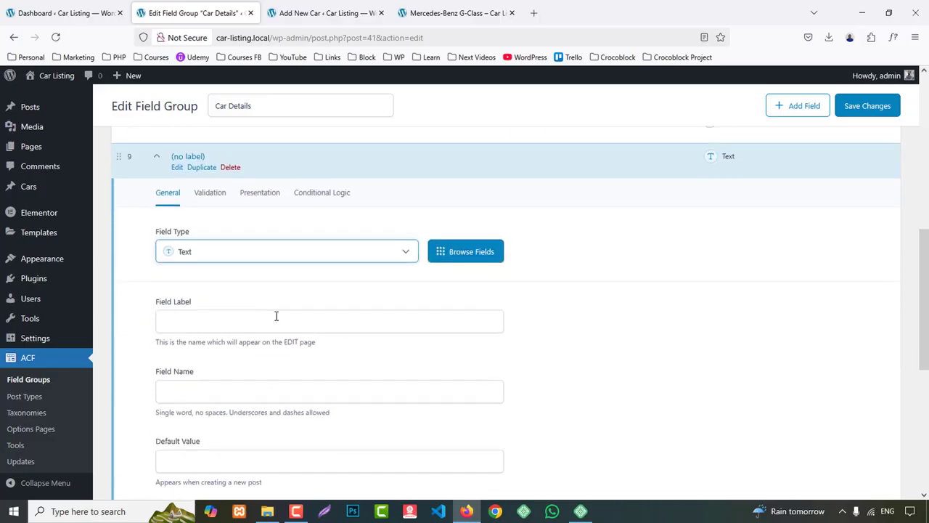
{"action": "left_click", "coordinate": [201, 252]}
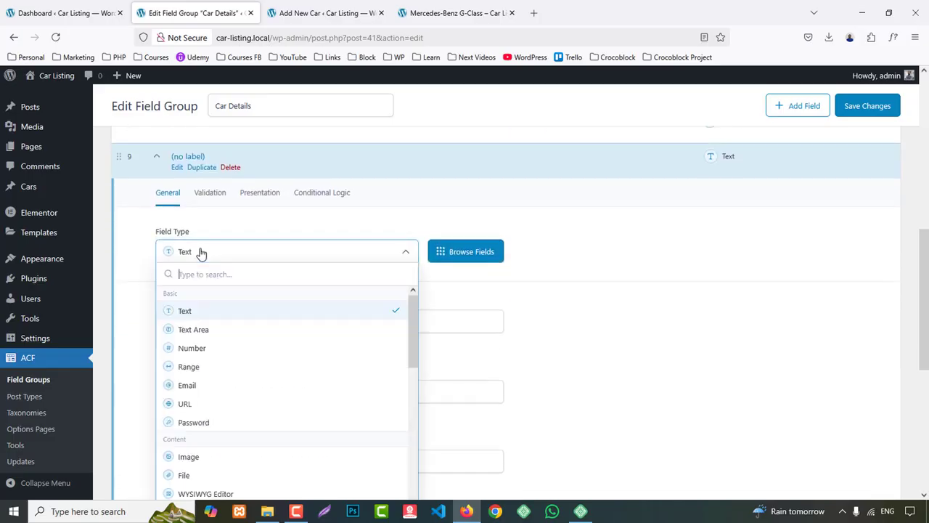
{"action": "type", "text": "t"}
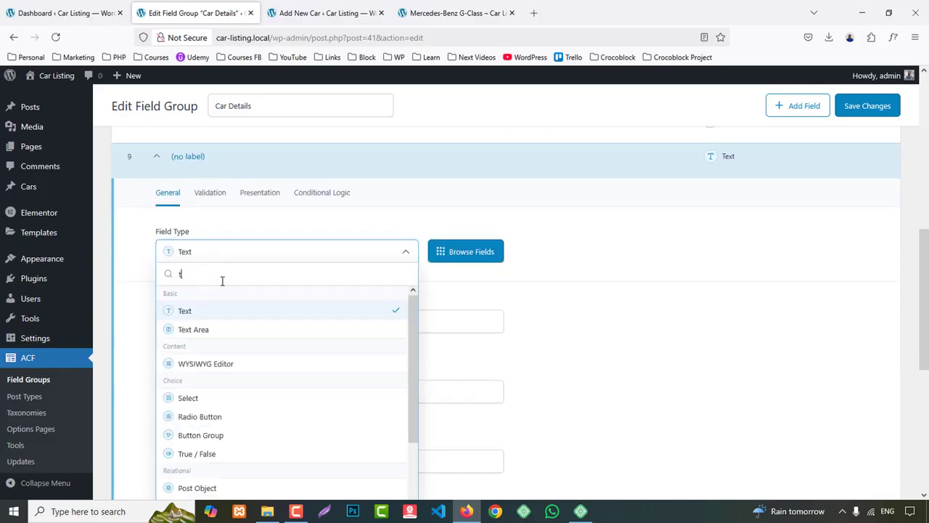
{"action": "type", "text": "r"}
{"action": "left_click", "coordinate": [210, 312]}
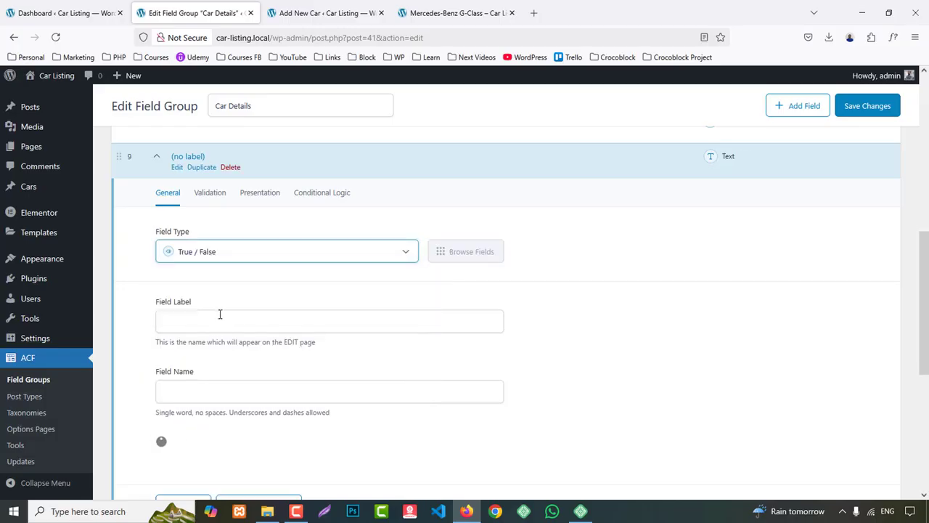
- Label the new field AC with the field name ac and turn on its default value
{"action": "left_click", "coordinate": [211, 318]}
{"action": "type", "text": "AC"}
{"action": "scroll", "coordinate": [232, 323], "scroll_direction": "down", "scroll_amount": 2}
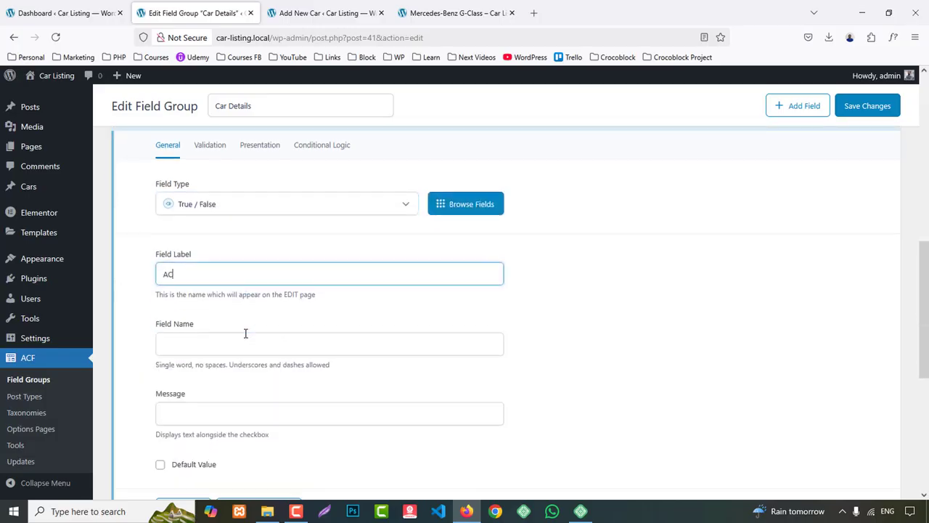
{"action": "left_click", "coordinate": [199, 273]}
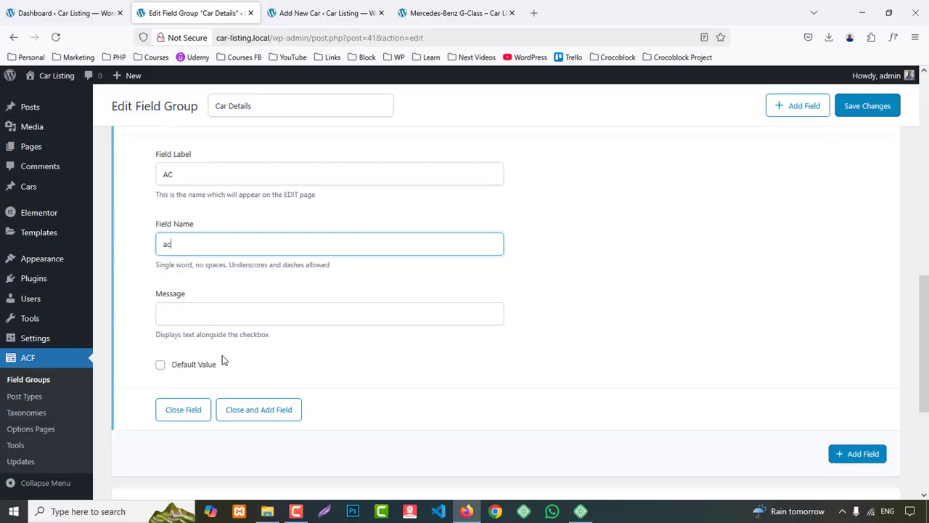
{"action": "scroll", "coordinate": [222, 359], "scroll_direction": "down", "scroll_amount": 1}
{"action": "left_click", "coordinate": [201, 336]}
{"action": "scroll", "coordinate": [254, 350], "scroll_direction": "up", "scroll_amount": 2}
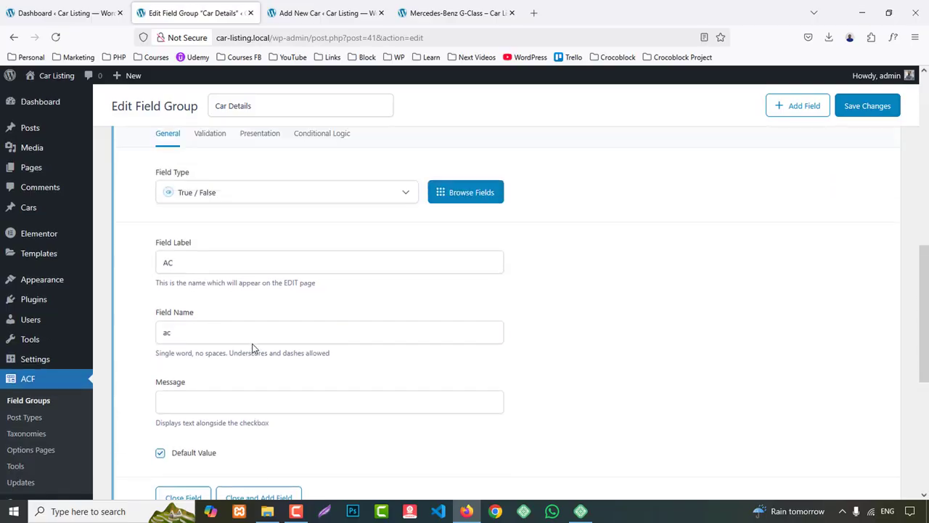
- Change the AC field's type to Select
{"action": "left_click", "coordinate": [183, 201]}
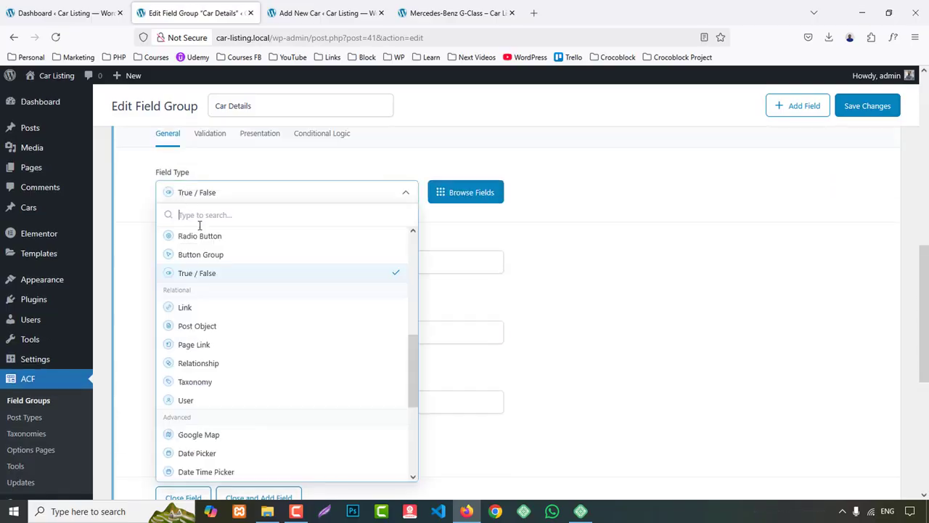
{"action": "left_click", "coordinate": [206, 198]}
{"action": "left_click", "coordinate": [204, 196]}
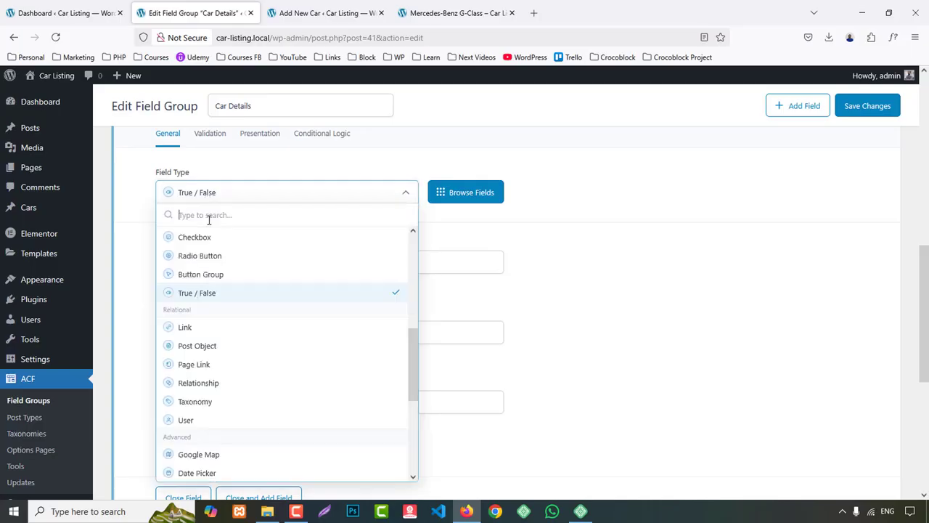
{"action": "type", "text": "se"}
{"action": "left_click", "coordinate": [203, 252]}
{"action": "scroll", "coordinate": [218, 261], "scroll_direction": "down", "scroll_amount": 1}
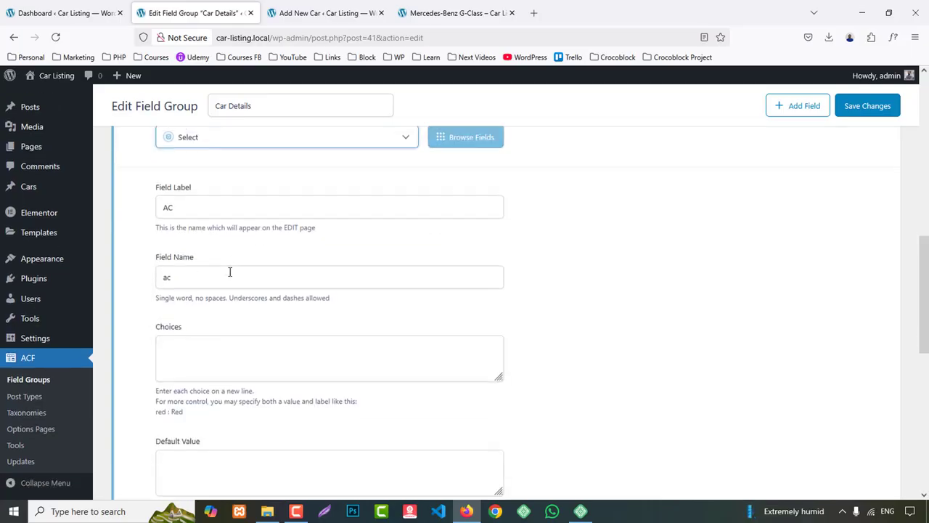
- Enter Available and Not Available as the AC field's choices and close the field
{"action": "left_click", "coordinate": [181, 271]}
{"action": "left_click", "coordinate": [203, 335]}
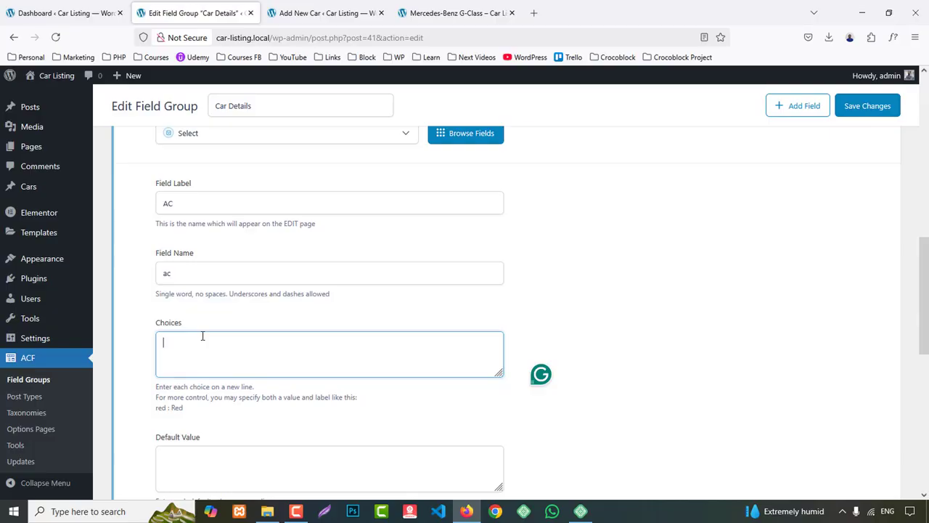
{"action": "type", "text": "Avai"}
{"action": "type", "text": "il"}
{"action": "scroll", "coordinate": [203, 349], "scroll_direction": "down", "scroll_amount": 3}
{"action": "left_click", "coordinate": [205, 370]}
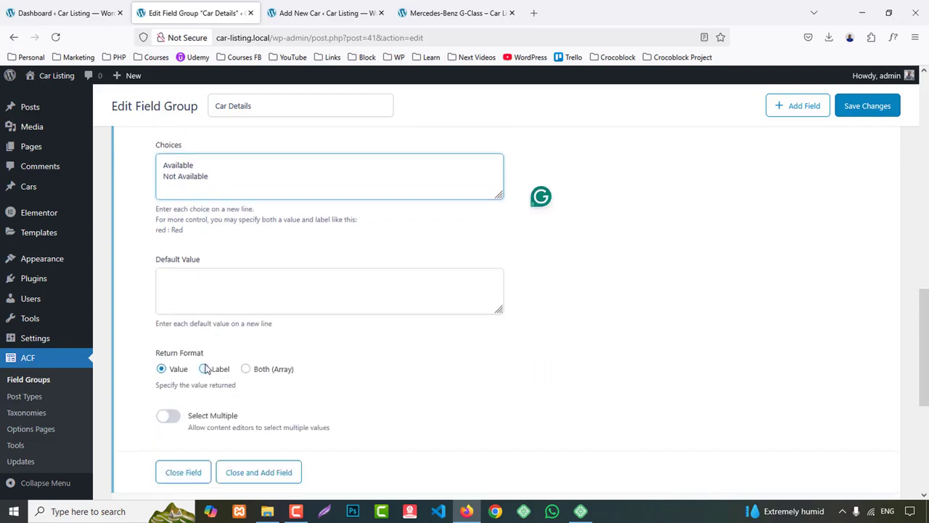
{"action": "left_click", "coordinate": [183, 472]}
- Set the AC field's wrapper width to 33% in its presentation settings and save the field group
{"action": "scroll", "coordinate": [210, 407], "scroll_direction": "up", "scroll_amount": 2}
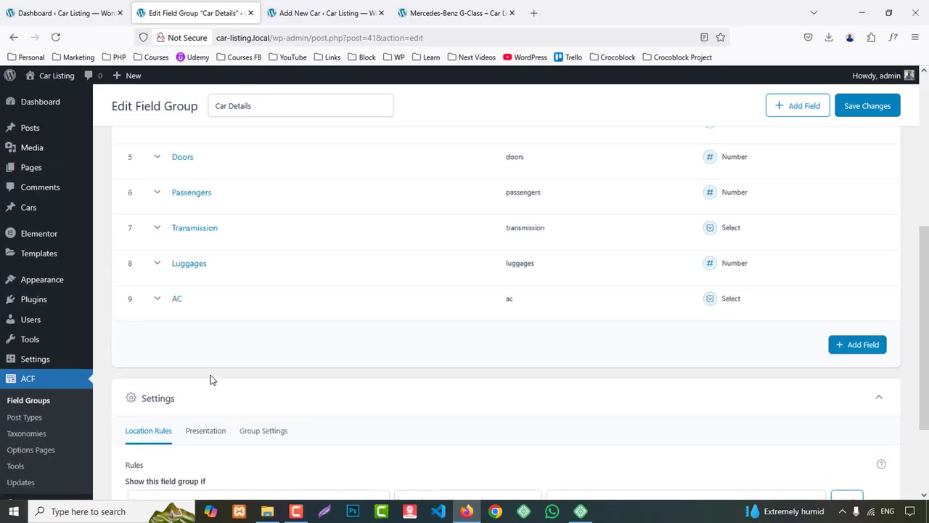
{"action": "left_click", "coordinate": [178, 309]}
{"action": "left_click", "coordinate": [259, 334]}
{"action": "scroll", "coordinate": [290, 414], "scroll_direction": "down", "scroll_amount": 5}
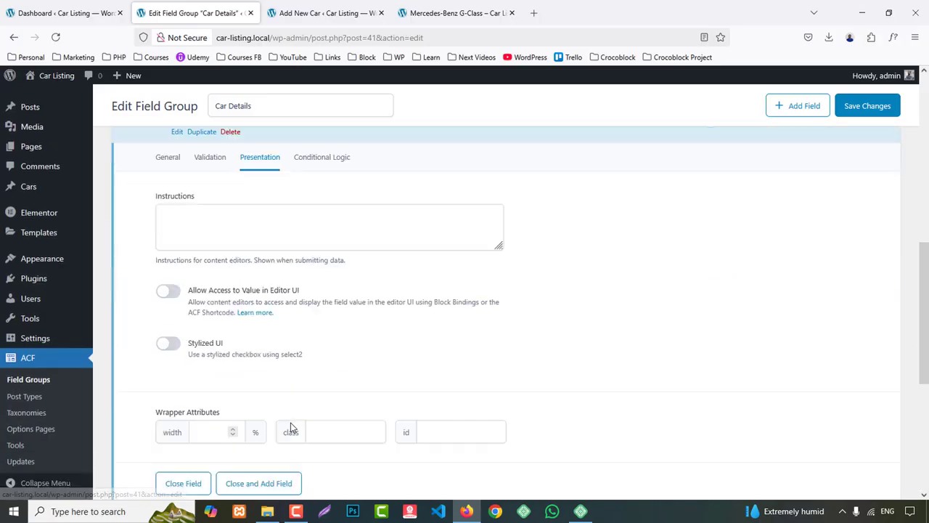
{"action": "left_click", "coordinate": [208, 255]}
{"action": "type", "text": "50"}
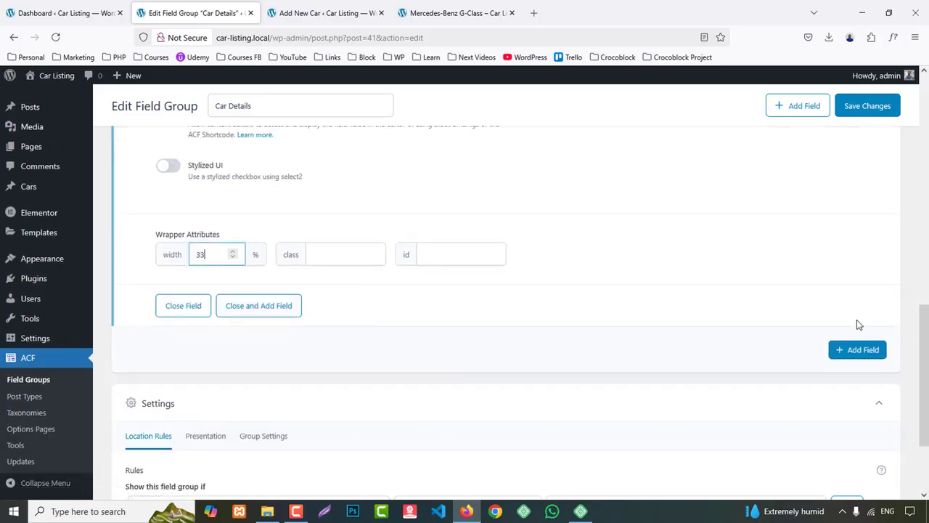
{"action": "left_click", "coordinate": [844, 109]}
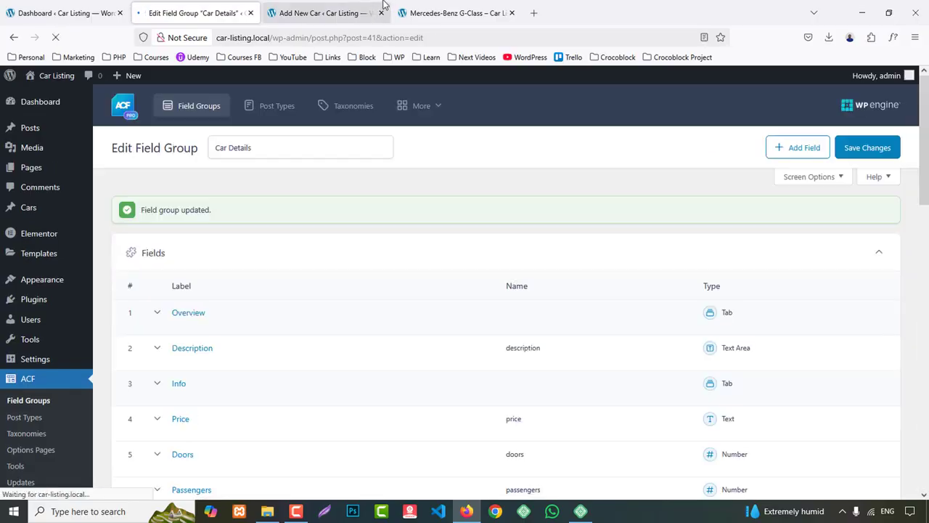
- Check the Info fields on the reloaded Add New Car page and review the demo car page for details still missing
{"action": "left_click", "coordinate": [323, 12]}
{"action": "key", "text": "F5"}
{"action": "left_click", "coordinate": [176, 211]}
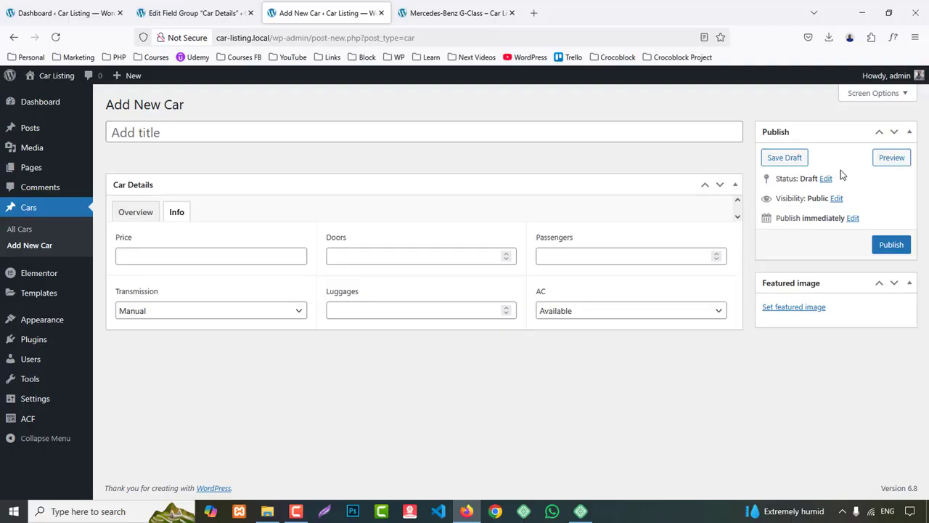
{"action": "left_click", "coordinate": [478, 6]}
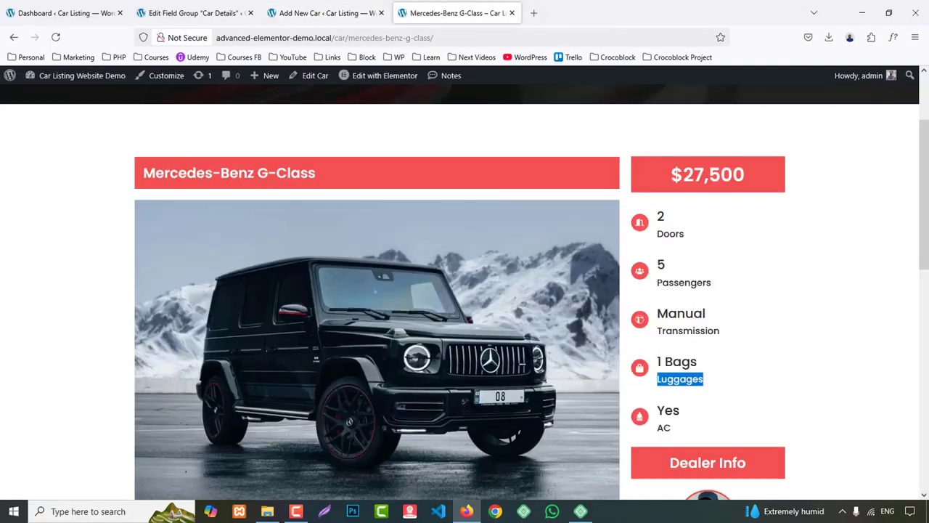
{"action": "scroll", "coordinate": [923, 391], "scroll_direction": "down", "scroll_amount": 3}
{"action": "scroll", "coordinate": [906, 399], "scroll_direction": "down", "scroll_amount": 2}
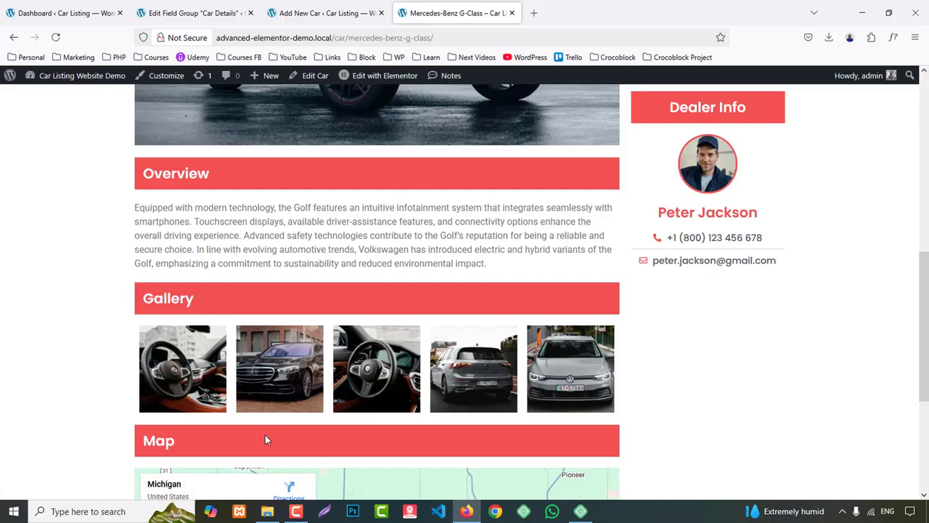
- Add a new Text field below AC in the Car Details field group and label it Map
{"action": "left_click", "coordinate": [202, 12]}
{"action": "scroll", "coordinate": [303, 363], "scroll_direction": "down", "scroll_amount": 3}
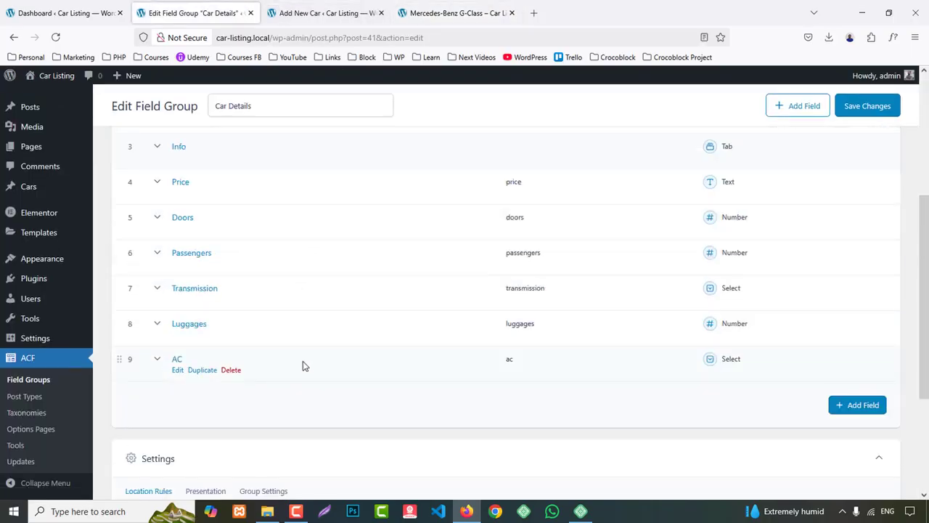
{"action": "left_click", "coordinate": [859, 405]}
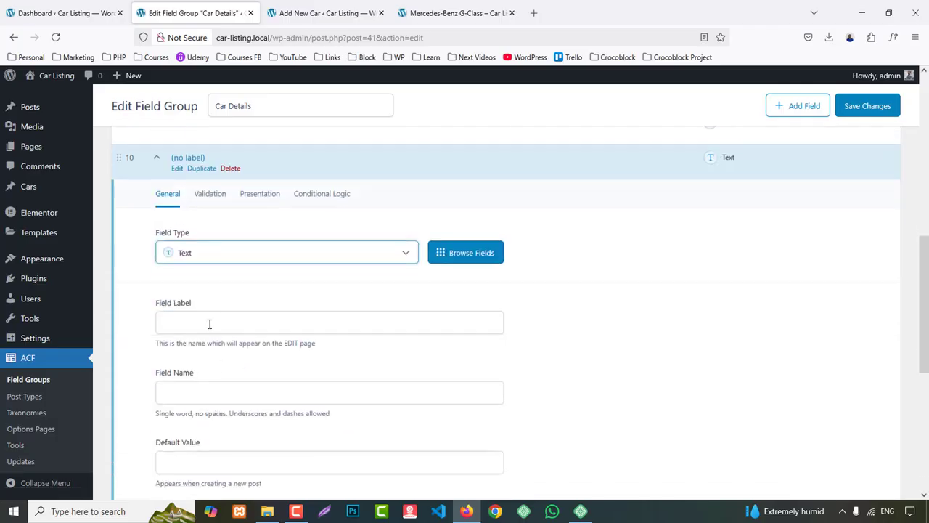
{"action": "left_click", "coordinate": [209, 323]}
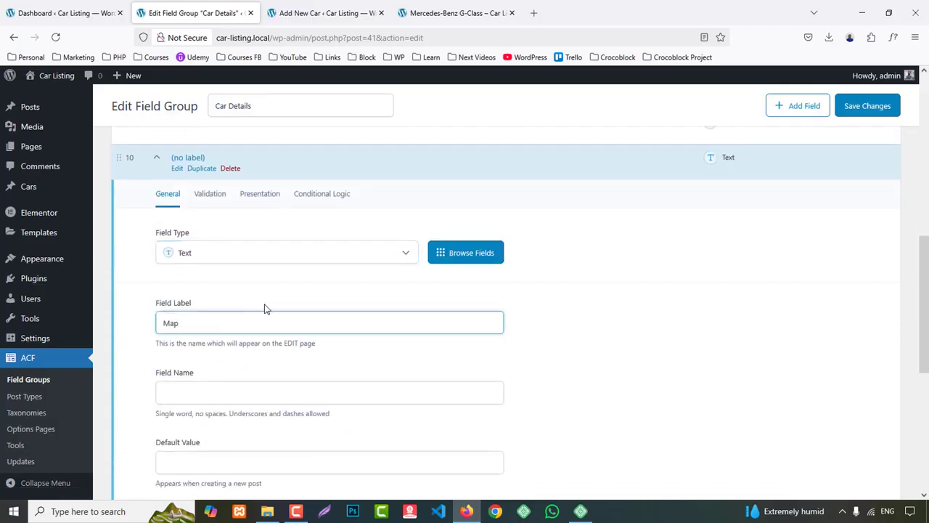
- Set the wrapper width in the Map field's presentation settings
{"action": "left_click", "coordinate": [254, 195]}
{"action": "scroll", "coordinate": [280, 251], "scroll_direction": "down", "scroll_amount": 3}
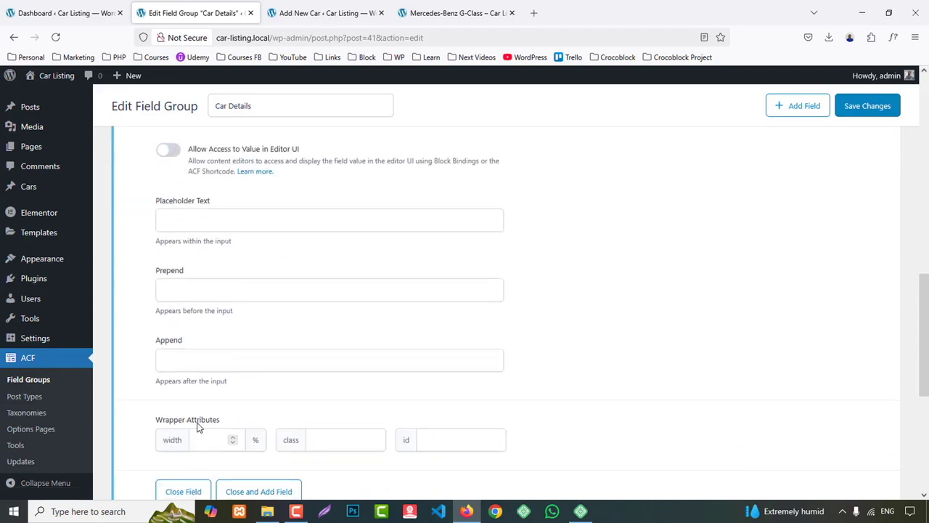
{"action": "left_click", "coordinate": [206, 435]}
- Review the Map field's general settings, close the field and save the field group
{"action": "scroll", "coordinate": [204, 414], "scroll_direction": "up", "scroll_amount": 3}
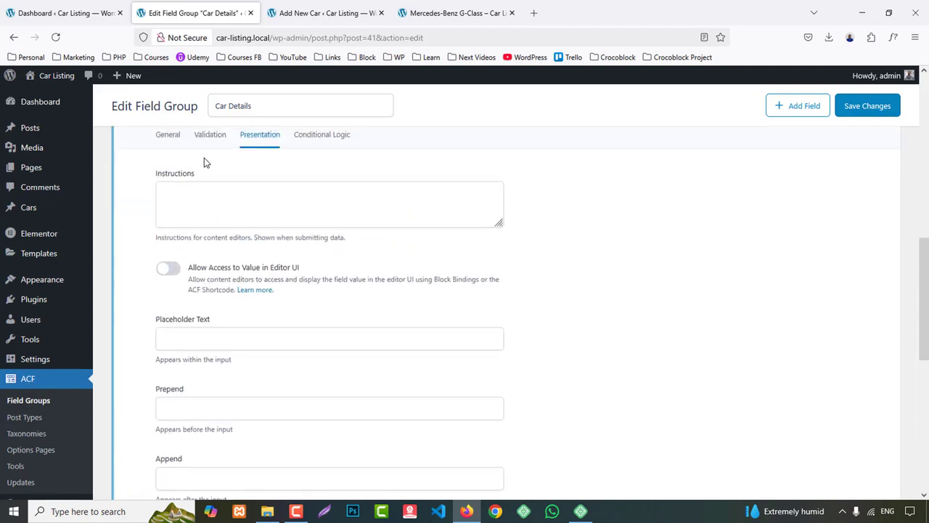
{"action": "scroll", "coordinate": [175, 159], "scroll_direction": "up", "scroll_amount": 1}
{"action": "left_click", "coordinate": [167, 193]}
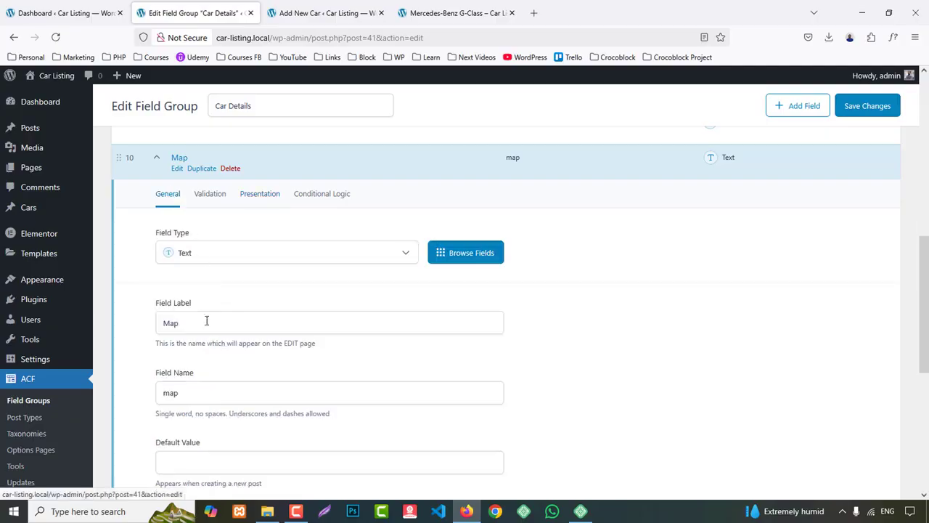
{"action": "scroll", "coordinate": [247, 423], "scroll_direction": "down", "scroll_amount": 1}
{"action": "scroll", "coordinate": [218, 423], "scroll_direction": "down", "scroll_amount": 1}
{"action": "left_click", "coordinate": [192, 410]}
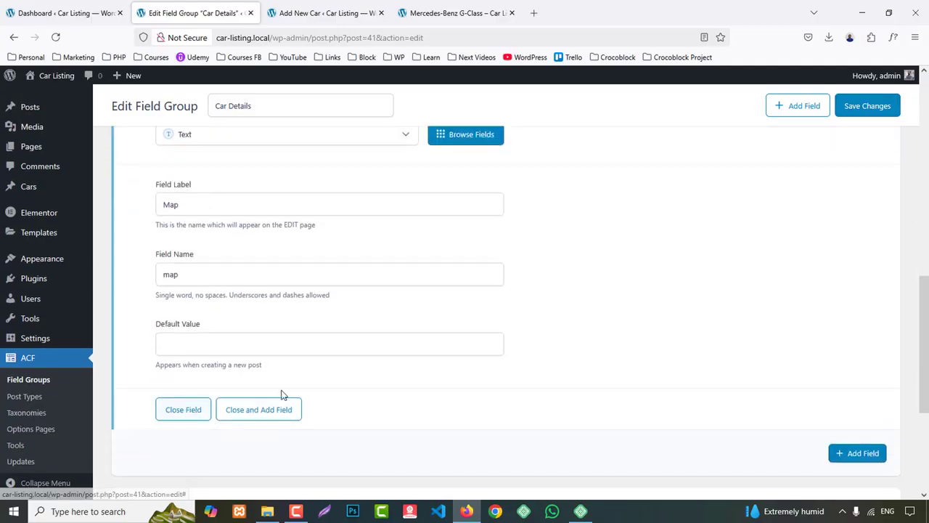
{"action": "left_click", "coordinate": [868, 106]}
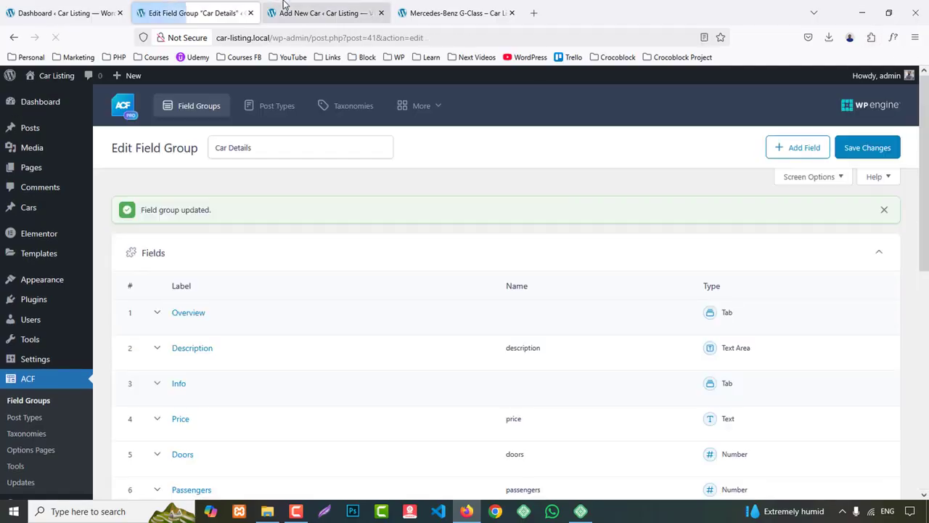
- Check the Map field under Info on the reloaded Add New Car page and look over the demo car page's remaining sections
{"action": "left_click", "coordinate": [288, 13]}
{"action": "key", "text": "F5"}
{"action": "left_click", "coordinate": [178, 213]}
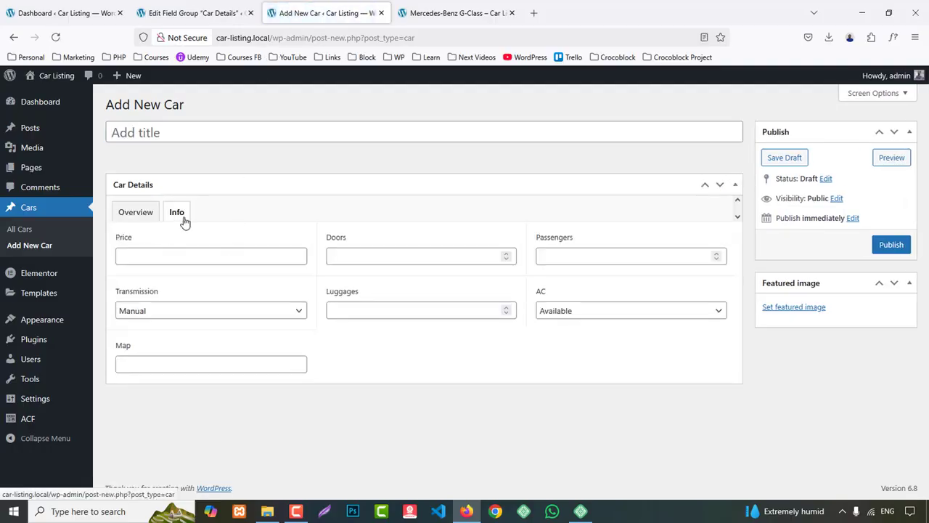
{"action": "left_click", "coordinate": [460, 11]}
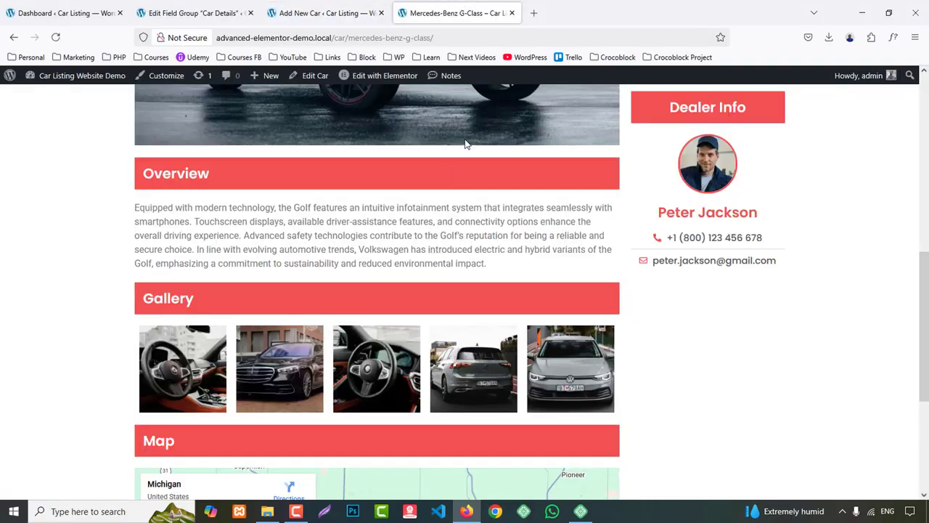
{"action": "scroll", "coordinate": [294, 321], "scroll_direction": "down", "scroll_amount": 1}
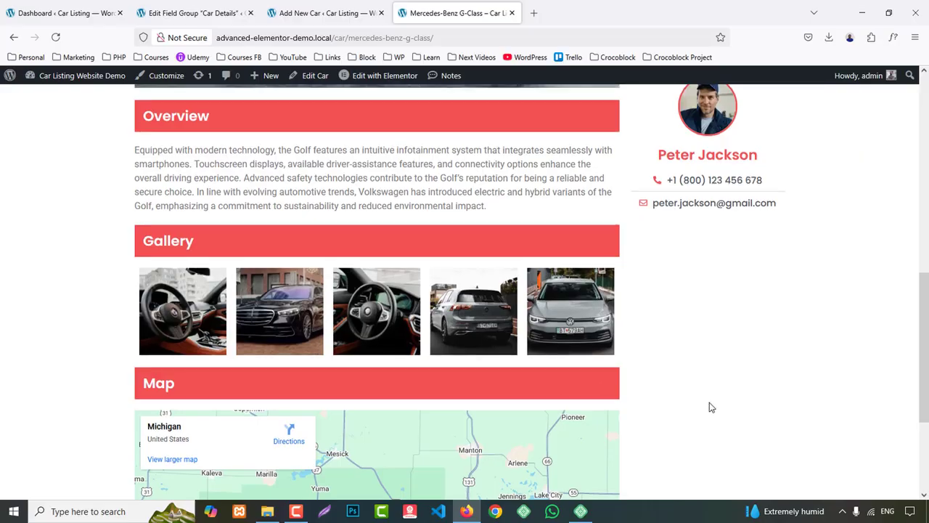
{"action": "scroll", "coordinate": [709, 291], "scroll_direction": "up", "scroll_amount": 2}
{"action": "scroll", "coordinate": [811, 295], "scroll_direction": "up", "scroll_amount": 3}
- Add a Tab field labelled Gallery after the Map field in the Car Details field group and close it
{"action": "left_click", "coordinate": [192, 13]}
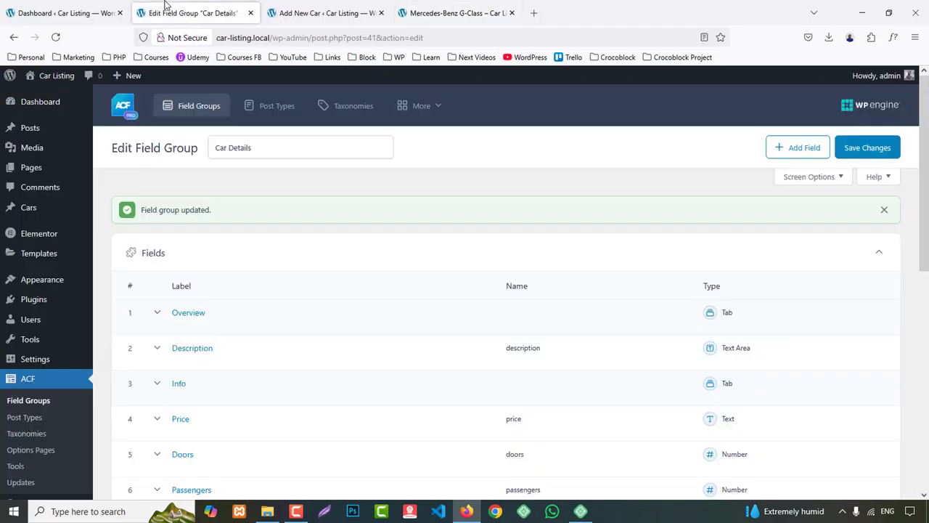
{"action": "scroll", "coordinate": [449, 409], "scroll_direction": "down", "scroll_amount": 5}
{"action": "scroll", "coordinate": [448, 409], "scroll_direction": "down", "scroll_amount": 1}
{"action": "left_click", "coordinate": [855, 226]}
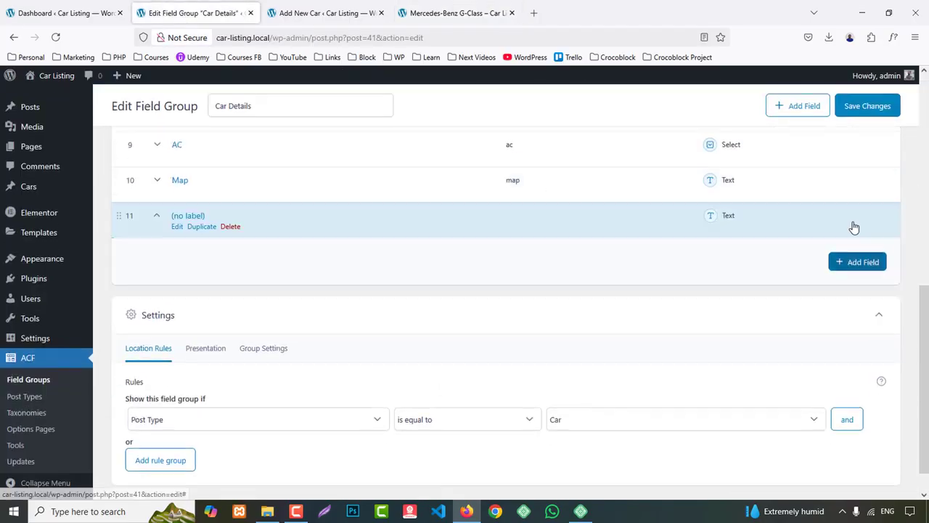
{"action": "left_click", "coordinate": [210, 312]}
{"action": "type", "text": "ta"}
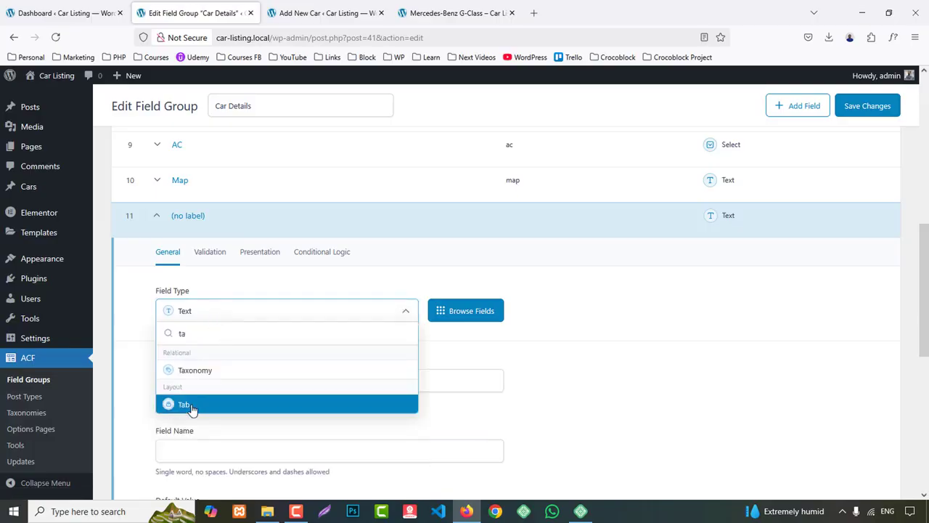
{"action": "left_click", "coordinate": [174, 400]}
{"action": "scroll", "coordinate": [251, 392], "scroll_direction": "down", "scroll_amount": 2}
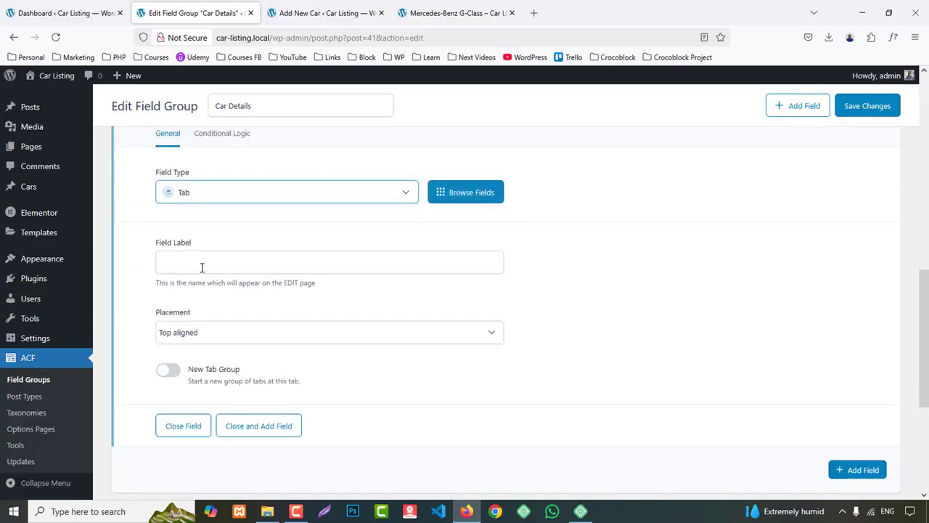
{"action": "left_click", "coordinate": [203, 266]}
{"action": "type", "text": "Galler"}
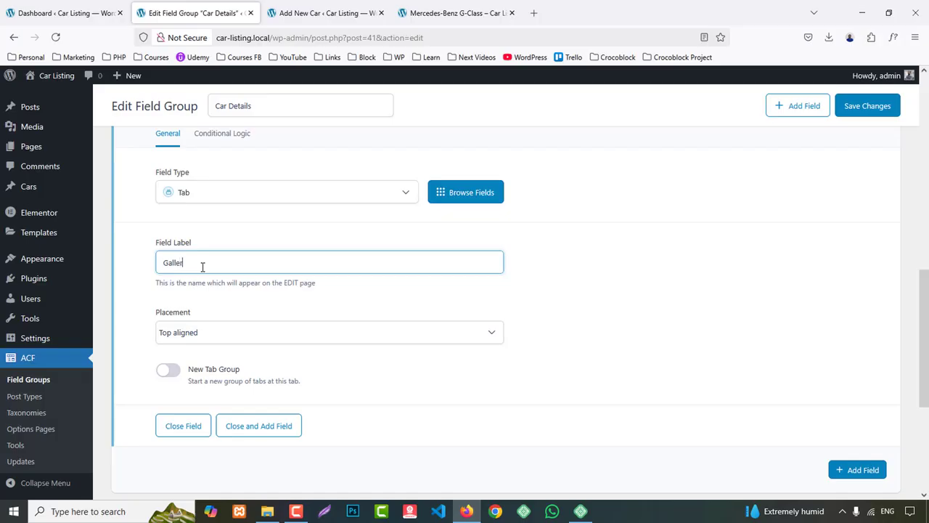
{"action": "type", "text": "y"}
{"action": "left_click", "coordinate": [190, 426]}
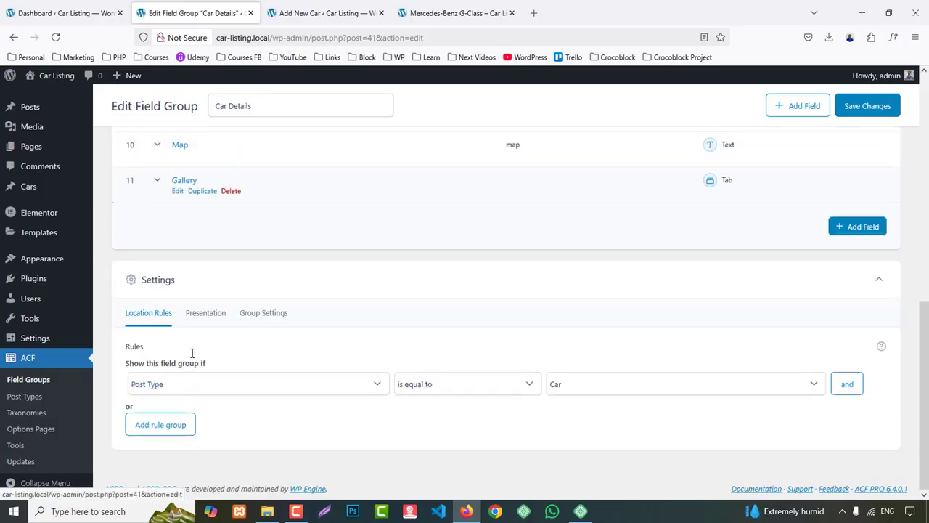
- Add a Gallery-type field labelled Gallery Images with a matching field name under the Gallery tab field, and close it
{"action": "left_click", "coordinate": [868, 232]}
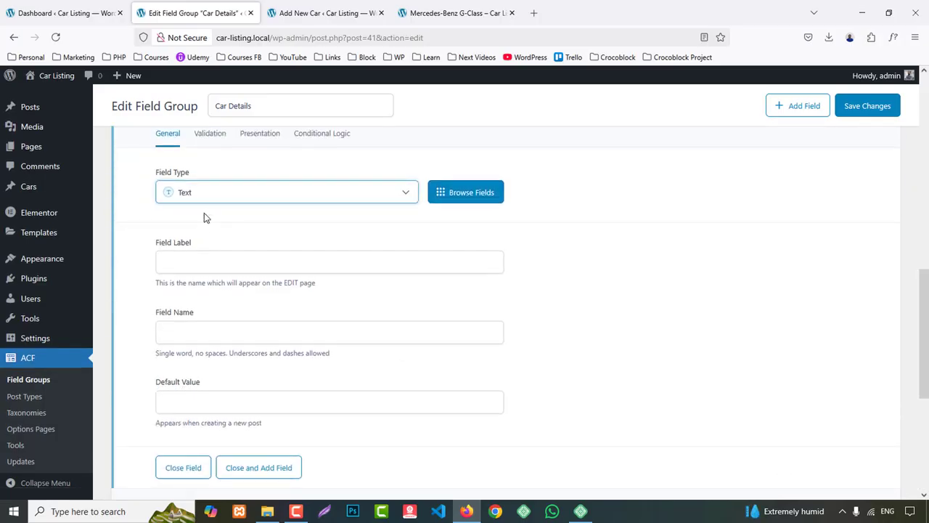
{"action": "left_click", "coordinate": [218, 193]}
{"action": "type", "text": "ga"}
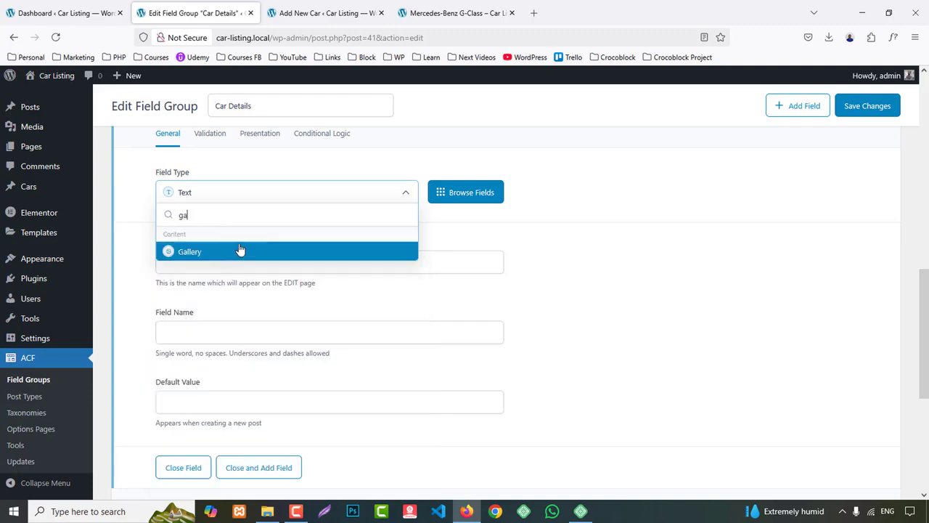
{"action": "left_click", "coordinate": [197, 250]}
{"action": "left_click", "coordinate": [190, 261]}
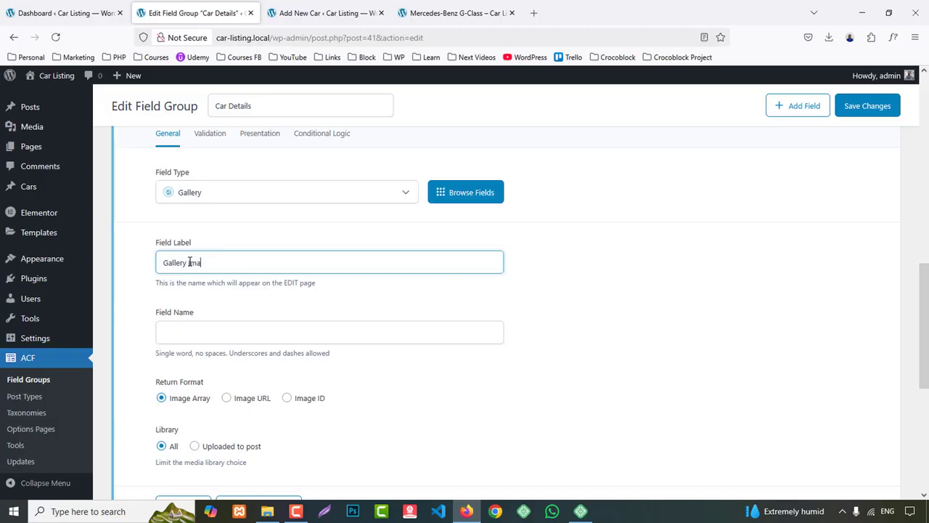
{"action": "left_click", "coordinate": [199, 328]}
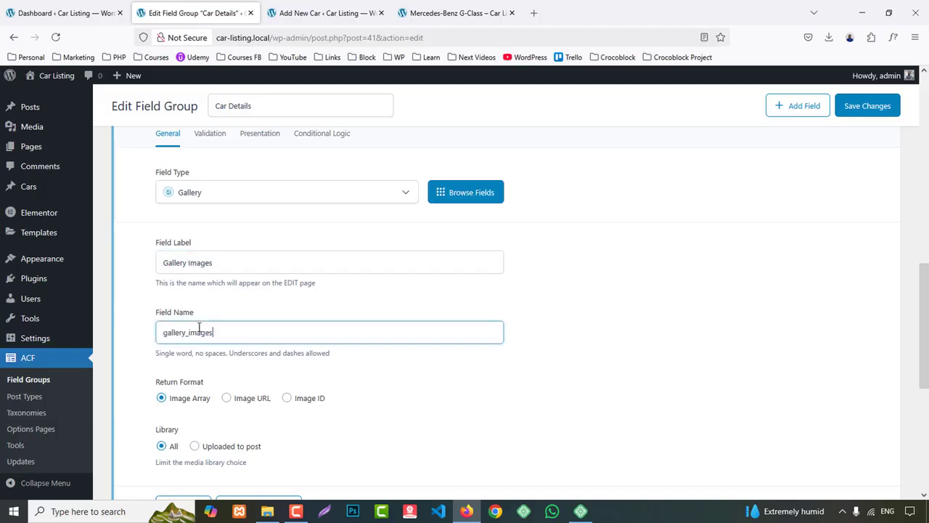
{"action": "left_click", "coordinate": [227, 399]}
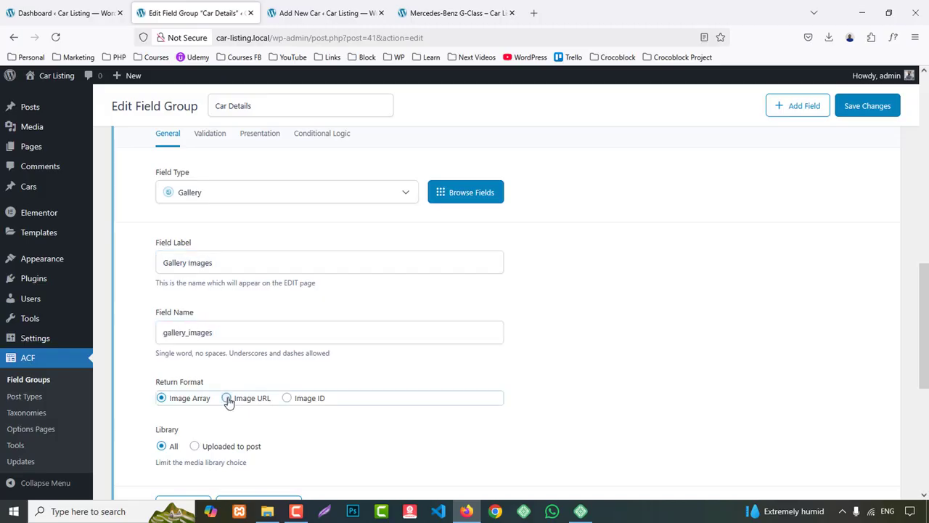
{"action": "scroll", "coordinate": [454, 241], "scroll_direction": "up", "scroll_amount": 2}
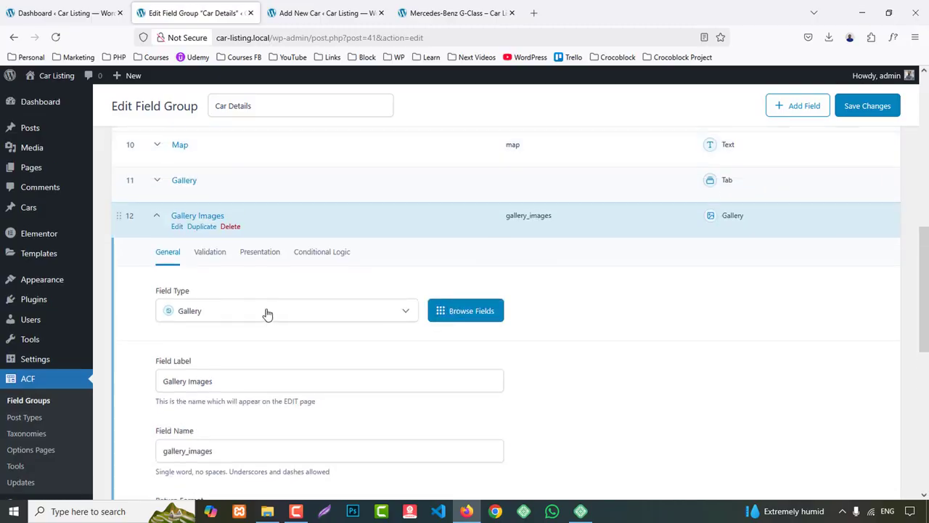
{"action": "left_click", "coordinate": [177, 226]}
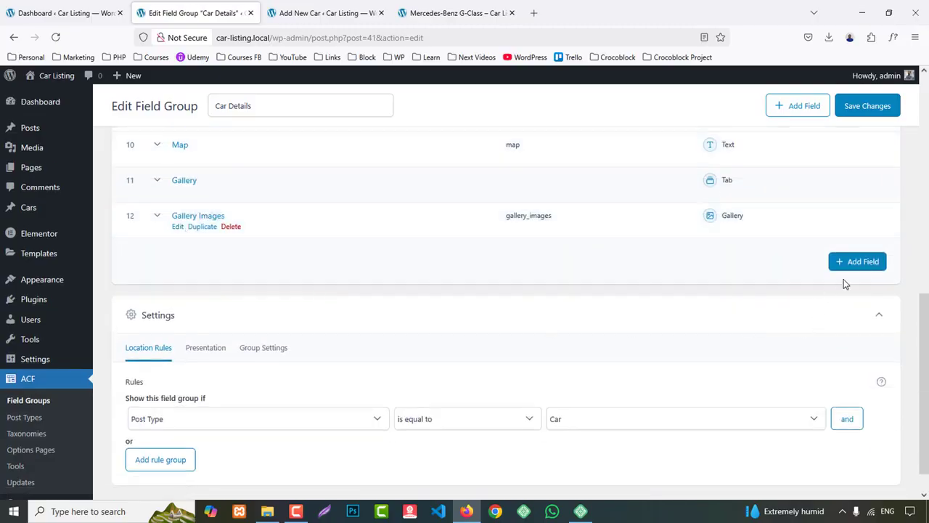
- Add another Tab field below Gallery Images, label it Contact Info and close it
{"action": "left_click", "coordinate": [857, 262]}
{"action": "left_click", "coordinate": [206, 234]}
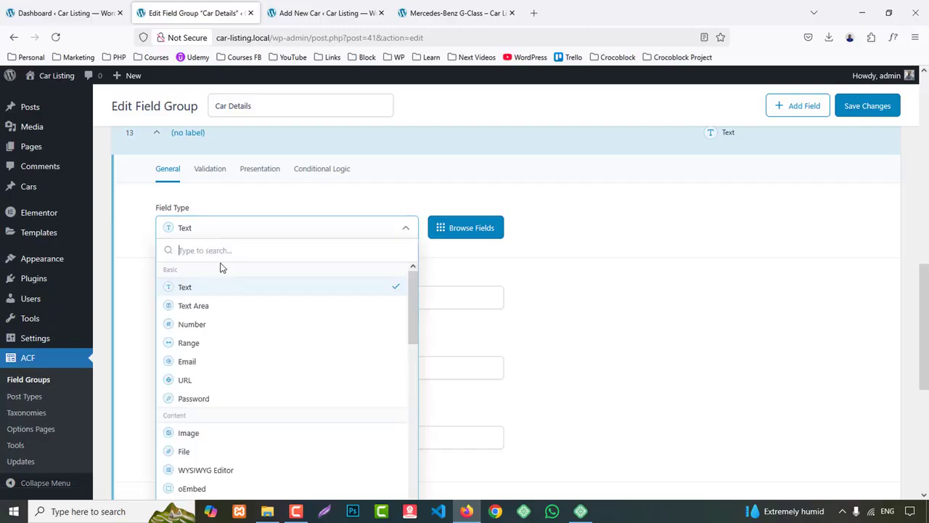
{"action": "type", "text": "tqa"}
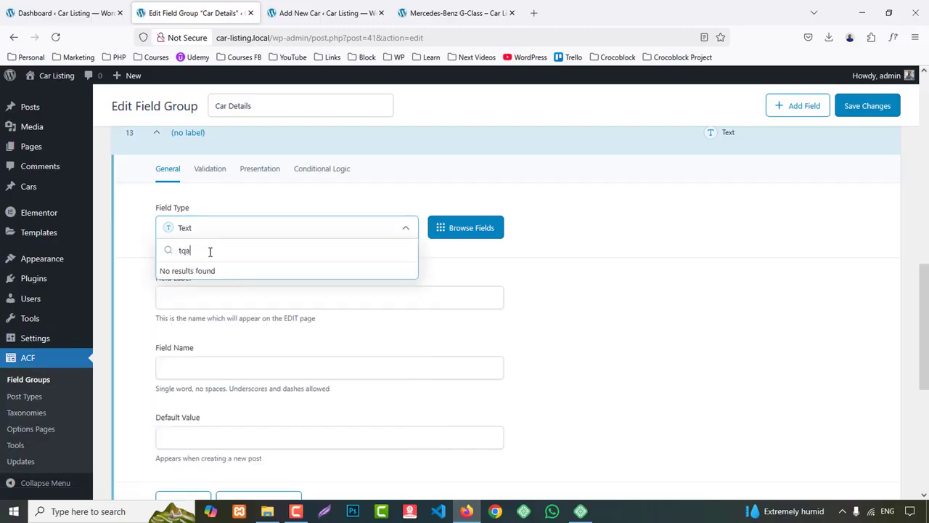
{"action": "key", "text": "BackSpace"}
{"action": "key", "text": "BackSpace"}
{"action": "type", "text": "ab"}
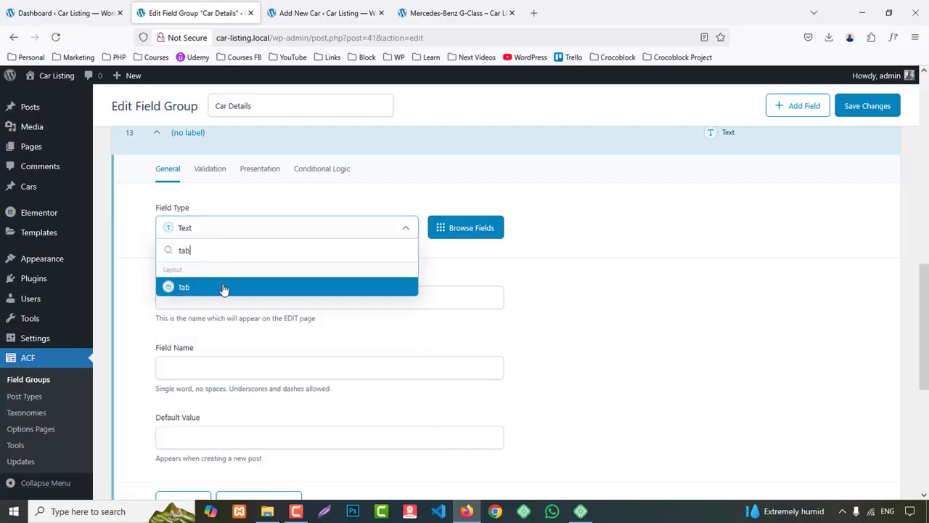
{"action": "left_click", "coordinate": [204, 289]}
{"action": "left_click", "coordinate": [205, 296]}
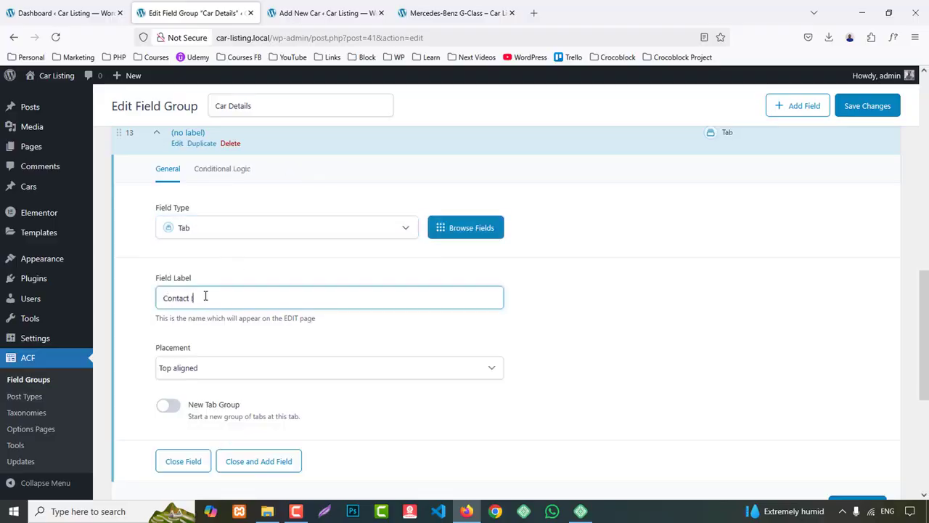
{"action": "left_click", "coordinate": [195, 464]}
- Check the contents of the Dealer Info section on the demo car page and return to the field group
{"action": "left_click", "coordinate": [457, 13]}
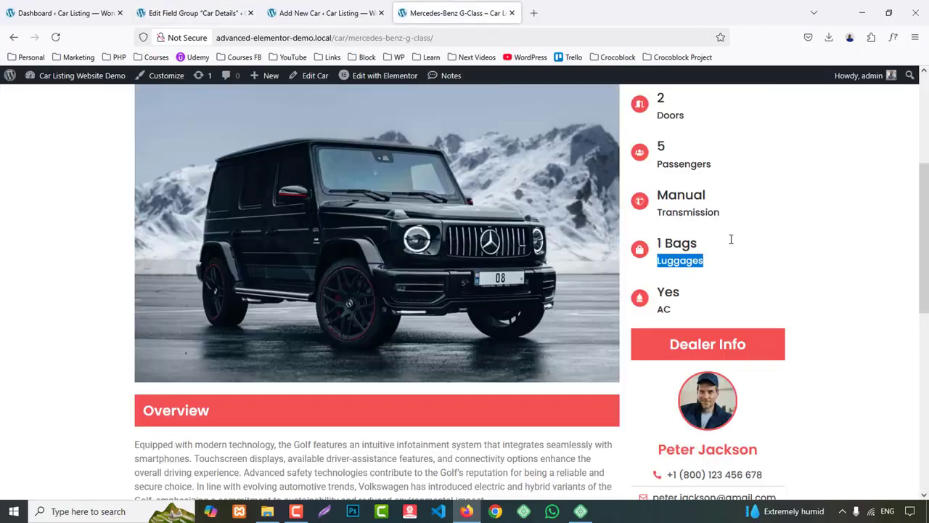
{"action": "scroll", "coordinate": [770, 331], "scroll_direction": "down", "scroll_amount": 2}
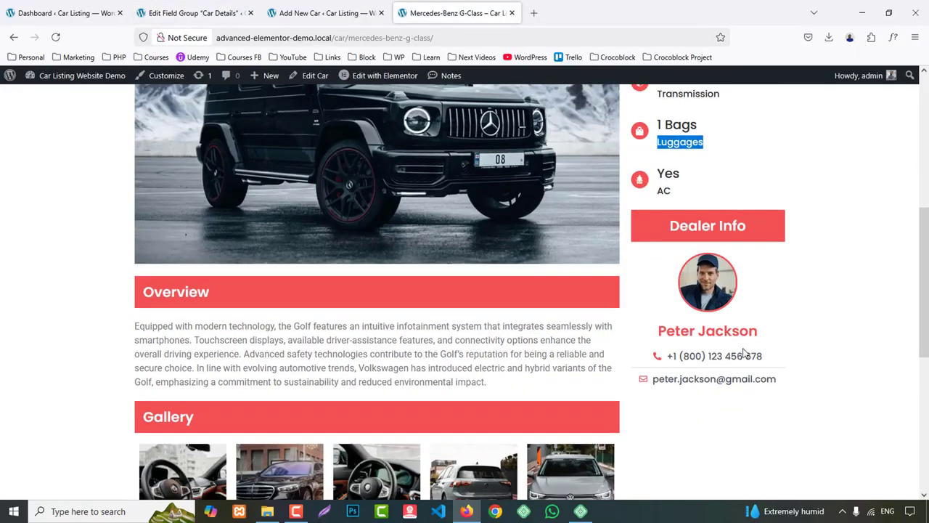
{"action": "left_click", "coordinate": [192, 9]}
- Add an Image-type field below the Contact Info tab field, labelled Contact Image with a matching field name
{"action": "scroll", "coordinate": [435, 385], "scroll_direction": "up", "scroll_amount": 2}
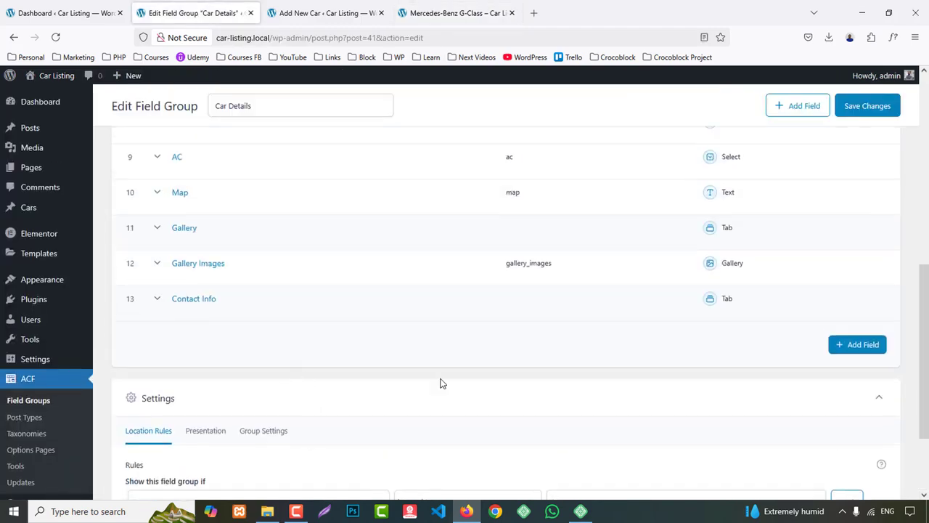
{"action": "left_click", "coordinate": [846, 350]}
{"action": "scroll", "coordinate": [207, 329], "scroll_direction": "down", "scroll_amount": 2}
{"action": "left_click", "coordinate": [203, 313]}
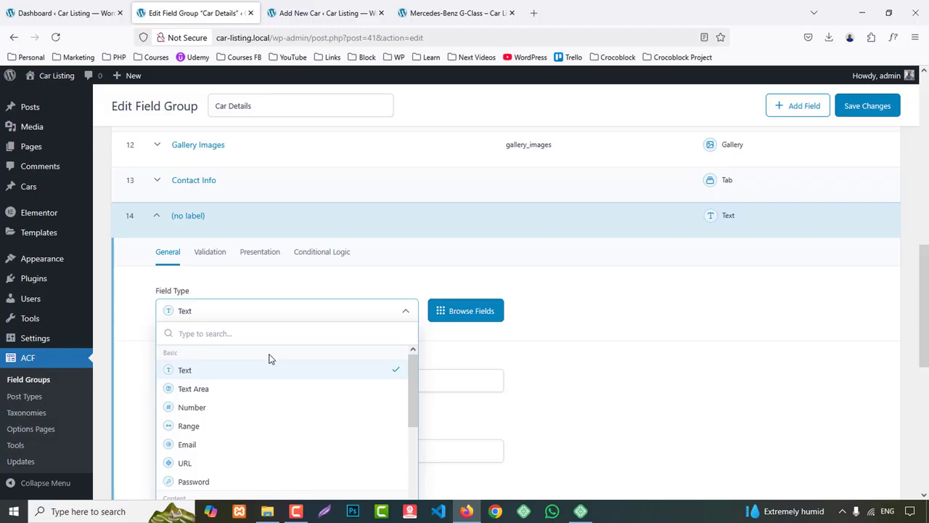
{"action": "type", "text": "image"}
{"action": "left_click", "coordinate": [255, 372]}
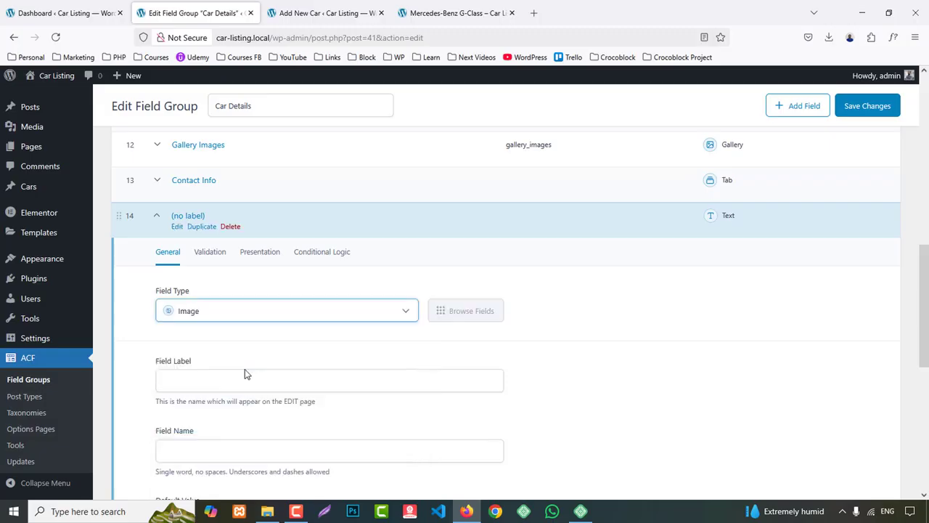
{"action": "scroll", "coordinate": [218, 312], "scroll_direction": "down", "scroll_amount": 2}
{"action": "left_click", "coordinate": [183, 260]}
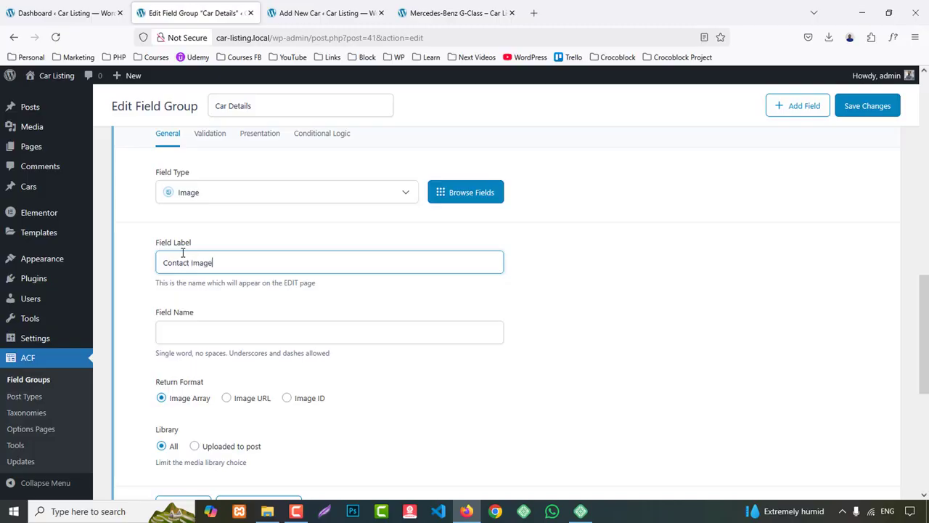
{"action": "type", "text": "Contact Image"}
{"action": "left_click", "coordinate": [210, 331]}
- Set the Contact Image field's wrapper width to 50% in its presentation settings and close the field
{"action": "left_click", "coordinate": [266, 138]}
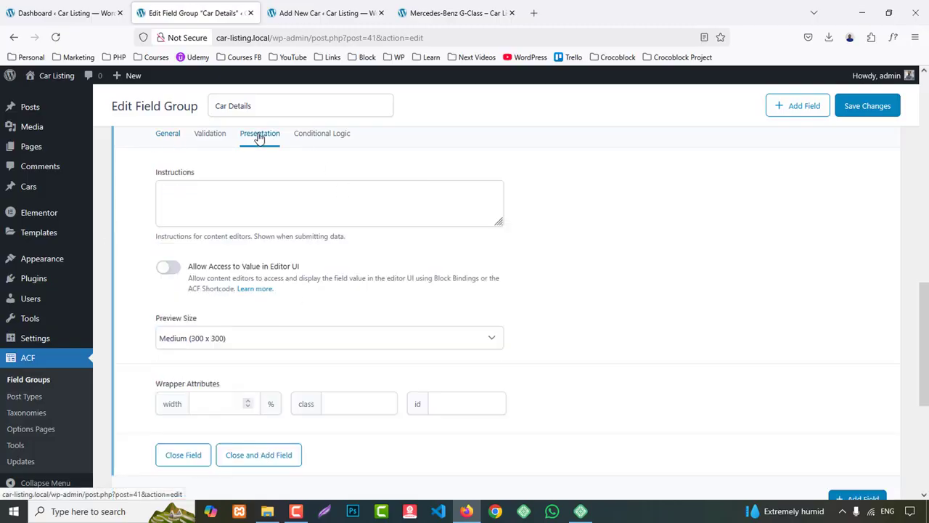
{"action": "scroll", "coordinate": [355, 342], "scroll_direction": "up", "scroll_amount": 1}
{"action": "scroll", "coordinate": [290, 334], "scroll_direction": "down", "scroll_amount": 3}
{"action": "left_click", "coordinate": [213, 284]}
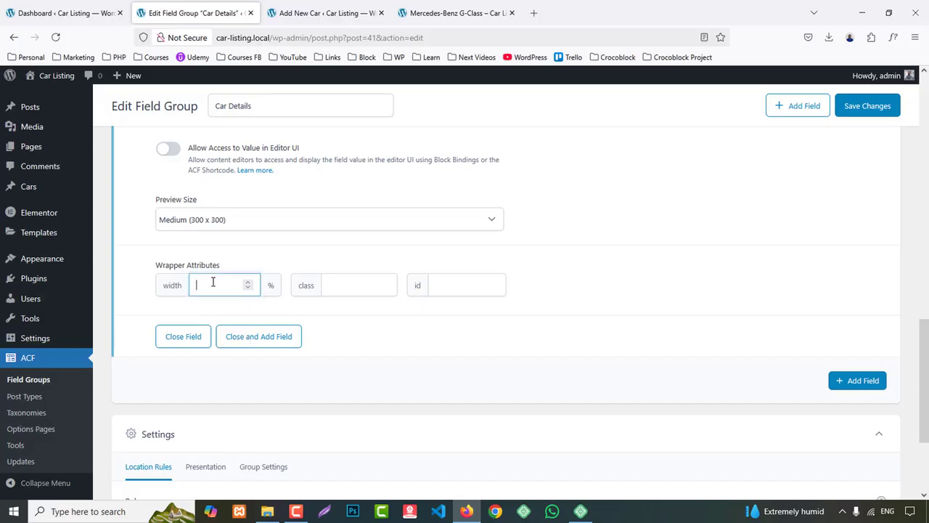
{"action": "left_click", "coordinate": [190, 335]}
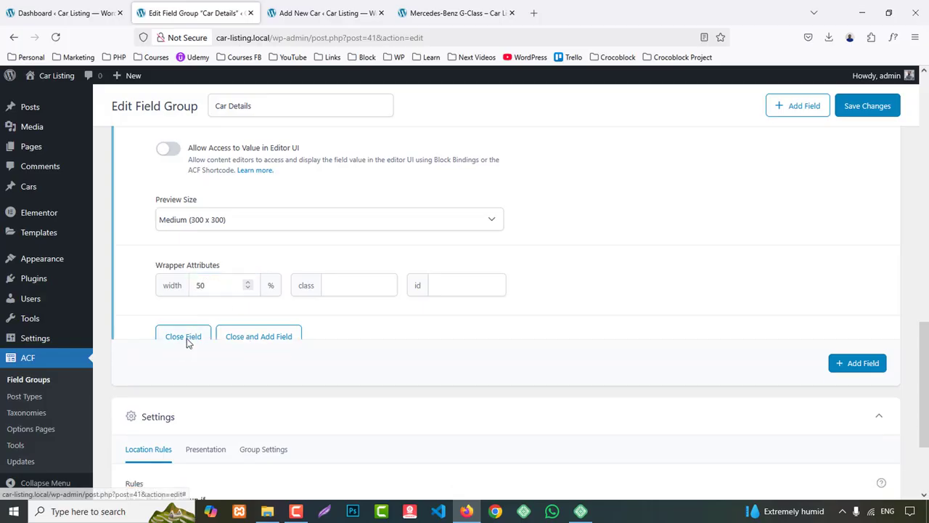
- Add a Text field labelled Contact Name below Contact Image, set its wrapper width and close it
{"action": "left_click", "coordinate": [853, 346]}
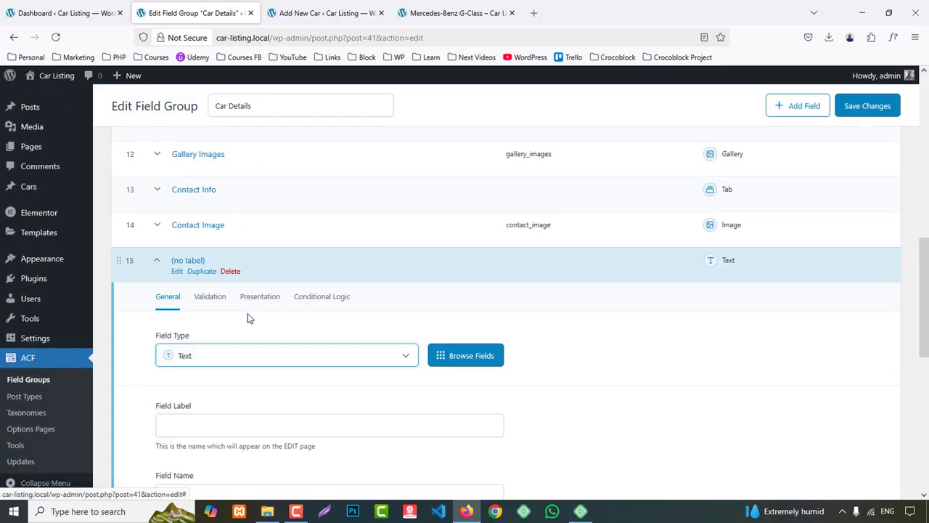
{"action": "left_click", "coordinate": [194, 380]}
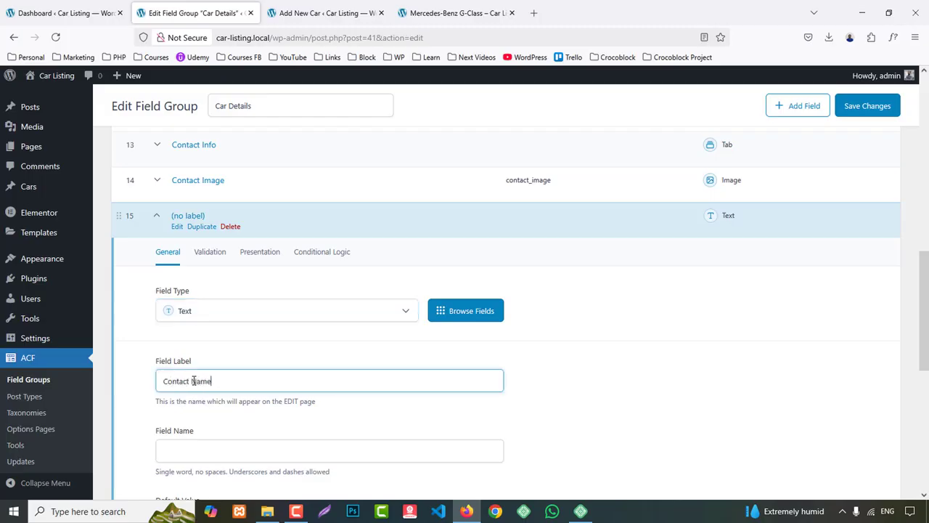
{"action": "left_click", "coordinate": [259, 252]}
{"action": "scroll", "coordinate": [229, 349], "scroll_direction": "down", "scroll_amount": 3}
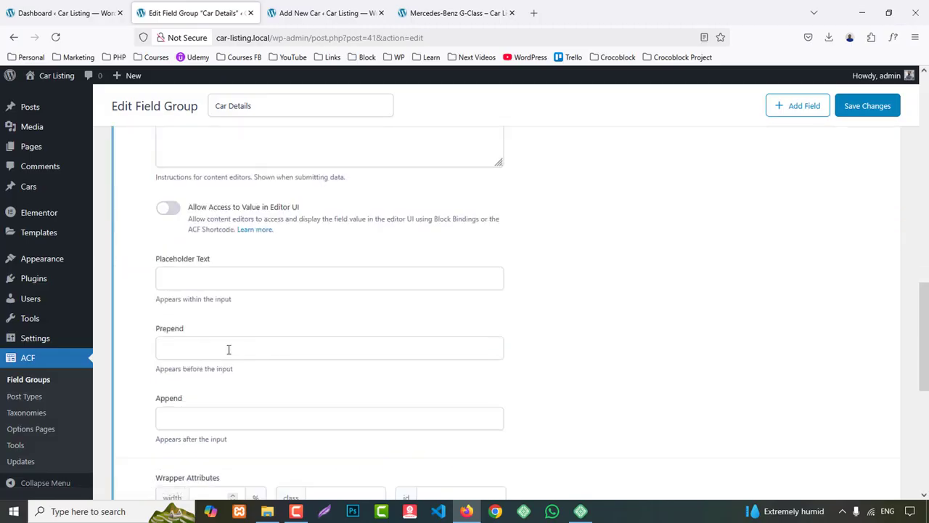
{"action": "scroll", "coordinate": [207, 361], "scroll_direction": "down", "scroll_amount": 3}
{"action": "left_click", "coordinate": [202, 325]}
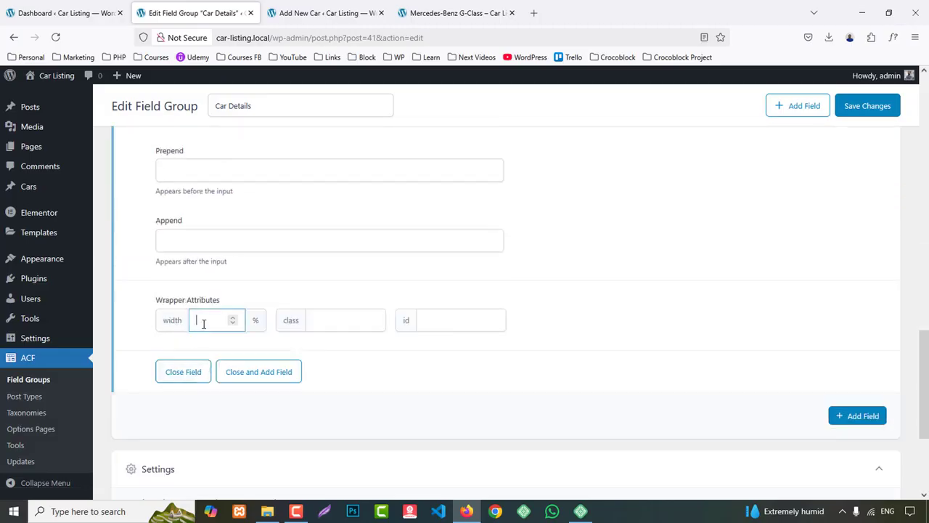
{"action": "left_click", "coordinate": [184, 372]}
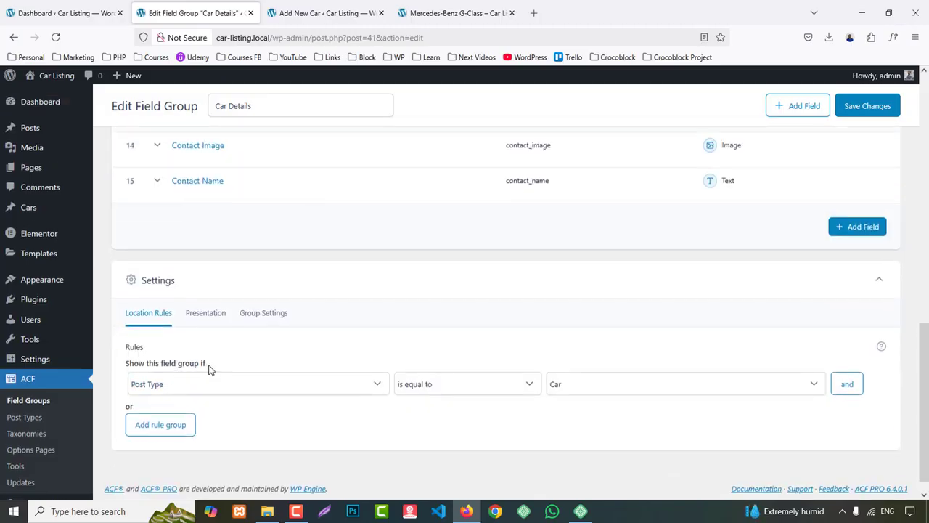
- Add a Text field below Contact Name, labelled Contact Phone with a matching field name
{"action": "left_click", "coordinate": [755, 336]}
{"action": "scroll", "coordinate": [189, 359], "scroll_direction": "down", "scroll_amount": 2}
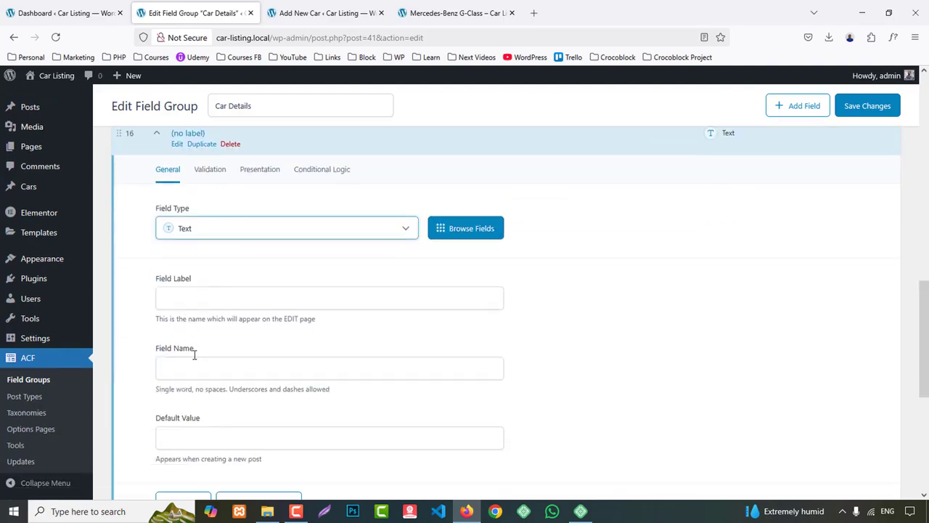
{"action": "left_click", "coordinate": [187, 197]}
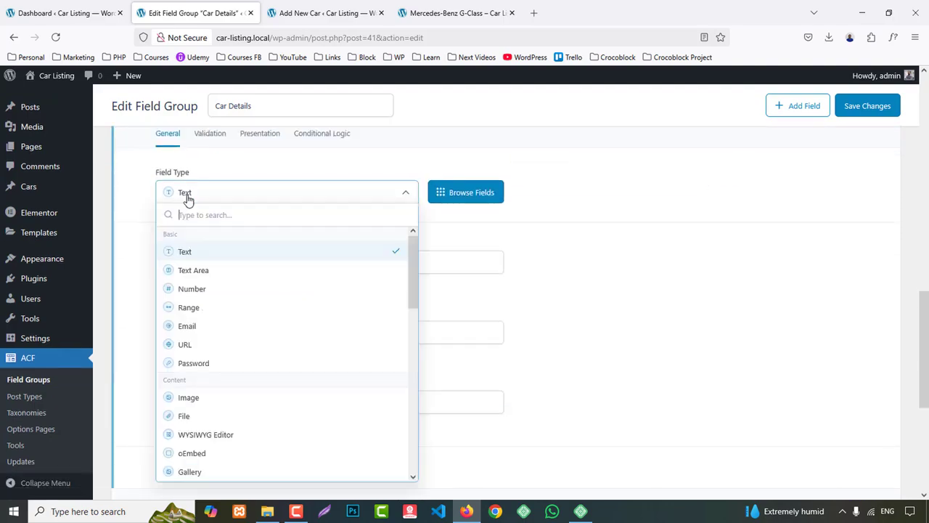
{"action": "left_click", "coordinate": [193, 254]}
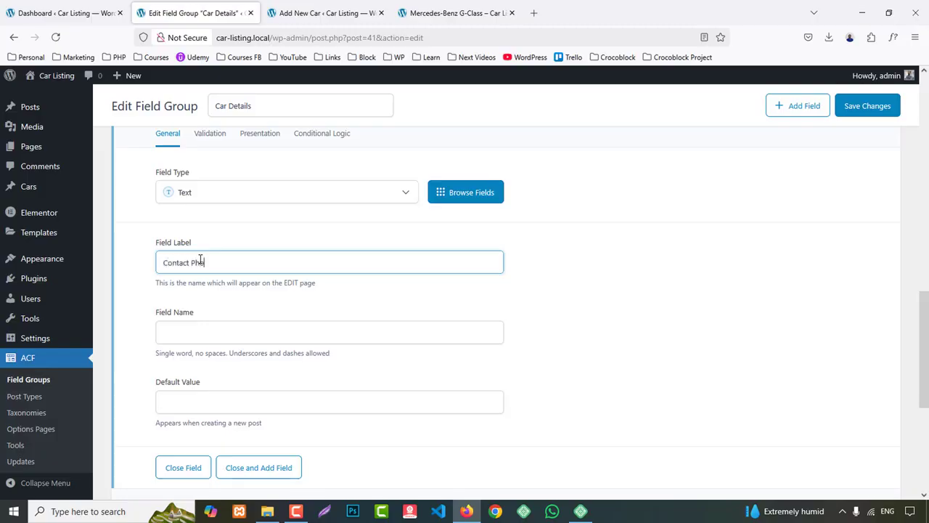
{"action": "left_click", "coordinate": [225, 330]}
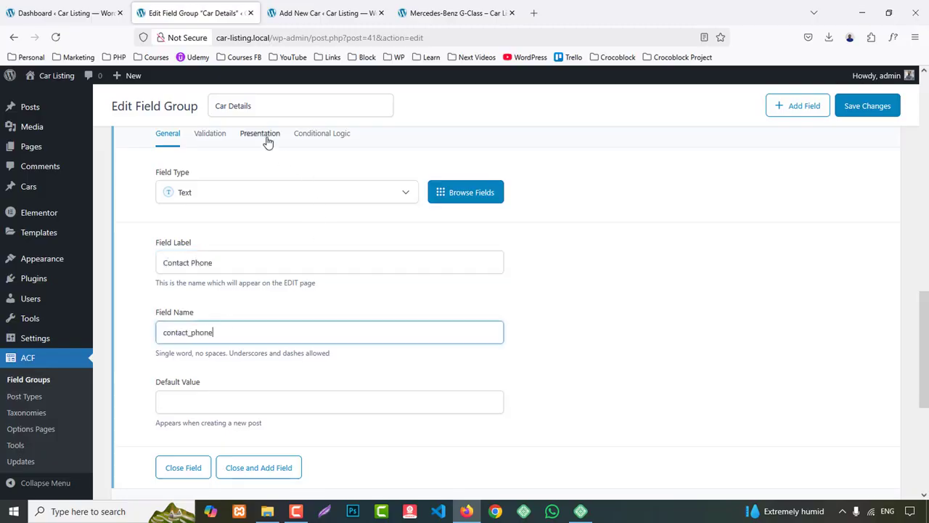
- Set the Contact Phone field's wrapper width to 50% in its presentation settings and close the field
{"action": "left_click", "coordinate": [260, 134]}
{"action": "scroll", "coordinate": [254, 334], "scroll_direction": "down", "scroll_amount": 2}
{"action": "scroll", "coordinate": [243, 368], "scroll_direction": "down", "scroll_amount": 2}
{"action": "left_click", "coordinate": [195, 319]}
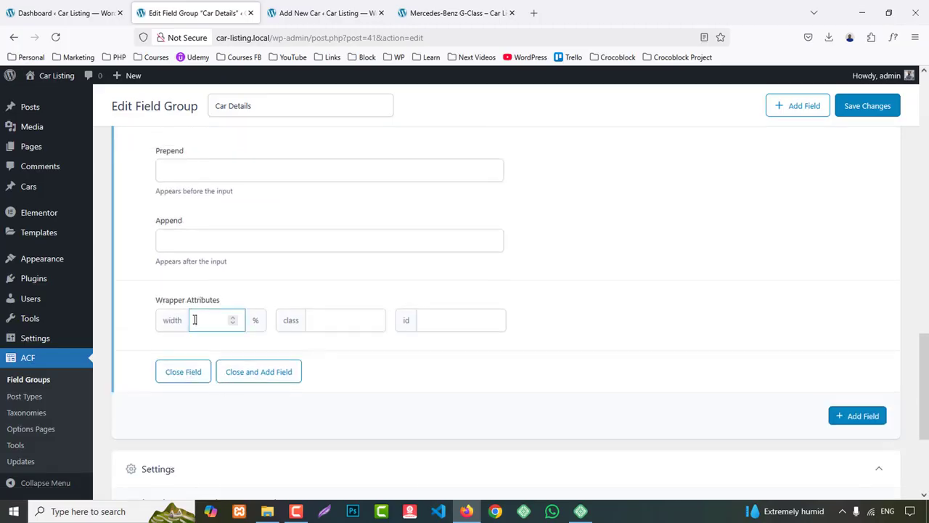
{"action": "type", "text": "50"}
{"action": "left_click", "coordinate": [190, 372]}
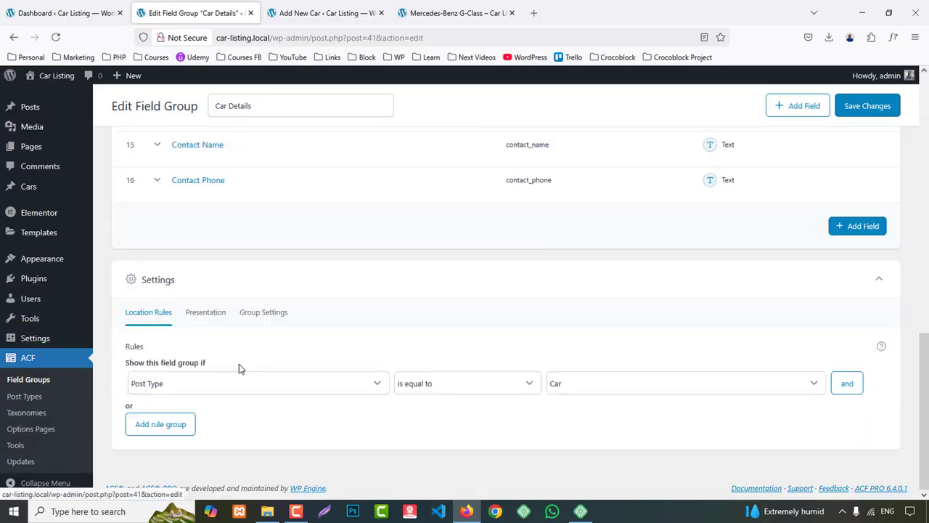
- Duplicate the Contact Phone field and change the copy's field type to Email
{"action": "scroll", "coordinate": [225, 326], "scroll_direction": "up", "scroll_amount": 2}
{"action": "left_click", "coordinate": [202, 250]}
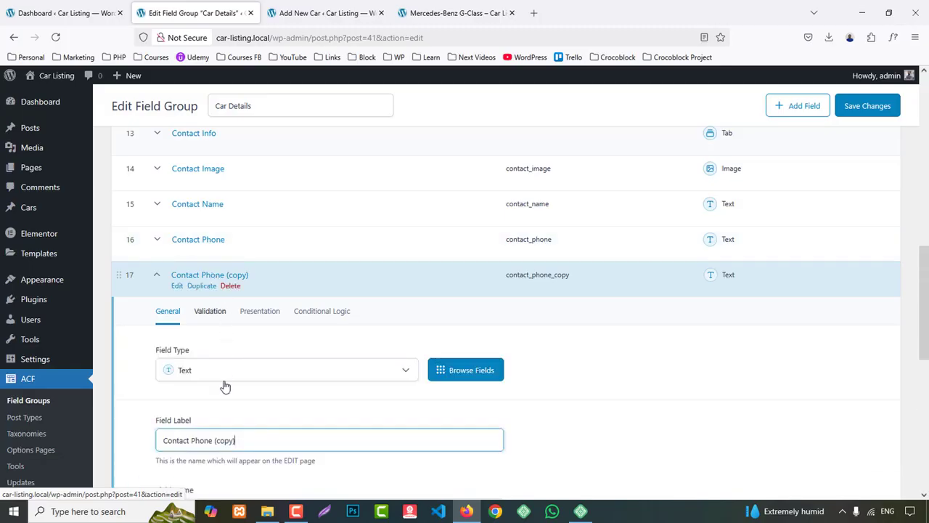
{"action": "scroll", "coordinate": [224, 378], "scroll_direction": "down", "scroll_amount": 1}
{"action": "left_click", "coordinate": [187, 312]}
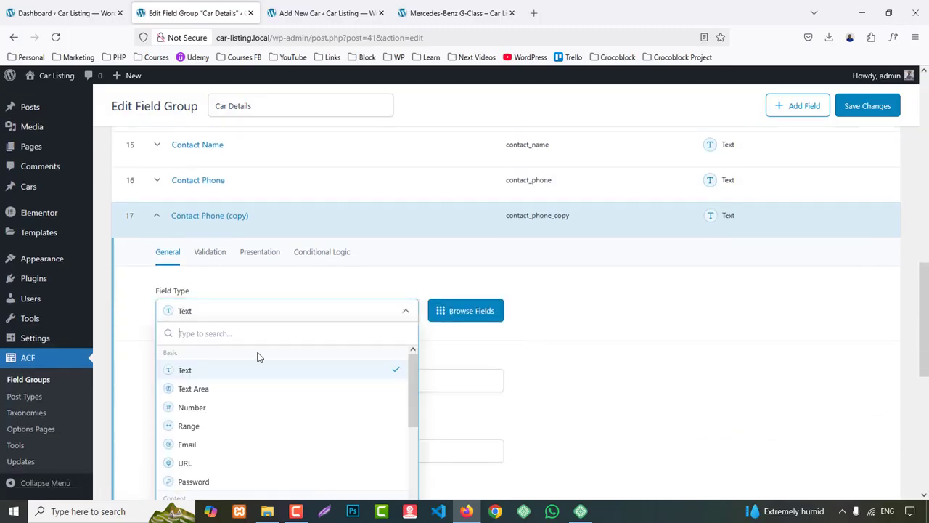
{"action": "type", "text": "ema"}
{"action": "left_click", "coordinate": [203, 370]}
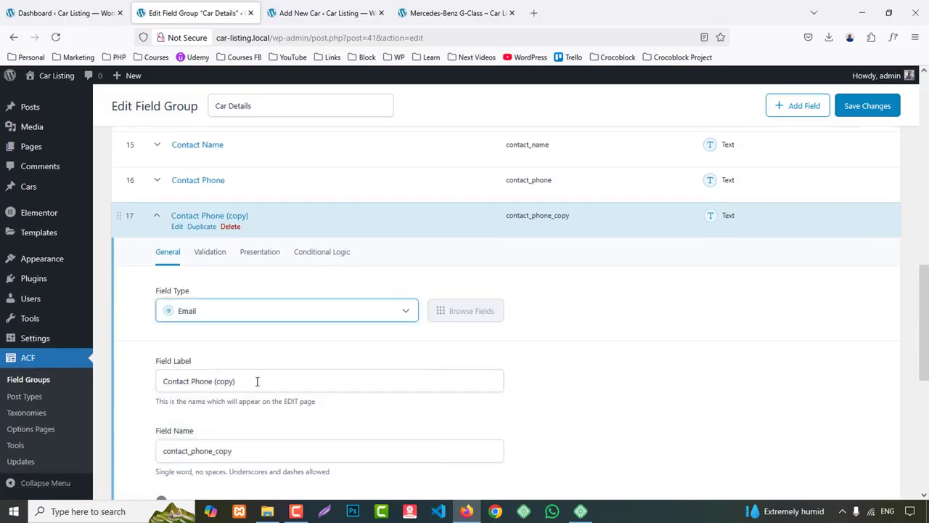
- Label the duplicated field Contact Email, set its field name to contact_email and close it
{"action": "left_click_drag", "start_coordinate": [237, 381], "coordinate": [74, 383]}
{"action": "left_click_drag", "start_coordinate": [192, 382], "coordinate": [342, 382]}
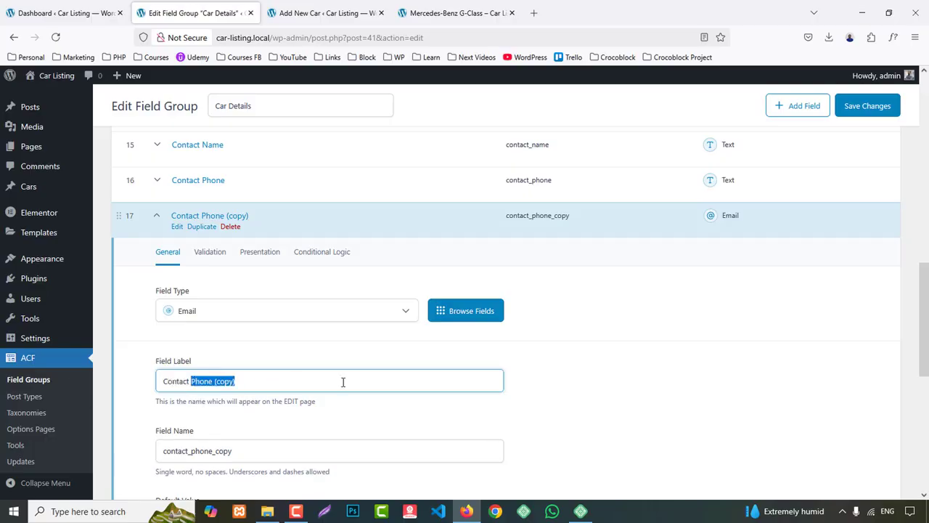
{"action": "type", "text": "Email"}
{"action": "scroll", "coordinate": [418, 406], "scroll_direction": "down", "scroll_amount": 2}
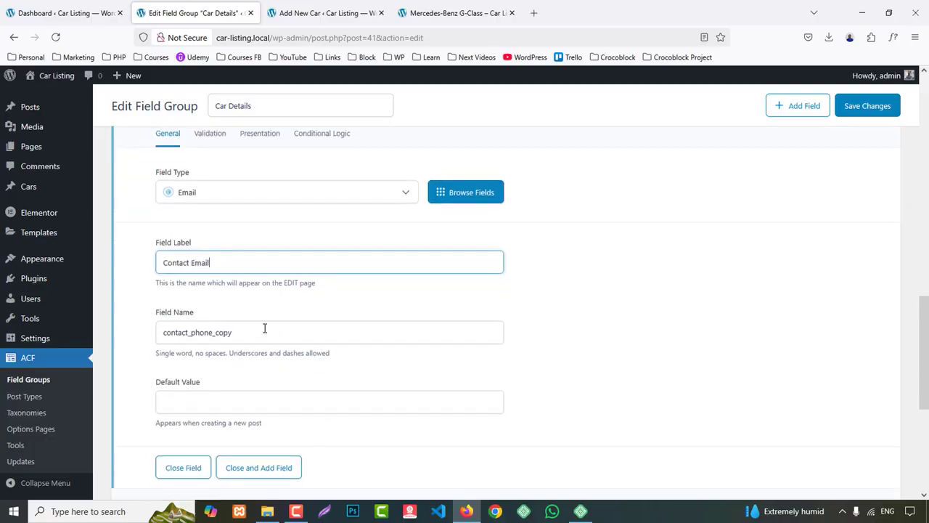
{"action": "left_click_drag", "start_coordinate": [264, 332], "coordinate": [132, 334]}
{"action": "key", "text": "BackSpace"}
{"action": "left_click", "coordinate": [214, 331]}
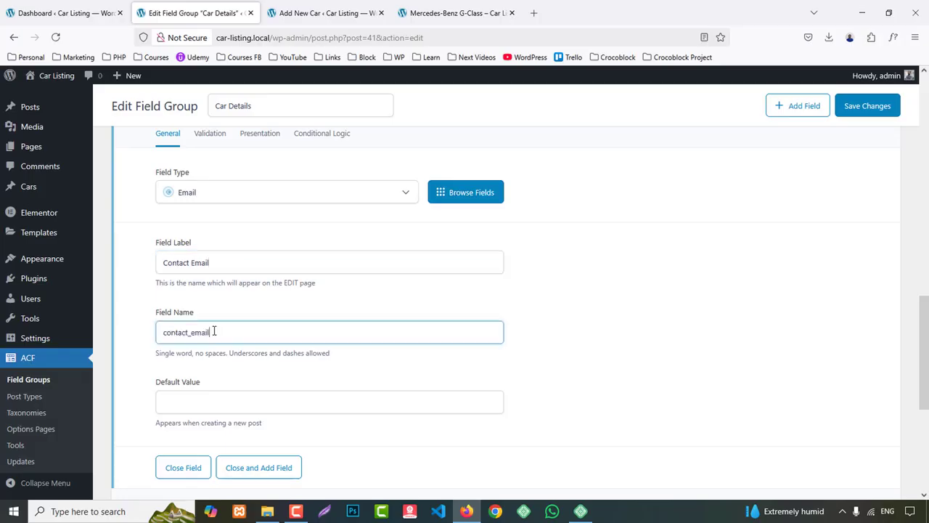
{"action": "left_click", "coordinate": [190, 470]}
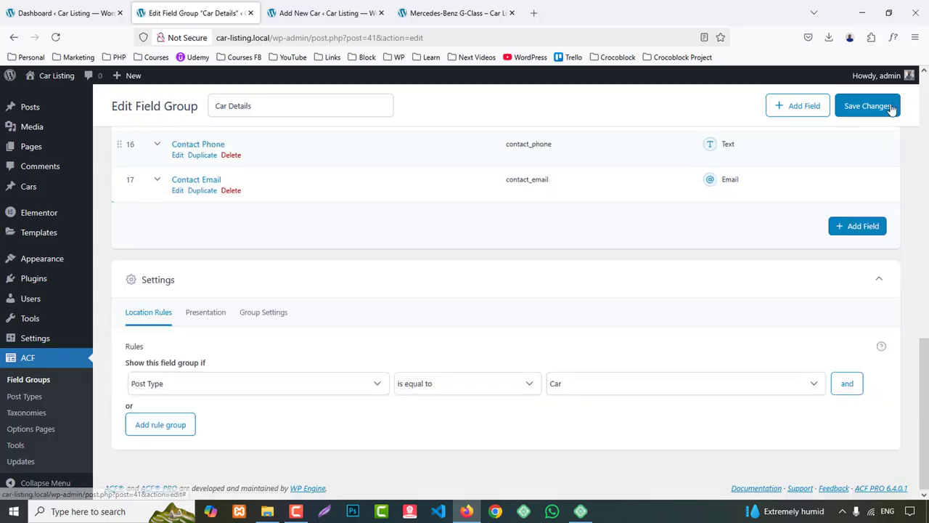
- Save the Car Details field group, reload the new car form and check its Info, Gallery and Contact Info tabs
{"action": "left_click", "coordinate": [867, 106]}
{"action": "left_click", "coordinate": [314, 6]}
{"action": "key", "text": "F5"}
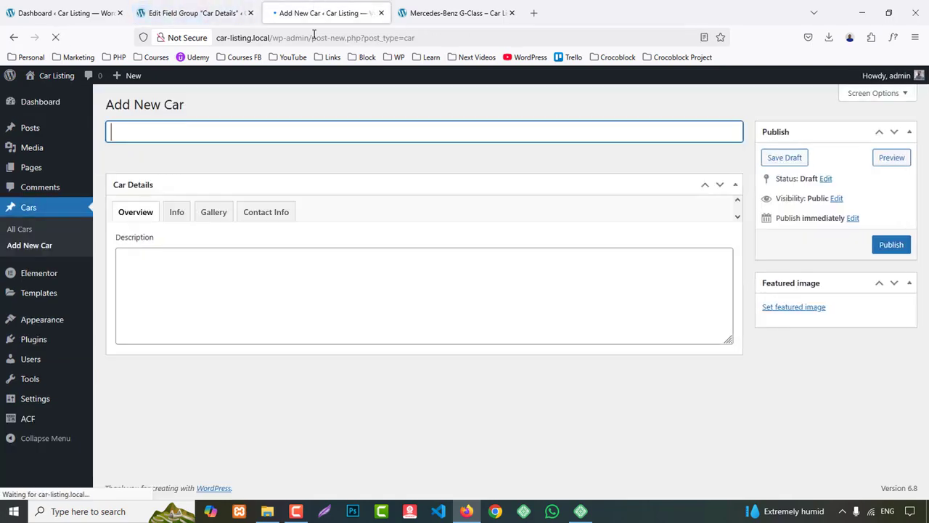
{"action": "left_click", "coordinate": [175, 213]}
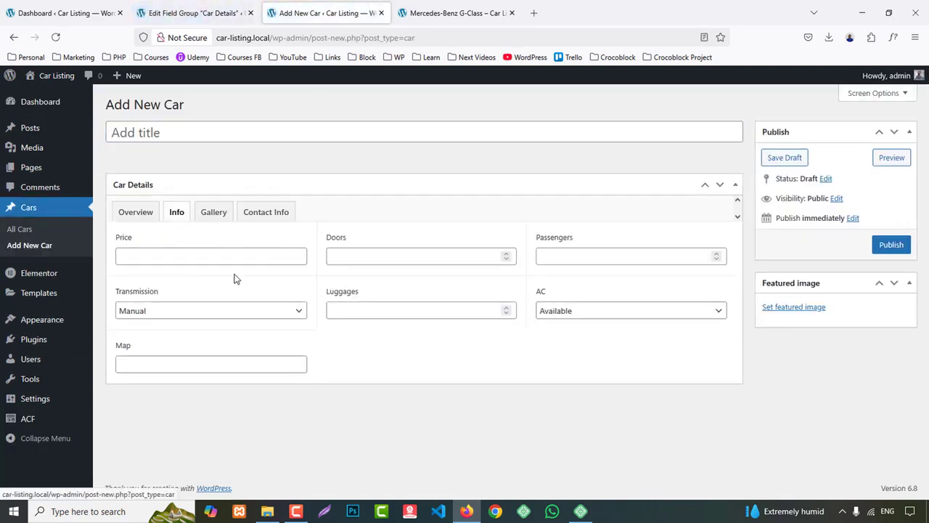
{"action": "left_click", "coordinate": [214, 211]}
{"action": "scroll", "coordinate": [337, 320], "scroll_direction": "down", "scroll_amount": 2}
{"action": "left_click", "coordinate": [266, 174]}
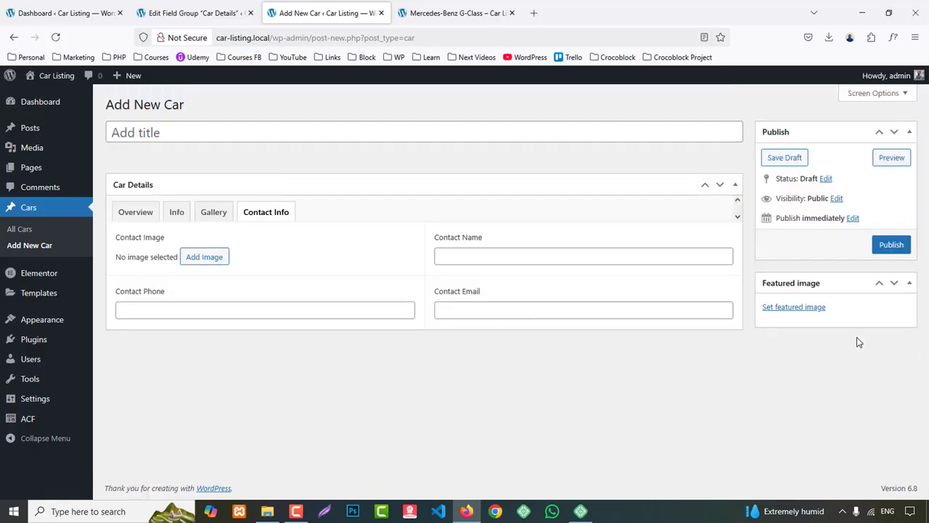
- Review the field list of the Car Details group and close that browser tab
{"action": "left_click", "coordinate": [196, 12]}
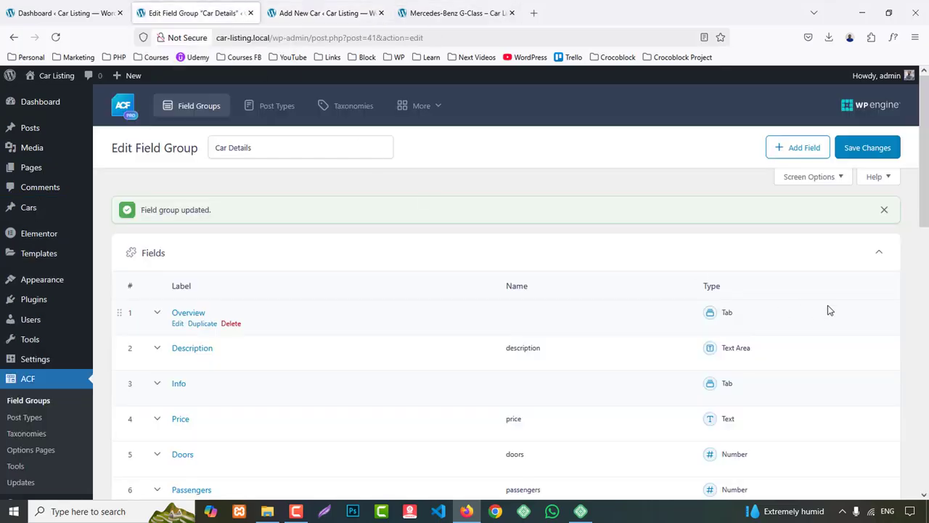
{"action": "scroll", "coordinate": [833, 307], "scroll_direction": "down", "scroll_amount": 3}
{"action": "scroll", "coordinate": [834, 303], "scroll_direction": "down", "scroll_amount": 4}
{"action": "scroll", "coordinate": [834, 301], "scroll_direction": "up", "scroll_amount": 7}
{"action": "middle_click", "coordinate": [183, 7]}
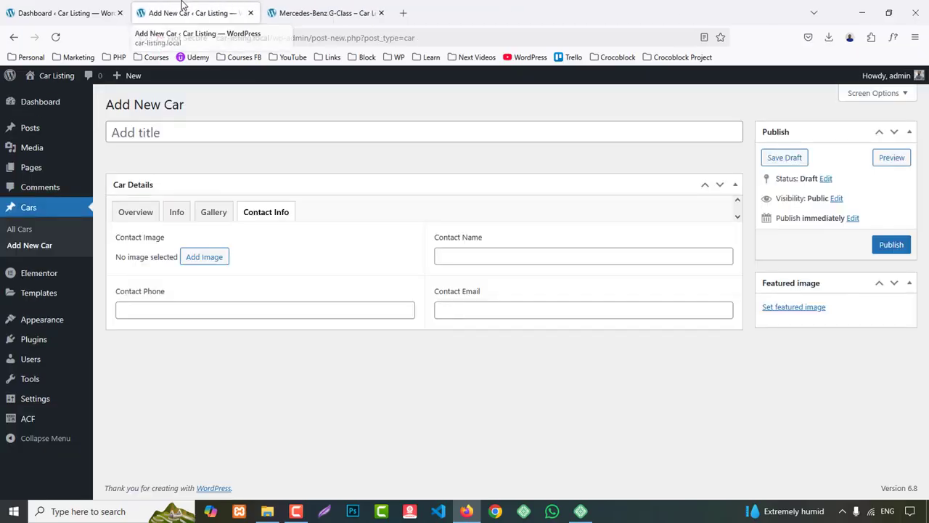
- On the demo site, browse the All Cars page and open the Mercedes-Benz G-Class listing
{"action": "left_click", "coordinate": [333, 12]}
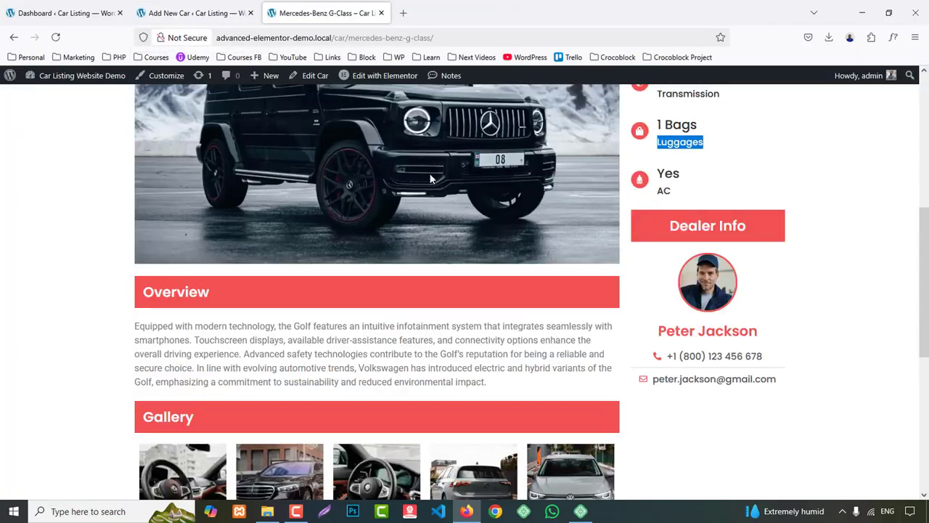
{"action": "scroll", "coordinate": [430, 179], "scroll_direction": "up", "scroll_amount": 5}
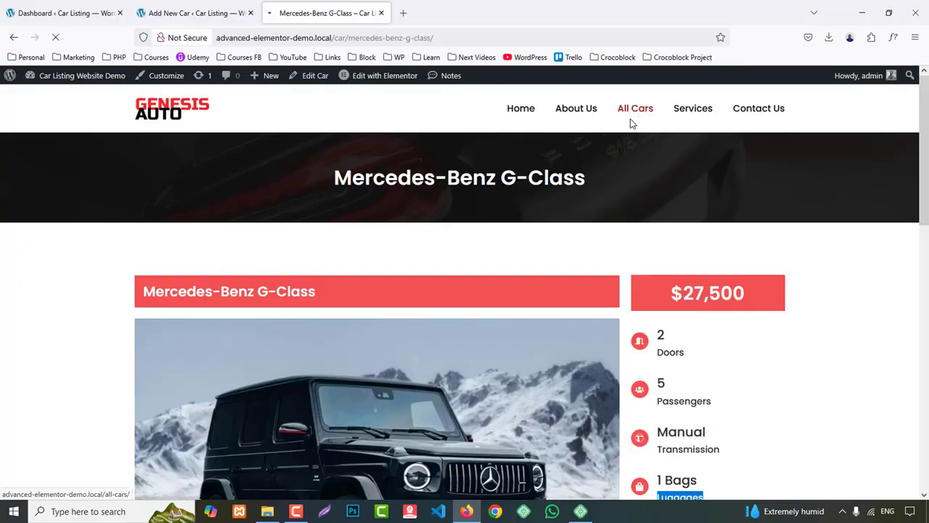
{"action": "left_click", "coordinate": [632, 120]}
{"action": "scroll", "coordinate": [203, 289], "scroll_direction": "down", "scroll_amount": 2}
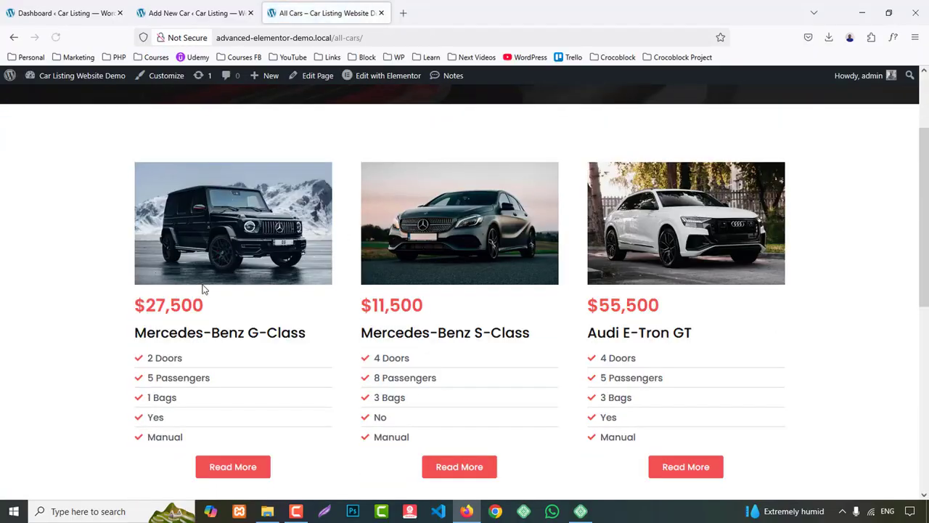
{"action": "left_click", "coordinate": [244, 466]}
{"action": "scroll", "coordinate": [450, 283], "scroll_direction": "down", "scroll_amount": 3}
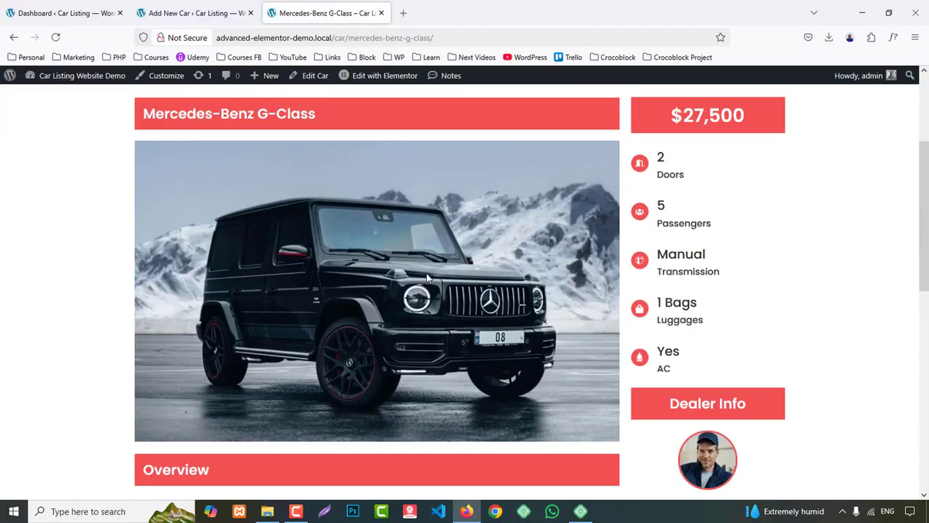
- Copy the title Mercedes-Benz G-Class from the demo listing into the new car's title
{"action": "scroll", "coordinate": [280, 221], "scroll_direction": "up", "scroll_amount": 1}
{"action": "left_click_drag", "start_coordinate": [149, 166], "coordinate": [318, 175]}
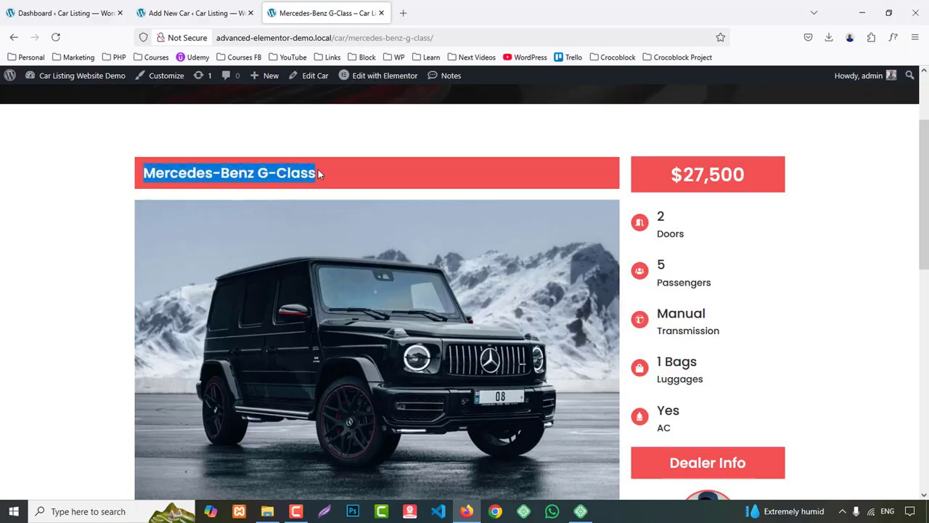
{"action": "key", "text": "ctrl+c"}
{"action": "left_click", "coordinate": [194, 13]}
{"action": "left_click", "coordinate": [179, 133]}
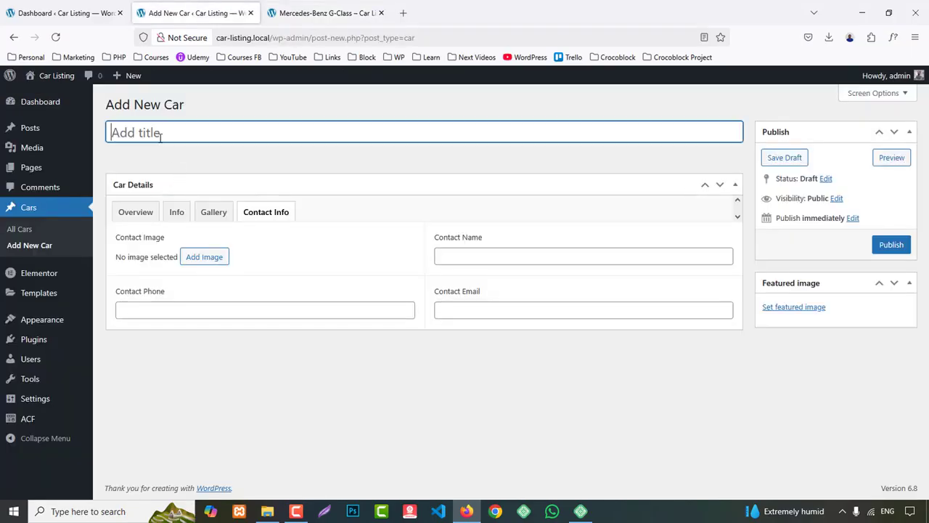
{"action": "key", "text": "ctrl+v"}
- Upload listing-s3-1170x725.webp from the Desktop's car-listing folder and set it as the car's featured image
{"action": "left_click", "coordinate": [311, 9]}
{"action": "scroll", "coordinate": [307, 187], "scroll_direction": "down", "scroll_amount": 3}
{"action": "left_click", "coordinate": [185, 11]}
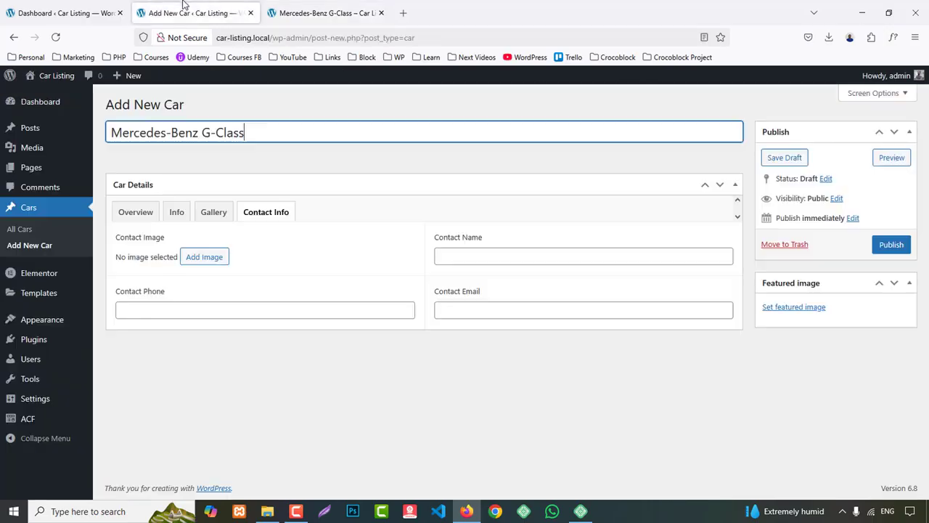
{"action": "left_click", "coordinate": [798, 308]}
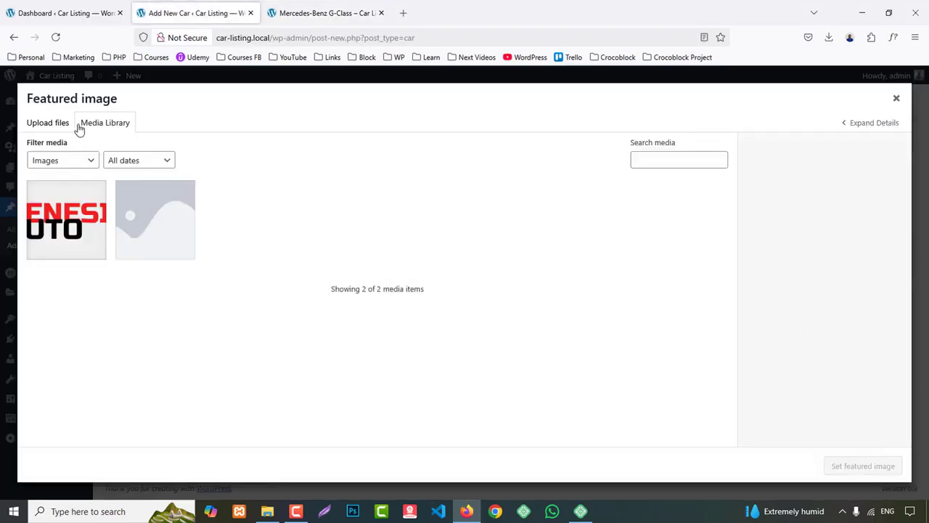
{"action": "left_click", "coordinate": [48, 123]}
{"action": "left_click", "coordinate": [484, 291]}
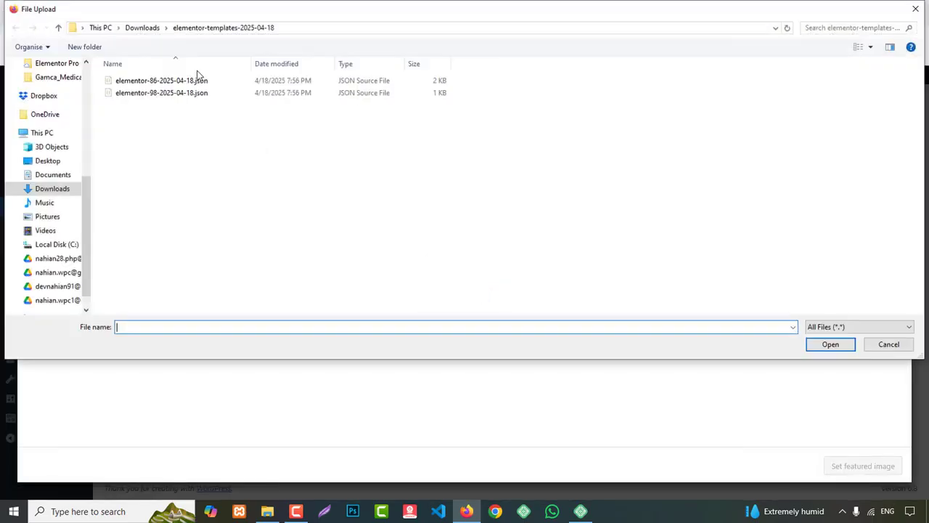
{"action": "left_click", "coordinate": [48, 161]}
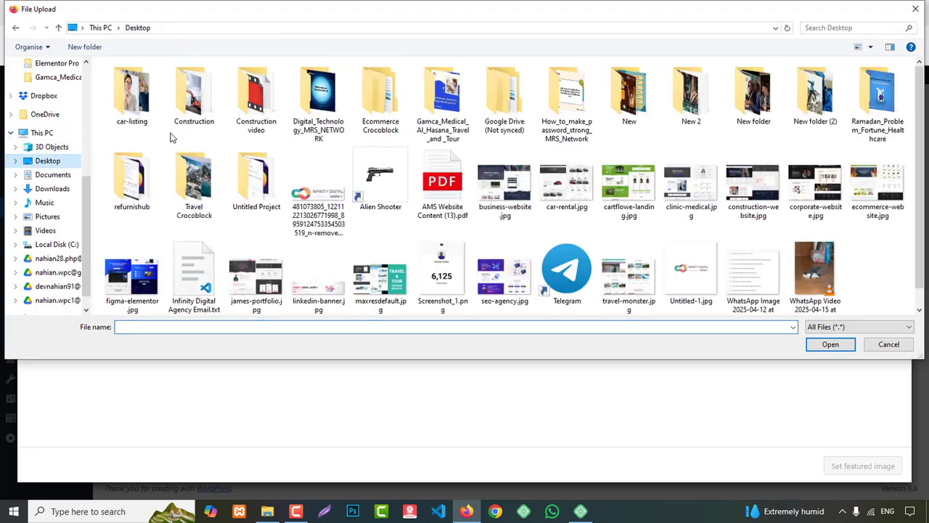
{"action": "double_click", "coordinate": [133, 90]}
{"action": "double_click", "coordinate": [577, 99]}
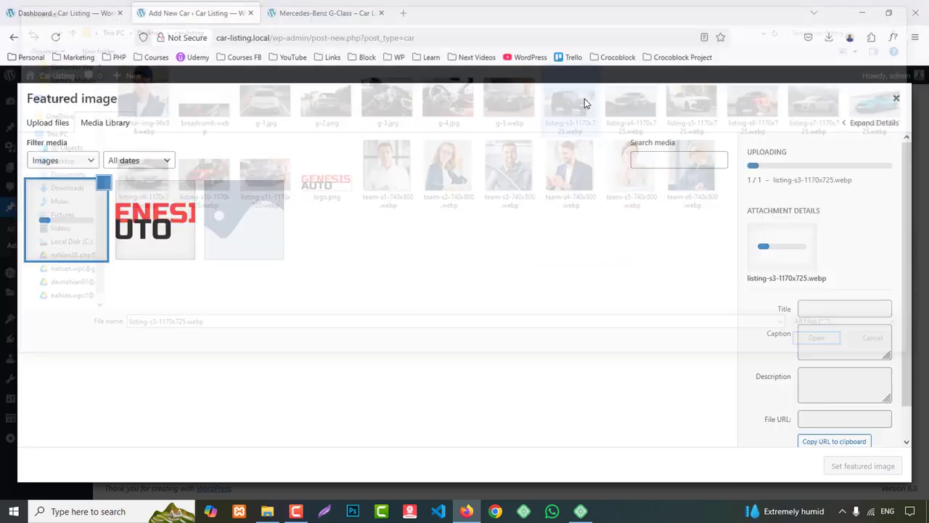
{"action": "left_click", "coordinate": [863, 465]}
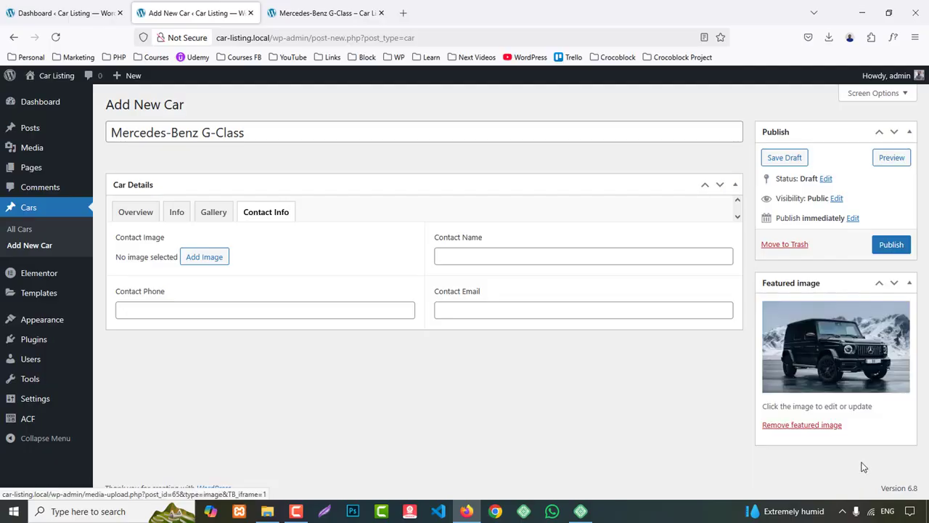
- Copy the demo listing's Overview paragraph into the new car's Description field
{"action": "left_click", "coordinate": [132, 213]}
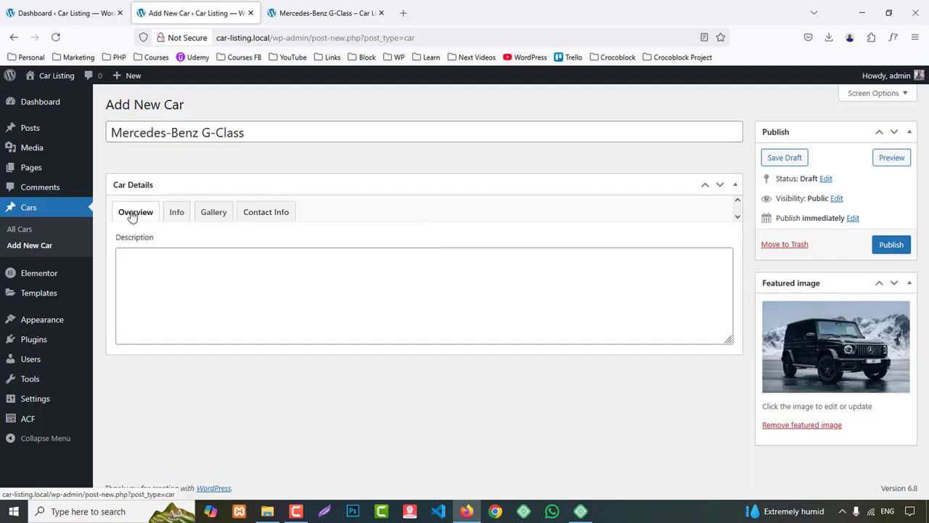
{"action": "left_click", "coordinate": [318, 10]}
{"action": "scroll", "coordinate": [181, 328], "scroll_direction": "down", "scroll_amount": 2}
{"action": "left_click_drag", "start_coordinate": [136, 266], "coordinate": [500, 326]}
{"action": "key", "text": "ctrl+c"}
{"action": "left_click", "coordinate": [195, 12]}
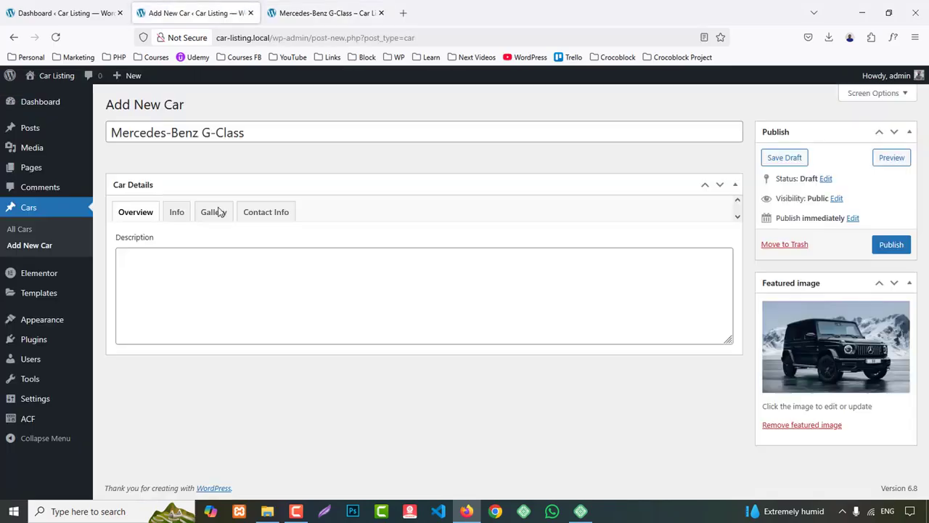
{"action": "left_click", "coordinate": [178, 301]}
{"action": "key", "text": "ctrl+v"}
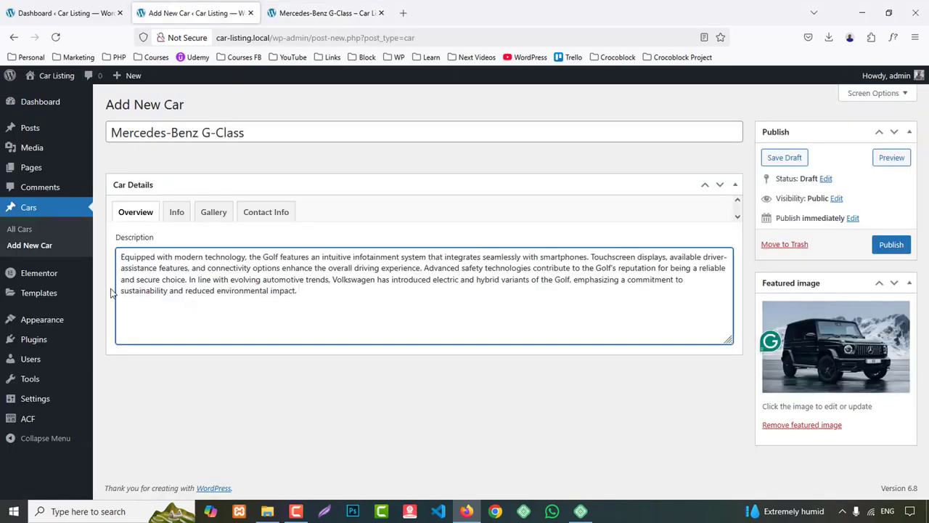
- Copy the price $27,500 from the demo listing into the Price field of the car's Info tab
{"action": "left_click", "coordinate": [178, 213]}
{"action": "left_click", "coordinate": [339, 12]}
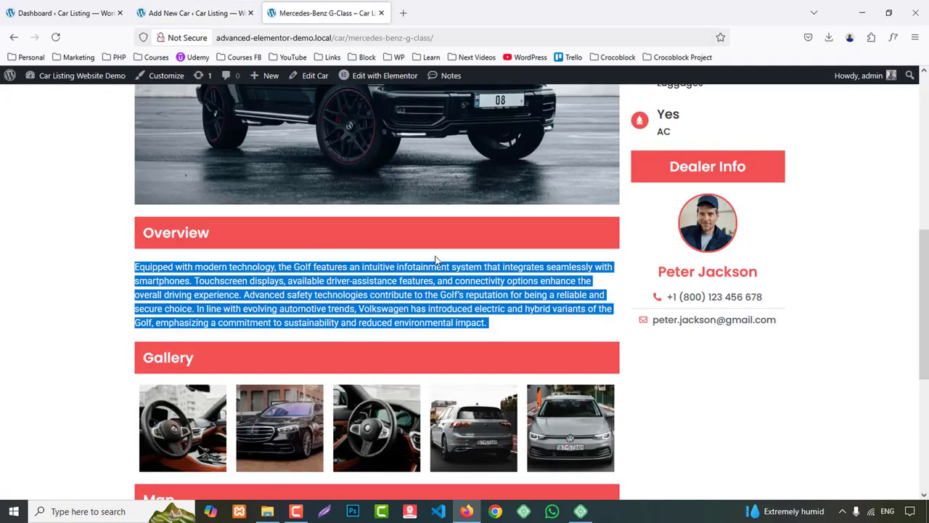
{"action": "scroll", "coordinate": [688, 220], "scroll_direction": "up", "scroll_amount": 5}
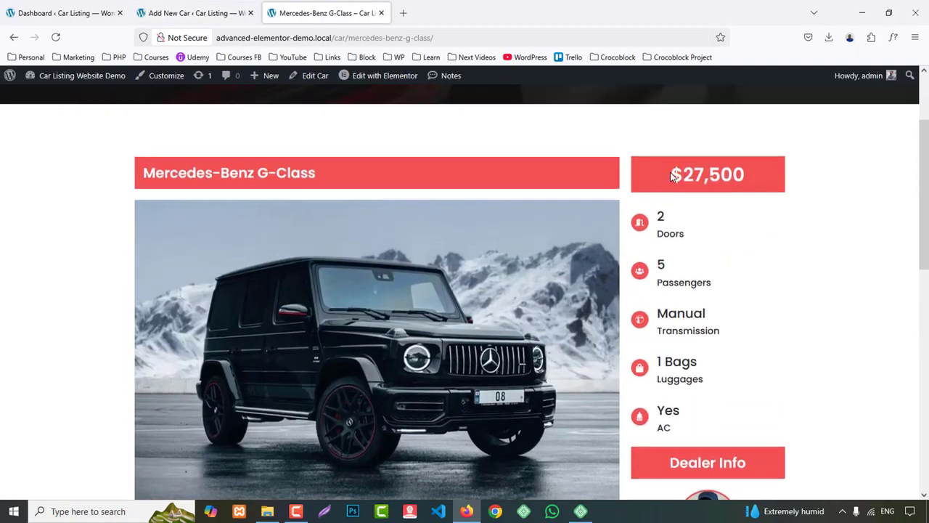
{"action": "left_click_drag", "start_coordinate": [672, 176], "coordinate": [743, 175]}
{"action": "left_click", "coordinate": [203, 5]}
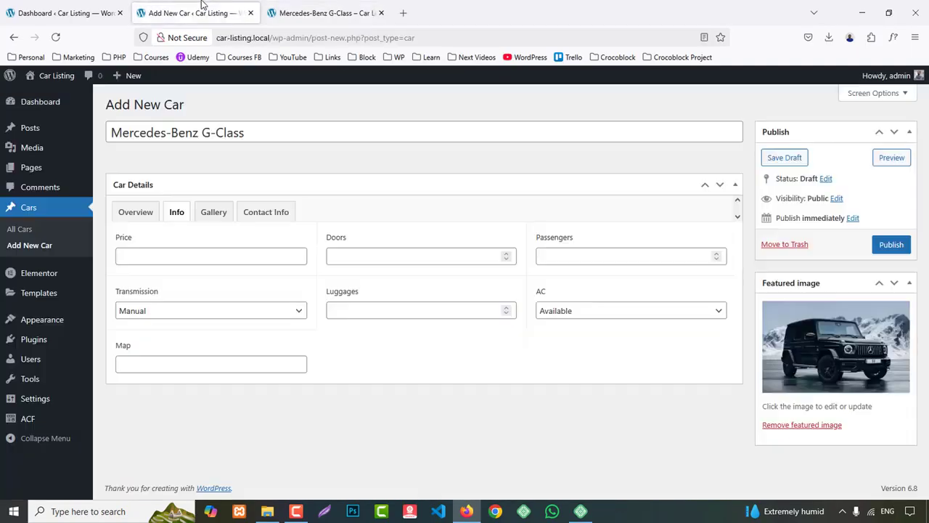
{"action": "left_click", "coordinate": [151, 255]}
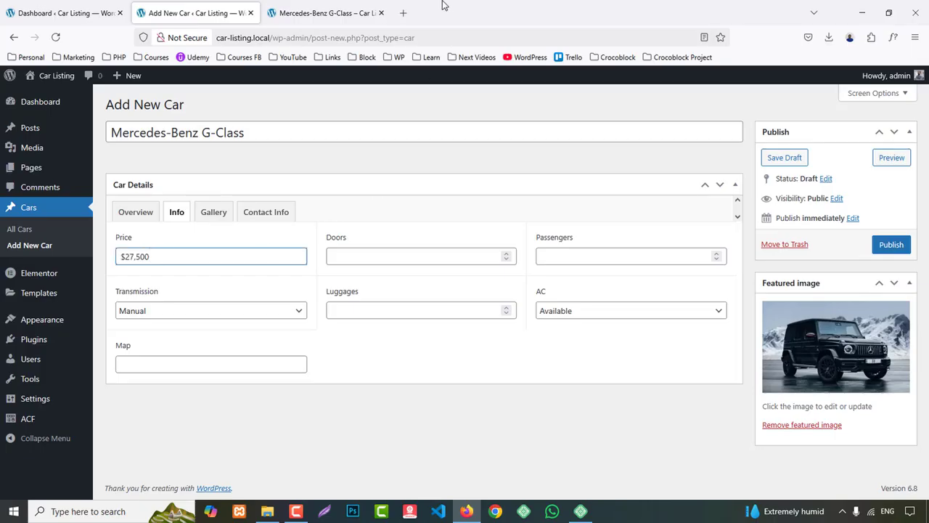
- Check the door count on the demo listing and set the new car's Doors to 2
{"action": "left_click", "coordinate": [327, 12]}
{"action": "left_click", "coordinate": [207, 7]}
{"action": "left_click", "coordinate": [385, 255]}
{"action": "type", "text": "2"}
- Check the demo listing's details and set the new car's Passengers to 5, Luggages to 1 and Map to New York
{"action": "left_click", "coordinate": [327, 13]}
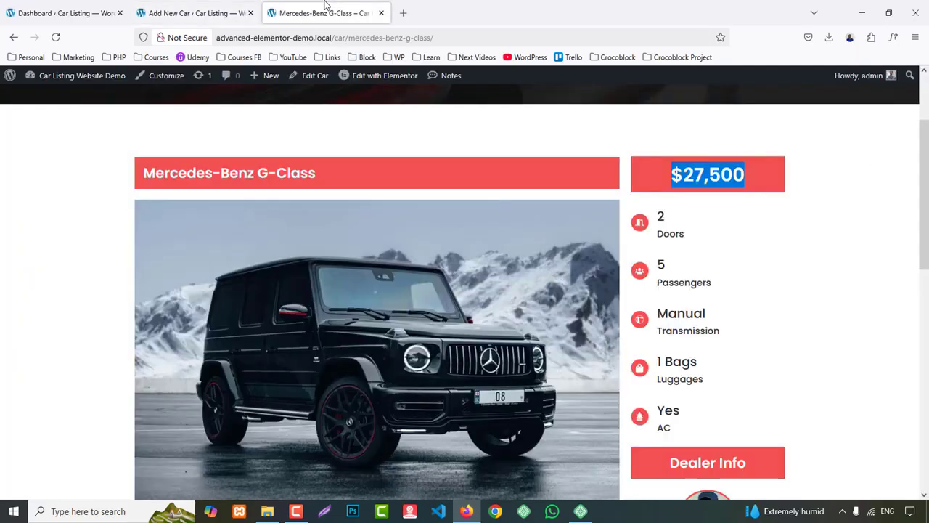
{"action": "left_click", "coordinate": [187, 6]}
{"action": "left_click", "coordinate": [587, 258]}
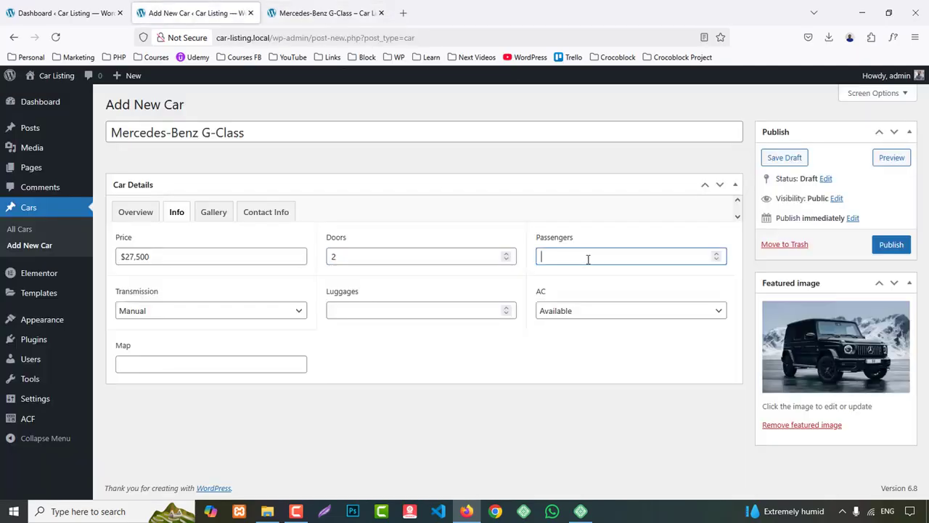
{"action": "left_click", "coordinate": [374, 314]}
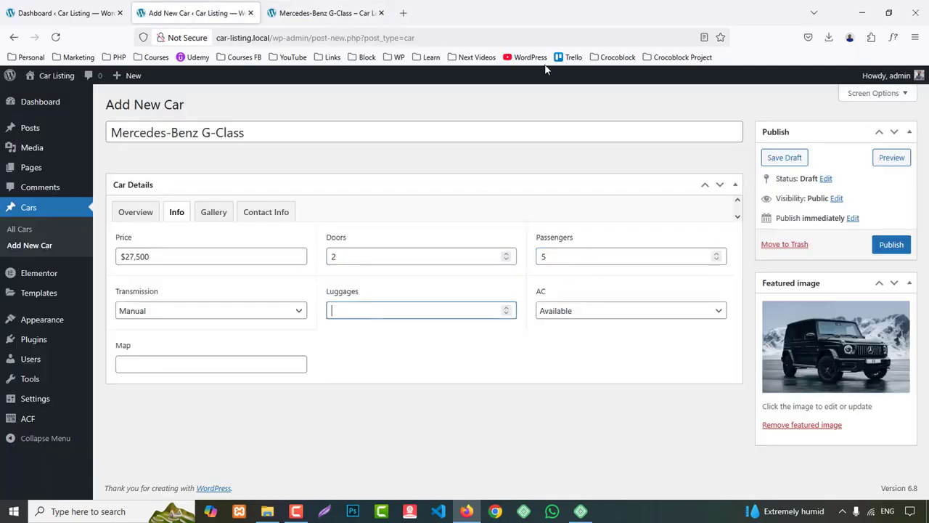
{"action": "left_click", "coordinate": [323, 8]}
{"action": "left_click", "coordinate": [195, 13]}
{"action": "left_click", "coordinate": [172, 368]}
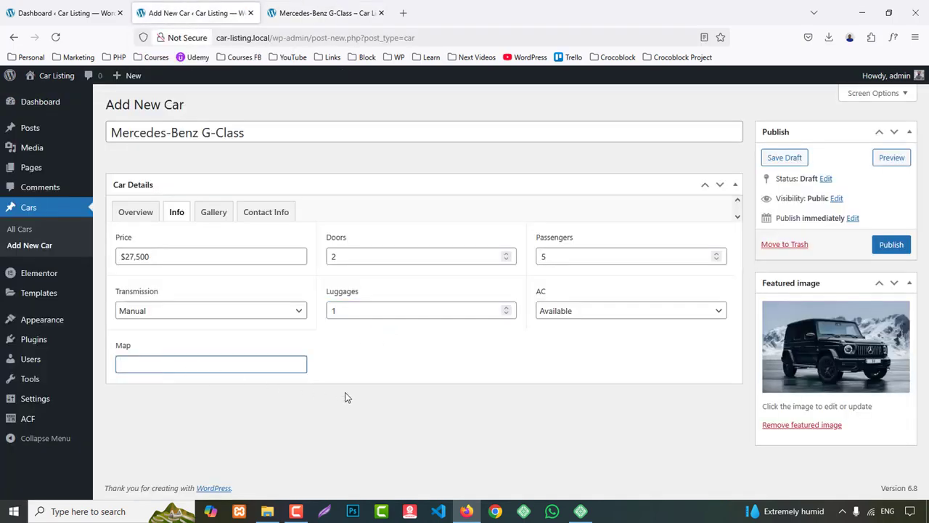
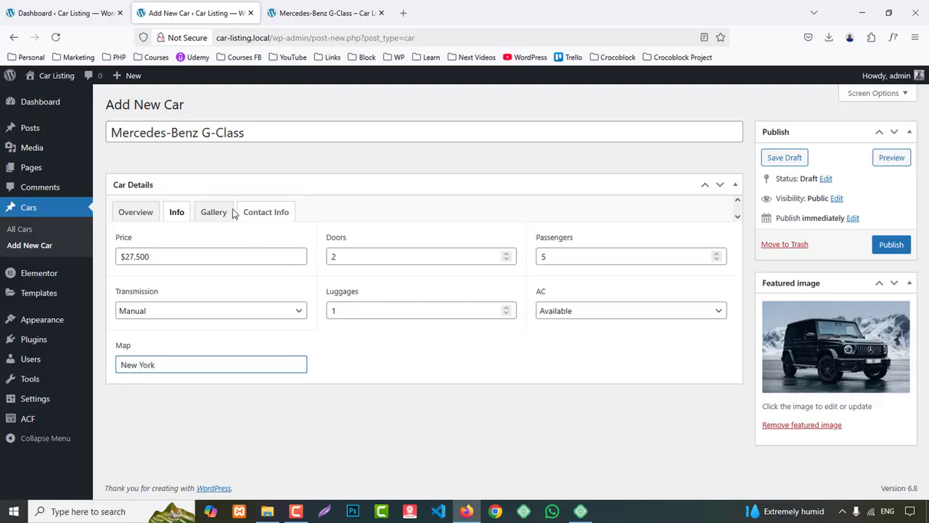
- Upload g-1.jpg, g-2.png, g-3.jpg, g-4.jpg and g-5.webp from the car-listing folder and add them to the car's Gallery Images
{"action": "left_click", "coordinate": [212, 212]}
{"action": "scroll", "coordinate": [175, 387], "scroll_direction": "down", "scroll_amount": 1}
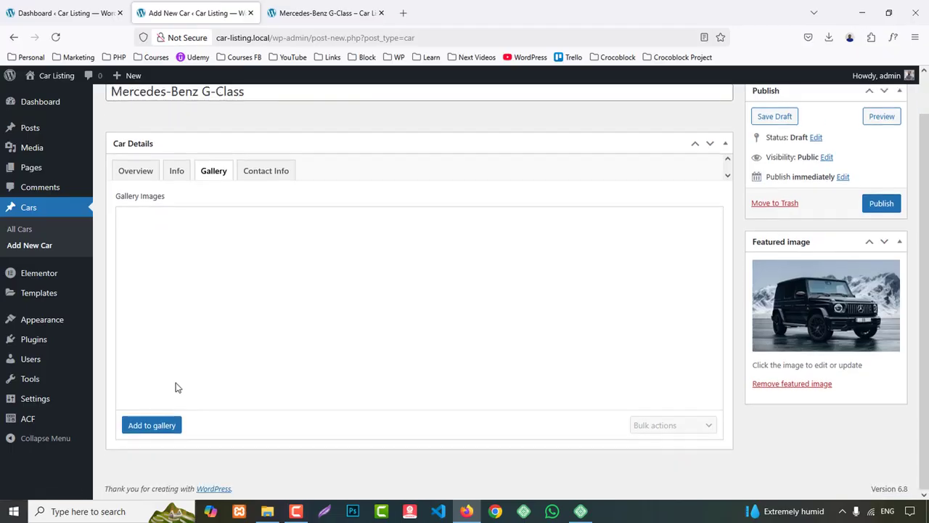
{"action": "left_click", "coordinate": [166, 427]}
{"action": "left_click", "coordinate": [33, 122]}
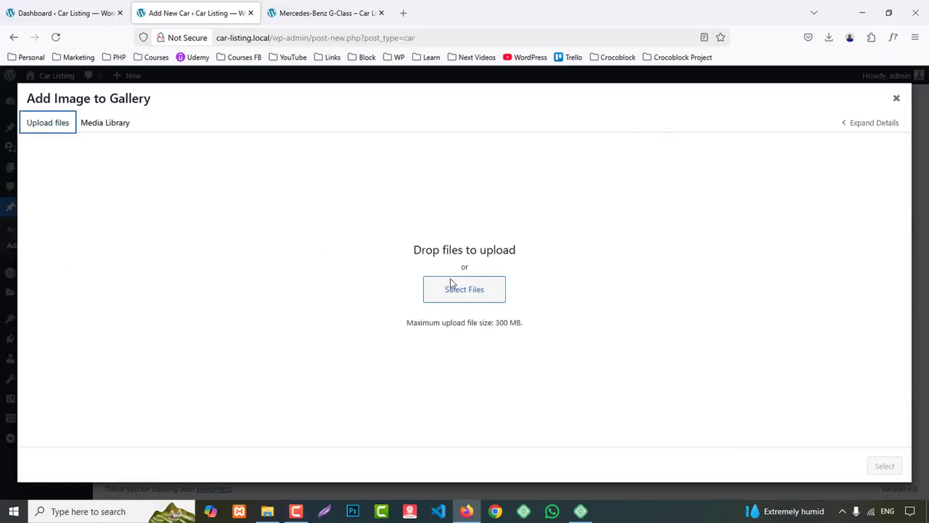
{"action": "left_click", "coordinate": [465, 287]}
{"action": "left_click", "coordinate": [259, 98]}
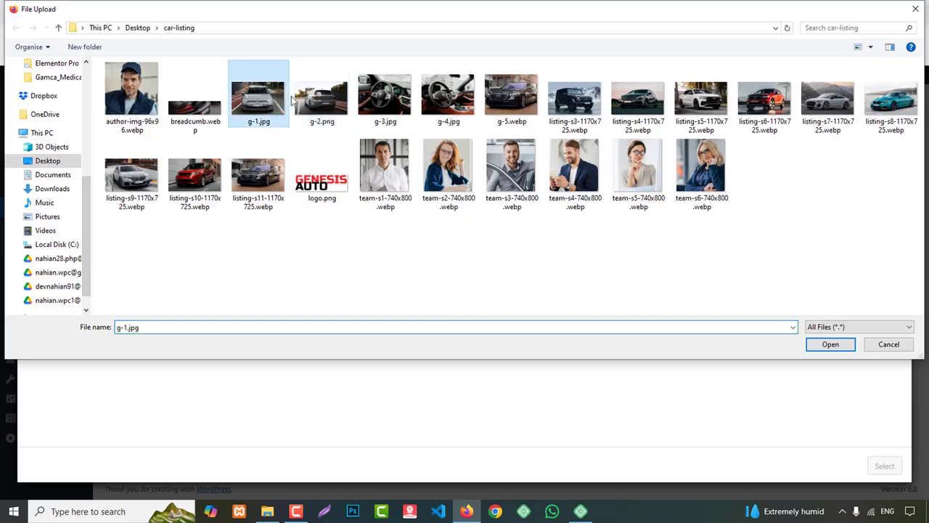
{"action": "left_click", "coordinate": [322, 98], "text": "ctrl"}
{"action": "left_click", "coordinate": [384, 98], "text": "ctrl"}
{"action": "left_click", "coordinate": [448, 98], "text": "ctrl"}
{"action": "left_click", "coordinate": [515, 100], "text": "ctrl"}
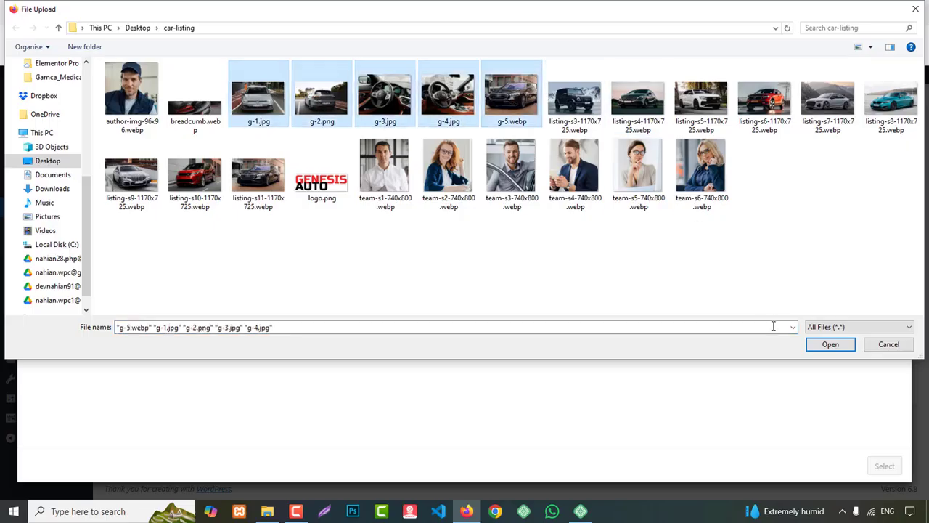
{"action": "left_click", "coordinate": [830, 344]}
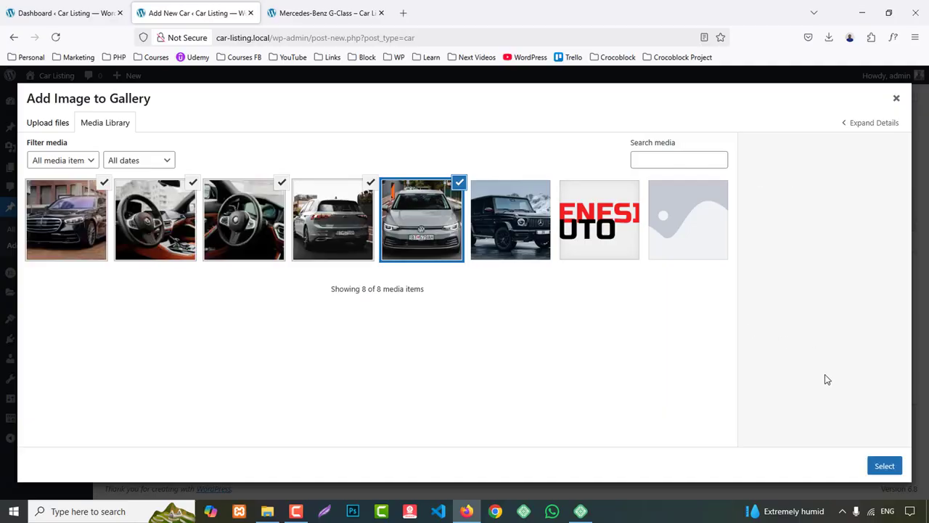
{"action": "left_click", "coordinate": [884, 466]}
{"action": "left_click_drag", "start_coordinate": [536, 254], "coordinate": [479, 265]}
- Upload team-s1-740x800.webp from the car-listing folder and set it as the car's Contact Image
{"action": "scroll", "coordinate": [305, 273], "scroll_direction": "up", "scroll_amount": 1}
{"action": "left_click", "coordinate": [265, 211]}
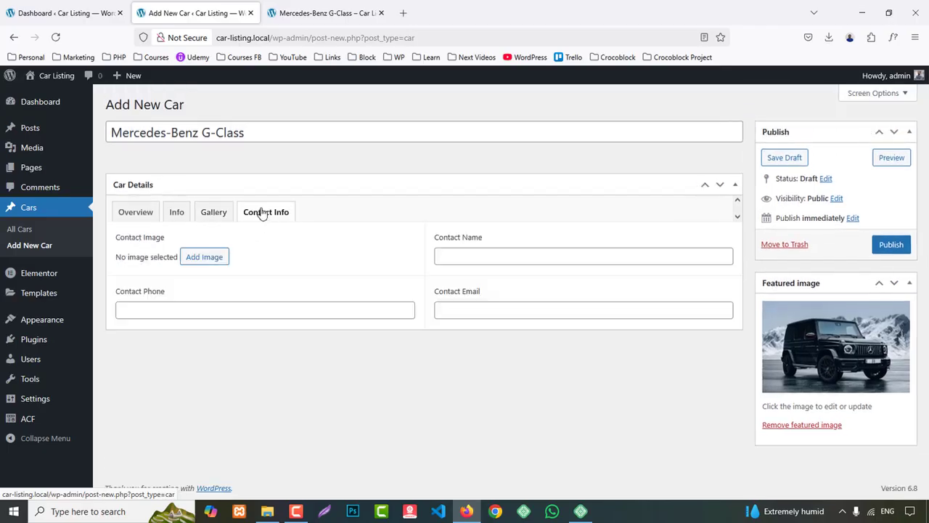
{"action": "left_click", "coordinate": [209, 259]}
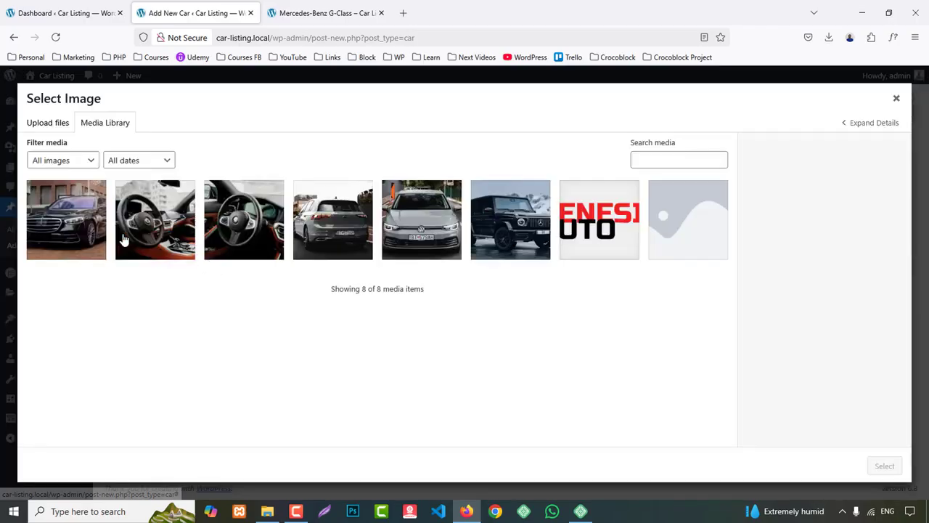
{"action": "left_click", "coordinate": [40, 123]}
{"action": "left_click", "coordinate": [454, 292]}
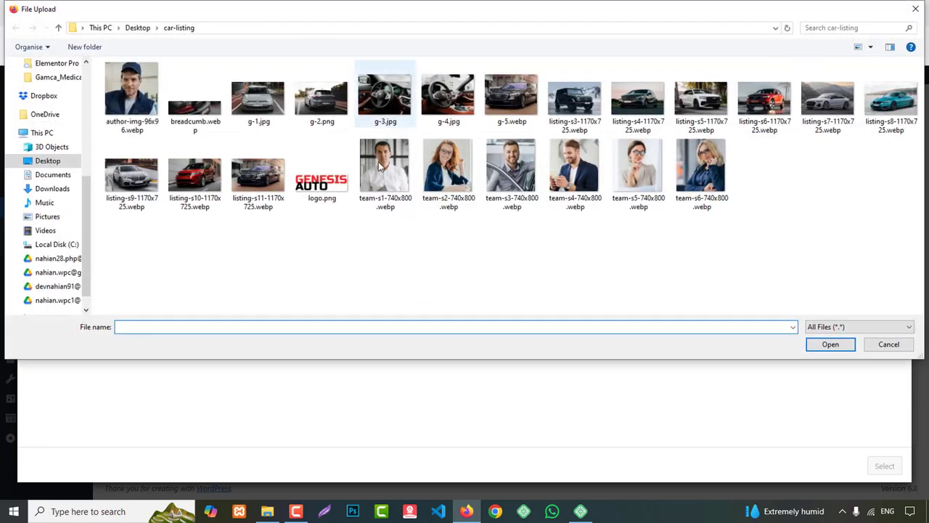
{"action": "double_click", "coordinate": [385, 174]}
{"action": "left_click", "coordinate": [887, 467]}
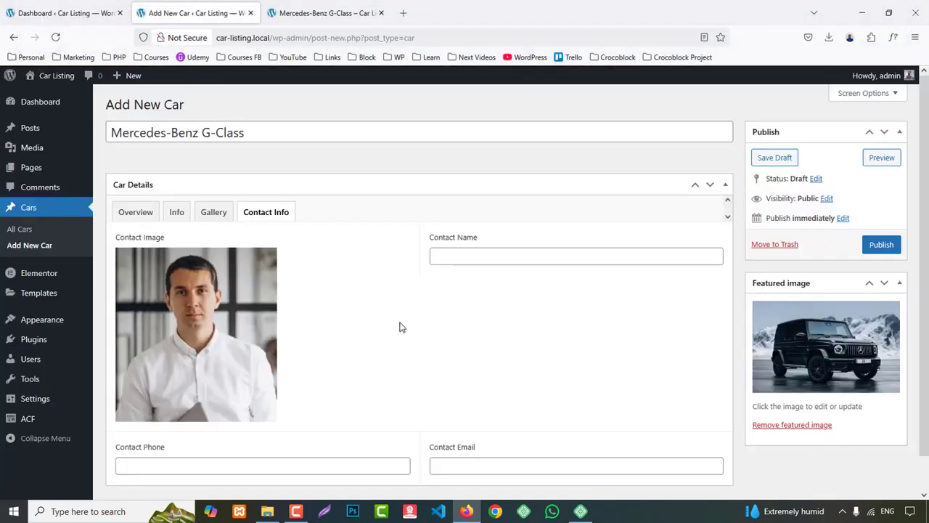
- Copy the dealer's name from the demo listing's Dealer Info into the new car's Contact Name field
{"action": "left_click", "coordinate": [465, 254]}
{"action": "left_click", "coordinate": [323, 12]}
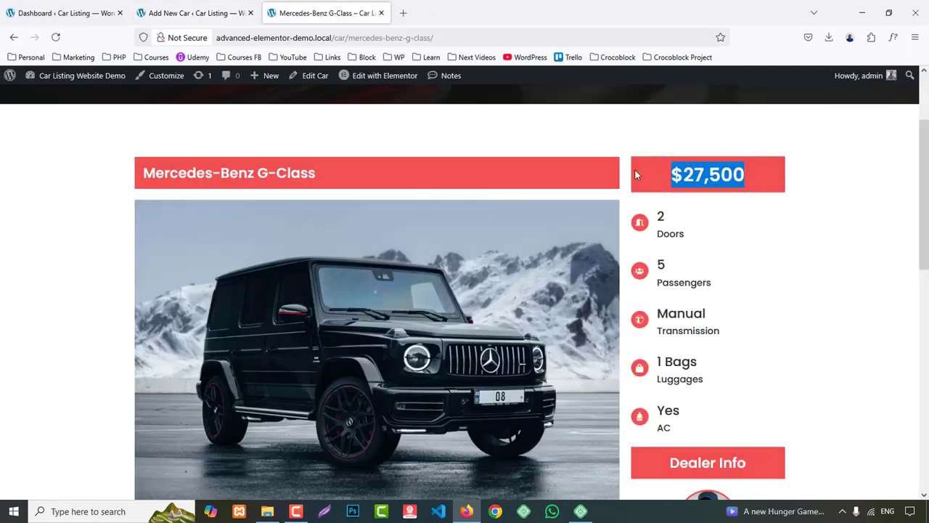
{"action": "scroll", "coordinate": [747, 328], "scroll_direction": "down", "scroll_amount": 2}
{"action": "scroll", "coordinate": [747, 328], "scroll_direction": "down", "scroll_amount": 2}
{"action": "left_click_drag", "start_coordinate": [660, 330], "coordinate": [808, 334]}
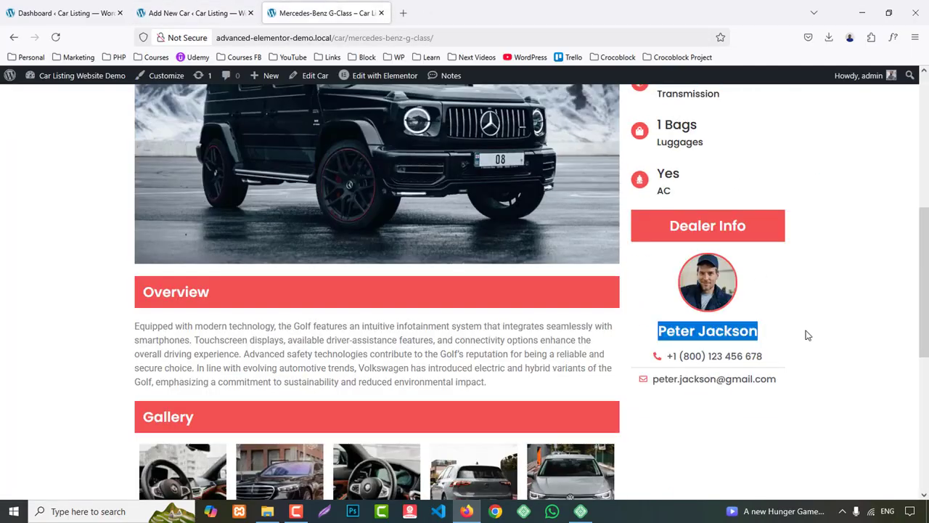
{"action": "left_click", "coordinate": [200, 3]}
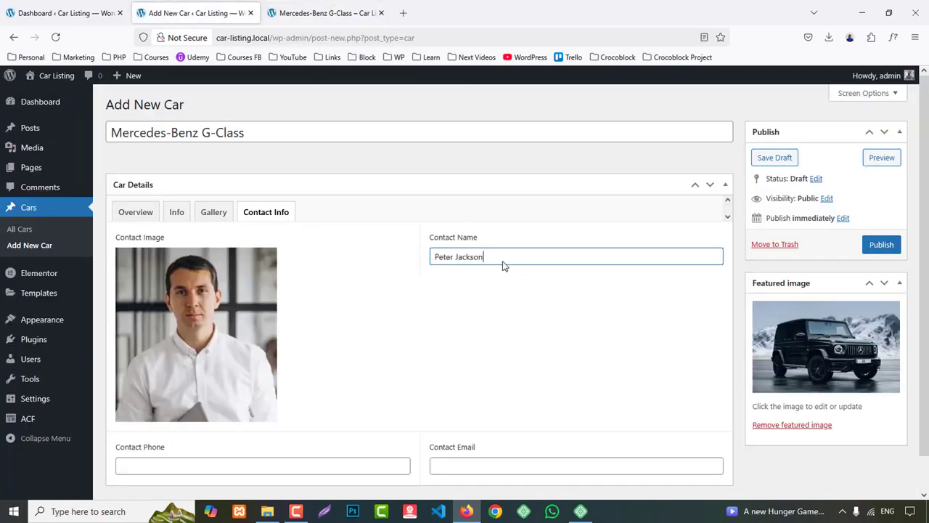
- Copy the dealer's phone number from the demo listing into the new car's Contact Phone field
{"action": "left_click", "coordinate": [338, 2]}
{"action": "right_click", "coordinate": [339, 2]}
{"action": "left_click_drag", "start_coordinate": [670, 356], "coordinate": [819, 361]}
{"action": "key", "text": "ctrl+c"}
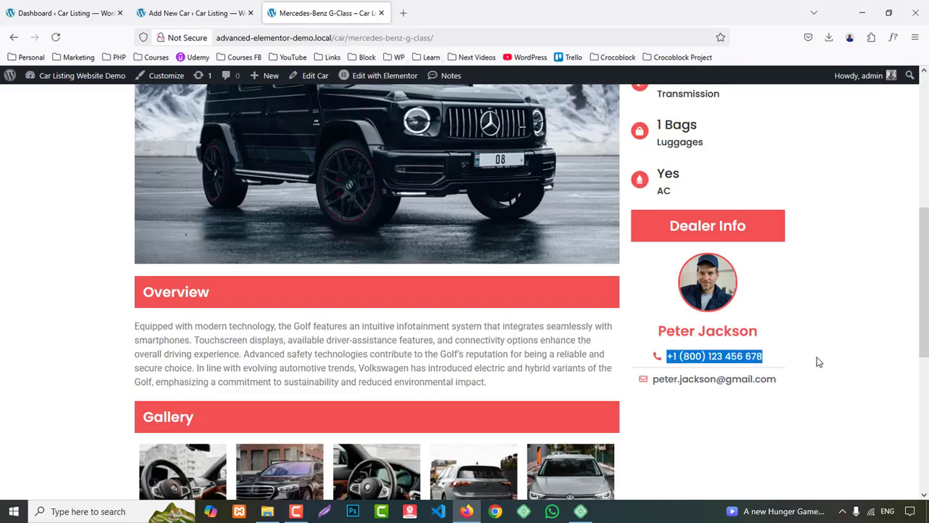
{"action": "left_click", "coordinate": [196, 12]}
{"action": "scroll", "coordinate": [168, 283], "scroll_direction": "down", "scroll_amount": 1}
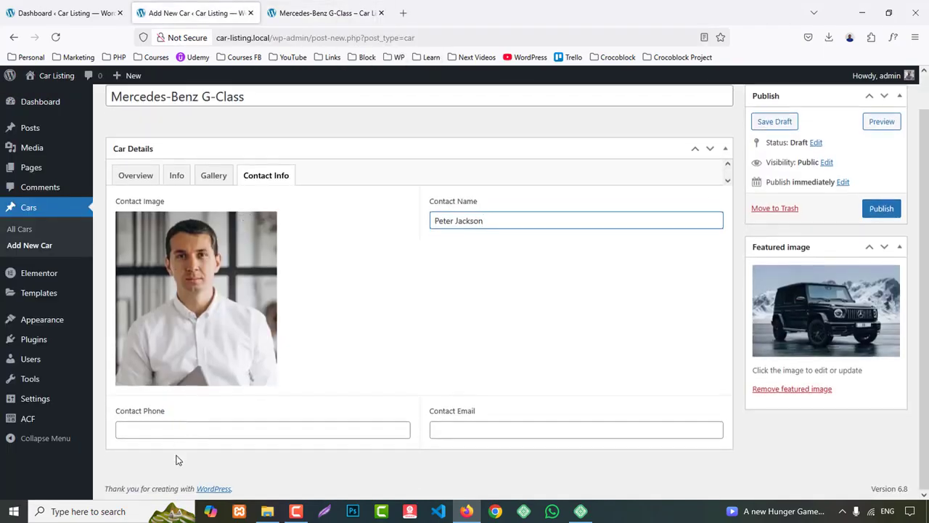
{"action": "left_click", "coordinate": [206, 430]}
{"action": "key", "text": "ctrl+v"}
- Copy the dealer's e-mail address from the demo listing into the new car's Contact Email field
{"action": "left_click", "coordinate": [327, 12]}
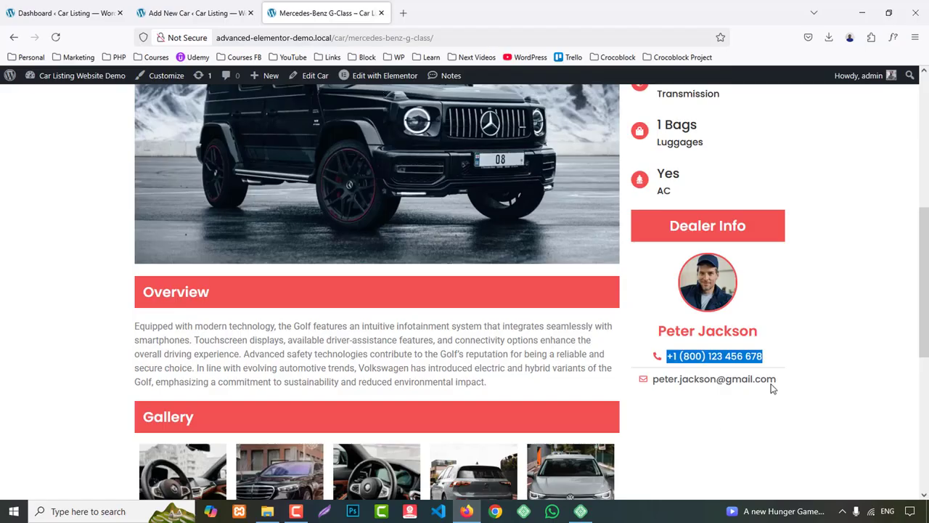
{"action": "left_click_drag", "start_coordinate": [780, 378], "coordinate": [643, 393]}
{"action": "key", "text": "ctrl+c"}
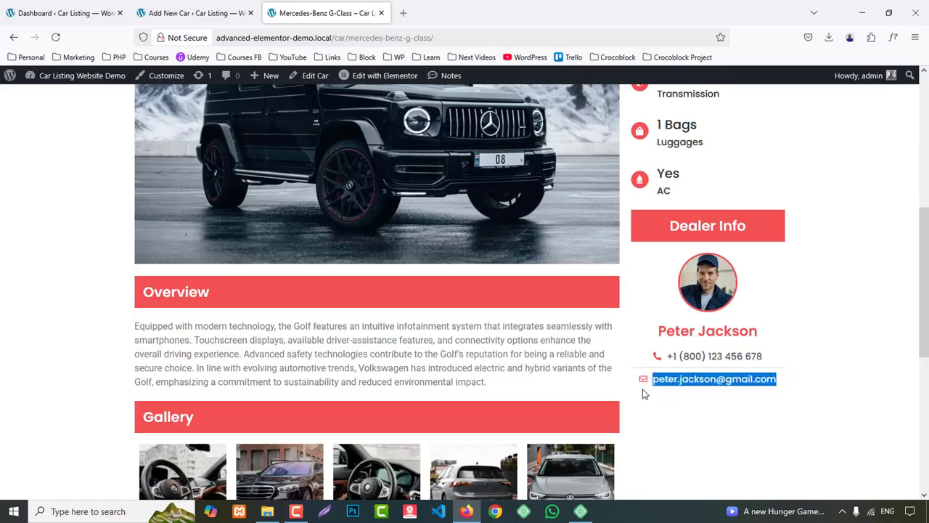
{"action": "left_click", "coordinate": [240, 21]}
{"action": "left_click", "coordinate": [497, 428]}
{"action": "key", "text": "ctrl+v"}
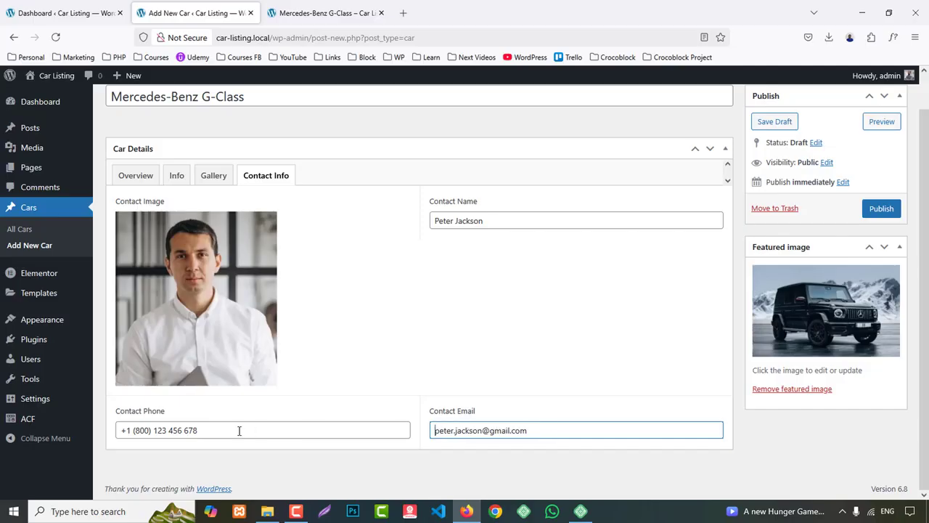
- Publish the Mercedes-Benz G-Class car and view its front-end page in a separate browser tab
{"action": "left_click", "coordinate": [872, 209]}
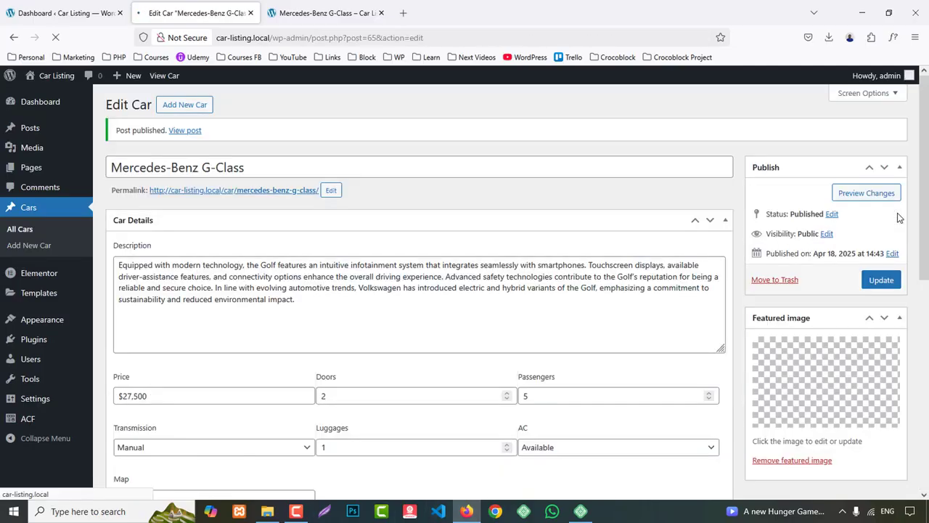
{"action": "middle_click", "coordinate": [238, 191]}
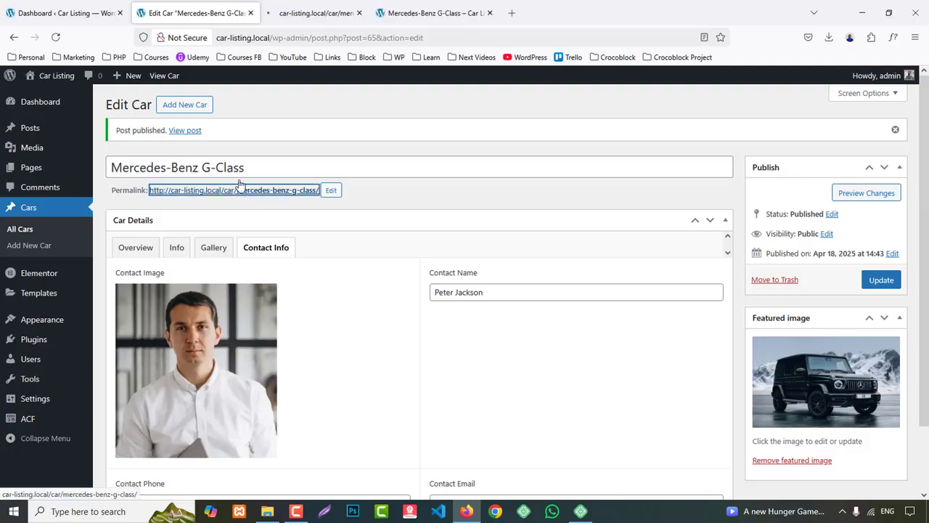
{"action": "left_click", "coordinate": [345, 7]}
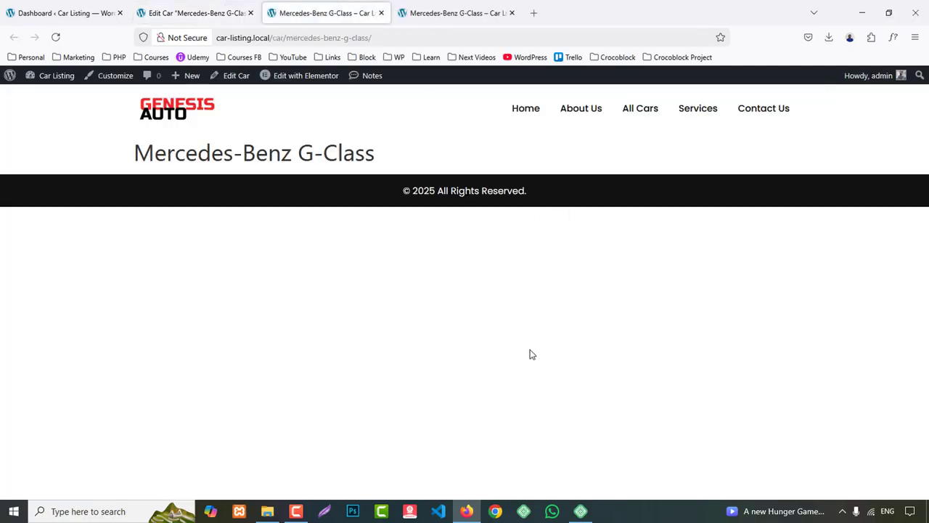
- Resave the permalink settings with the Post name structure kept, and reload the published car's page
{"action": "left_click", "coordinate": [57, 11]}
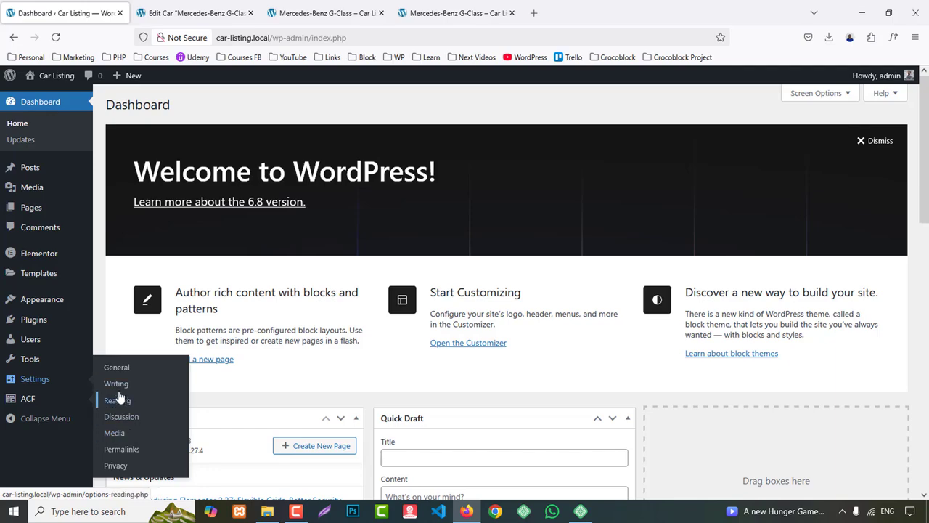
{"action": "left_click", "coordinate": [123, 450]}
{"action": "scroll", "coordinate": [327, 355], "scroll_direction": "down", "scroll_amount": 3}
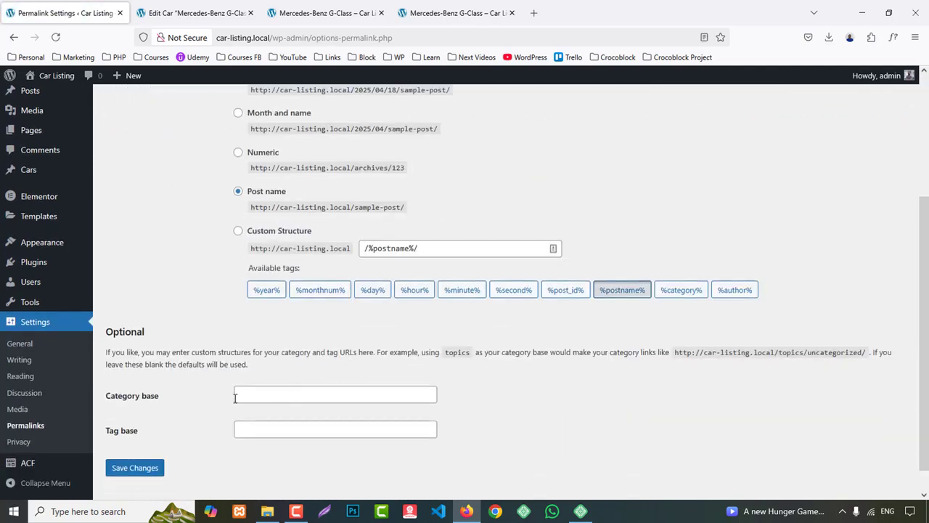
{"action": "left_click", "coordinate": [136, 467]}
{"action": "left_click", "coordinate": [327, 12]}
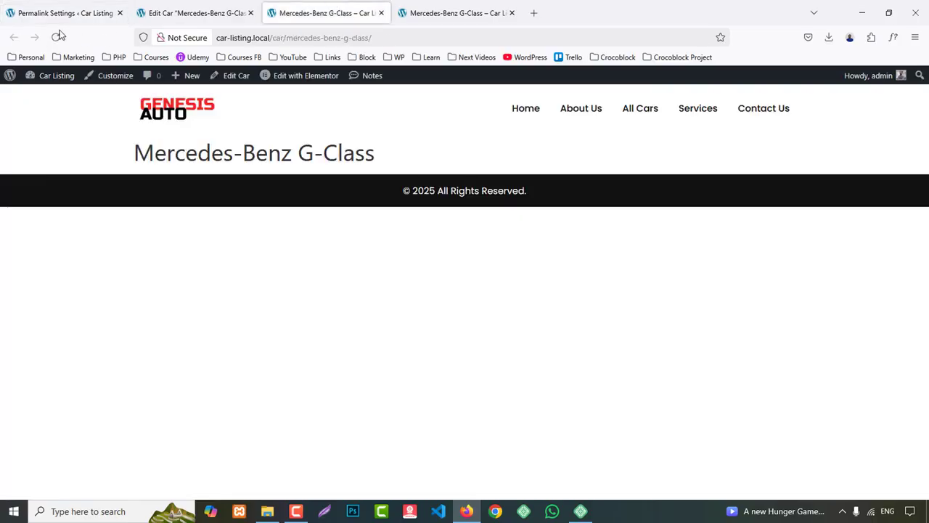
{"action": "left_click", "coordinate": [56, 37]}
{"action": "left_click", "coordinate": [438, 16]}
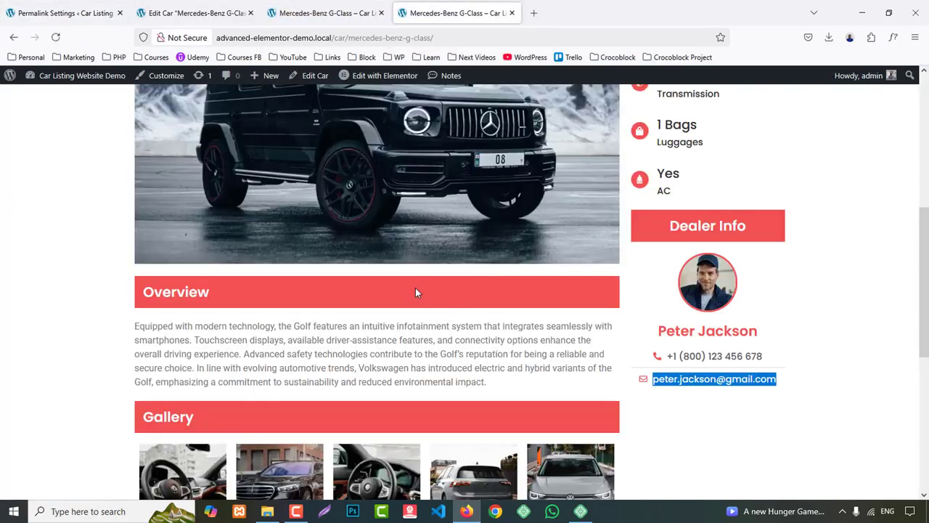
{"action": "scroll", "coordinate": [415, 292], "scroll_direction": "up", "scroll_amount": 10}
{"action": "left_click", "coordinate": [206, 6]}
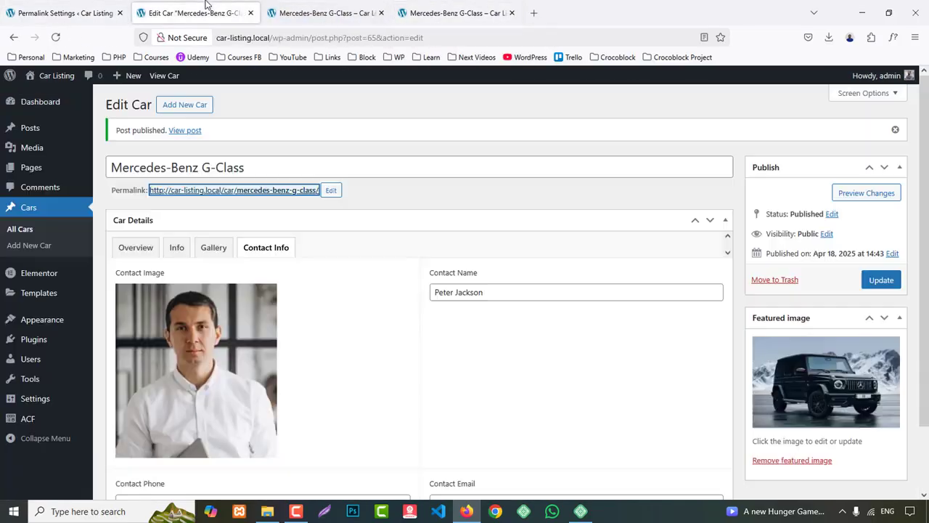
{"action": "left_click", "coordinate": [65, 12]}
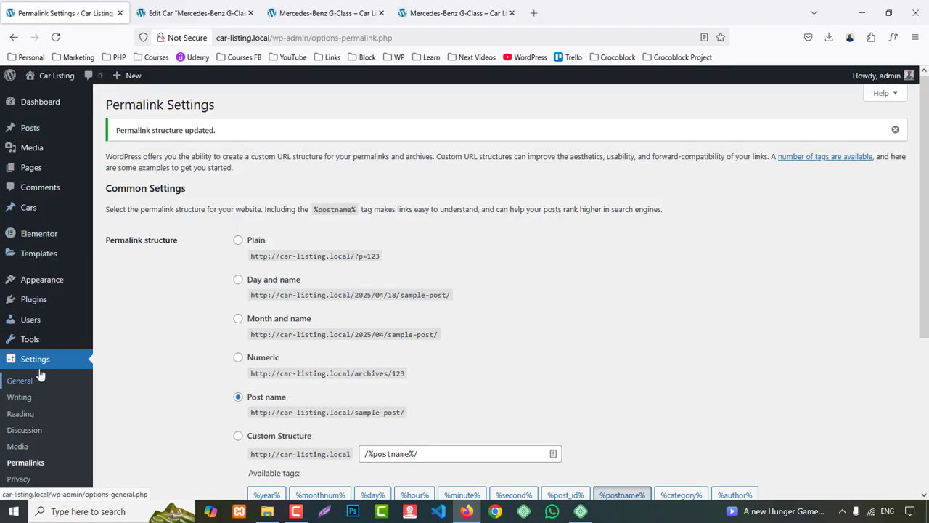
{"action": "scroll", "coordinate": [65, 357], "scroll_direction": "down", "scroll_amount": 3}
{"action": "scroll", "coordinate": [65, 357], "scroll_direction": "up", "scroll_amount": 3}
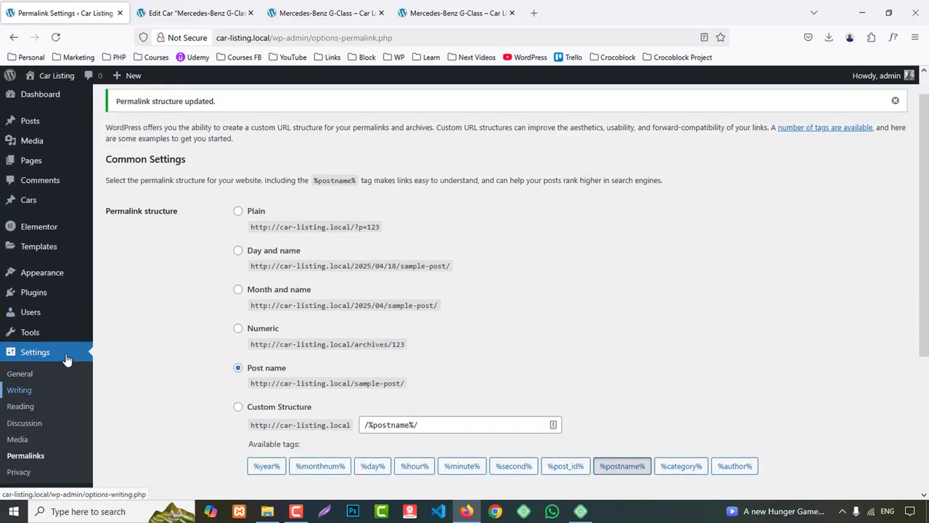
- Open the Elementor Theme Builder in a separate browser tab and show its Single Post templates
{"action": "mouse_move", "coordinate": [52, 255]}
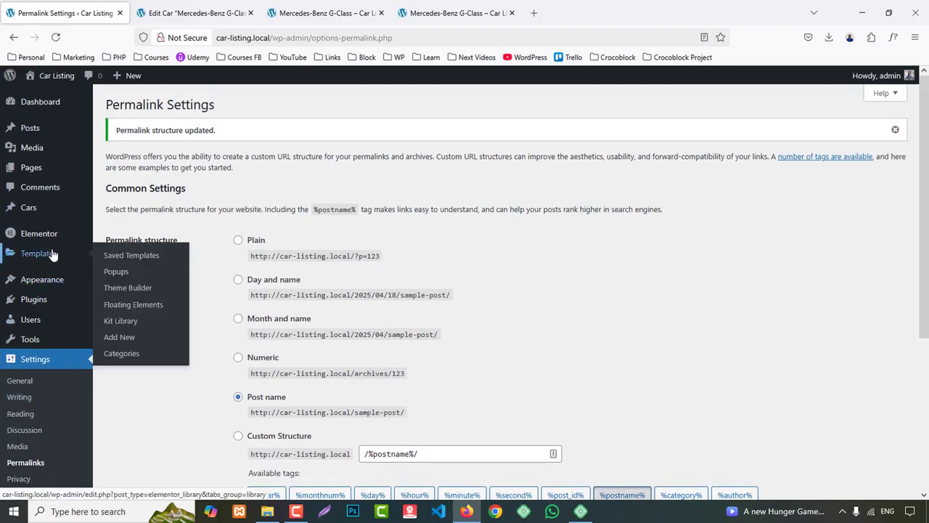
{"action": "middle_click", "coordinate": [128, 288]}
{"action": "left_click", "coordinate": [218, 8]}
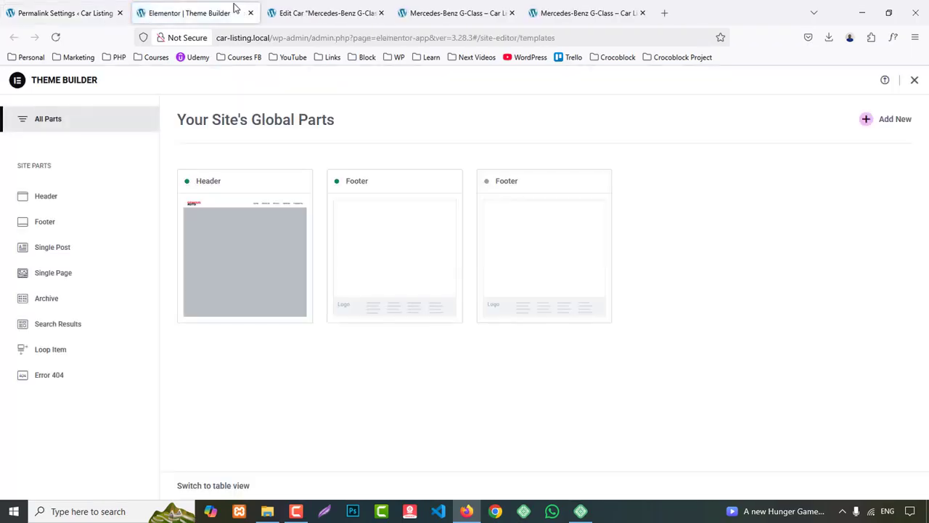
{"action": "left_click", "coordinate": [62, 252]}
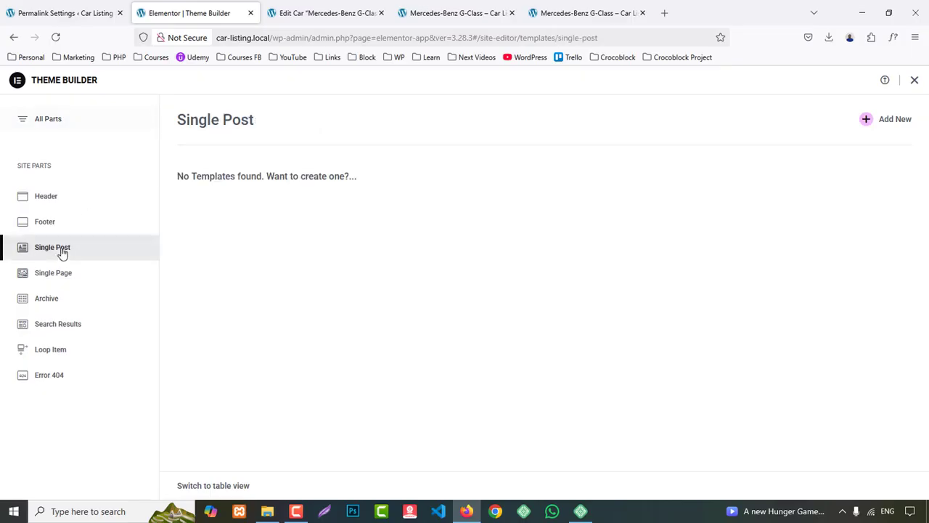
- Create a blank Single Post template and publish it with a display condition that includes all Cars
{"action": "left_click", "coordinate": [886, 122]}
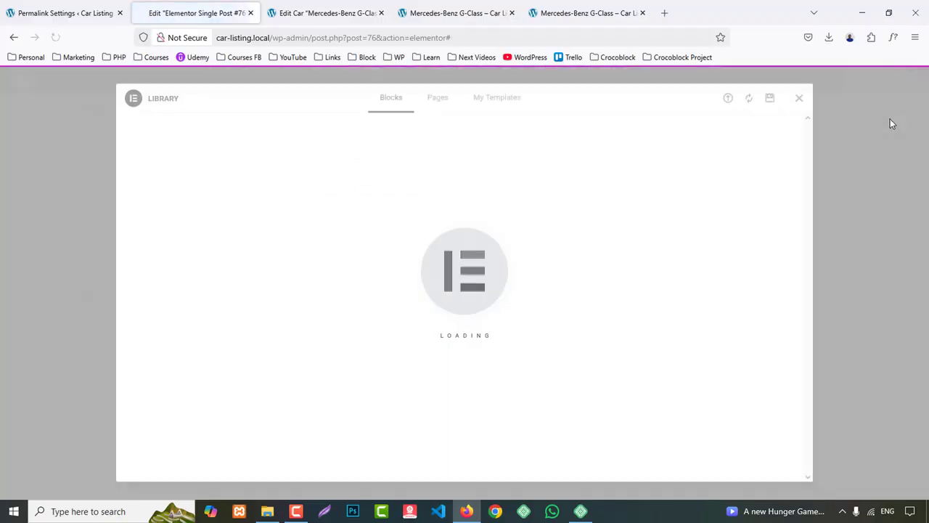
{"action": "left_click", "coordinate": [800, 98]}
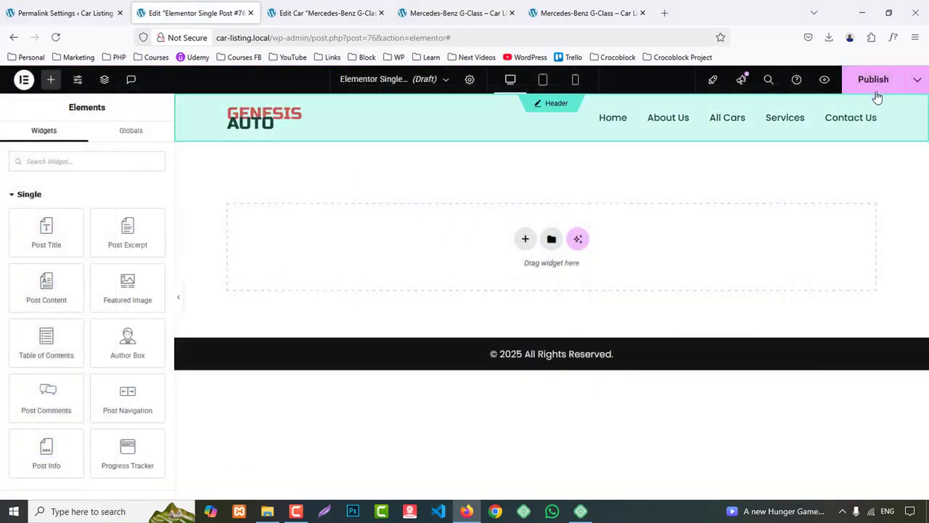
{"action": "left_click", "coordinate": [873, 81]}
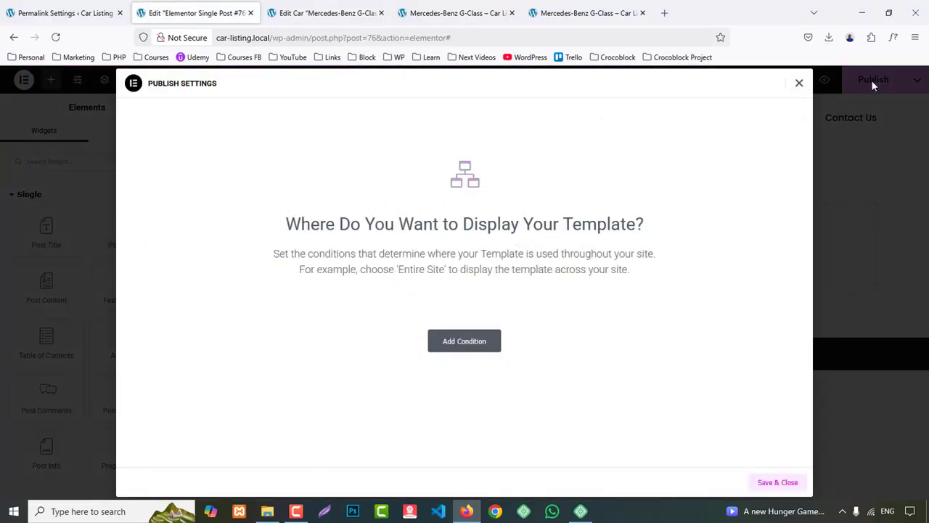
{"action": "left_click", "coordinate": [447, 349]}
{"action": "left_click", "coordinate": [397, 321]}
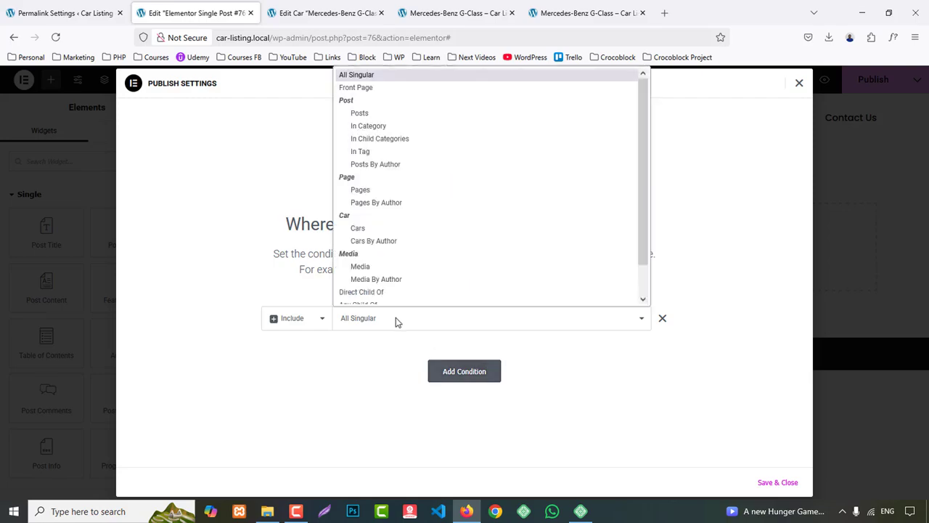
{"action": "scroll", "coordinate": [433, 253], "scroll_direction": "down", "scroll_amount": 1}
{"action": "left_click", "coordinate": [366, 222]}
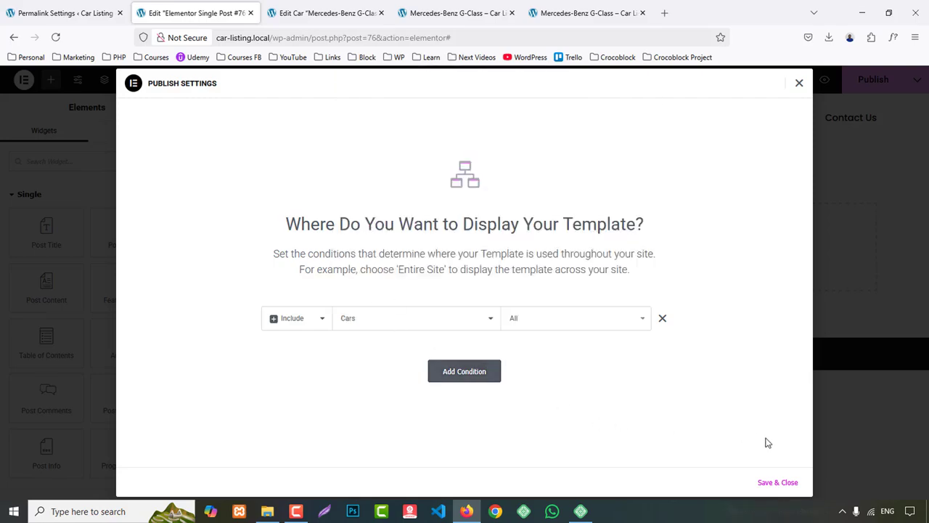
{"action": "left_click", "coordinate": [775, 483]}
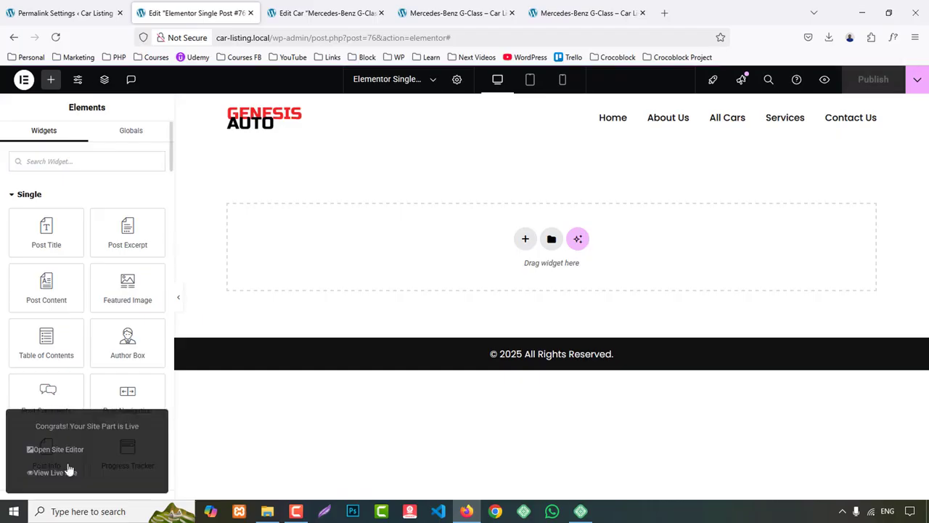
- Title the template "Single Car" and set its page layout to Elementor Full Width
{"action": "left_click", "coordinate": [457, 79]}
{"action": "left_click_drag", "start_coordinate": [109, 225], "coordinate": [2, 211]}
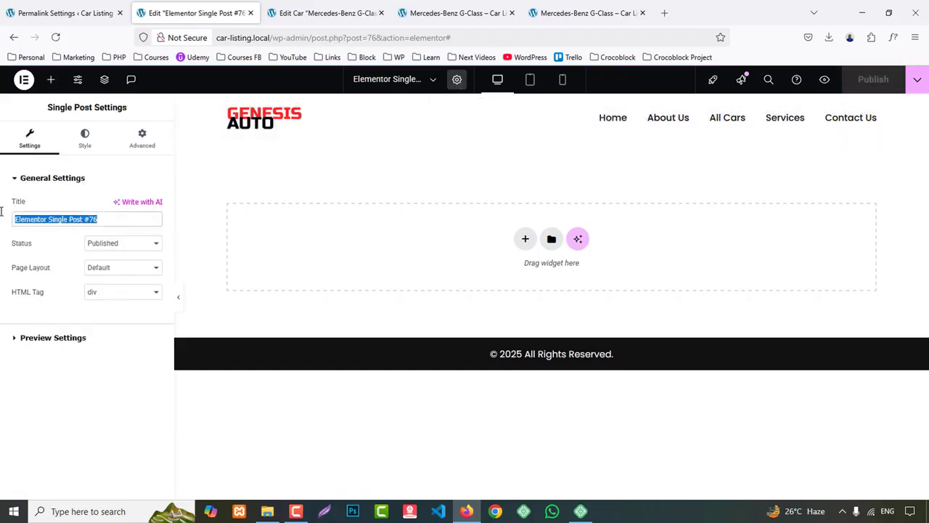
{"action": "type", "text": "Single Car"}
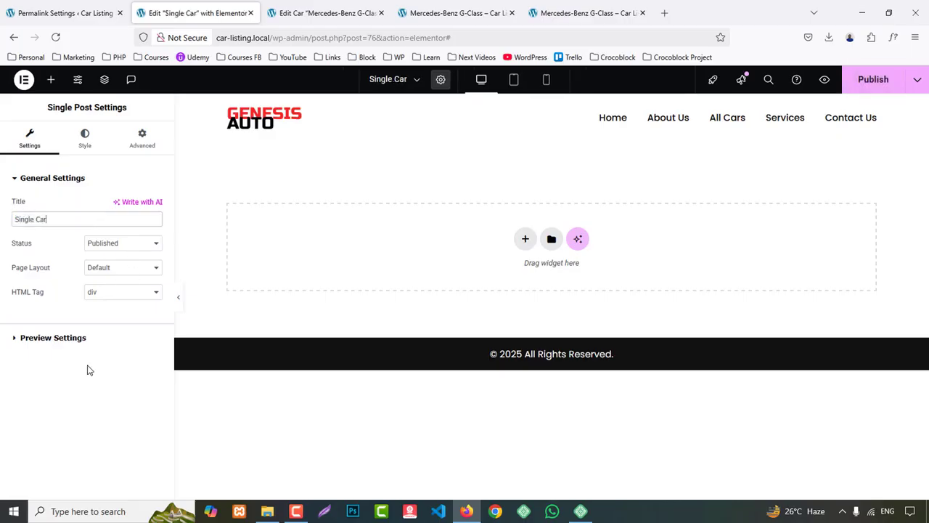
{"action": "left_click", "coordinate": [105, 270]}
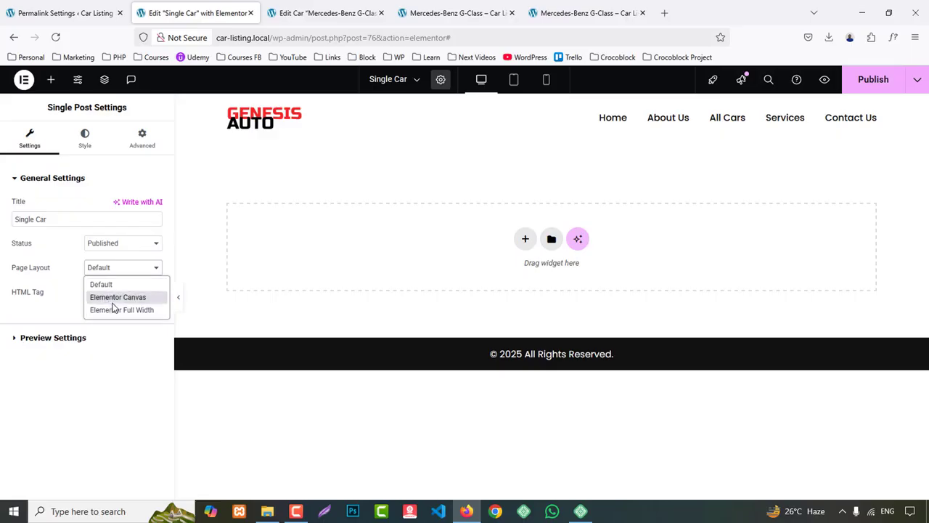
{"action": "left_click", "coordinate": [115, 310]}
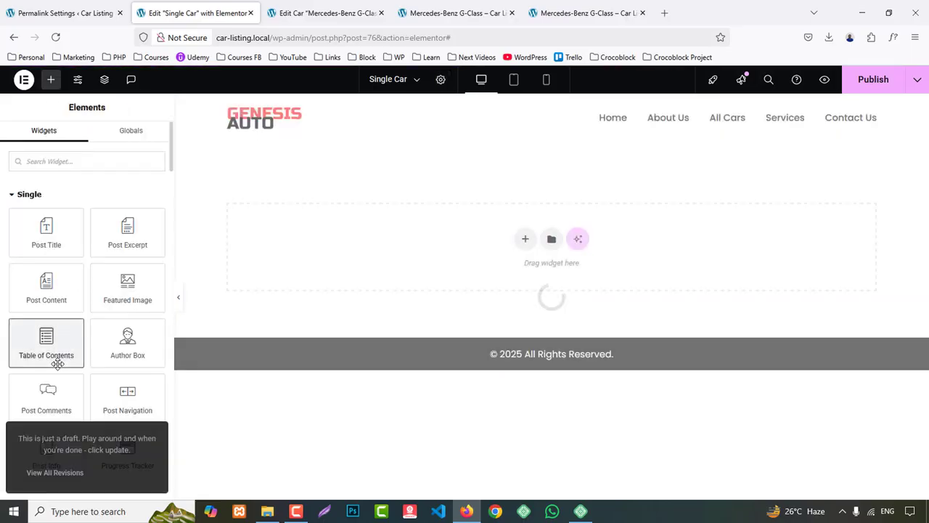
- Apply Car as the template's dynamic content preview, and delete the stray Table of Contents container from the canvas
{"action": "left_click_drag", "start_coordinate": [27, 356], "coordinate": [326, 145]}
{"action": "left_click", "coordinate": [440, 81]}
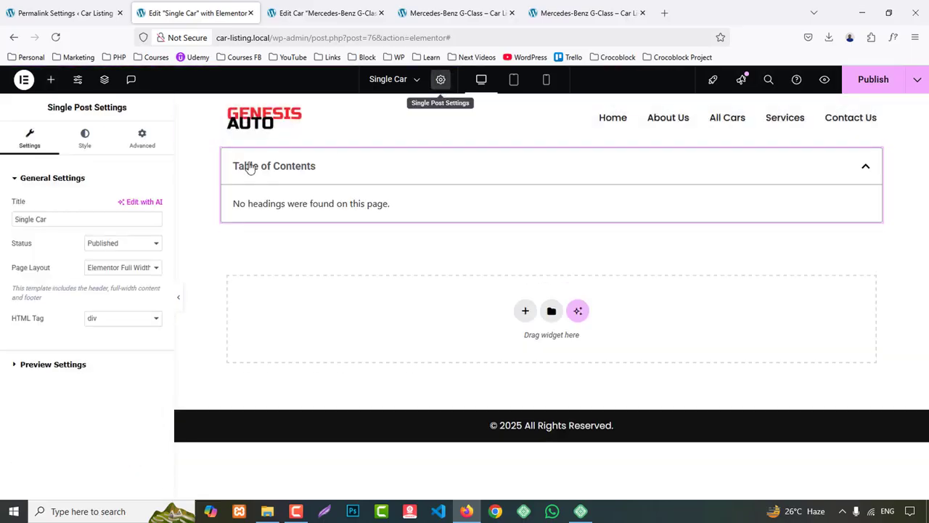
{"action": "left_click", "coordinate": [45, 370]}
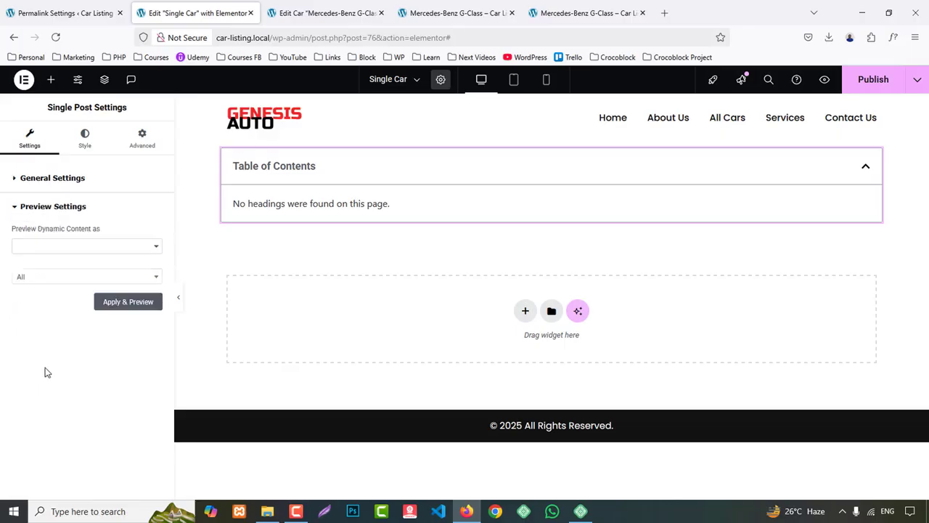
{"action": "left_click", "coordinate": [36, 253]}
{"action": "left_click", "coordinate": [49, 303]}
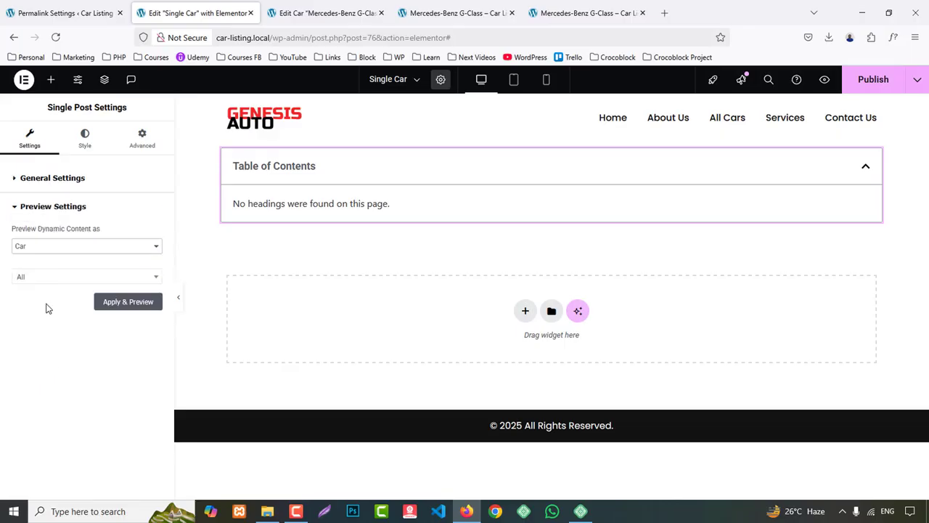
{"action": "left_click", "coordinate": [120, 308]}
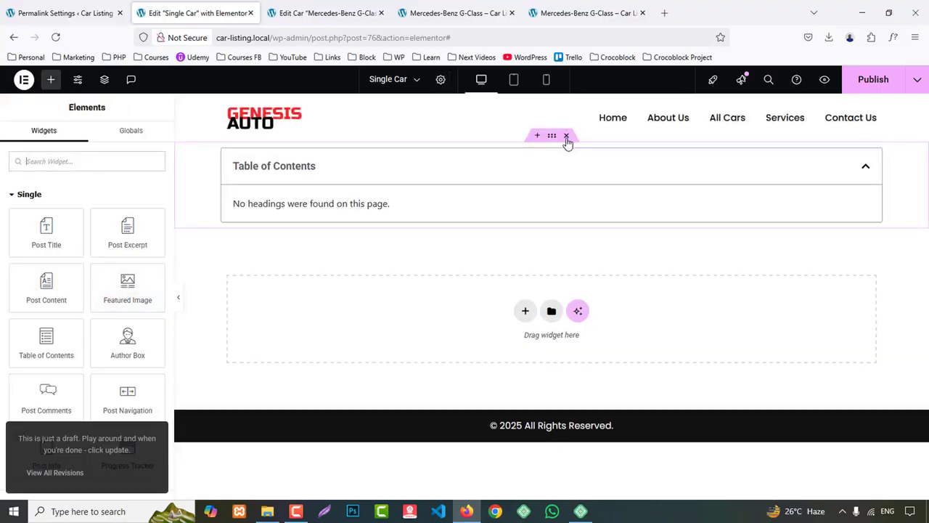
{"action": "left_click", "coordinate": [566, 137]}
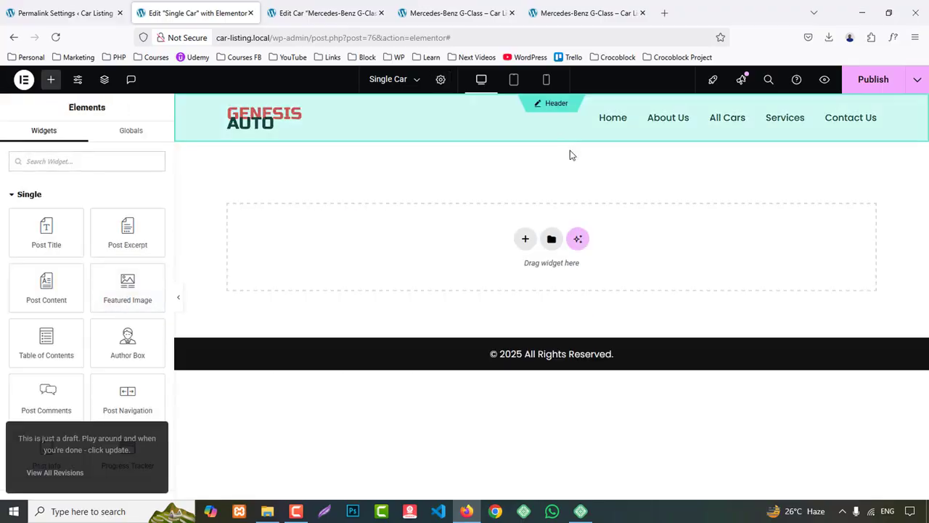
- Check the title banner on the demo car page, and add a single-column Flexbox container to the Single Car template
{"action": "left_click", "coordinate": [581, 13]}
{"action": "scroll", "coordinate": [485, 218], "scroll_direction": "up", "scroll_amount": 2}
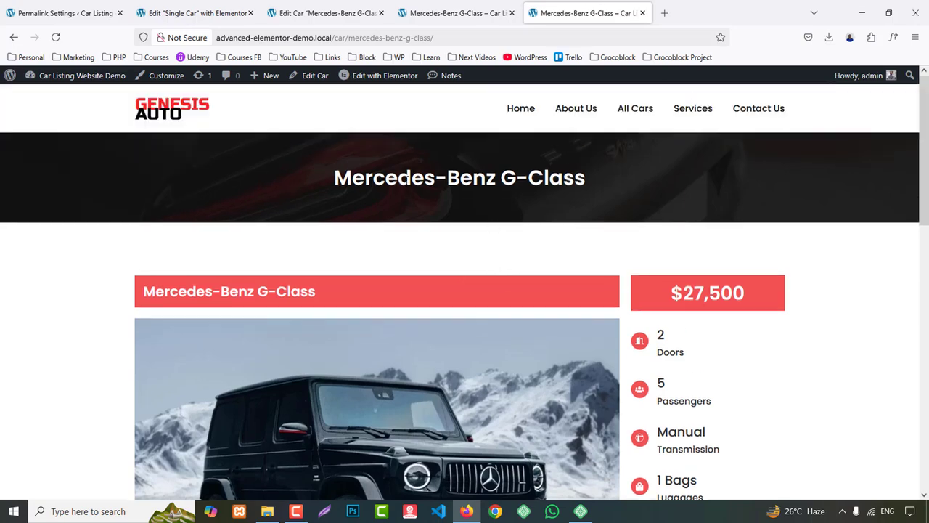
{"action": "left_click", "coordinate": [217, 13]}
{"action": "left_click", "coordinate": [527, 242]}
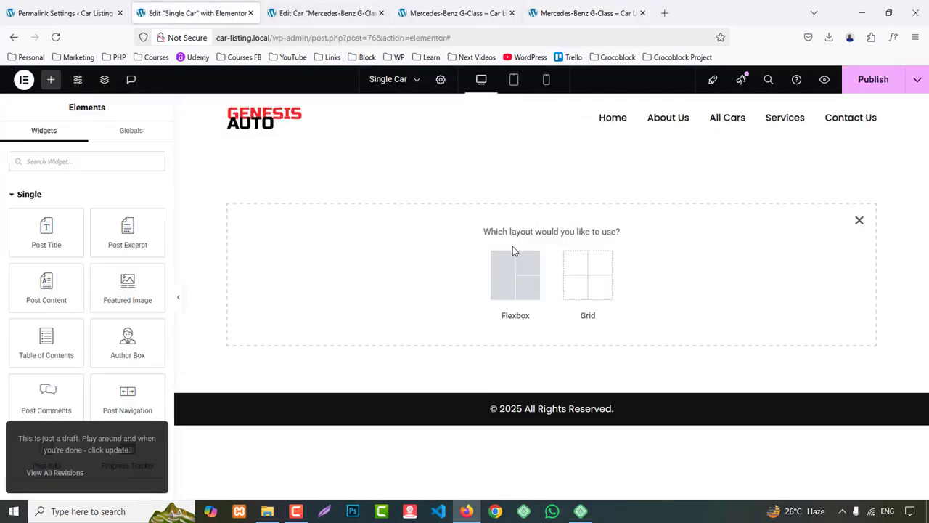
{"action": "left_click", "coordinate": [506, 289]}
{"action": "left_click", "coordinate": [374, 268]}
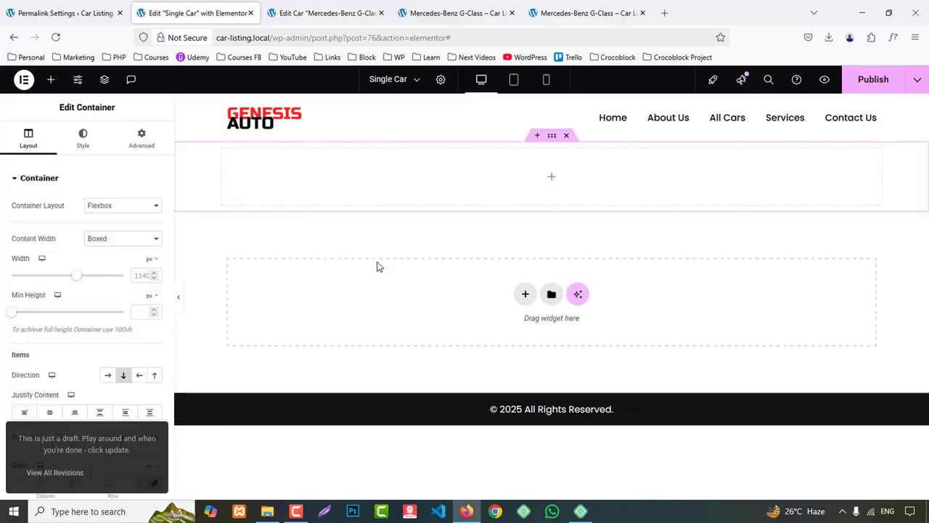
- Give the new container a classic background with the uploaded image breadcumb.webp from the car-listing folder
{"action": "left_click", "coordinate": [83, 137]}
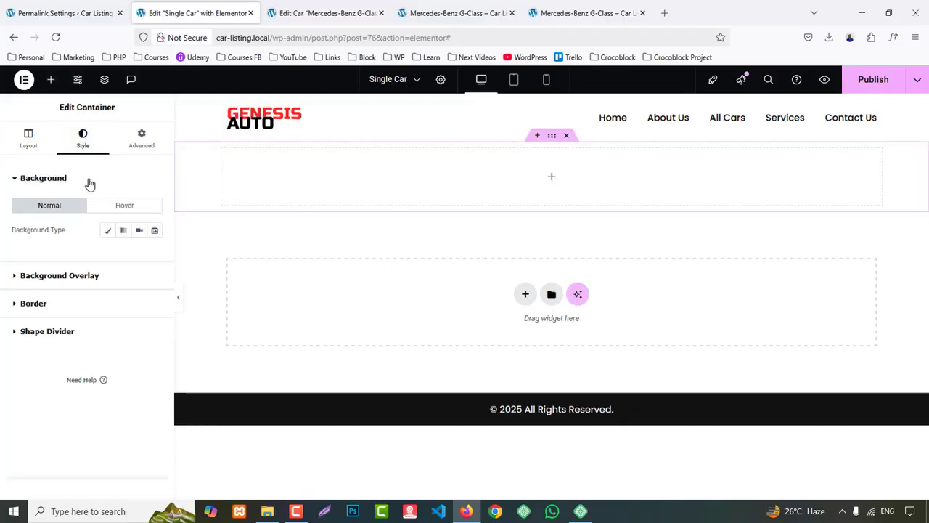
{"action": "left_click", "coordinate": [107, 230]}
{"action": "left_click", "coordinate": [123, 315]}
{"action": "left_click", "coordinate": [164, 122]}
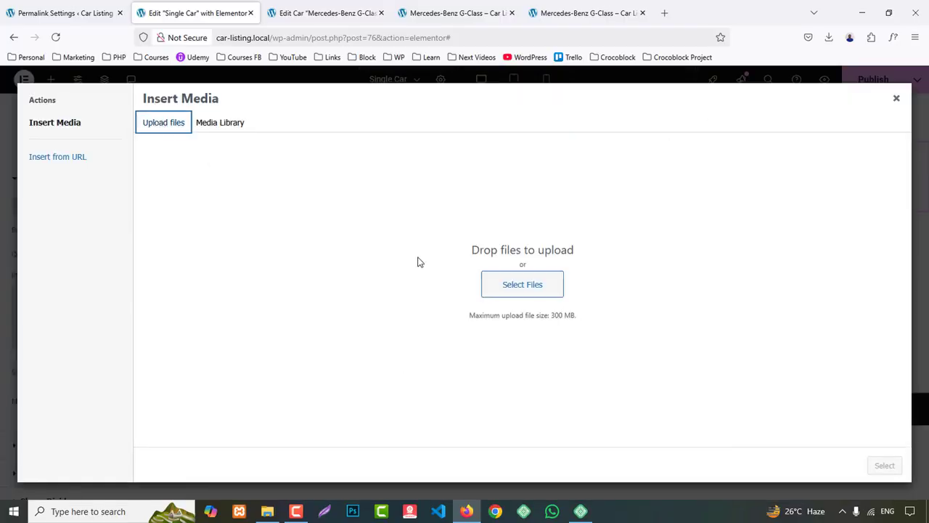
{"action": "left_click", "coordinate": [552, 288]}
{"action": "left_click", "coordinate": [195, 108]}
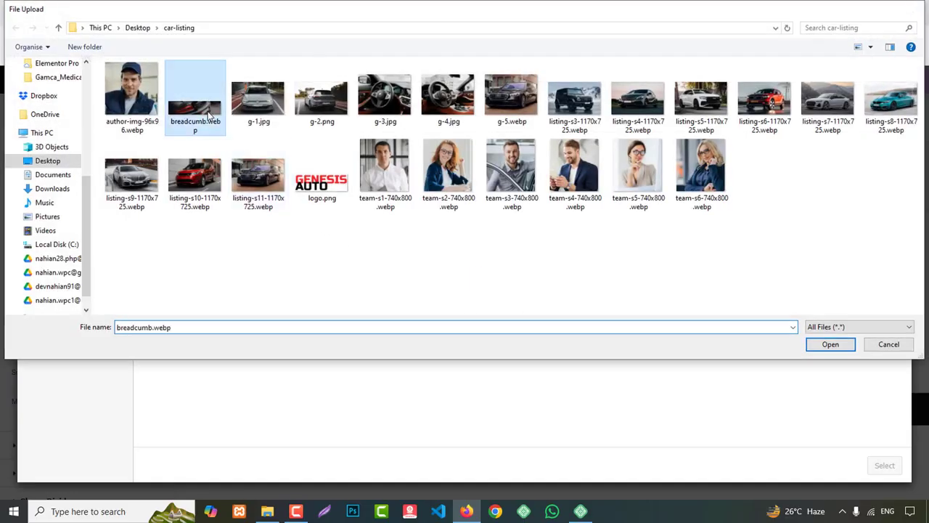
{"action": "left_click", "coordinate": [831, 345]}
{"action": "left_click", "coordinate": [883, 467]}
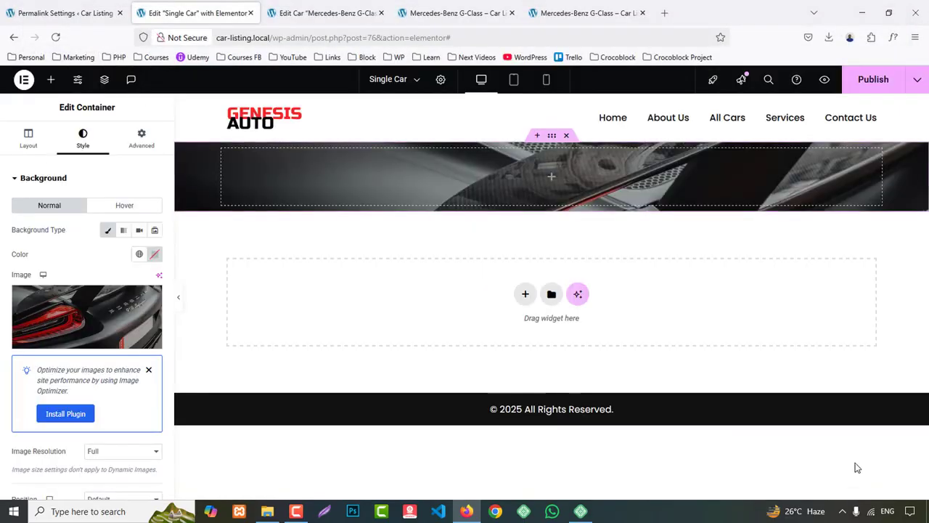
- Bring up the position, attachment, repeat and display size options of the container's background image
{"action": "scroll", "coordinate": [139, 399], "scroll_direction": "down", "scroll_amount": 3}
{"action": "scroll", "coordinate": [124, 378], "scroll_direction": "down", "scroll_amount": 1}
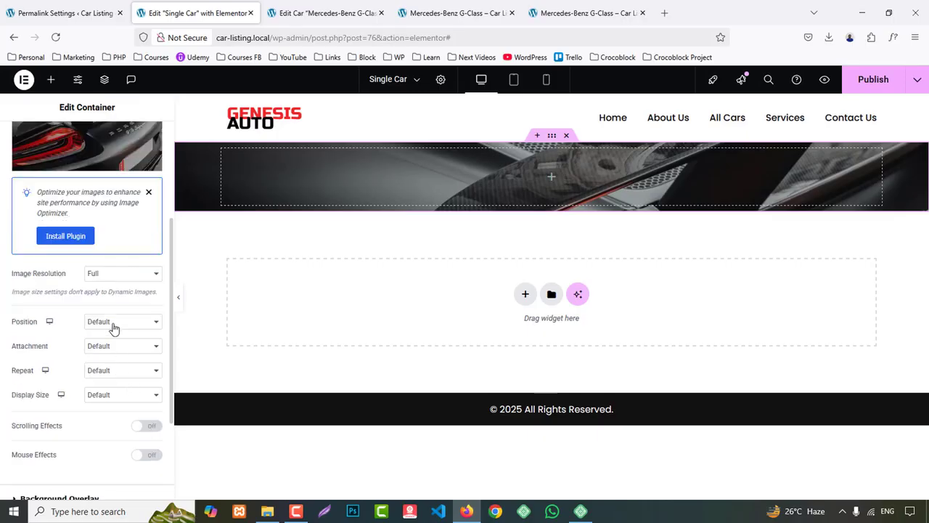
- Set the banner container's background image position to Center Center and its display size to Cover
{"action": "left_click", "coordinate": [112, 323]}
{"action": "left_click", "coordinate": [118, 351]}
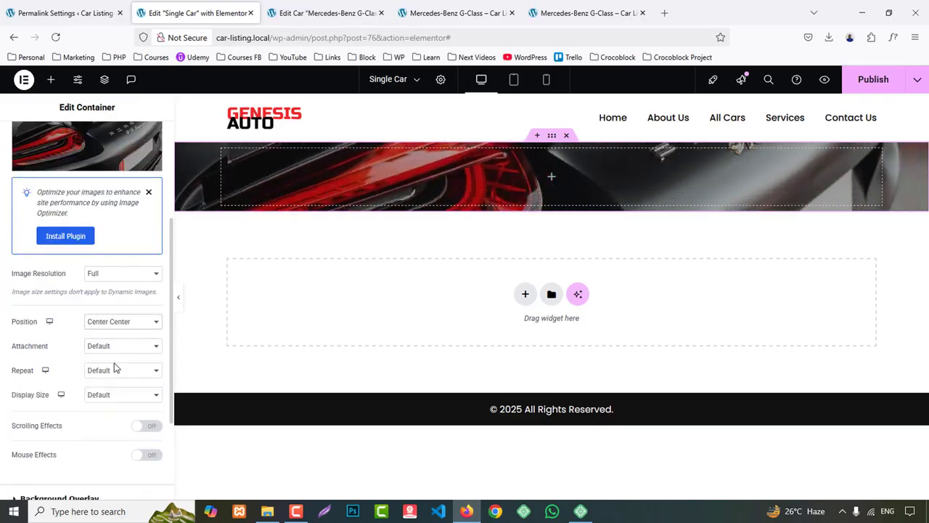
{"action": "left_click", "coordinate": [110, 398]}
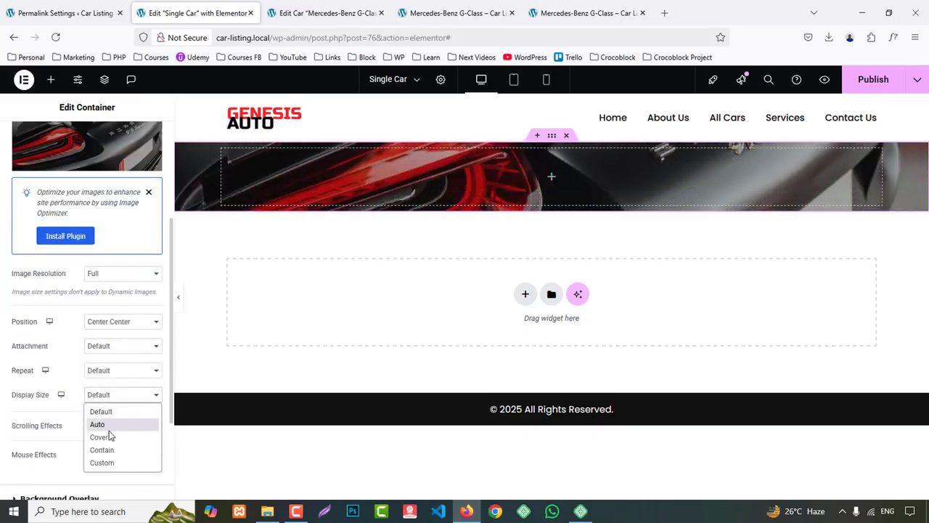
{"action": "left_click", "coordinate": [109, 436]}
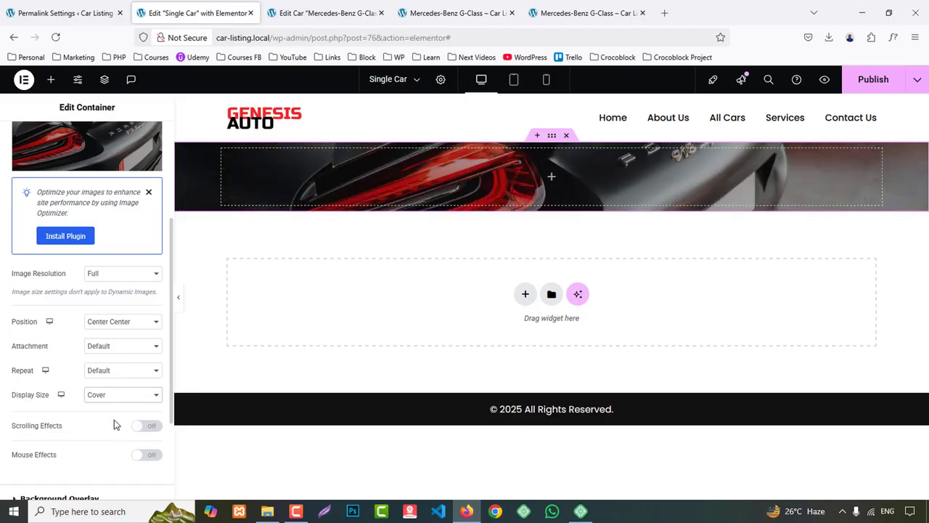
- Add a classic background overlay to the banner container with color #111111 and opacity 0.85
{"action": "scroll", "coordinate": [69, 389], "scroll_direction": "down", "scroll_amount": 3}
{"action": "left_click", "coordinate": [66, 379]}
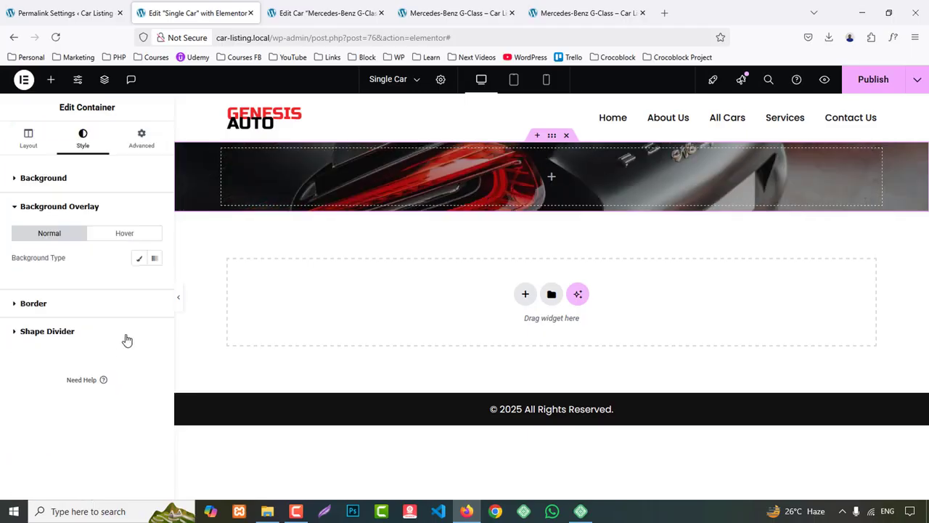
{"action": "left_click", "coordinate": [139, 258]}
{"action": "left_click", "coordinate": [154, 281]}
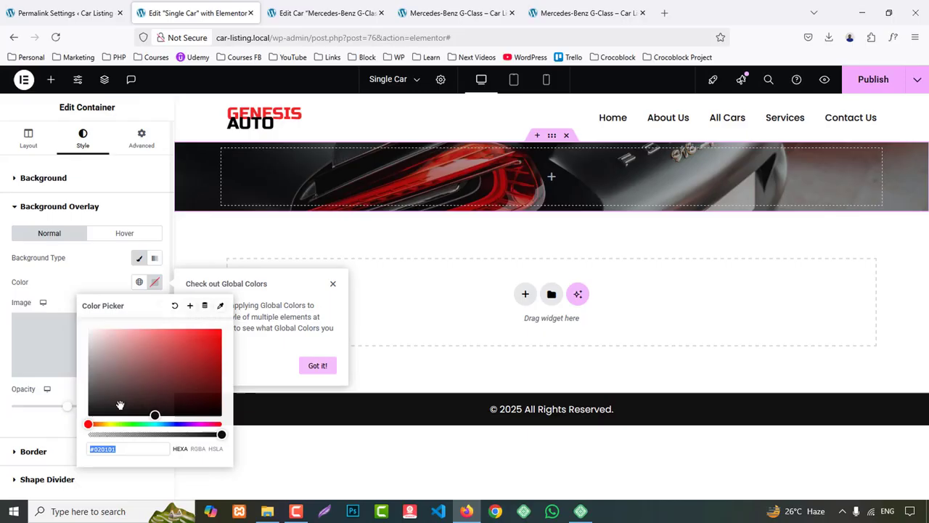
{"action": "double_click", "coordinate": [133, 448]}
{"action": "type", "text": "111"}
{"action": "left_click", "coordinate": [51, 427]}
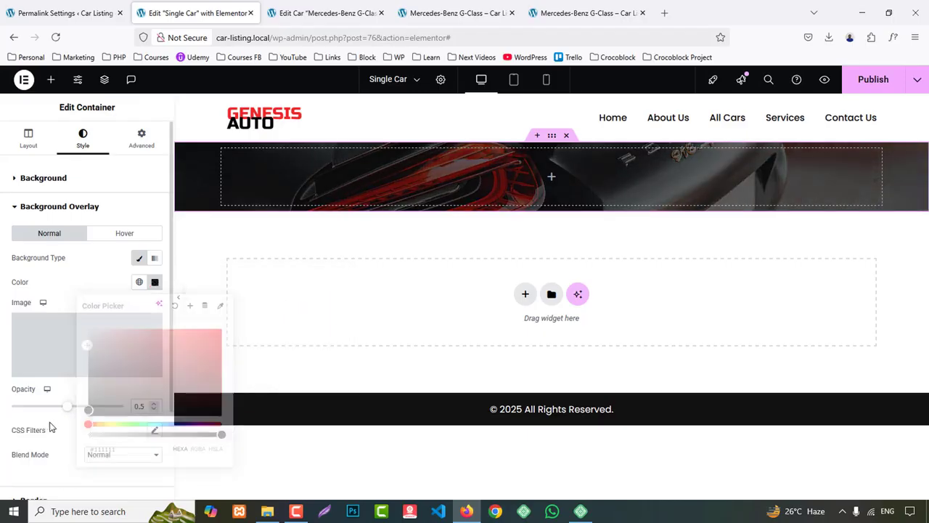
{"action": "left_click", "coordinate": [141, 406]}
{"action": "type", "text": "8"}
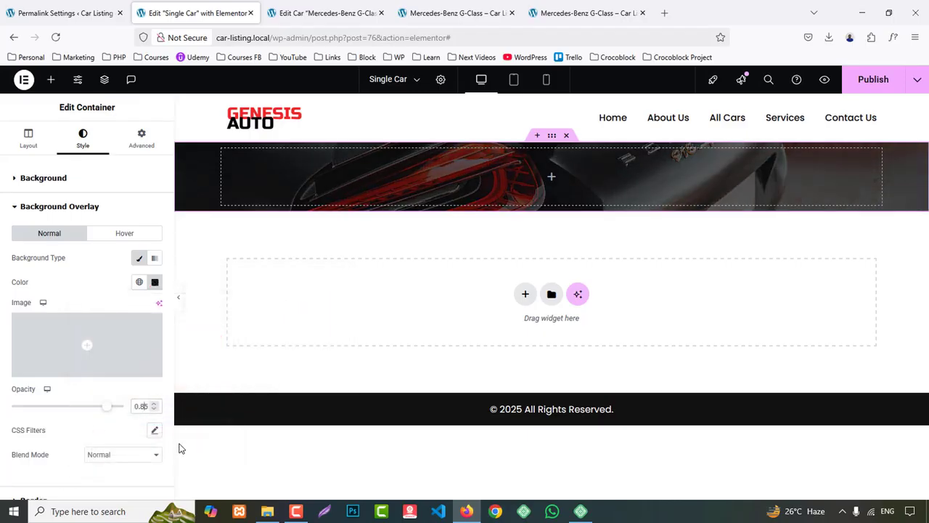
- Unlink the banner container's padding and set it to 60 px on the top and bottom
{"action": "left_click", "coordinate": [143, 139]}
{"action": "left_click", "coordinate": [156, 265]}
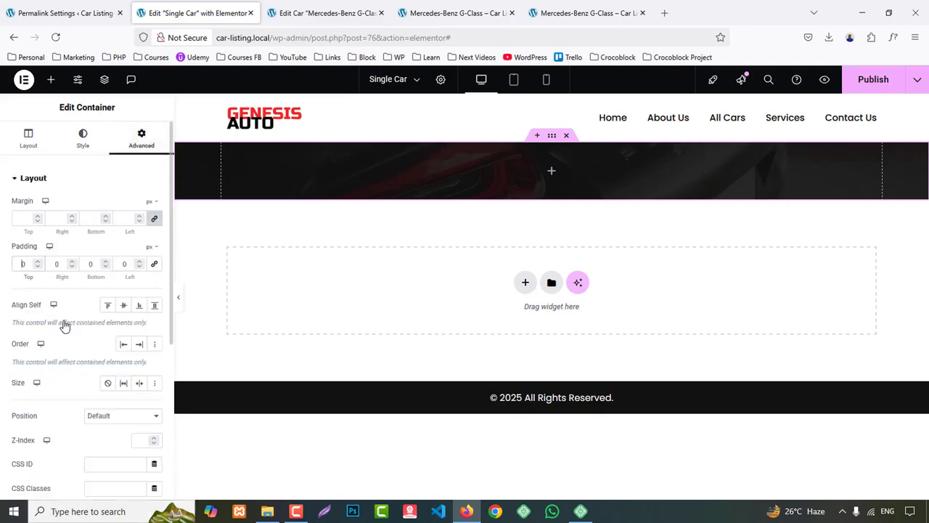
{"action": "type", "text": "60"}
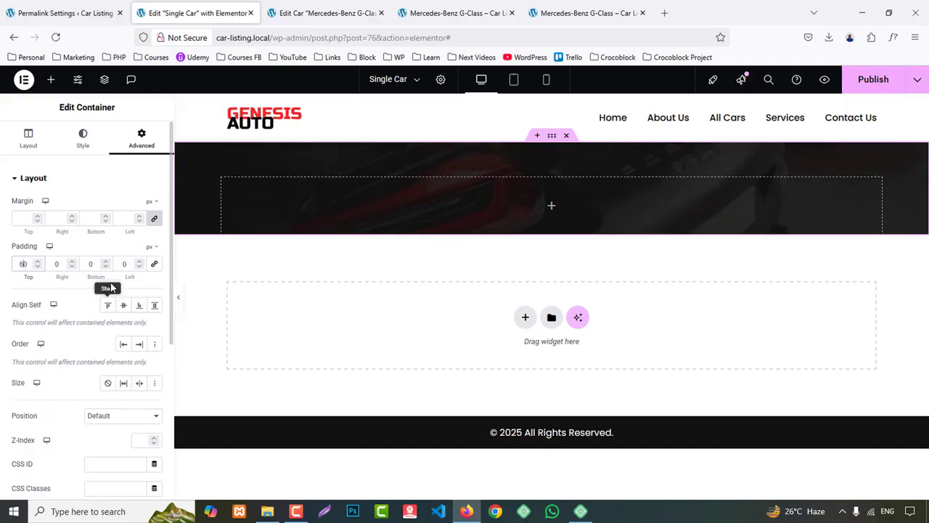
{"action": "double_click", "coordinate": [87, 264]}
{"action": "type", "text": "60"}
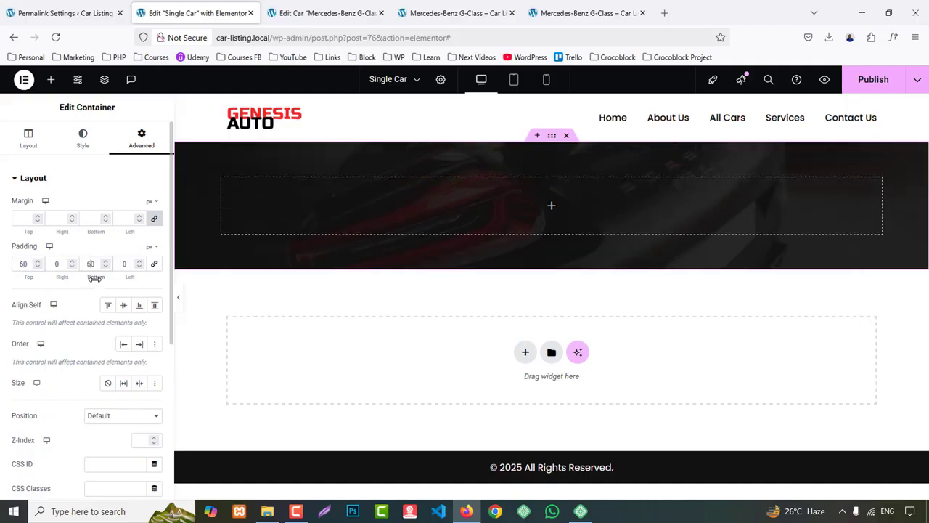
- Add a Post Title widget inside the banner container and set its HTML tag to H4
{"action": "left_click", "coordinate": [50, 80]}
{"action": "left_click_drag", "start_coordinate": [47, 231], "coordinate": [621, 265]}
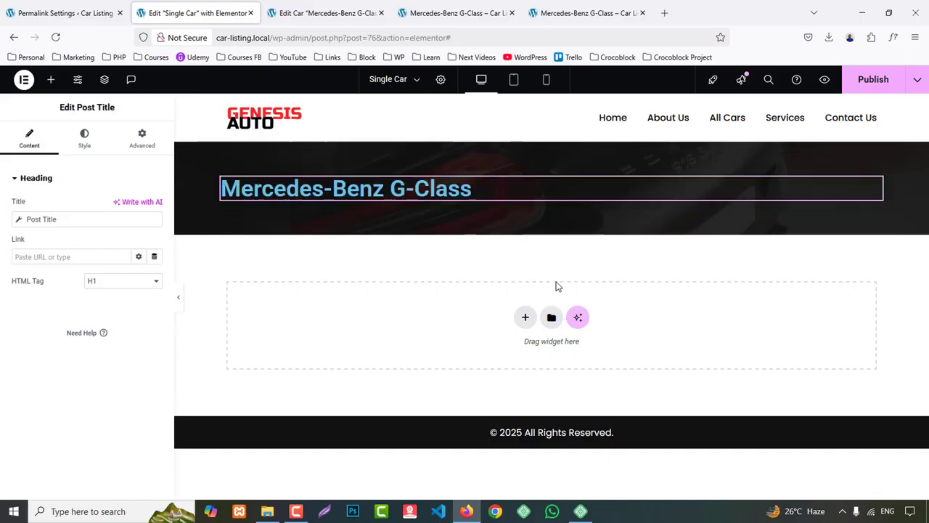
{"action": "left_click", "coordinate": [101, 281]}
{"action": "left_click", "coordinate": [107, 338]}
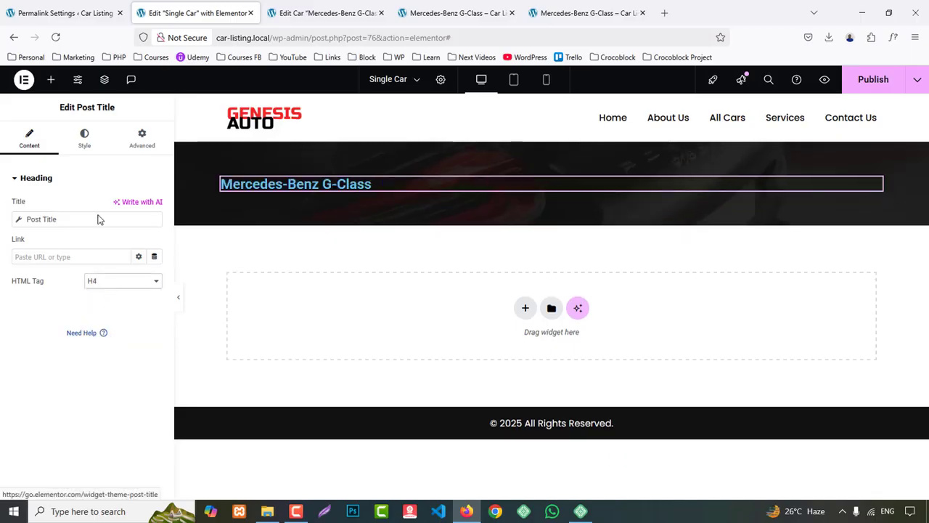
- Center-align the banner's post title and set its font family to Poppins
{"action": "left_click", "coordinate": [84, 138]}
{"action": "left_click", "coordinate": [124, 207]}
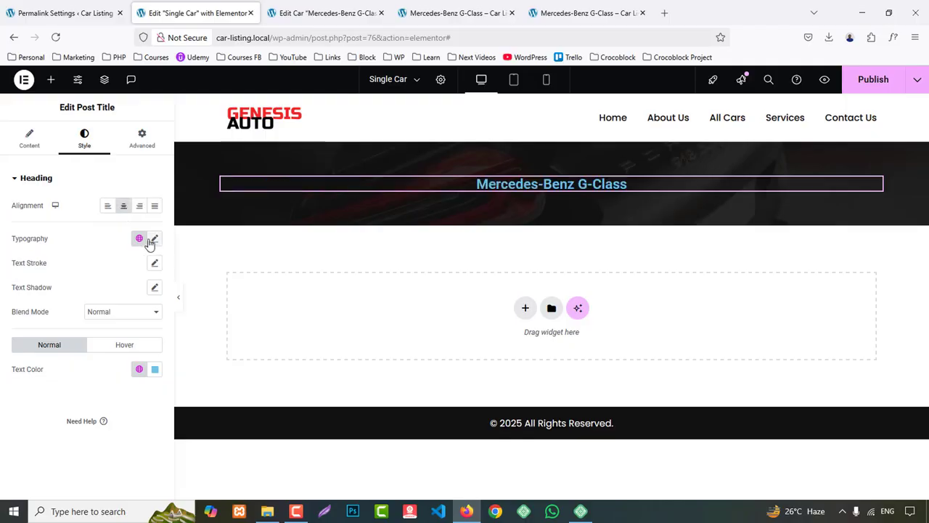
{"action": "left_click", "coordinate": [155, 238]}
{"action": "left_click", "coordinate": [155, 238]}
{"action": "left_click", "coordinate": [155, 238]}
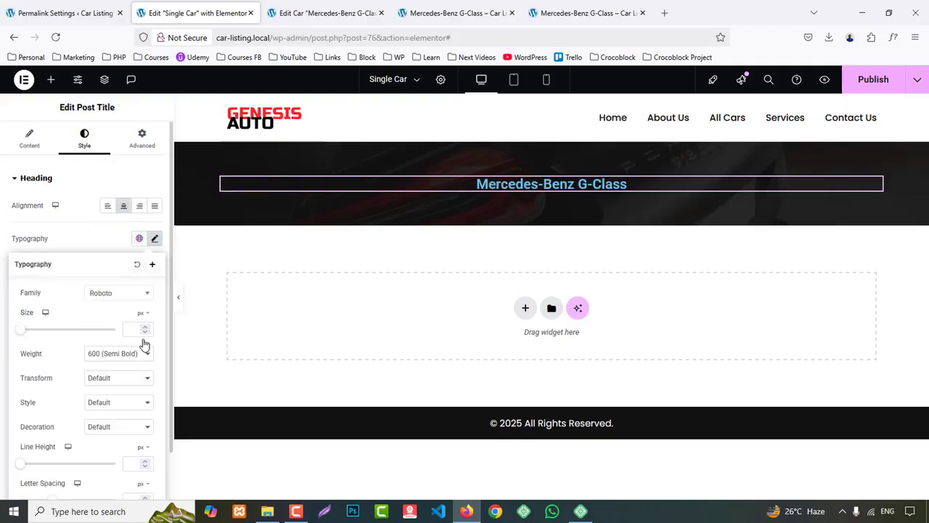
{"action": "left_click", "coordinate": [142, 292]}
{"action": "type", "text": "popp"}
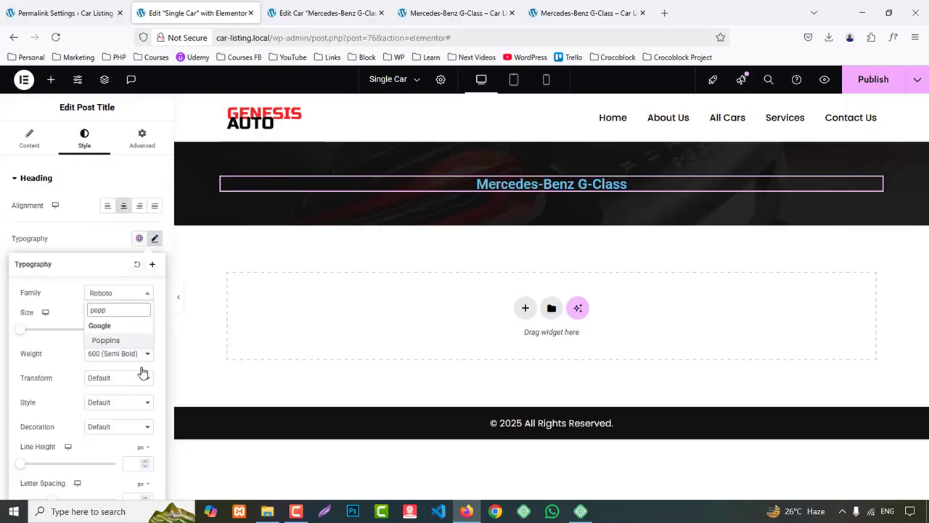
{"action": "left_click", "coordinate": [118, 339]}
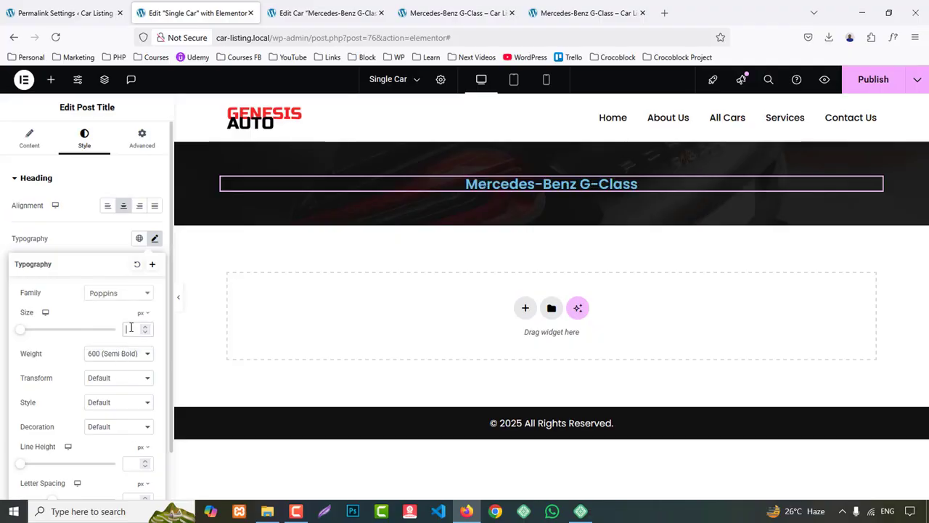
- Set the banner post title's font size to 35 px
{"action": "type", "text": "30"}
{"action": "key", "text": "Up"}
{"action": "key", "text": "Up"}
{"action": "key", "text": "Up"}
{"action": "key", "text": "Up"}
{"action": "key", "text": "Up"}
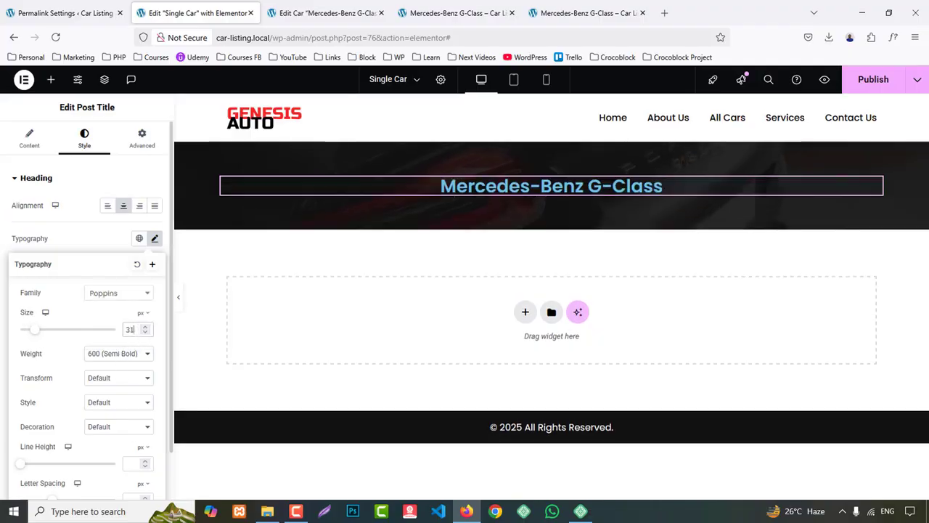
{"action": "left_click", "coordinate": [154, 239]}
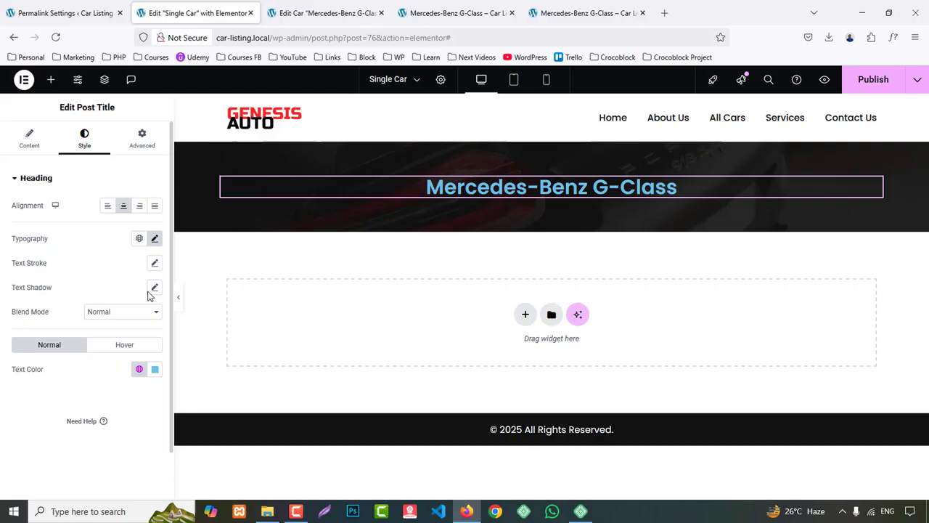
- Set the banner post title's text color to white (#FFFFFF) and publish the Single Car template
{"action": "left_click", "coordinate": [154, 370]}
{"action": "left_click_drag", "start_coordinate": [130, 291], "coordinate": [78, 207]}
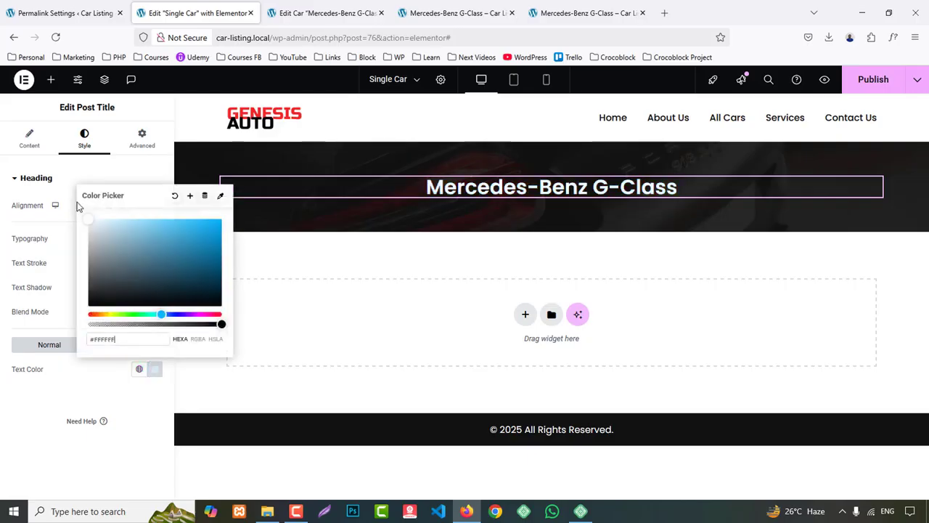
{"action": "left_click", "coordinate": [868, 80]}
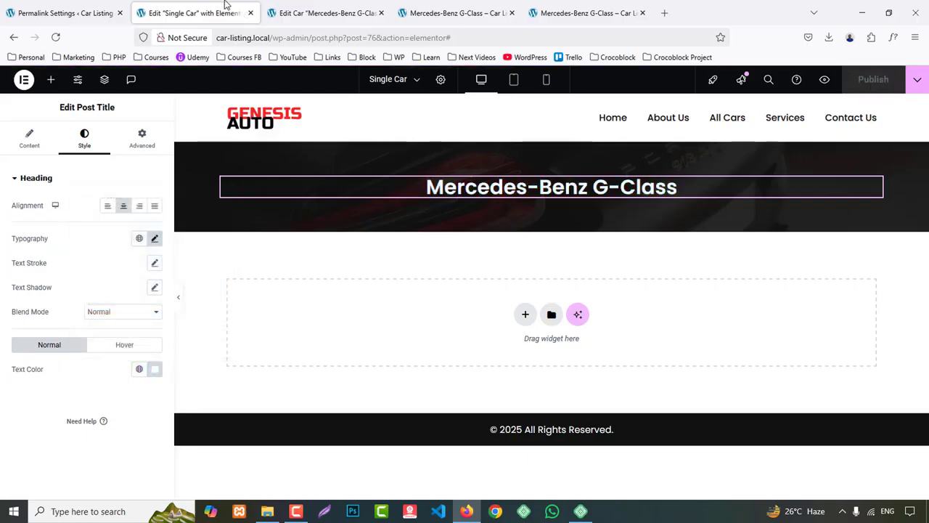
- Reload the live Mercedes-Benz G-Class page to check the banner, and view the demo site's car page for the layout below it
{"action": "left_click", "coordinate": [450, 14]}
{"action": "key", "text": "F5"}
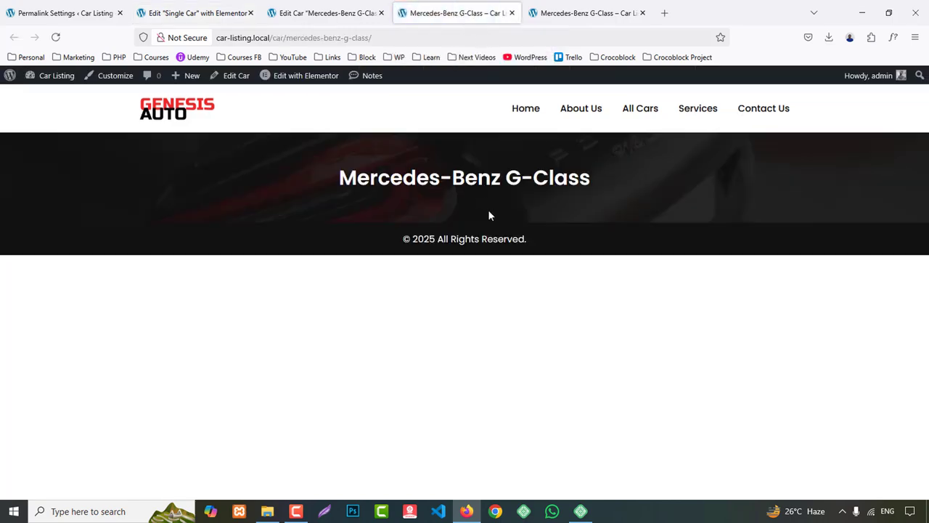
{"action": "left_click", "coordinate": [590, 19]}
{"action": "scroll", "coordinate": [747, 239], "scroll_direction": "down", "scroll_amount": 3}
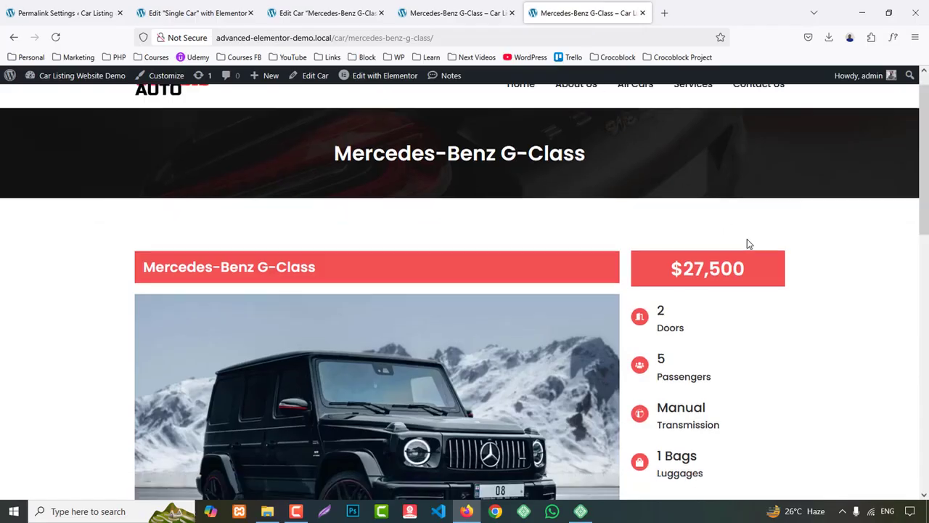
- Return to the Single Car template and add a Flexbox container with two equal columns below the banner
{"action": "left_click", "coordinate": [204, 17]}
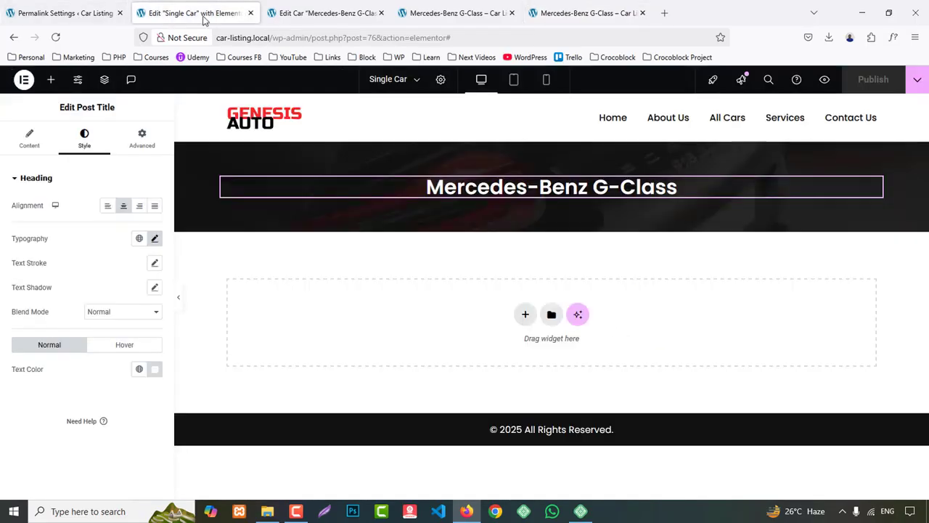
{"action": "left_click", "coordinate": [532, 318]}
{"action": "left_click", "coordinate": [516, 354]}
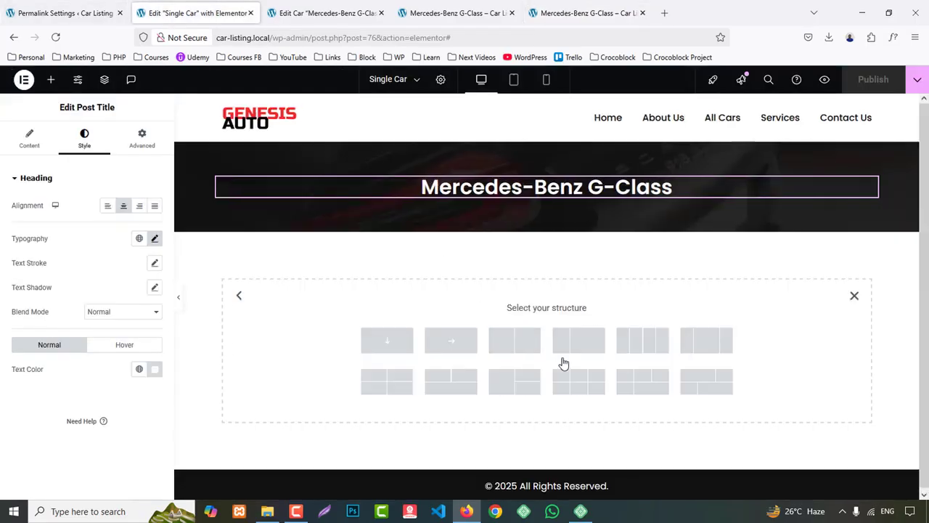
{"action": "left_click", "coordinate": [526, 352]}
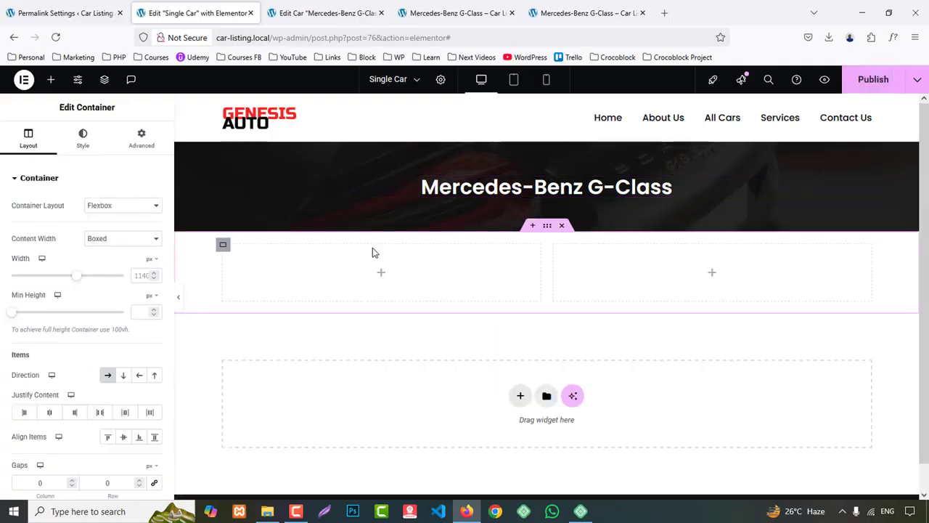
- Unlink the new two-column container's padding and set it to 80 px on the top and bottom
{"action": "left_click", "coordinate": [143, 139]}
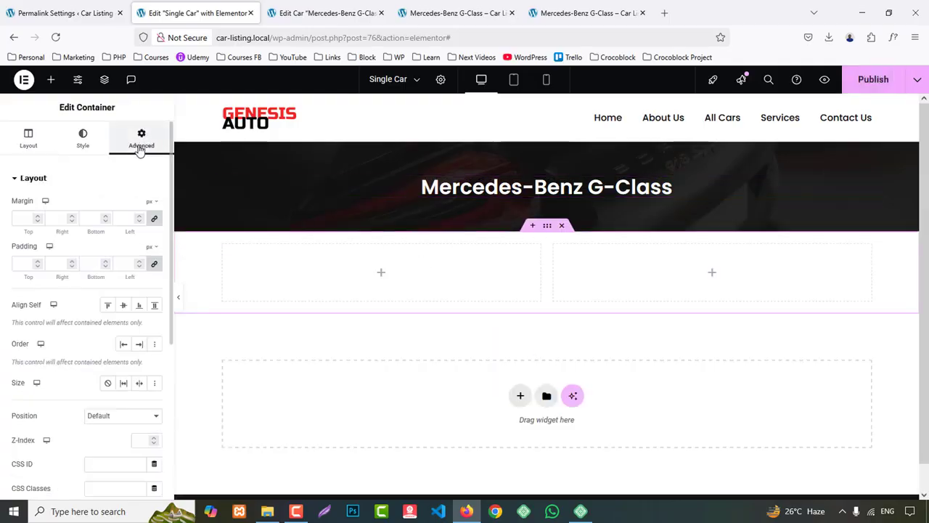
{"action": "left_click", "coordinate": [154, 265]}
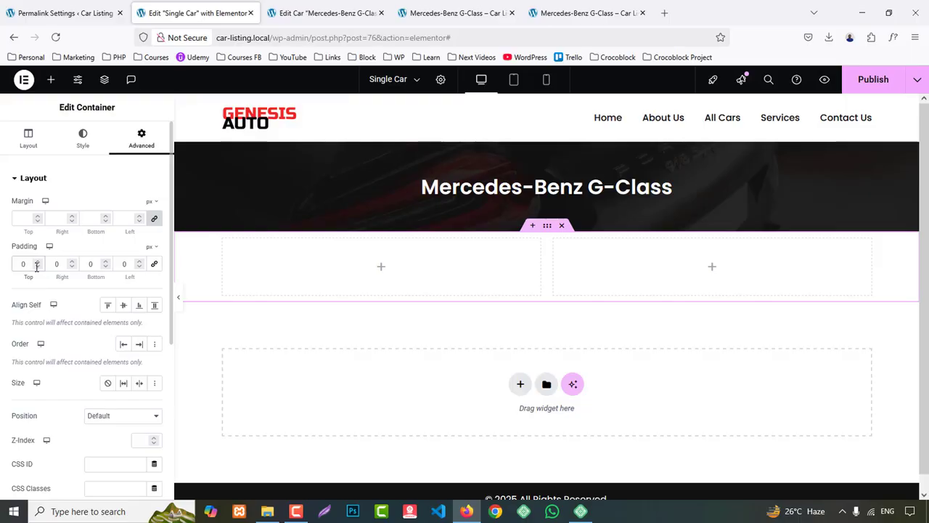
{"action": "type", "text": "8"}
{"action": "type", "text": "8"}
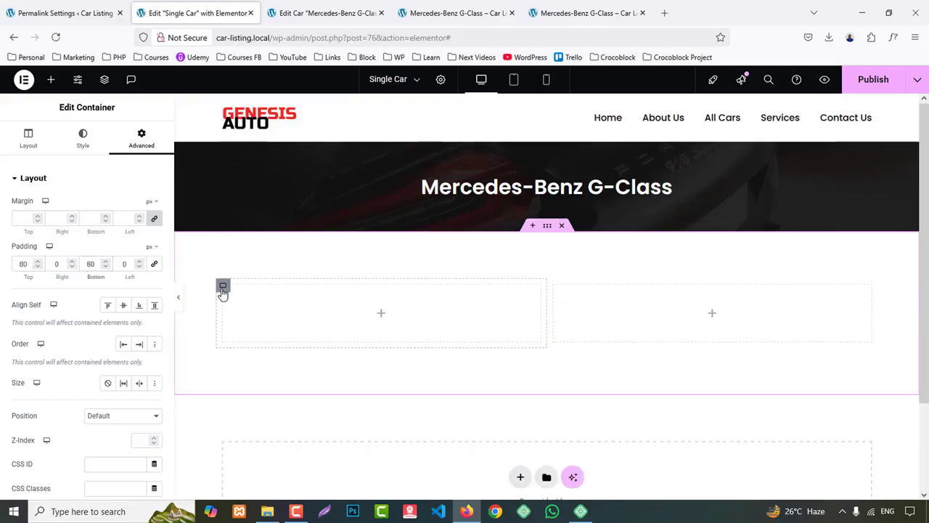
- Set the width of the first column to 75% and the second column to 25%
{"action": "left_click", "coordinate": [223, 287]}
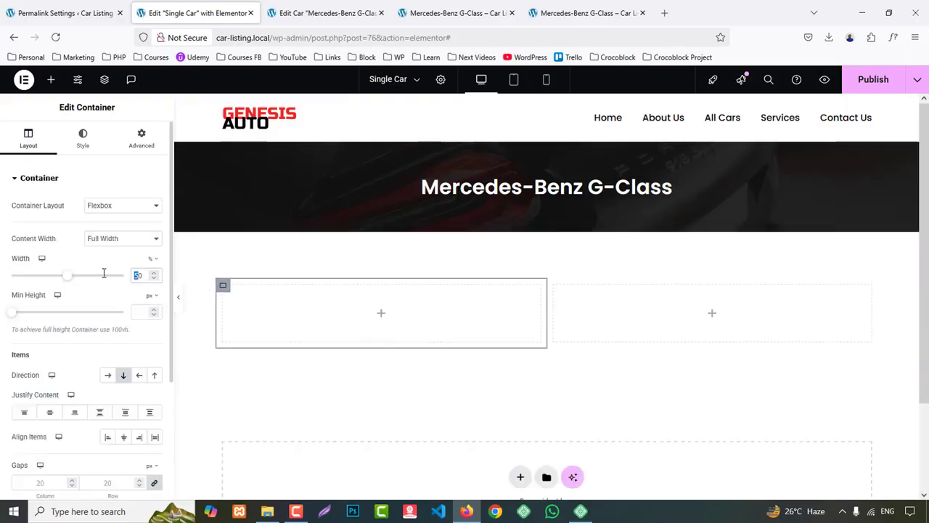
{"action": "type", "text": "75"}
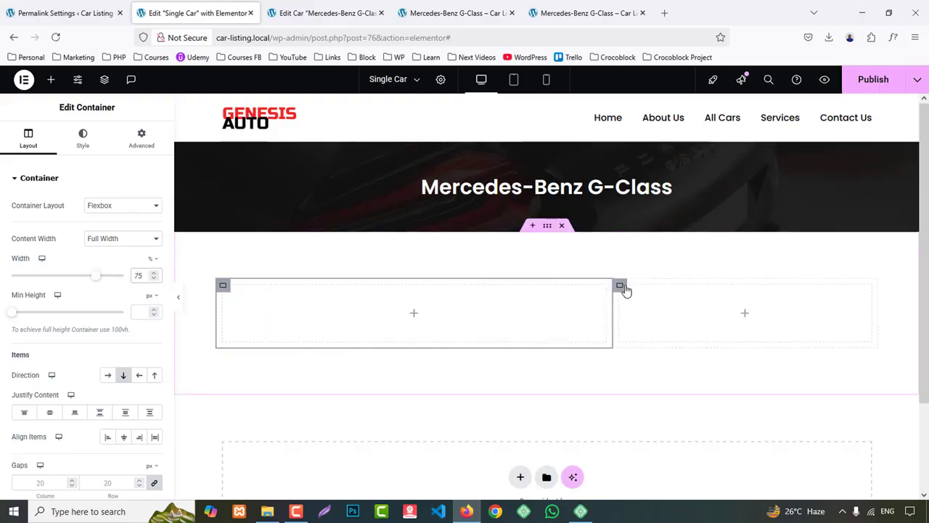
{"action": "left_click", "coordinate": [620, 285]}
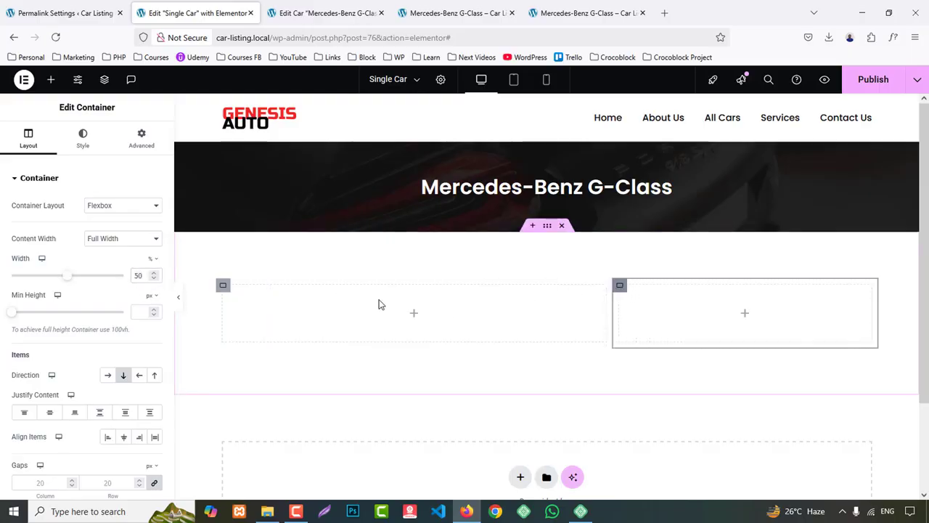
{"action": "double_click", "coordinate": [139, 275]}
{"action": "type", "text": "25"}
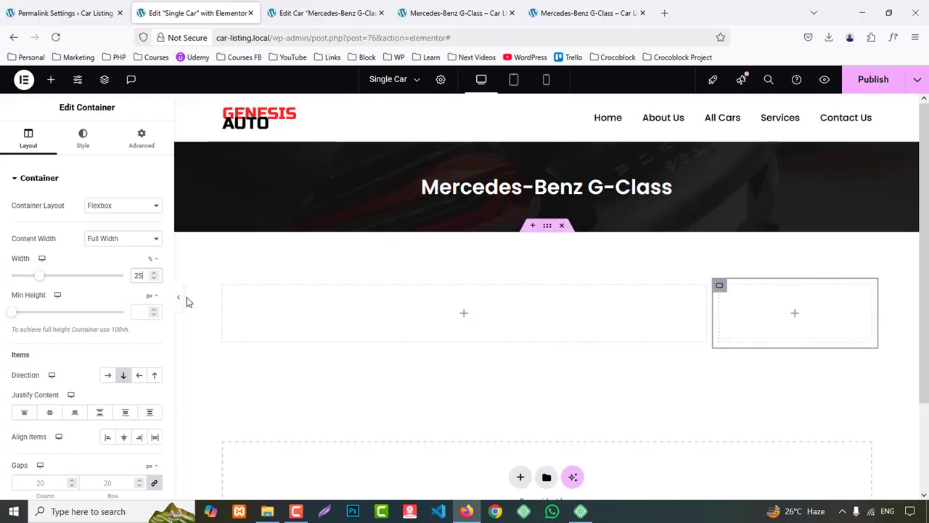
- Add a Post Title widget to the wider column and set its HTML tag to H4
{"action": "left_click", "coordinate": [51, 80]}
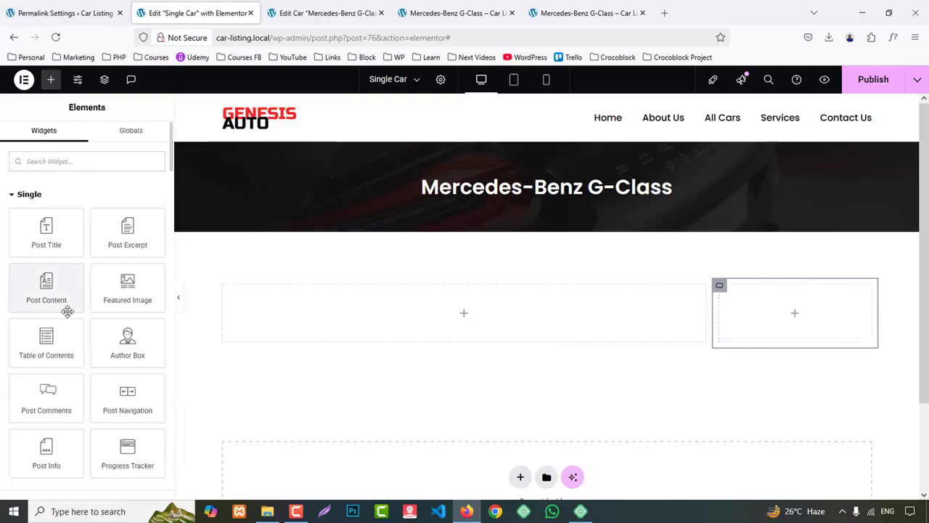
{"action": "left_click_drag", "start_coordinate": [64, 256], "coordinate": [469, 318]}
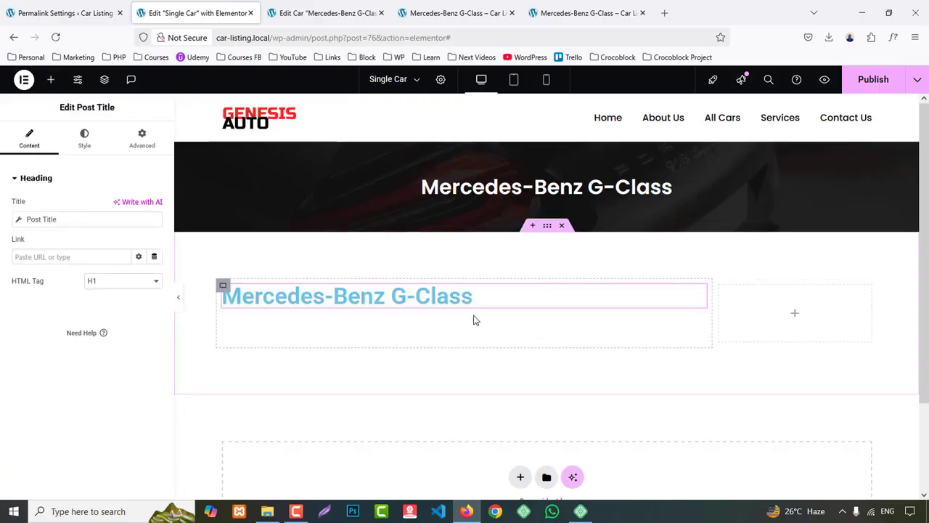
{"action": "left_click", "coordinate": [116, 281]}
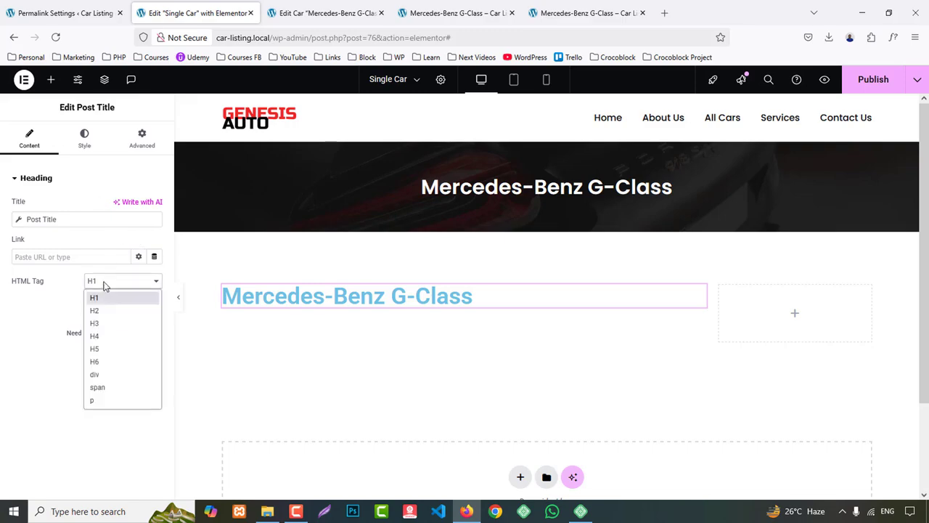
{"action": "left_click", "coordinate": [94, 334]}
- Sample the red background color of the title bar on the demo site's car page with the browser inspector's eyedropper
{"action": "left_click", "coordinate": [85, 140]}
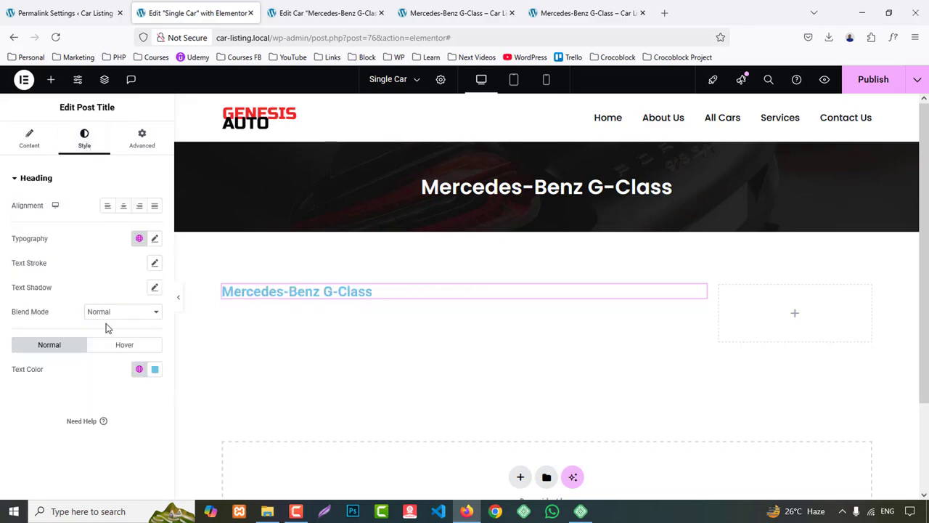
{"action": "left_click", "coordinate": [142, 138]}
{"action": "scroll", "coordinate": [92, 424], "scroll_direction": "down", "scroll_amount": 3}
{"action": "left_click", "coordinate": [584, 13]}
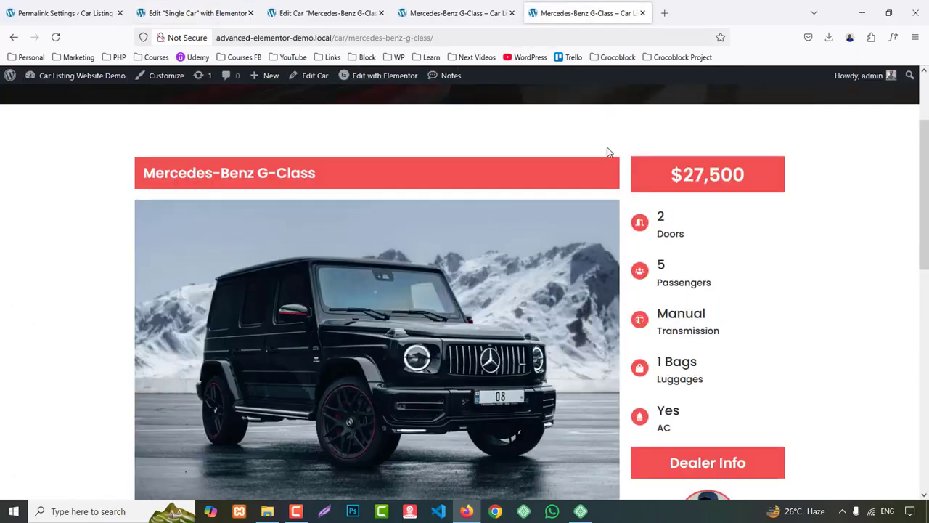
{"action": "right_click", "coordinate": [561, 175]}
{"action": "left_click", "coordinate": [587, 340]}
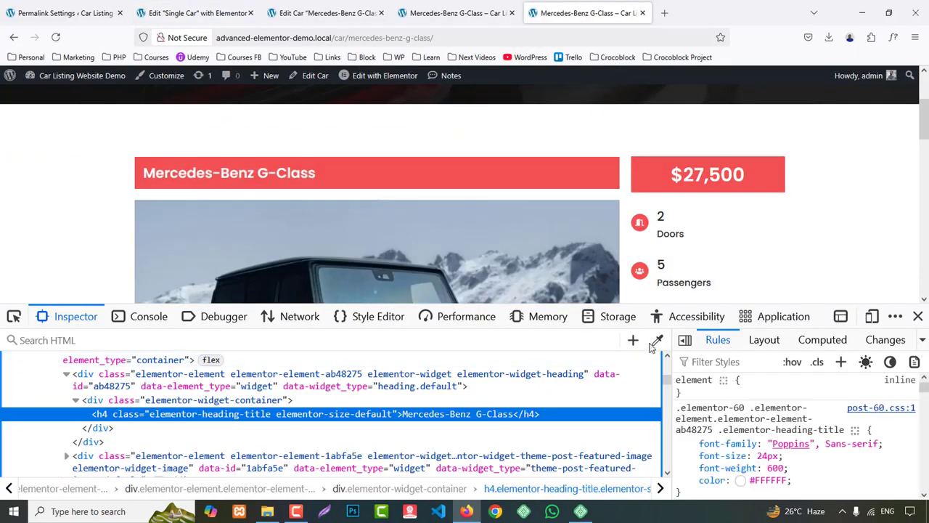
{"action": "left_click", "coordinate": [658, 340]}
{"action": "left_click", "coordinate": [565, 169]}
{"action": "left_click", "coordinate": [918, 317]}
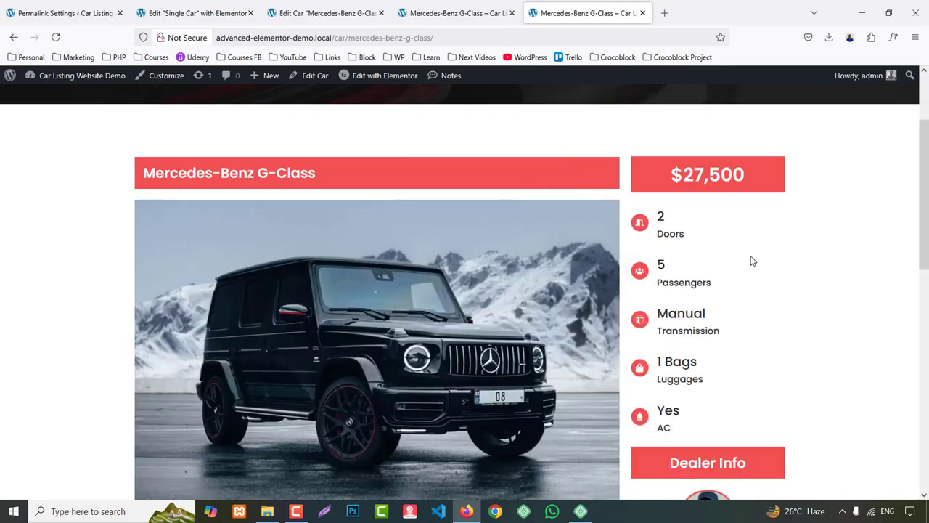
- Give the template's new Post Title a classic background in the sampled red and 15 px padding on all sides
{"action": "left_click", "coordinate": [195, 12]}
{"action": "scroll", "coordinate": [85, 259], "scroll_direction": "up", "scroll_amount": 3}
{"action": "scroll", "coordinate": [79, 352], "scroll_direction": "down", "scroll_amount": 10}
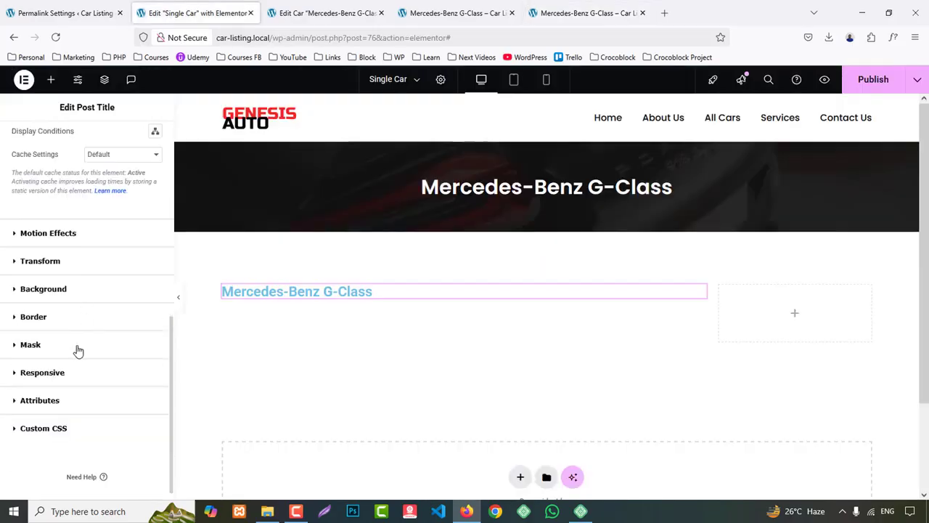
{"action": "left_click", "coordinate": [43, 289]}
{"action": "left_click", "coordinate": [139, 313]}
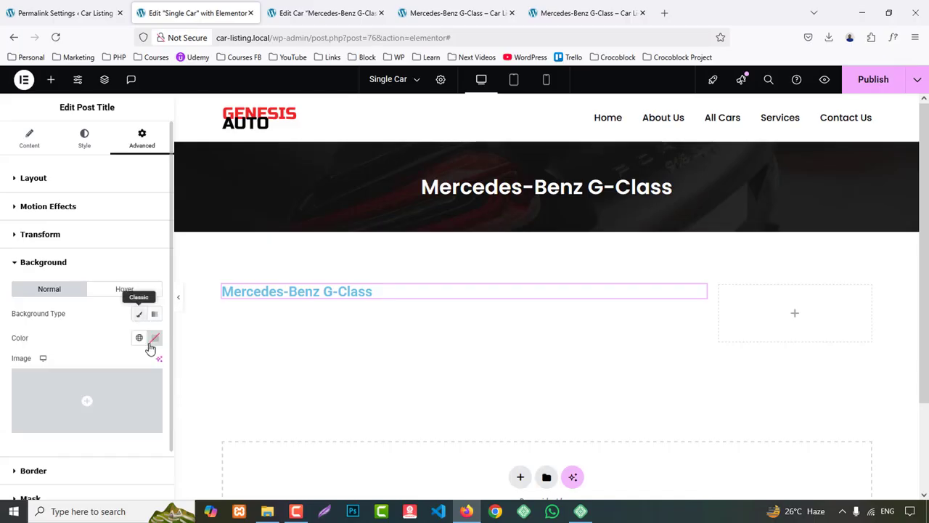
{"action": "left_click", "coordinate": [155, 338]}
{"action": "key", "text": "ctrl+v"}
{"action": "left_click", "coordinate": [2, 194]}
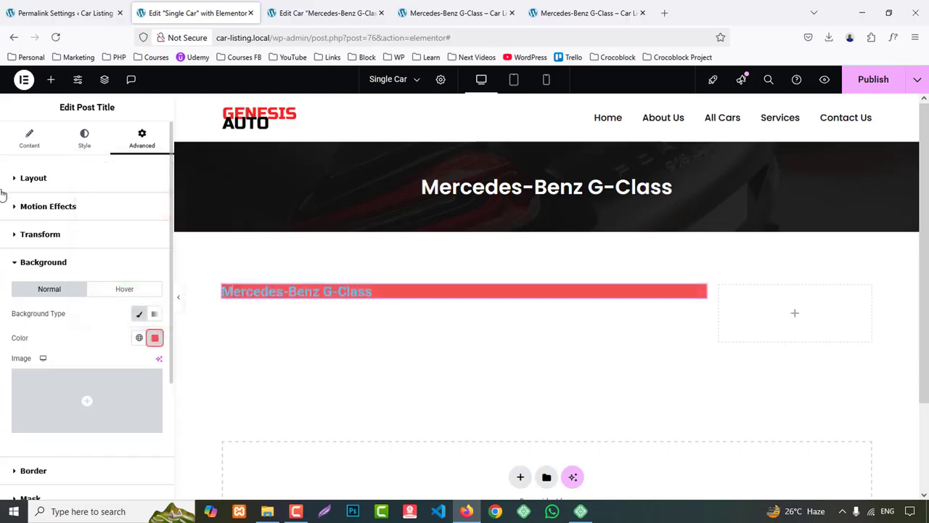
{"action": "left_click", "coordinate": [51, 182]}
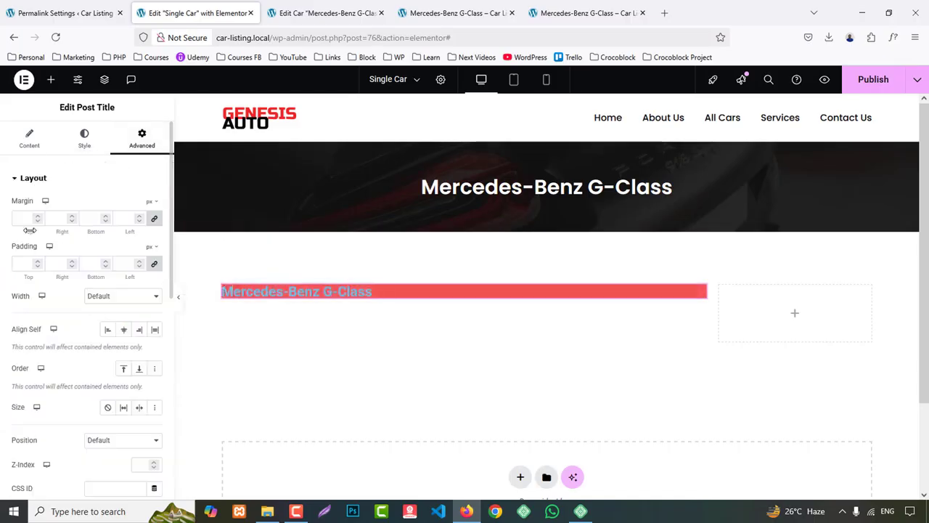
{"action": "type", "text": "15"}
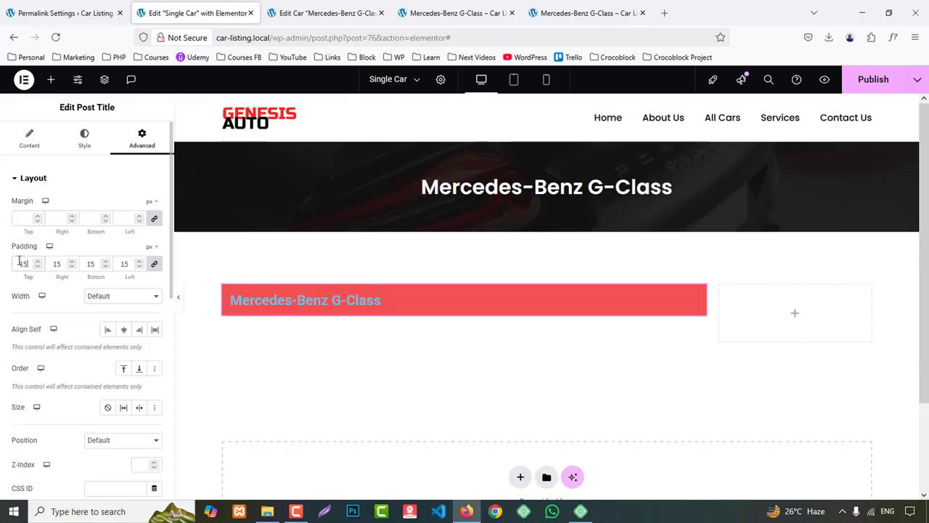
- Set the new Post Title's typography to the Poppins font family at 26 px
{"action": "left_click", "coordinate": [84, 138]}
{"action": "left_click", "coordinate": [154, 238]}
{"action": "left_click", "coordinate": [120, 293]}
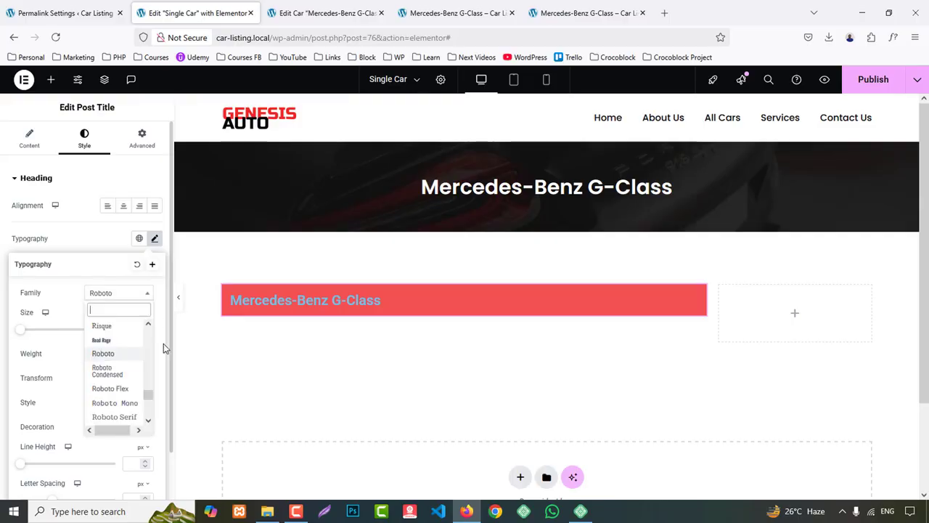
{"action": "type", "text": "popp"}
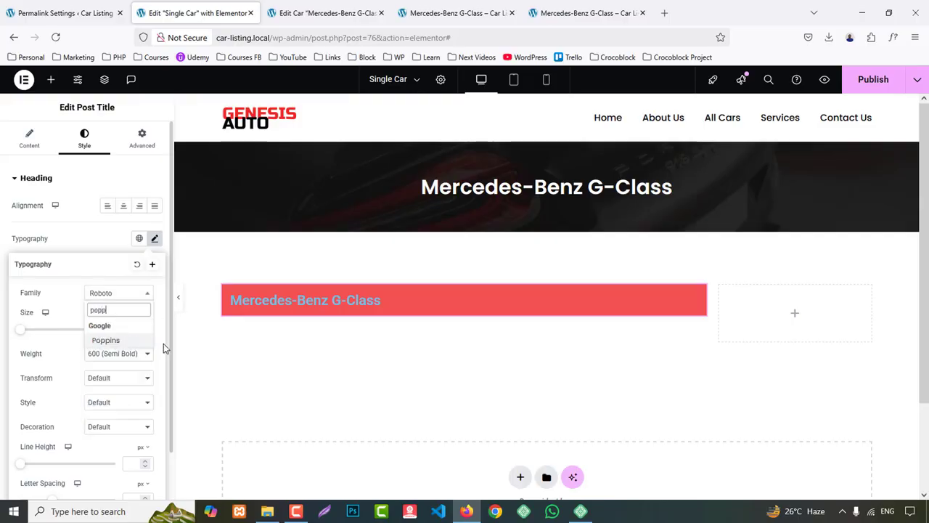
{"action": "left_click", "coordinate": [105, 340]}
{"action": "type", "text": "25"}
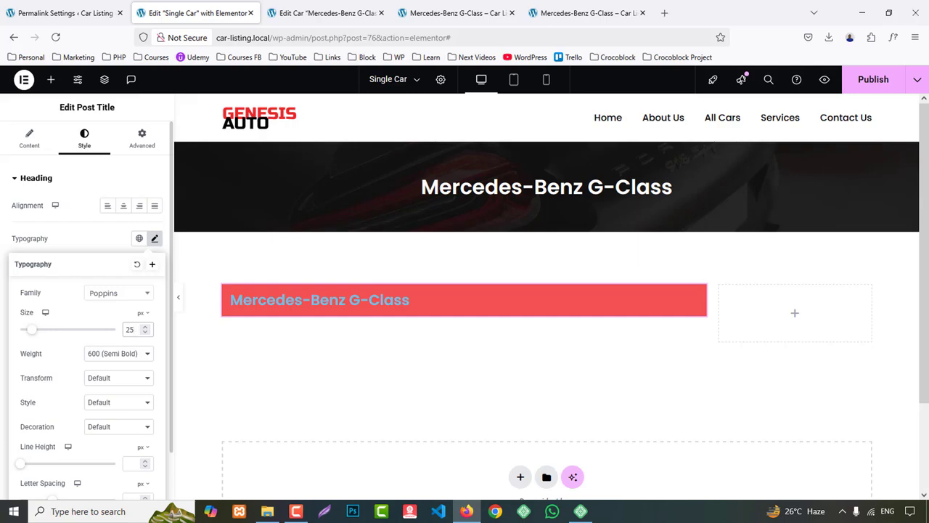
{"action": "key", "text": "Up"}
{"action": "left_click", "coordinate": [107, 241]}
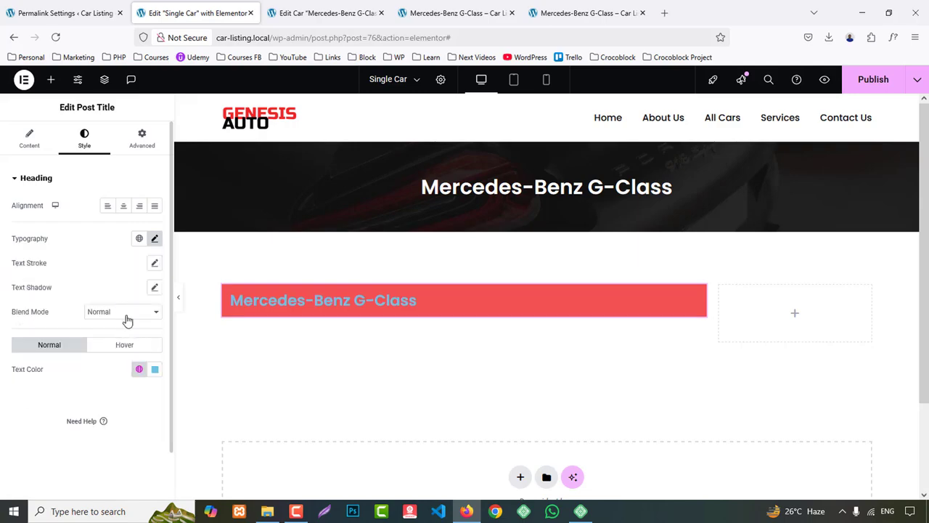
- Set the new Post Title's text color to #FFFFFF and check its font weight options
{"action": "left_click", "coordinate": [154, 371]}
{"action": "type", "text": "#FFFFFF"}
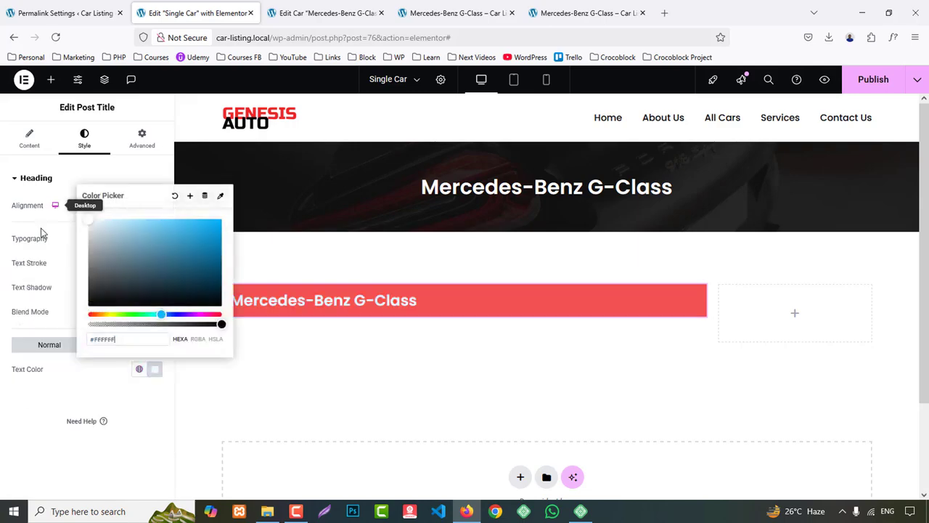
{"action": "left_click", "coordinate": [2, 414]}
{"action": "left_click", "coordinate": [154, 239]}
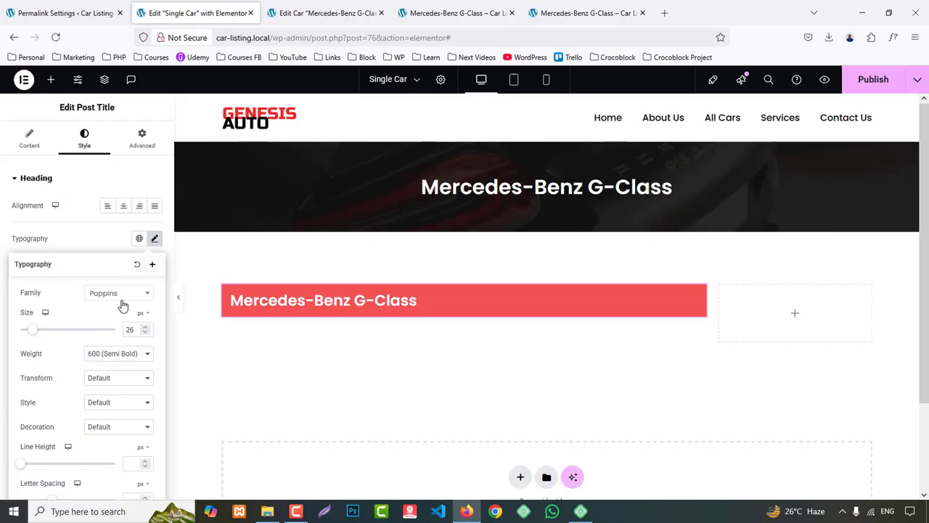
{"action": "left_click", "coordinate": [109, 356]}
{"action": "left_click", "coordinate": [108, 261]}
- Check the demo page, then add a Featured Image widget below the red title and set its width to 100%
{"action": "left_click", "coordinate": [584, 13]}
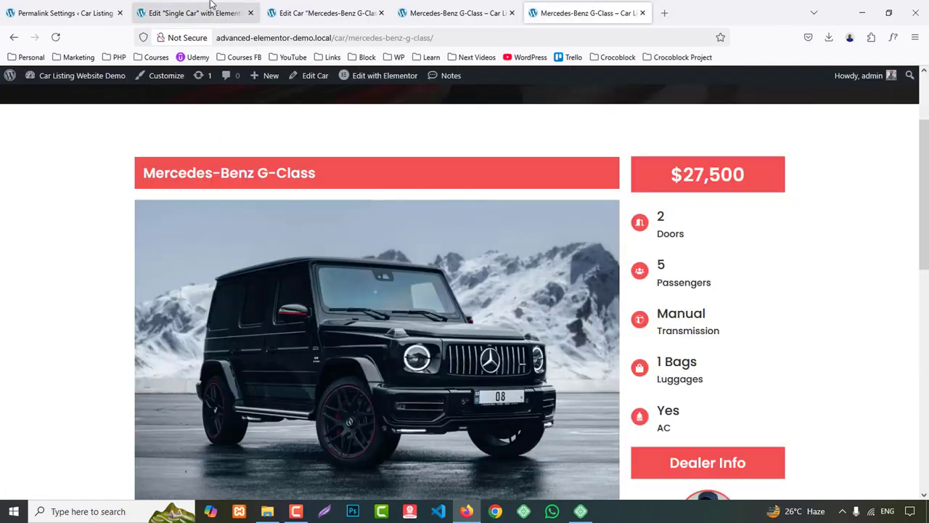
{"action": "left_click", "coordinate": [231, 6]}
{"action": "left_click", "coordinate": [51, 79]}
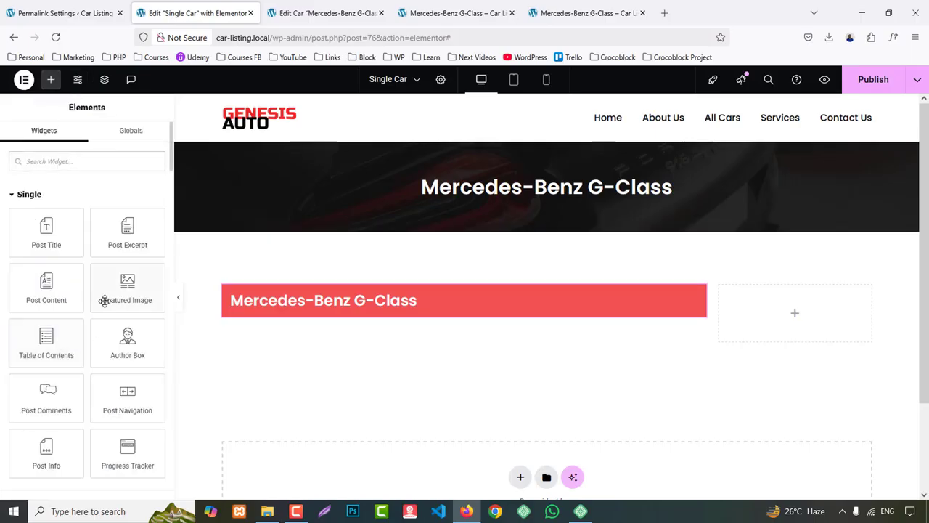
{"action": "left_click_drag", "start_coordinate": [119, 285], "coordinate": [510, 316]}
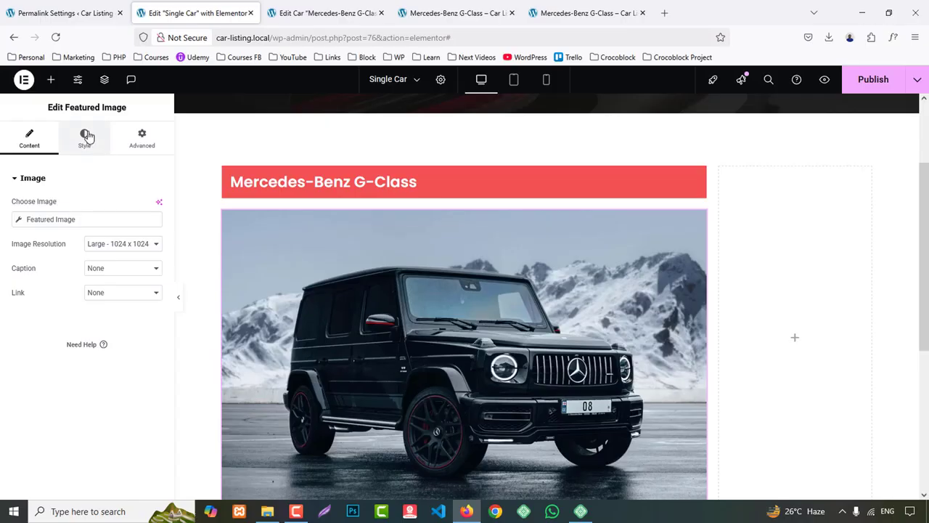
{"action": "left_click", "coordinate": [84, 142]}
{"action": "left_click_drag", "start_coordinate": [11, 247], "coordinate": [123, 244]}
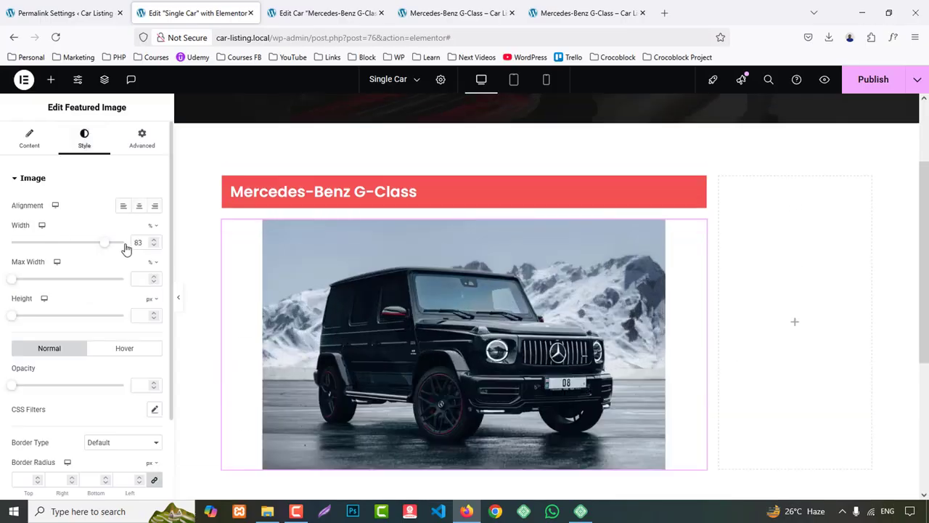
{"action": "scroll", "coordinate": [281, 271], "scroll_direction": "down", "scroll_amount": 2}
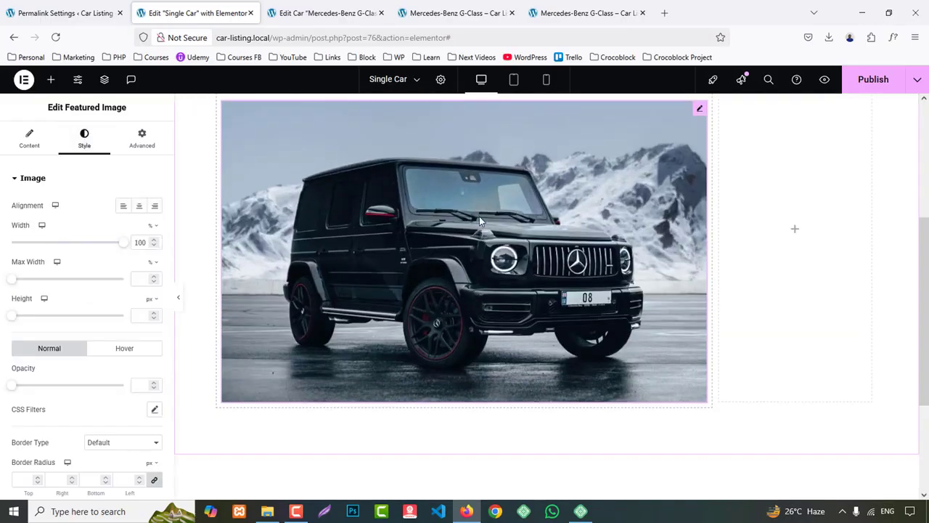
- Check the demo's sections below the photo, then copy the red Post Title and paste three copies under the Featured Image
{"action": "left_click", "coordinate": [584, 12]}
{"action": "scroll", "coordinate": [385, 294], "scroll_direction": "down", "scroll_amount": 3}
{"action": "left_click", "coordinate": [195, 12]}
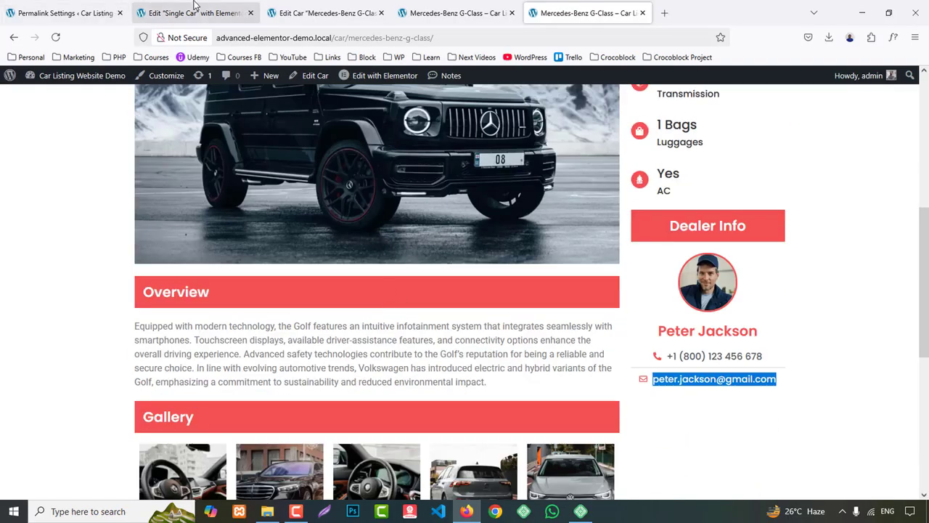
{"action": "scroll", "coordinate": [441, 358], "scroll_direction": "up", "scroll_amount": 3}
{"action": "right_click", "coordinate": [343, 245]}
{"action": "key", "text": "Escape"}
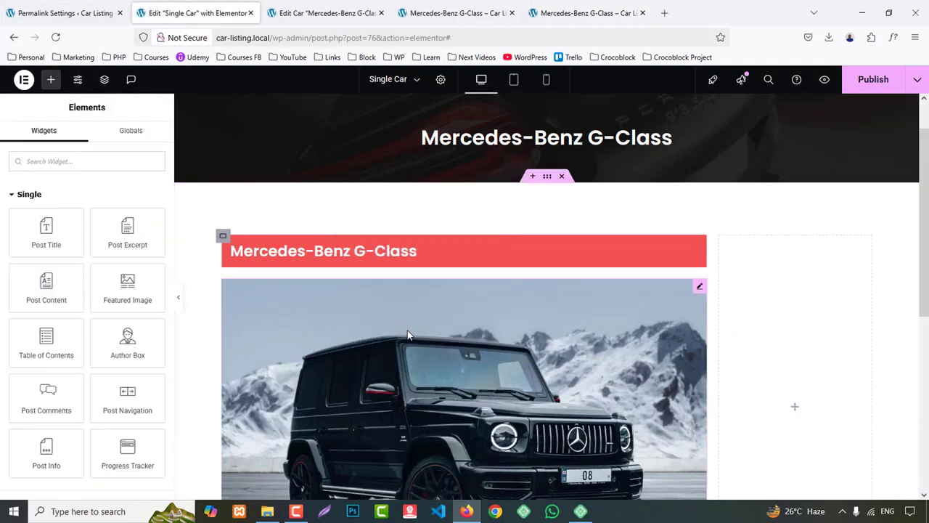
{"action": "scroll", "coordinate": [379, 290], "scroll_direction": "down", "scroll_amount": 3}
{"action": "right_click", "coordinate": [380, 291]}
{"action": "left_click", "coordinate": [401, 307]}
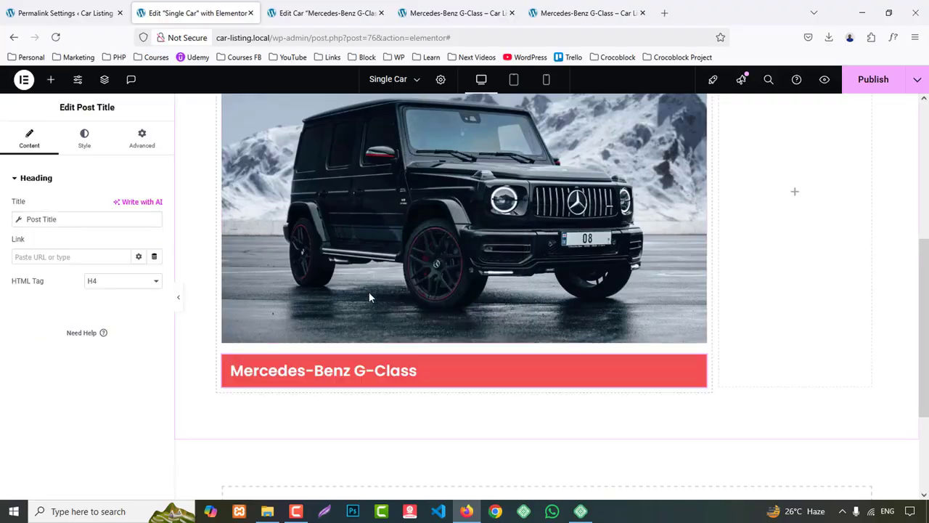
{"action": "right_click", "coordinate": [394, 305]}
{"action": "left_click", "coordinate": [395, 306]}
{"action": "right_click", "coordinate": [394, 305]}
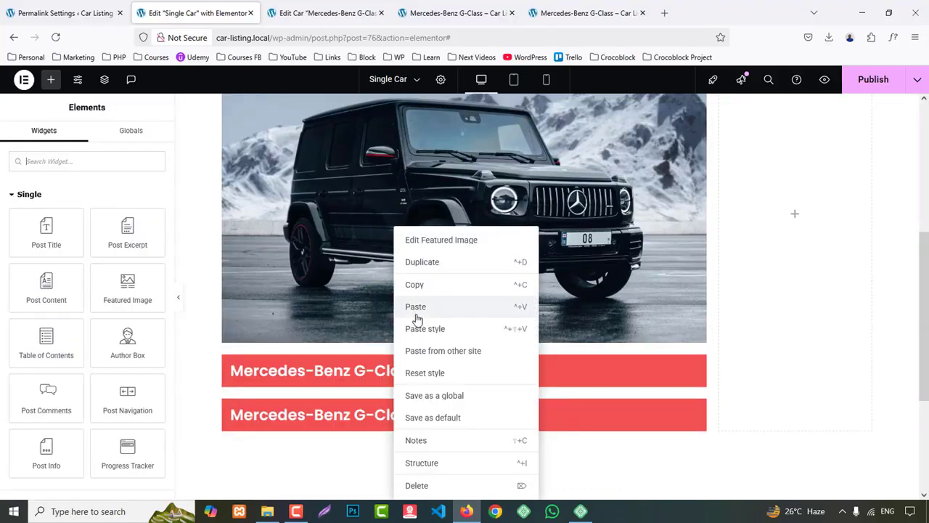
{"action": "left_click", "coordinate": [416, 310]}
- Try to edit the dynamic title text of the first pasted Post Title
{"action": "scroll", "coordinate": [451, 313], "scroll_direction": "down", "scroll_amount": 2}
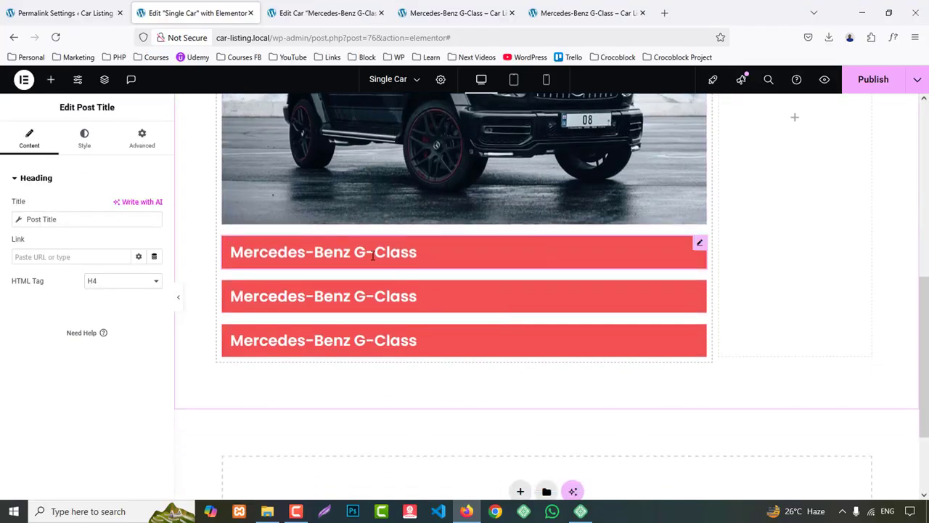
{"action": "left_click", "coordinate": [25, 221]}
{"action": "left_click", "coordinate": [52, 220]}
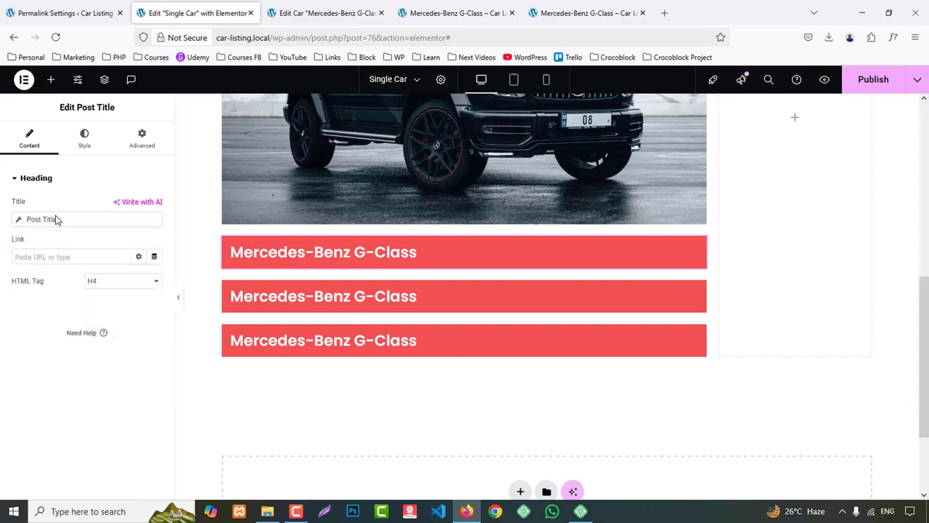
{"action": "left_click", "coordinate": [21, 221]}
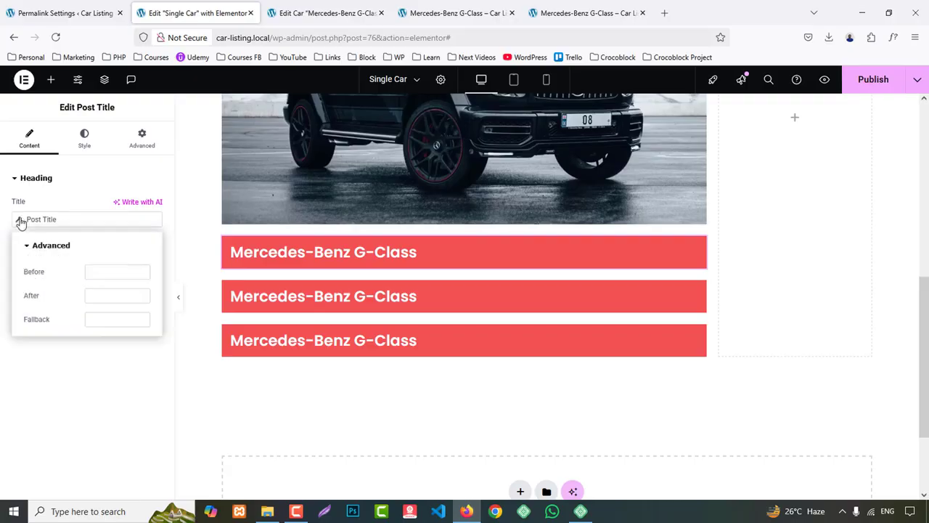
{"action": "double_click", "coordinate": [142, 223]}
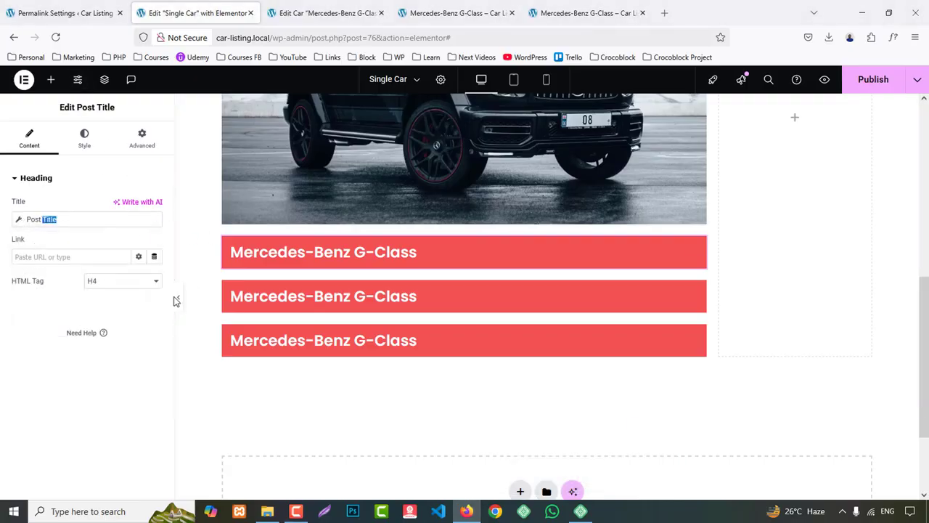
- Add a Heading widget directly below the first pasted Post Title in the wider column
{"action": "left_click", "coordinate": [48, 82]}
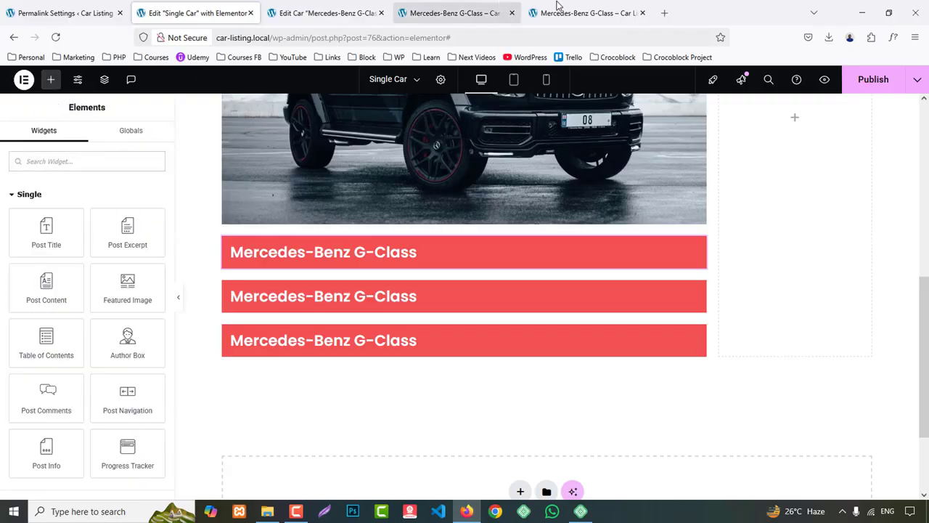
{"action": "left_click", "coordinate": [443, 12]}
{"action": "scroll", "coordinate": [324, 291], "scroll_direction": "up", "scroll_amount": 2}
{"action": "left_click", "coordinate": [192, 12]}
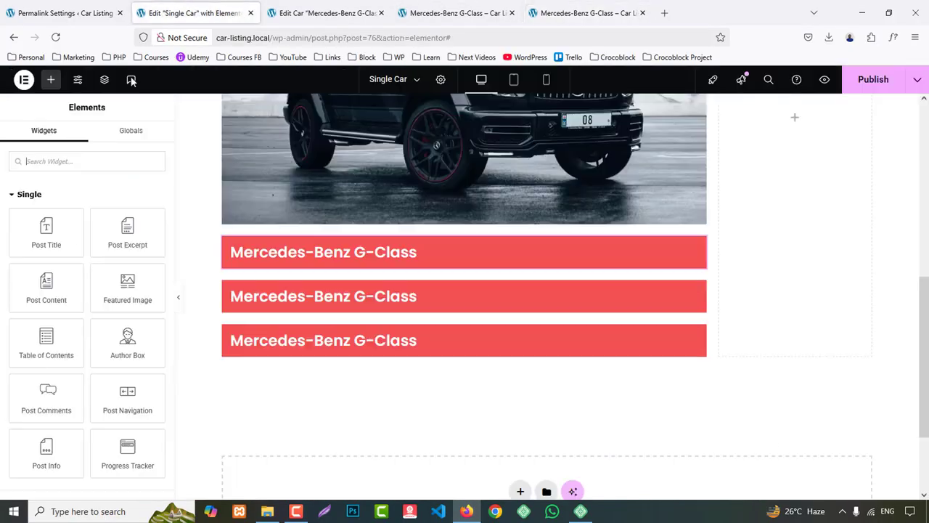
{"action": "scroll", "coordinate": [70, 384], "scroll_direction": "down", "scroll_amount": 3}
{"action": "left_click_drag", "start_coordinate": [46, 450], "coordinate": [370, 260]}
- Delete the two red Post Title copies below the new heading
{"action": "right_click", "coordinate": [292, 210]}
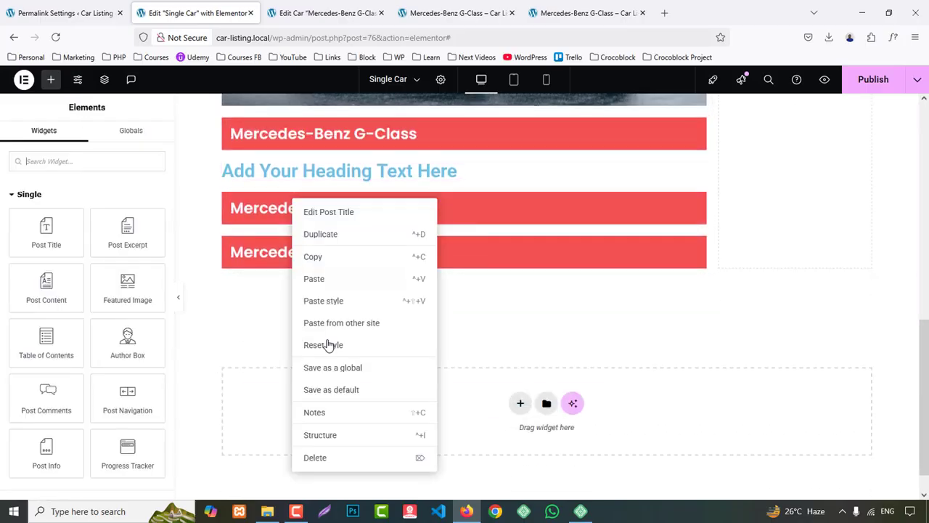
{"action": "left_click", "coordinate": [332, 458]}
{"action": "right_click", "coordinate": [314, 228]}
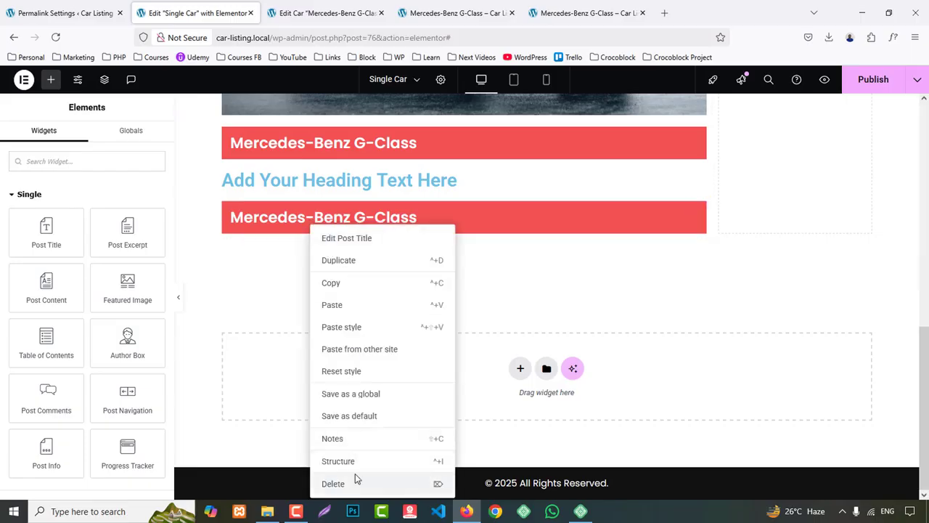
{"action": "left_click", "coordinate": [355, 483]}
- Apply the remaining pasted Post Title's style to the new heading, then delete that Post Title below the image
{"action": "right_click", "coordinate": [340, 199]}
{"action": "left_click", "coordinate": [352, 251]}
{"action": "right_click", "coordinate": [298, 228]}
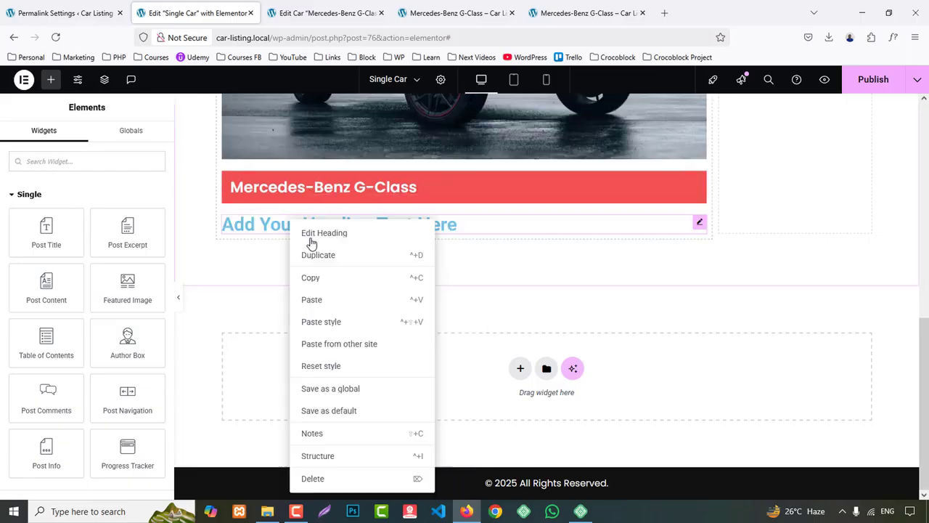
{"action": "left_click", "coordinate": [330, 324]}
{"action": "right_click", "coordinate": [345, 192]}
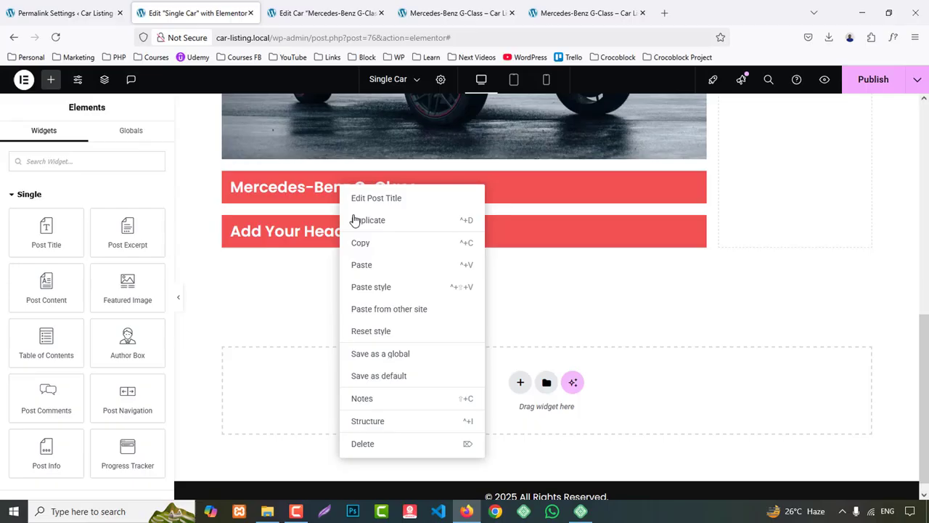
{"action": "left_click", "coordinate": [375, 439]}
- Change the red heading's text to "Overview"
{"action": "left_click", "coordinate": [305, 218]}
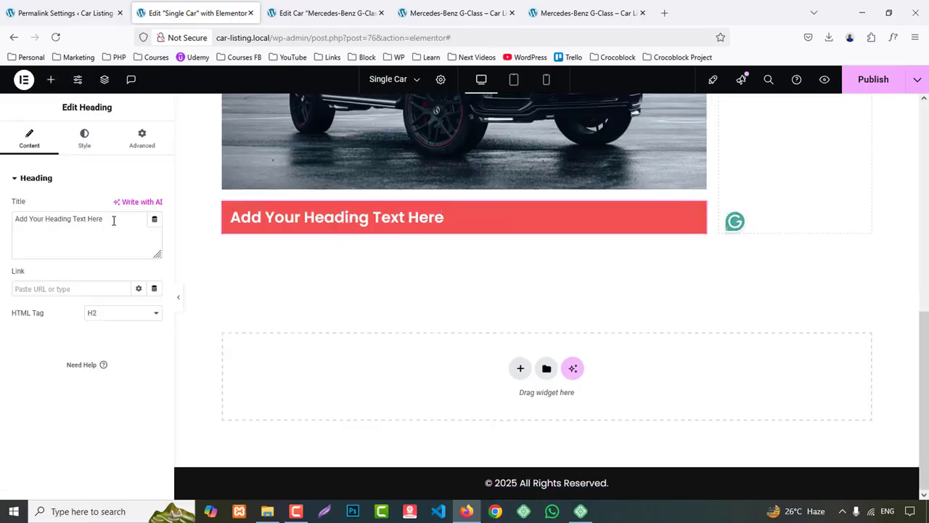
{"action": "left_click_drag", "start_coordinate": [113, 221], "coordinate": [38, 202]}
{"action": "type", "text": "Overview"}
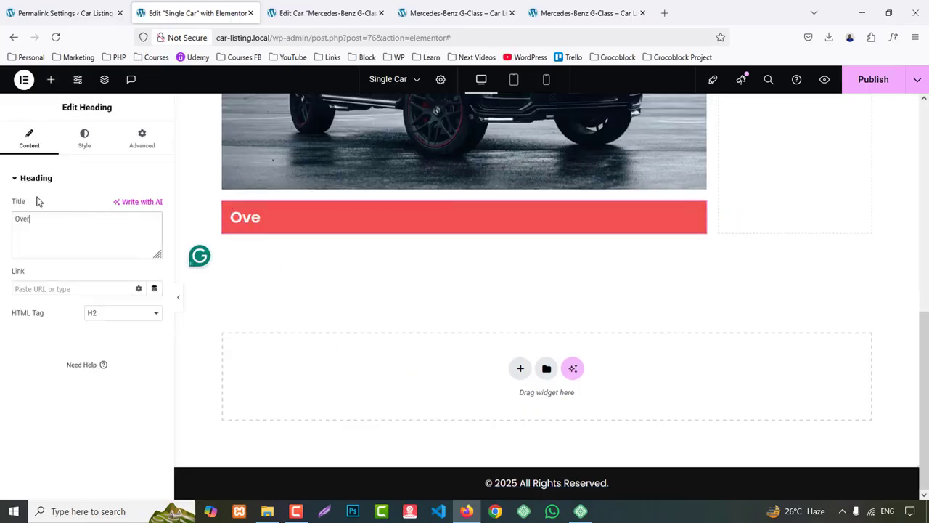
- Duplicate the Overview heading twice below itself and retitle the copies "Gallery" and "Map"
{"action": "right_click", "coordinate": [263, 218]}
{"action": "left_click", "coordinate": [301, 247]}
{"action": "left_click_drag", "start_coordinate": [27, 244], "coordinate": [3, 223]}
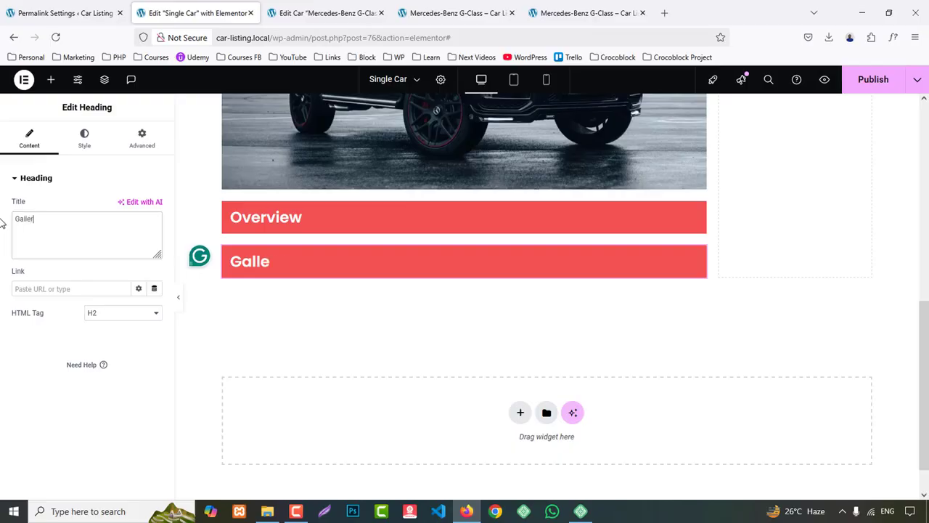
{"action": "right_click", "coordinate": [276, 261]}
{"action": "left_click", "coordinate": [303, 264]}
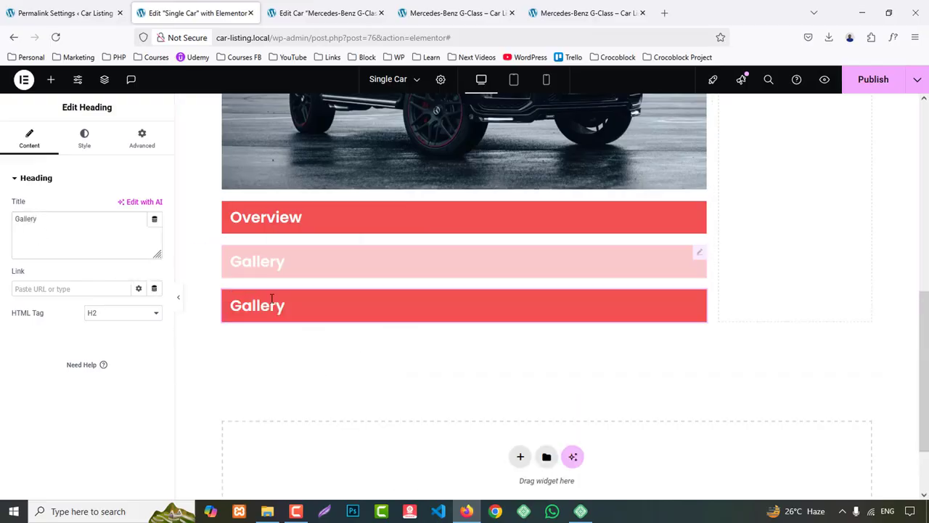
{"action": "left_click_drag", "start_coordinate": [41, 218], "coordinate": [1, 219]}
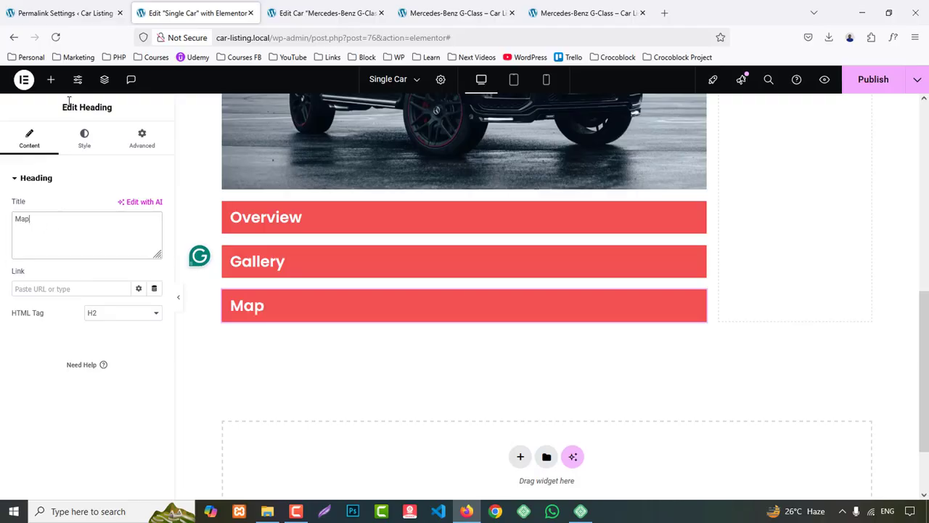
- Reduce the Overview heading's font size to 20 px
{"action": "scroll", "coordinate": [315, 256], "scroll_direction": "up", "scroll_amount": 5}
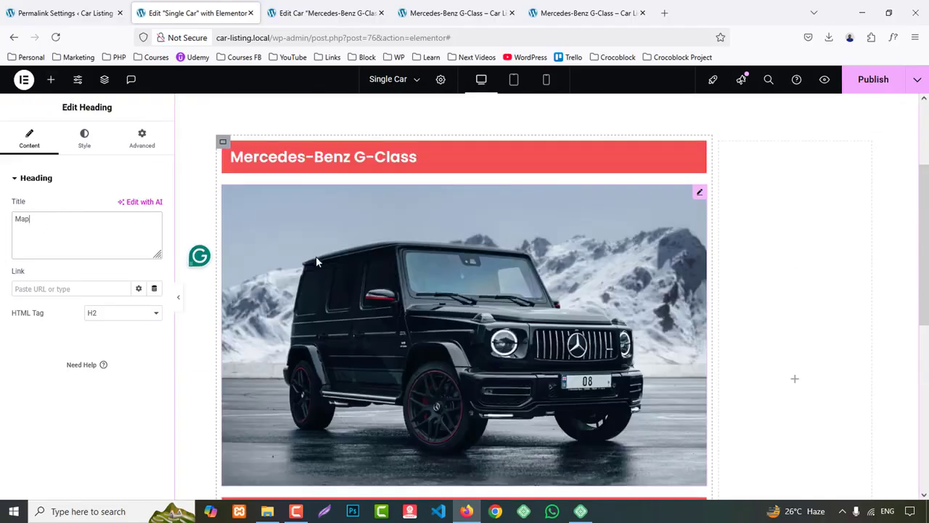
{"action": "scroll", "coordinate": [315, 261], "scroll_direction": "down", "scroll_amount": 4}
{"action": "left_click", "coordinate": [288, 272]}
{"action": "left_click", "coordinate": [84, 136]}
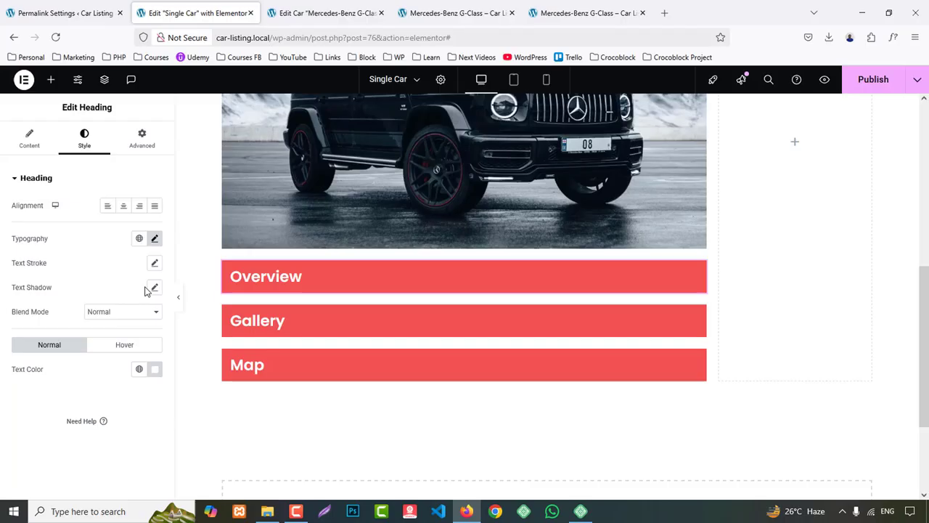
{"action": "left_click", "coordinate": [151, 240]}
{"action": "left_click", "coordinate": [145, 333]}
{"action": "left_click", "coordinate": [145, 333]}
{"action": "left_click", "coordinate": [145, 332]}
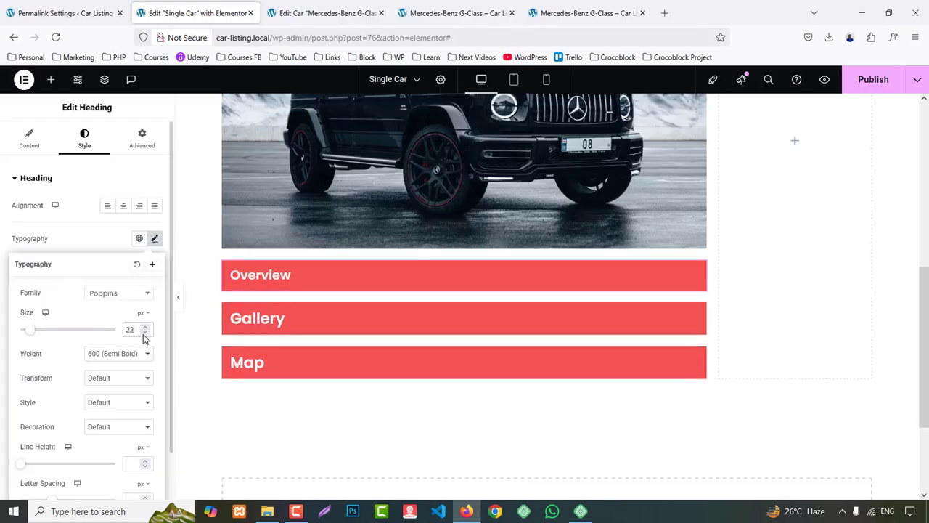
{"action": "left_click", "coordinate": [144, 333]}
{"action": "left_click", "coordinate": [144, 333]}
- Copy the Overview heading's style onto the Gallery and Map headings
{"action": "right_click", "coordinate": [260, 275]}
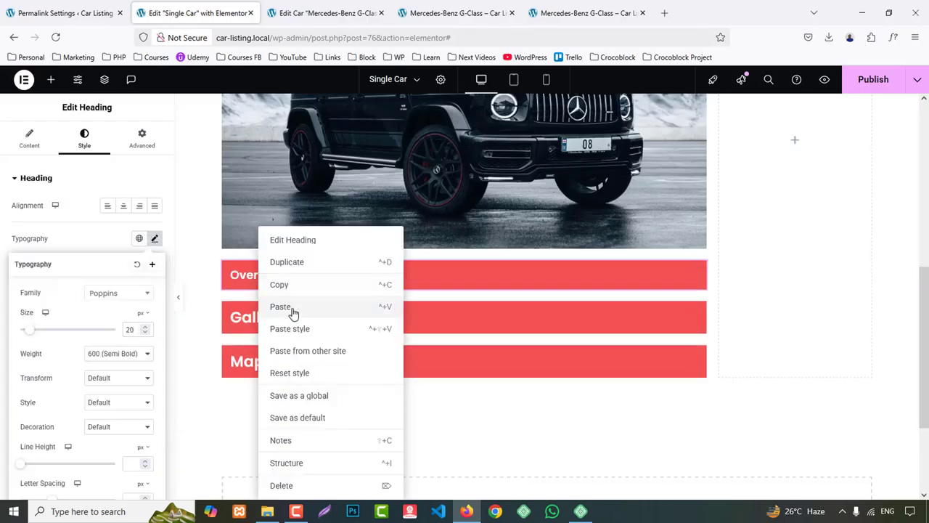
{"action": "left_click", "coordinate": [286, 284]}
{"action": "right_click", "coordinate": [261, 316]}
{"action": "left_click", "coordinate": [291, 329]}
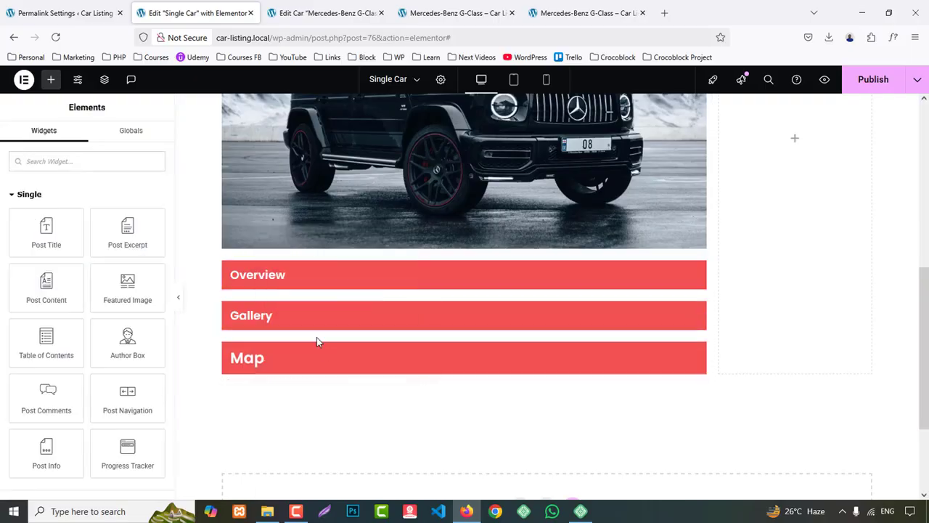
{"action": "scroll", "coordinate": [317, 341], "scroll_direction": "down", "scroll_amount": 3}
{"action": "right_click", "coordinate": [255, 236]}
{"action": "left_click", "coordinate": [284, 328]}
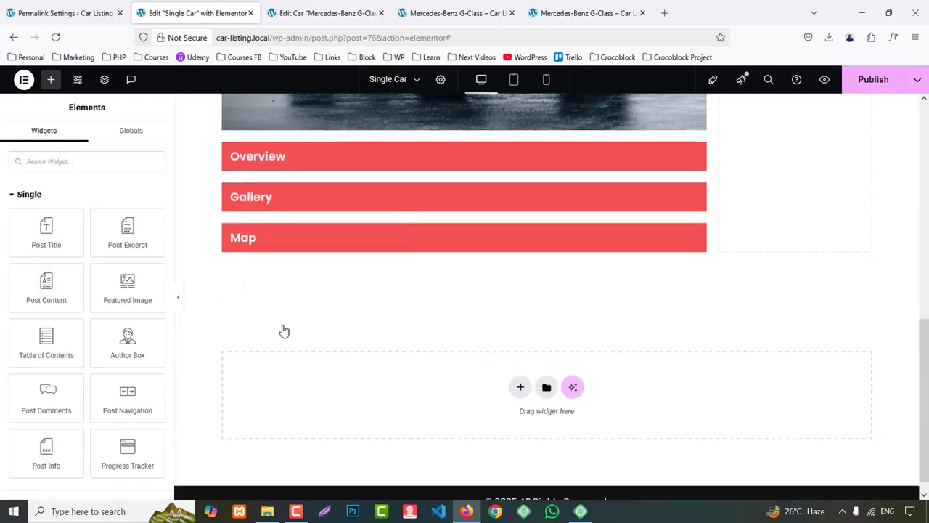
- Add a Text Editor widget below the Overview heading and link its content to the ACF Description field
{"action": "scroll", "coordinate": [104, 300], "scroll_direction": "down", "scroll_amount": 5}
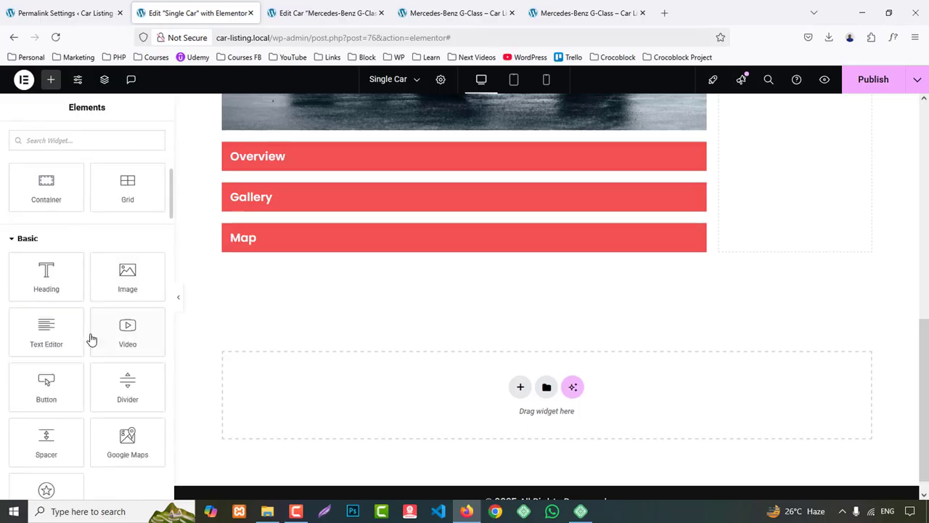
{"action": "left_click_drag", "start_coordinate": [56, 341], "coordinate": [291, 166]}
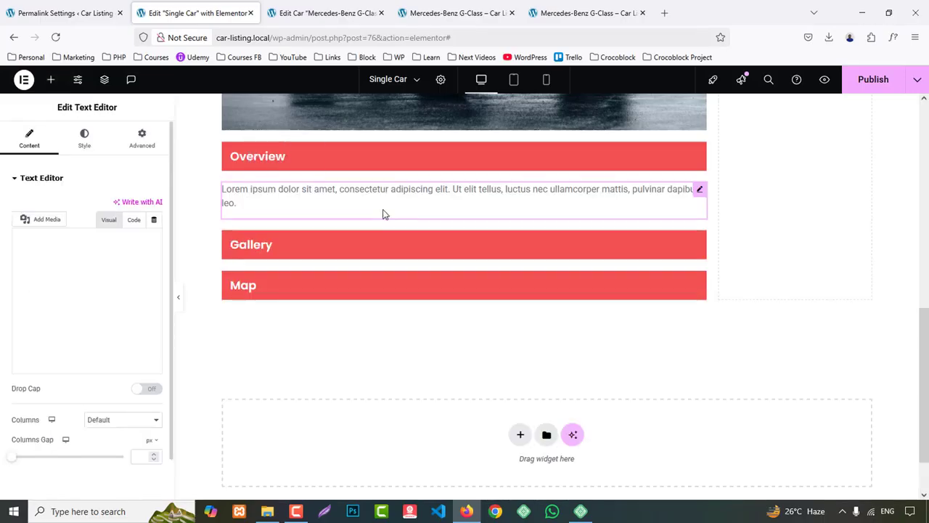
{"action": "left_click", "coordinate": [150, 225]}
{"action": "scroll", "coordinate": [85, 383], "scroll_direction": "down", "scroll_amount": 5}
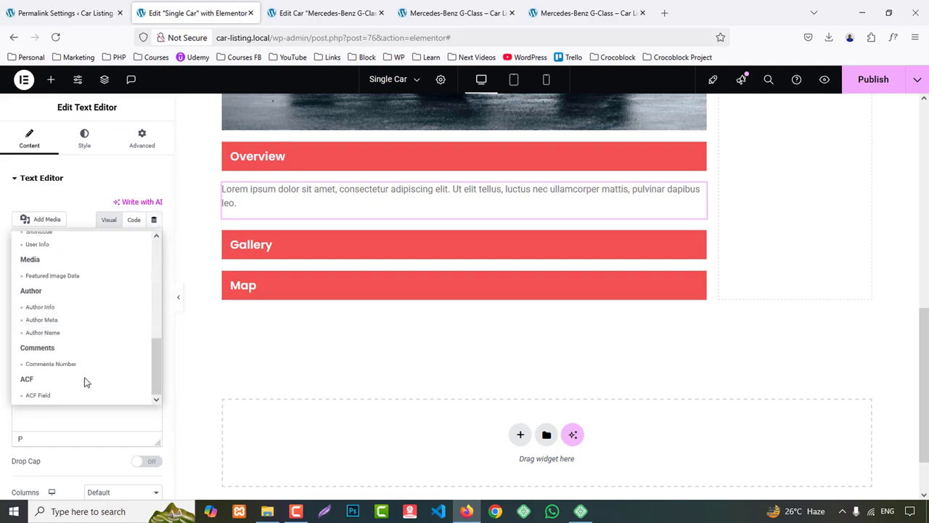
{"action": "left_click", "coordinate": [58, 396]}
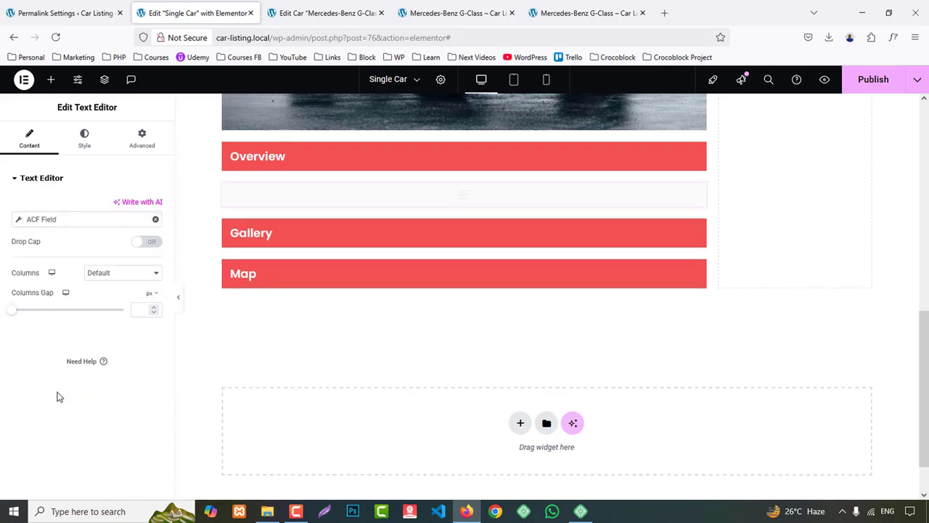
{"action": "left_click", "coordinate": [47, 218]}
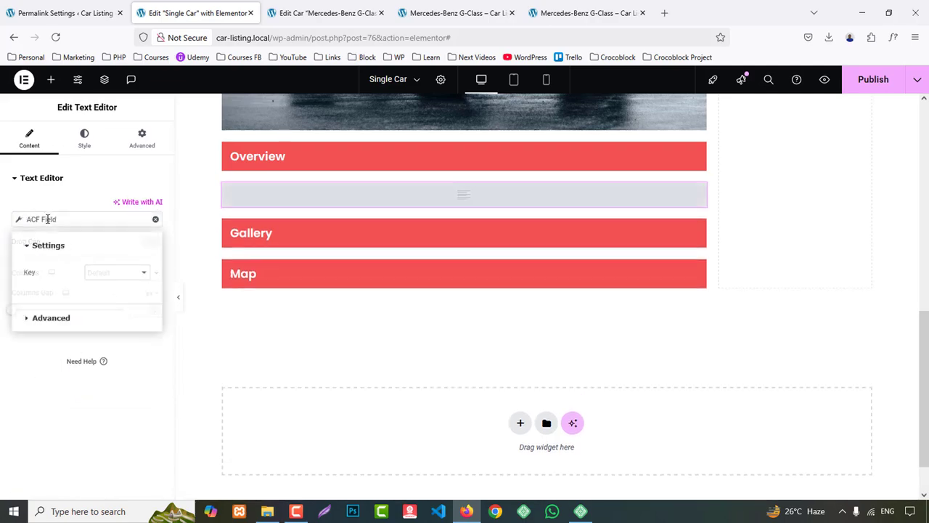
{"action": "left_click", "coordinate": [105, 283]}
{"action": "left_click", "coordinate": [118, 303]}
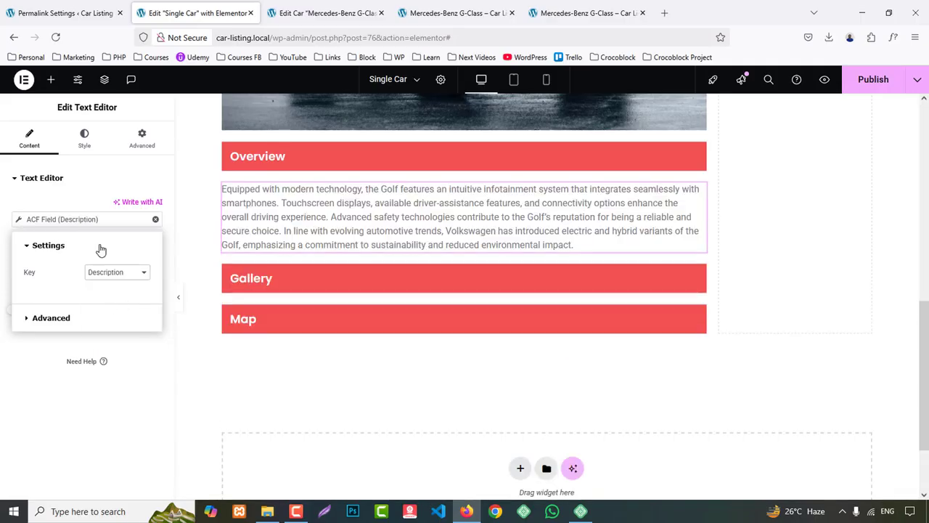
- Set the description text's typography to Poppins with an 18 px size and a 27 px line height
{"action": "left_click", "coordinate": [84, 138]}
{"action": "left_click", "coordinate": [155, 239]}
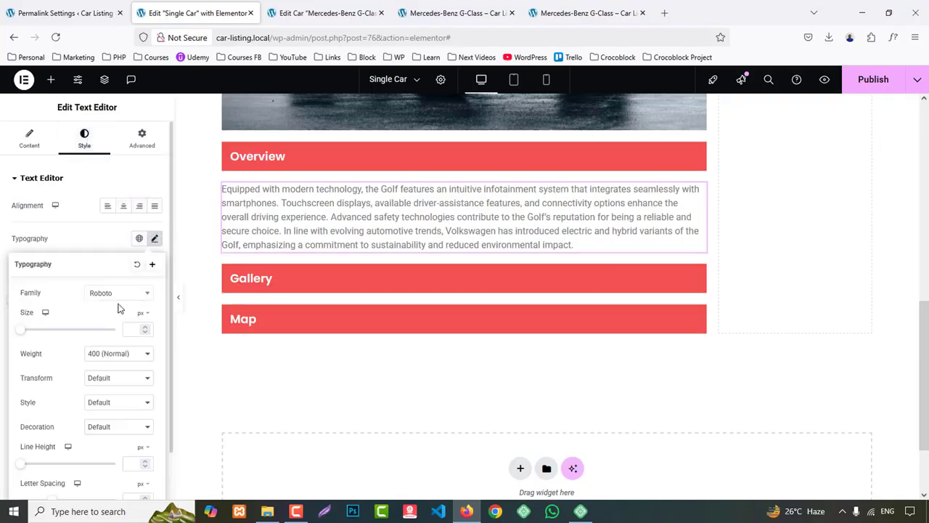
{"action": "left_click", "coordinate": [115, 293]}
{"action": "type", "text": "popp"}
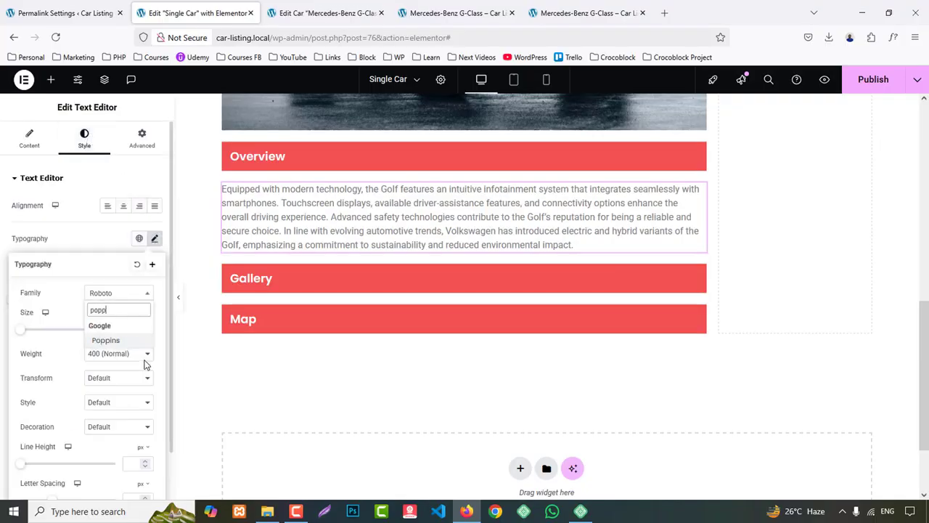
{"action": "left_click", "coordinate": [118, 339]}
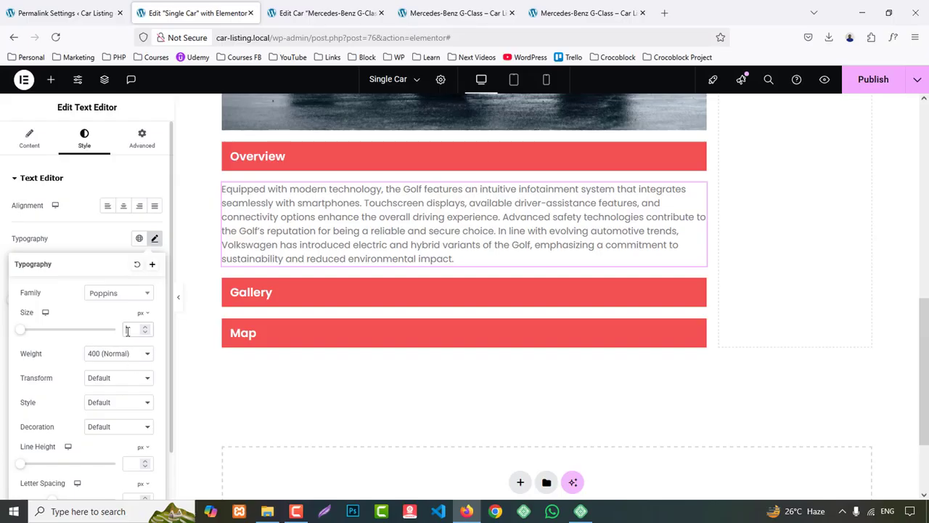
{"action": "left_click", "coordinate": [128, 331]}
{"action": "type", "text": "17"}
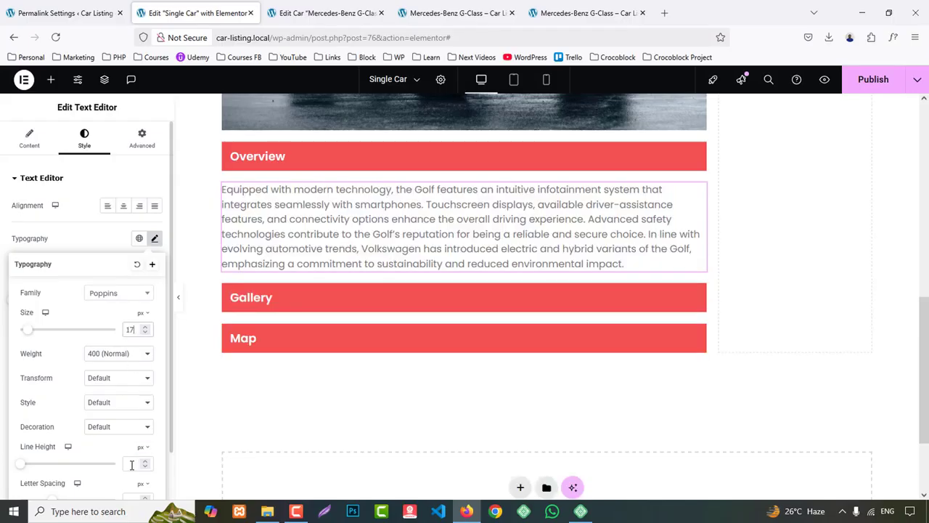
{"action": "type", "text": "27"}
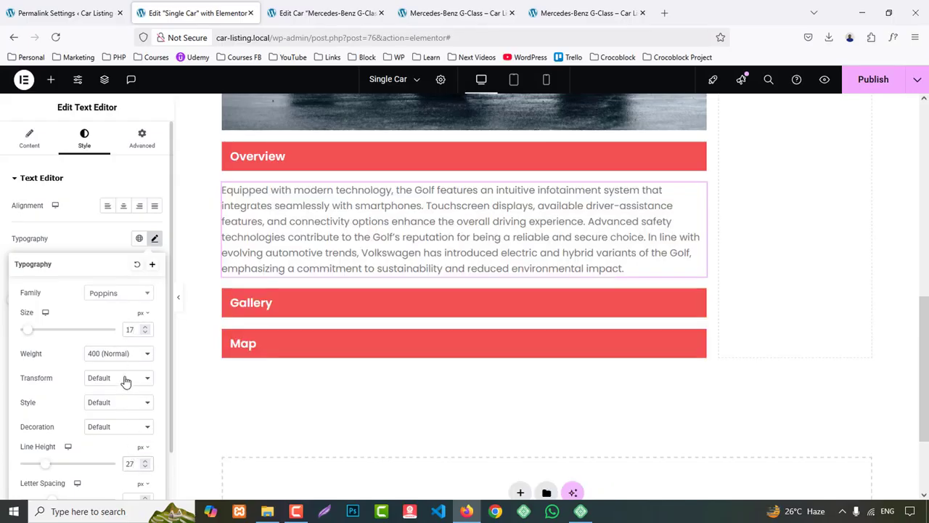
{"action": "left_click", "coordinate": [133, 331]}
{"action": "key", "text": "BackSpace"}
{"action": "type", "text": "8"}
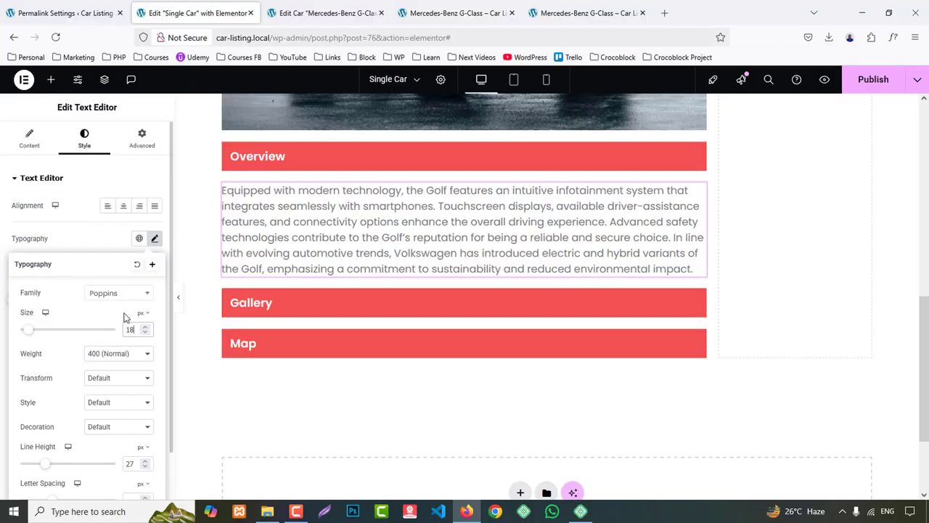
- Set the description's text color to #111
{"action": "left_click", "coordinate": [102, 245]}
{"action": "left_click", "coordinate": [156, 357]}
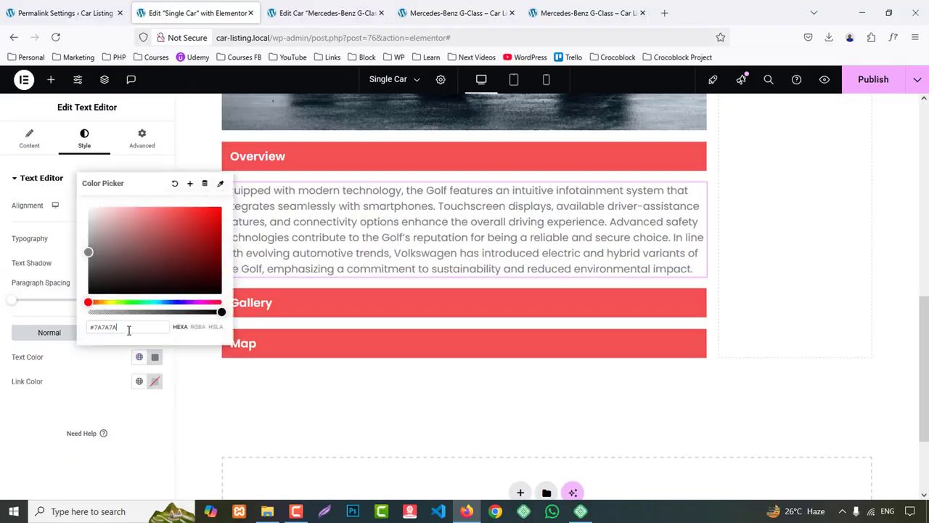
{"action": "type", "text": "#111"}
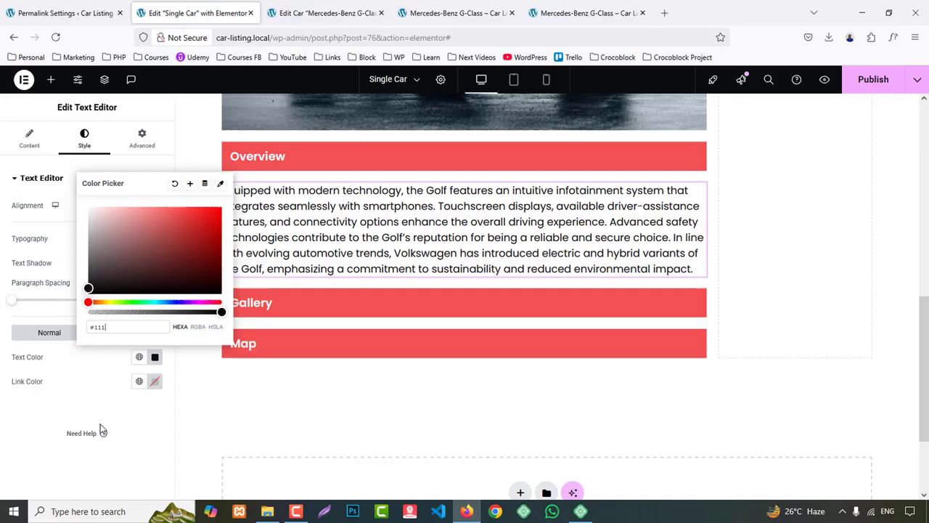
{"action": "left_click", "coordinate": [31, 440]}
- Reduce the description text's font size to 16 px
{"action": "left_click", "coordinate": [153, 240]}
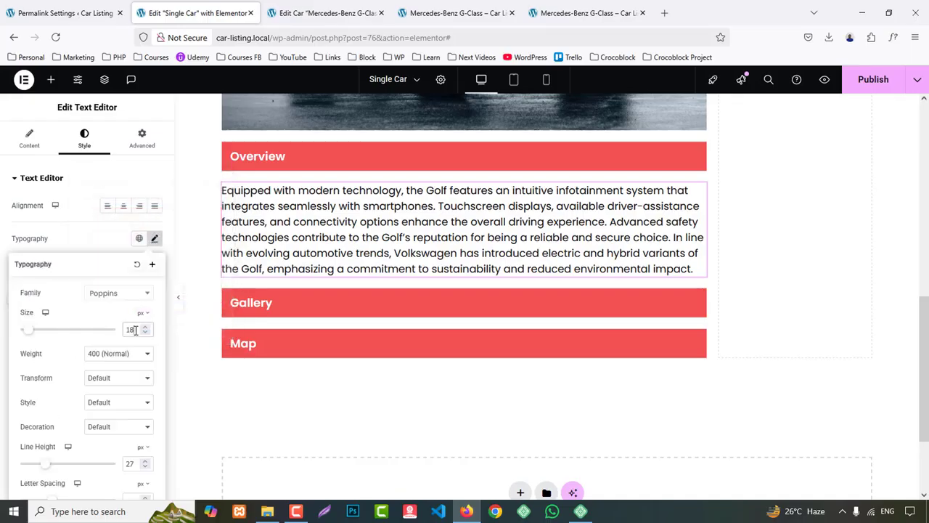
{"action": "key", "text": "Down"}
{"action": "key", "text": "Down"}
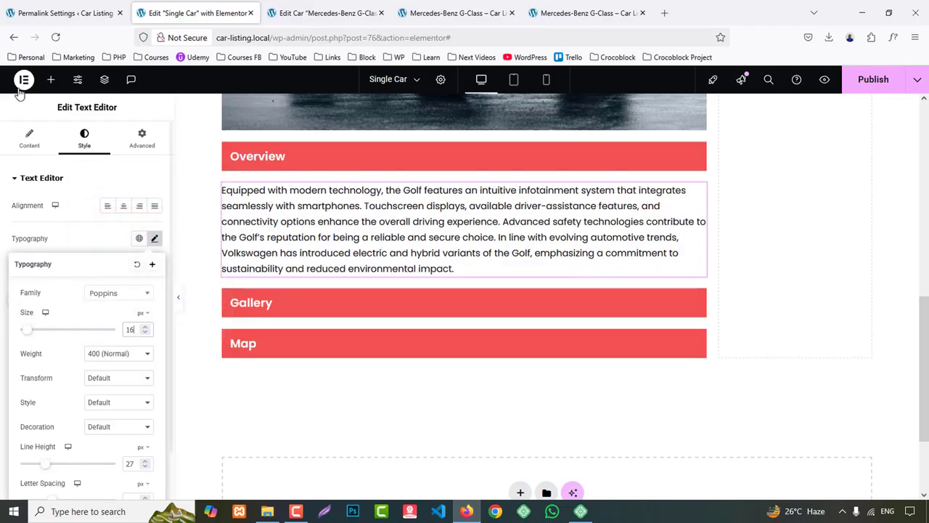
- Add a Basic Gallery widget below the Gallery heading and set its image source to the ACF Gallery Field
{"action": "left_click", "coordinate": [51, 79]}
{"action": "type", "text": "galler"}
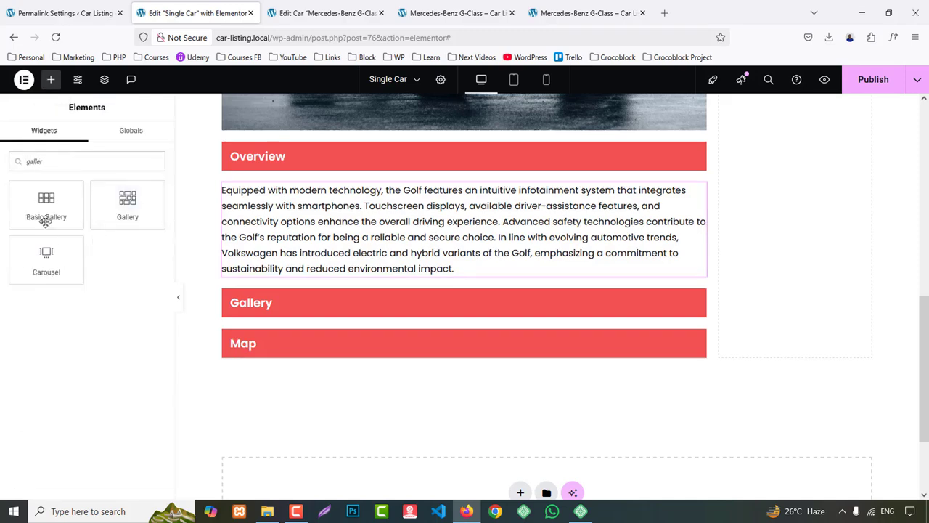
{"action": "left_click_drag", "start_coordinate": [46, 220], "coordinate": [331, 309]}
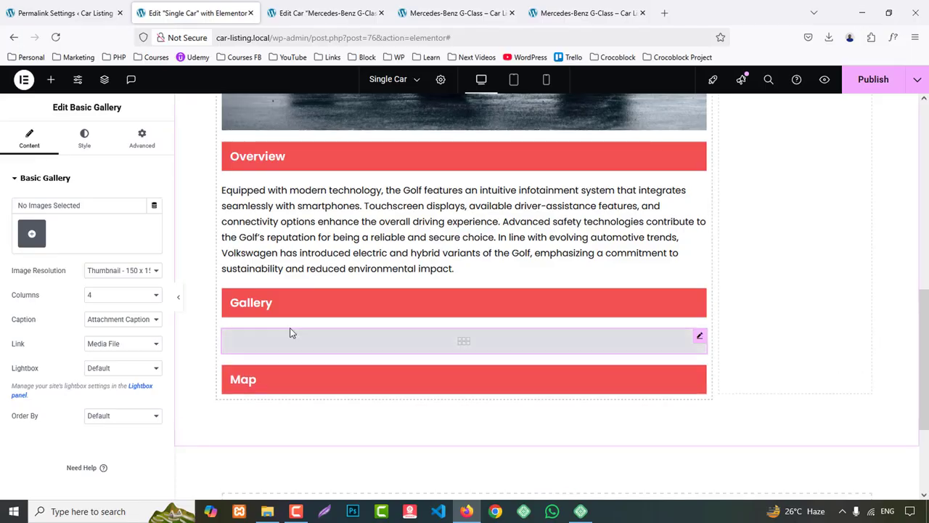
{"action": "left_click", "coordinate": [155, 208]}
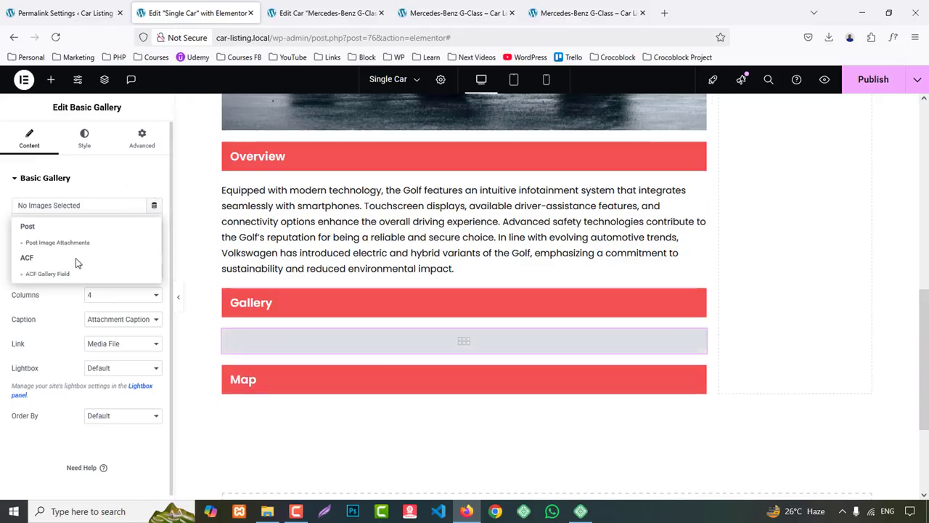
{"action": "left_click", "coordinate": [45, 274]}
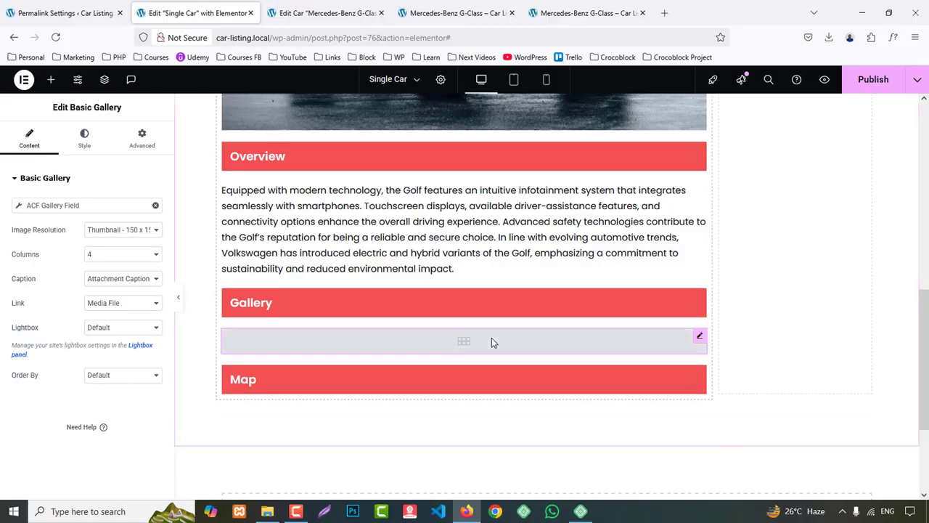
- Set the gallery's ACF field key to Gallery Images and publish the template
{"action": "left_click", "coordinate": [71, 207]}
{"action": "left_click", "coordinate": [105, 261]}
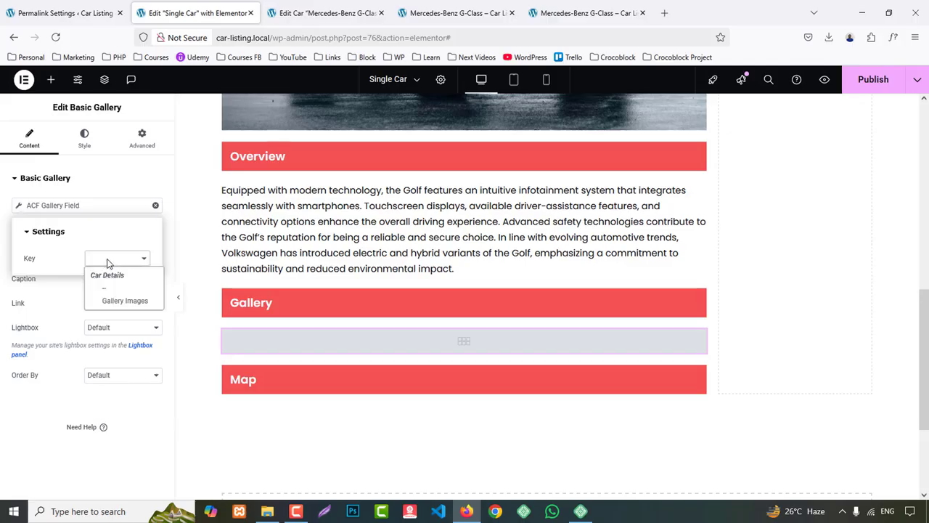
{"action": "left_click", "coordinate": [125, 301]}
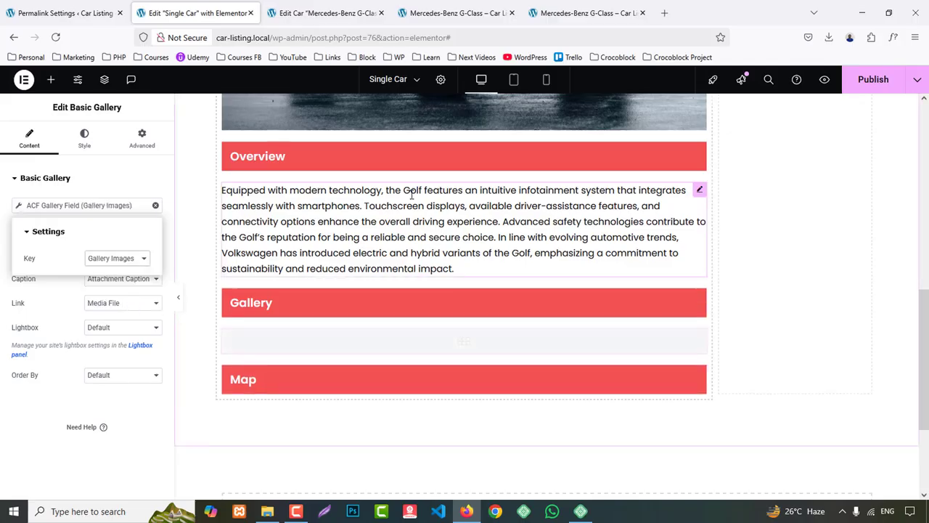
{"action": "left_click", "coordinate": [873, 79]}
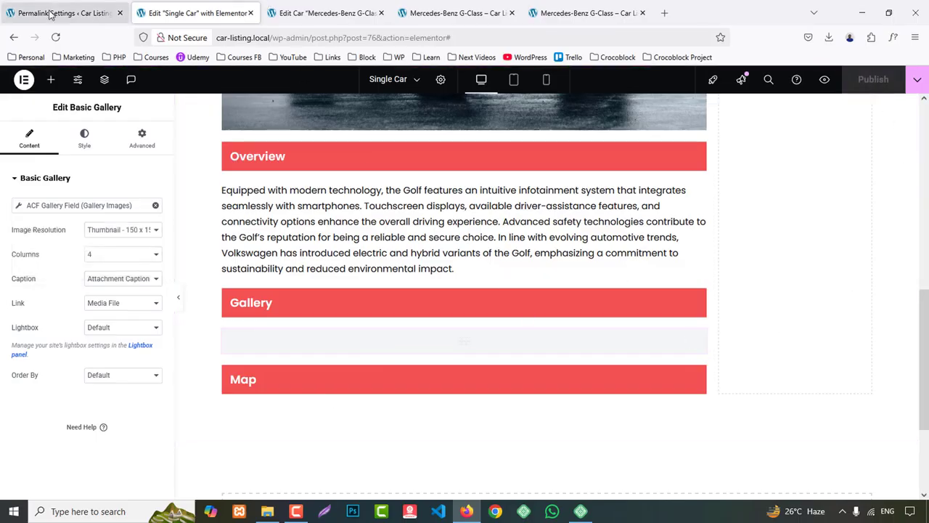
{"action": "left_click", "coordinate": [58, 38]}
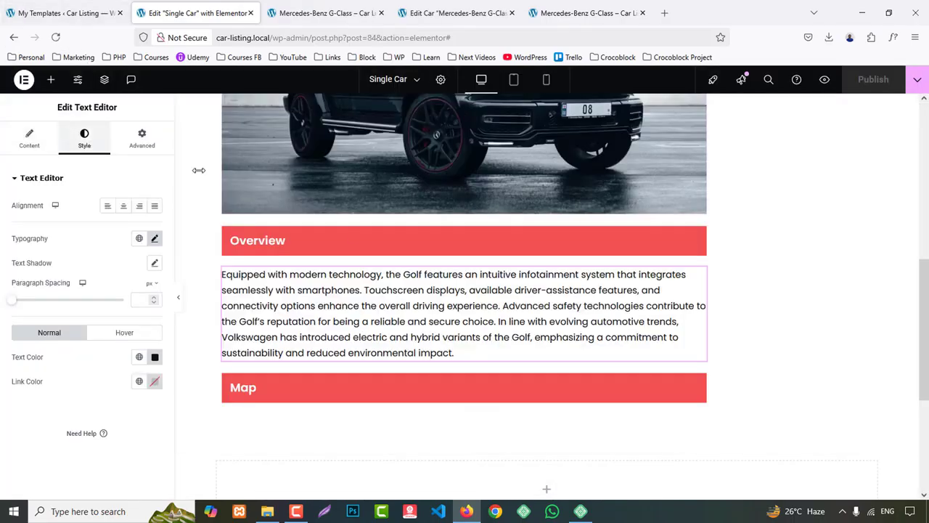
- Add a Google Maps widget directly below the Map heading
{"action": "scroll", "coordinate": [700, 239], "scroll_direction": "down", "scroll_amount": 2}
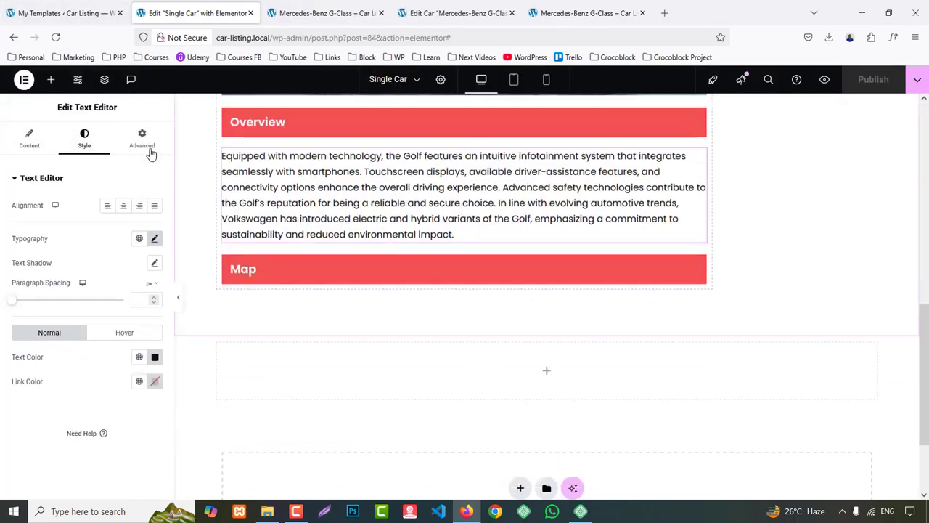
{"action": "left_click", "coordinate": [50, 82]}
{"action": "type", "text": "map"}
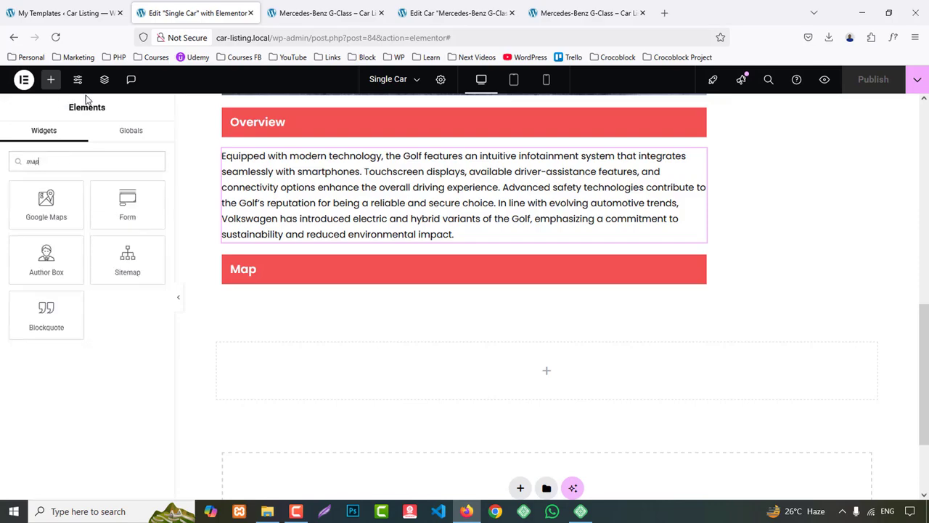
{"action": "left_click_drag", "start_coordinate": [45, 203], "coordinate": [305, 313]}
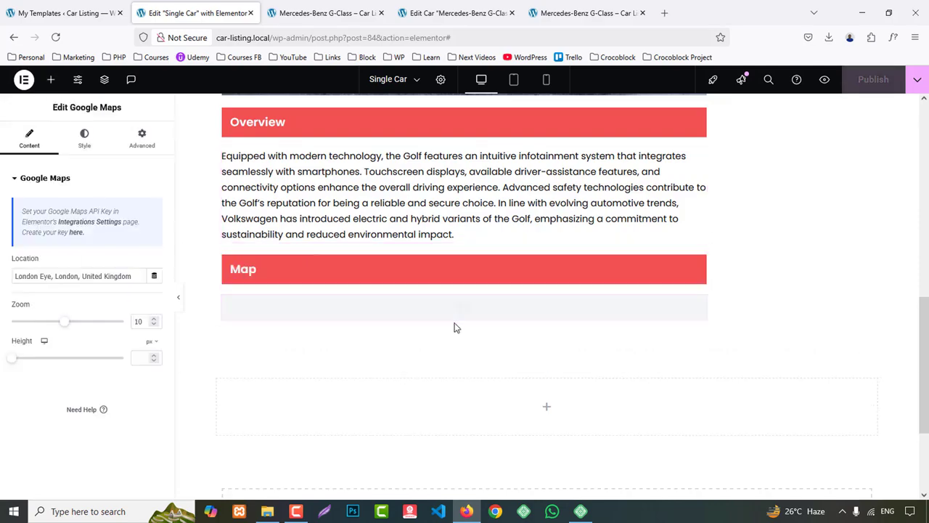
- Set the map's location to a dynamic ACF Field using the Map key
{"action": "left_click", "coordinate": [154, 276]}
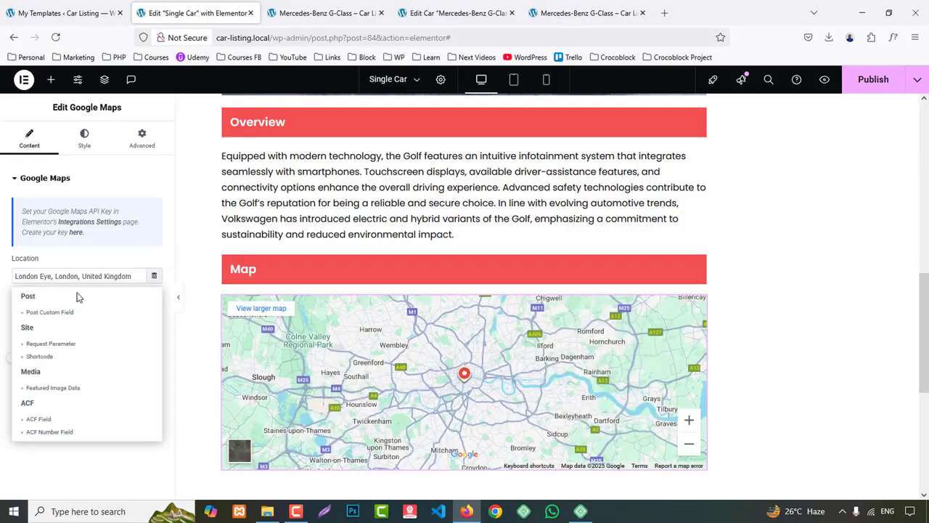
{"action": "left_click", "coordinate": [51, 420]}
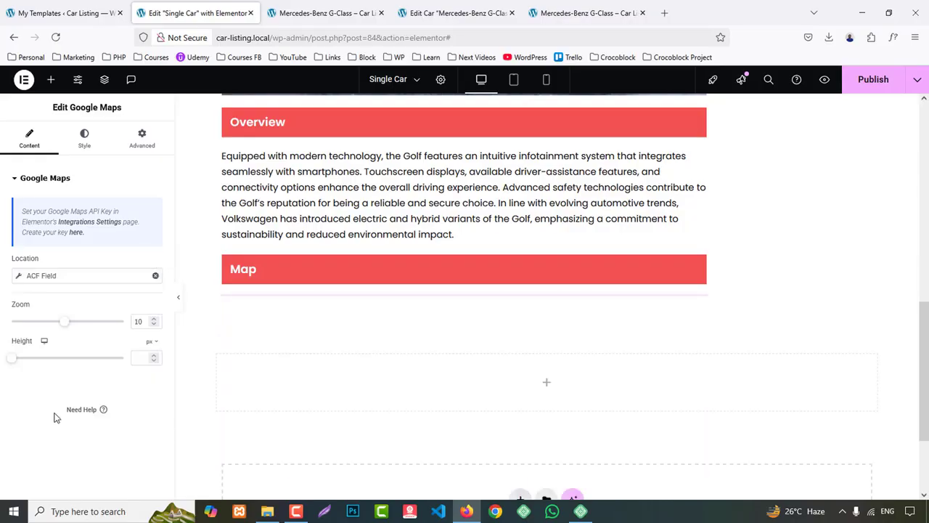
{"action": "left_click", "coordinate": [58, 274]}
{"action": "left_click", "coordinate": [112, 328]}
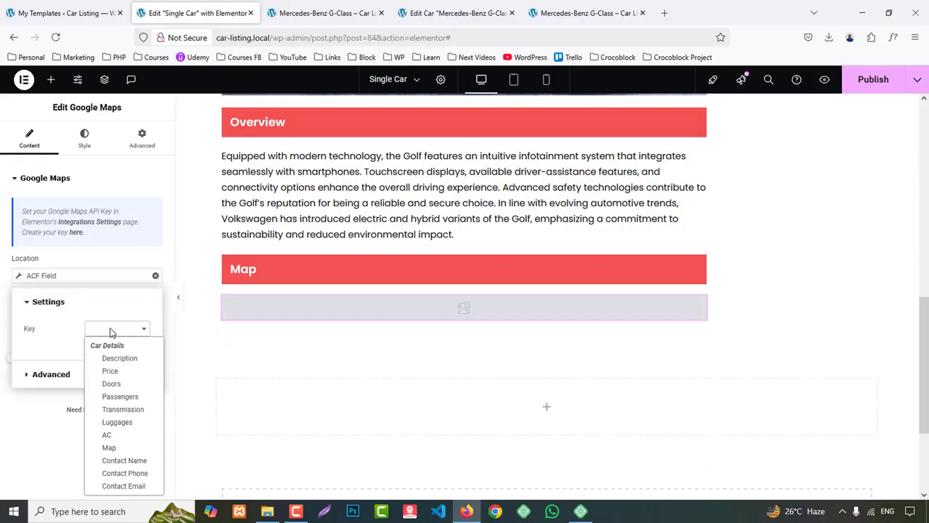
{"action": "left_click", "coordinate": [109, 447]}
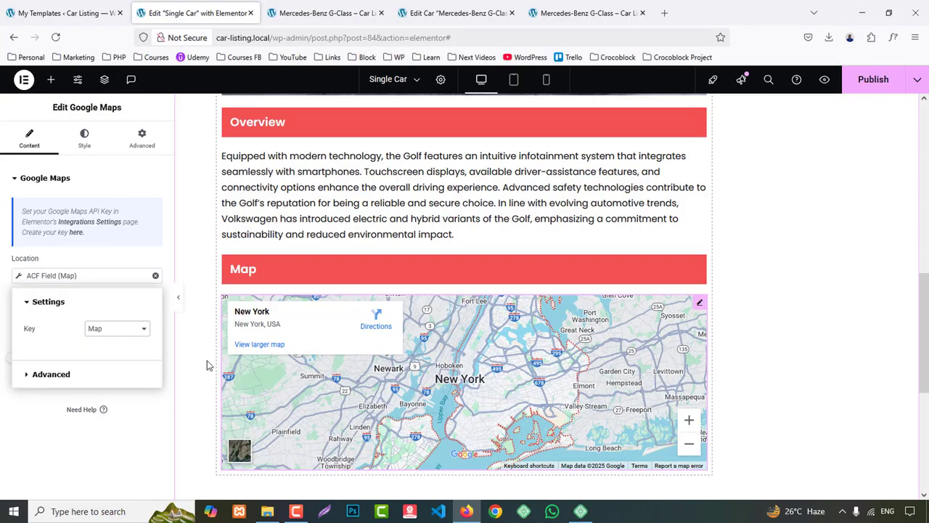
{"action": "left_click", "coordinate": [2, 420]}
- Review the sidebar of the demo Mercedes-Benz G-Class page, including its car specifications and Dealer Info block
{"action": "scroll", "coordinate": [926, 387], "scroll_direction": "up", "scroll_amount": 8}
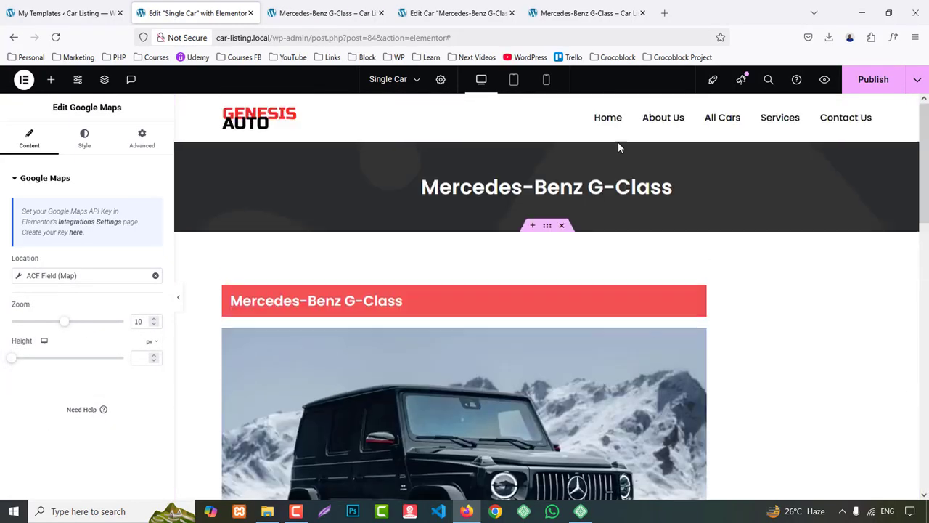
{"action": "left_click", "coordinate": [602, 13]}
{"action": "left_click", "coordinate": [308, 12]}
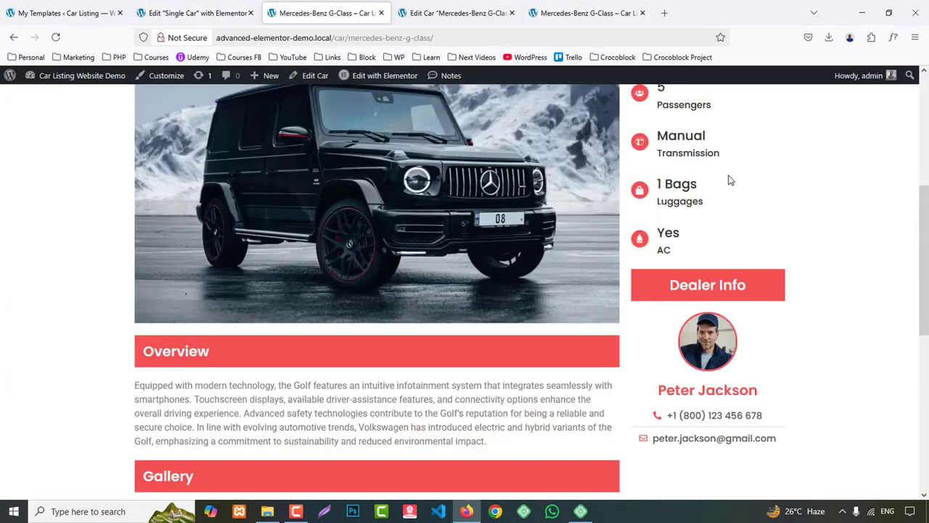
{"action": "scroll", "coordinate": [830, 295], "scroll_direction": "up", "scroll_amount": 3}
{"action": "left_click", "coordinate": [197, 13]}
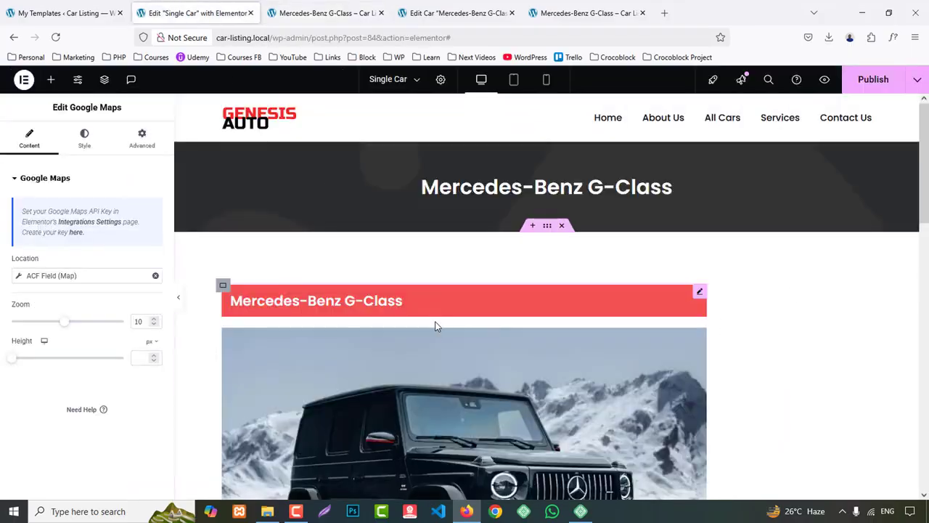
- Try to place a copy of the car title heading in the empty space beside the main column
{"action": "scroll", "coordinate": [436, 326], "scroll_direction": "down", "scroll_amount": 1}
{"action": "right_click", "coordinate": [307, 236]}
{"action": "left_click", "coordinate": [676, 287]}
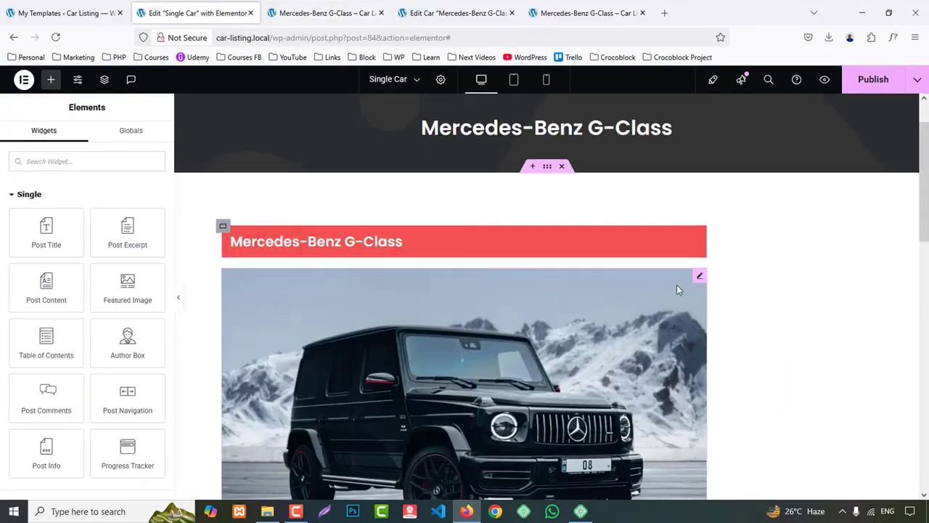
{"action": "right_click", "coordinate": [745, 264]}
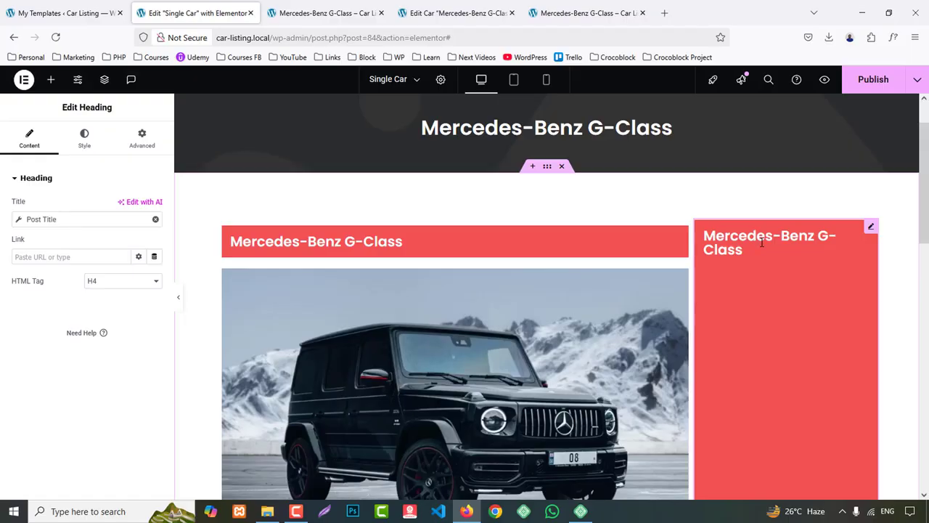
{"action": "right_click", "coordinate": [762, 244]}
{"action": "left_click", "coordinate": [790, 262]}
{"action": "scroll", "coordinate": [865, 278], "scroll_direction": "down", "scroll_amount": 3}
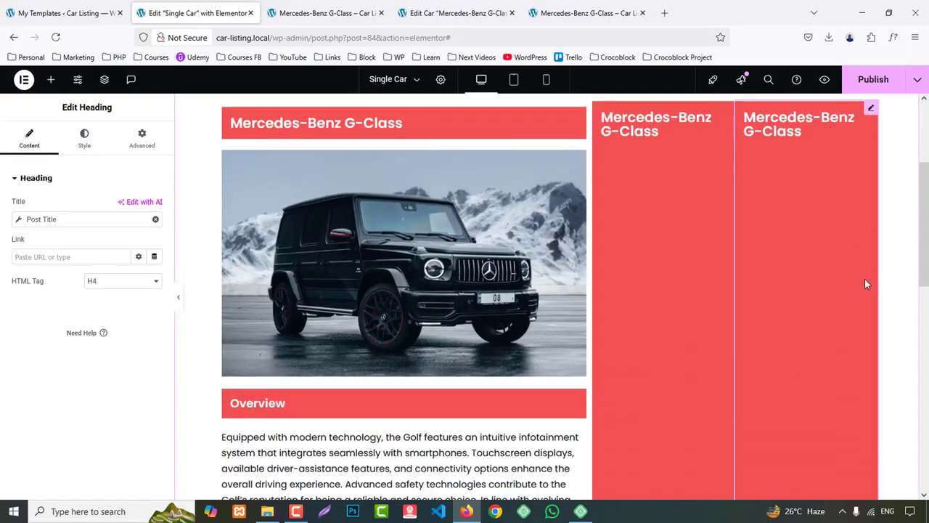
{"action": "key", "text": "ctrl+z"}
{"action": "scroll", "coordinate": [789, 289], "scroll_direction": "up", "scroll_amount": 2}
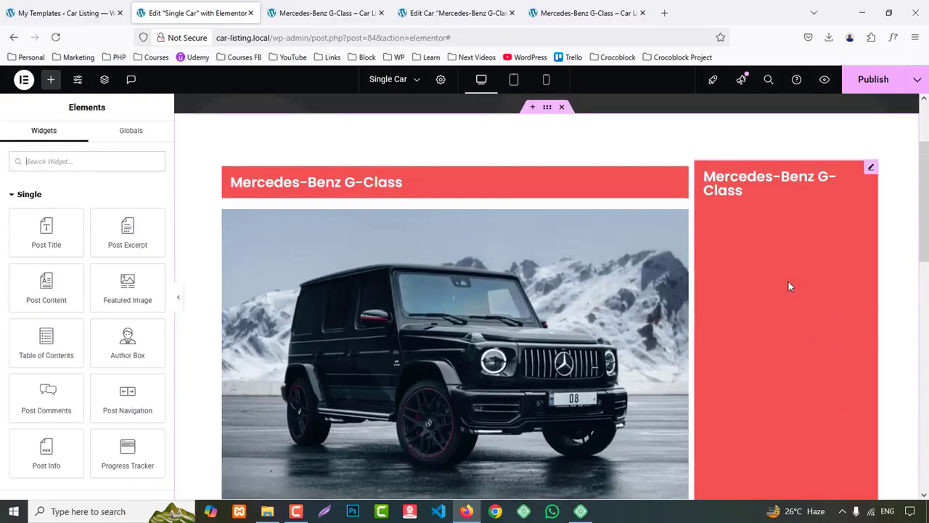
{"action": "left_click", "coordinate": [753, 267]}
{"action": "key", "text": "Delete"}
{"action": "scroll", "coordinate": [684, 152], "scroll_direction": "down", "scroll_amount": 5}
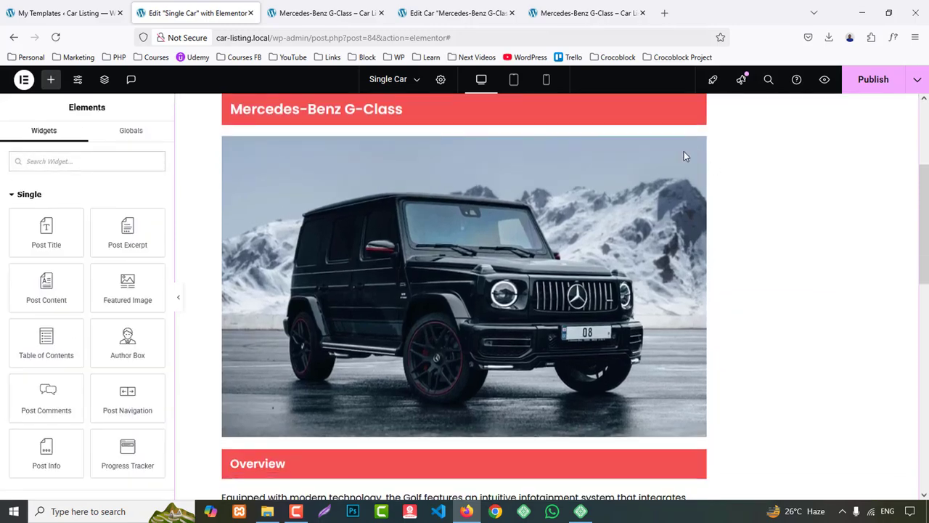
{"action": "scroll", "coordinate": [719, 315], "scroll_direction": "up", "scroll_amount": 5}
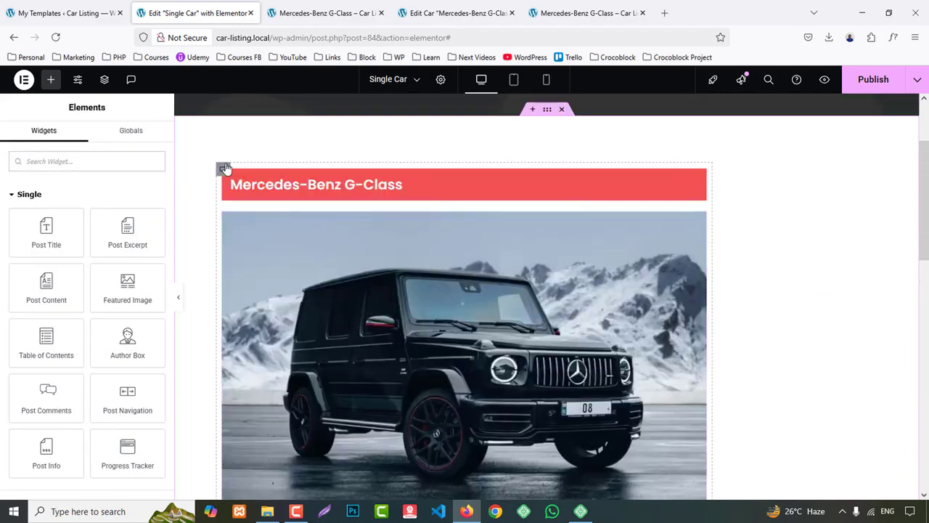
- Duplicate the main content container and set the copy's width to 25%
{"action": "left_click", "coordinate": [744, 188]}
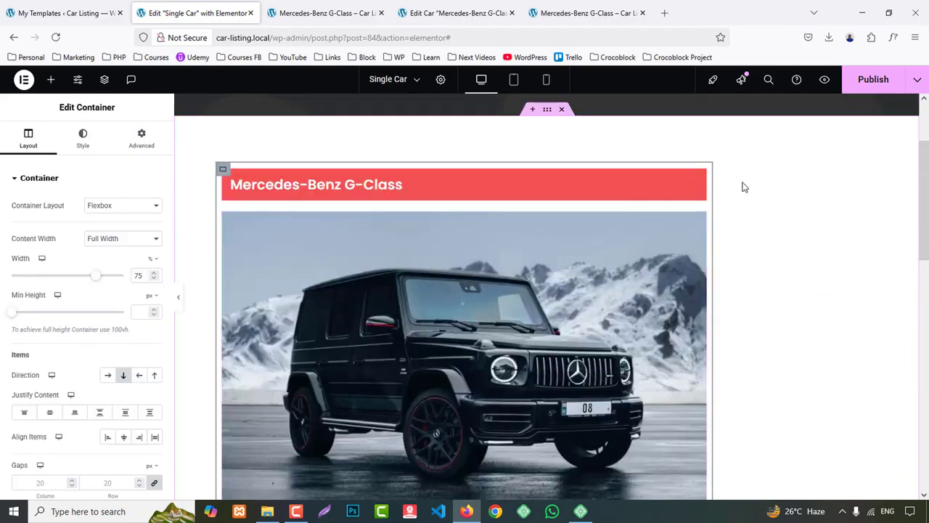
{"action": "right_click", "coordinate": [226, 173]}
{"action": "left_click", "coordinate": [255, 202]}
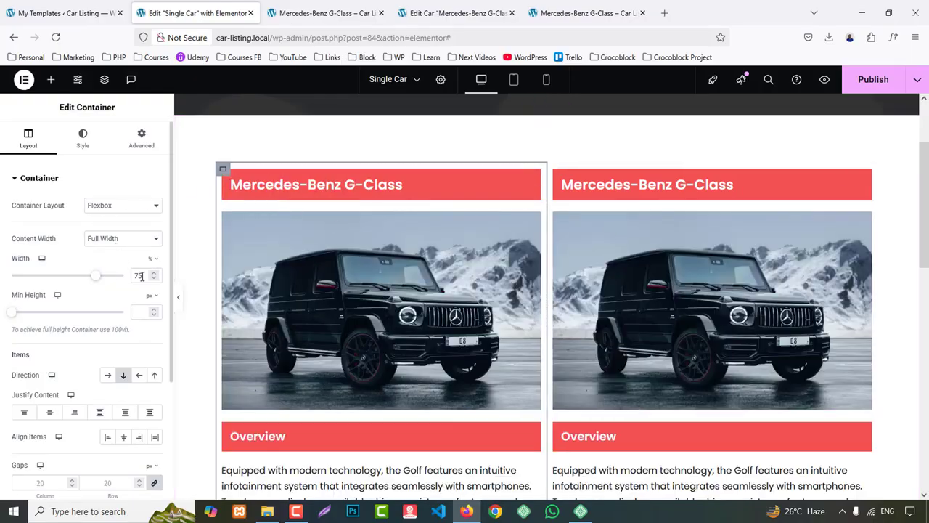
{"action": "left_click", "coordinate": [554, 170]}
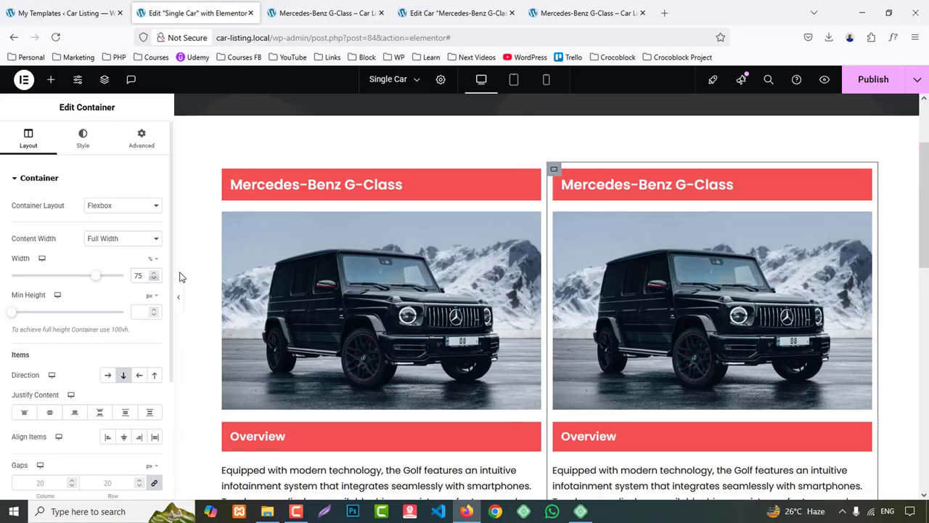
{"action": "type", "text": "25"}
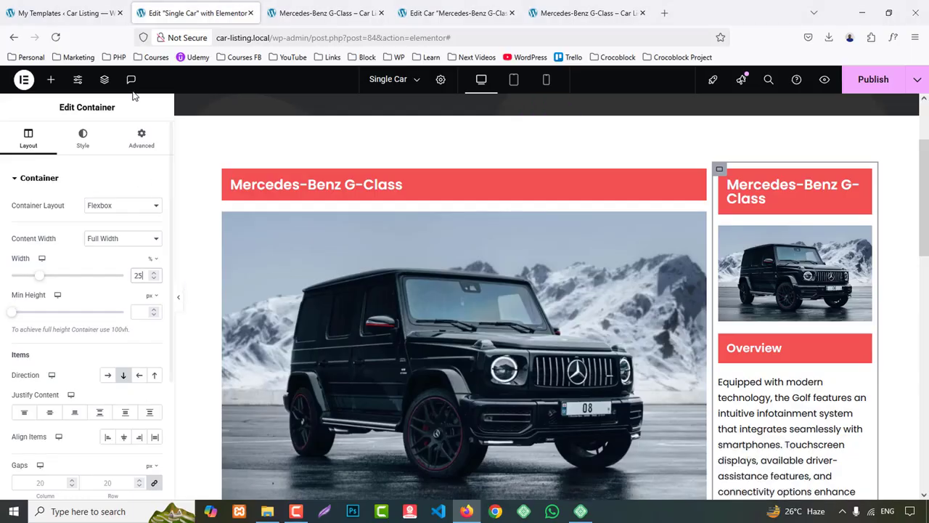
- Delete the featured image and the description text from the narrow duplicated column
{"action": "right_click", "coordinate": [784, 263]}
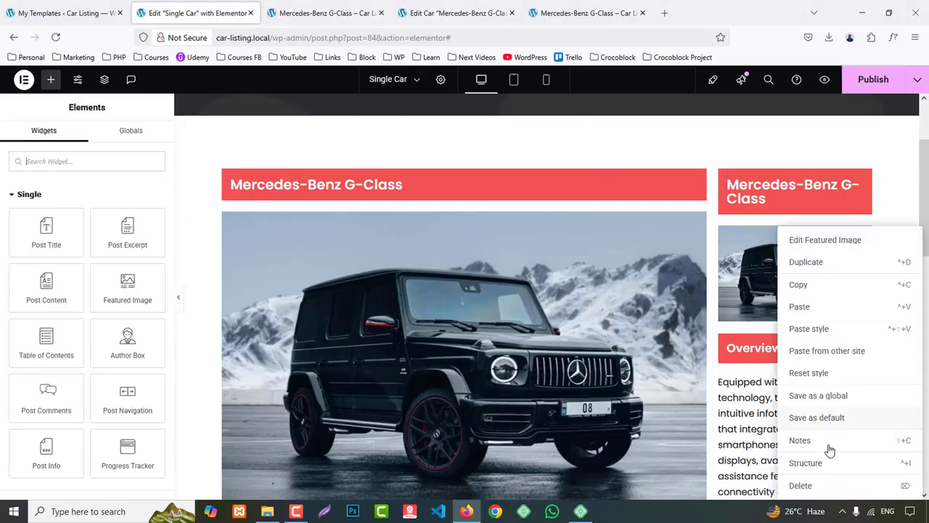
{"action": "left_click", "coordinate": [828, 483]}
{"action": "right_click", "coordinate": [825, 485]}
{"action": "left_click", "coordinate": [825, 485]}
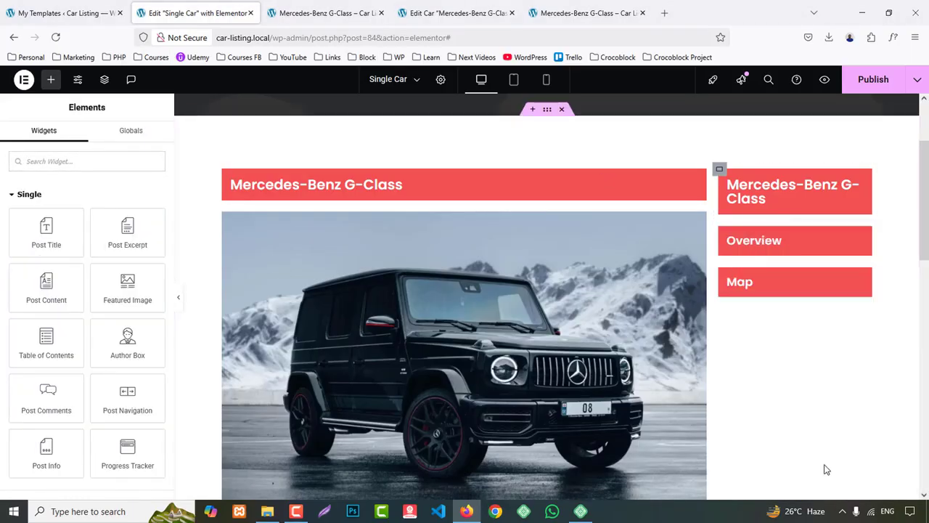
- Copy the Overview heading's style onto the car title heading in the narrow column
{"action": "right_click", "coordinate": [749, 225]}
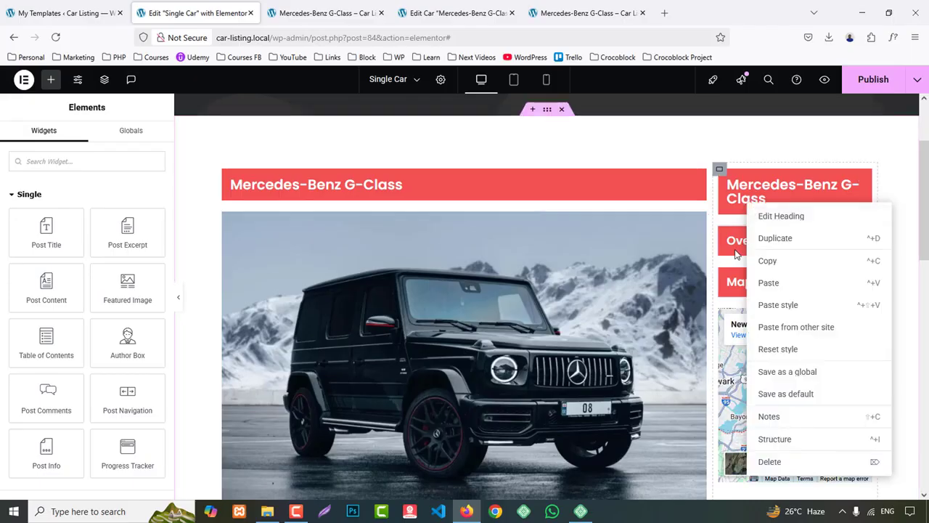
{"action": "right_click", "coordinate": [735, 242]}
{"action": "left_click", "coordinate": [772, 286]}
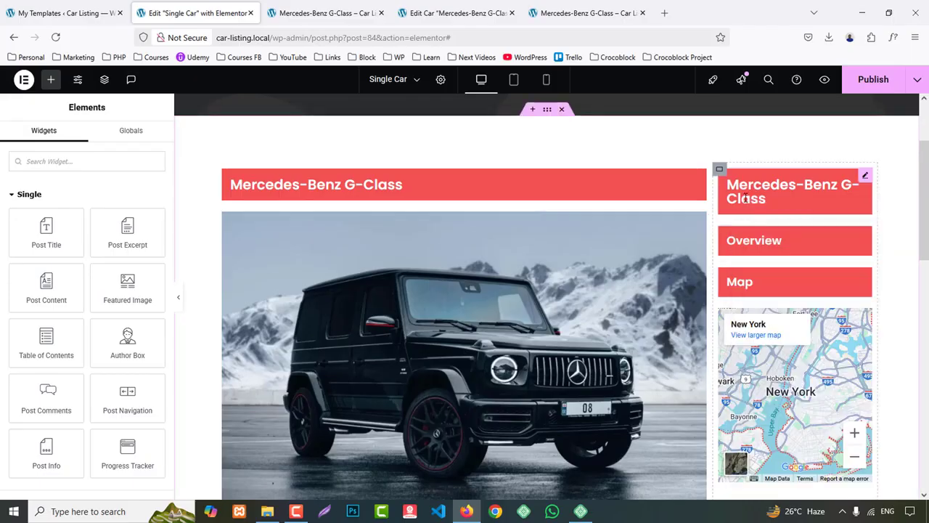
{"action": "right_click", "coordinate": [748, 209]}
{"action": "left_click", "coordinate": [784, 276]}
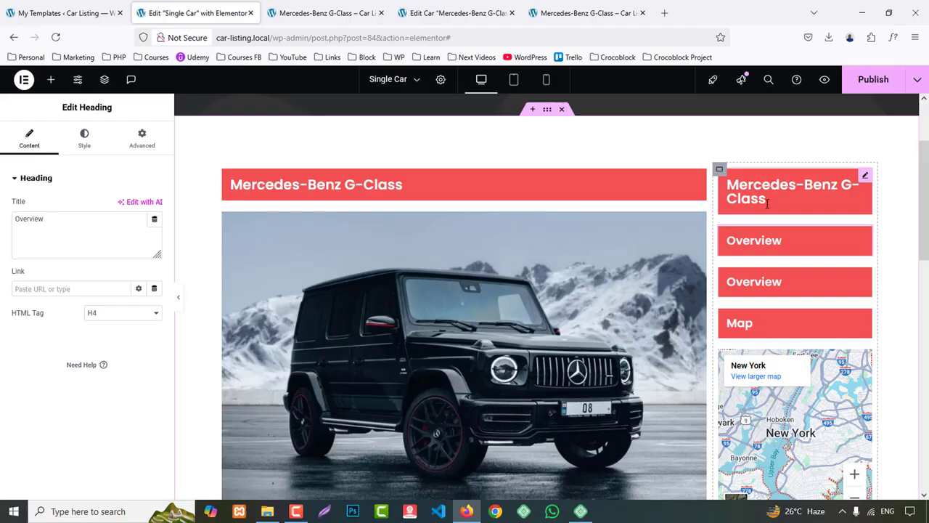
{"action": "key", "text": "ctrl+z"}
{"action": "right_click", "coordinate": [768, 202]}
{"action": "left_click", "coordinate": [779, 296]}
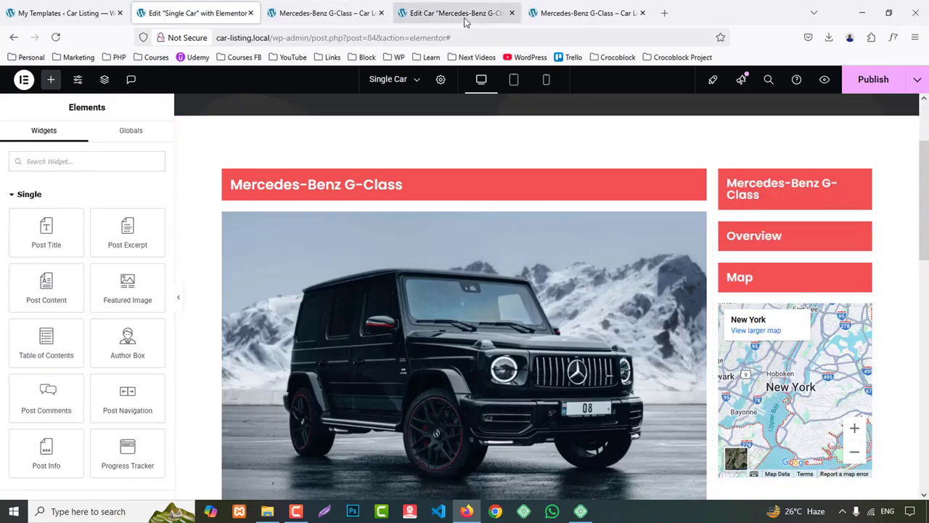
- Link the narrow column's top heading to the ACF Price field instead of the post title
{"action": "left_click", "coordinate": [225, 194]}
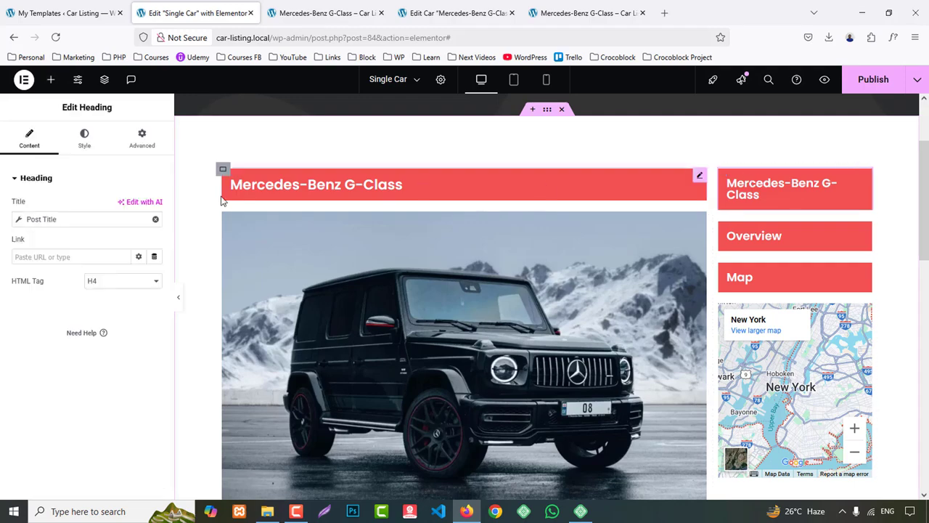
{"action": "left_click", "coordinate": [34, 219]}
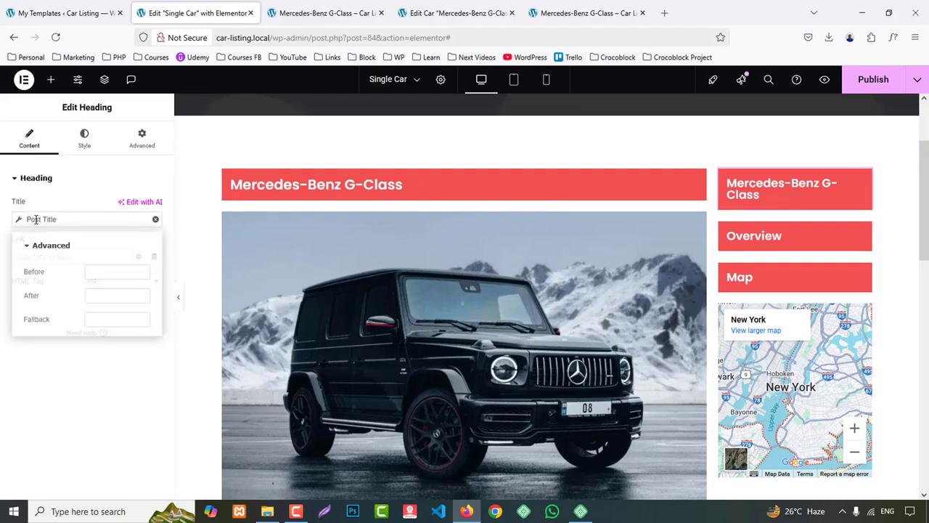
{"action": "left_click", "coordinate": [157, 221]}
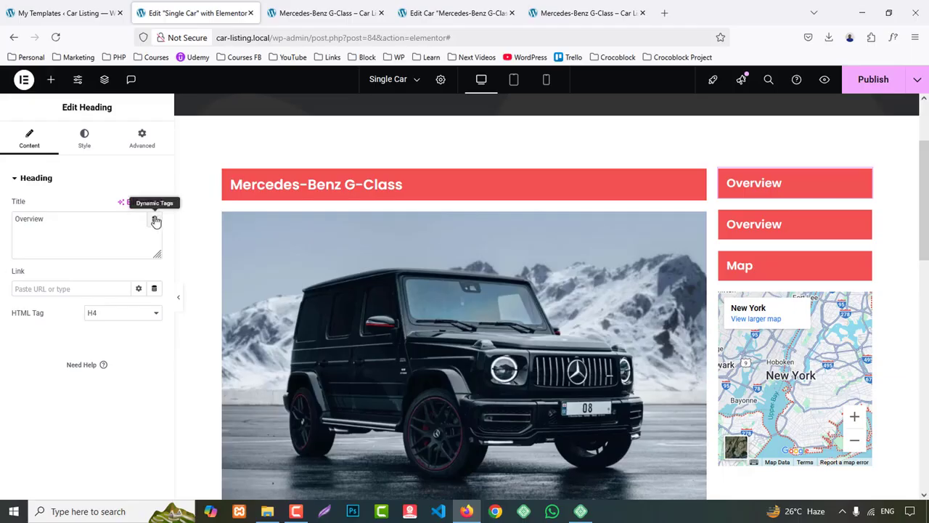
{"action": "left_click", "coordinate": [157, 220]}
{"action": "scroll", "coordinate": [83, 327], "scroll_direction": "down", "scroll_amount": 5}
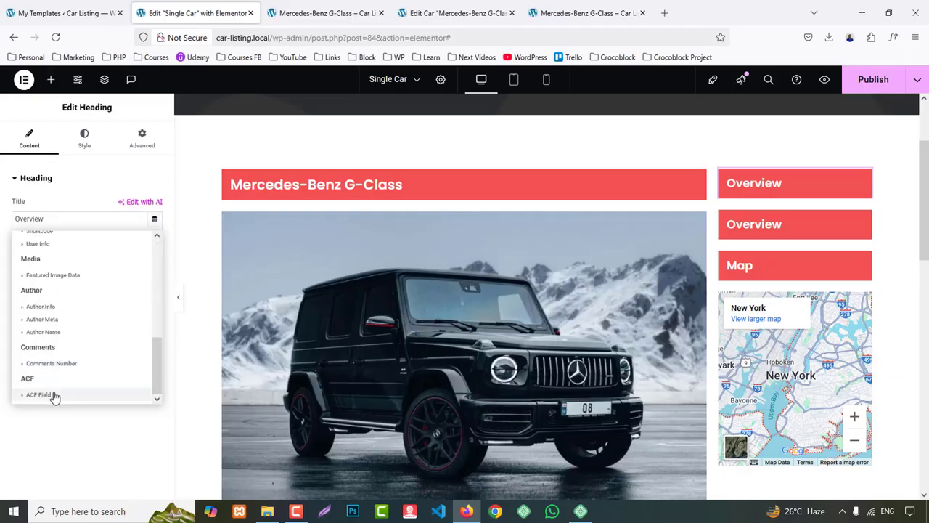
{"action": "left_click", "coordinate": [66, 379]}
{"action": "left_click", "coordinate": [52, 218]}
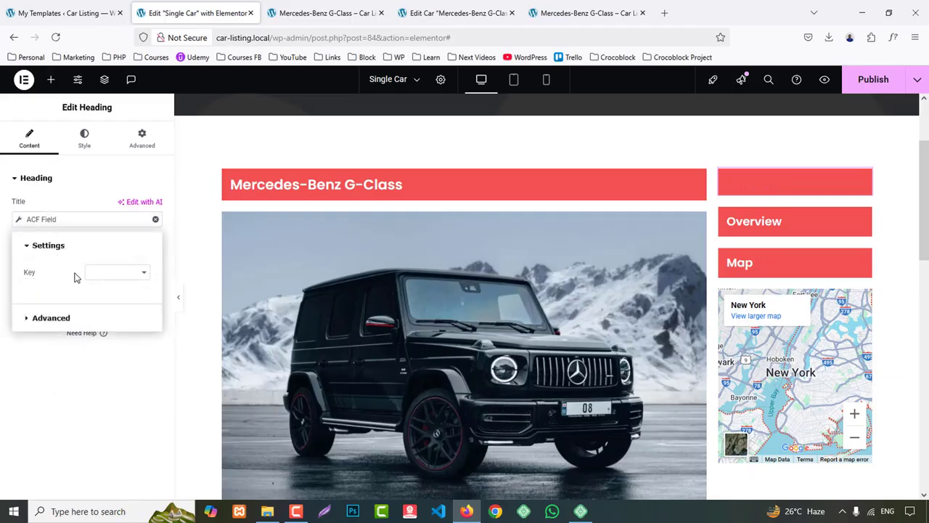
{"action": "left_click", "coordinate": [106, 275]}
{"action": "left_click", "coordinate": [110, 315]}
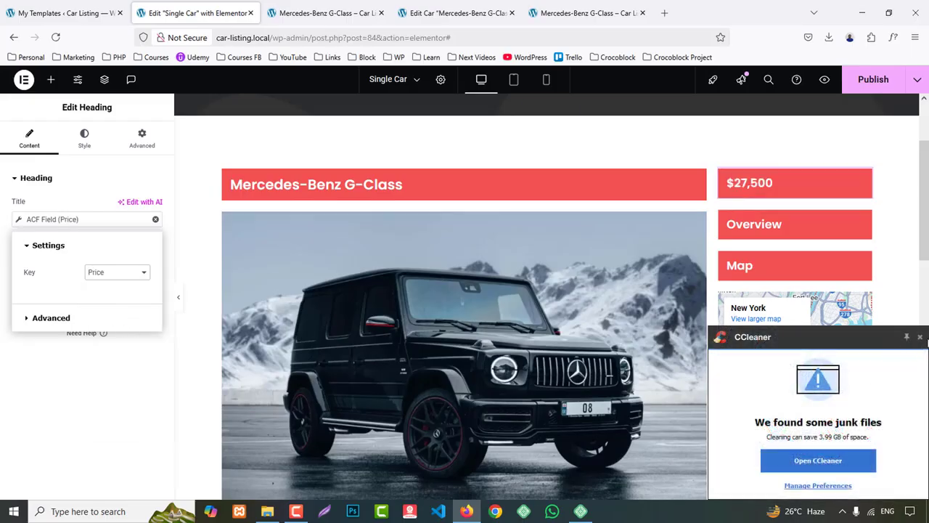
{"action": "left_click", "coordinate": [920, 337]}
- Set the price heading's font size to 35 px
{"action": "left_click", "coordinate": [84, 136]}
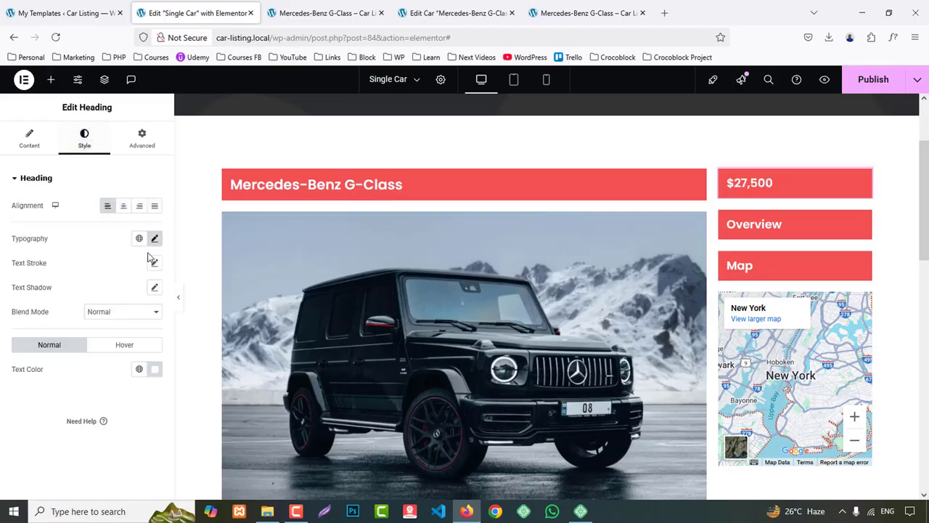
{"action": "left_click", "coordinate": [154, 240]}
{"action": "left_click", "coordinate": [132, 330]}
{"action": "key", "text": "Up"}
{"action": "key", "text": "Up"}
{"action": "key", "text": "Up"}
{"action": "key", "text": "Up"}
{"action": "key", "text": "Up"}
{"action": "key", "text": "Up"}
{"action": "key", "text": "Up"}
{"action": "key", "text": "Up"}
{"action": "key", "text": "Up"}
{"action": "key", "text": "Up"}
{"action": "key", "text": "Up"}
{"action": "key", "text": "Up"}
{"action": "key", "text": "Up"}
{"action": "key", "text": "Up"}
{"action": "key", "text": "Up"}
{"action": "key", "text": "Up"}
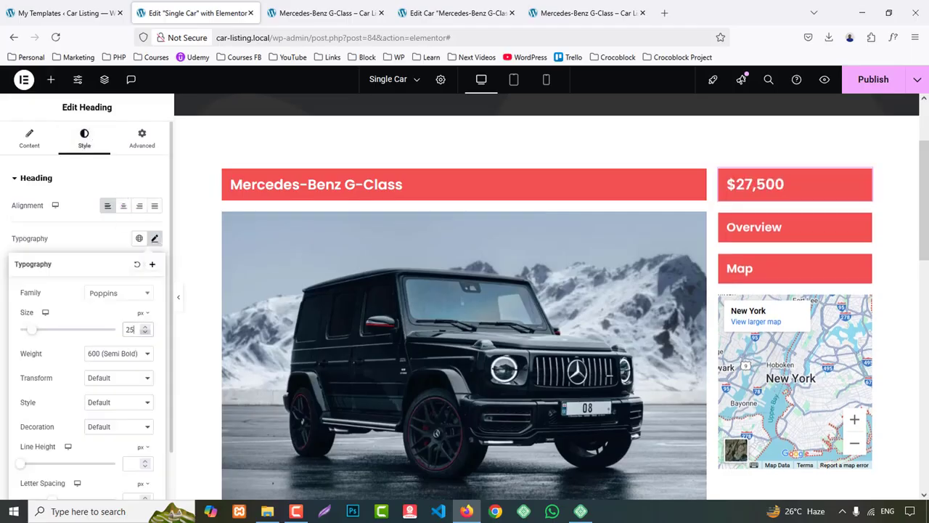
{"action": "left_click", "coordinate": [149, 332]}
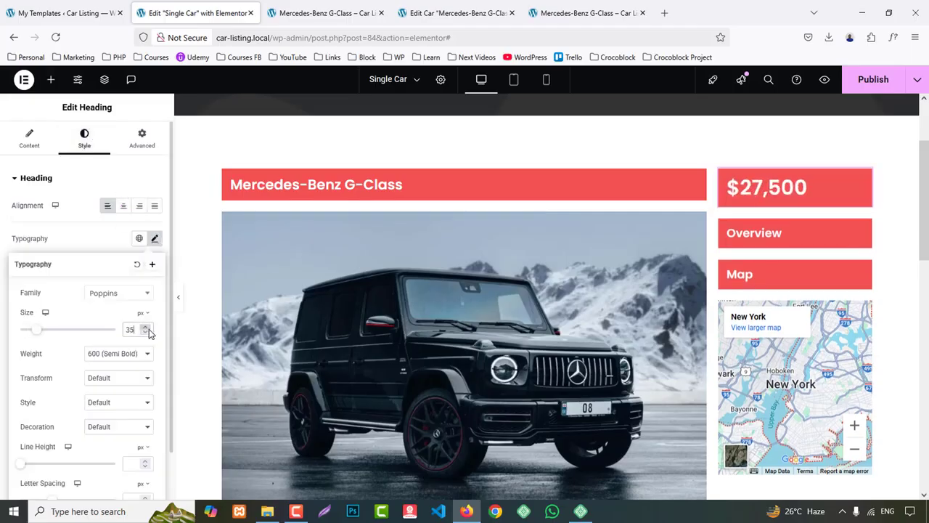
- Check the demo car page's sidebar and add an Icon Box widget directly below the price heading
{"action": "left_click", "coordinate": [588, 15]}
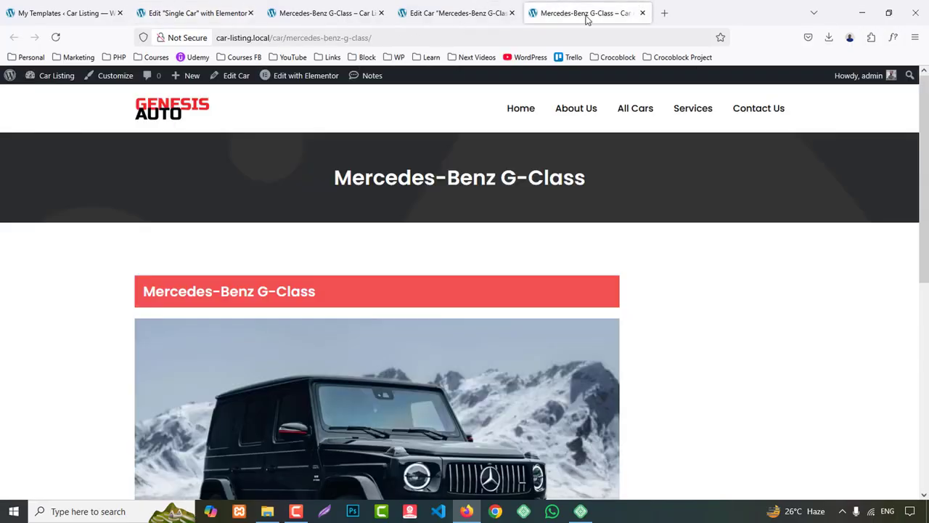
{"action": "left_click", "coordinate": [326, 6]}
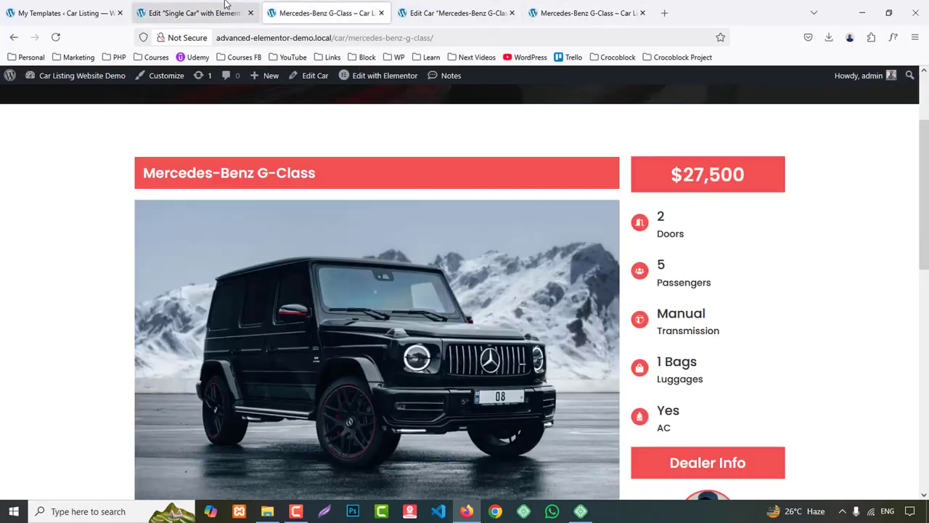
{"action": "left_click", "coordinate": [196, 13]}
{"action": "left_click", "coordinate": [51, 80]}
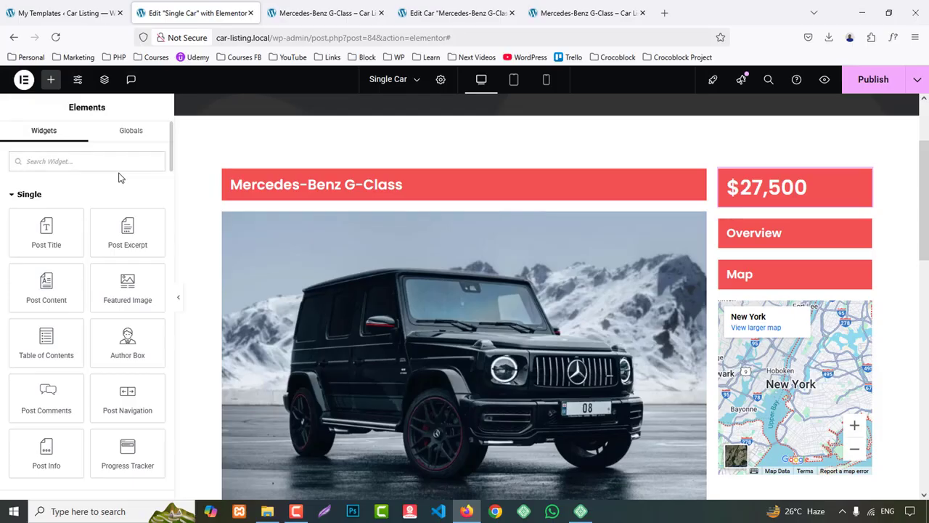
{"action": "type", "text": "icon"}
{"action": "left_click_drag", "start_coordinate": [127, 205], "coordinate": [806, 215]}
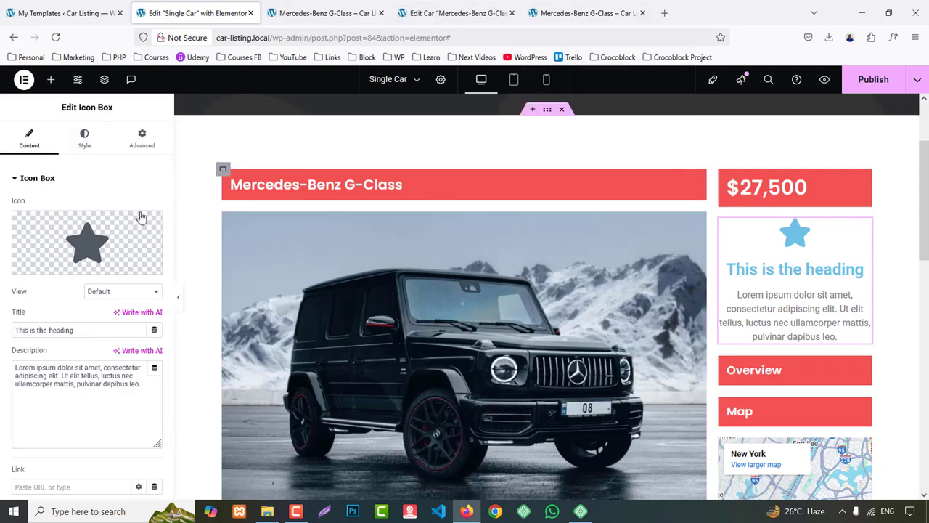
- Give the icon box the open-door icon, as in the demo, and set its view to Stacked
{"action": "left_click", "coordinate": [346, 8]}
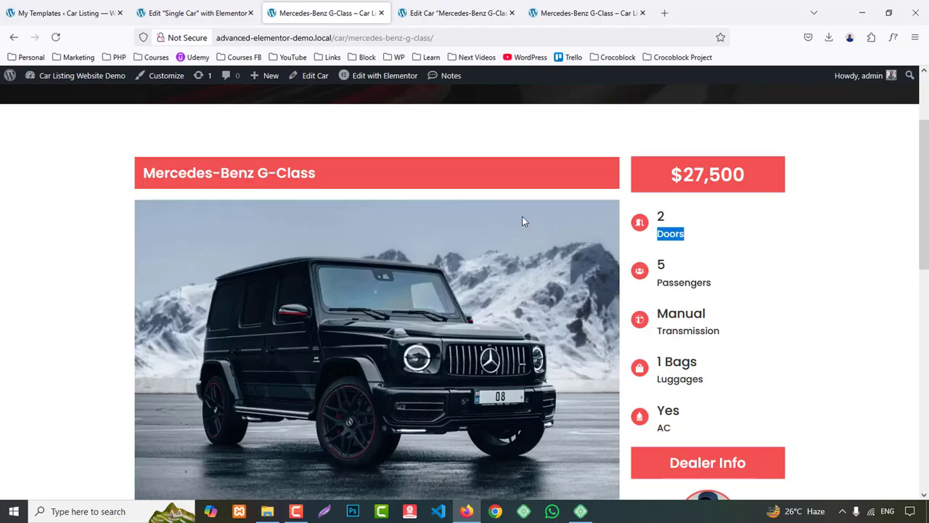
{"action": "left_click", "coordinate": [187, 10]}
{"action": "left_click", "coordinate": [50, 263]}
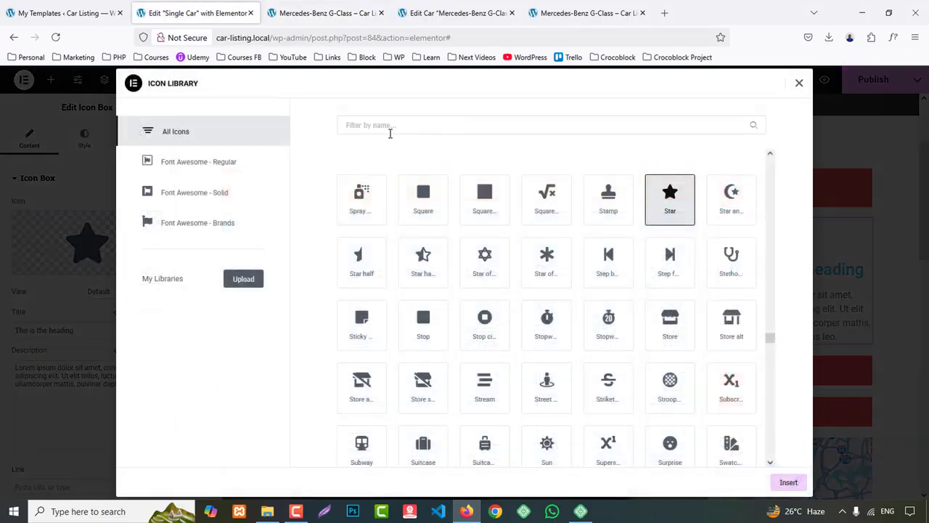
{"action": "left_click", "coordinate": [390, 131]}
{"action": "type", "text": "door"}
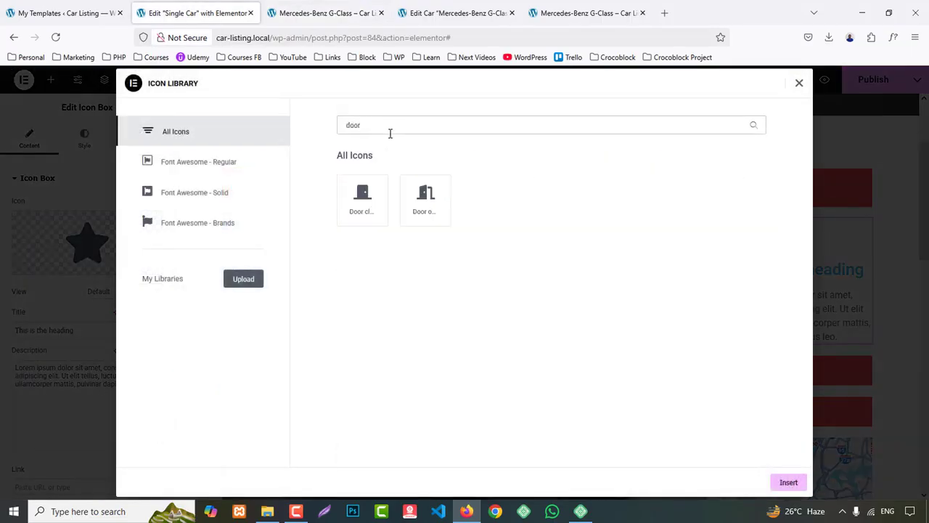
{"action": "left_click", "coordinate": [426, 198]}
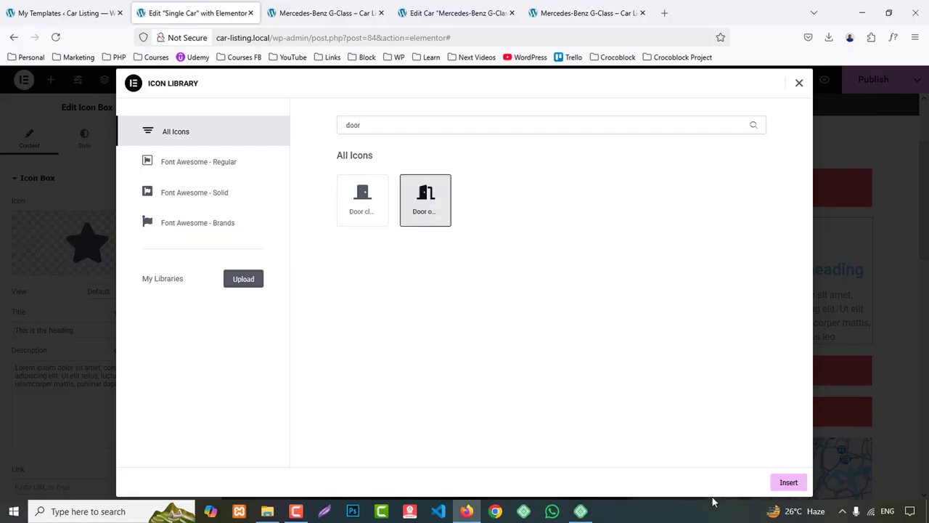
{"action": "left_click", "coordinate": [788, 483]}
{"action": "left_click", "coordinate": [145, 292]}
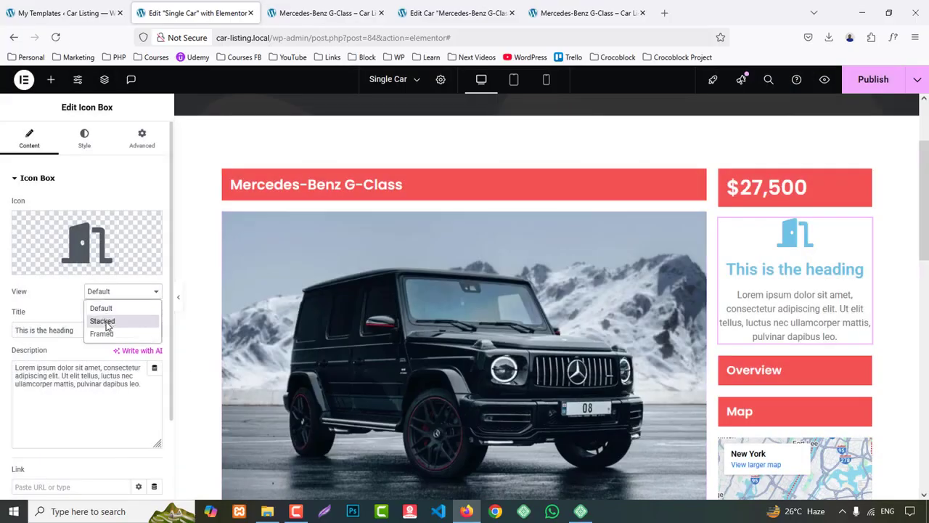
{"action": "left_click", "coordinate": [106, 321]}
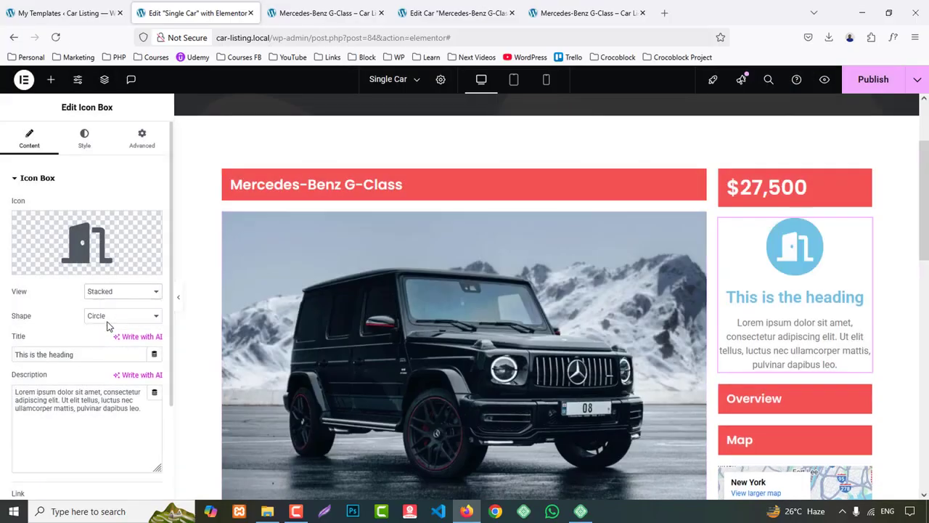
- Link the icon box title to the ACF Doors field
{"action": "left_click", "coordinate": [154, 353]}
{"action": "scroll", "coordinate": [109, 305], "scroll_direction": "down", "scroll_amount": 10}
{"action": "left_click", "coordinate": [52, 332]}
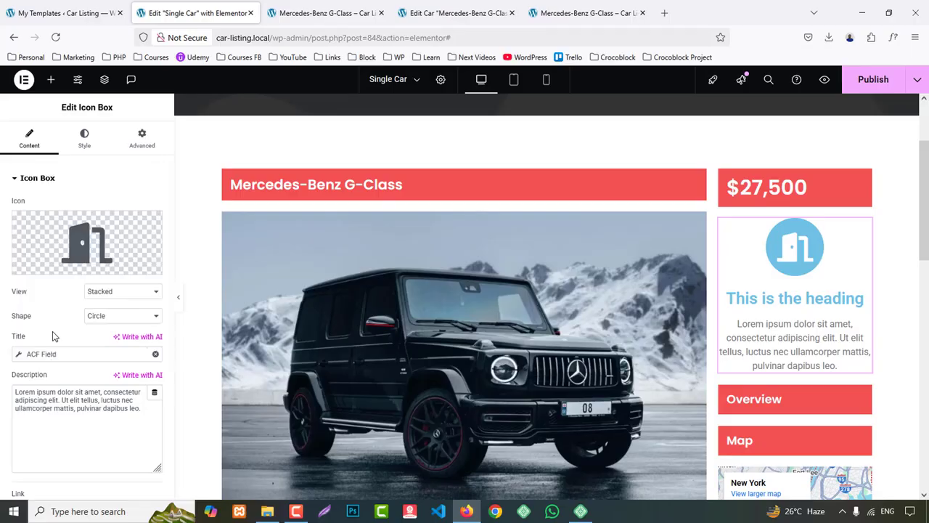
{"action": "left_click", "coordinate": [38, 355]}
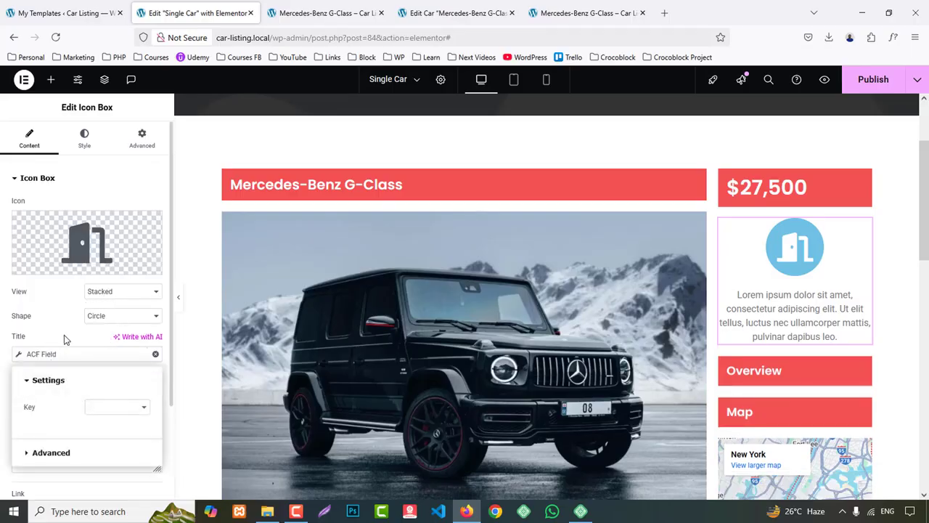
{"action": "left_click", "coordinate": [109, 406]}
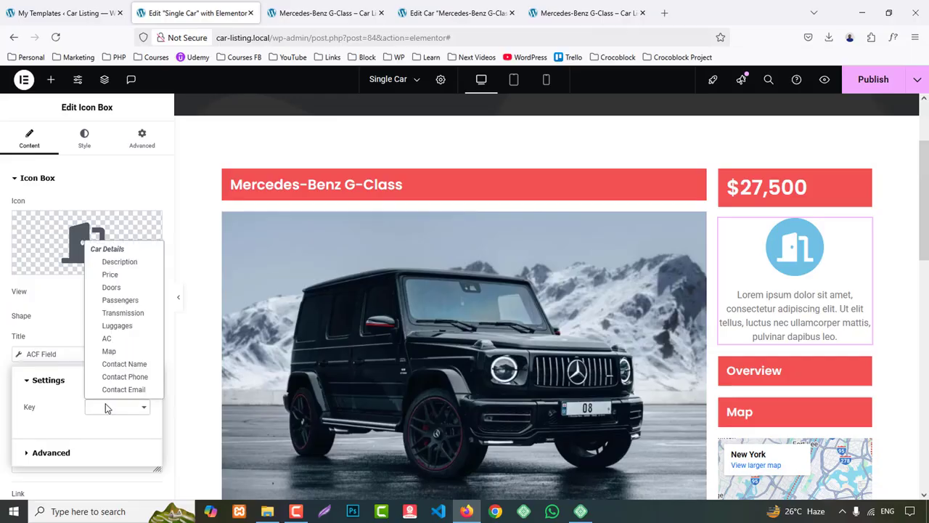
{"action": "left_click", "coordinate": [116, 289]}
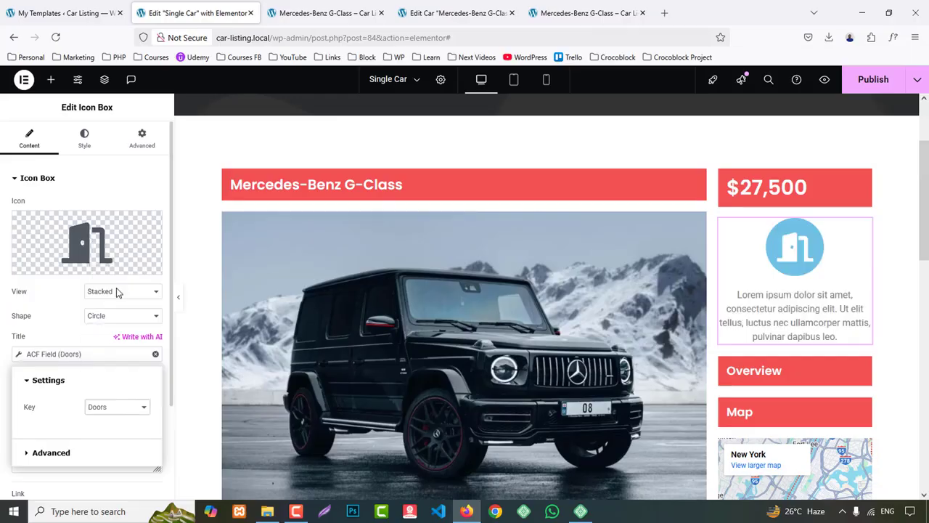
{"action": "scroll", "coordinate": [109, 305], "scroll_direction": "down", "scroll_amount": 3}
{"action": "left_click", "coordinate": [3, 360]}
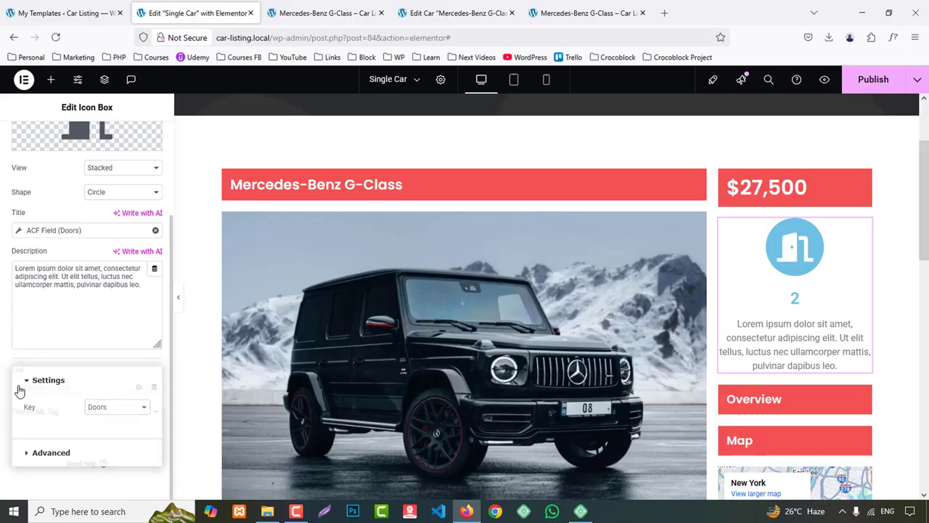
- Replace the icon box description with "Doors"
{"action": "left_click", "coordinate": [83, 299]}
{"action": "key", "text": "ctrl+a"}
{"action": "type", "text": "Doors"}
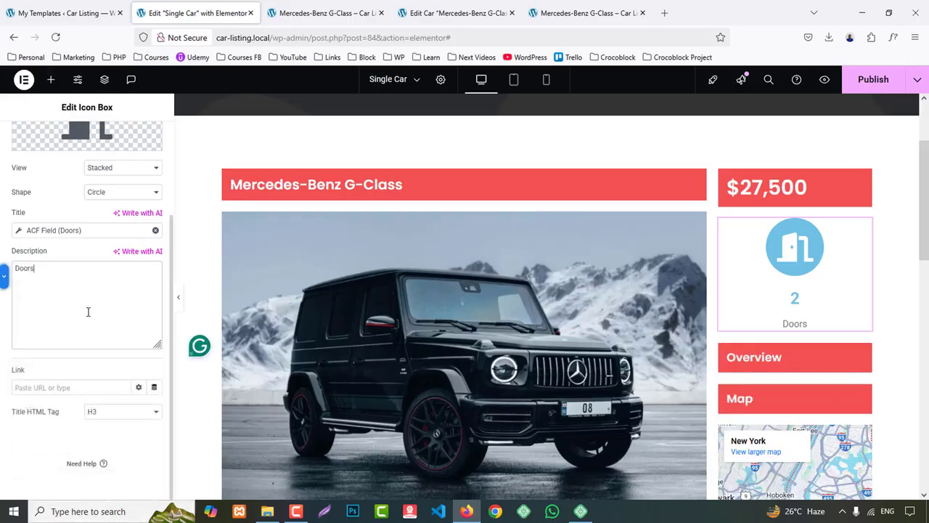
- Place the icon to the left of the Doors text and set the vertical alignment to Middle
{"action": "scroll", "coordinate": [116, 182], "scroll_direction": "up", "scroll_amount": 5}
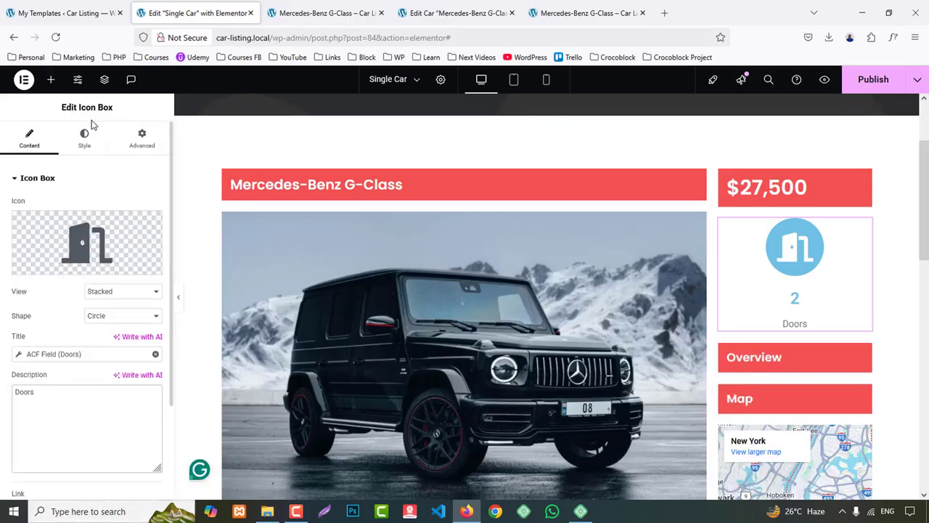
{"action": "left_click", "coordinate": [84, 137]}
{"action": "left_click", "coordinate": [124, 206]}
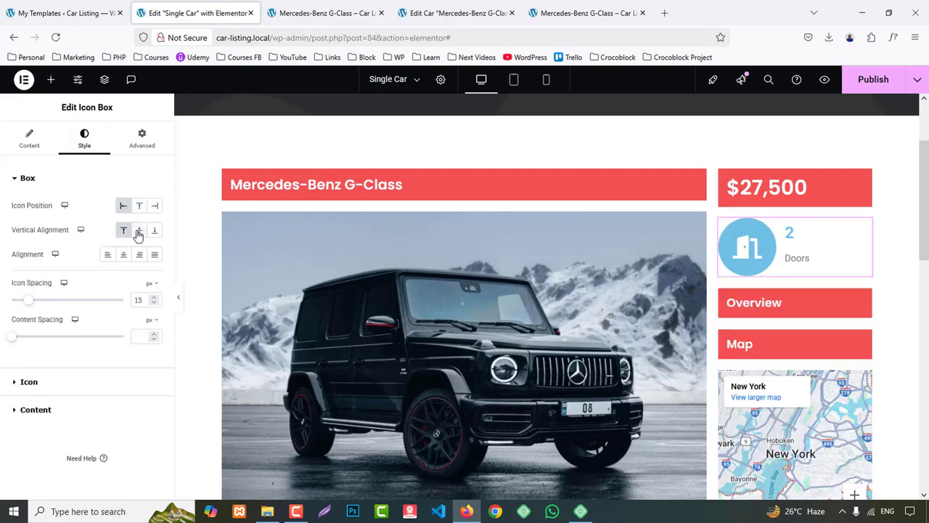
{"action": "left_click", "coordinate": [139, 229]}
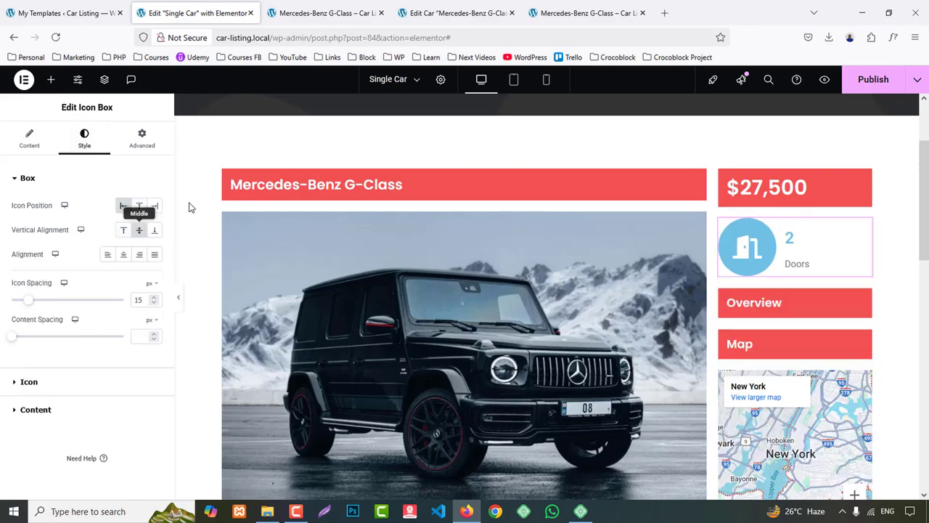
- Copy the price heading's background color #F15253 and apply it as the Doors icon's primary color
{"action": "left_click", "coordinate": [822, 182]}
{"action": "left_click", "coordinate": [143, 139]}
{"action": "scroll", "coordinate": [95, 363], "scroll_direction": "down", "scroll_amount": 10}
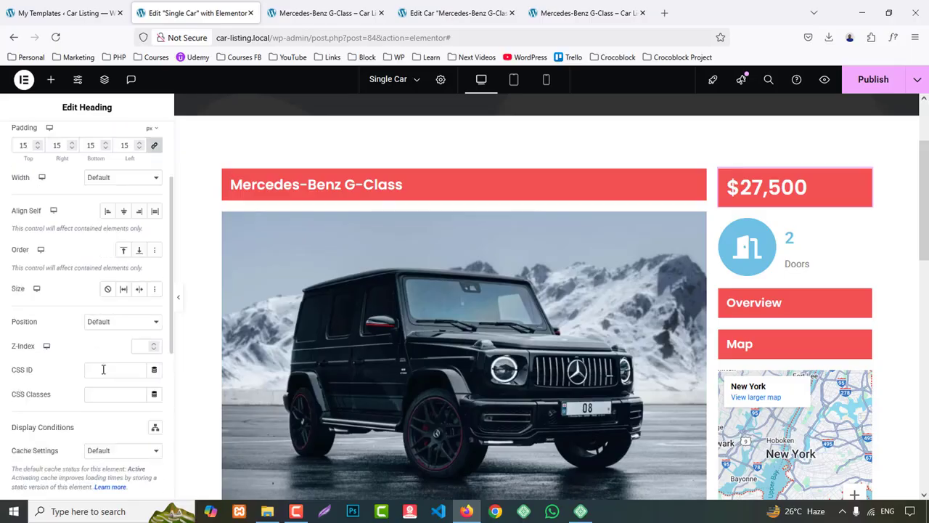
{"action": "left_click", "coordinate": [38, 280]}
{"action": "left_click", "coordinate": [140, 313]}
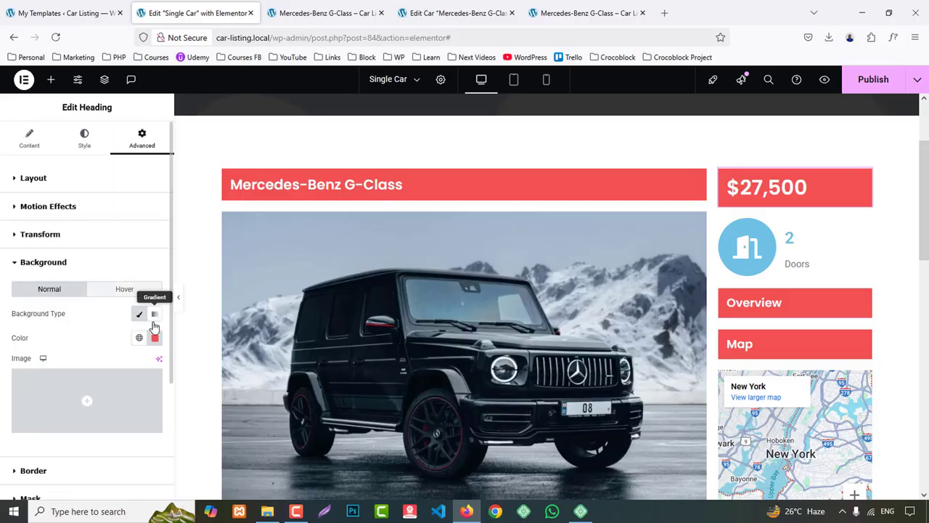
{"action": "left_click", "coordinate": [154, 338]}
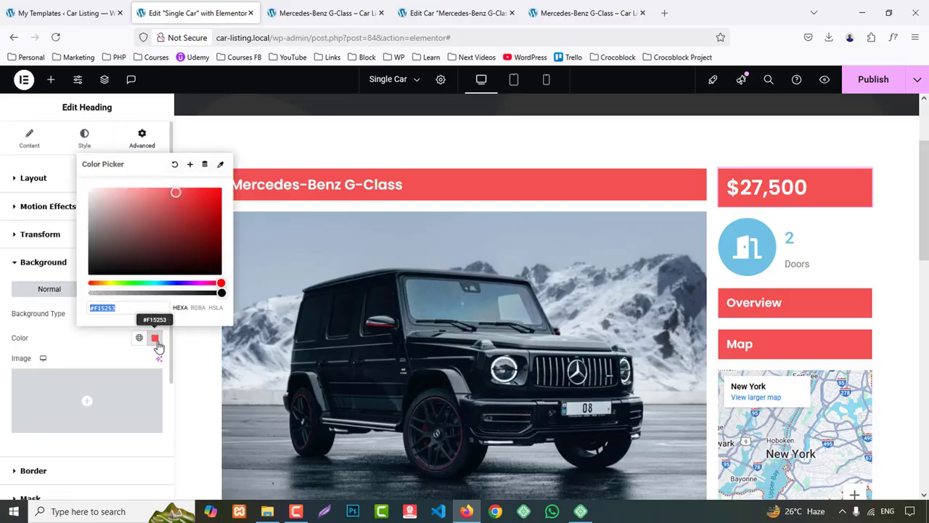
{"action": "left_click", "coordinate": [726, 244]}
{"action": "left_click", "coordinate": [28, 381]}
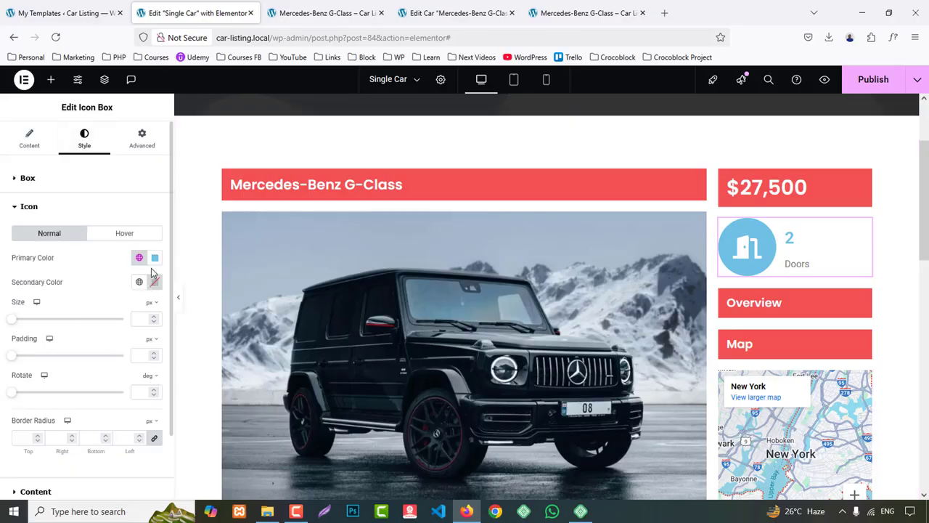
{"action": "left_click", "coordinate": [155, 258]}
{"action": "left_click", "coordinate": [155, 257]}
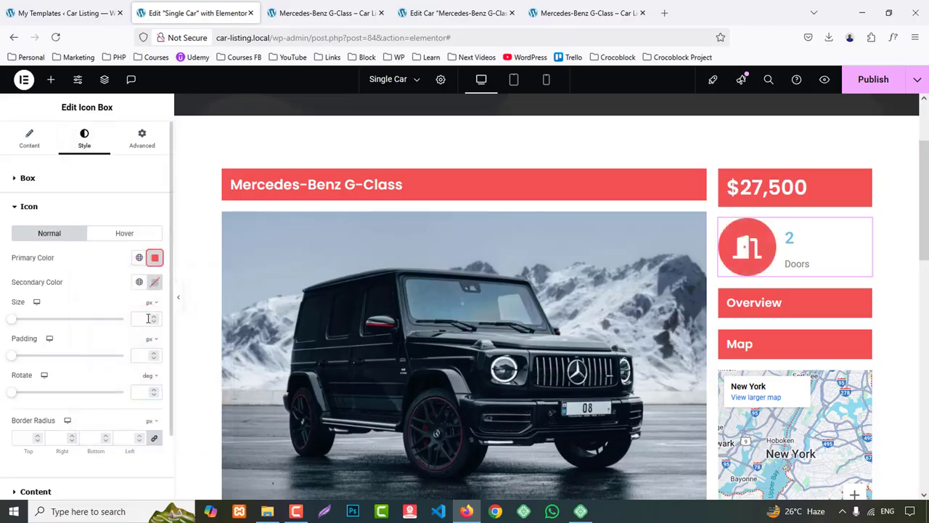
- Set the Doors icon's size to 20 px
{"action": "left_click", "coordinate": [139, 318]}
{"action": "type", "text": "7"}
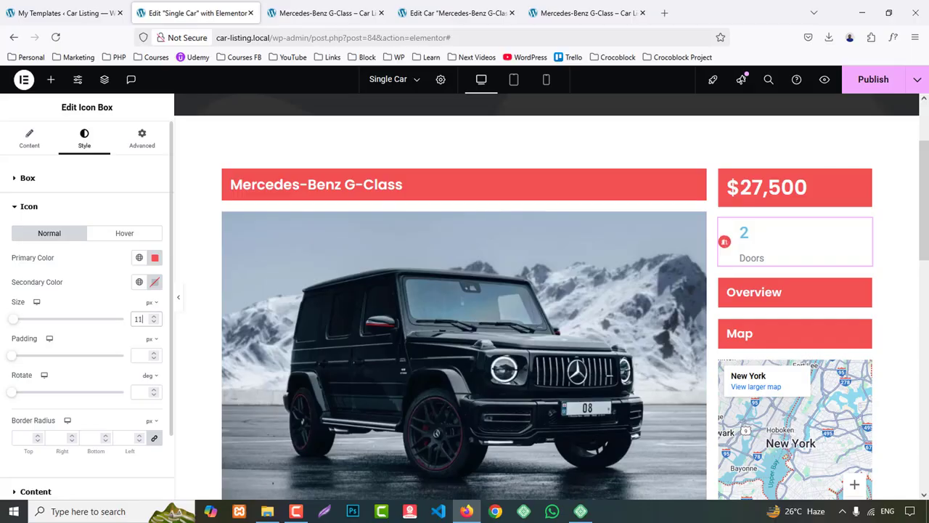
{"action": "key", "text": "Up"}
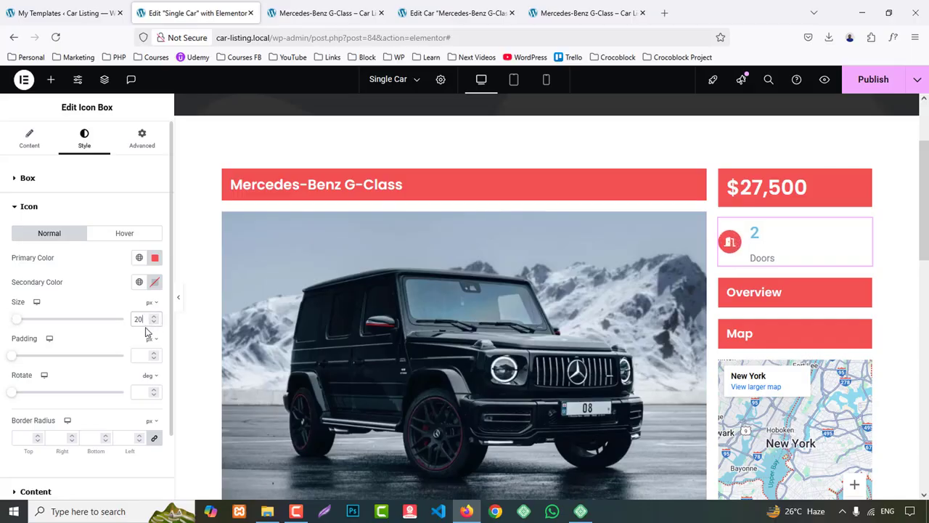
- Set the Doors icon box's title color to #111
{"action": "scroll", "coordinate": [7, 490], "scroll_direction": "down", "scroll_amount": 1}
{"action": "left_click", "coordinate": [28, 434]}
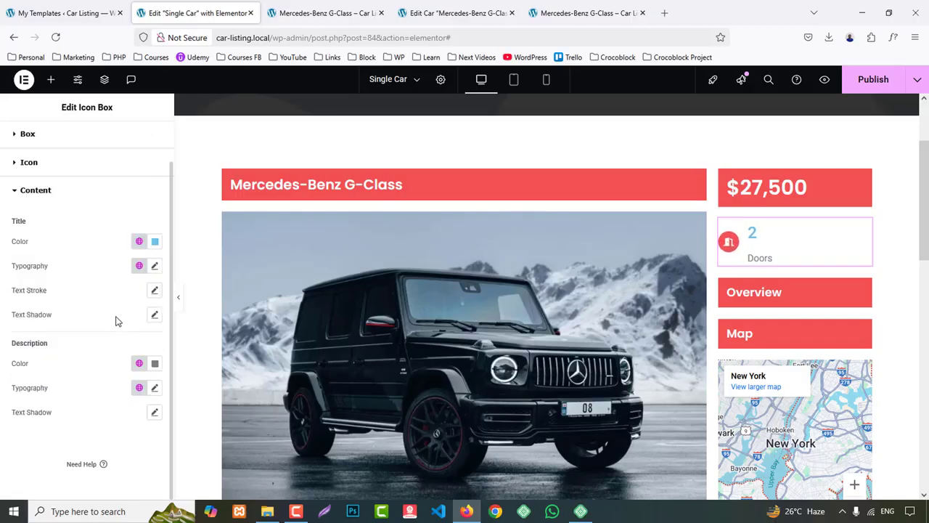
{"action": "left_click", "coordinate": [155, 242]}
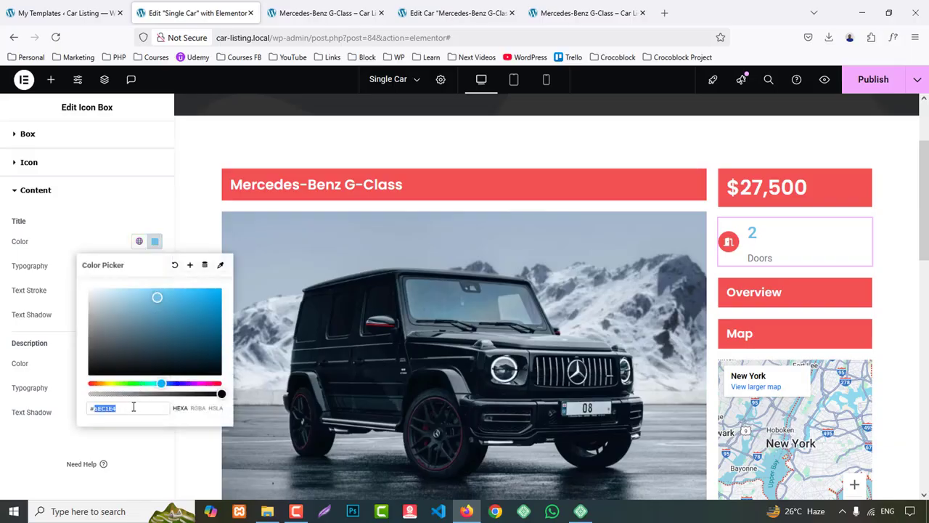
{"action": "type", "text": "111"}
{"action": "left_click", "coordinate": [68, 398]}
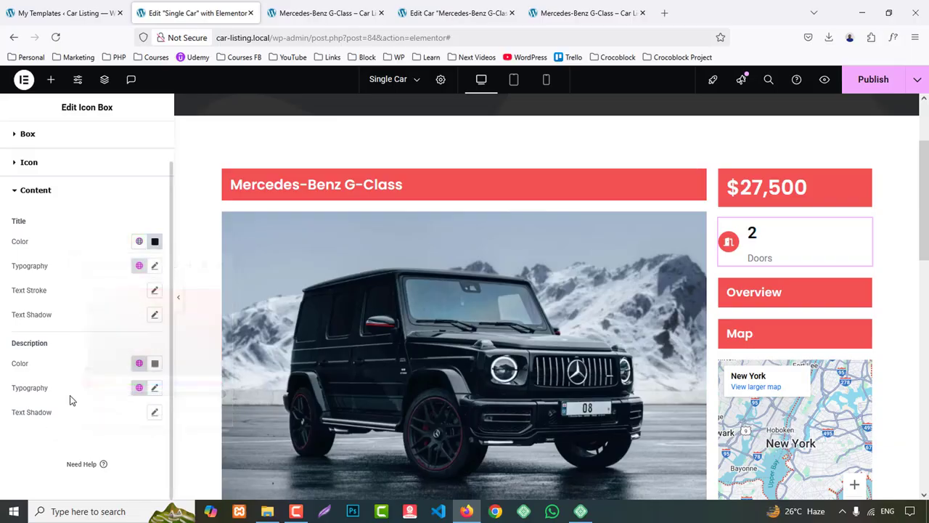
- Set the icon box title's typography to the Poppins font at 22 px
{"action": "left_click", "coordinate": [155, 266]}
{"action": "left_click", "coordinate": [123, 320]}
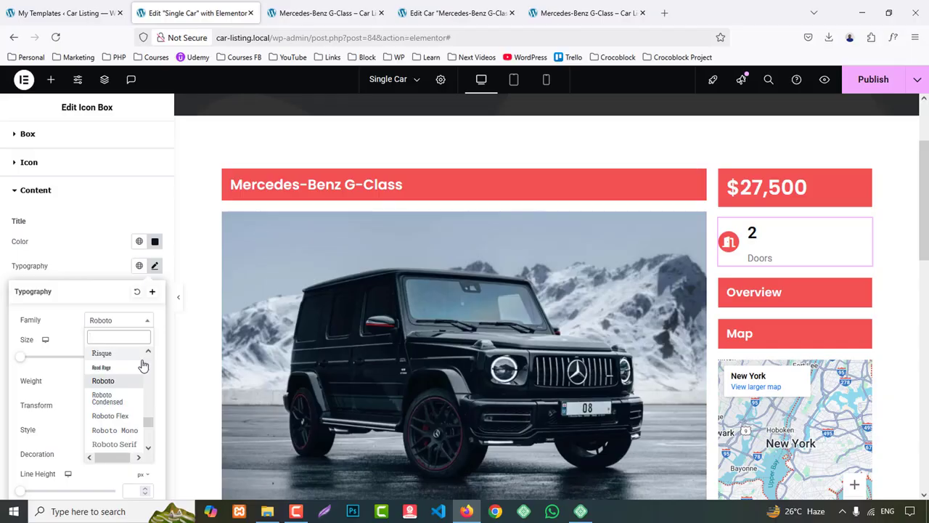
{"action": "type", "text": "popp"}
{"action": "left_click", "coordinate": [110, 368]}
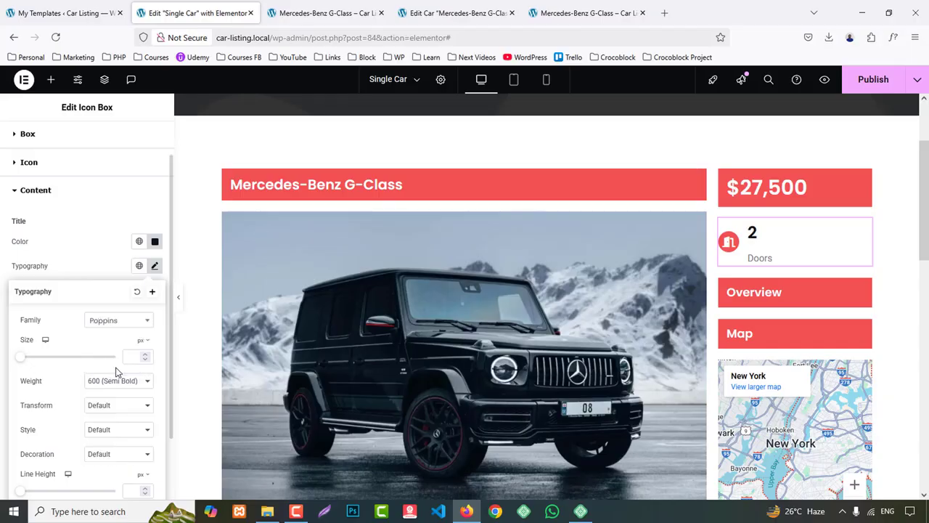
{"action": "type", "text": "18"}
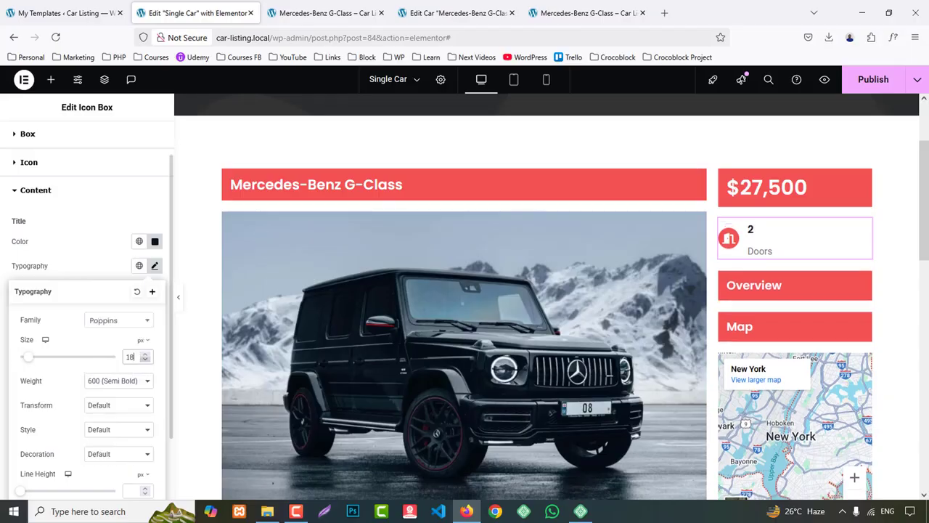
{"action": "left_click", "coordinate": [144, 355]}
{"action": "left_click", "coordinate": [145, 354]}
{"action": "left_click", "coordinate": [145, 355]}
{"action": "left_click", "coordinate": [145, 354]}
{"action": "left_click", "coordinate": [145, 354]}
{"action": "left_click", "coordinate": [145, 354]}
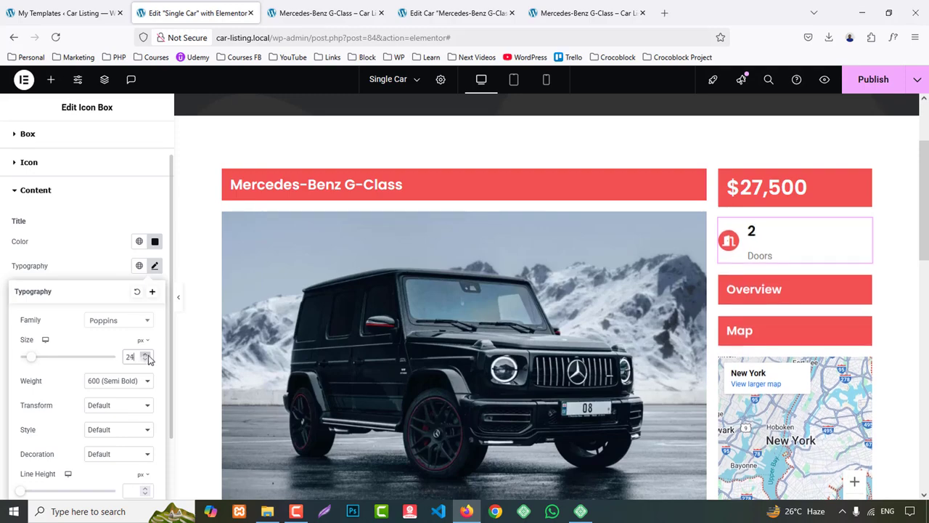
{"action": "left_click", "coordinate": [146, 359]}
{"action": "left_click", "coordinate": [145, 360]}
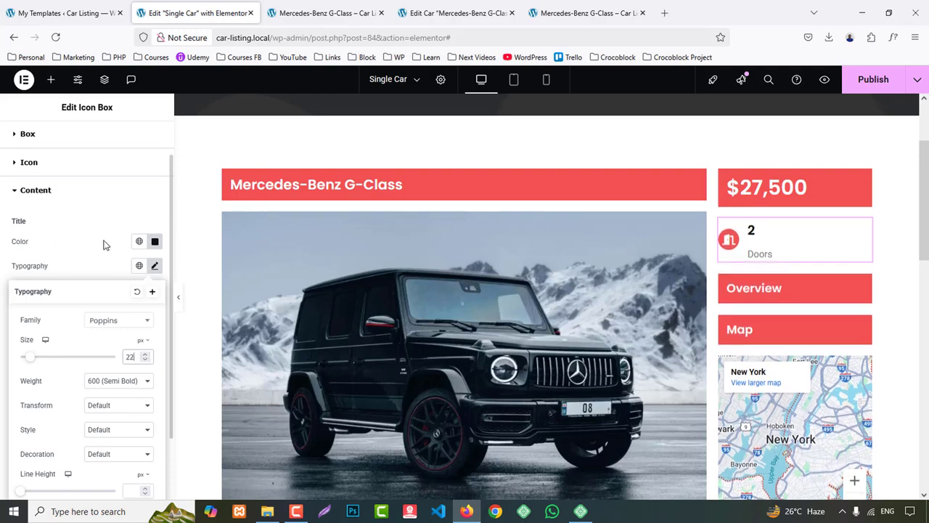
- Set the Doors icon box's icon spacing to 10 px and content spacing to 5 px
{"action": "left_click", "coordinate": [27, 135]}
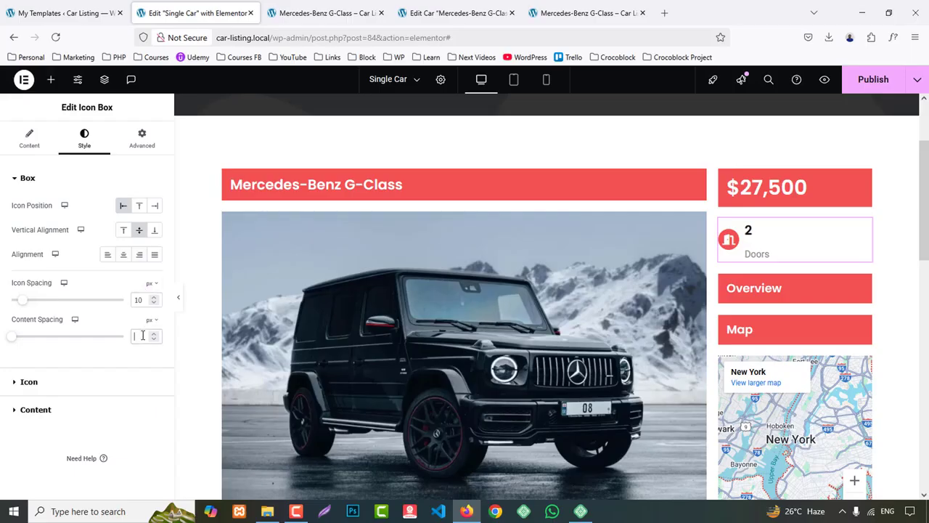
{"action": "type", "text": "5"}
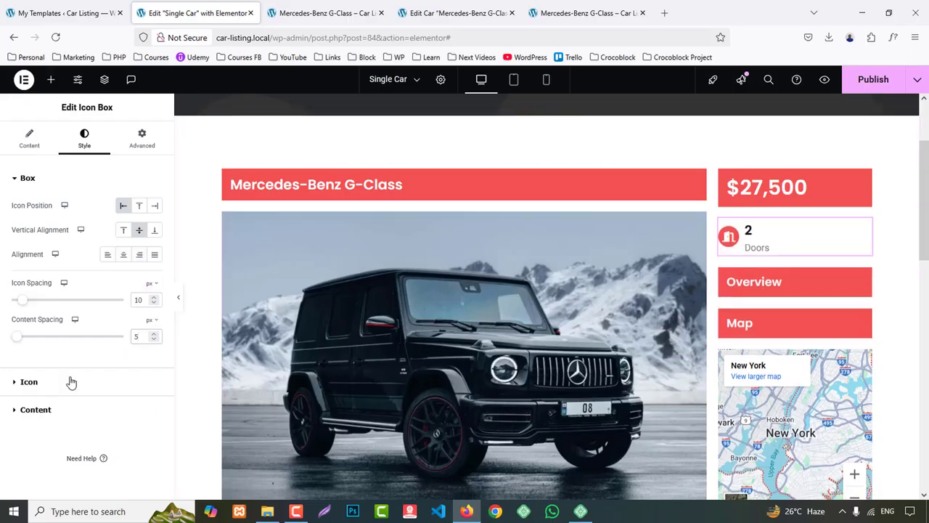
- Set the Doors icon box's description color to #111
{"action": "left_click", "coordinate": [52, 414]}
{"action": "left_click", "coordinate": [155, 363]}
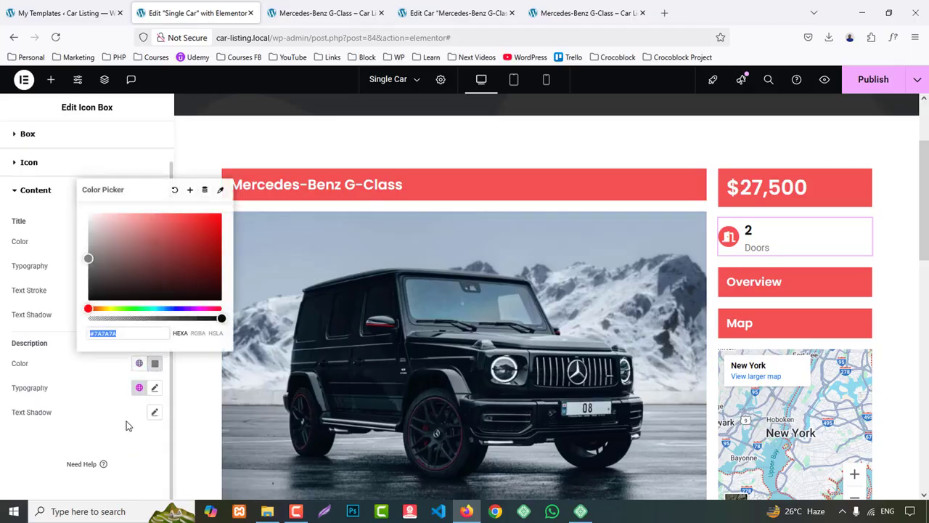
{"action": "double_click", "coordinate": [133, 330]}
{"action": "type", "text": "111111"}
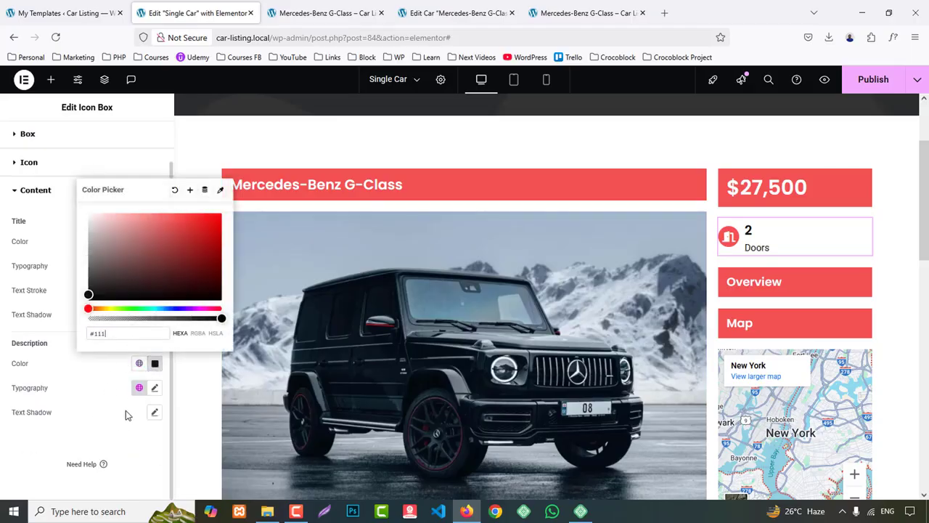
- Set the description's typography to Poppins at 18 px with weight 500 (Medium)
{"action": "left_click", "coordinate": [155, 388]}
{"action": "scroll", "coordinate": [109, 298], "scroll_direction": "down", "scroll_amount": 3}
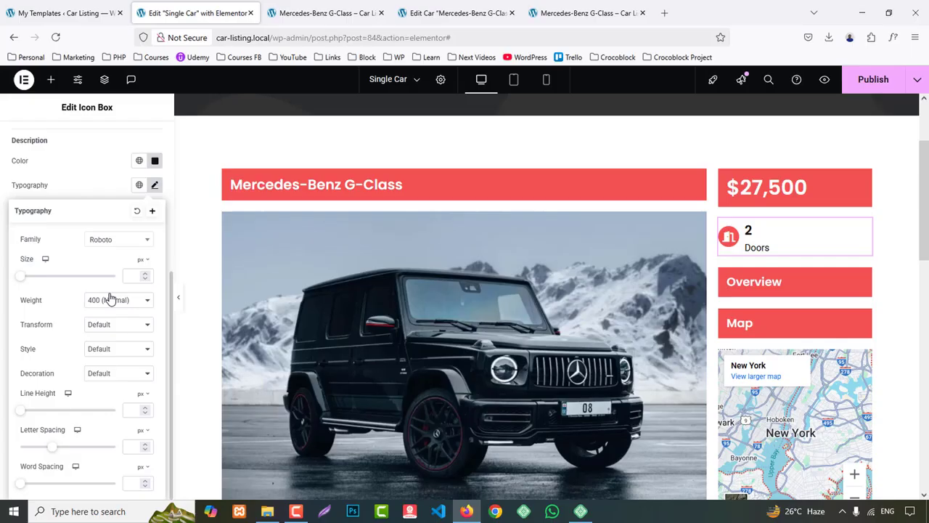
{"action": "left_click", "coordinate": [101, 242]}
{"action": "type", "text": "popp"}
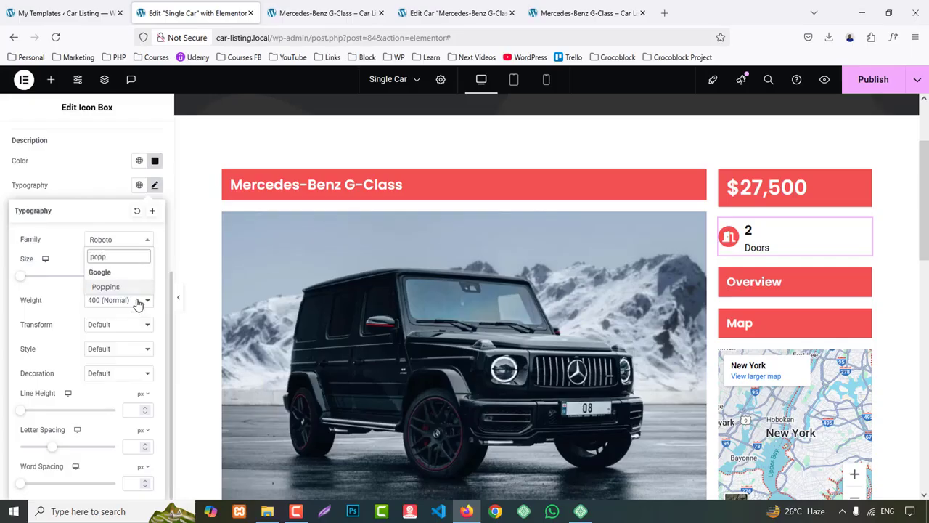
{"action": "left_click", "coordinate": [108, 289]}
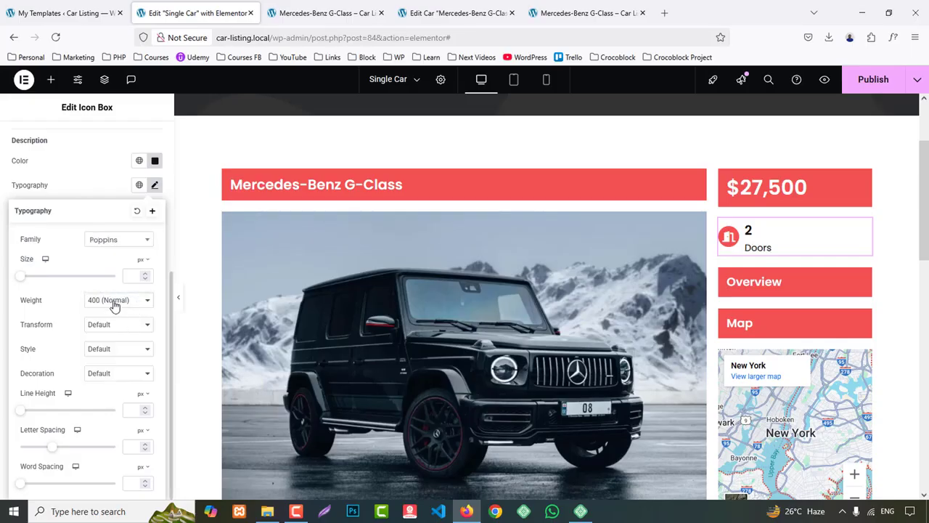
{"action": "type", "text": "18"}
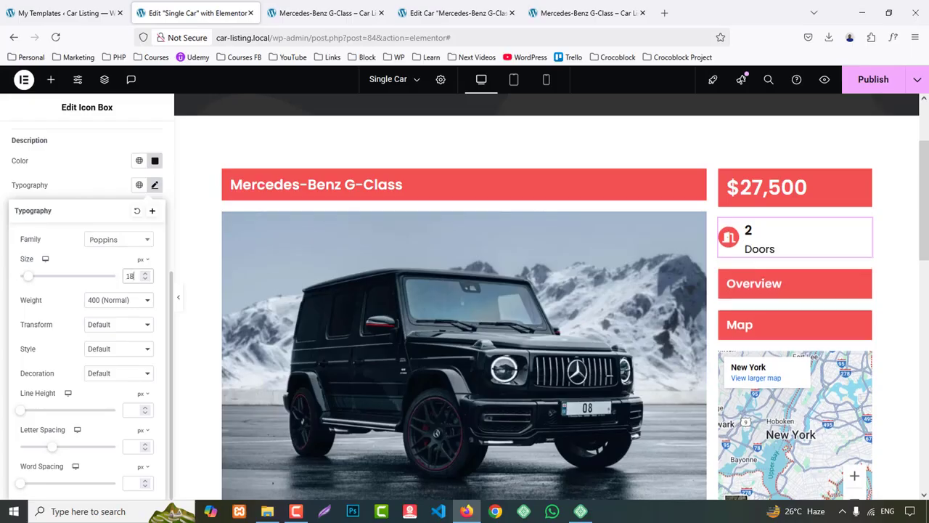
{"action": "left_click", "coordinate": [109, 300]}
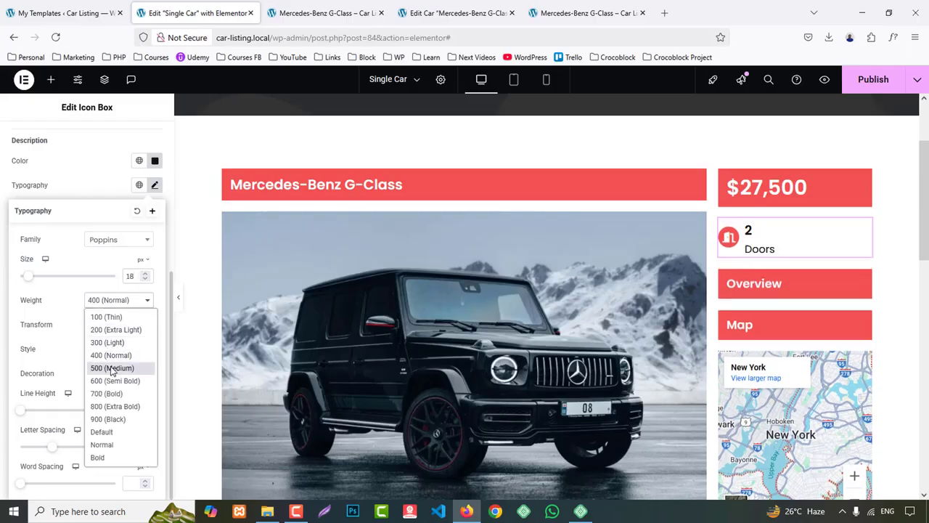
{"action": "left_click", "coordinate": [113, 370]}
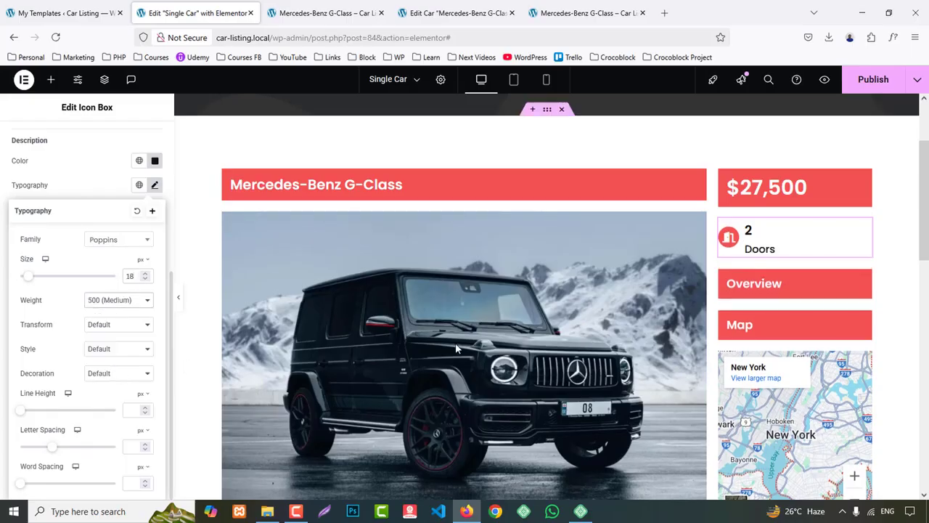
- Set the icon box's icon spacing to 15 px and its content spacing to 3 px
{"action": "scroll", "coordinate": [29, 199], "scroll_direction": "up", "scroll_amount": 5}
{"action": "left_click", "coordinate": [42, 185]}
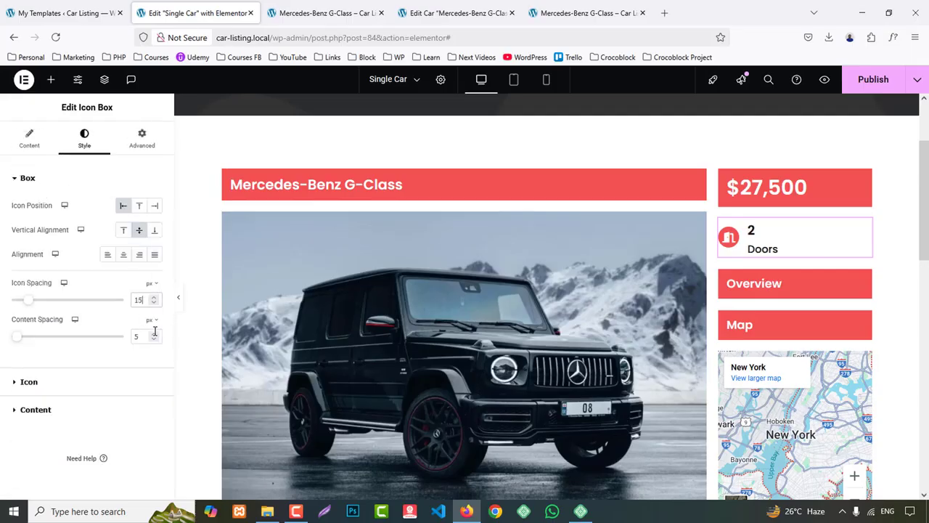
{"action": "key", "text": "BackSpace"}
{"action": "type", "text": "1"}
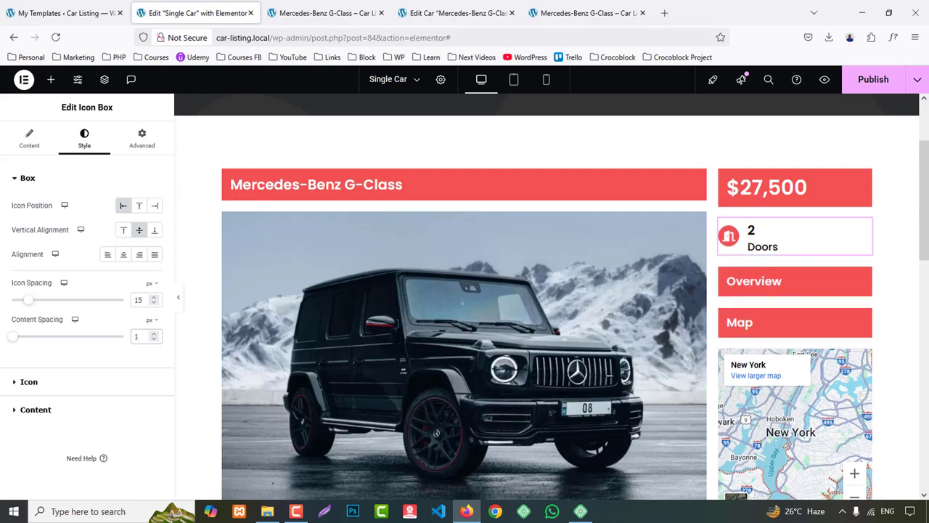
{"action": "key", "text": "BackSpace"}
{"action": "type", "text": "3"}
- Duplicate the Doors icon box four times so the sidebar holds five of them
{"action": "right_click", "coordinate": [759, 233]}
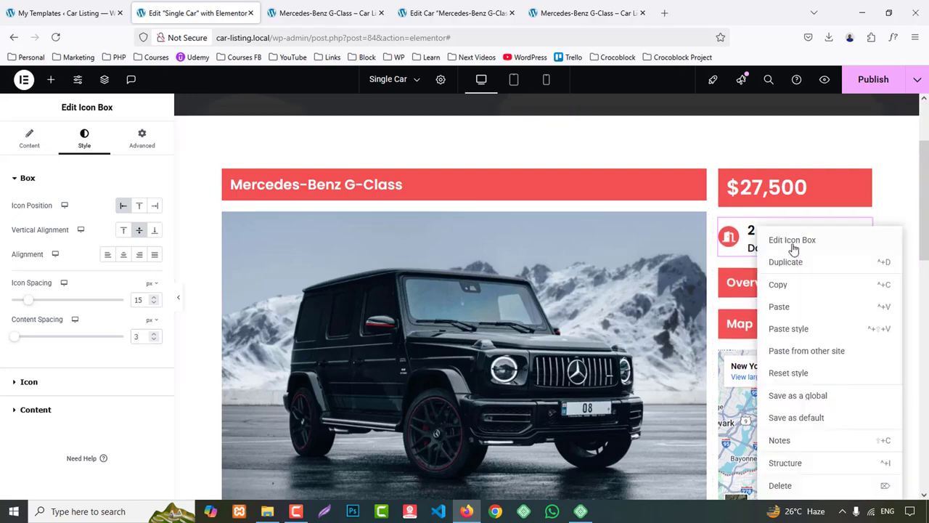
{"action": "left_click", "coordinate": [803, 264]}
{"action": "scroll", "coordinate": [792, 247], "scroll_direction": "down", "scroll_amount": 1}
{"action": "right_click", "coordinate": [781, 231]}
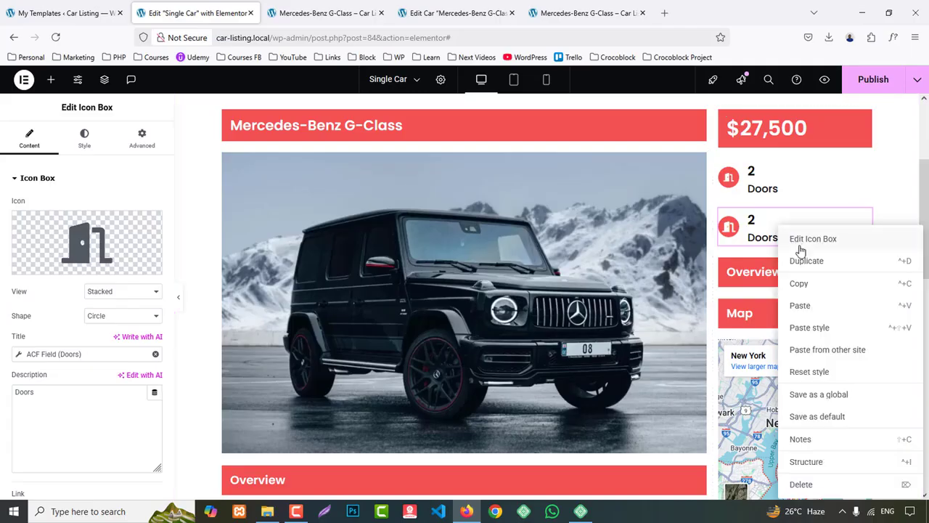
{"action": "left_click", "coordinate": [801, 254]}
{"action": "scroll", "coordinate": [798, 250], "scroll_direction": "down", "scroll_amount": 1}
{"action": "right_click", "coordinate": [777, 222]}
{"action": "left_click", "coordinate": [804, 253]}
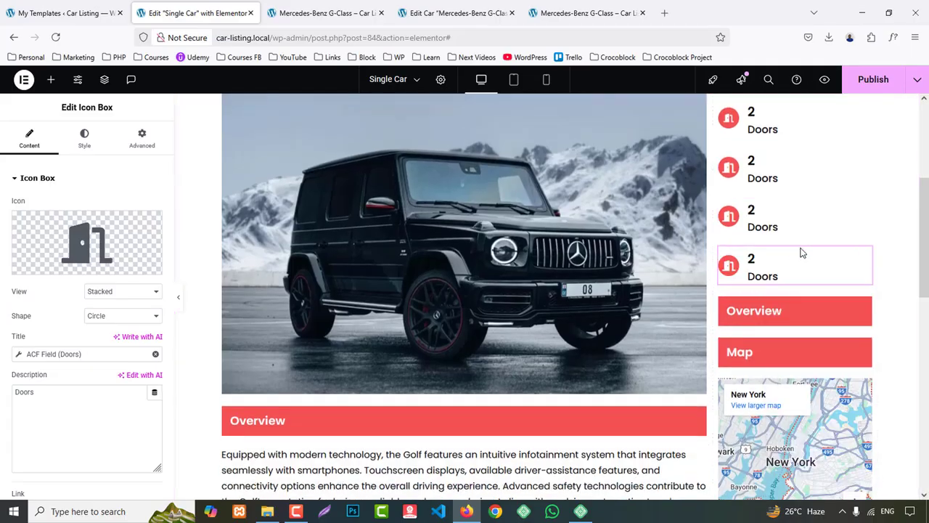
{"action": "right_click", "coordinate": [803, 251]}
{"action": "left_click", "coordinate": [802, 263]}
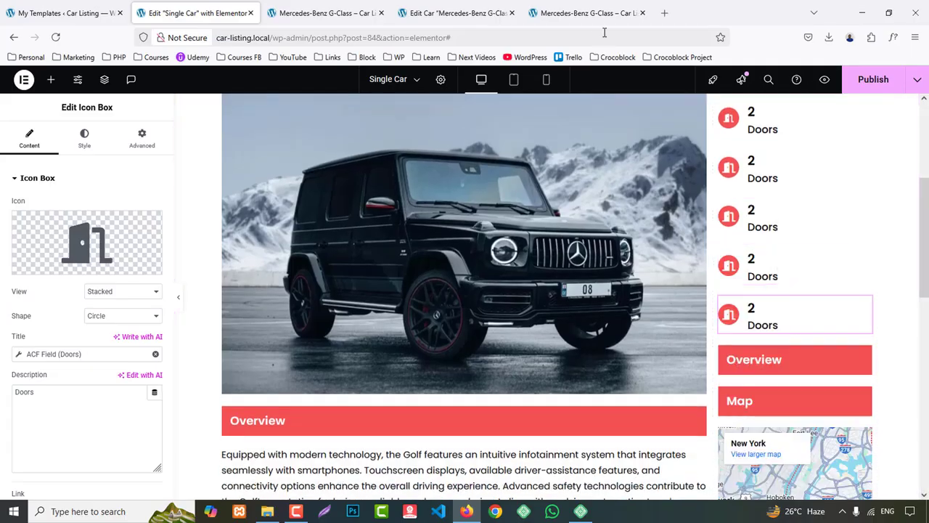
- Copy the "Passengers" label from the demo car page and return to the Single Car template
{"action": "left_click", "coordinate": [369, 6]}
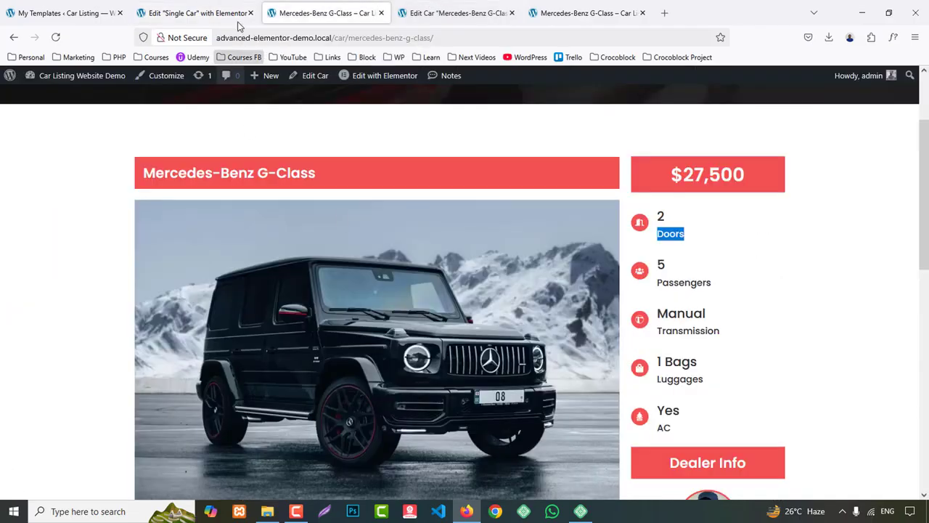
{"action": "double_click", "coordinate": [689, 283]}
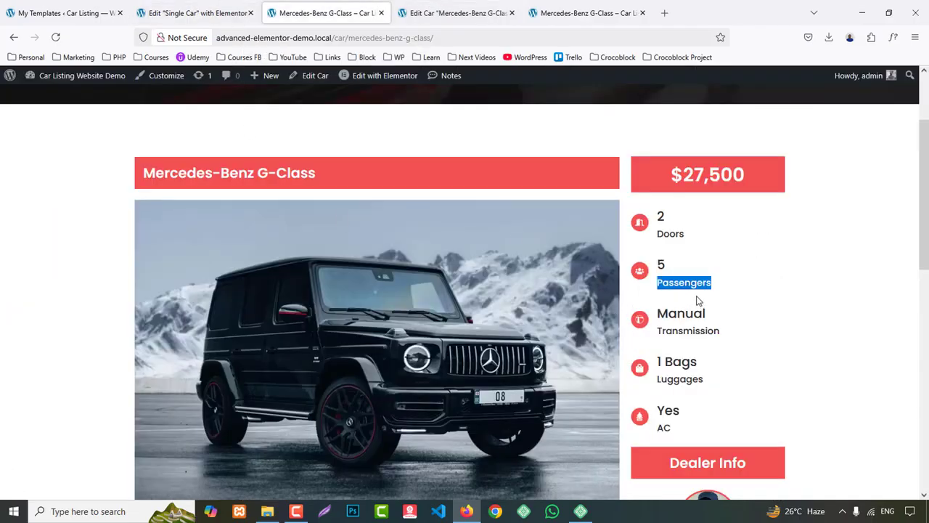
{"action": "left_click", "coordinate": [193, 12]}
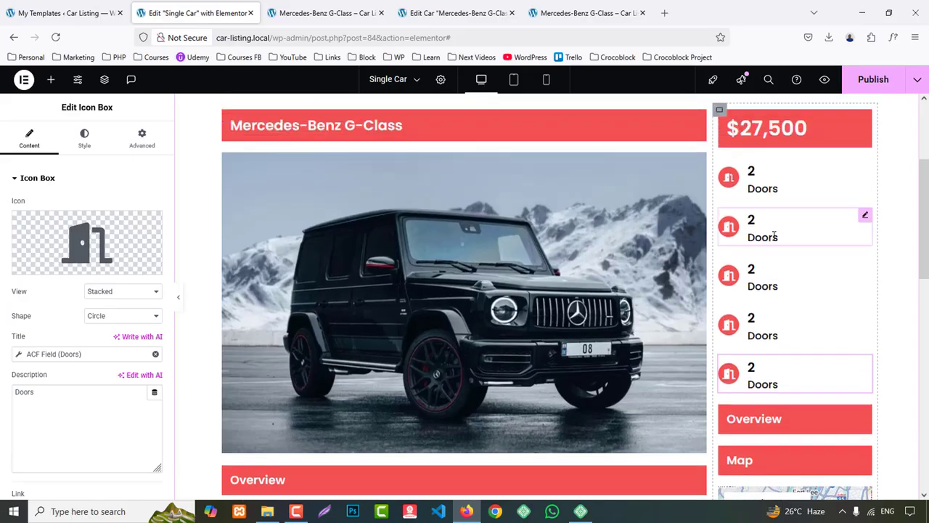
- Replace the second icon box's icon with the "Users" icon from the icon library
{"action": "left_click", "coordinate": [774, 234]}
{"action": "left_click", "coordinate": [52, 266]}
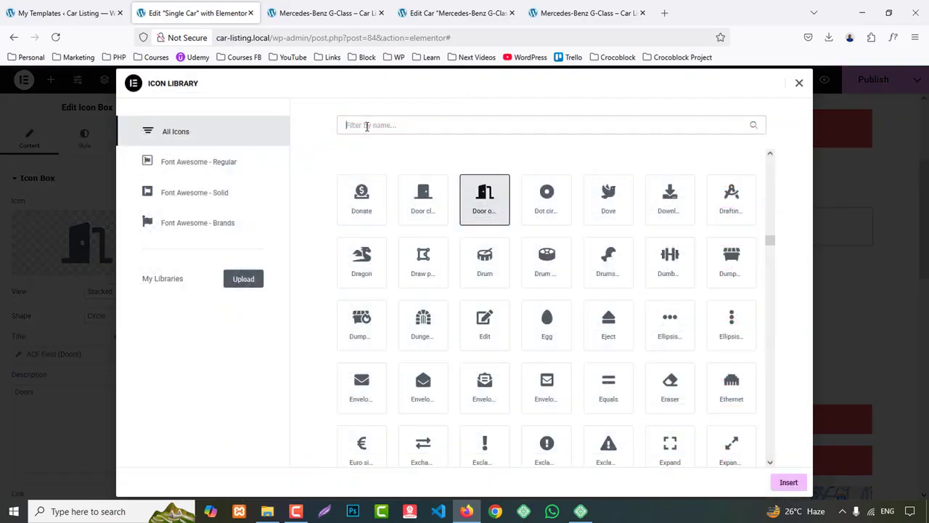
{"action": "type", "text": "user"}
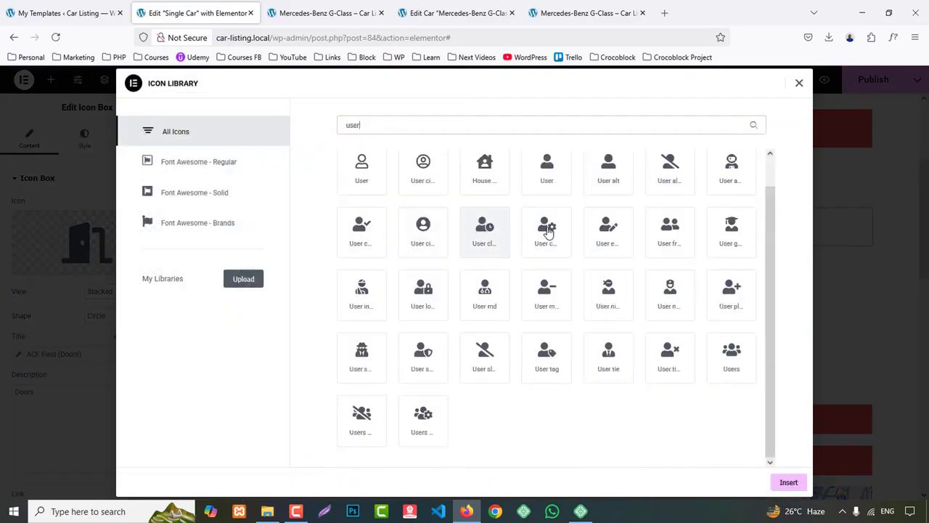
{"action": "type", "text": "s"}
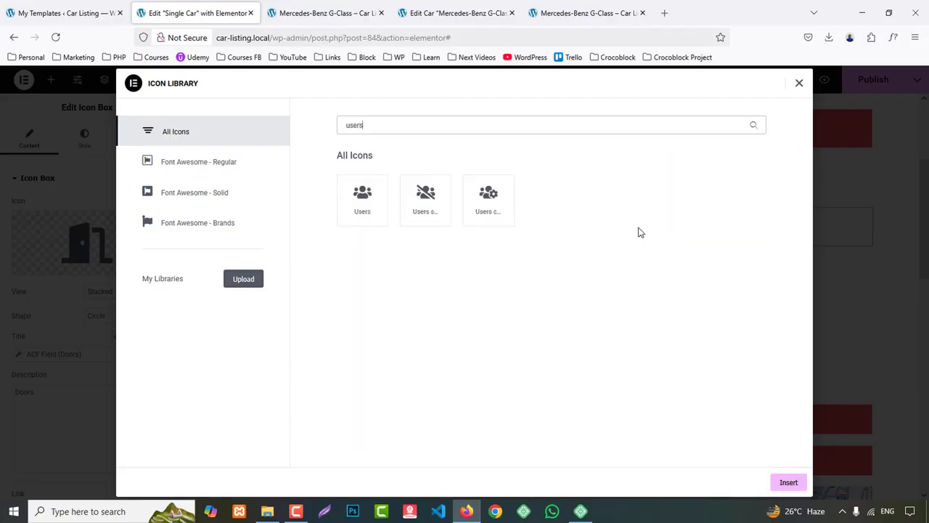
{"action": "left_click", "coordinate": [365, 200]}
{"action": "left_click", "coordinate": [788, 483]}
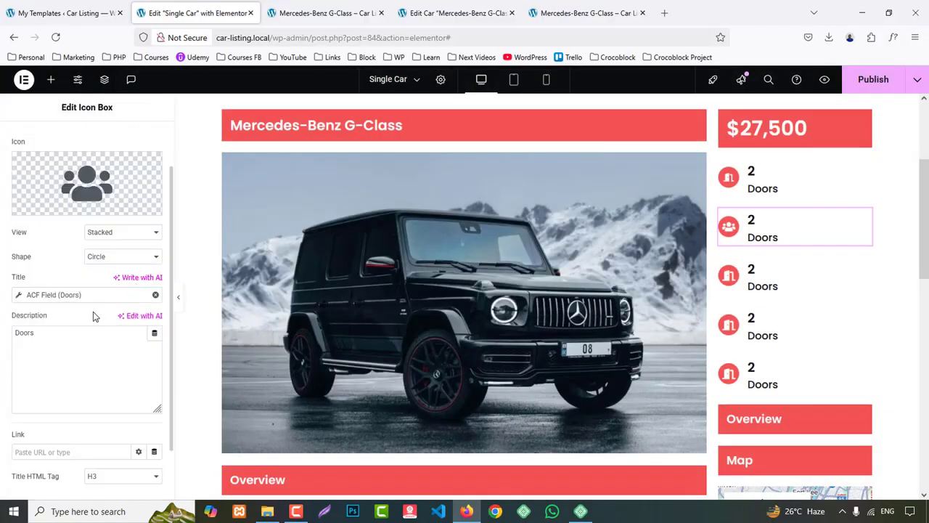
- Link the second icon box's title to the ACF field Passengers and replace its description with "Passengers"
{"action": "left_click", "coordinate": [56, 296]}
{"action": "left_click", "coordinate": [109, 347]}
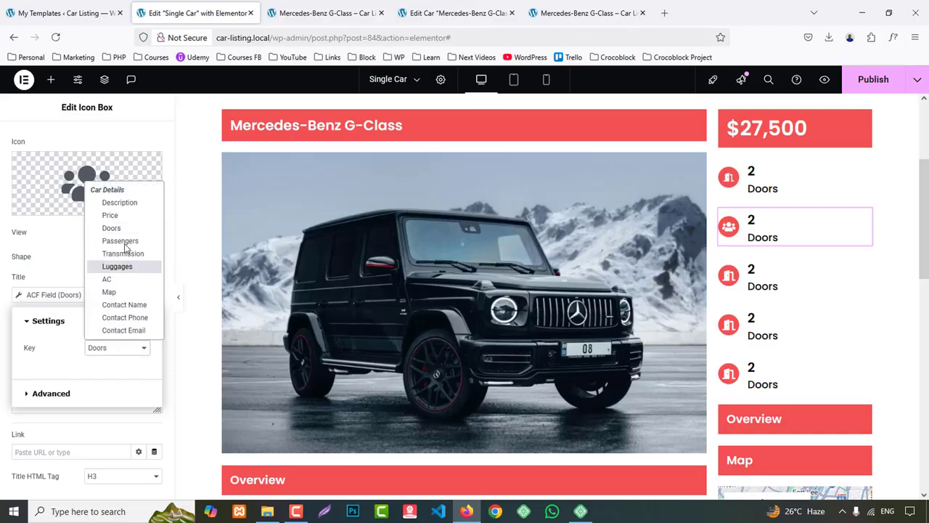
{"action": "left_click", "coordinate": [120, 240]}
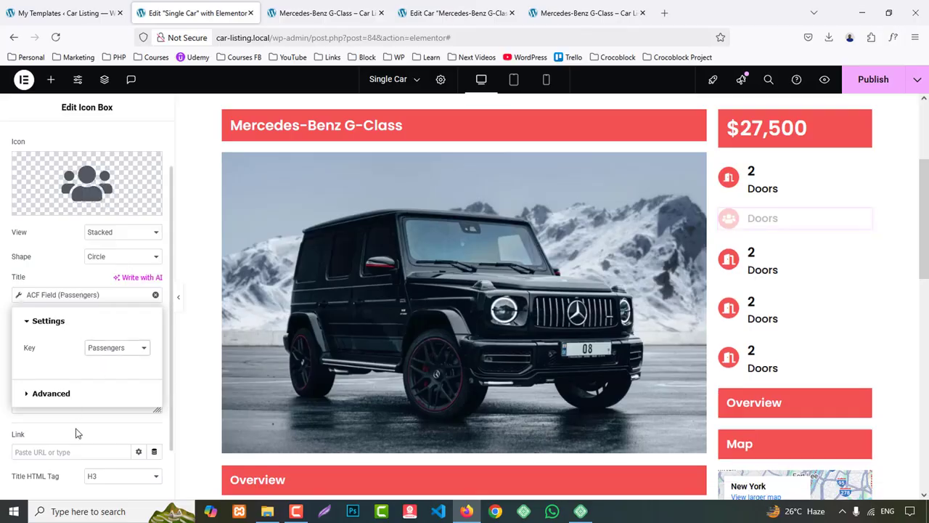
{"action": "left_click", "coordinate": [58, 411]}
{"action": "triple_click", "coordinate": [61, 375]}
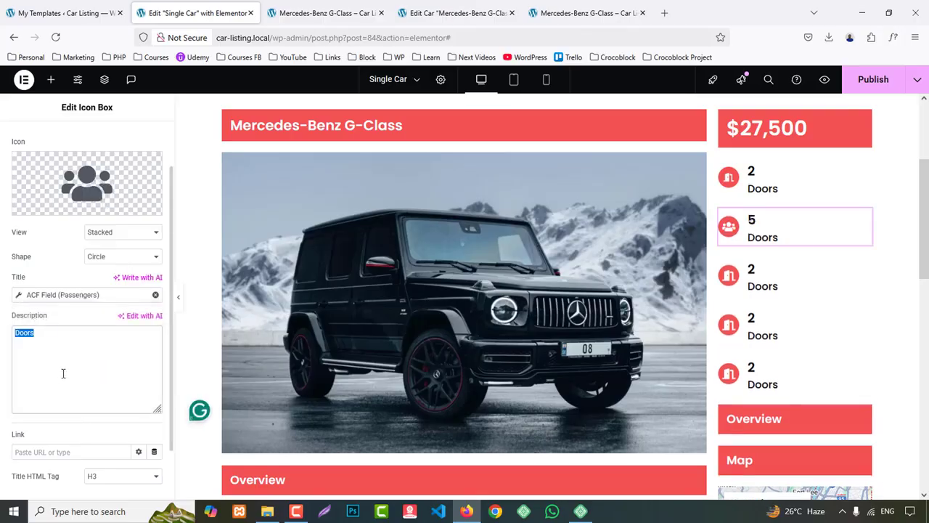
{"action": "type", "text": "Passengers"}
- Copy the "Transmission" label from the demo car page and return to the Single Car template
{"action": "left_click", "coordinate": [588, 13]}
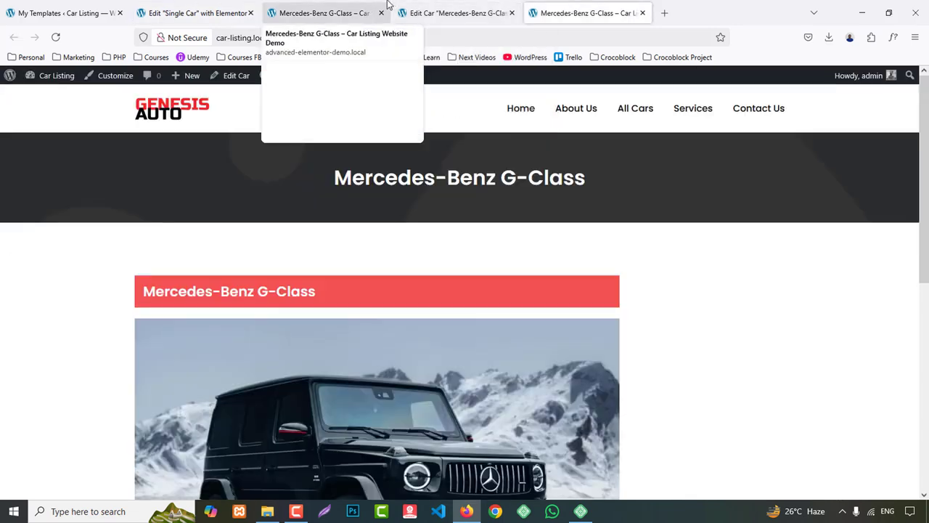
{"action": "left_click", "coordinate": [387, 6]}
{"action": "scroll", "coordinate": [836, 291], "scroll_direction": "down", "scroll_amount": 1}
{"action": "double_click", "coordinate": [679, 271]}
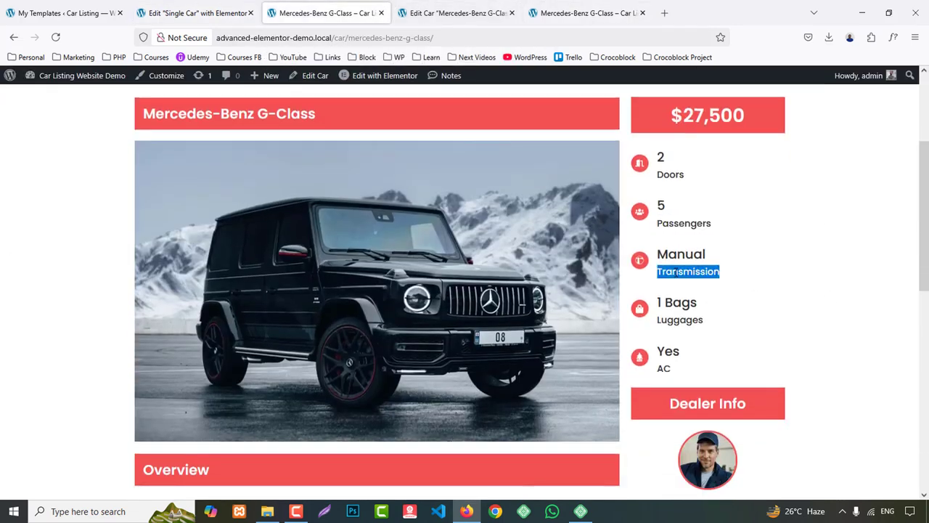
{"action": "left_click", "coordinate": [196, 12]}
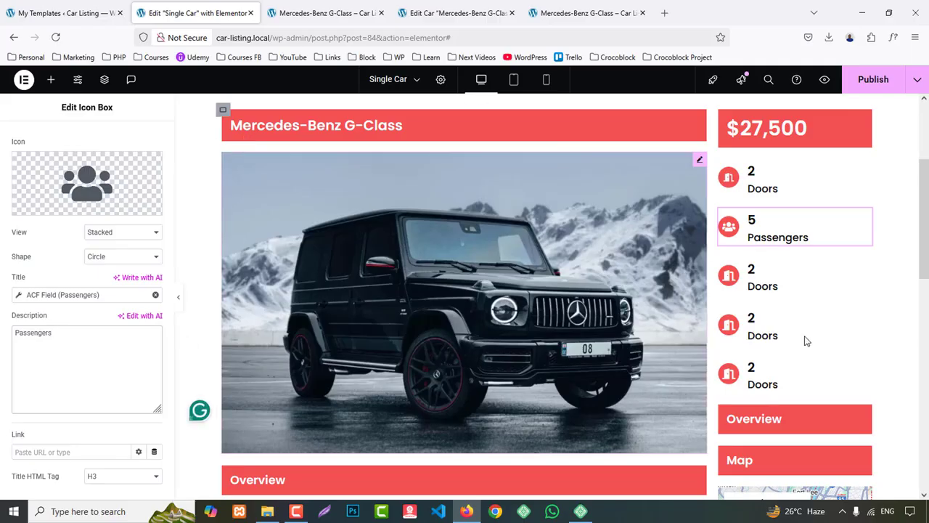
- Replace the third icon box's icon with the round "Watch…" icon found by searching the icon library for "man"
{"action": "left_click", "coordinate": [762, 276]}
{"action": "left_click", "coordinate": [48, 266]}
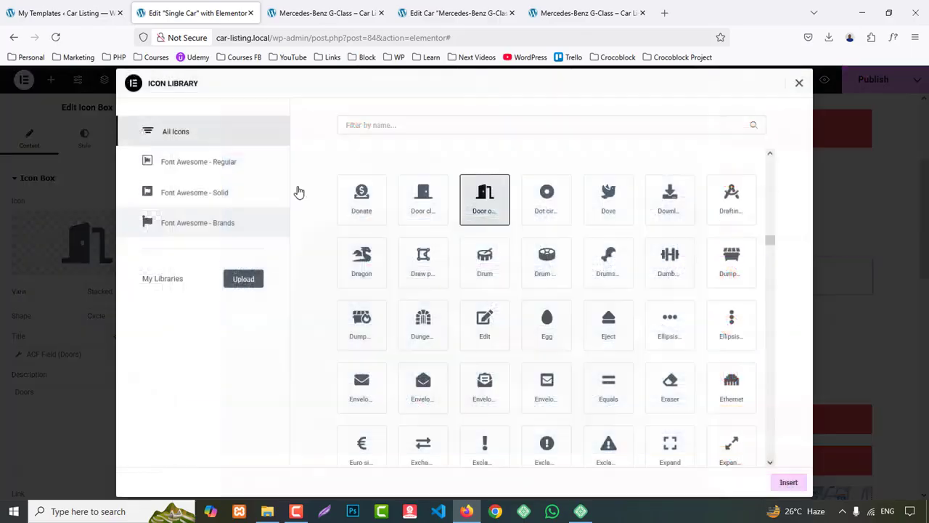
{"action": "left_click", "coordinate": [366, 128]}
{"action": "type", "text": "man"}
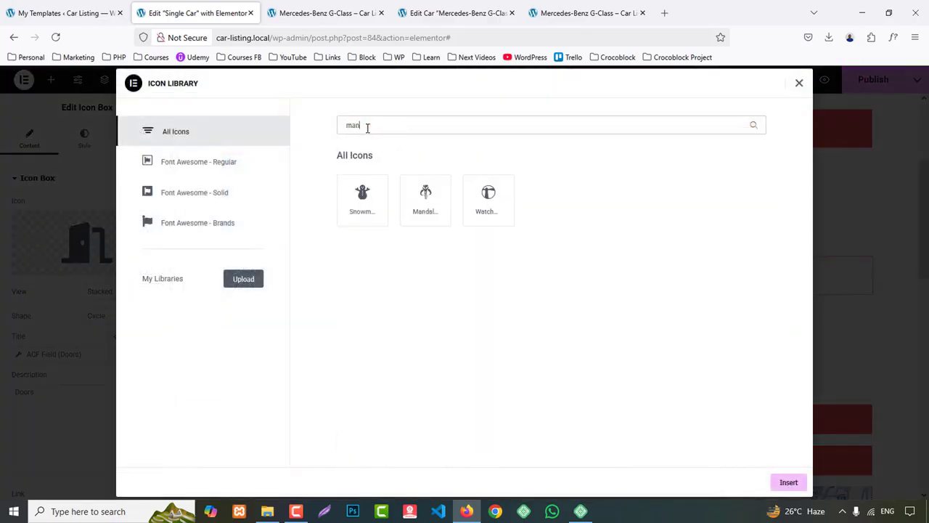
{"action": "left_click", "coordinate": [502, 202]}
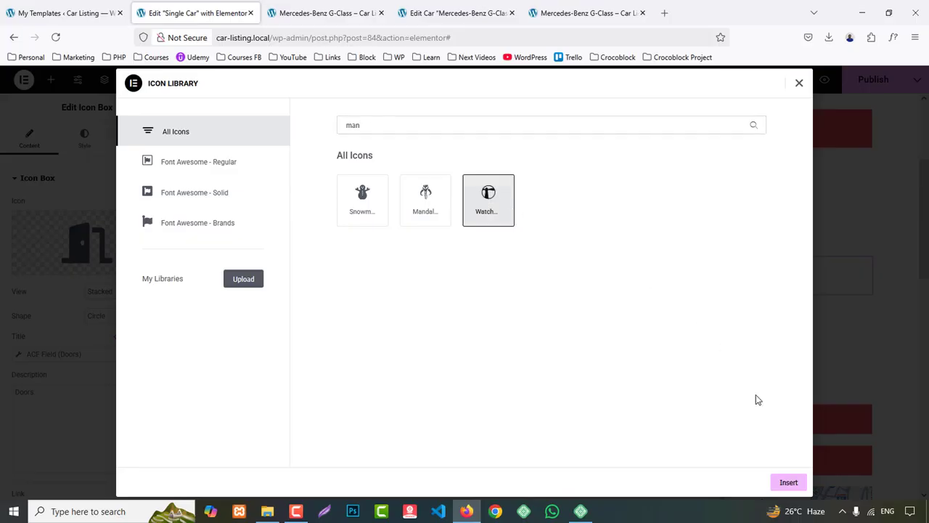
{"action": "left_click", "coordinate": [790, 484]}
- Link the third icon box's title to the ACF field Transmission and replace its description with "Transmission"
{"action": "scroll", "coordinate": [62, 256], "scroll_direction": "down", "scroll_amount": 3}
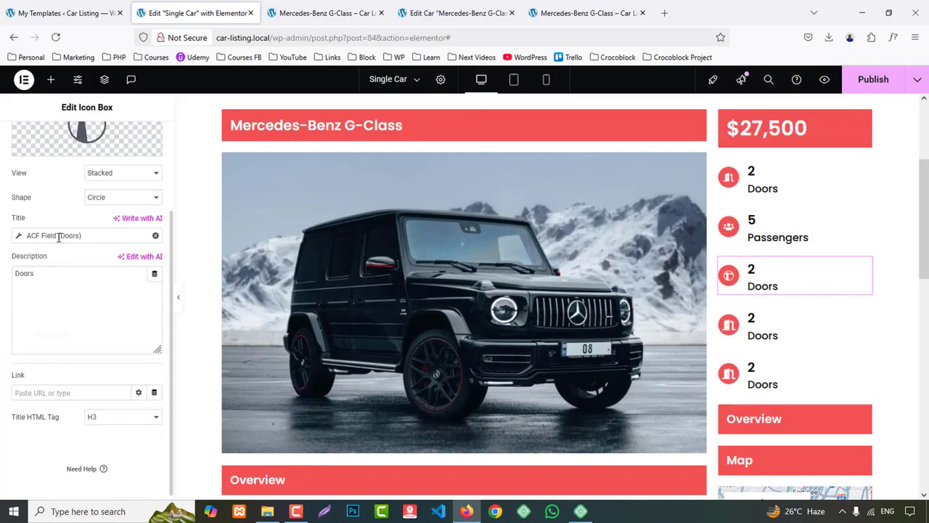
{"action": "left_click", "coordinate": [58, 236]}
{"action": "left_click", "coordinate": [106, 288]}
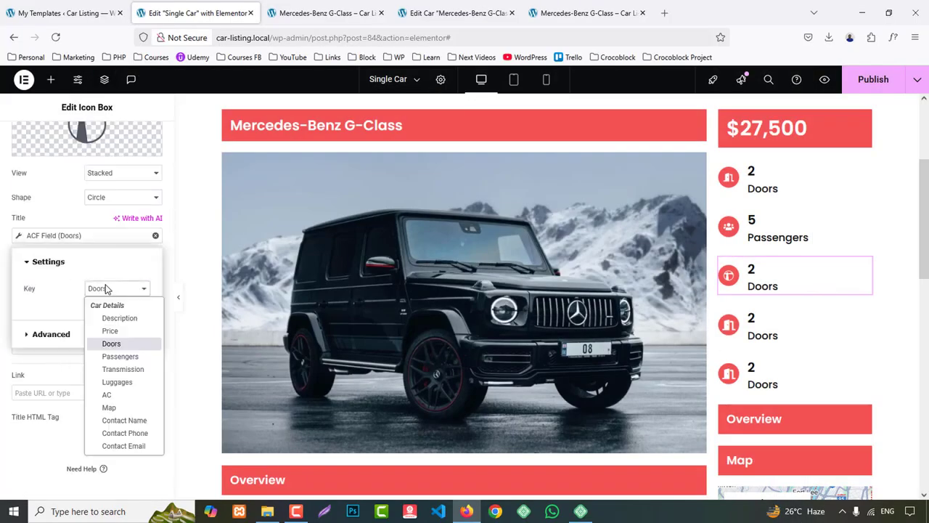
{"action": "left_click", "coordinate": [127, 369]}
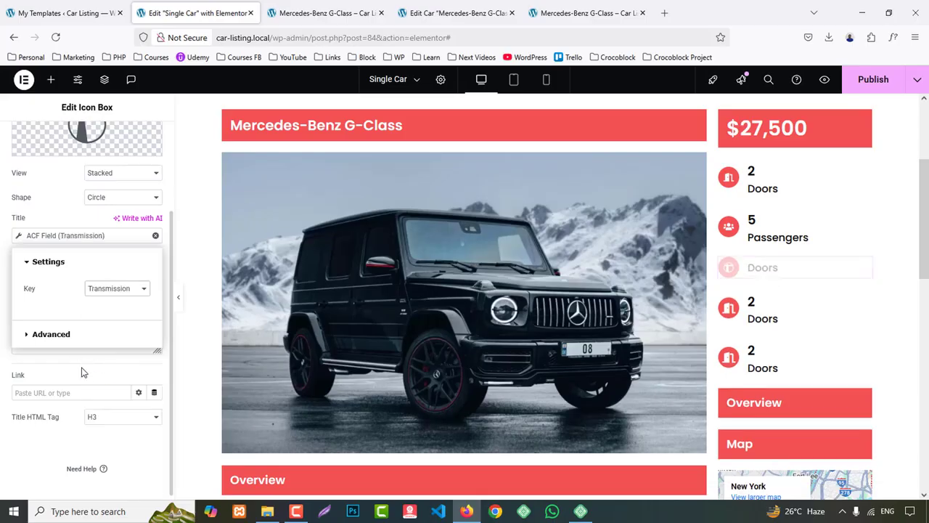
{"action": "left_click", "coordinate": [82, 373]}
{"action": "triple_click", "coordinate": [49, 300]}
{"action": "type", "text": "Transmission"}
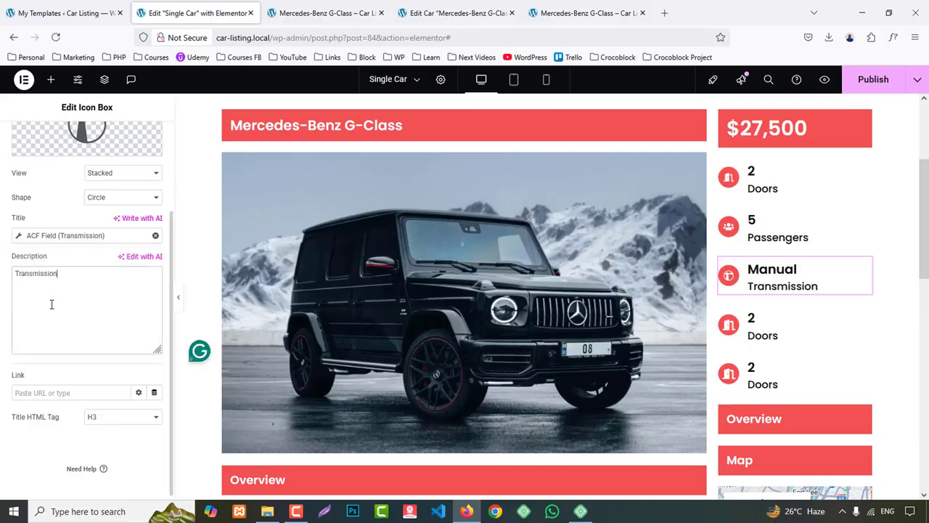
- Copy the "Luggages" label from the demo car page and return to the Single Car template
{"action": "left_click", "coordinate": [323, 13]}
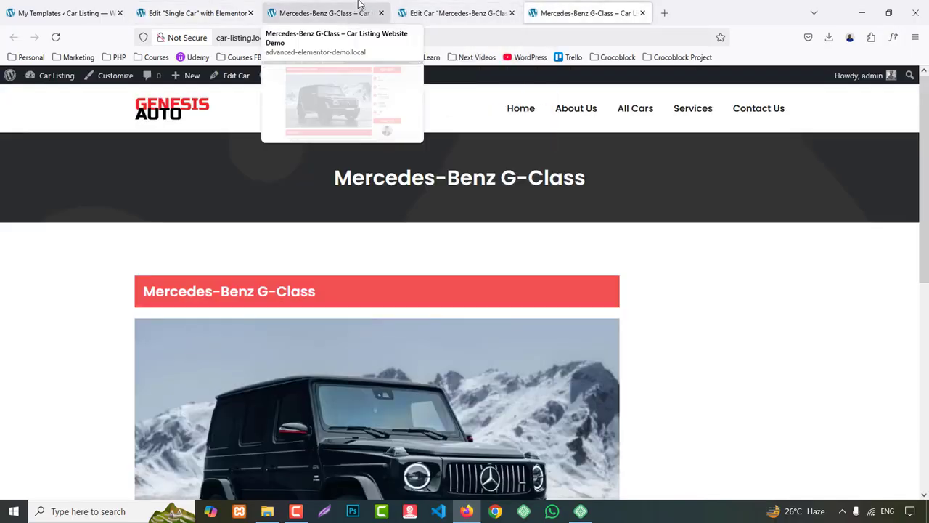
{"action": "double_click", "coordinate": [677, 321]}
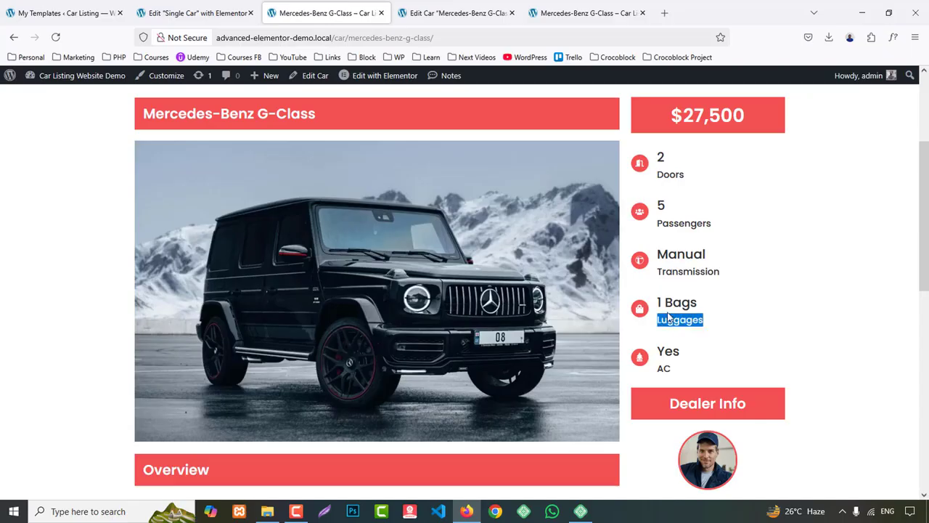
{"action": "left_click", "coordinate": [191, 12]}
- Replace the fourth icon box's icon with the luggage cart icon found by searching the icon library for "lug"
{"action": "left_click", "coordinate": [806, 325]}
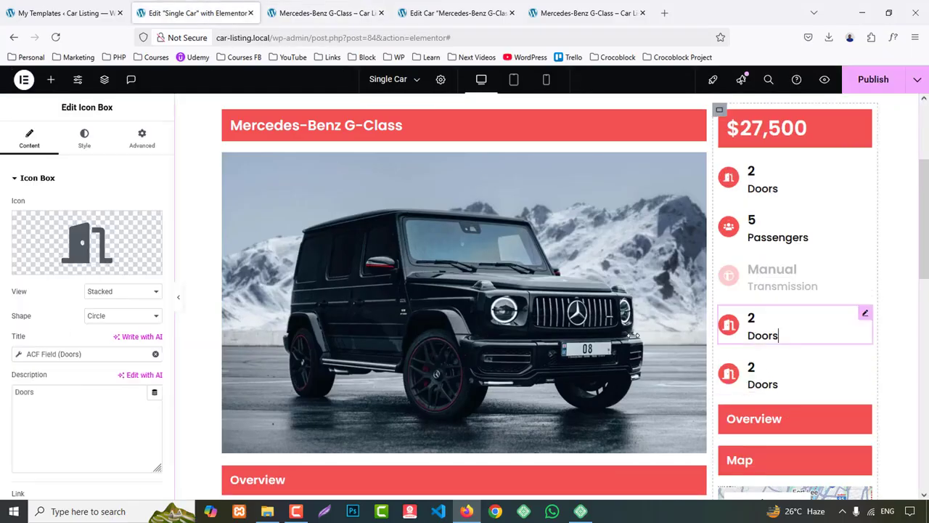
{"action": "left_click", "coordinate": [107, 239]}
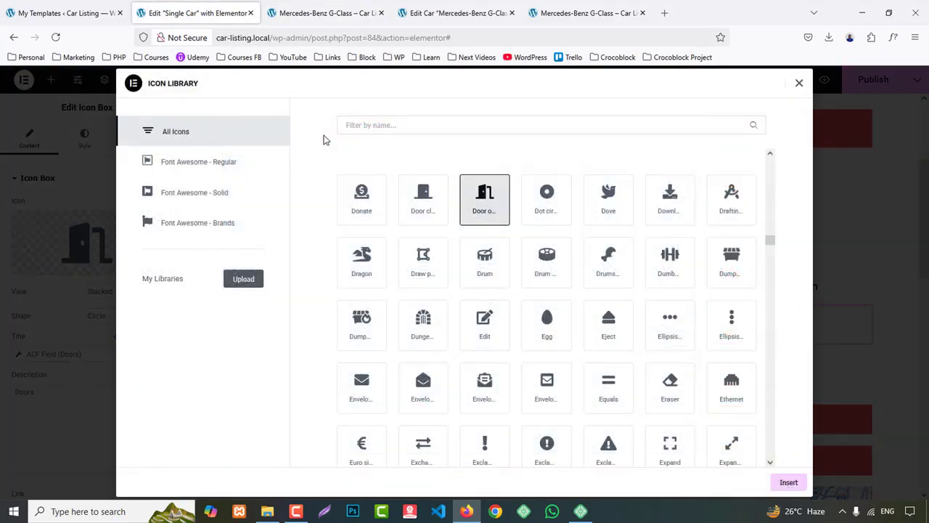
{"action": "left_click", "coordinate": [370, 125]}
{"action": "type", "text": "lug"}
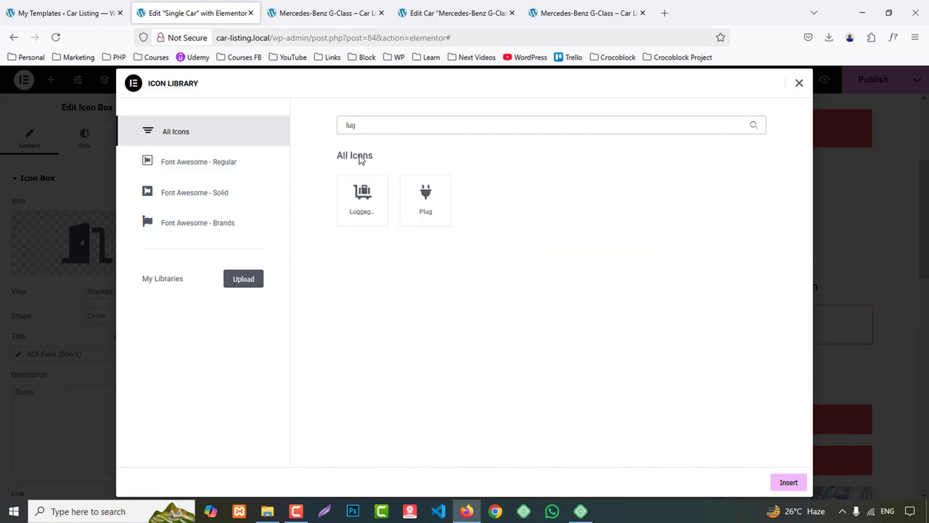
{"action": "left_click", "coordinate": [363, 197]}
{"action": "left_click", "coordinate": [790, 487]}
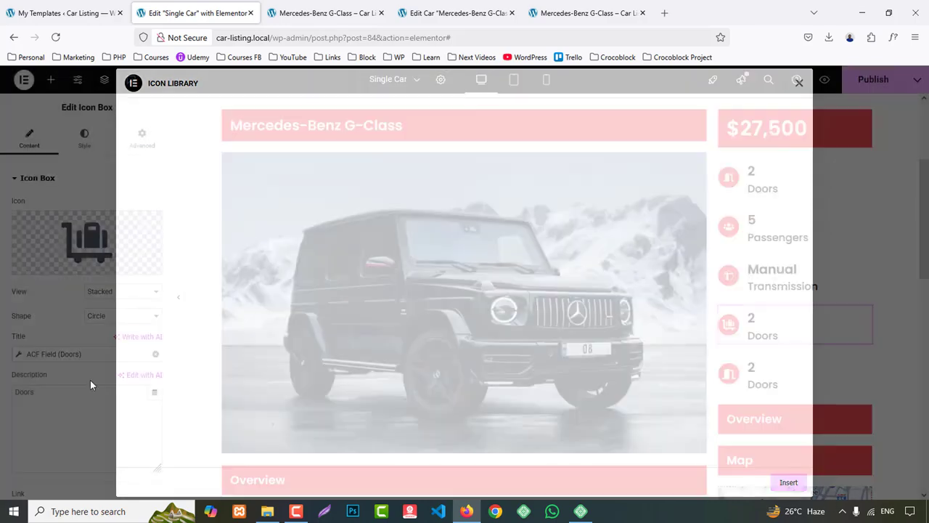
- Link the fourth icon box's title to the ACF field Luggages and add the text " Bags" after its value
{"action": "left_click", "coordinate": [56, 294]}
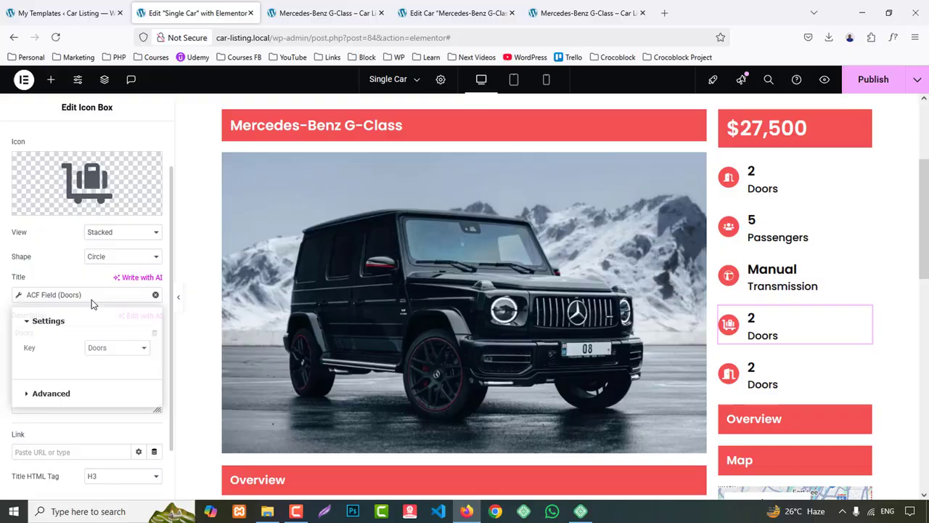
{"action": "left_click", "coordinate": [116, 347]}
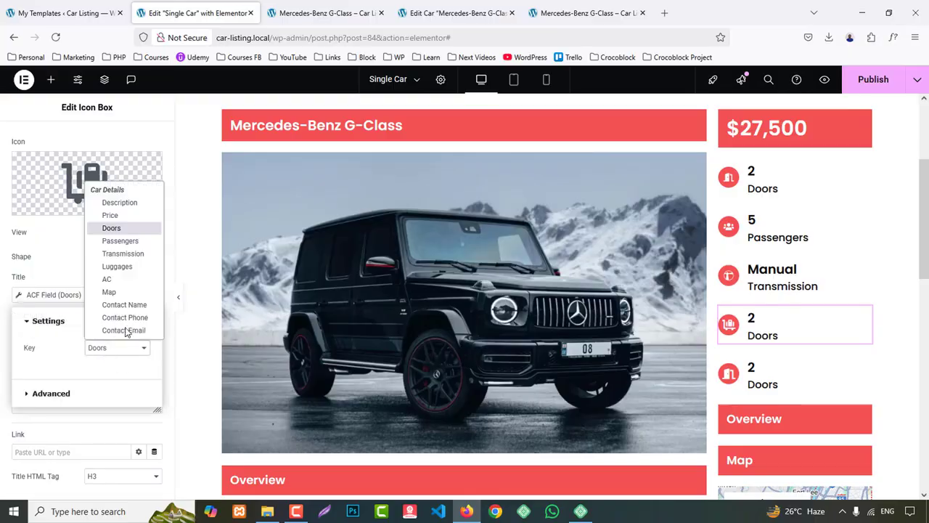
{"action": "left_click", "coordinate": [116, 266]}
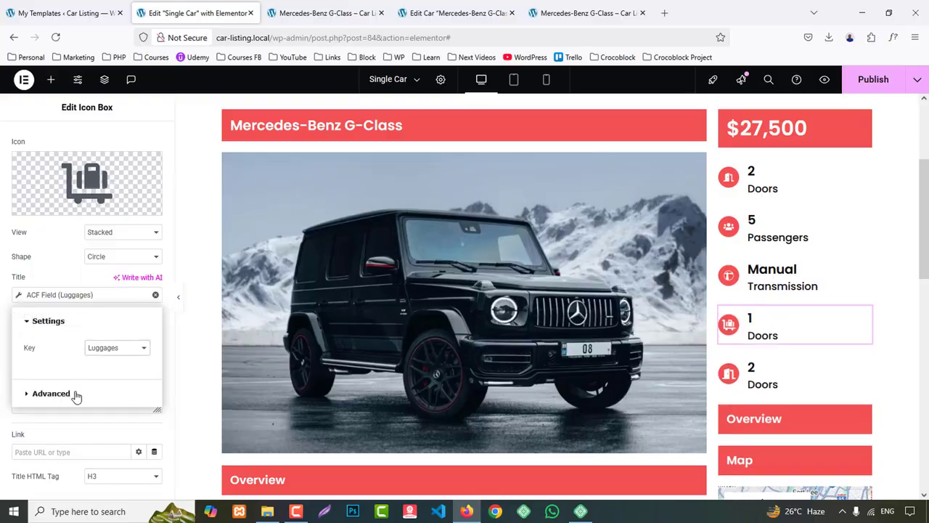
{"action": "left_click", "coordinate": [51, 393]}
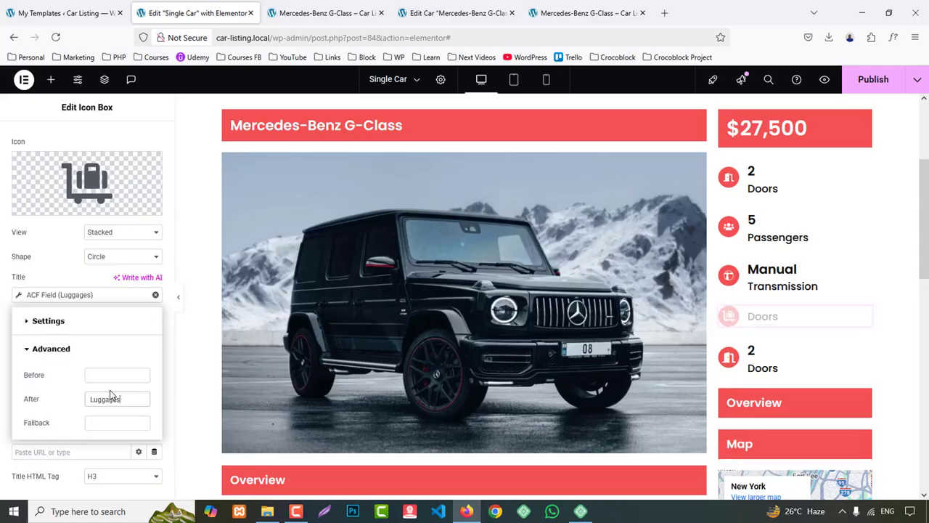
{"action": "type", "text": "B"}
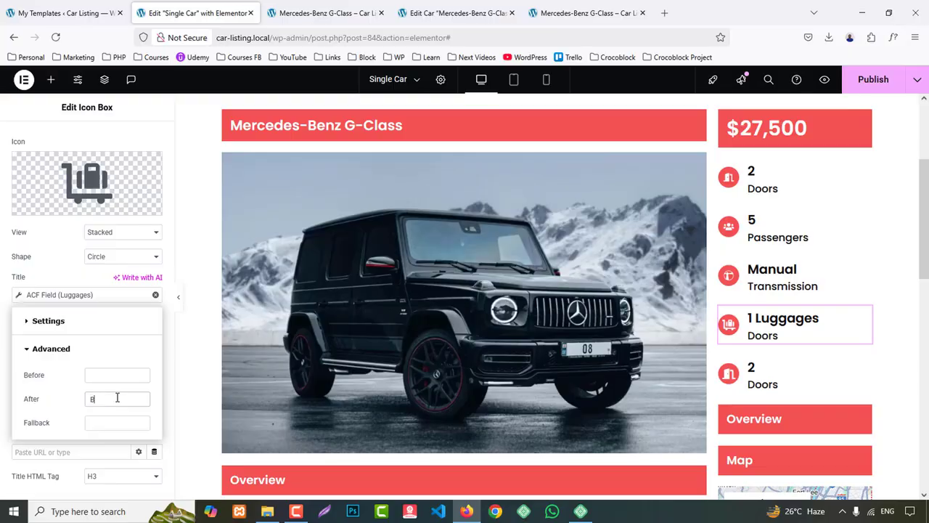
{"action": "type", "text": "ags"}
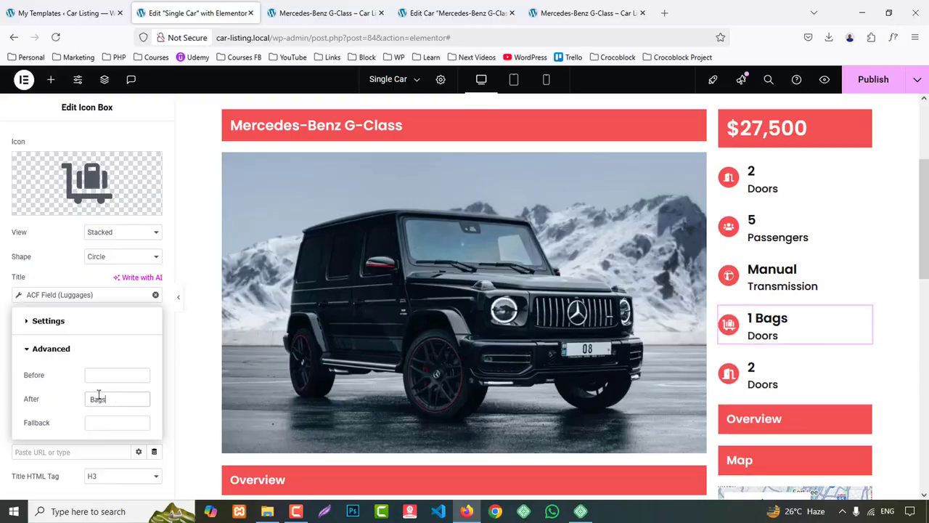
{"action": "left_click", "coordinate": [2, 375]}
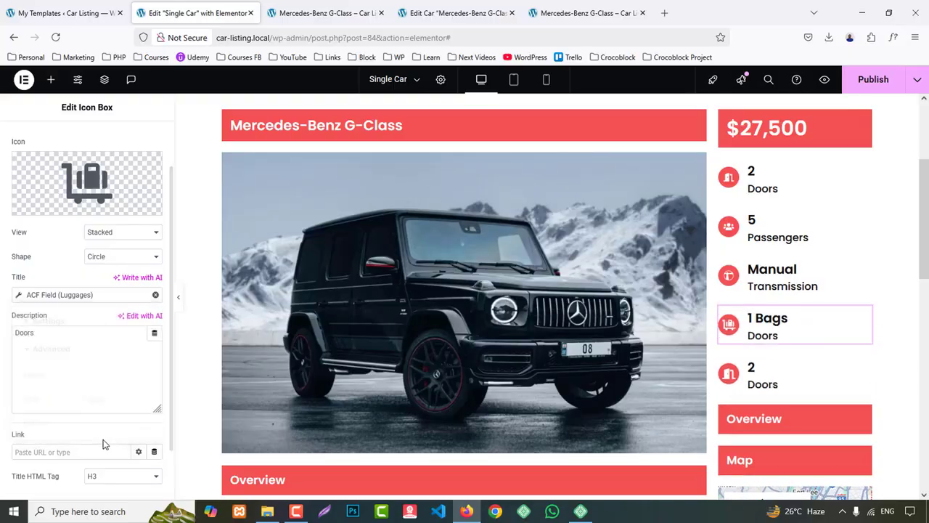
- Replace the fourth icon box's description with "Luggages"
{"action": "left_click", "coordinate": [65, 378]}
{"action": "key", "text": "ctrl+a"}
{"action": "type", "text": "Luggages"}
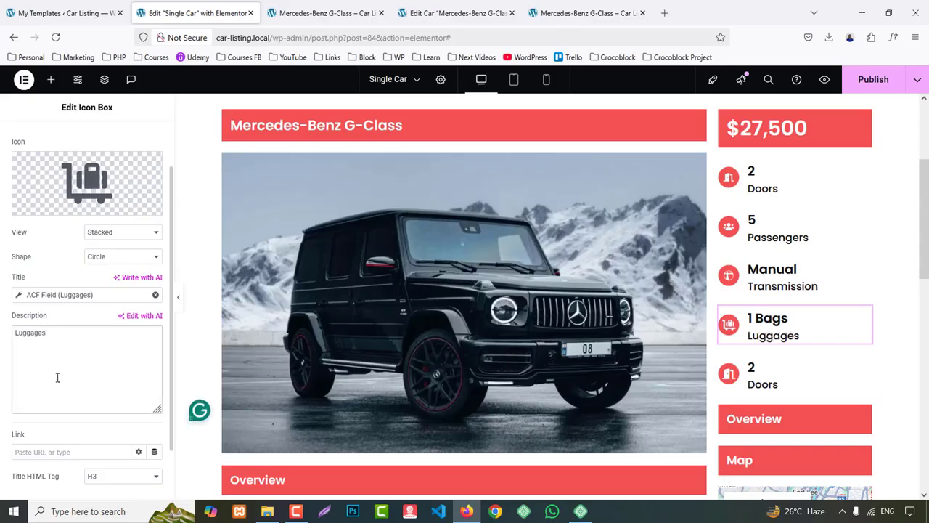
- Check the AC entry on the demo car page and replace the fifth icon box's icon with the air freshener icon
{"action": "left_click", "coordinate": [327, 12]}
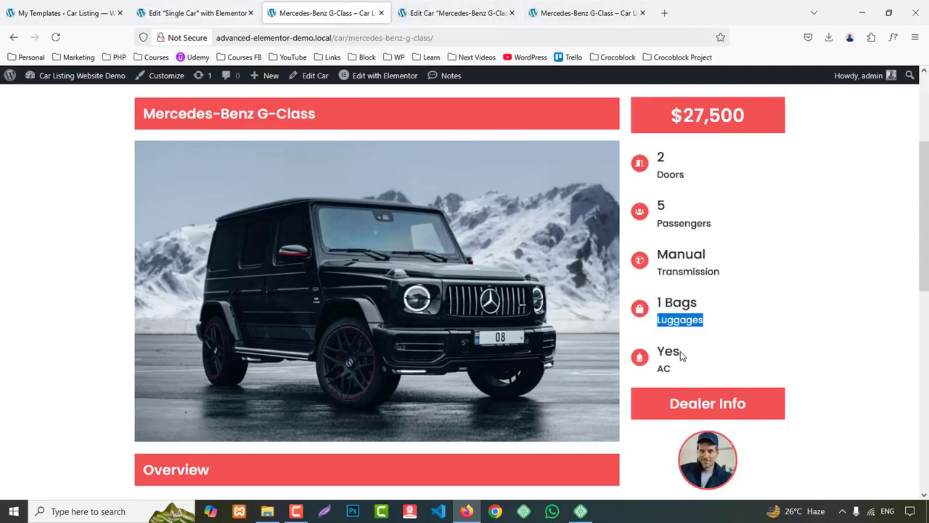
{"action": "left_click", "coordinate": [194, 13]}
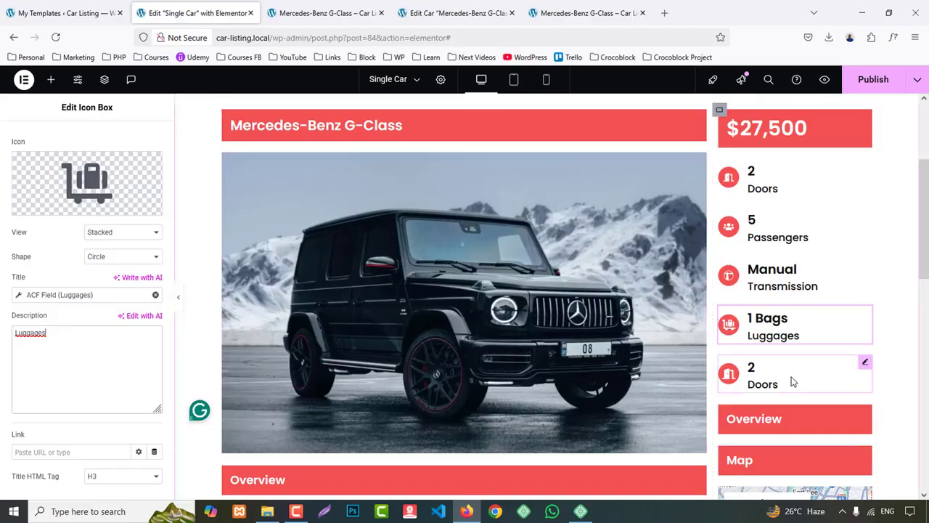
{"action": "left_click", "coordinate": [732, 373]}
{"action": "left_click", "coordinate": [51, 266]}
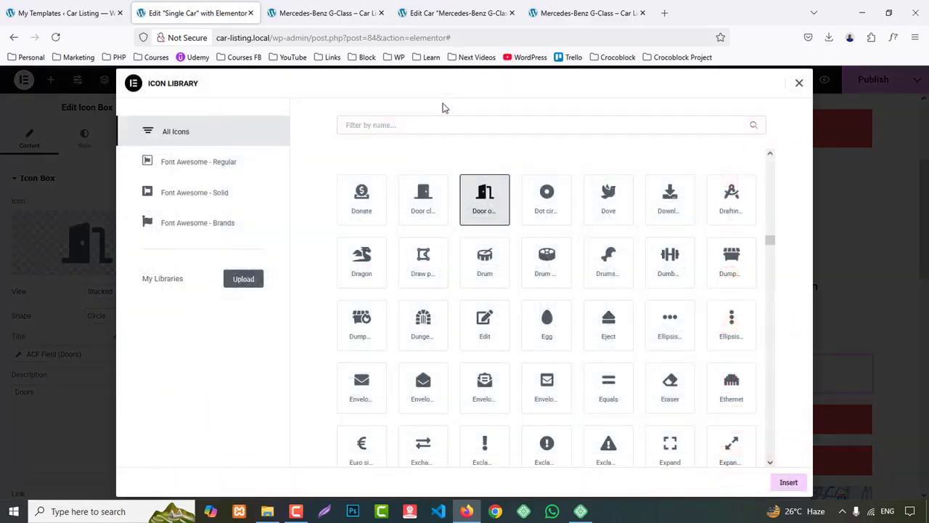
{"action": "type", "text": "air"}
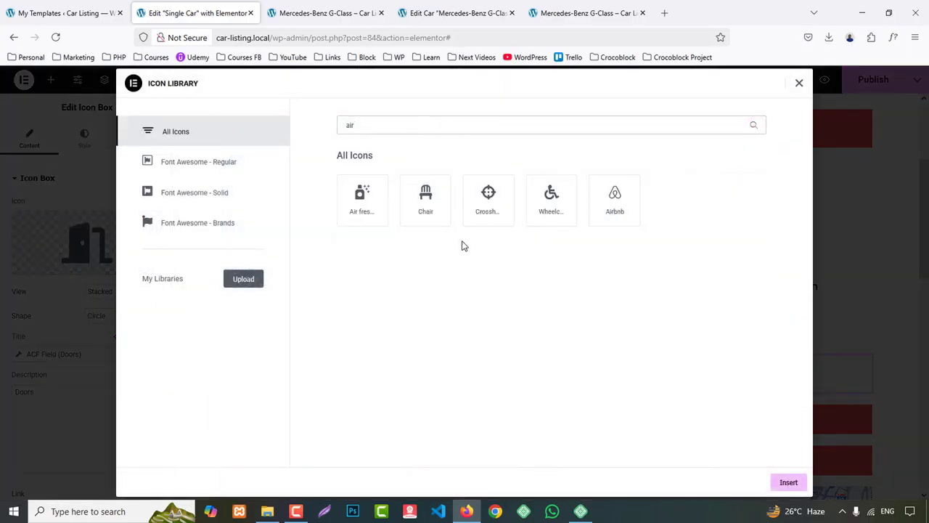
{"action": "left_click", "coordinate": [366, 203]}
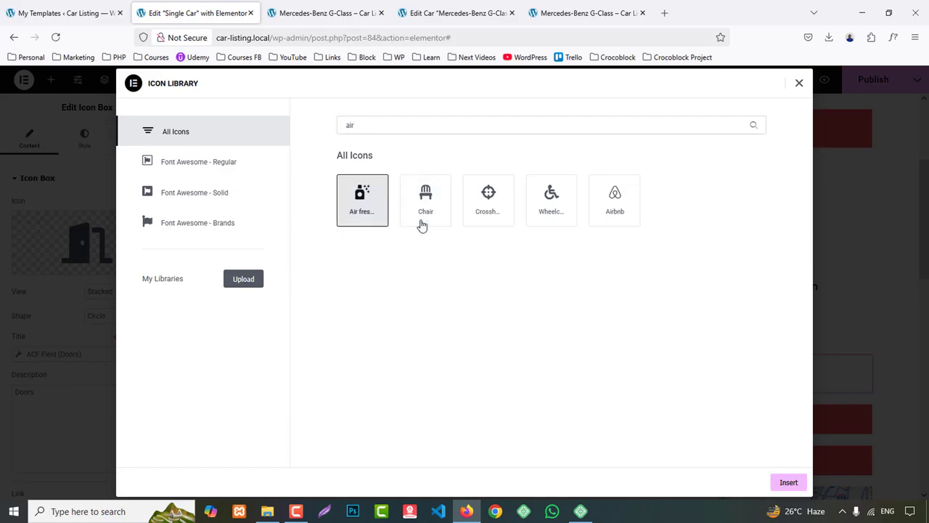
{"action": "left_click", "coordinate": [787, 480]}
- Link the fifth icon box's title to the ACF field AC and replace its description with "AC"
{"action": "left_click", "coordinate": [64, 355]}
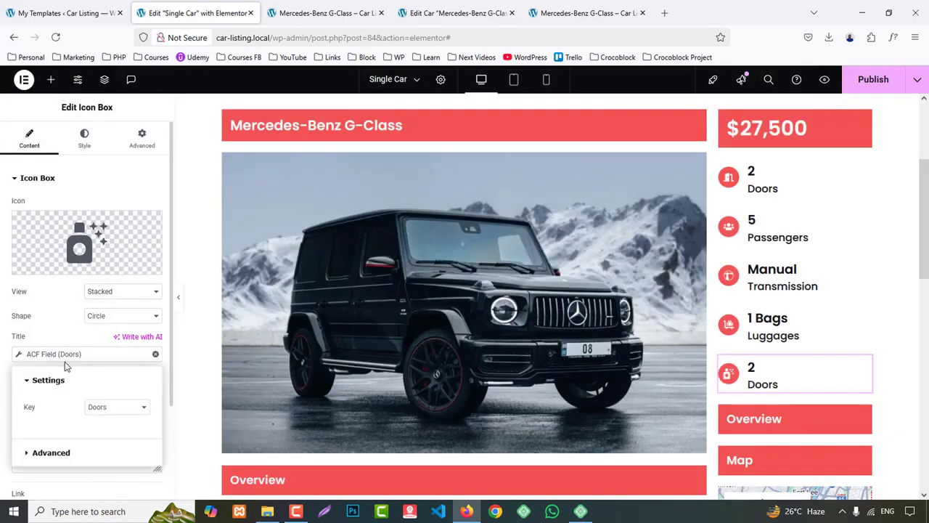
{"action": "left_click", "coordinate": [115, 407]}
{"action": "left_click", "coordinate": [111, 341]}
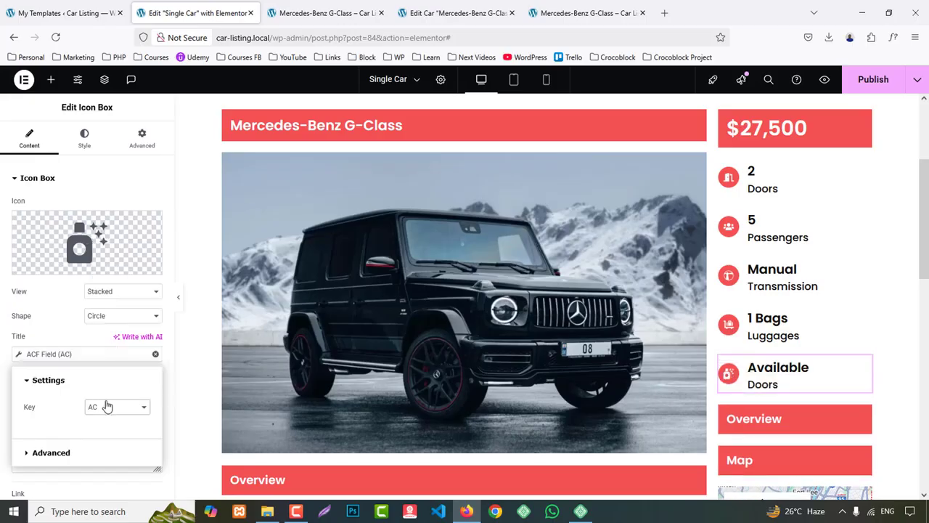
{"action": "left_click", "coordinate": [6, 347]}
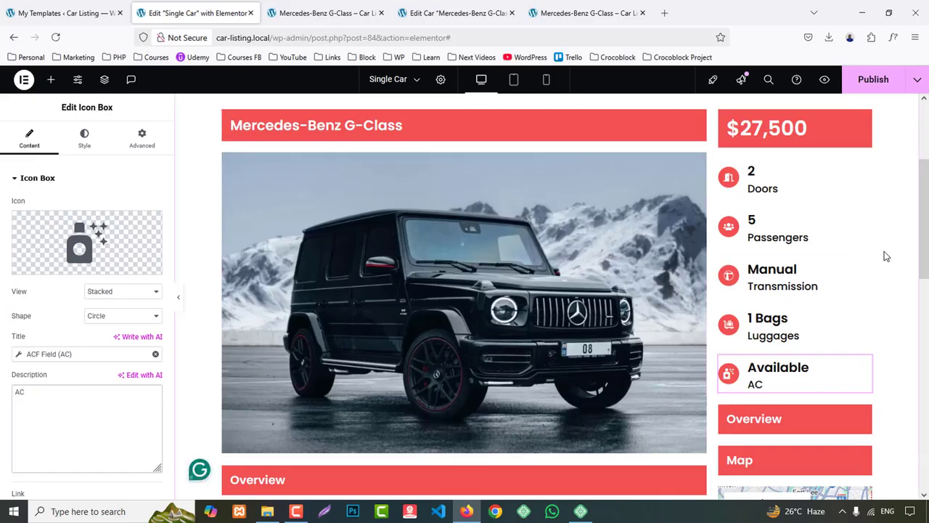
- Publish the template changes and check the Dealer Info section on the demo car page
{"action": "left_click", "coordinate": [873, 79]}
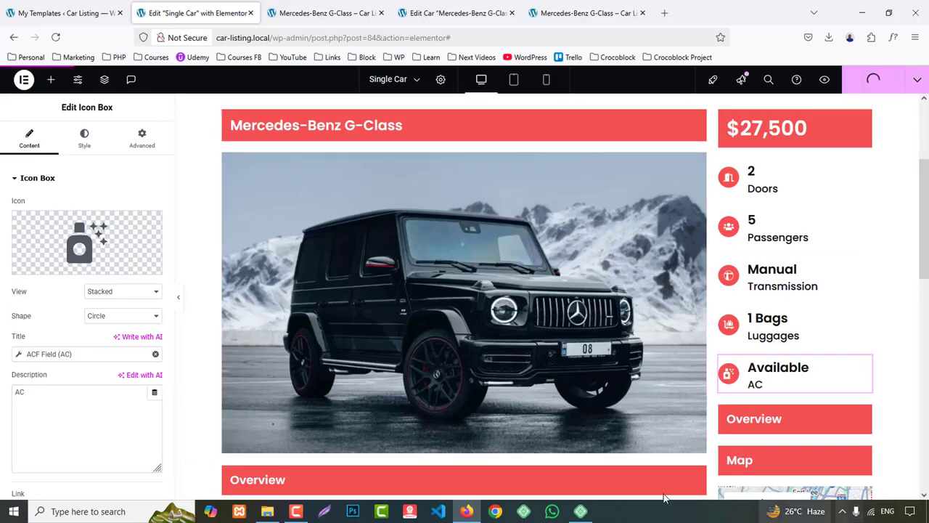
{"action": "left_click", "coordinate": [327, 13]}
{"action": "scroll", "coordinate": [859, 325], "scroll_direction": "down", "scroll_amount": 3}
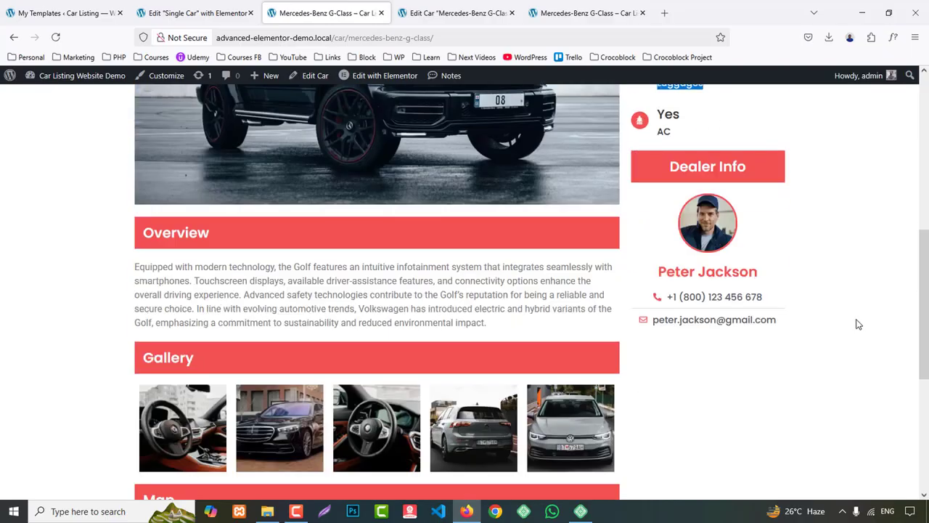
{"action": "left_click_drag", "start_coordinate": [670, 168], "coordinate": [793, 173]}
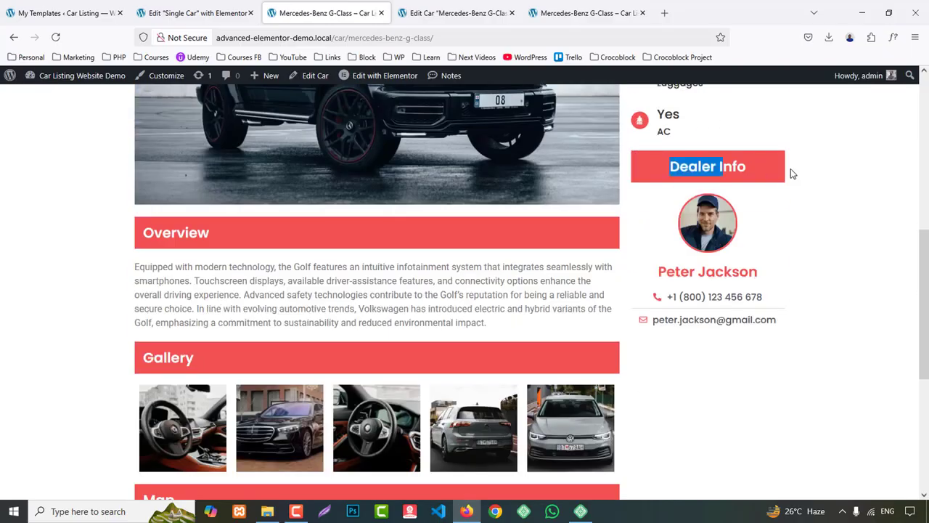
- Replace the text of the sidebar's Overview heading with "Dealer Info"
{"action": "left_click", "coordinate": [193, 13]}
{"action": "scroll", "coordinate": [770, 348], "scroll_direction": "down", "scroll_amount": 3}
{"action": "left_click", "coordinate": [739, 294]}
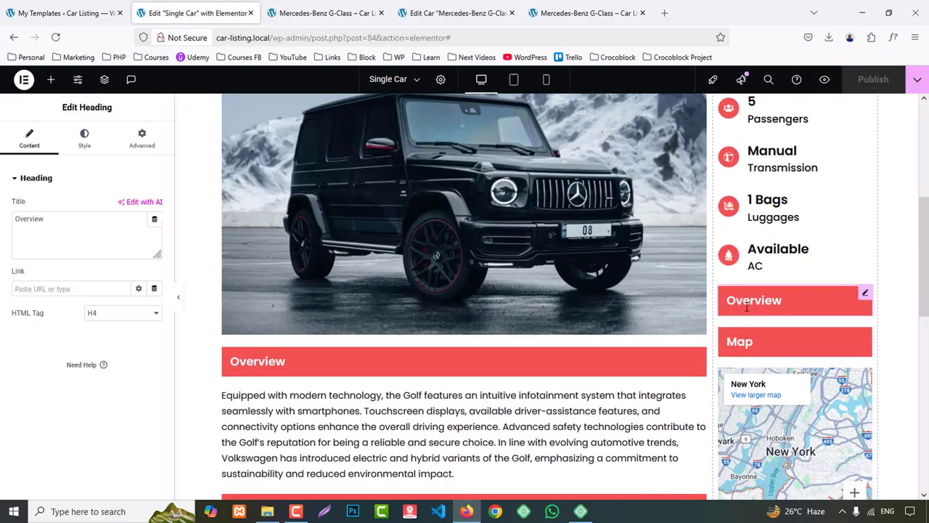
{"action": "double_click", "coordinate": [78, 221]}
{"action": "type", "text": "Dealer Info"}
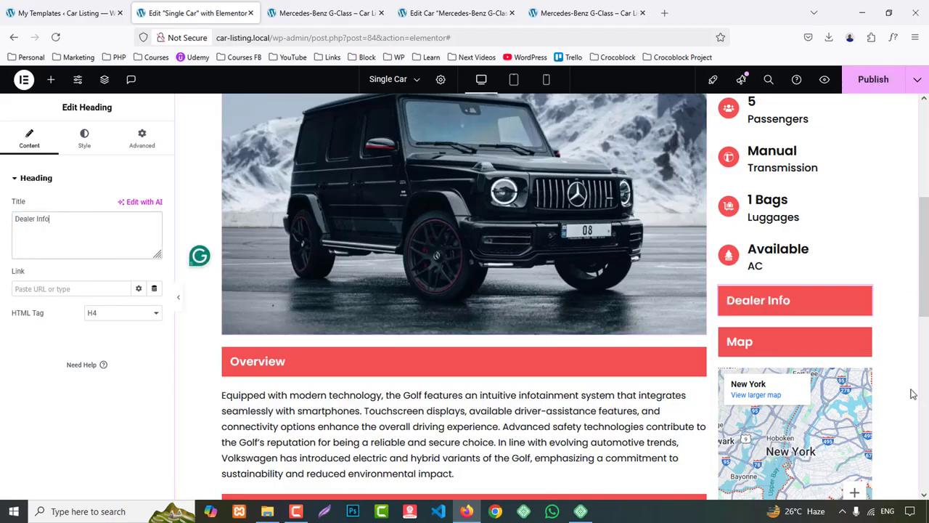
- Change the text of the sidebar's Map heading to "Form"
{"action": "scroll", "coordinate": [729, 278], "scroll_direction": "down", "scroll_amount": 1}
{"action": "right_click", "coordinate": [741, 284]}
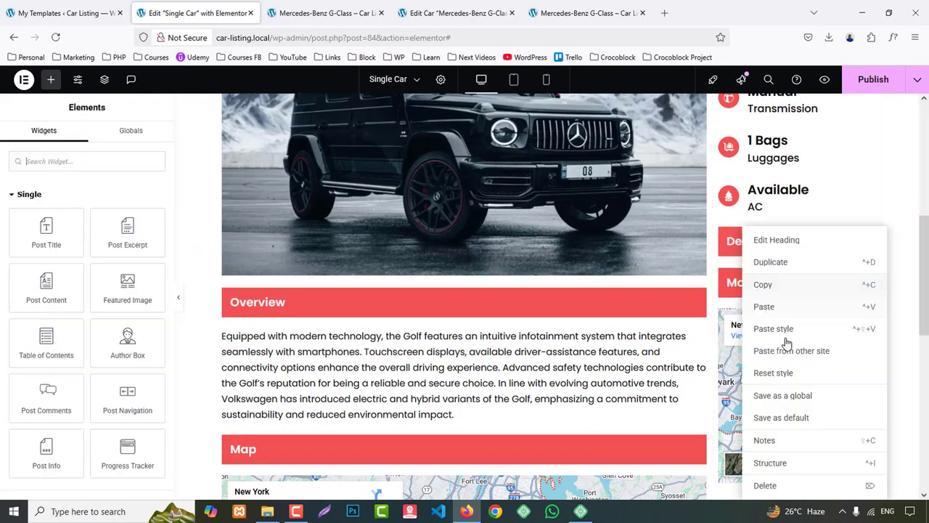
{"action": "left_click", "coordinate": [784, 460]}
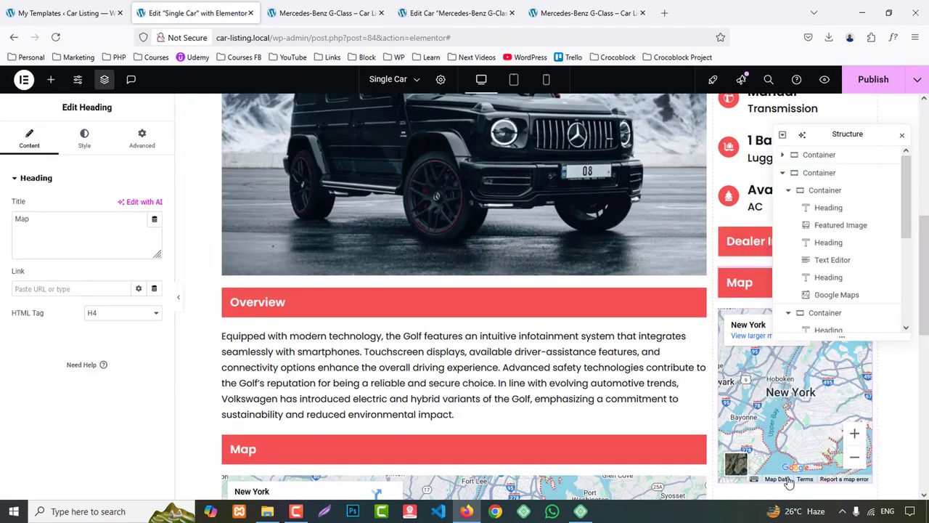
{"action": "right_click", "coordinate": [739, 283]}
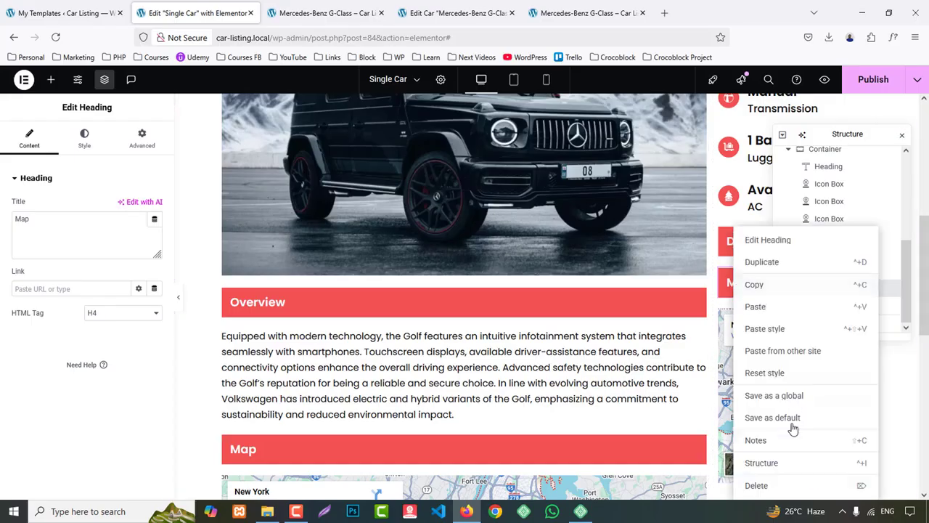
{"action": "left_click", "coordinate": [899, 428]}
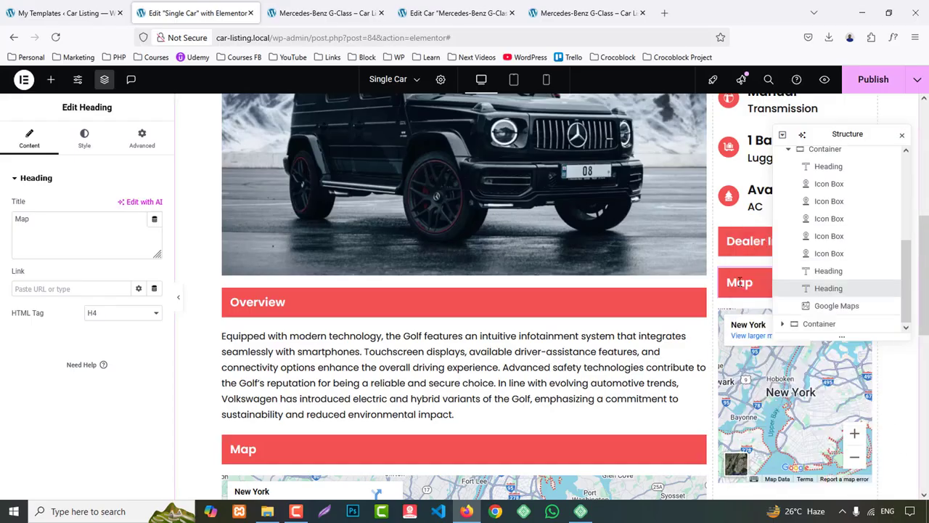
{"action": "left_click", "coordinate": [901, 135]}
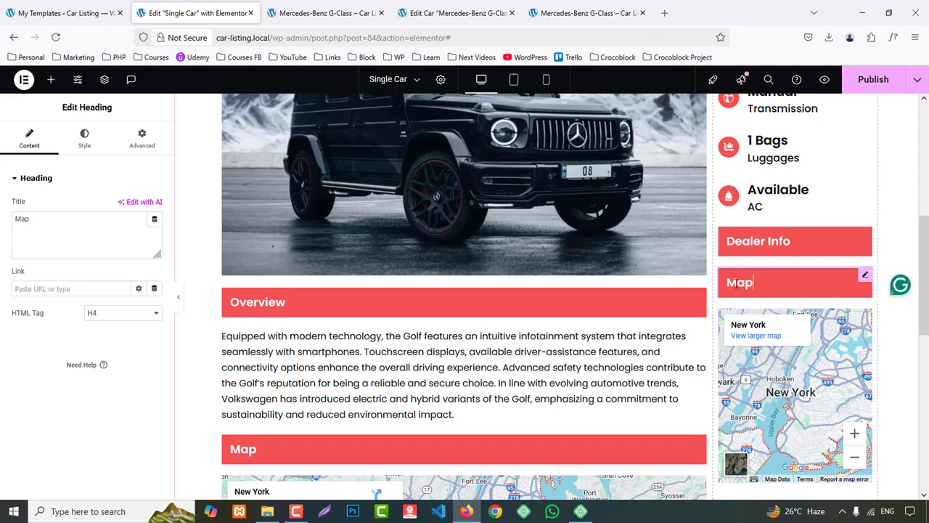
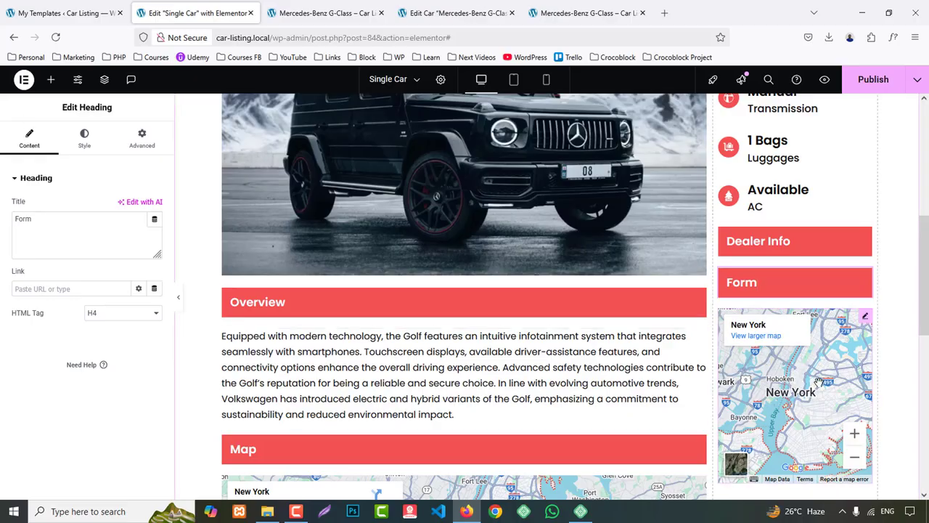
- Delete the sidebar's Google map and add an Image widget between the Dealer Info and Form headings
{"action": "right_click", "coordinate": [867, 320]}
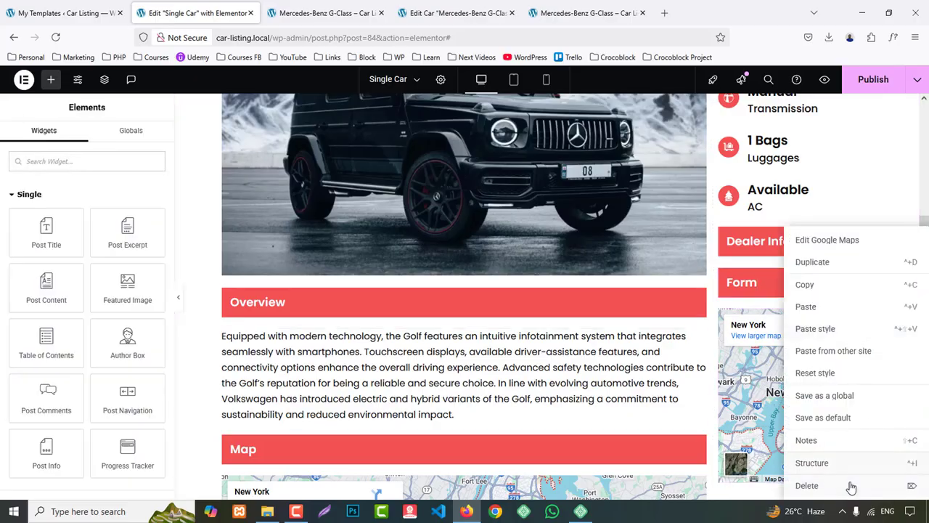
{"action": "left_click", "coordinate": [815, 481]}
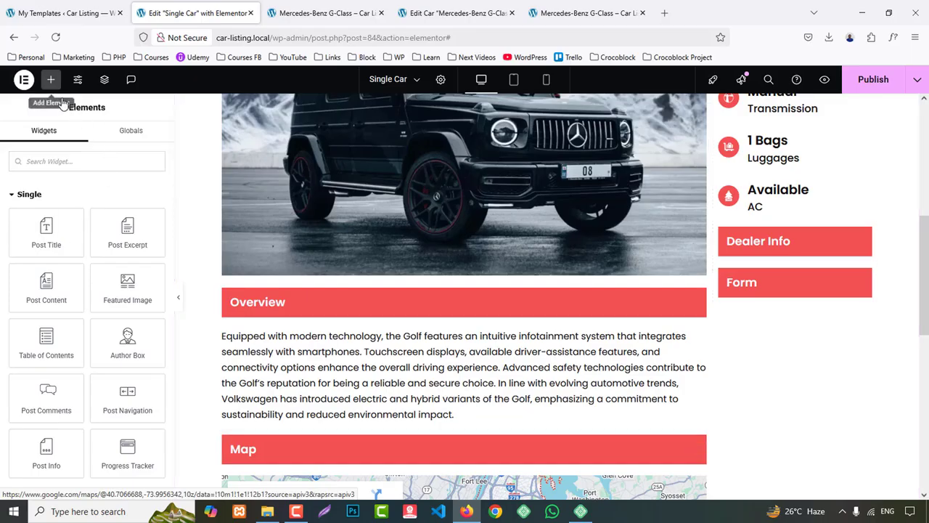
{"action": "left_click", "coordinate": [60, 160]}
{"action": "type", "text": "imag"}
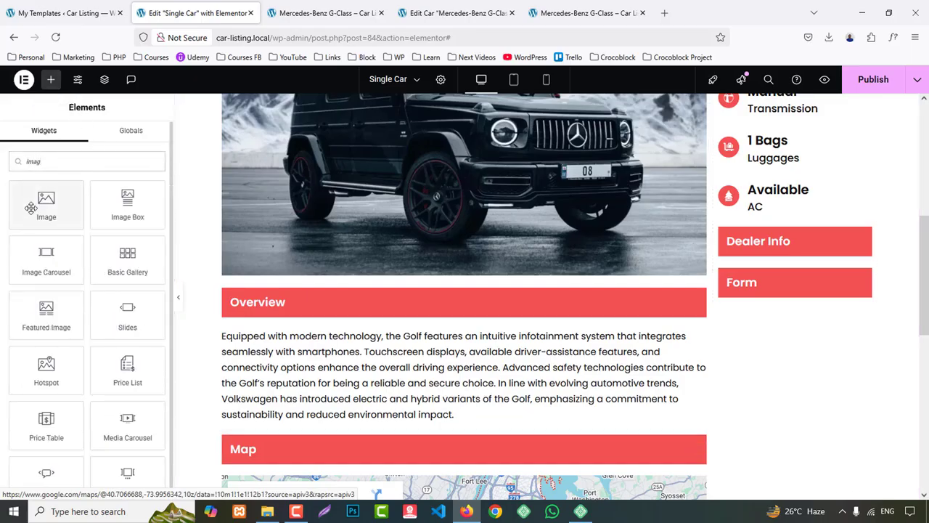
{"action": "left_click_drag", "start_coordinate": [49, 202], "coordinate": [872, 270]}
{"action": "left_click", "coordinate": [114, 240]}
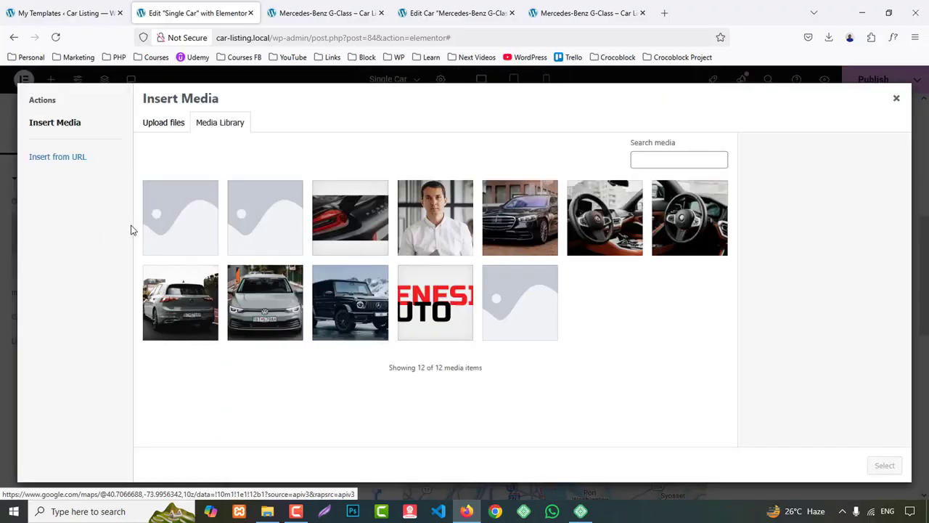
{"action": "left_click", "coordinate": [163, 122]}
{"action": "left_click", "coordinate": [203, 129]}
{"action": "left_click", "coordinate": [433, 232]}
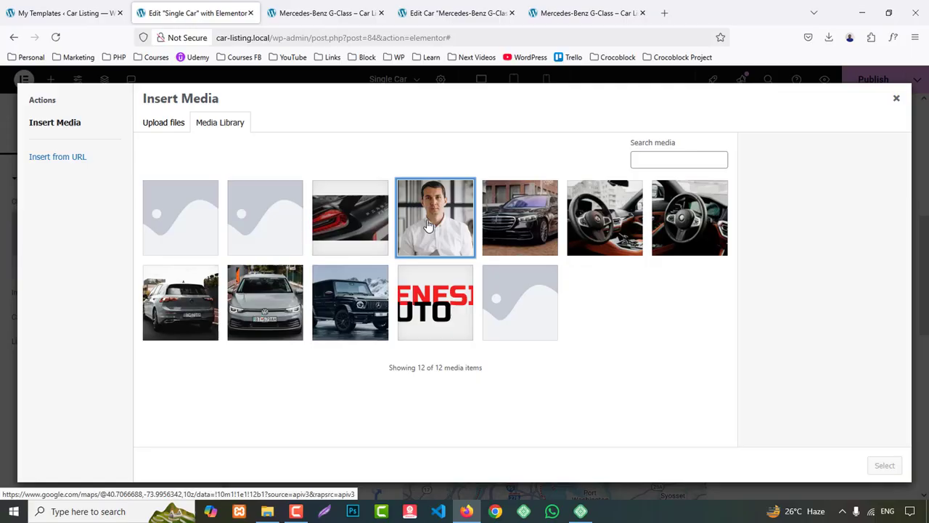
{"action": "left_click", "coordinate": [896, 98]}
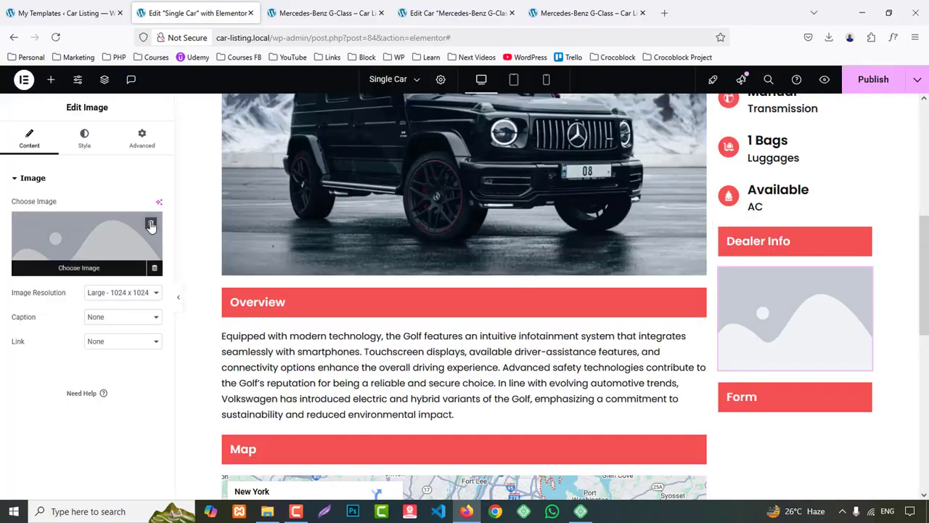
- Link the new sidebar image to an ACF Image Field with the key Contact Image
{"action": "left_click", "coordinate": [151, 269]}
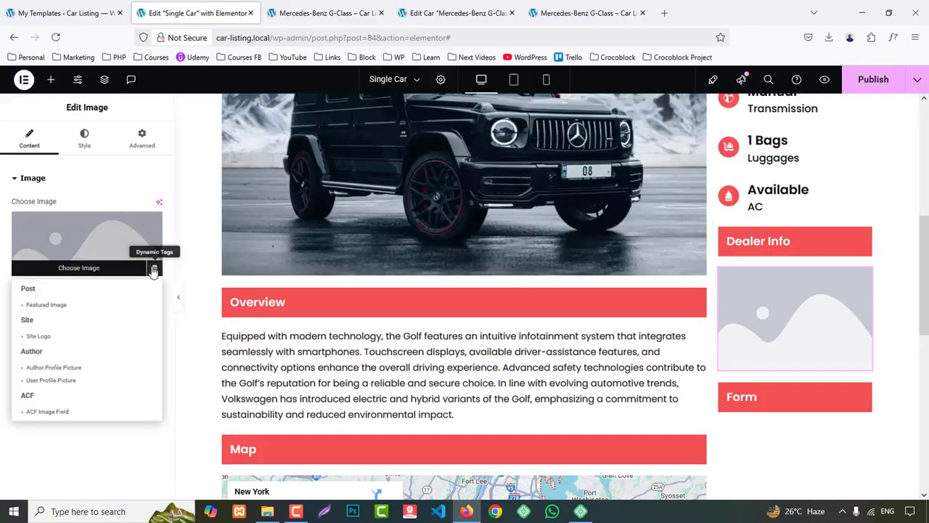
{"action": "left_click", "coordinate": [58, 411]}
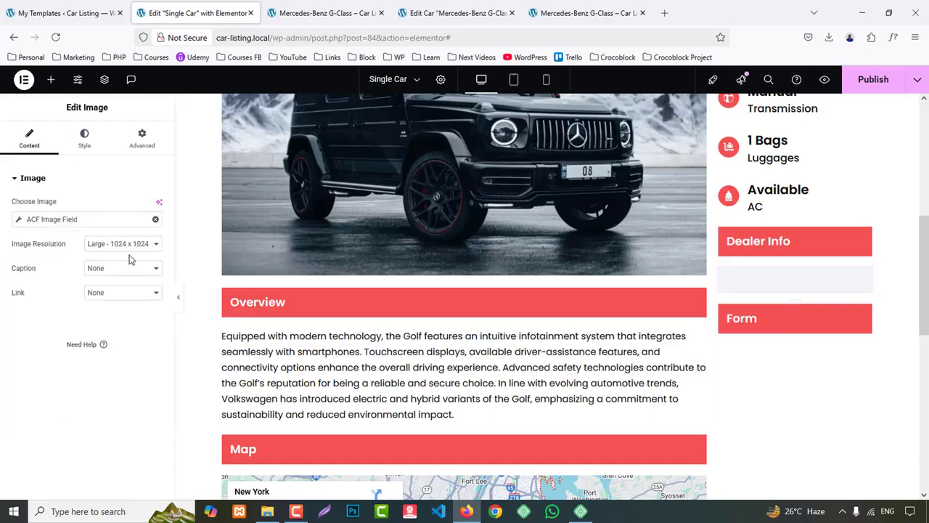
{"action": "left_click", "coordinate": [76, 217]}
{"action": "left_click", "coordinate": [102, 275]}
{"action": "left_click", "coordinate": [125, 315]}
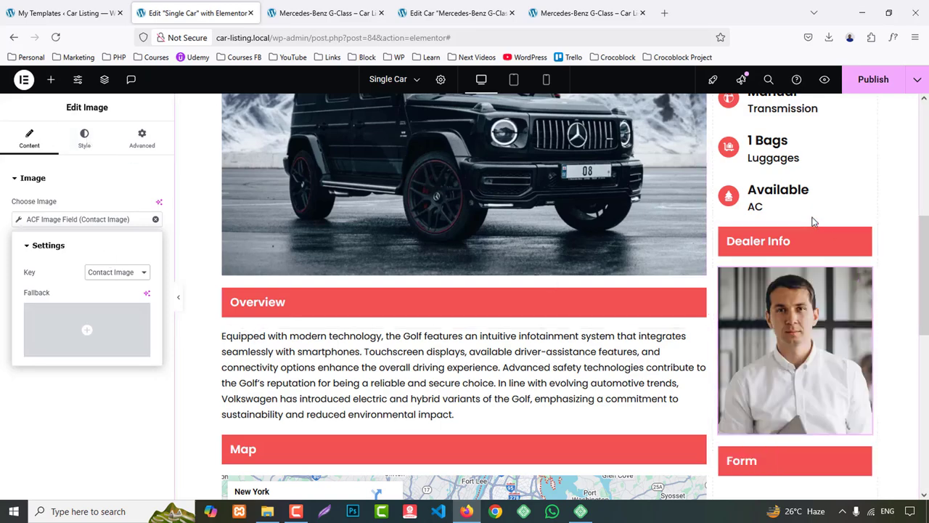
- Copy the background color code of the Dealer Info heading
{"action": "left_click", "coordinate": [781, 241]}
{"action": "left_click", "coordinate": [142, 138]}
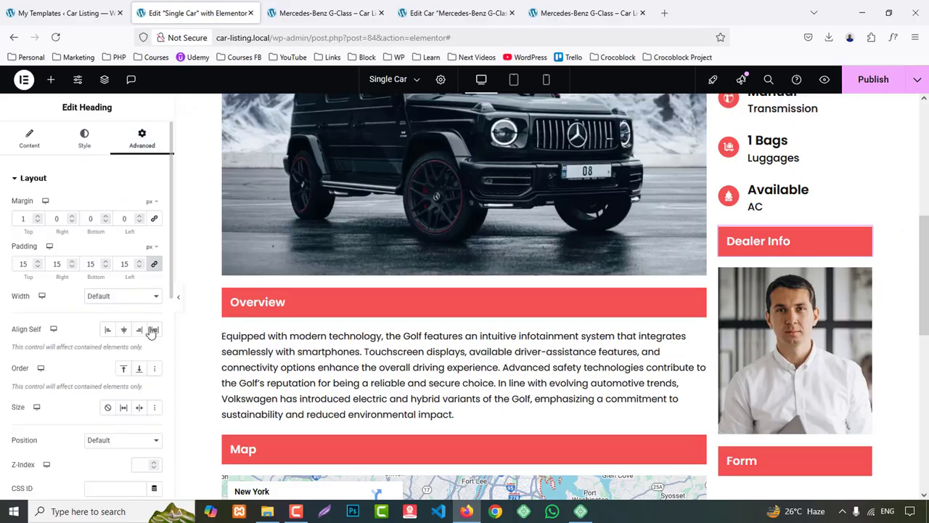
{"action": "scroll", "coordinate": [109, 334], "scroll_direction": "down", "scroll_amount": 10}
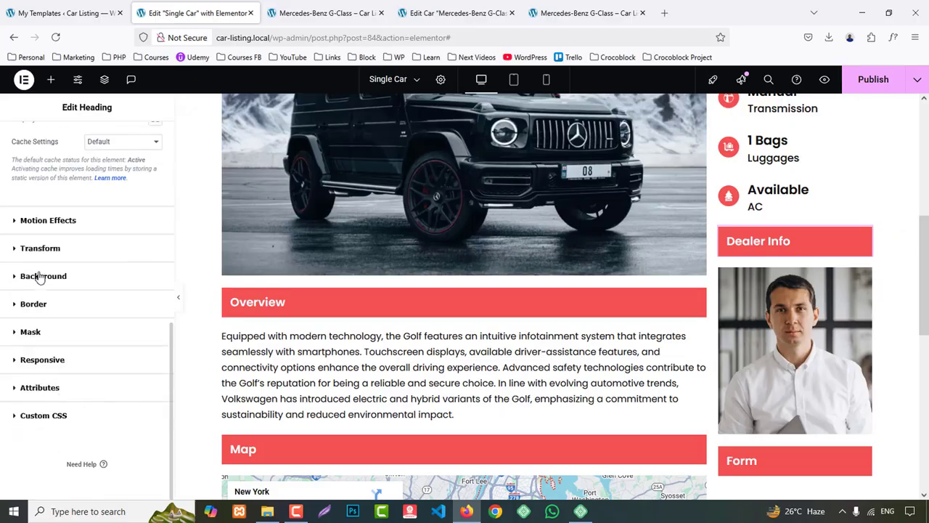
{"action": "left_click", "coordinate": [39, 277]}
{"action": "left_click", "coordinate": [154, 338]}
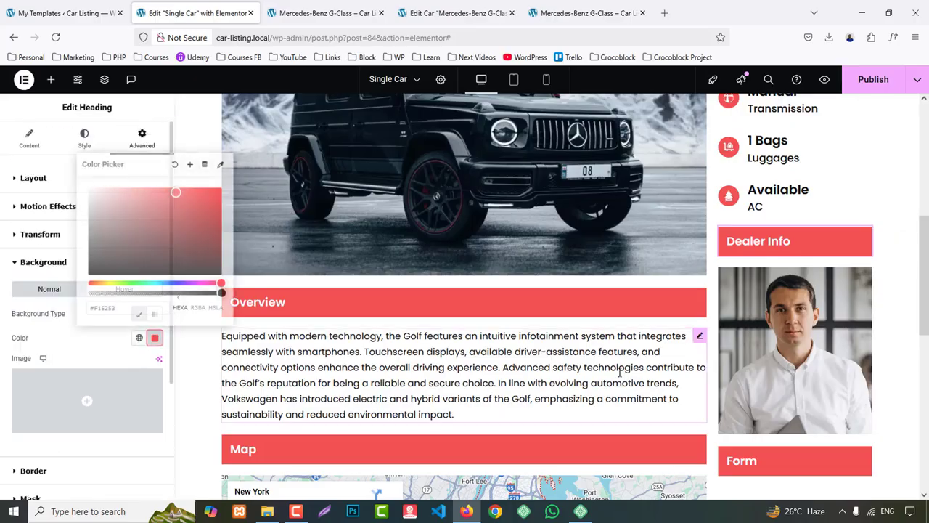
- Set the maximum width of the dealer image to 50%
{"action": "left_click", "coordinate": [795, 348]}
{"action": "left_click", "coordinate": [84, 138]}
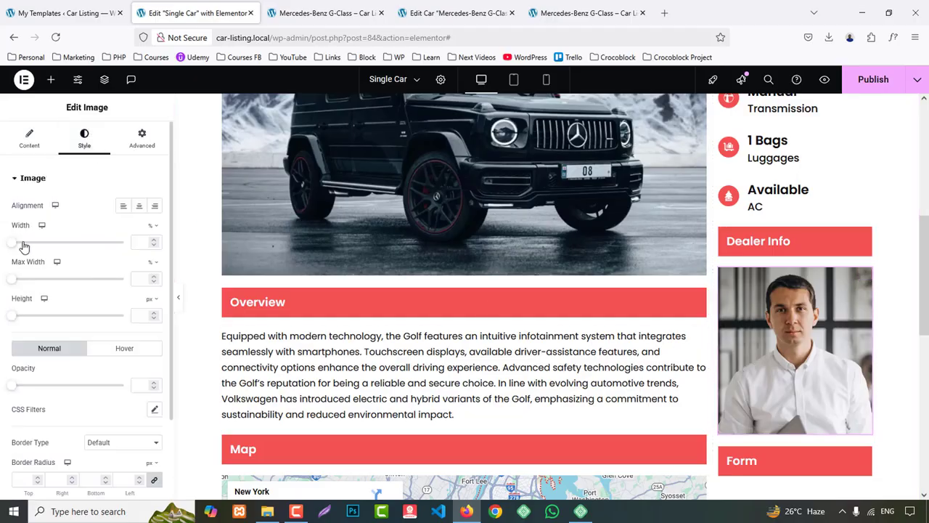
{"action": "left_click_drag", "start_coordinate": [13, 282], "coordinate": [59, 283]}
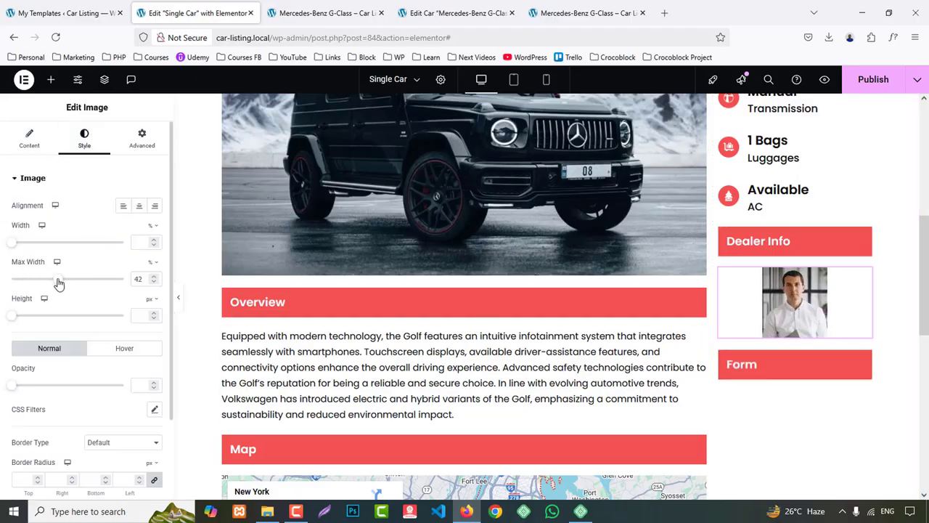
{"action": "left_click", "coordinate": [144, 281]}
{"action": "key", "text": "Up"}
{"action": "key", "text": "Up"}
{"action": "key", "text": "Up"}
{"action": "key", "text": "Up"}
{"action": "key", "text": "Up"}
{"action": "key", "text": "Up"}
{"action": "key", "text": "Up"}
{"action": "key", "text": "Up"}
{"action": "key", "text": "Up"}
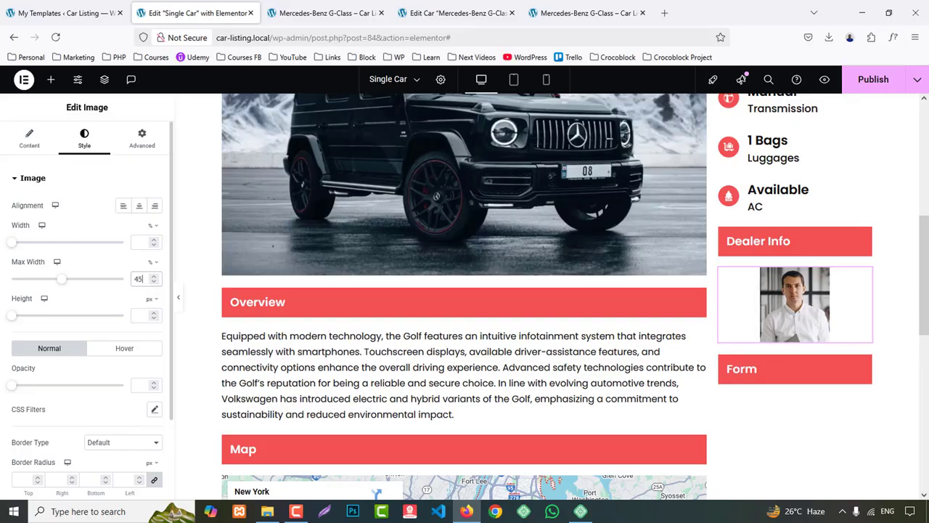
{"action": "key", "text": "Down"}
- Round the dealer image into a circle with a border radius of 50% on all corners
{"action": "scroll", "coordinate": [82, 407], "scroll_direction": "down", "scroll_amount": 3}
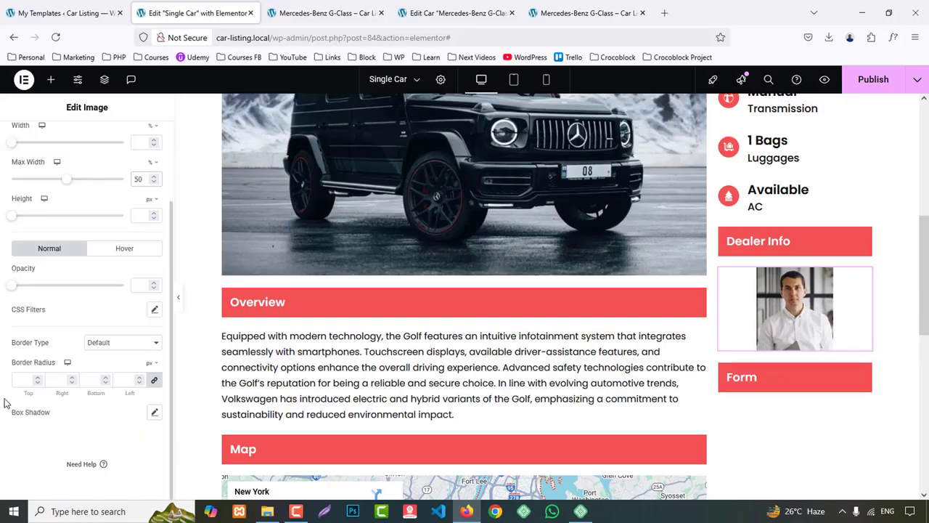
{"action": "left_click", "coordinate": [148, 364]}
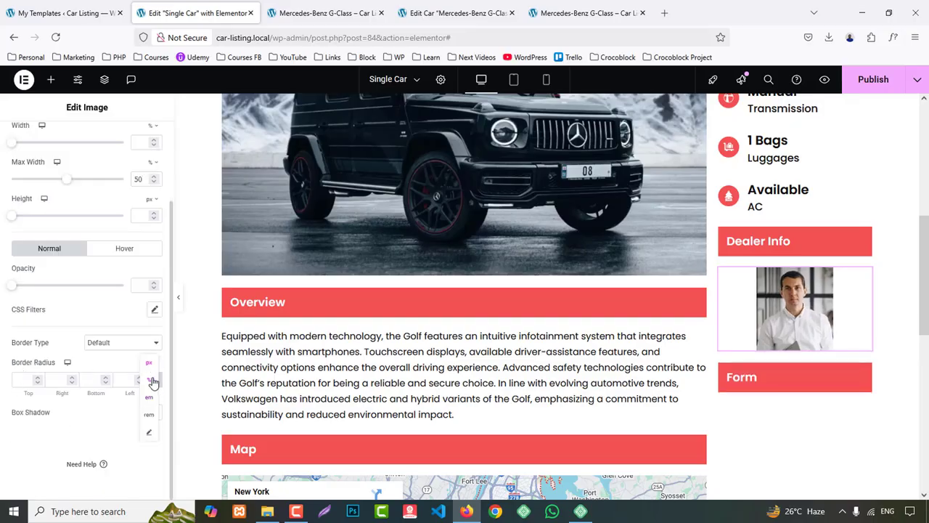
{"action": "left_click", "coordinate": [23, 383]}
{"action": "type", "text": "5"}
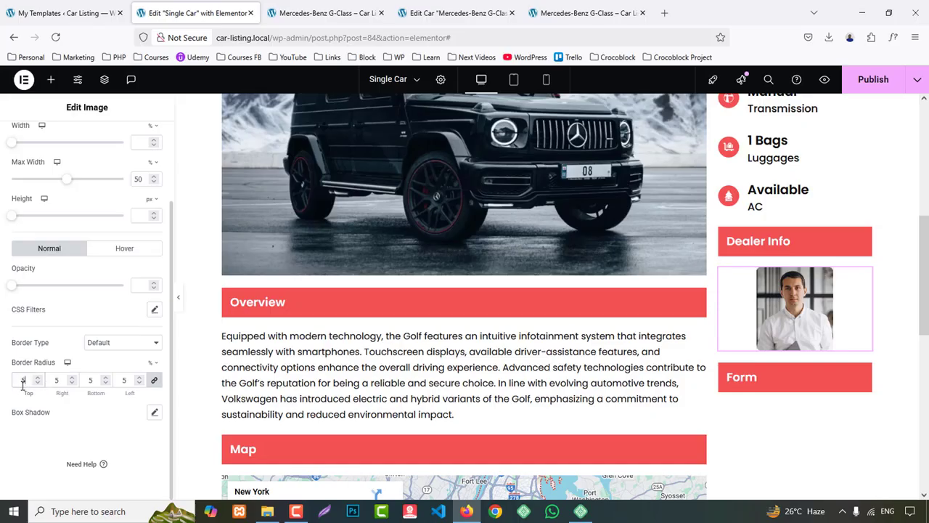
{"action": "type", "text": "0"}
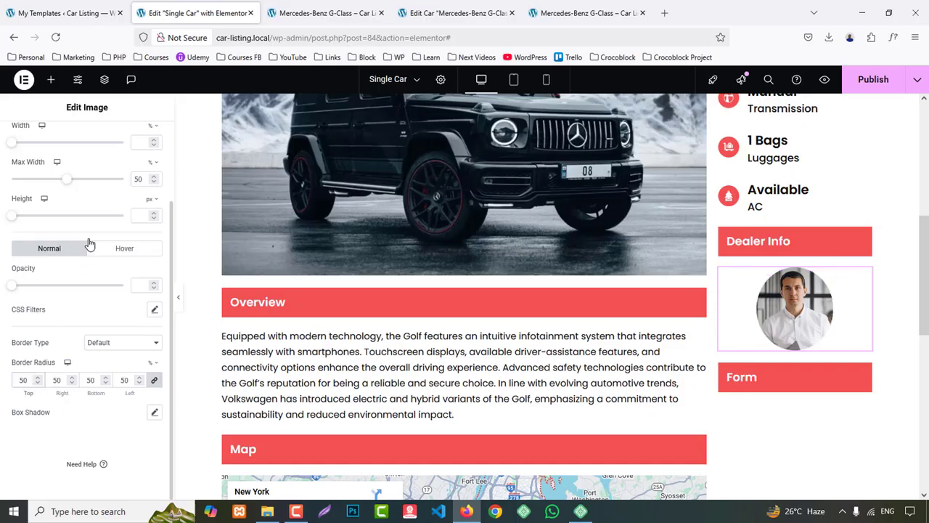
- Give the dealer image a solid 2 px border in the color #F15253
{"action": "left_click", "coordinate": [111, 342]}
{"action": "left_click", "coordinate": [99, 384]}
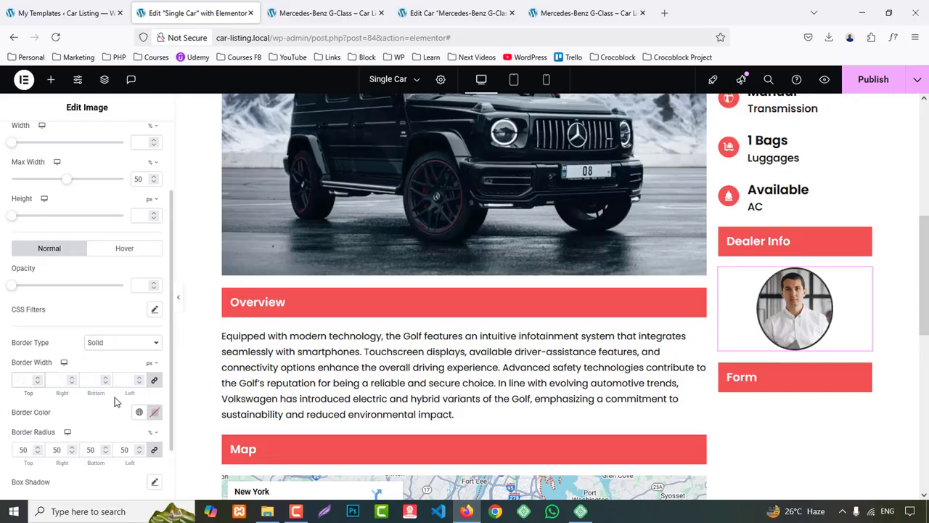
{"action": "type", "text": "2"}
{"action": "left_click", "coordinate": [155, 412]}
{"action": "type", "text": "#F15253"}
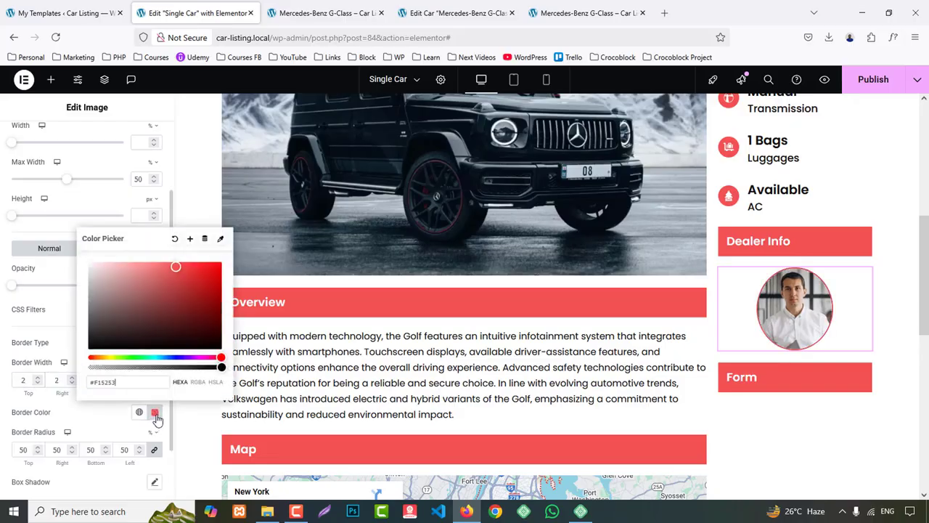
- Add a Heading widget below the dealer image and set its HTML tag to H4
{"action": "left_click", "coordinate": [51, 79]}
{"action": "scroll", "coordinate": [82, 356], "scroll_direction": "down", "scroll_amount": 3}
{"action": "left_click_drag", "start_coordinate": [46, 392], "coordinate": [867, 320]}
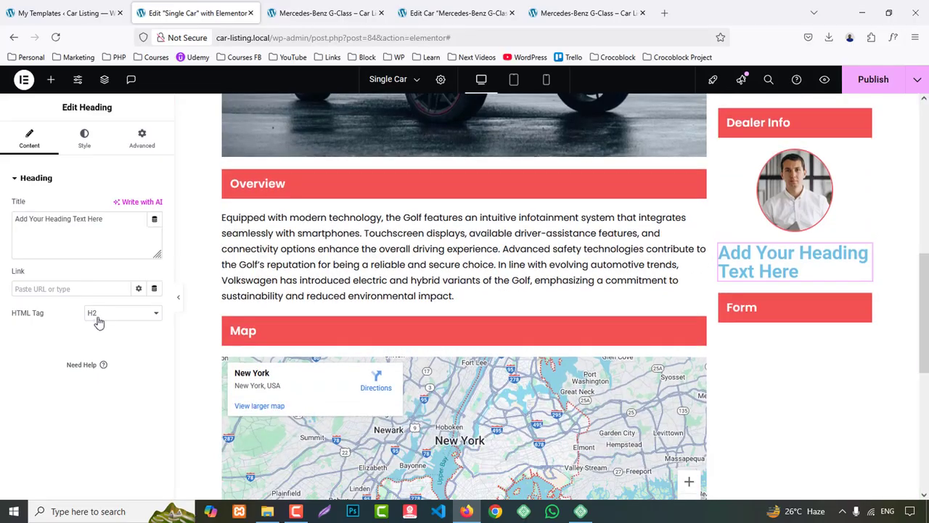
{"action": "left_click", "coordinate": [97, 315]}
{"action": "left_click", "coordinate": [108, 368]}
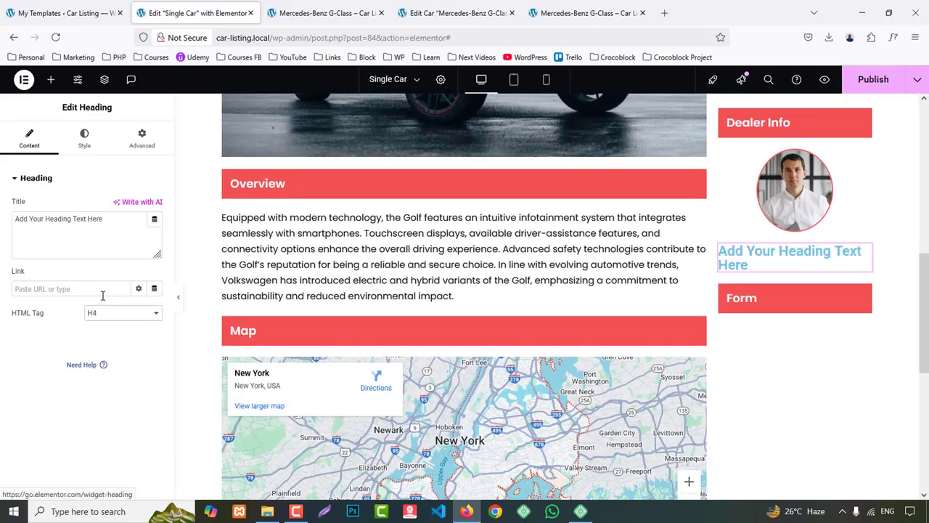
- Bind the heading's title below the dealer image to the ACF field Contact Name
{"action": "left_click", "coordinate": [154, 222]}
{"action": "scroll", "coordinate": [68, 327], "scroll_direction": "down", "scroll_amount": 5}
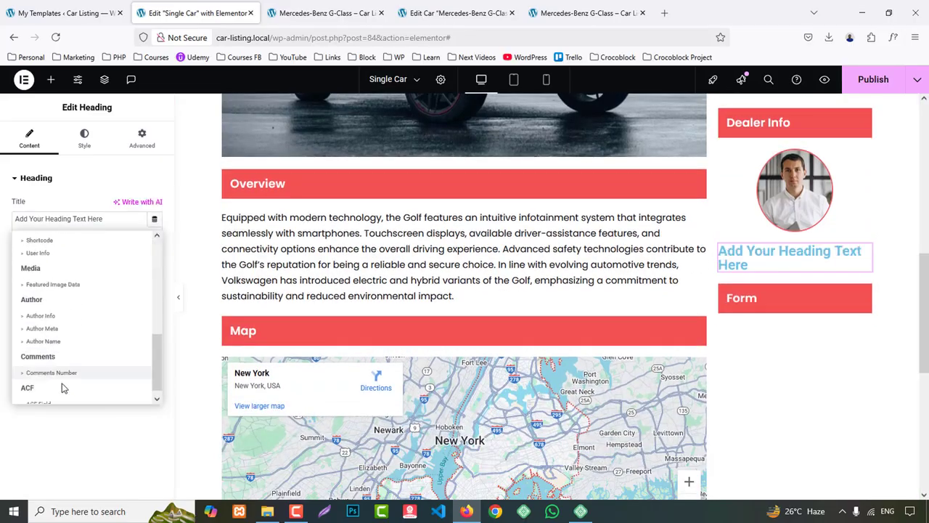
{"action": "left_click", "coordinate": [40, 395]}
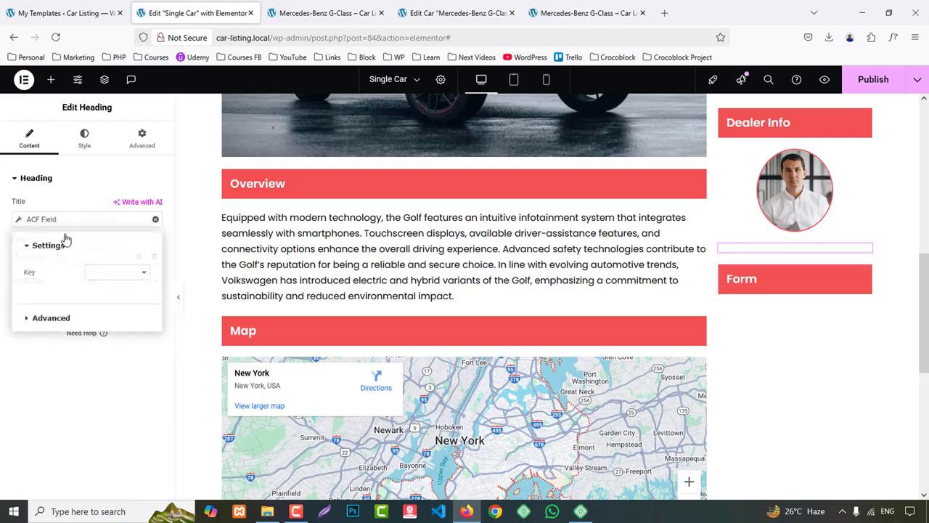
{"action": "left_click", "coordinate": [119, 274]}
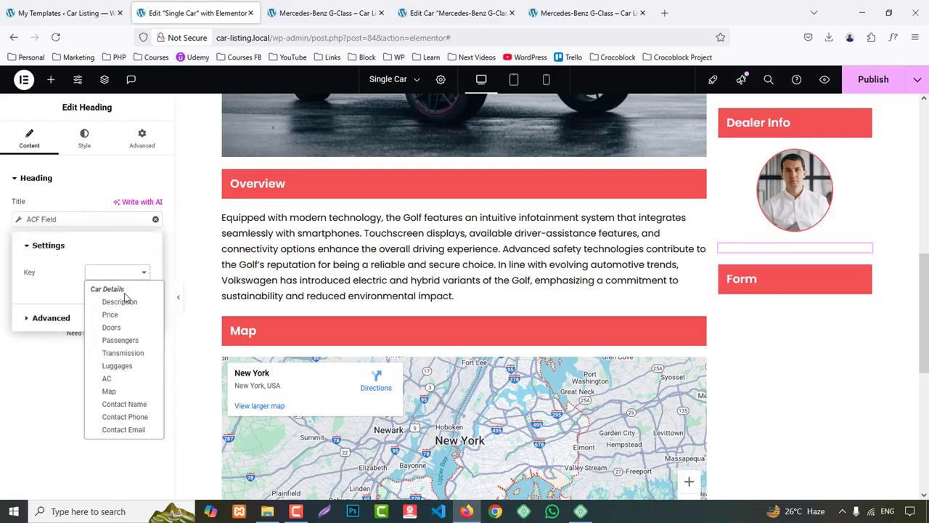
{"action": "left_click", "coordinate": [136, 404]}
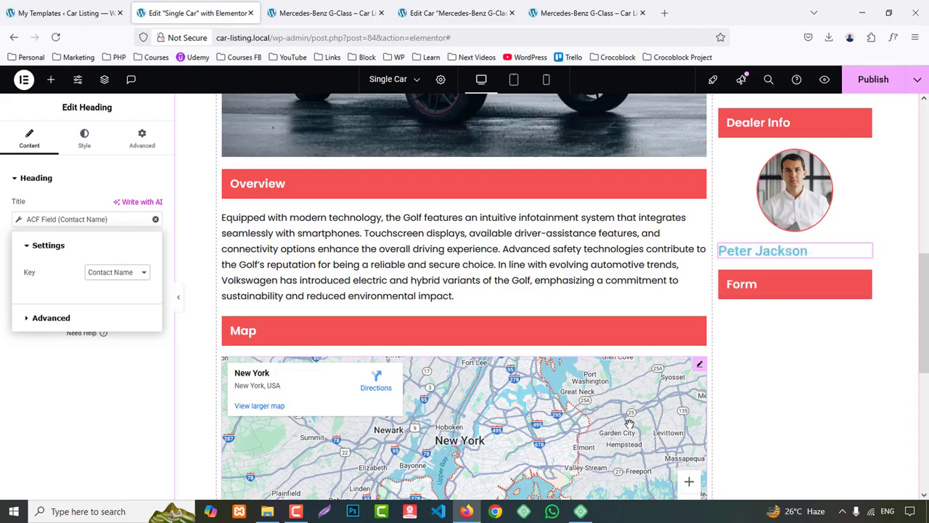
- Check the dealer name styling on the demo car page and set the dealer name heading's font family to Poppins
{"action": "left_click", "coordinate": [589, 12]}
{"action": "left_click", "coordinate": [318, 5]}
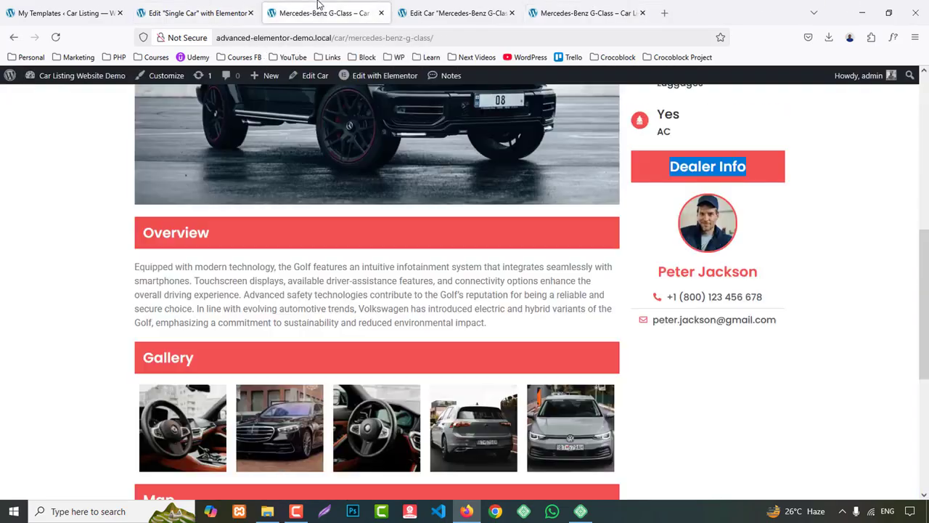
{"action": "left_click", "coordinate": [195, 12]}
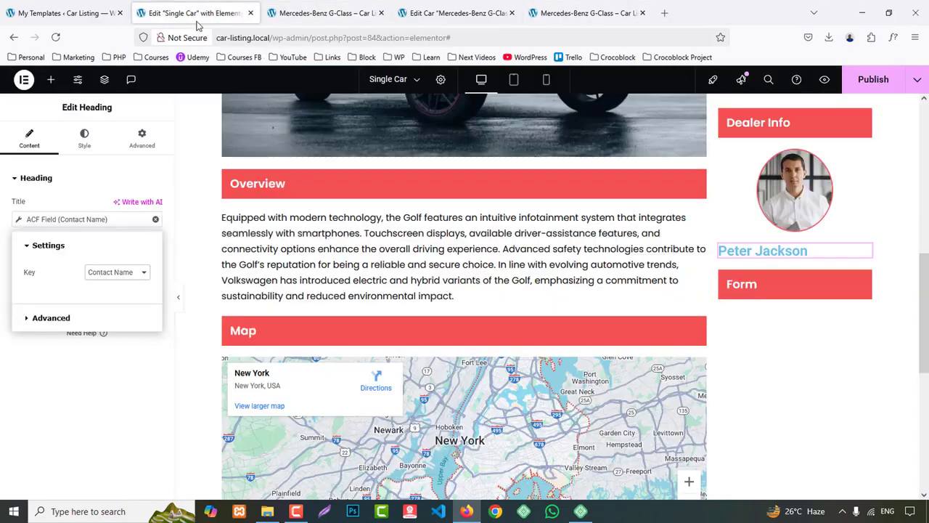
{"action": "left_click", "coordinate": [85, 138]}
{"action": "left_click", "coordinate": [155, 241]}
{"action": "left_click", "coordinate": [138, 293]}
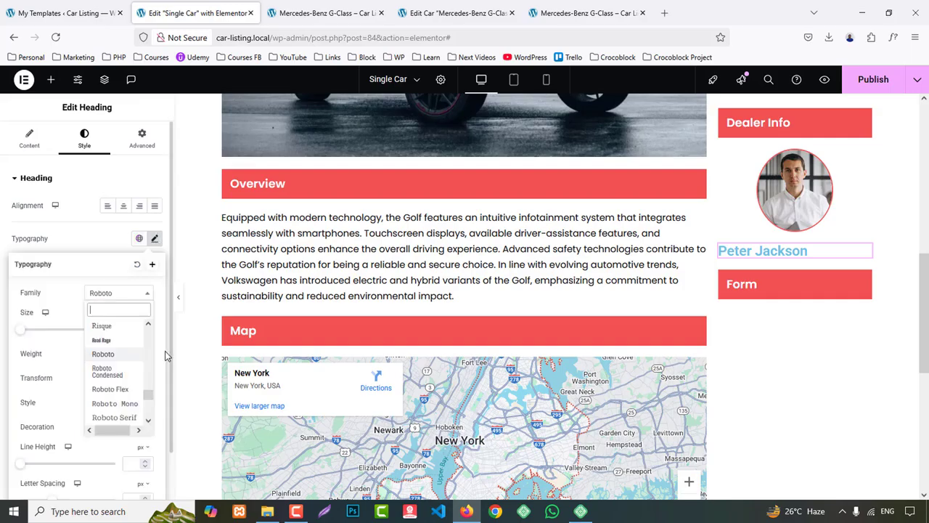
{"action": "type", "text": "popp"}
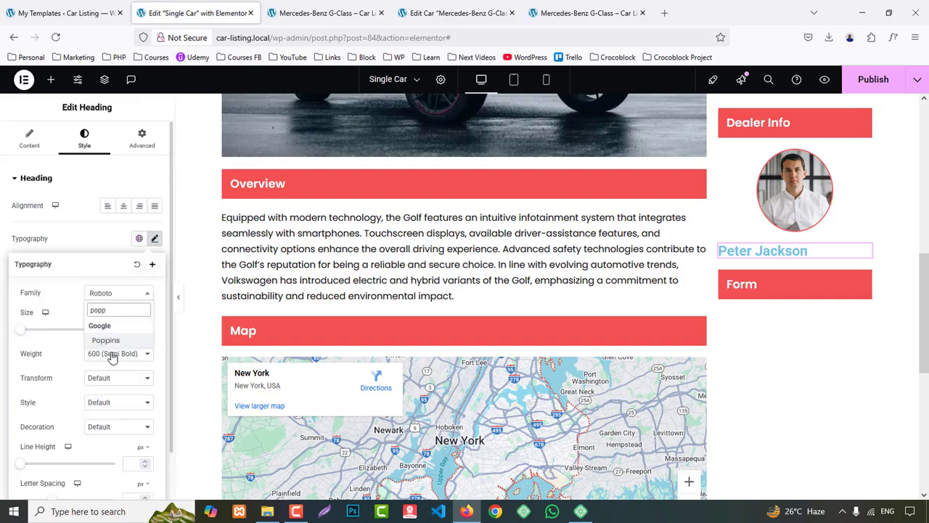
{"action": "left_click", "coordinate": [107, 341]}
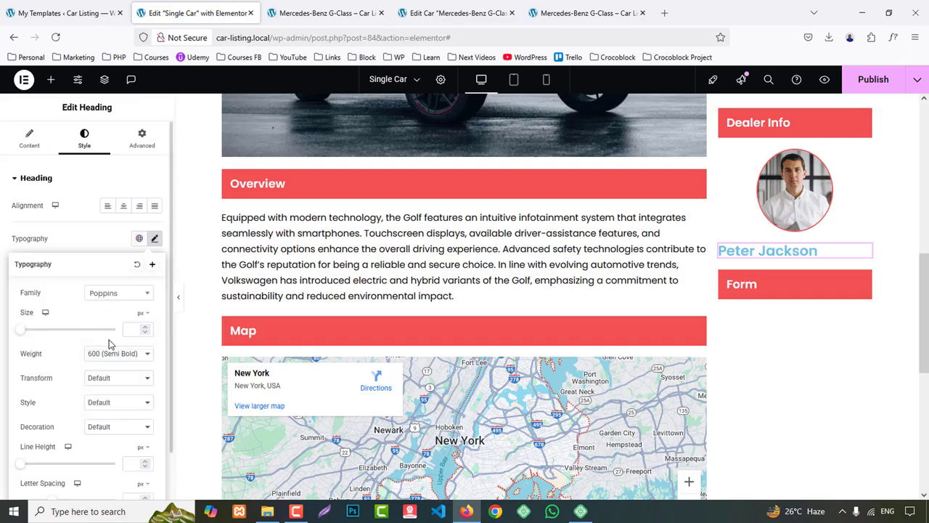
{"action": "left_click", "coordinate": [100, 240]}
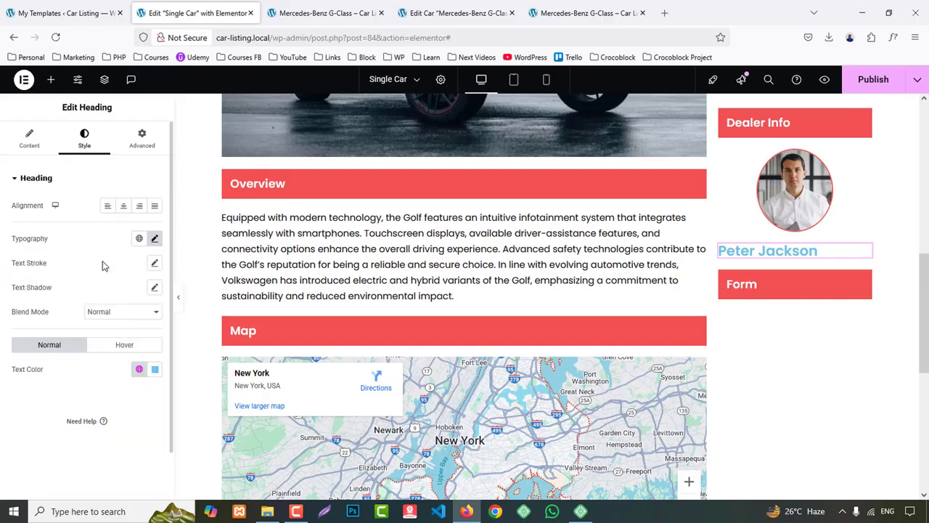
- Center the dealer name heading and set its text color to #F15253
{"action": "left_click", "coordinate": [123, 206]}
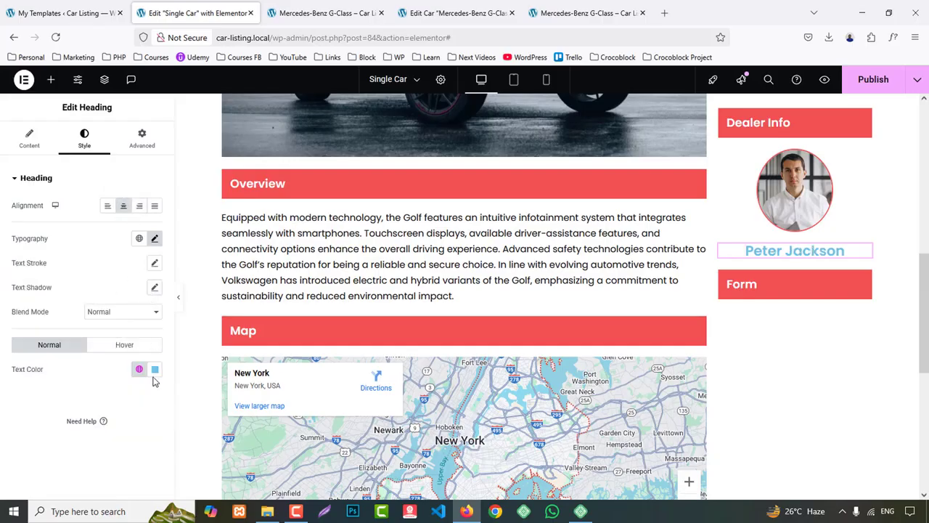
{"action": "left_click", "coordinate": [156, 370]}
{"action": "key", "text": "ctrl+v"}
{"action": "left_click", "coordinate": [155, 370]}
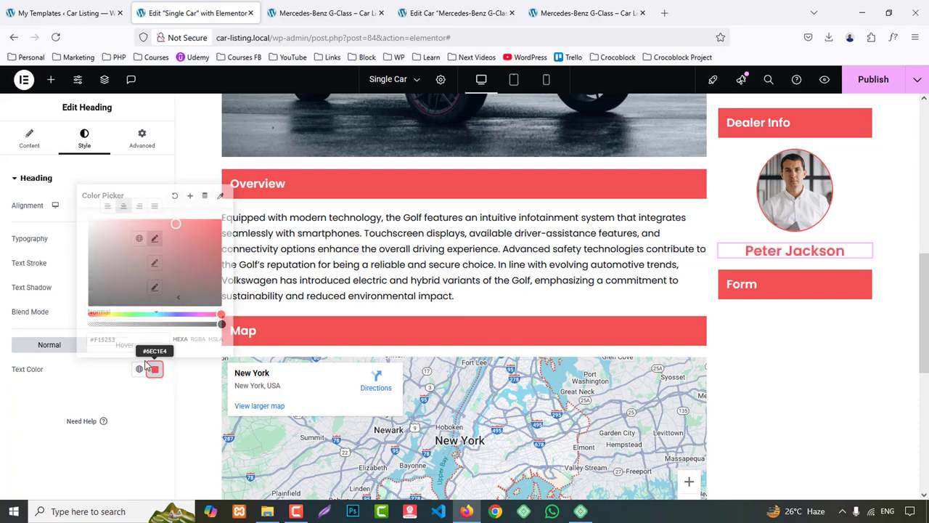
- Add an Icon List widget below the dealer name heading and remove its second item
{"action": "left_click", "coordinate": [51, 80]}
{"action": "type", "text": "list"}
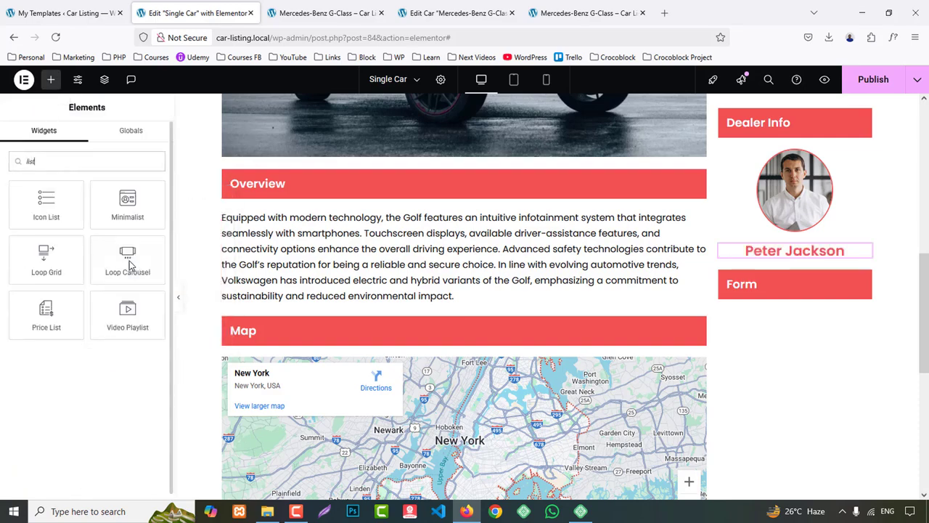
{"action": "left_click_drag", "start_coordinate": [52, 213], "coordinate": [891, 286]}
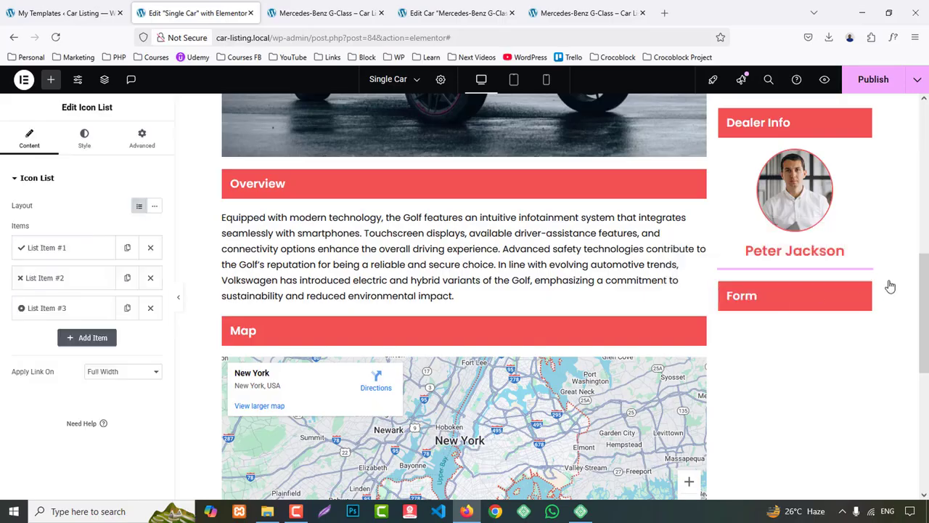
{"action": "left_click", "coordinate": [150, 277]}
- Replace the first list item's check icon with a phone handset icon from the icon library
{"action": "left_click", "coordinate": [72, 248]}
{"action": "left_click", "coordinate": [48, 367]}
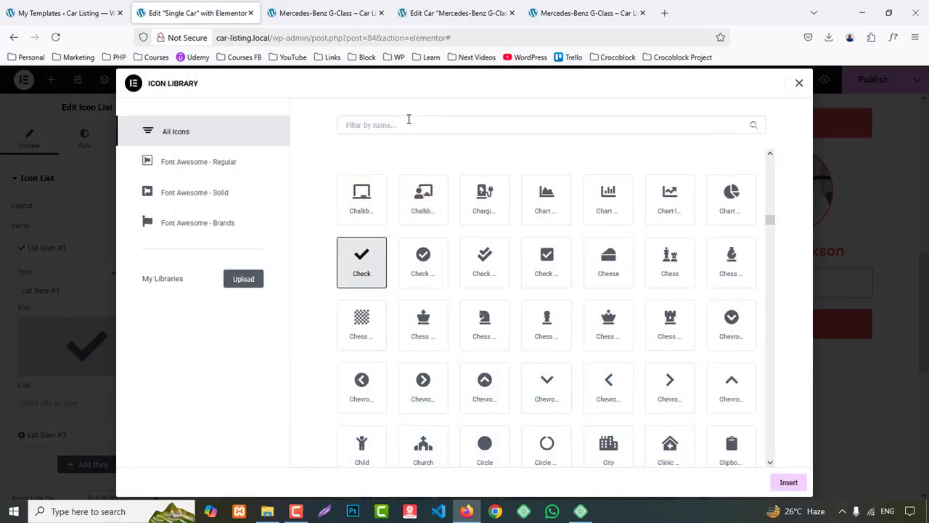
{"action": "left_click", "coordinate": [403, 119]}
{"action": "type", "text": "phone"}
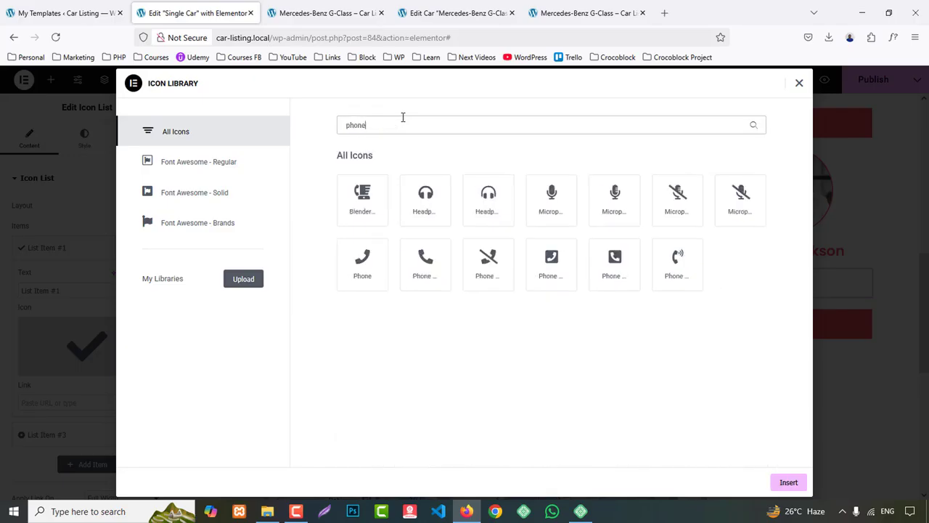
{"action": "left_click", "coordinate": [425, 263]}
{"action": "left_click", "coordinate": [788, 482]}
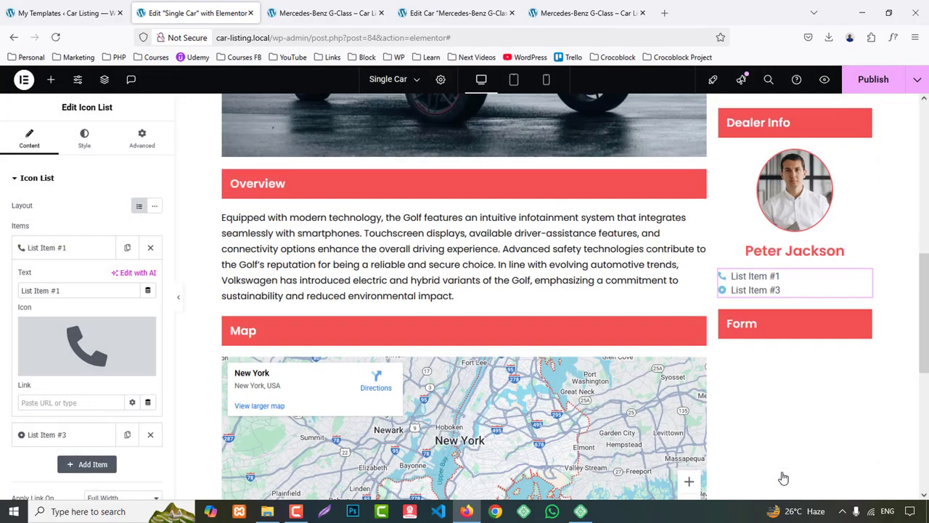
- Bind the first list item's text to the ACF field Contact Phone
{"action": "left_click", "coordinate": [148, 291]}
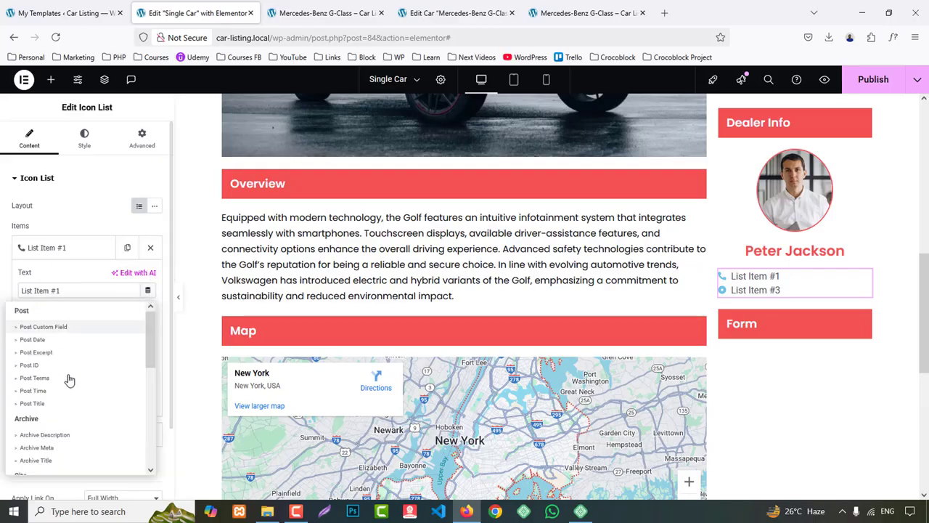
{"action": "scroll", "coordinate": [65, 421], "scroll_direction": "down", "scroll_amount": 5}
{"action": "left_click", "coordinate": [53, 466]}
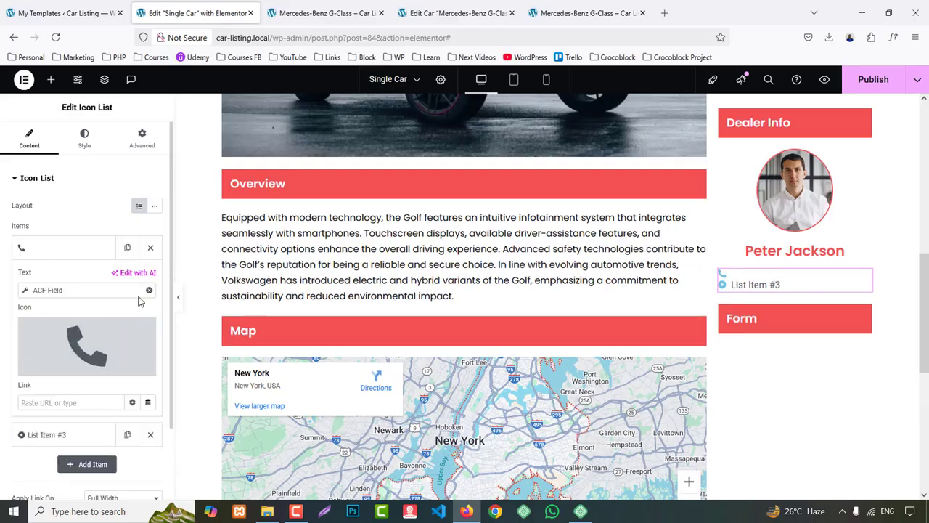
{"action": "left_click", "coordinate": [60, 290]}
{"action": "left_click", "coordinate": [109, 344]}
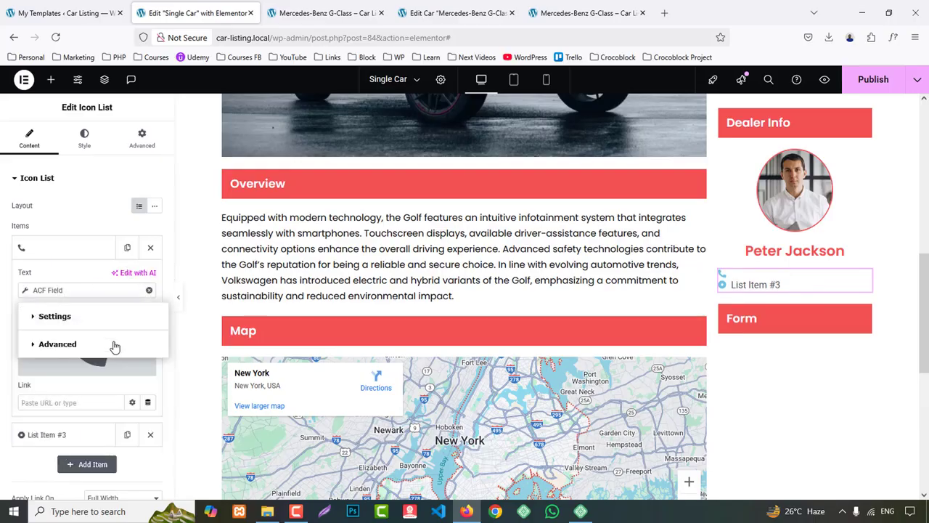
{"action": "left_click", "coordinate": [64, 317]}
{"action": "left_click", "coordinate": [121, 345]}
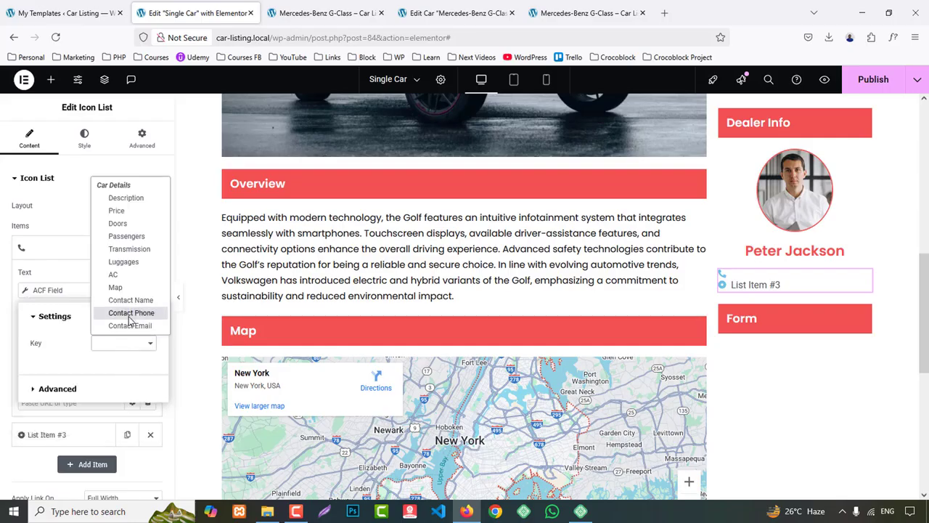
{"action": "left_click", "coordinate": [131, 313]}
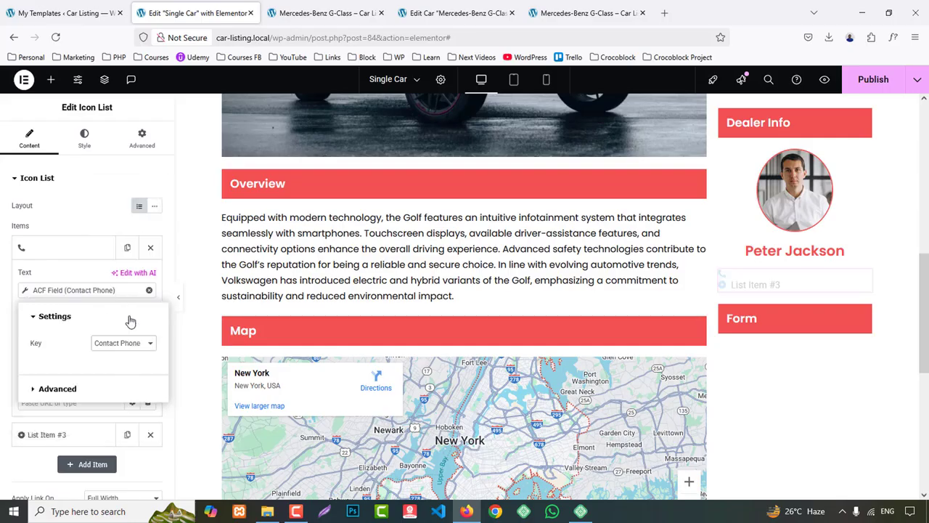
{"action": "left_click", "coordinate": [66, 248]}
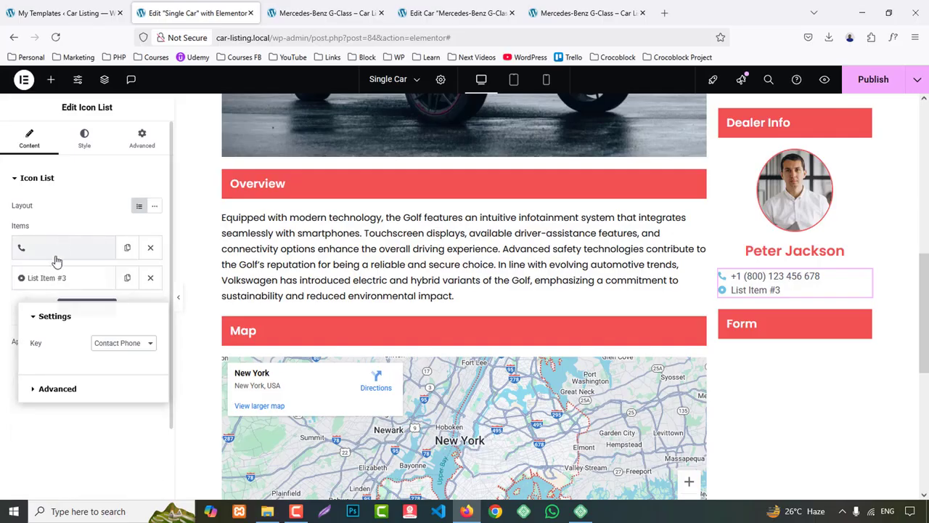
- Open the settings of the remaining item, List Item #3, in the dealer icon list
{"action": "left_click", "coordinate": [47, 282]}
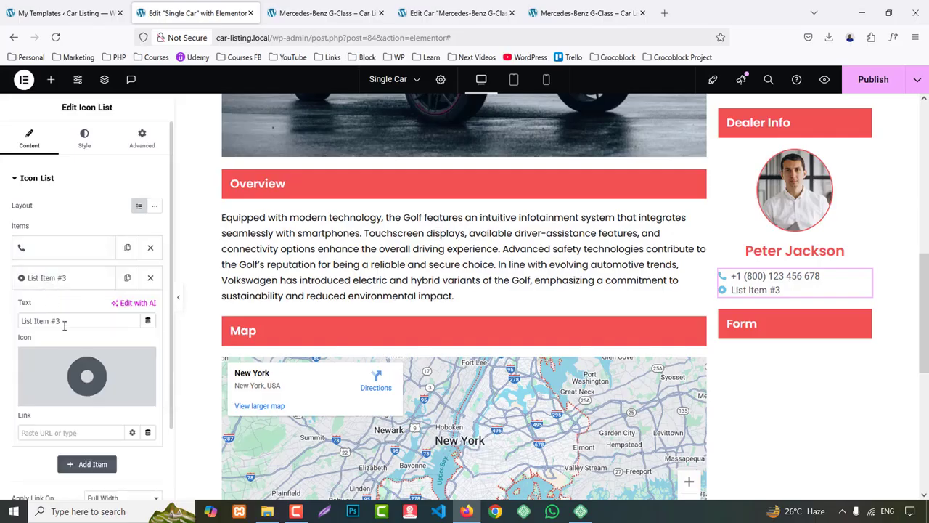
- Link the second contact list item's text to the ACF field Contact Email
{"action": "left_click", "coordinate": [147, 321]}
{"action": "scroll", "coordinate": [73, 287], "scroll_direction": "down", "scroll_amount": 5}
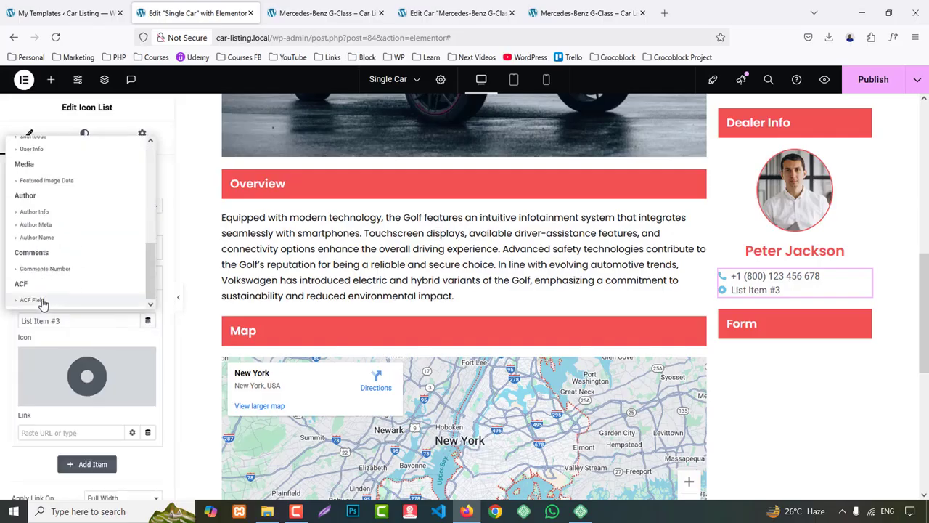
{"action": "left_click", "coordinate": [38, 304]}
{"action": "scroll", "coordinate": [87, 349], "scroll_direction": "down", "scroll_amount": 2}
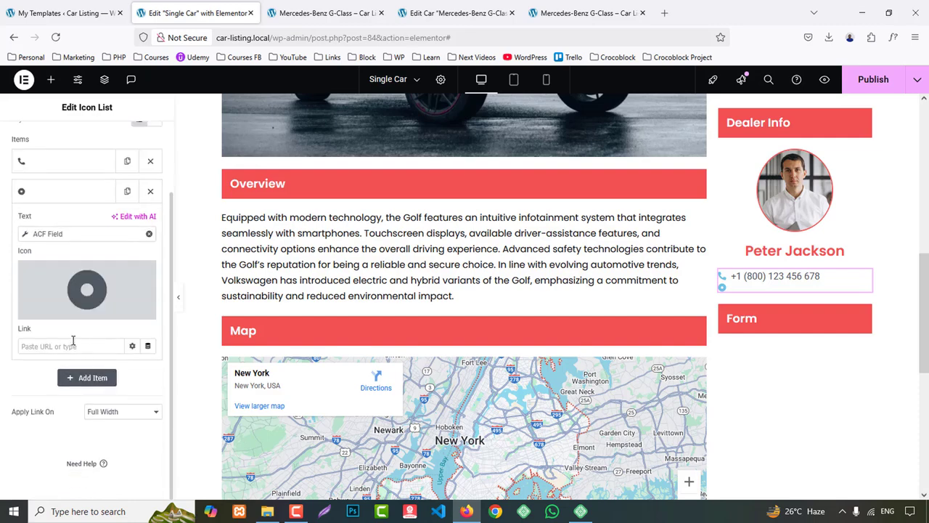
{"action": "left_click", "coordinate": [56, 234]}
{"action": "left_click", "coordinate": [108, 287]}
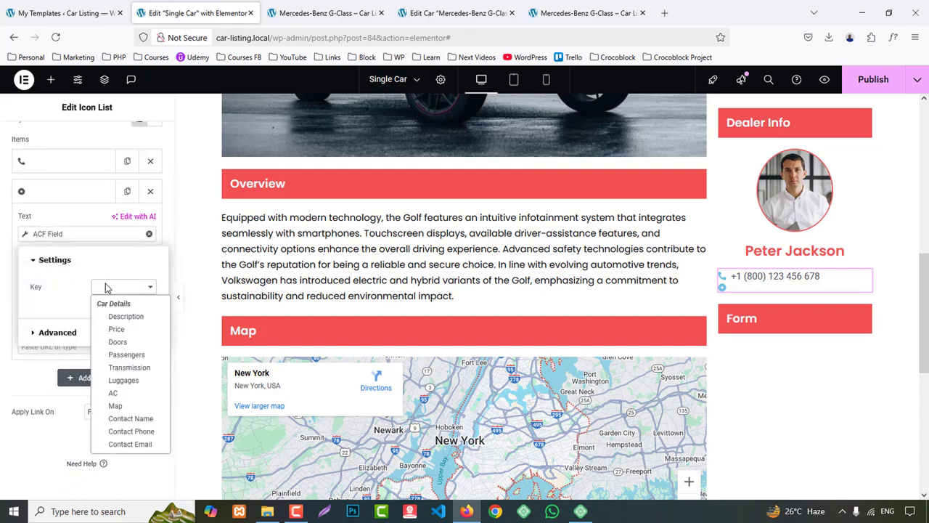
{"action": "left_click", "coordinate": [131, 443]}
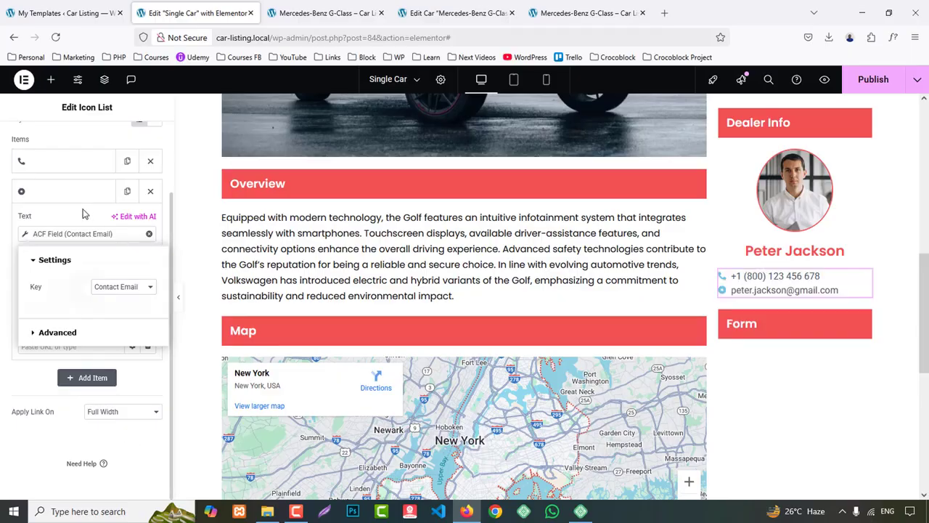
{"action": "left_click", "coordinate": [83, 214]}
- Change the e-mail item's icon to the outlined Envelope from the icon library
{"action": "left_click", "coordinate": [50, 307]}
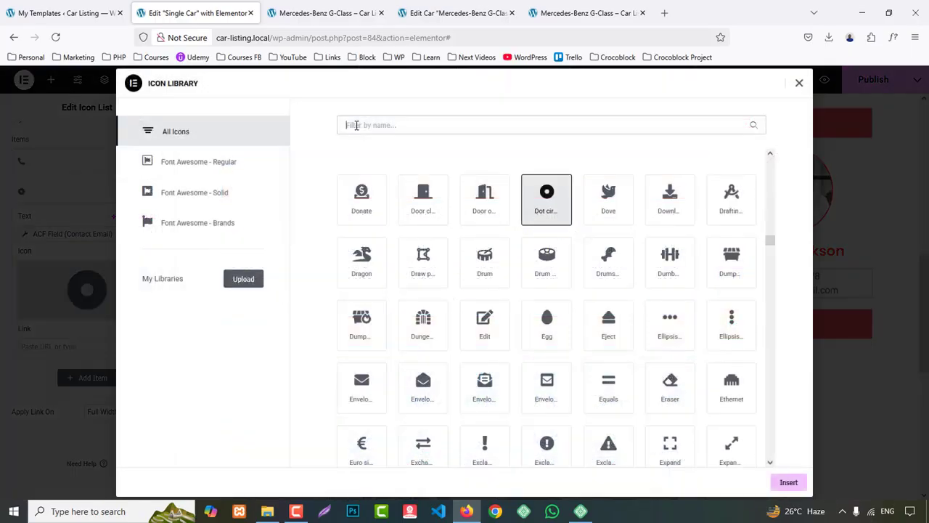
{"action": "type", "text": "enve"}
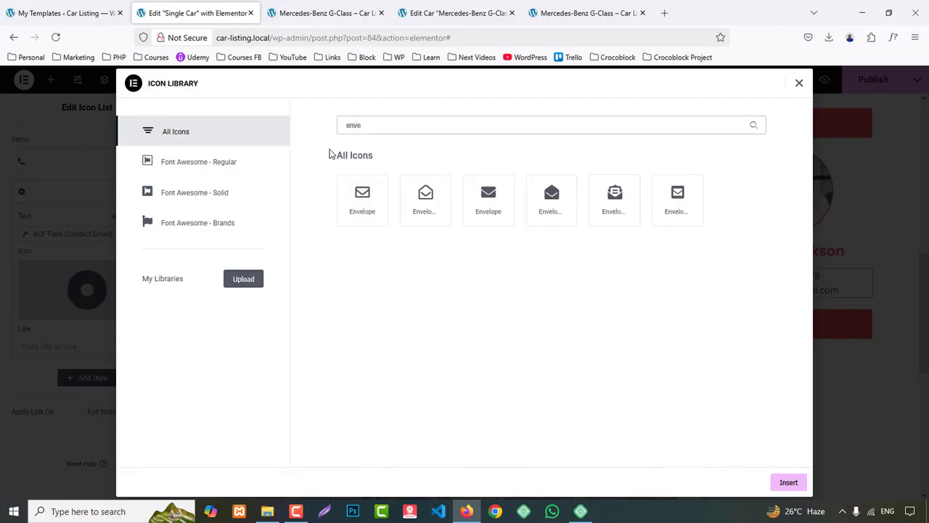
{"action": "left_click", "coordinate": [357, 208]}
{"action": "left_click", "coordinate": [786, 485]}
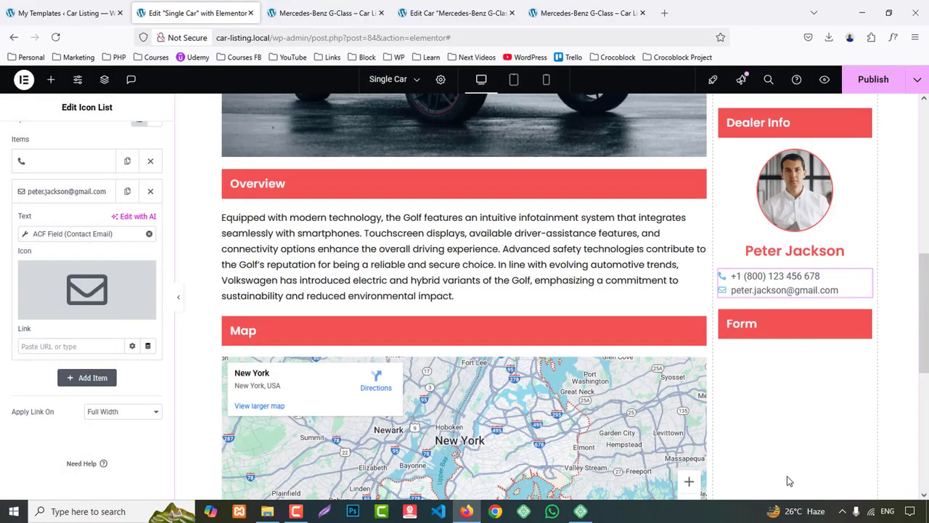
- Center the dealer's icon list and turn on its divider
{"action": "scroll", "coordinate": [75, 160], "scroll_direction": "up", "scroll_amount": 2}
{"action": "left_click", "coordinate": [92, 138]}
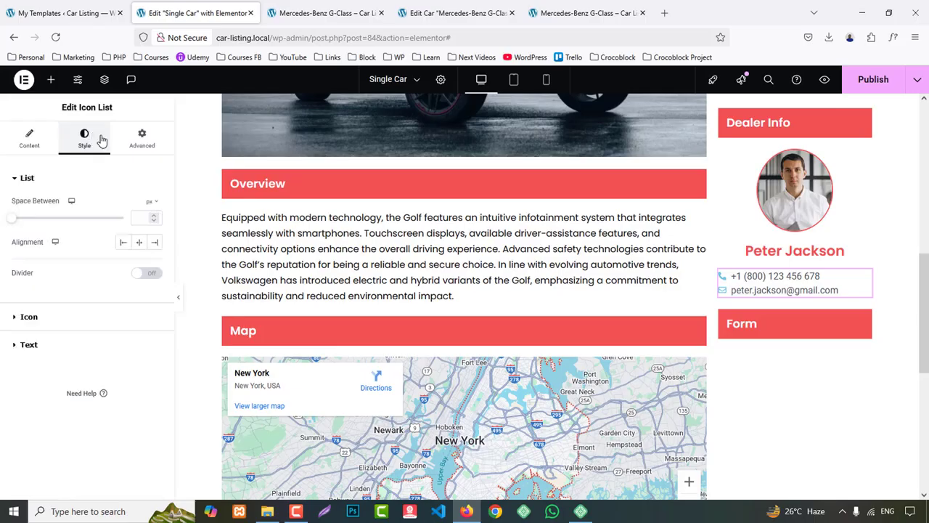
{"action": "left_click", "coordinate": [139, 241]}
{"action": "left_click", "coordinate": [152, 275]}
{"action": "scroll", "coordinate": [11, 411], "scroll_direction": "down", "scroll_amount": 1}
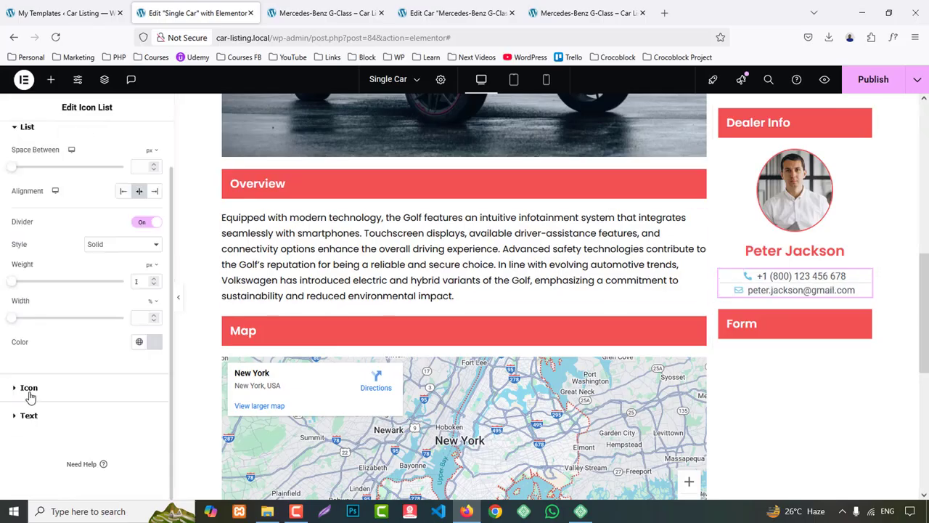
- Set the icon list's icon color to #F15253
{"action": "left_click", "coordinate": [28, 388]}
{"action": "left_click", "coordinate": [155, 260]}
{"action": "key", "text": "ctrl+v"}
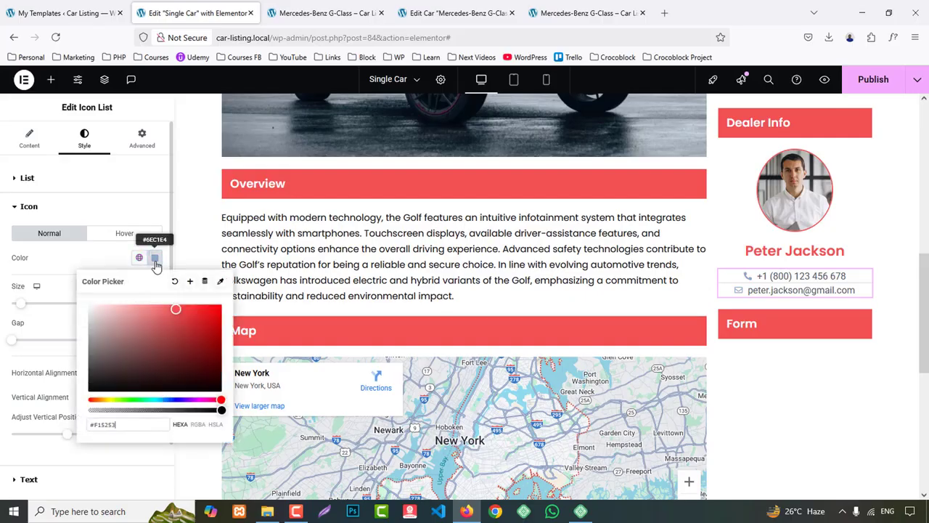
{"action": "left_click", "coordinate": [156, 260]}
- Set the icon list's text typography to Poppins with weight 500 (Medium)
{"action": "scroll", "coordinate": [32, 407], "scroll_direction": "down", "scroll_amount": 1}
{"action": "left_click", "coordinate": [28, 412]}
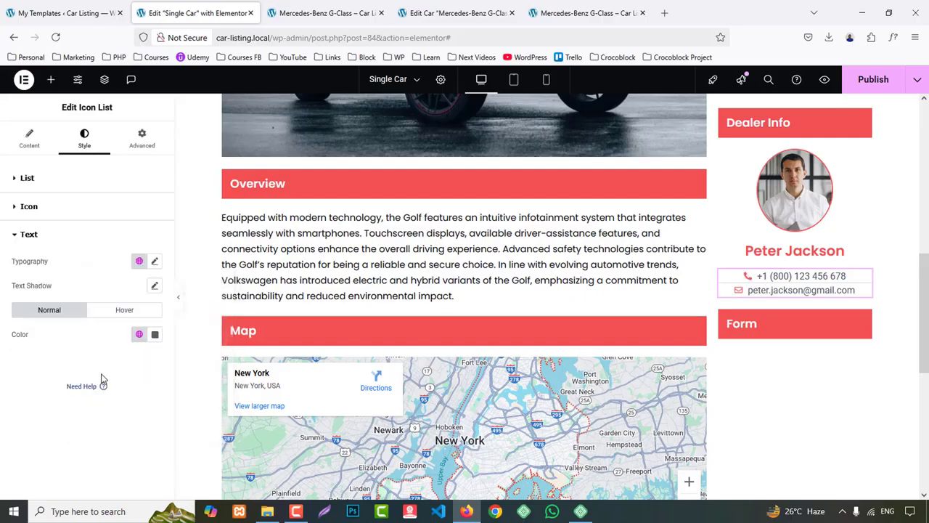
{"action": "left_click", "coordinate": [153, 263]}
{"action": "left_click", "coordinate": [115, 318]}
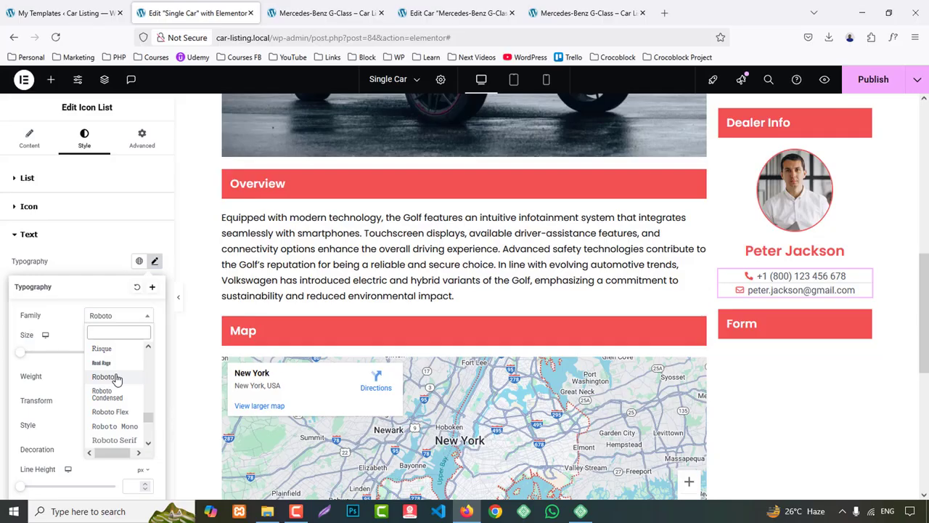
{"action": "type", "text": "popp"}
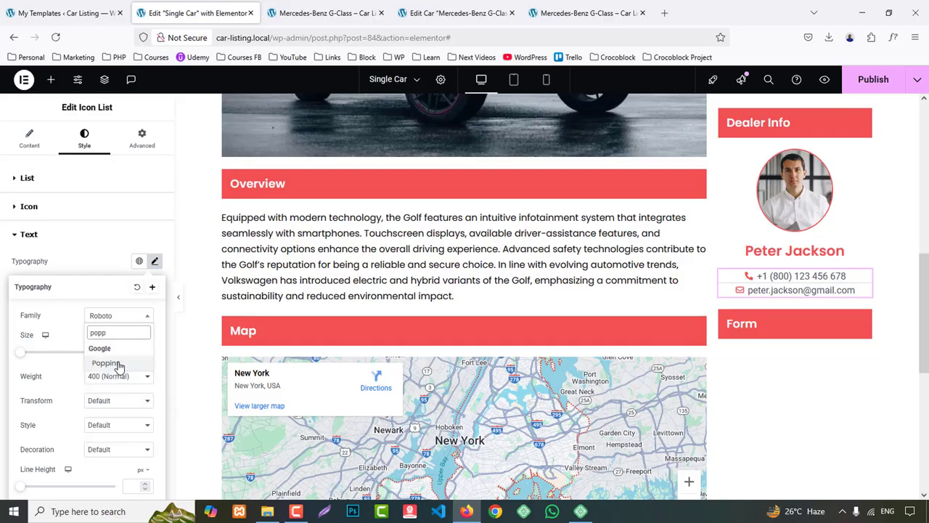
{"action": "left_click", "coordinate": [106, 362]}
{"action": "left_click", "coordinate": [101, 377]}
{"action": "left_click", "coordinate": [101, 270]}
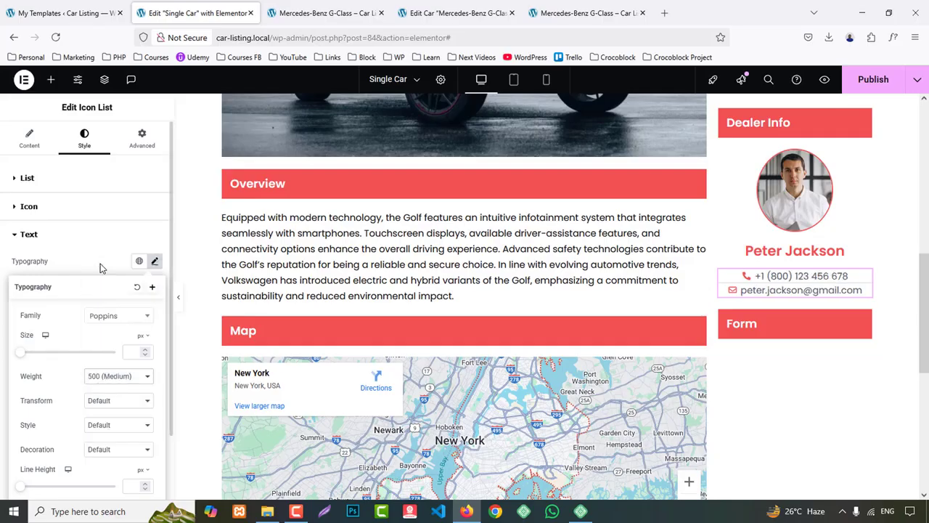
- Set the space between the icon list items to 15 px
{"action": "left_click", "coordinate": [27, 179]}
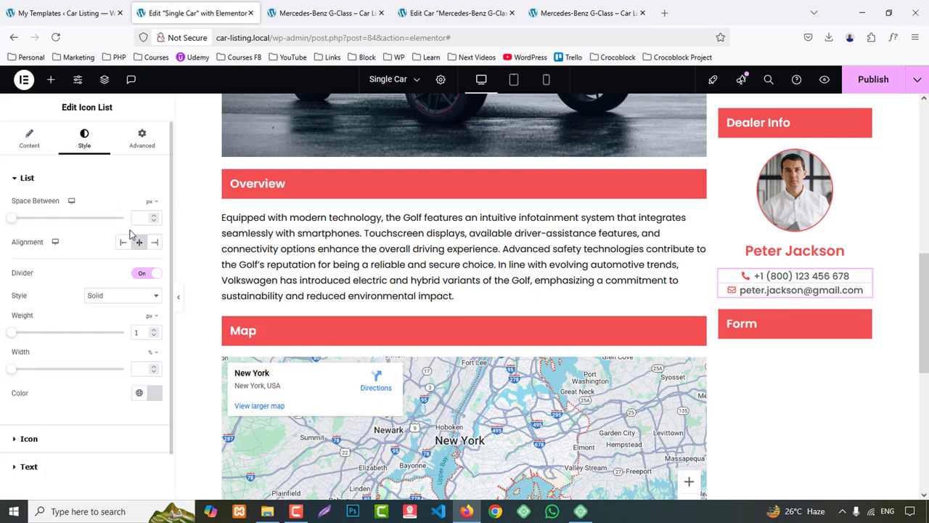
{"action": "type", "text": "10"}
{"action": "key", "text": "Up"}
{"action": "key", "text": "Up"}
{"action": "key", "text": "Up"}
{"action": "key", "text": "Up"}
{"action": "key", "text": "Up"}
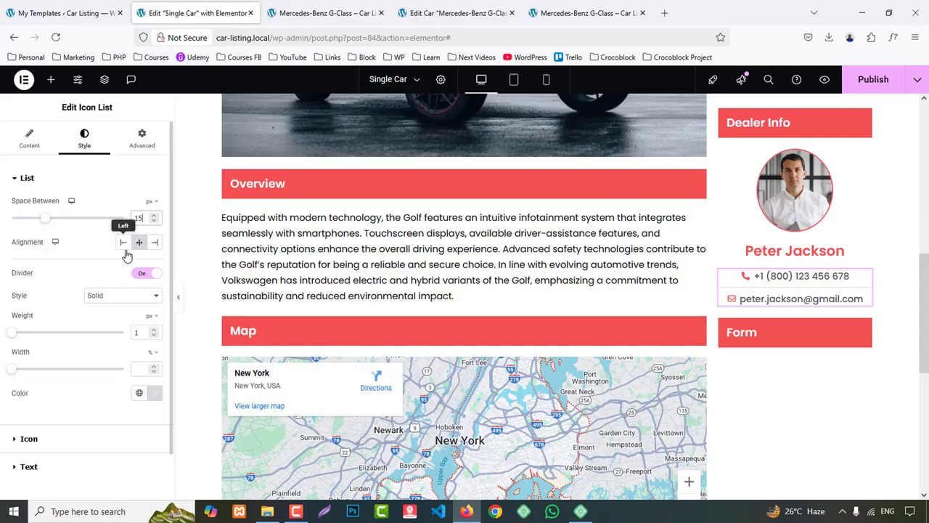
{"action": "left_click", "coordinate": [51, 79]}
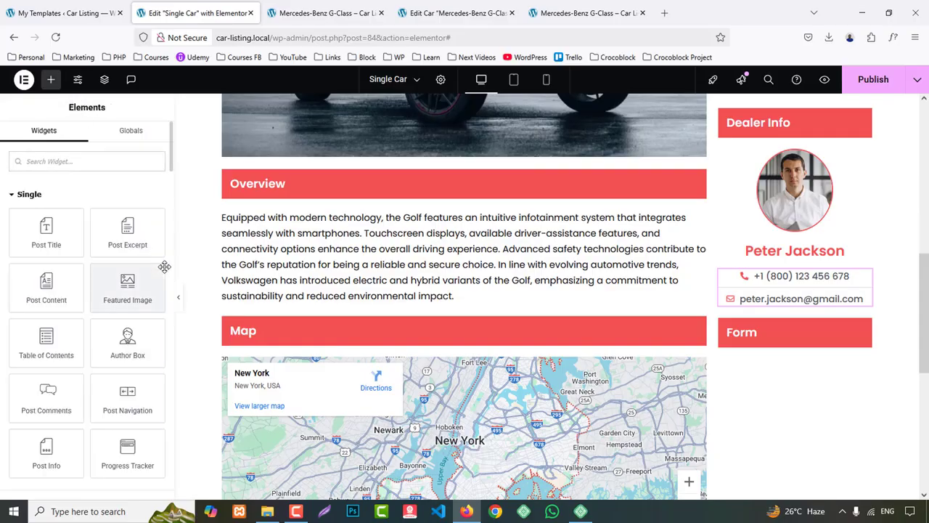
{"action": "type", "text": "form"}
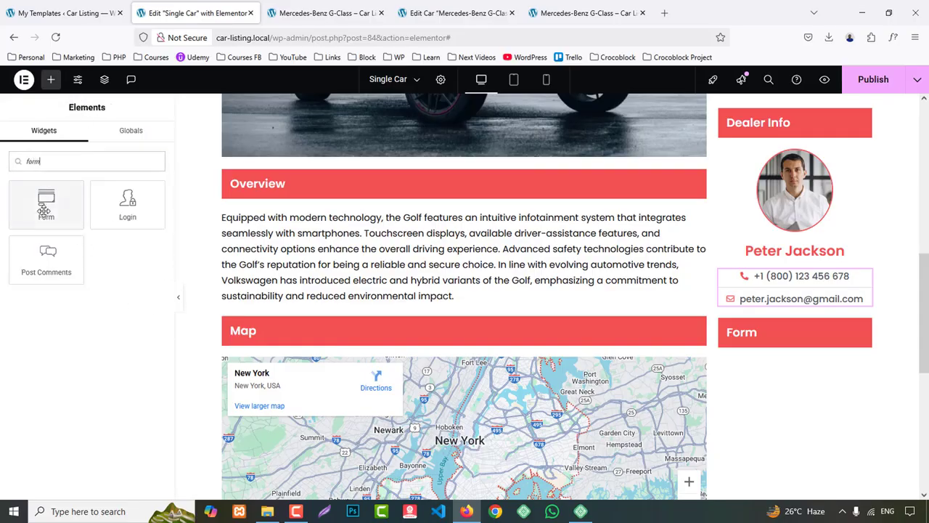
{"action": "left_click_drag", "start_coordinate": [45, 203], "coordinate": [786, 353]}
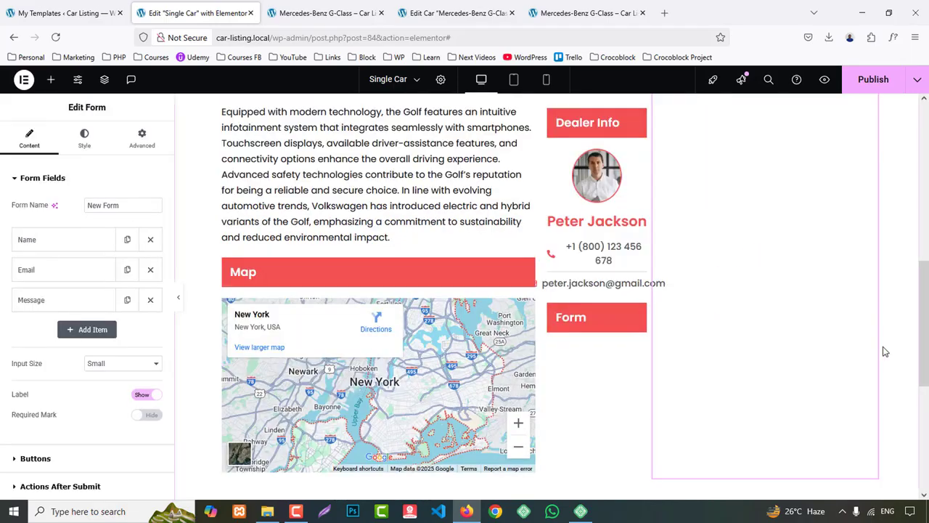
{"action": "key", "text": "ctrl+z"}
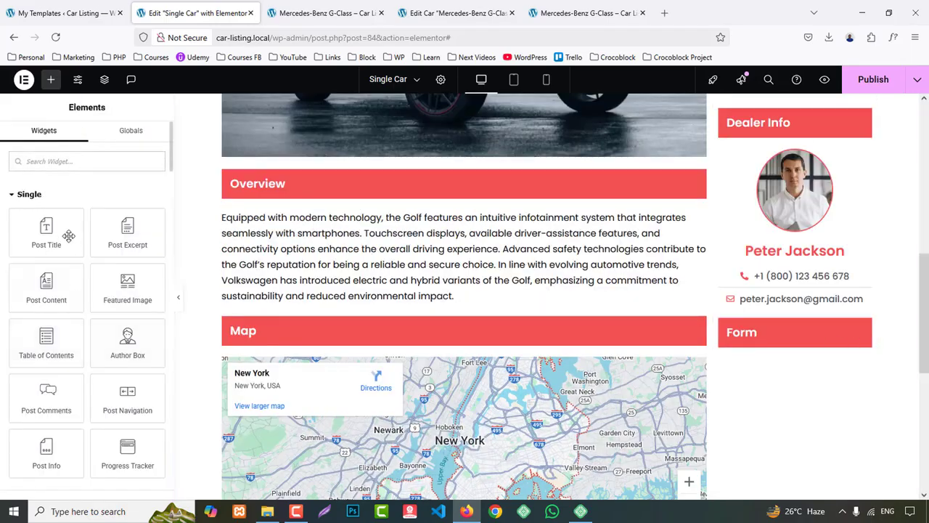
- Add a Form widget under the Form heading in the dealer info column
{"action": "type", "text": "form"}
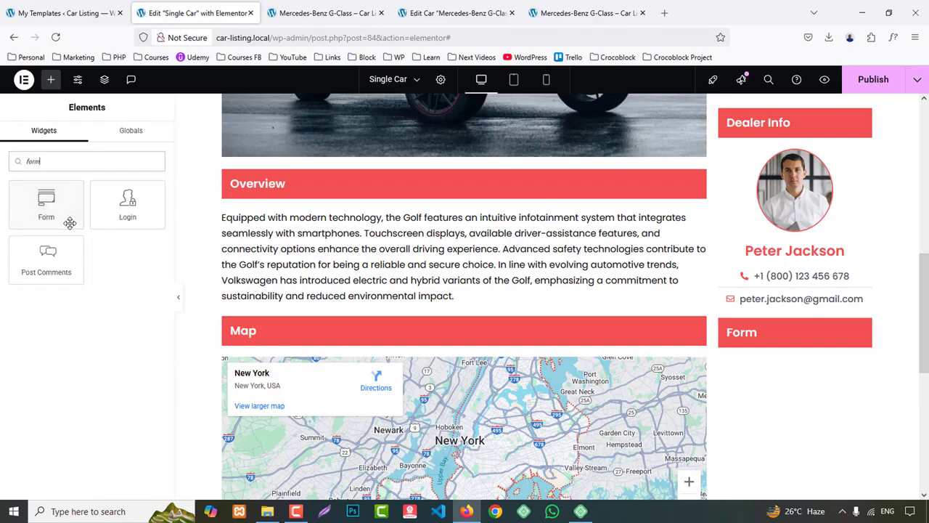
{"action": "left_click_drag", "start_coordinate": [55, 208], "coordinate": [860, 379]}
{"action": "scroll", "coordinate": [874, 371], "scroll_direction": "down", "scroll_amount": 2}
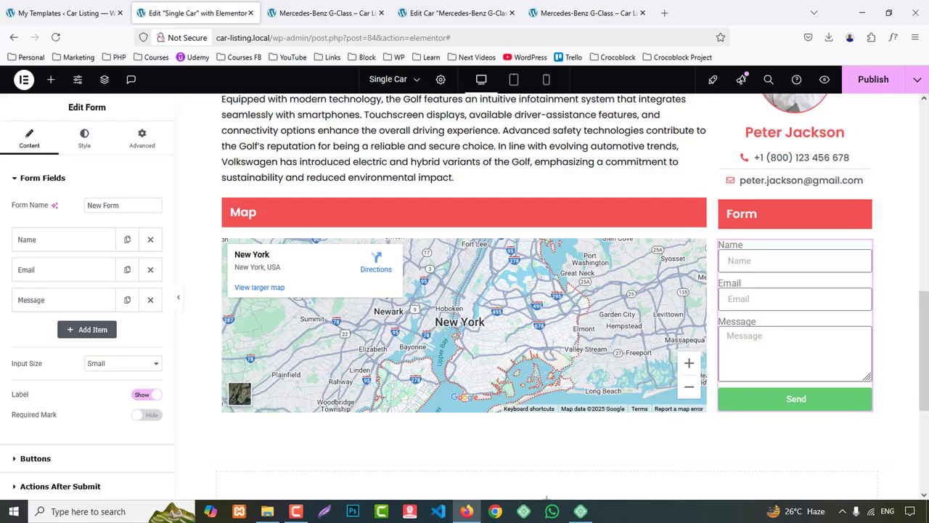
- Set the form's rows gap to 20 px
{"action": "left_click", "coordinate": [84, 136]}
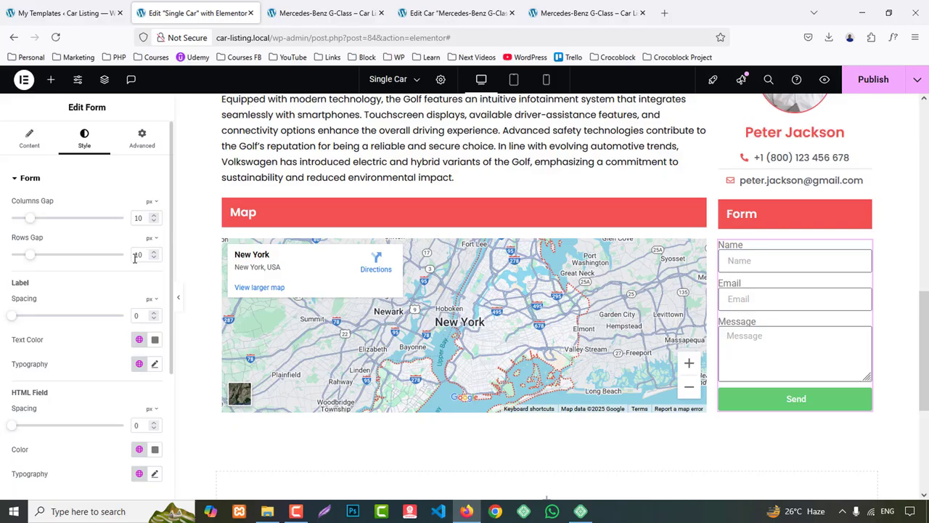
{"action": "key", "text": "Up"}
{"action": "key", "text": "Up"}
{"action": "key", "text": "Up"}
{"action": "key", "text": "Up"}
{"action": "key", "text": "Up"}
{"action": "key", "text": "Up"}
{"action": "key", "text": "Up"}
{"action": "key", "text": "Up"}
{"action": "key", "text": "Up"}
{"action": "key", "text": "Up"}
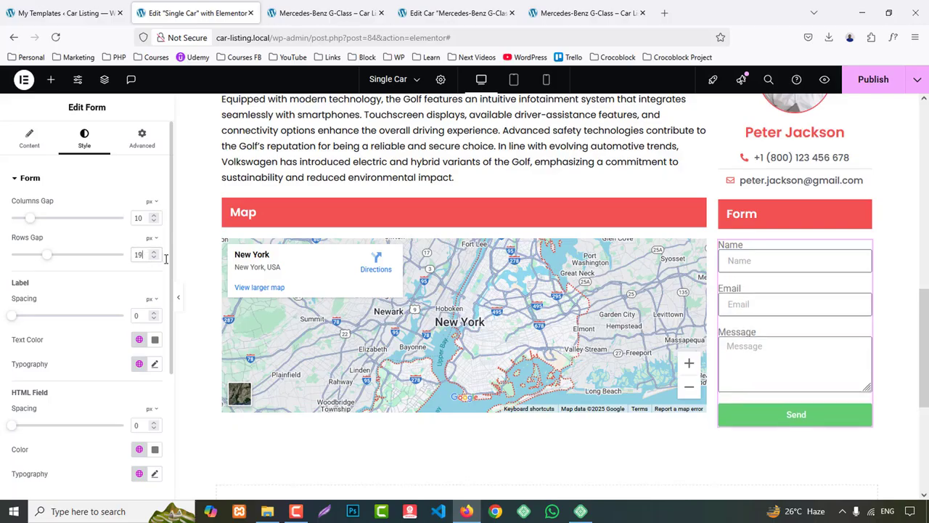
- Set the form's label spacing to 10 px
{"action": "left_click", "coordinate": [136, 315]}
{"action": "key", "text": "Up"}
{"action": "key", "text": "Up"}
{"action": "key", "text": "Up"}
{"action": "key", "text": "Up"}
{"action": "key", "text": "Up"}
{"action": "key", "text": "Up"}
{"action": "key", "text": "Up"}
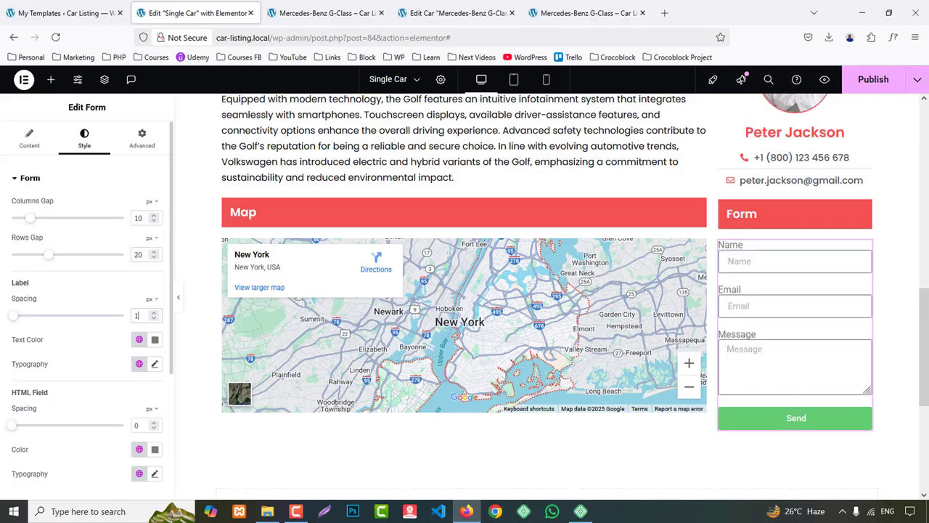
{"action": "key", "text": "Up"}
{"action": "key", "text": "Up"}
{"action": "key", "text": "Up"}
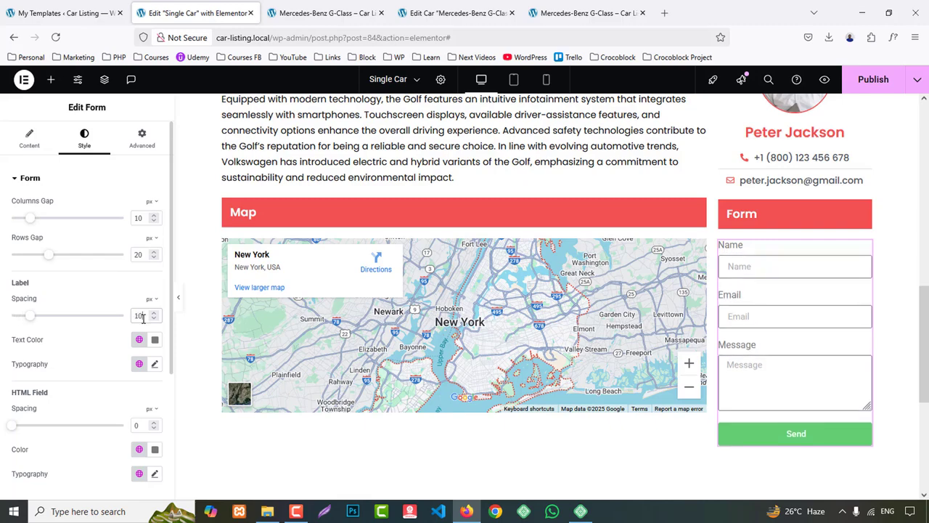
- Set the form's HTML field color to near black and the input field text color to #111
{"action": "scroll", "coordinate": [131, 332], "scroll_direction": "down", "scroll_amount": 2}
{"action": "left_click", "coordinate": [155, 271]}
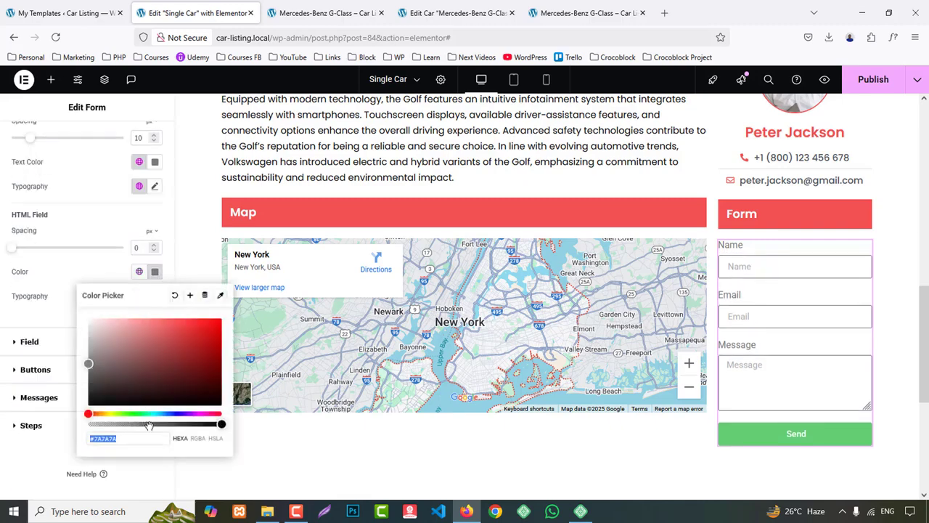
{"action": "left_click", "coordinate": [3, 456]}
{"action": "left_click", "coordinate": [30, 341]}
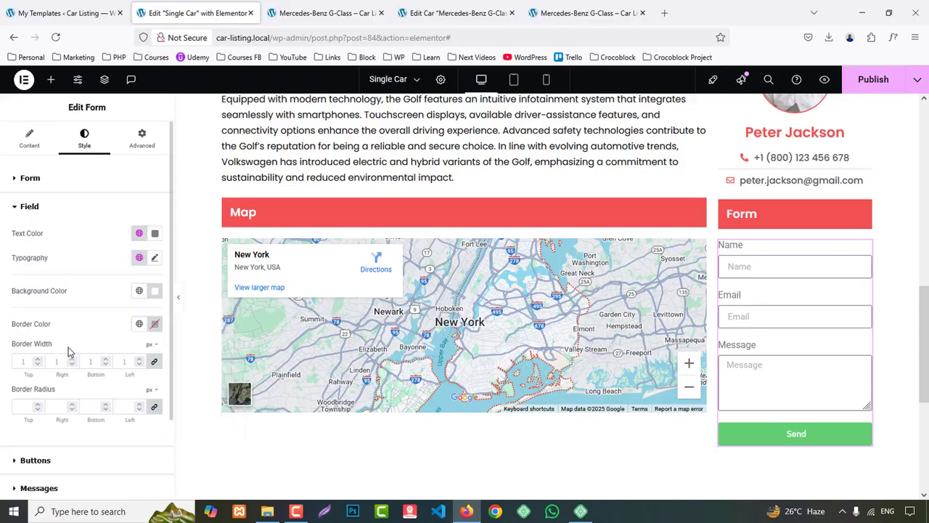
{"action": "left_click", "coordinate": [155, 175]}
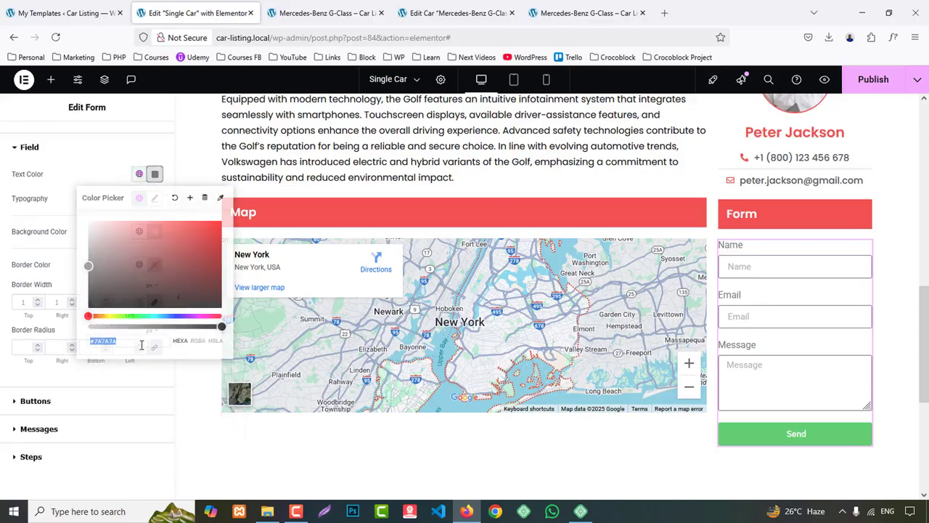
{"action": "type", "text": "#111"}
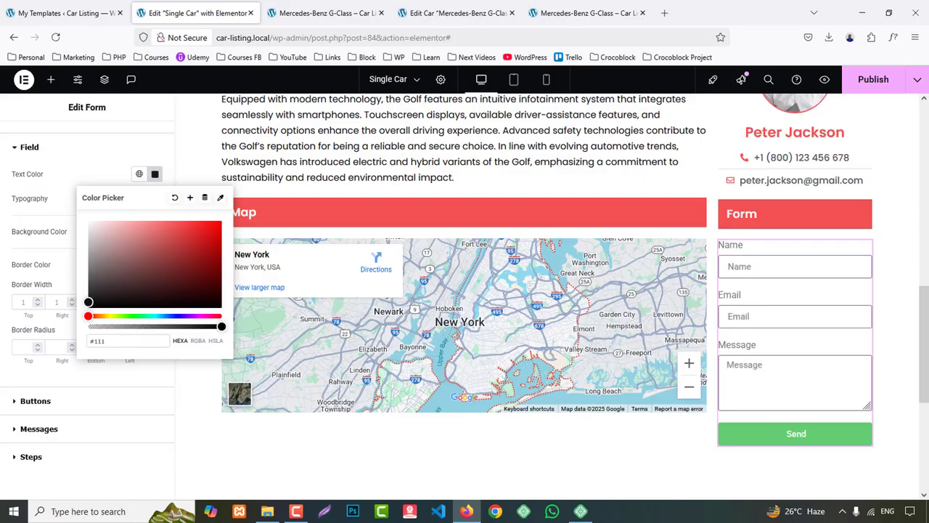
{"action": "left_click", "coordinate": [3, 357]}
- Clear the labels of the form's Name, Email and Message fields, leaving only their placeholders
{"action": "scroll", "coordinate": [24, 320], "scroll_direction": "up", "scroll_amount": 1}
{"action": "left_click", "coordinate": [34, 176]}
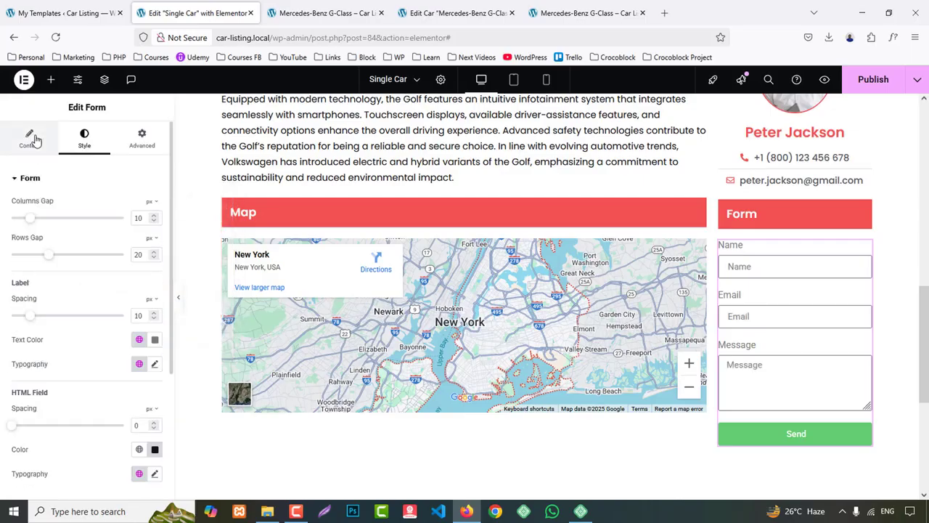
{"action": "left_click", "coordinate": [29, 138]}
{"action": "left_click", "coordinate": [62, 242]}
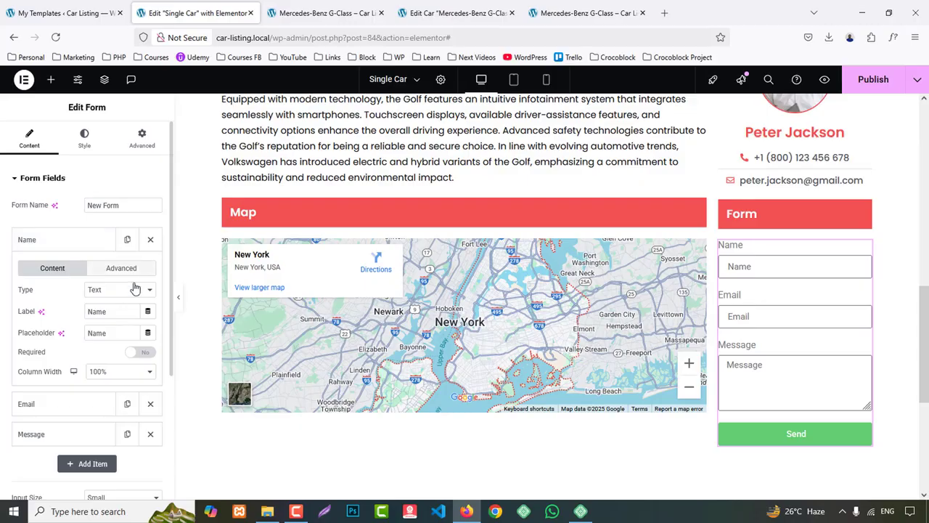
{"action": "key", "text": "BackSpace"}
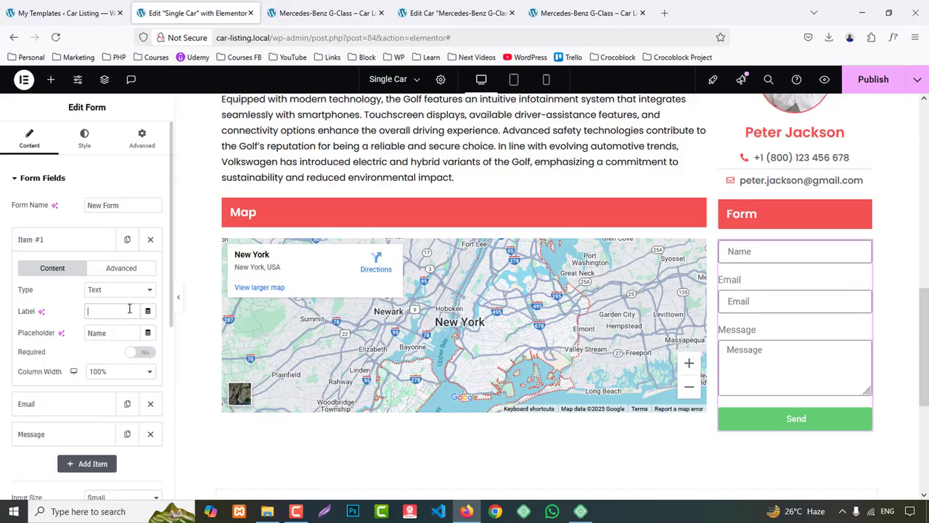
{"action": "left_click", "coordinate": [45, 408]}
{"action": "key", "text": "BackSpace"}
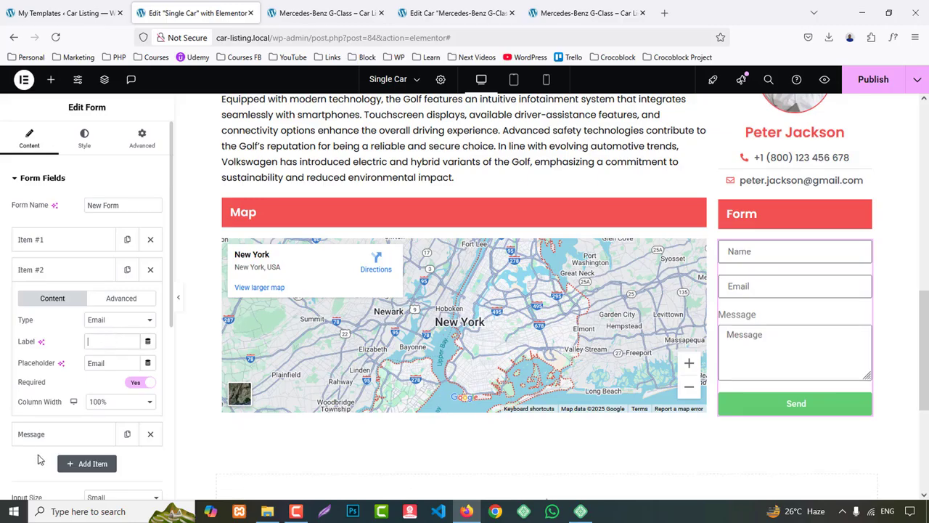
{"action": "left_click", "coordinate": [53, 433]}
{"action": "key", "text": "BackSpace"}
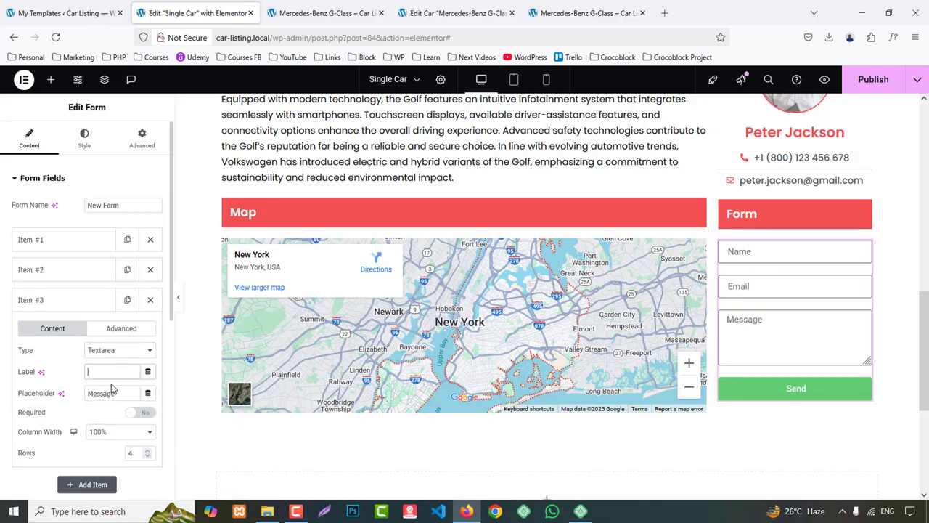
- Set the form's submit button background color to #F15253
{"action": "left_click", "coordinate": [85, 140]}
{"action": "scroll", "coordinate": [8, 365], "scroll_direction": "down", "scroll_amount": 3}
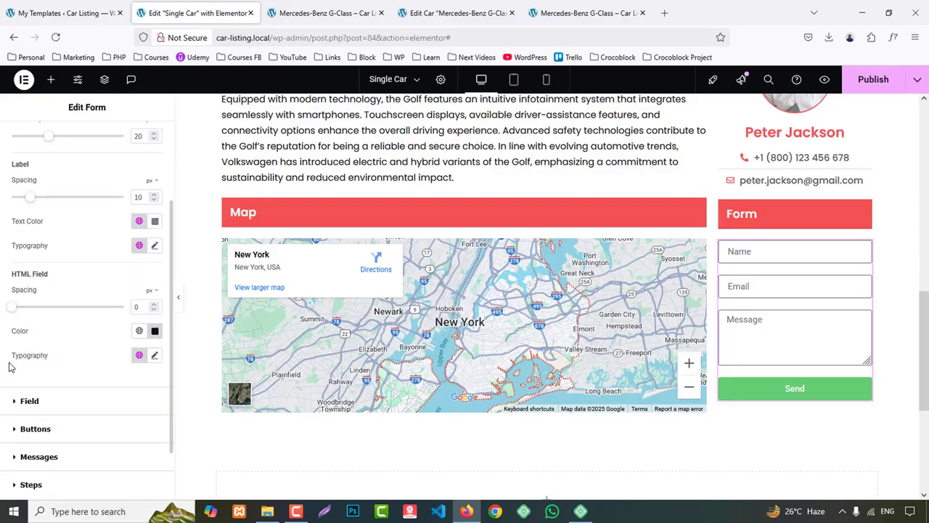
{"action": "left_click", "coordinate": [71, 429]}
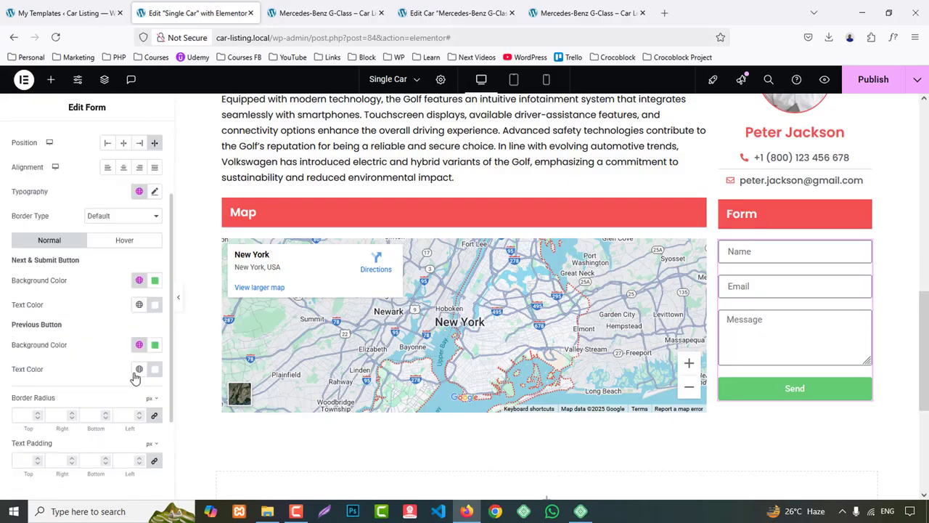
{"action": "left_click", "coordinate": [155, 280]}
{"action": "type", "text": "#F15253"}
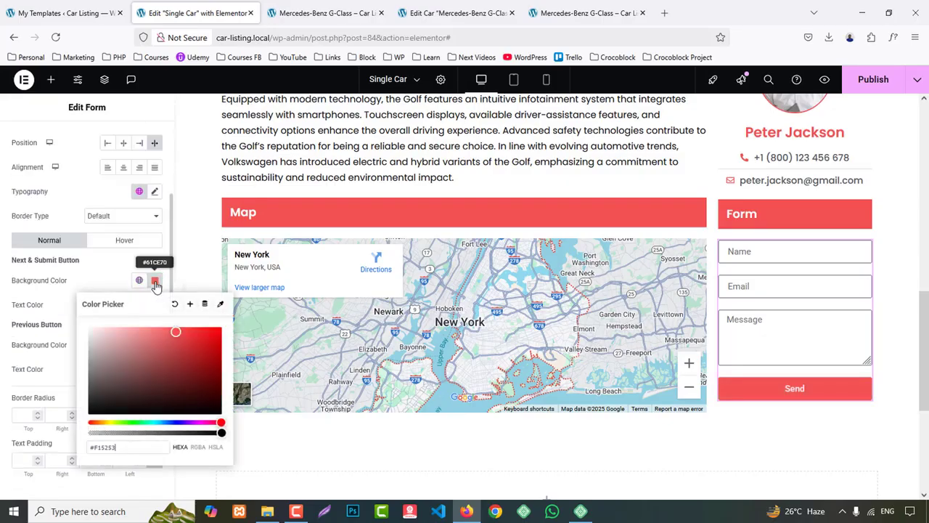
{"action": "left_click", "coordinate": [63, 380]}
{"action": "scroll", "coordinate": [100, 368], "scroll_direction": "down", "scroll_amount": 1}
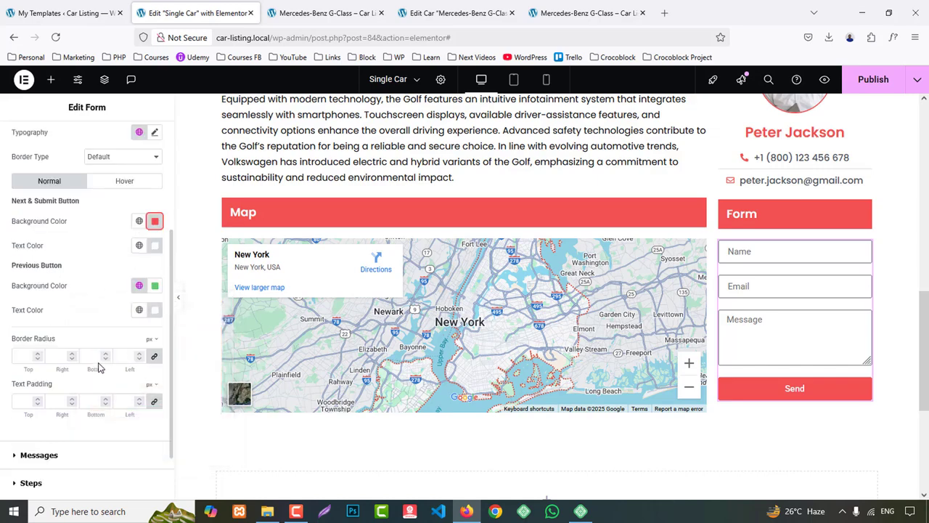
{"action": "scroll", "coordinate": [96, 368], "scroll_direction": "up", "scroll_amount": 3}
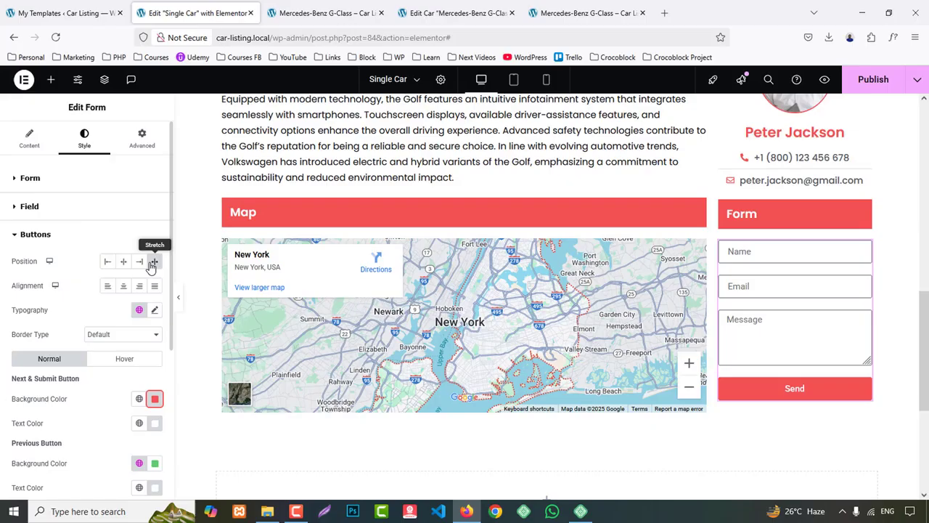
- Set the border color of the form's input fields to #ddd
{"action": "left_click", "coordinate": [32, 209]}
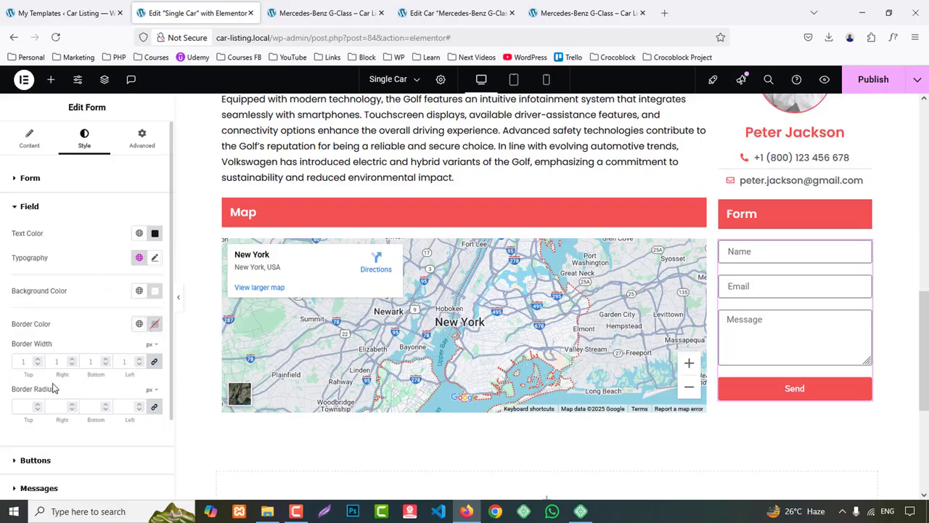
{"action": "left_click", "coordinate": [155, 325]}
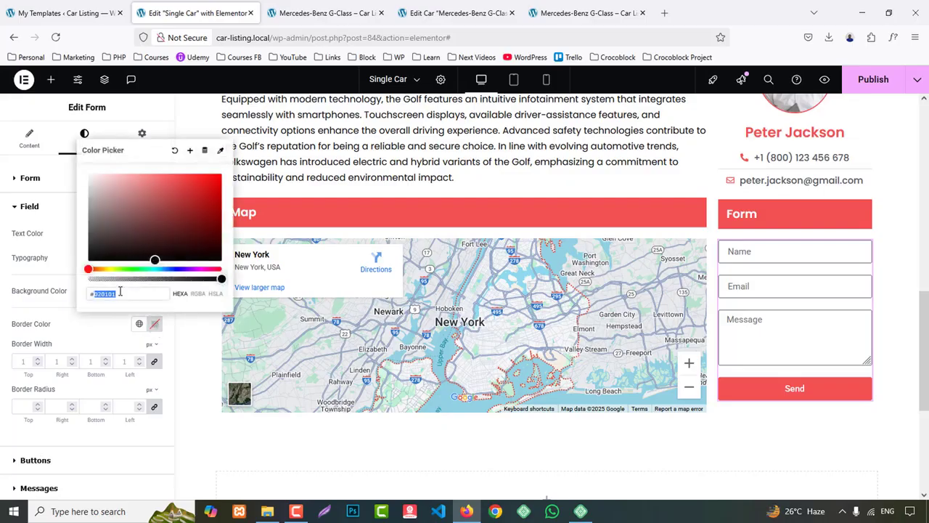
{"action": "type", "text": "#ddd"}
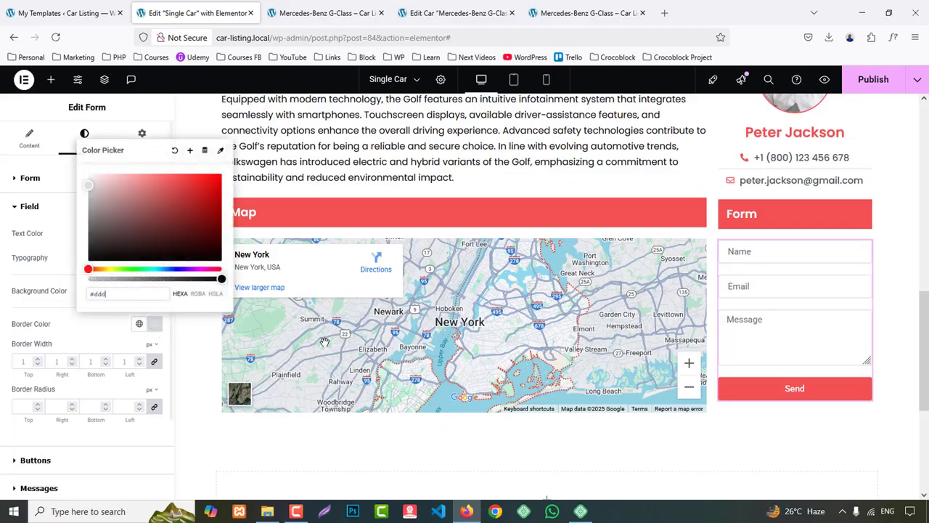
- Publish the Single Car template and review its front-end preview, then close the preview
{"action": "scroll", "coordinate": [325, 342], "scroll_direction": "up", "scroll_amount": 5}
{"action": "left_click", "coordinate": [874, 79]}
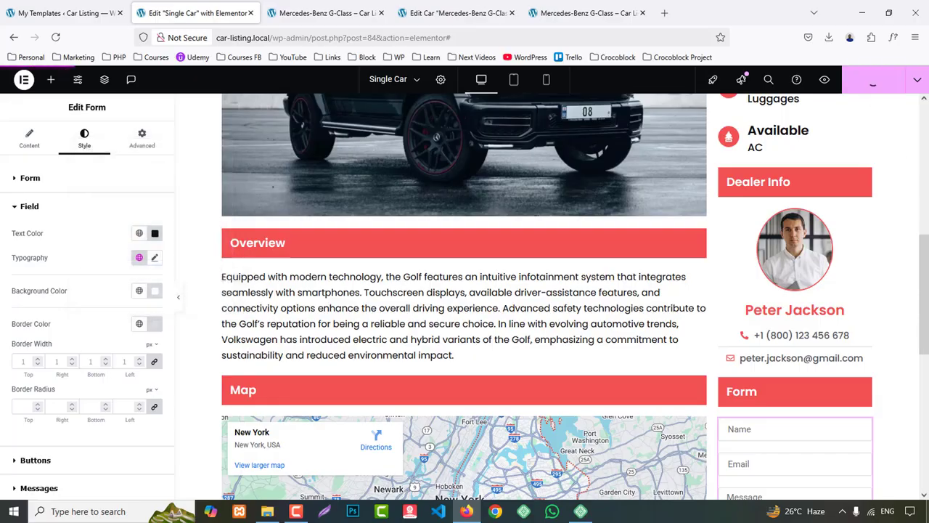
{"action": "left_click", "coordinate": [825, 80]}
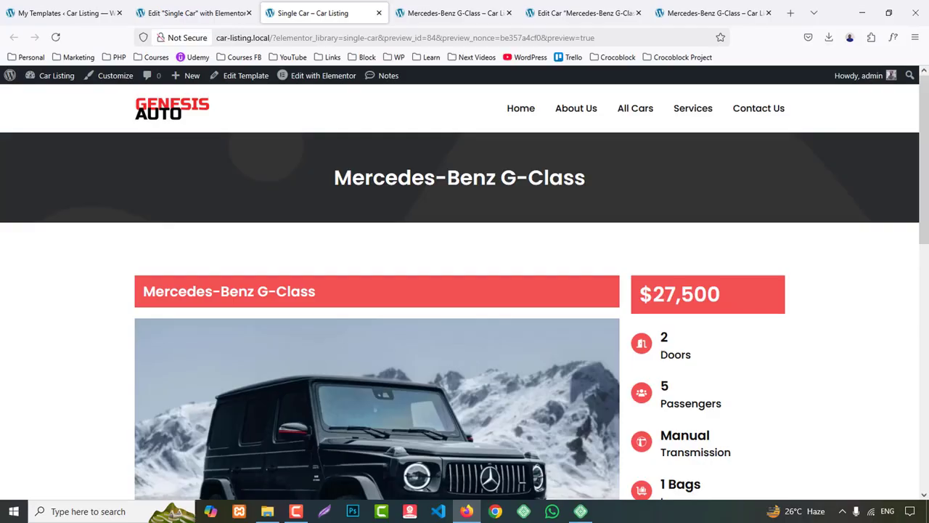
{"action": "scroll", "coordinate": [465, 290], "scroll_direction": "down", "scroll_amount": 8}
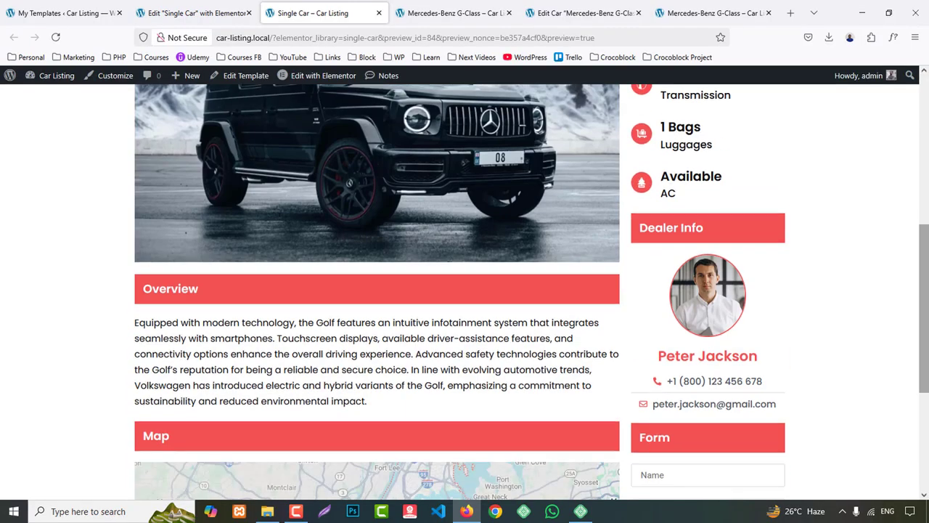
{"action": "scroll", "coordinate": [886, 327], "scroll_direction": "up", "scroll_amount": 8}
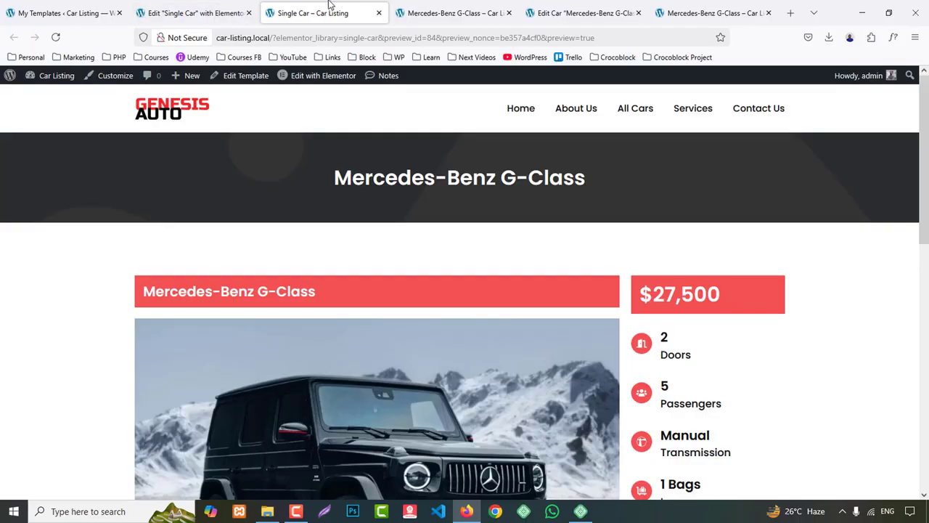
{"action": "middle_click", "coordinate": [326, 6]}
{"action": "scroll", "coordinate": [529, 287], "scroll_direction": "up", "scroll_amount": 7}
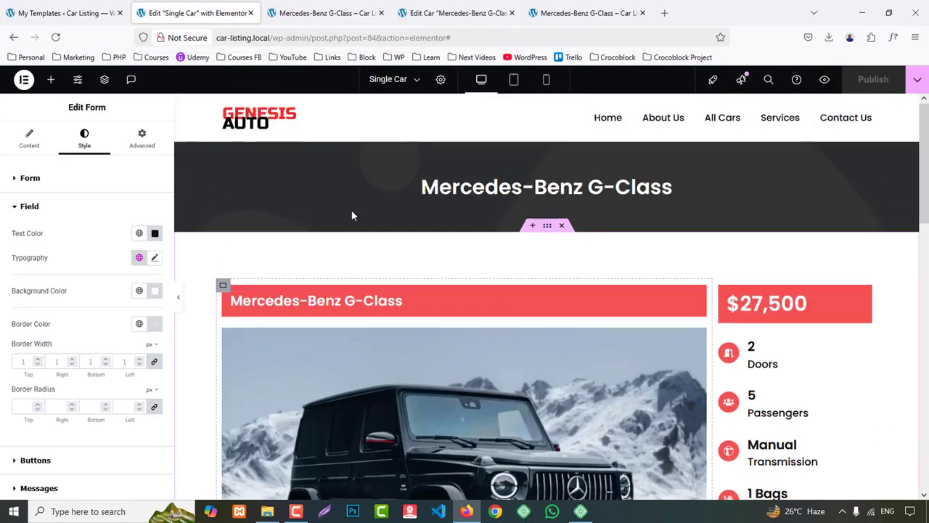
- Close the leftover car page tabs and open the site's All Cars page from a fresh template preview
{"action": "middle_click", "coordinate": [334, 7]}
{"action": "middle_click", "coordinate": [334, 8]}
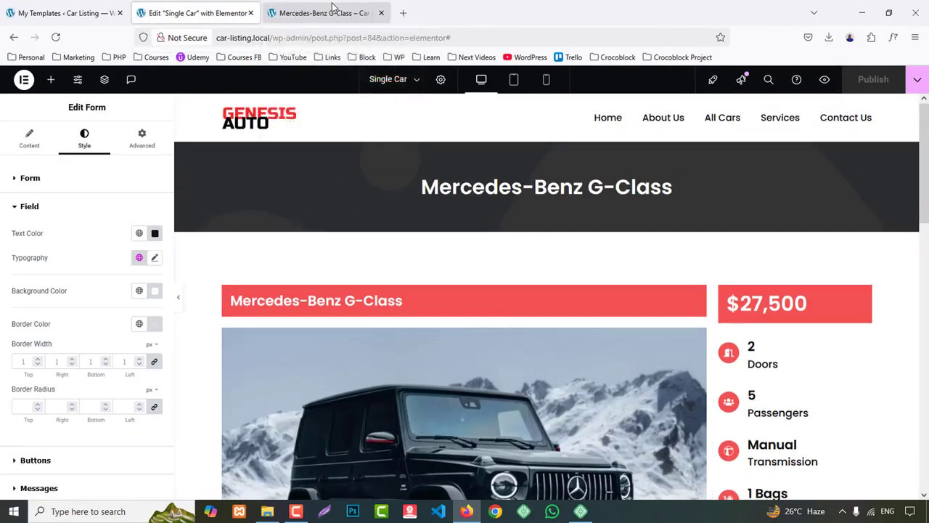
{"action": "middle_click", "coordinate": [334, 7]}
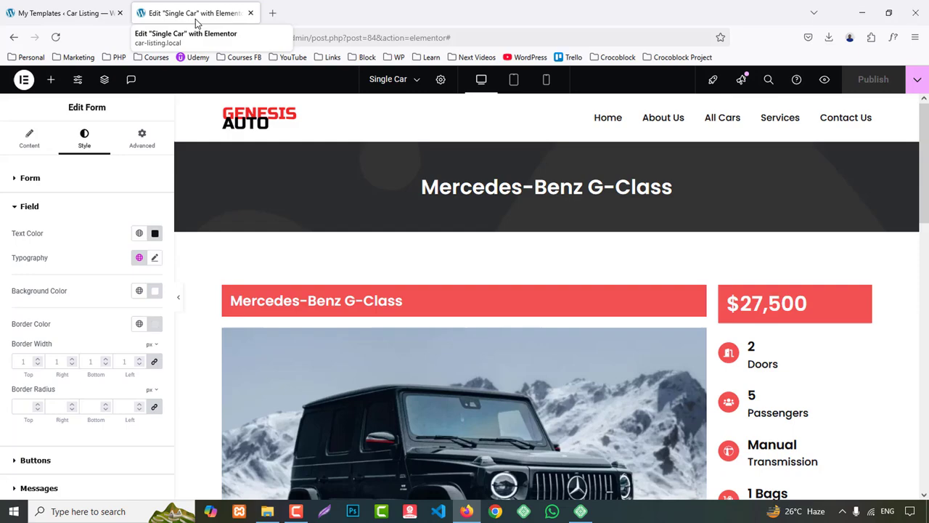
{"action": "left_click", "coordinate": [825, 79]}
{"action": "left_click", "coordinate": [640, 111]}
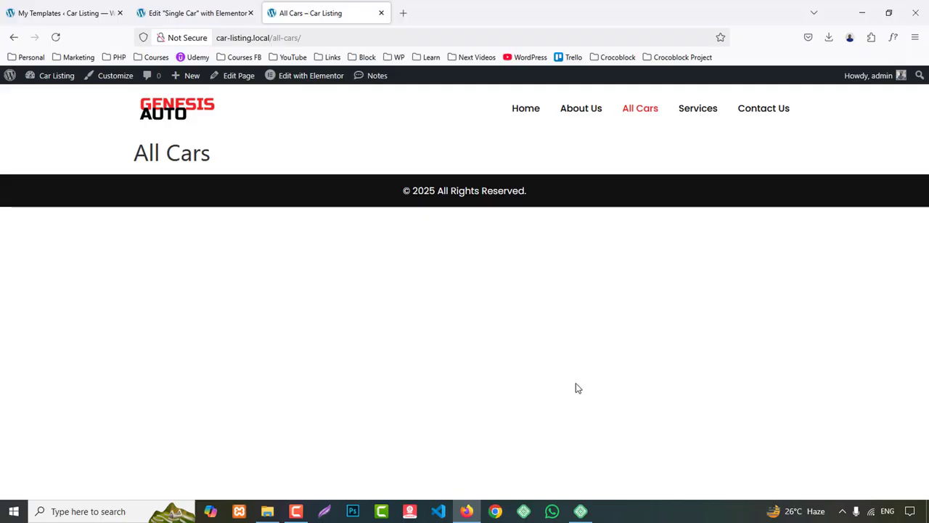
- Open the list of all Cars entries in the WordPress dashboard
{"action": "left_click", "coordinate": [40, 18]}
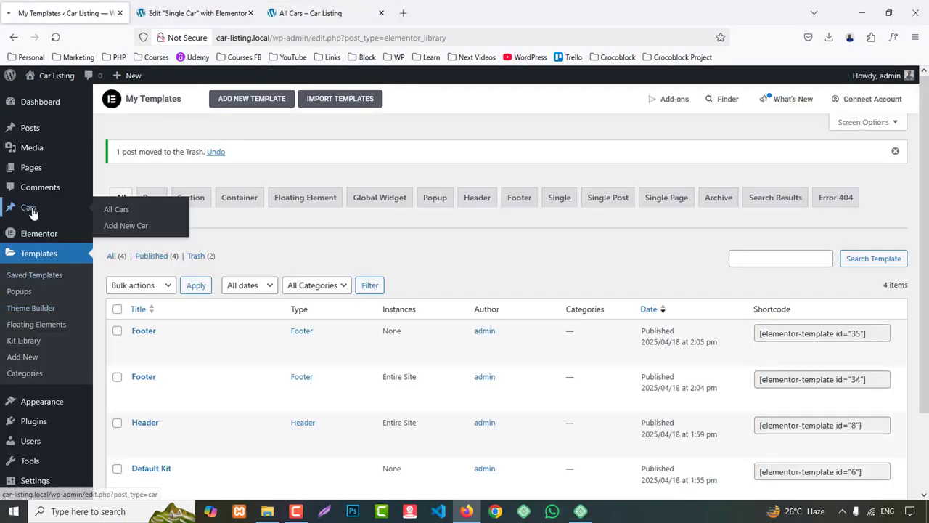
{"action": "left_click", "coordinate": [29, 209]}
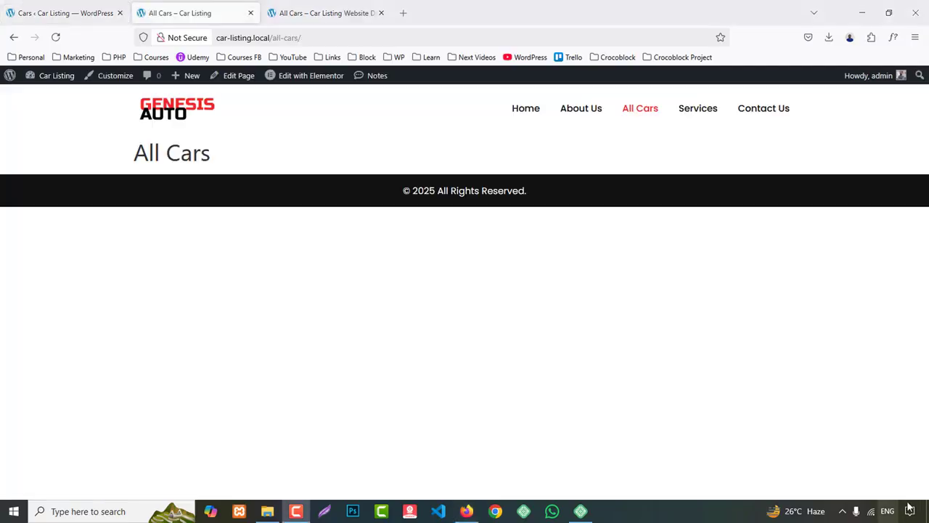
{"action": "left_click", "coordinate": [84, 3]}
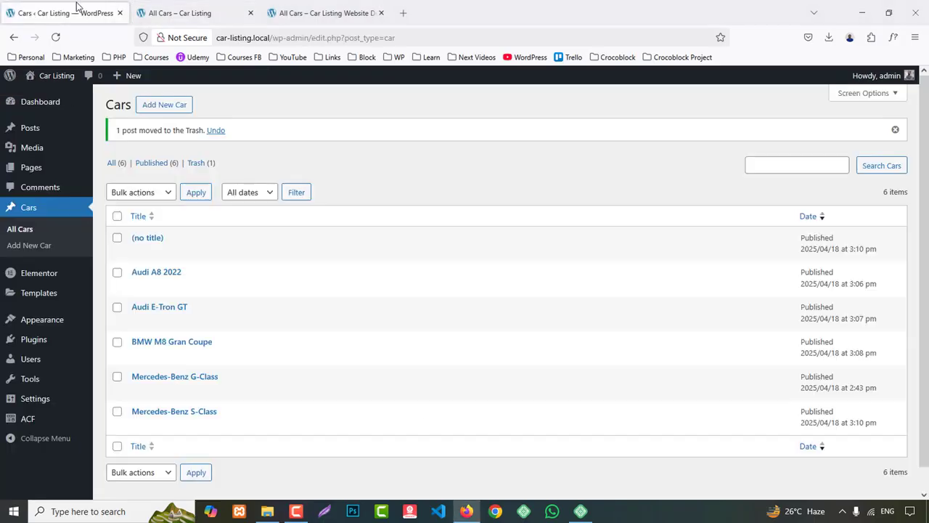
- Examine the title banner and car card grid on the demo site's All Cars page
{"action": "left_click", "coordinate": [374, 6]}
{"action": "scroll", "coordinate": [614, 208], "scroll_direction": "down", "scroll_amount": 3}
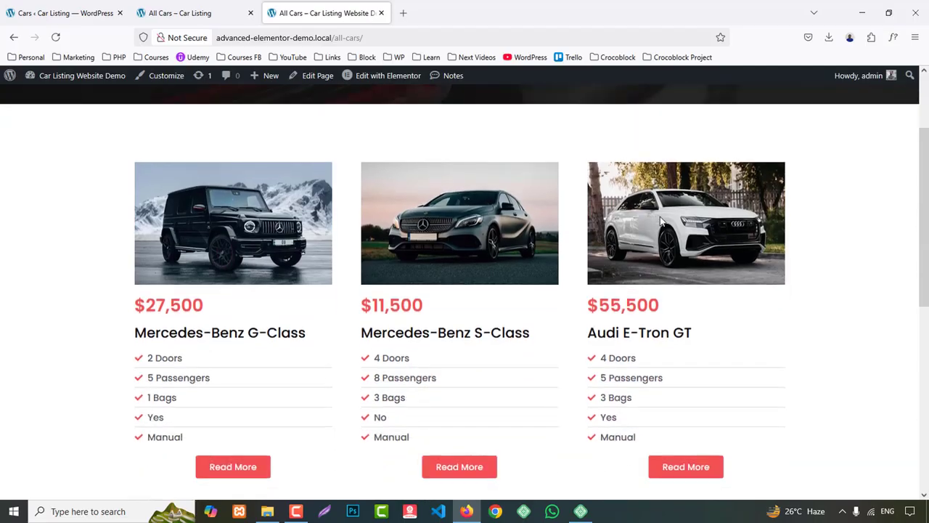
{"action": "scroll", "coordinate": [662, 223], "scroll_direction": "up", "scroll_amount": 3}
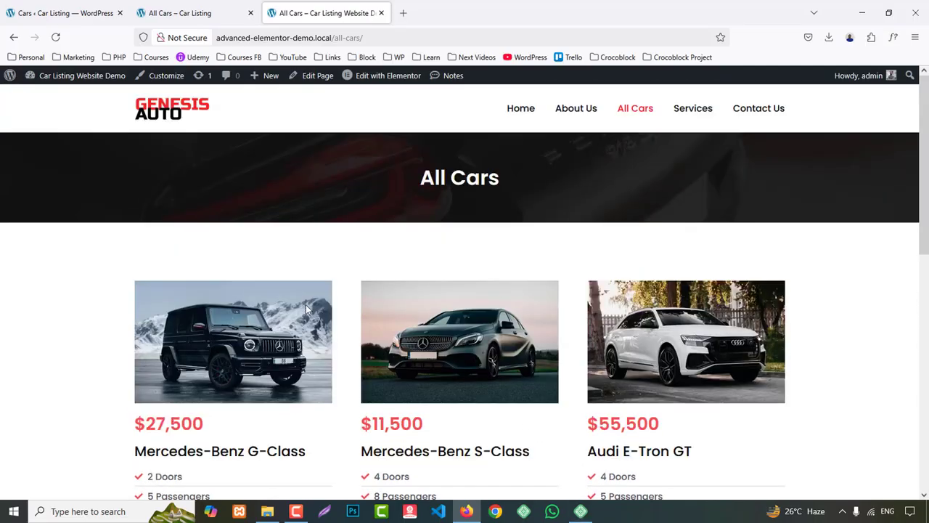
- Open the site's All Cars page for editing with Elementor
{"action": "left_click", "coordinate": [203, 18]}
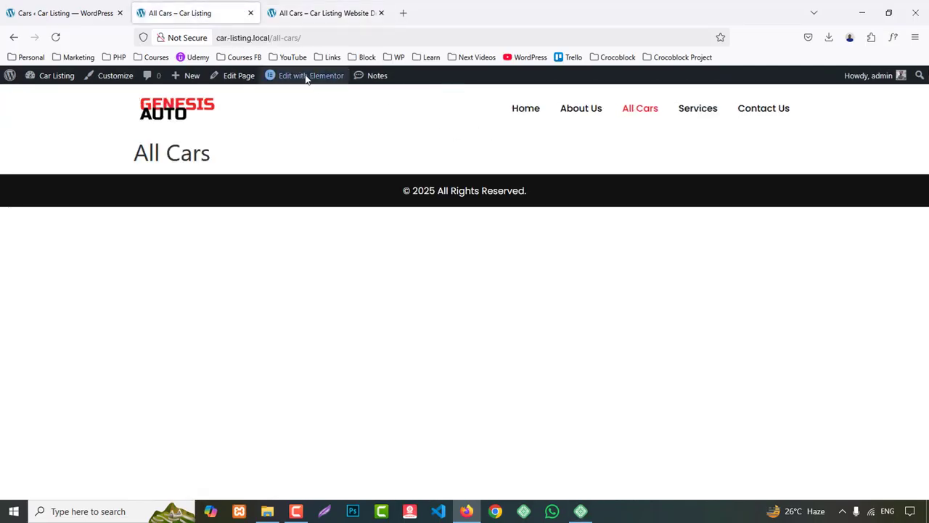
{"action": "left_click", "coordinate": [239, 77]}
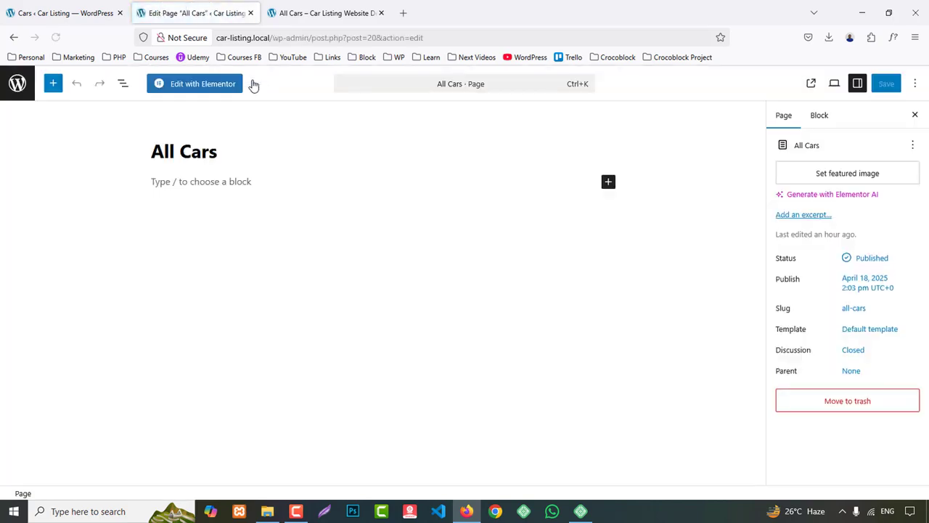
{"action": "left_click", "coordinate": [210, 85]}
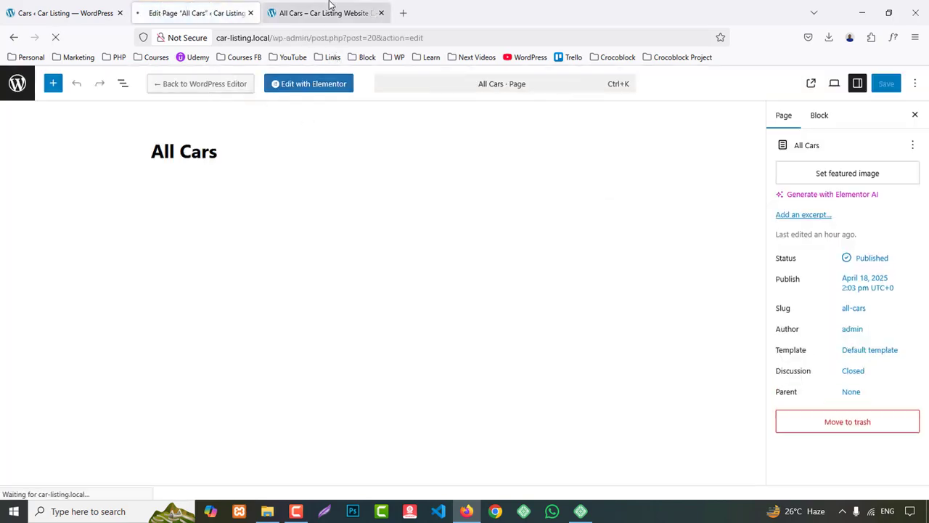
{"action": "left_click", "coordinate": [329, 12]}
- Open the Single Car template from the saved templates, copy its dark title banner container, and close the template
{"action": "left_click", "coordinate": [55, 13]}
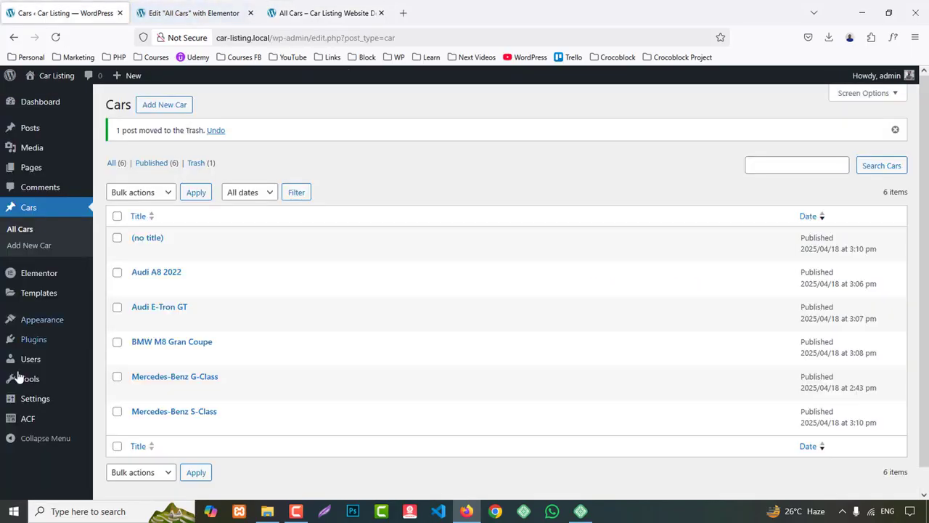
{"action": "mouse_move", "coordinate": [44, 292]}
{"action": "middle_click", "coordinate": [131, 295]}
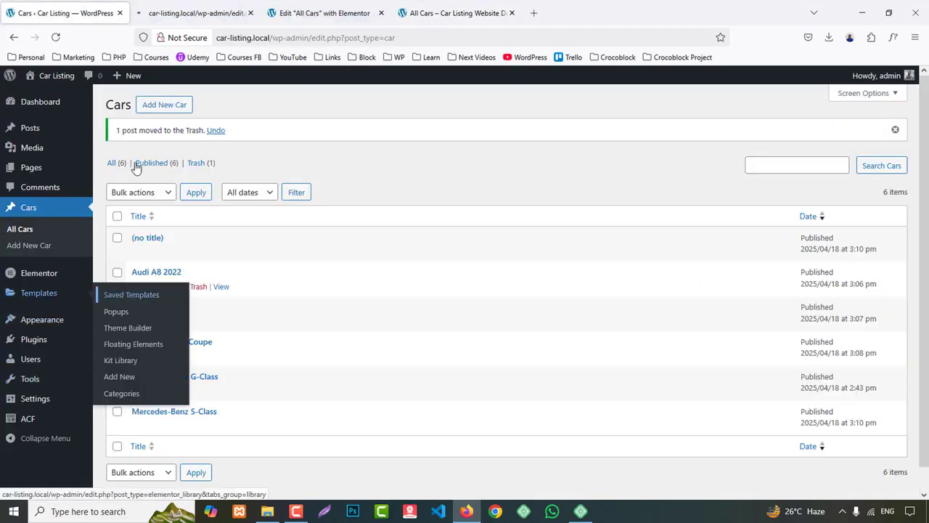
{"action": "left_click", "coordinate": [178, 6]}
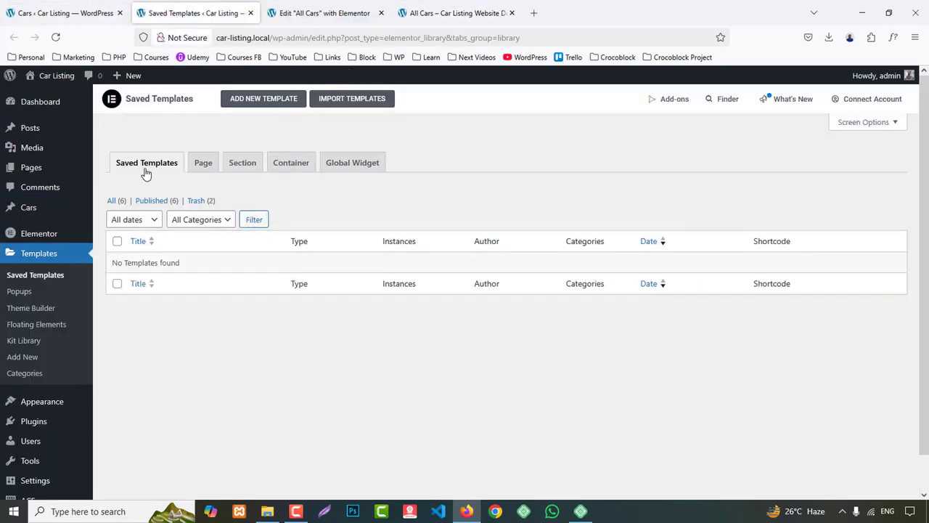
{"action": "left_click", "coordinate": [119, 201]}
{"action": "left_click", "coordinate": [206, 328]}
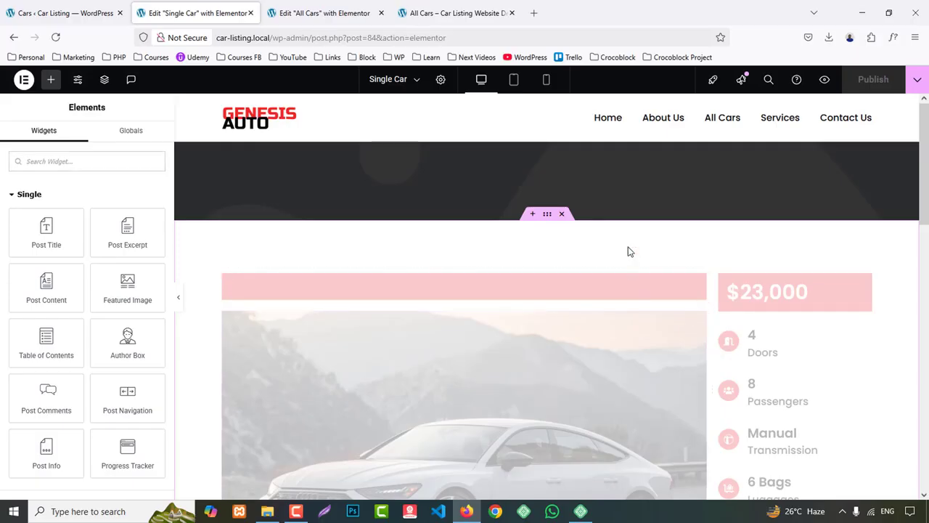
{"action": "right_click", "coordinate": [548, 137]}
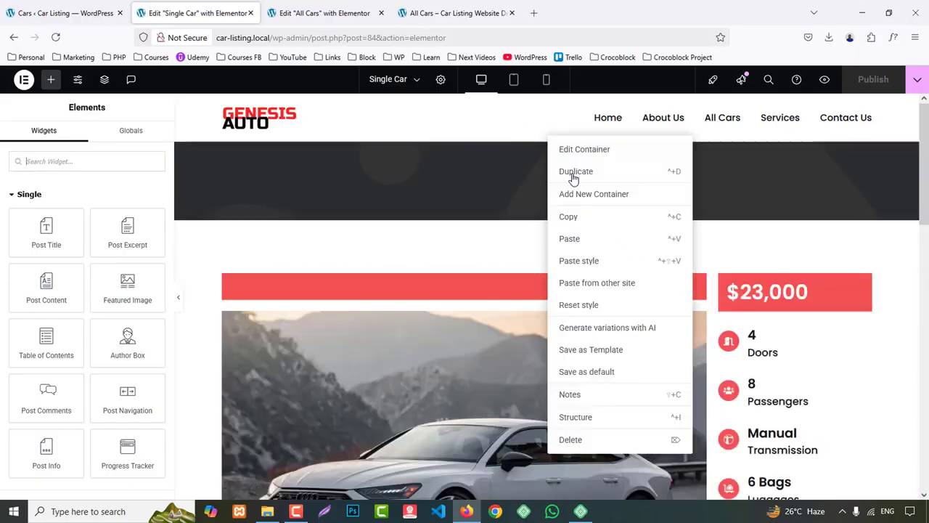
{"action": "left_click", "coordinate": [581, 220]}
{"action": "middle_click", "coordinate": [213, 5]}
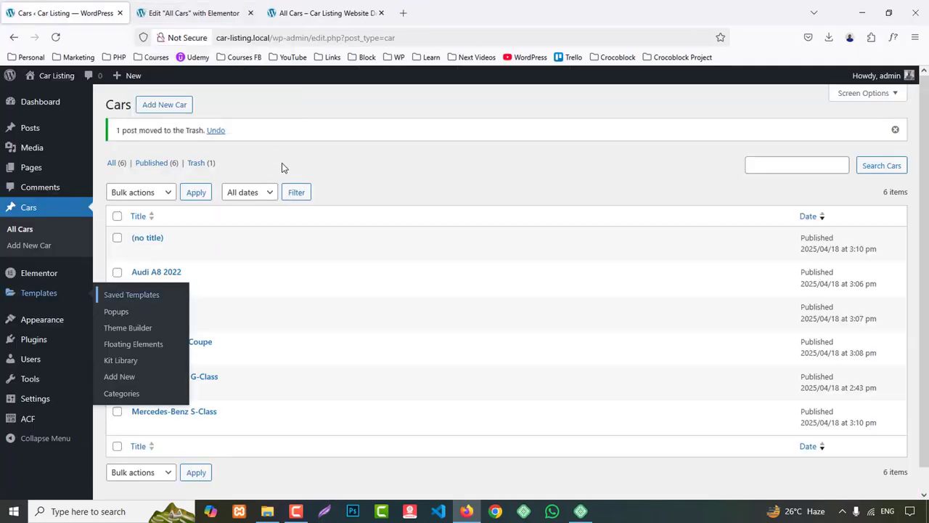
- Set the All Cars page layout to Elementor Full Width
{"action": "left_click", "coordinate": [228, 5]}
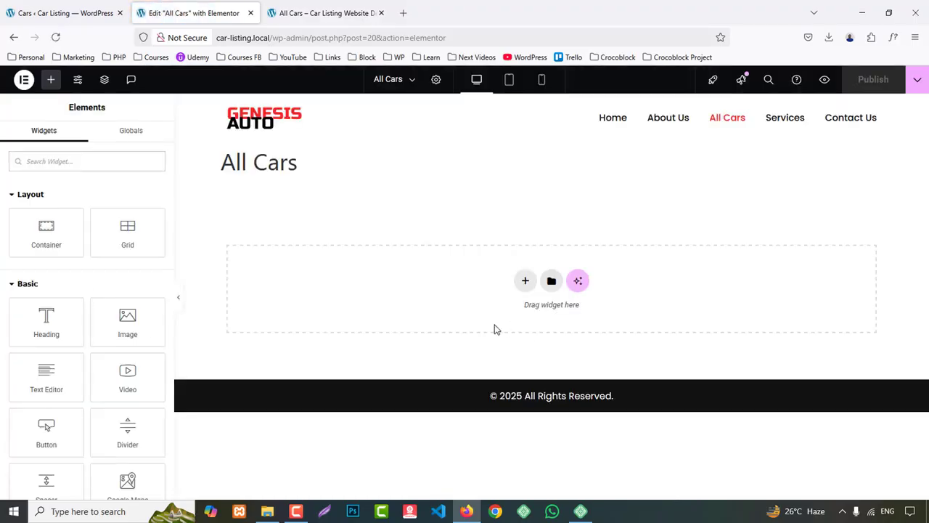
{"action": "left_click", "coordinate": [435, 79]}
{"action": "scroll", "coordinate": [102, 447], "scroll_direction": "down", "scroll_amount": 3}
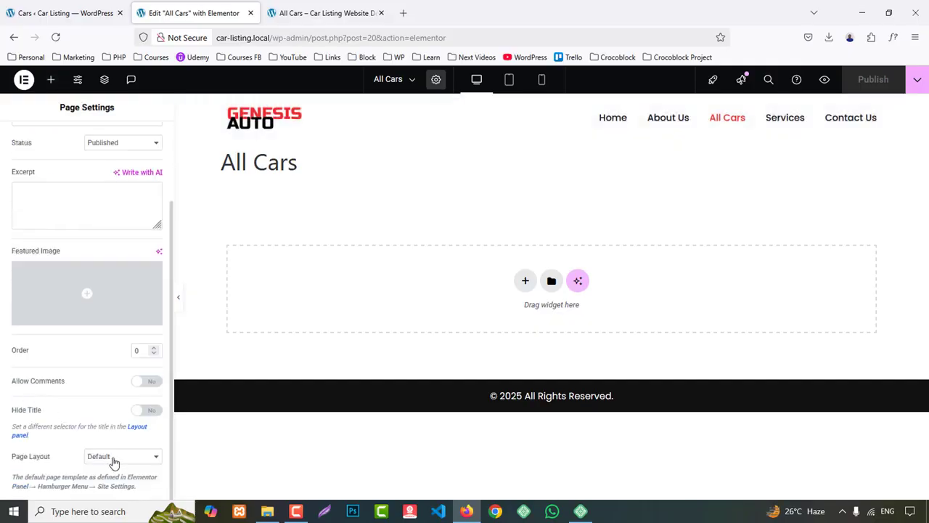
{"action": "left_click", "coordinate": [114, 458]}
{"action": "left_click", "coordinate": [123, 424]}
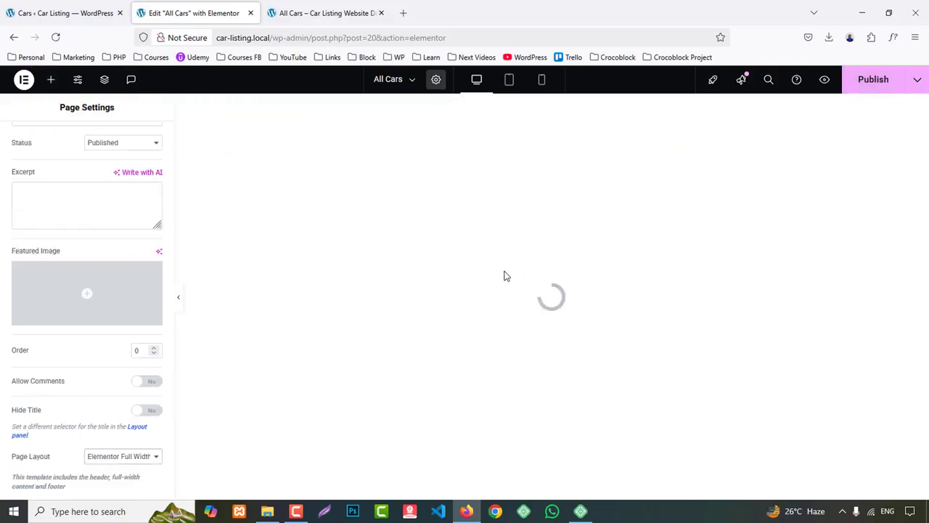
- Paste the copied title banner container into the All Cars page and select its Post Title widget
{"action": "right_click", "coordinate": [404, 230]}
{"action": "left_click", "coordinate": [421, 239]}
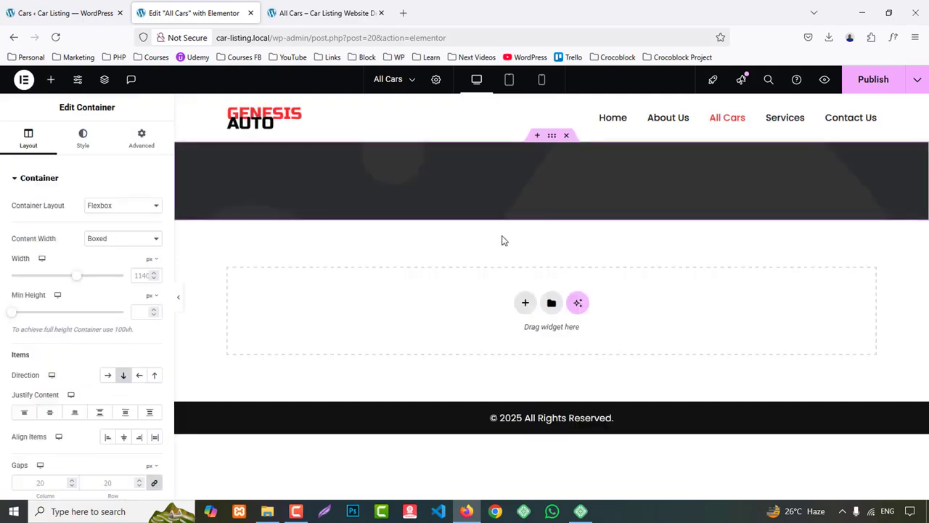
{"action": "left_click", "coordinate": [225, 187]}
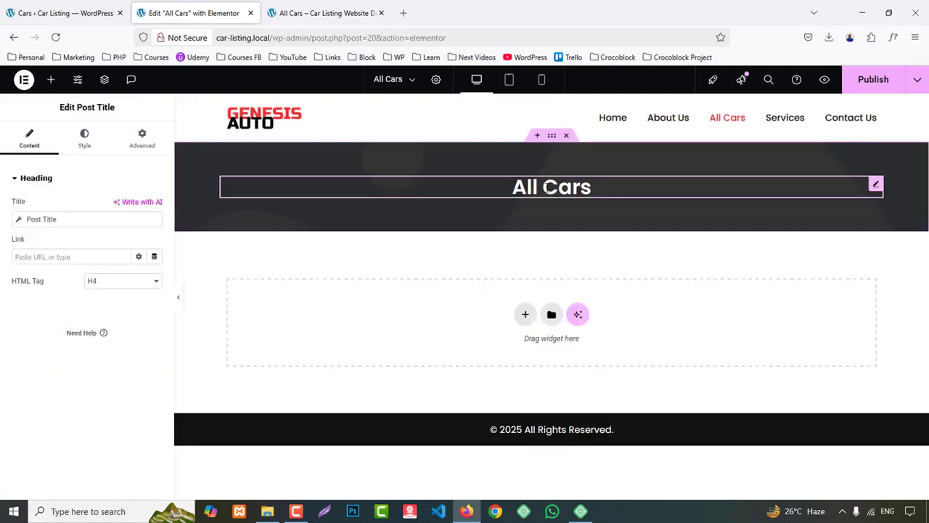
- Set the background image of the All Cars title banner container to breadcumb.webp from the media library
{"action": "left_click", "coordinate": [23, 218]}
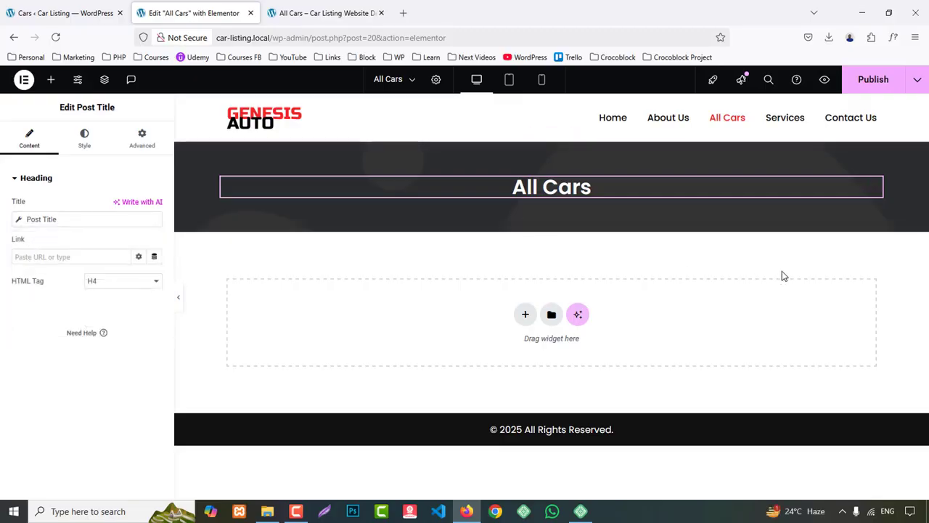
{"action": "left_click", "coordinate": [322, 14]}
{"action": "left_click", "coordinate": [204, 13]}
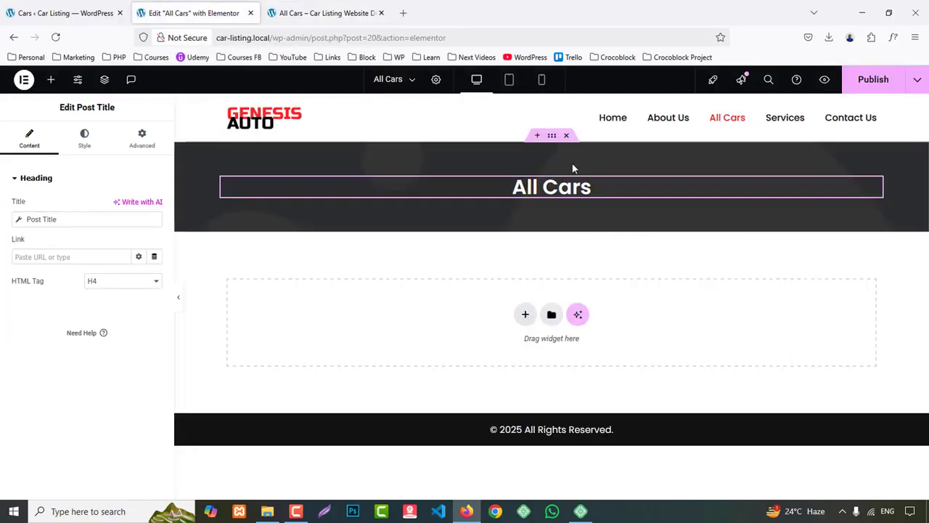
{"action": "left_click", "coordinate": [553, 138]}
{"action": "left_click", "coordinate": [81, 138]}
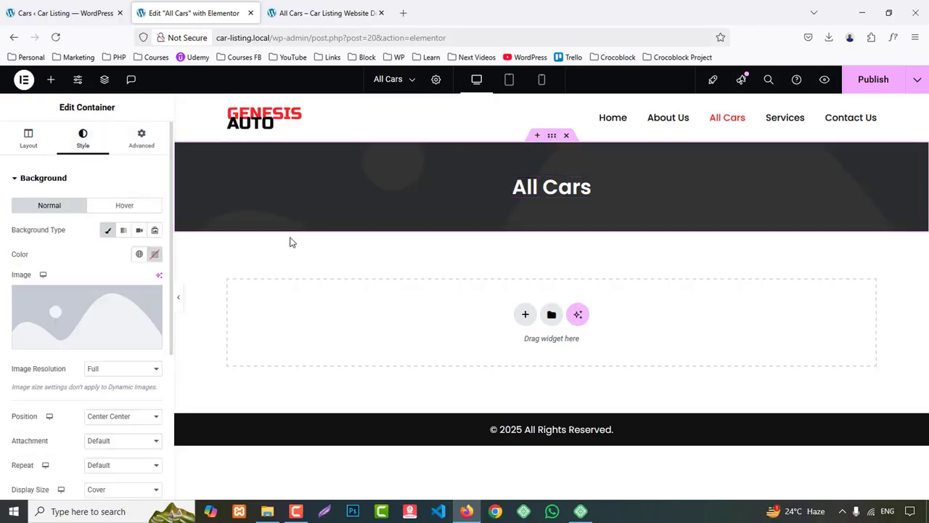
{"action": "left_click", "coordinate": [122, 321]}
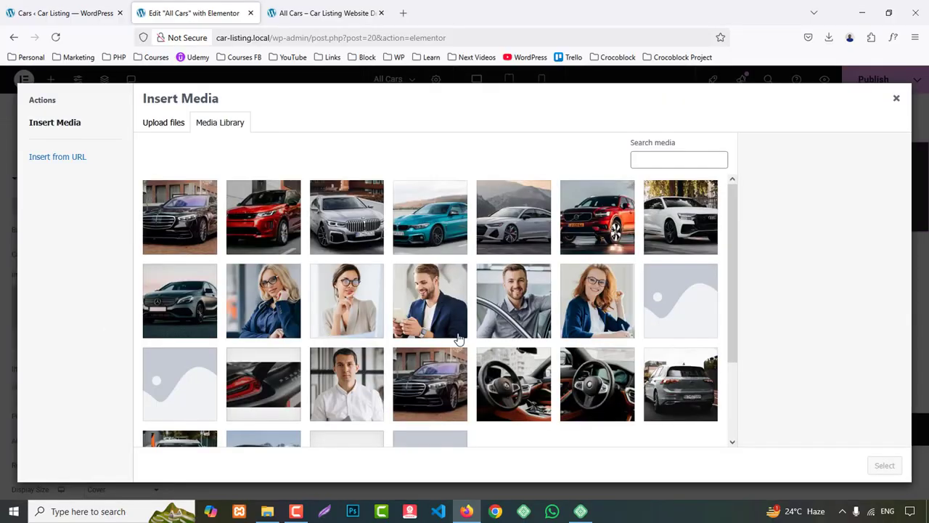
{"action": "scroll", "coordinate": [459, 339], "scroll_direction": "down", "scroll_amount": 3}
{"action": "left_click", "coordinate": [265, 288]}
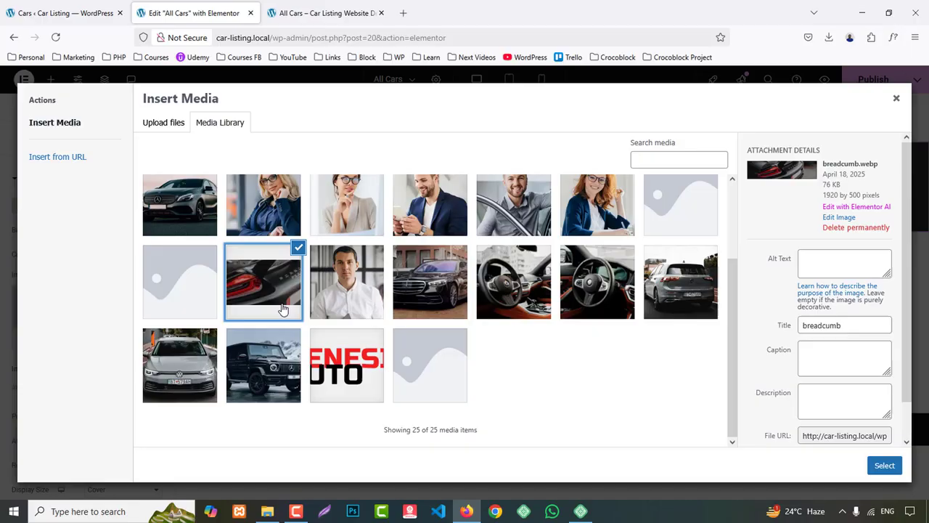
{"action": "left_click", "coordinate": [884, 466]}
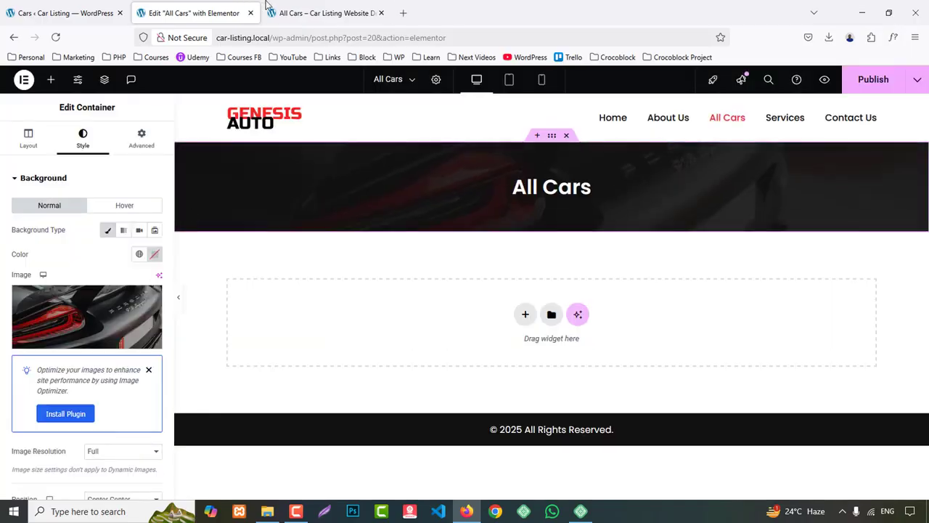
- Compare the banner with the demo All Cars page, publish the page, and preview it
{"action": "left_click", "coordinate": [319, 12]}
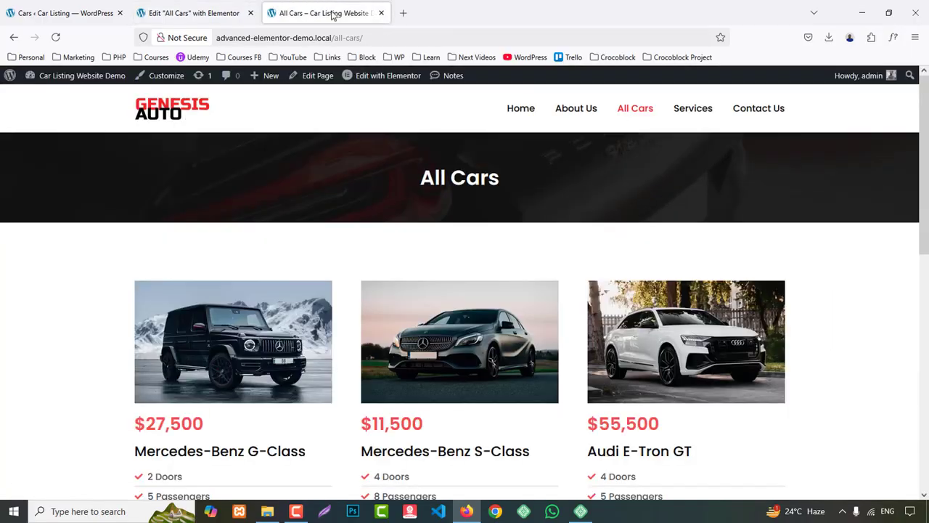
{"action": "left_click", "coordinate": [257, 10]}
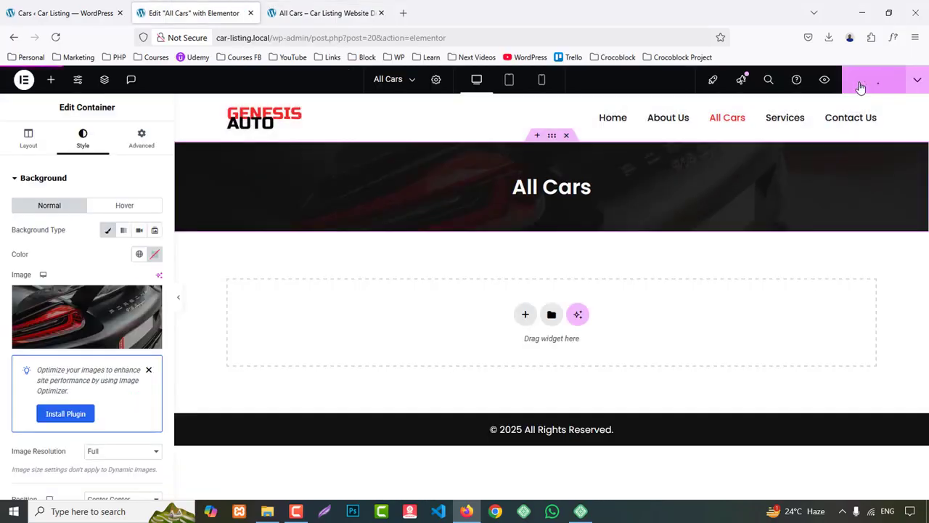
{"action": "left_click", "coordinate": [824, 79]}
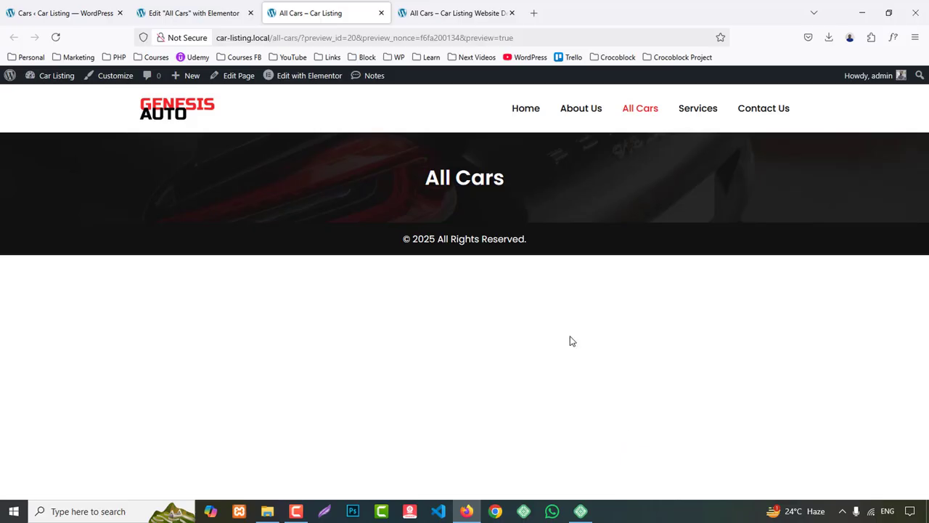
{"action": "left_click", "coordinate": [199, 6]}
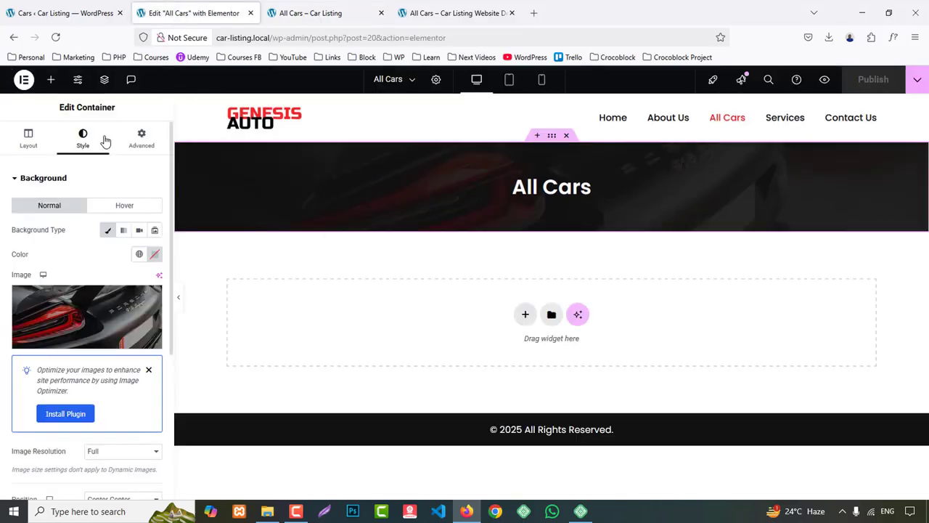
- Add a Loop Grid widget below the title banner on the All Cars page and publish the page
{"action": "left_click", "coordinate": [50, 79]}
{"action": "type", "text": "loo"}
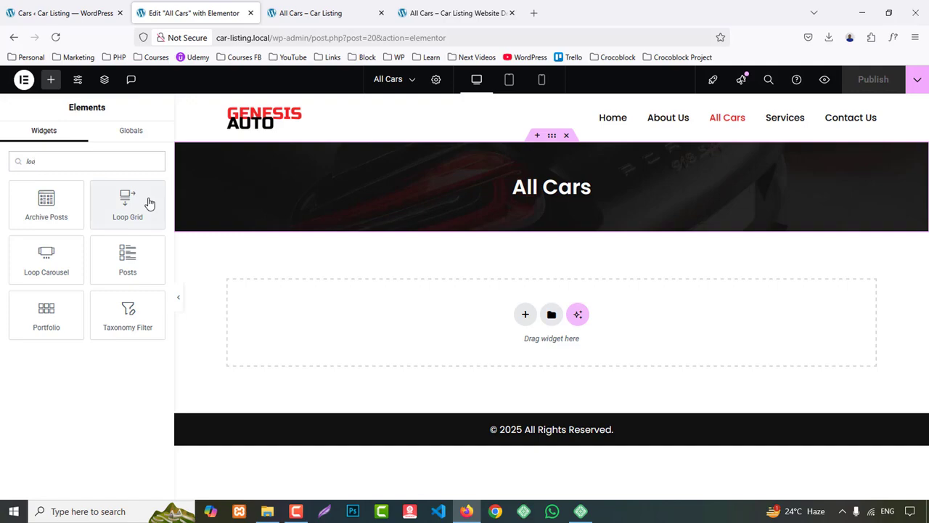
{"action": "key", "text": "BackSpace"}
{"action": "type", "text": "op"}
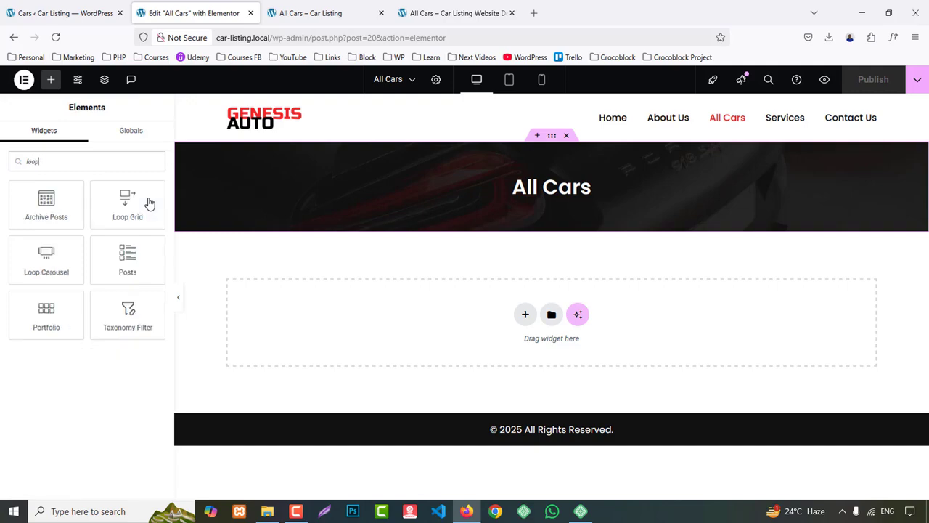
{"action": "left_click_drag", "start_coordinate": [139, 205], "coordinate": [506, 357]}
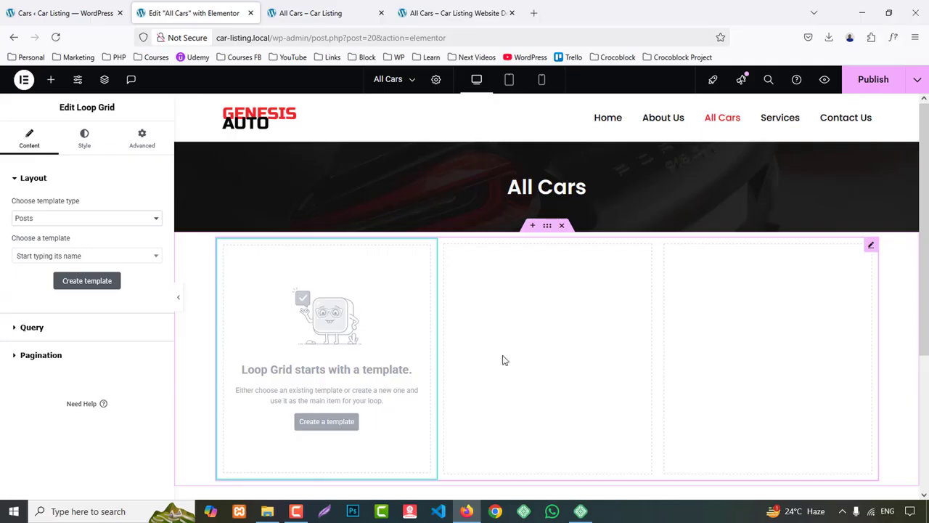
{"action": "left_click", "coordinate": [873, 86]}
- Create a Loop Item template named "All Cars" with source type Posts from Saved Templates and dismiss the template library
{"action": "left_click", "coordinate": [62, 13]}
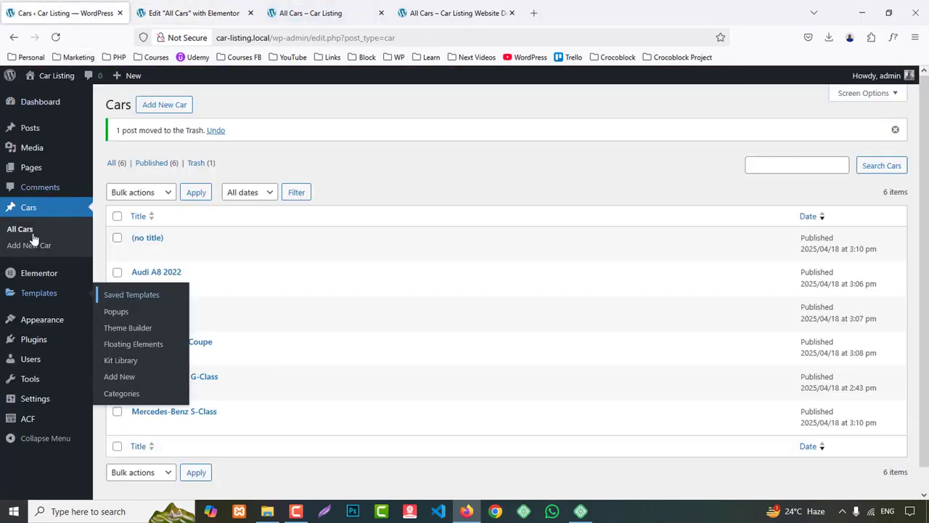
{"action": "middle_click", "coordinate": [151, 298]}
{"action": "left_click", "coordinate": [211, 13]}
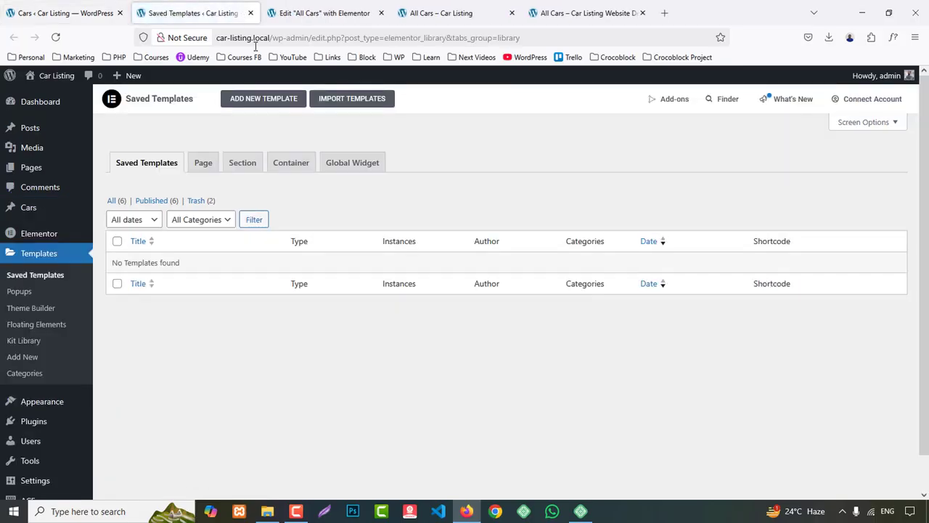
{"action": "left_click", "coordinate": [263, 99]}
{"action": "left_click", "coordinate": [500, 283]}
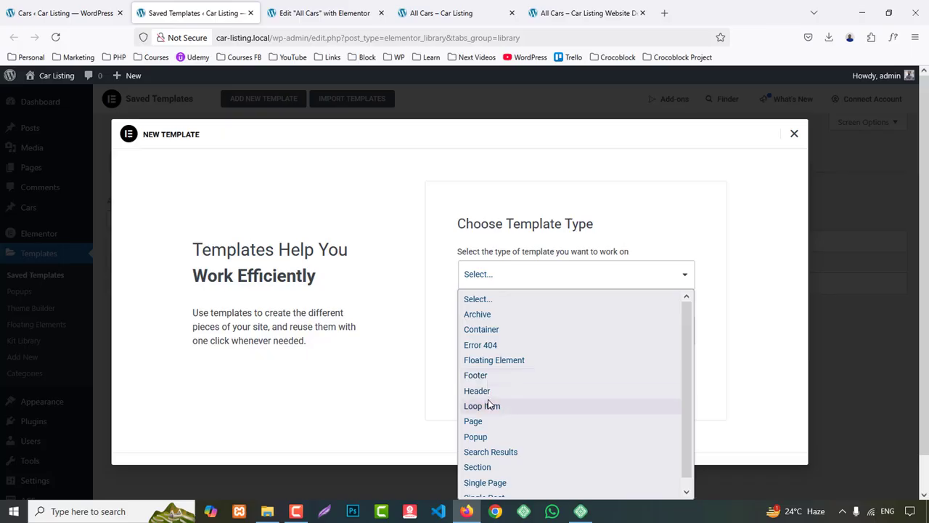
{"action": "left_click", "coordinate": [488, 405]}
{"action": "left_click", "coordinate": [490, 307]}
{"action": "left_click", "coordinate": [501, 347]}
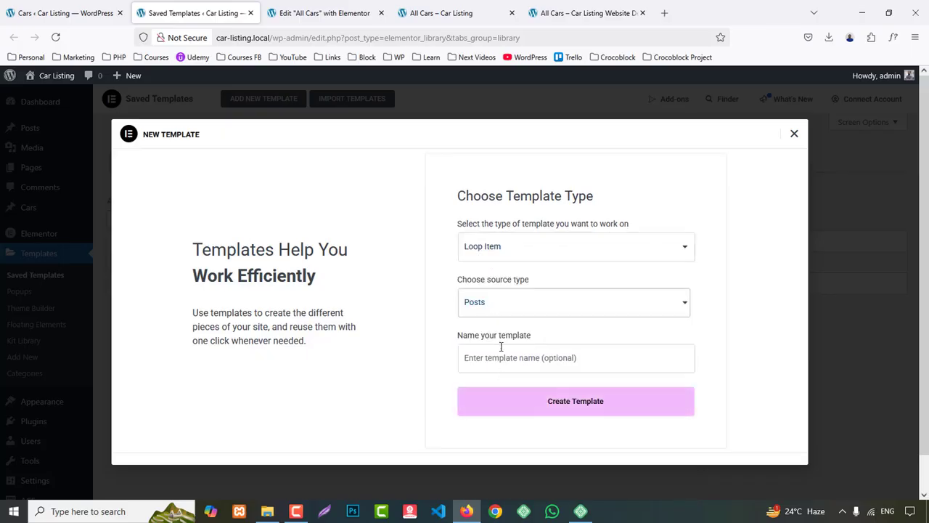
{"action": "left_click", "coordinate": [501, 355]}
{"action": "type", "text": "All Cars"}
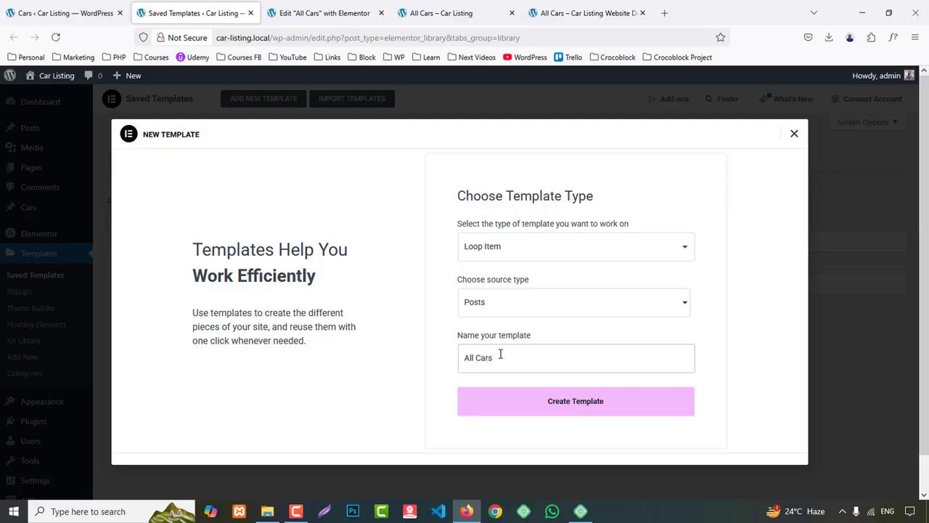
{"action": "left_click", "coordinate": [584, 408]}
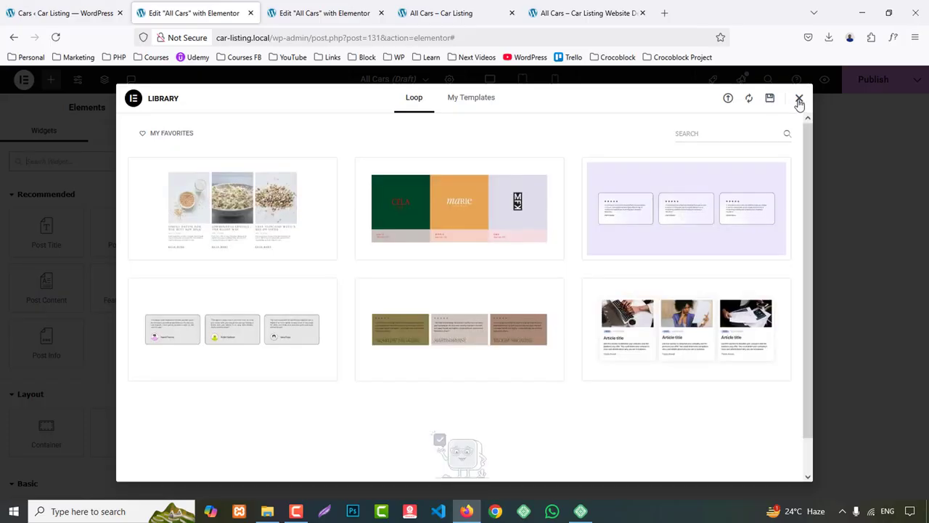
{"action": "left_click", "coordinate": [800, 101]}
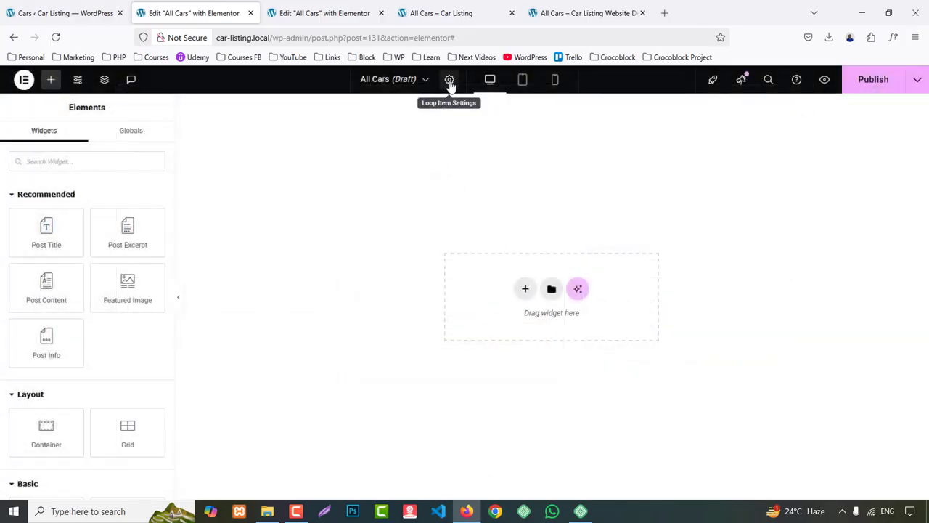
- Set the loop item's status to Published and its preview item type to Car
{"action": "left_click", "coordinate": [449, 81]}
{"action": "left_click", "coordinate": [102, 253]}
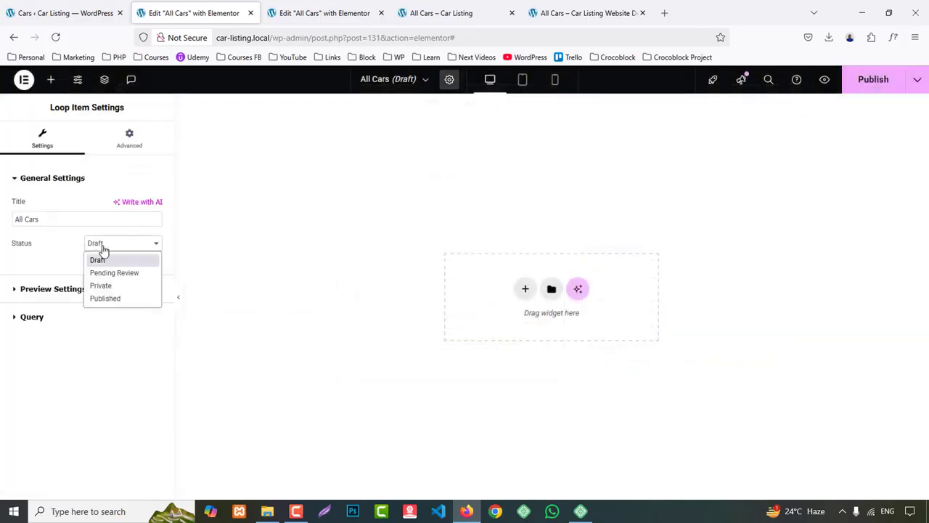
{"action": "left_click", "coordinate": [117, 303]}
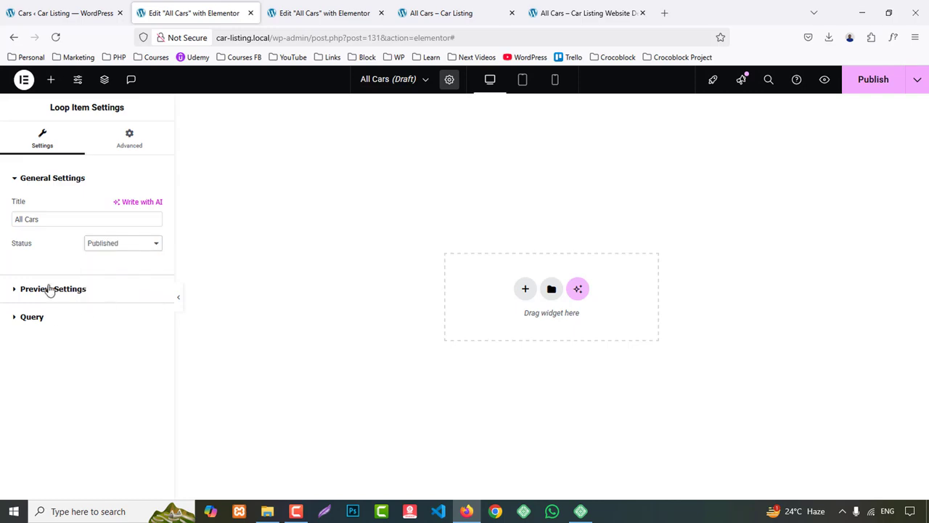
{"action": "left_click", "coordinate": [51, 289]}
{"action": "left_click", "coordinate": [42, 288]}
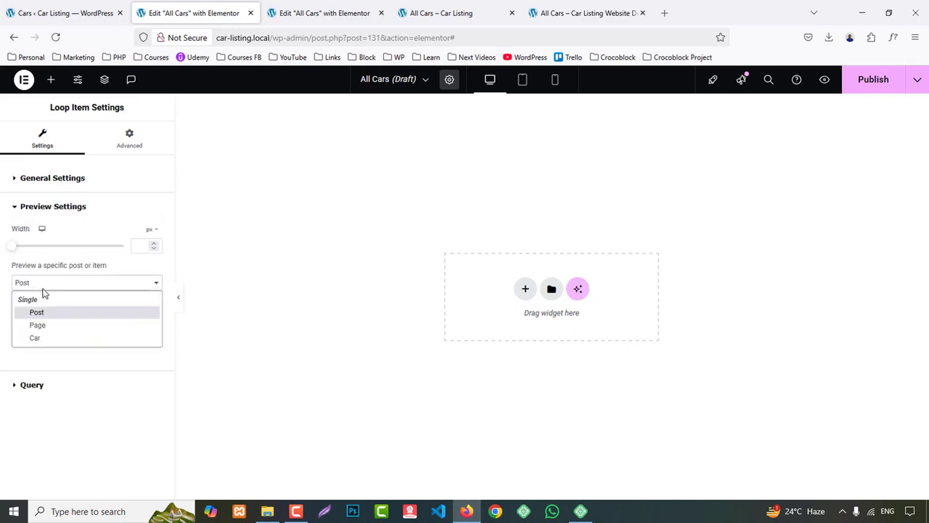
{"action": "left_click", "coordinate": [45, 338]}
- Apply Posts as the loop item's query source type
{"action": "left_click", "coordinate": [51, 386]}
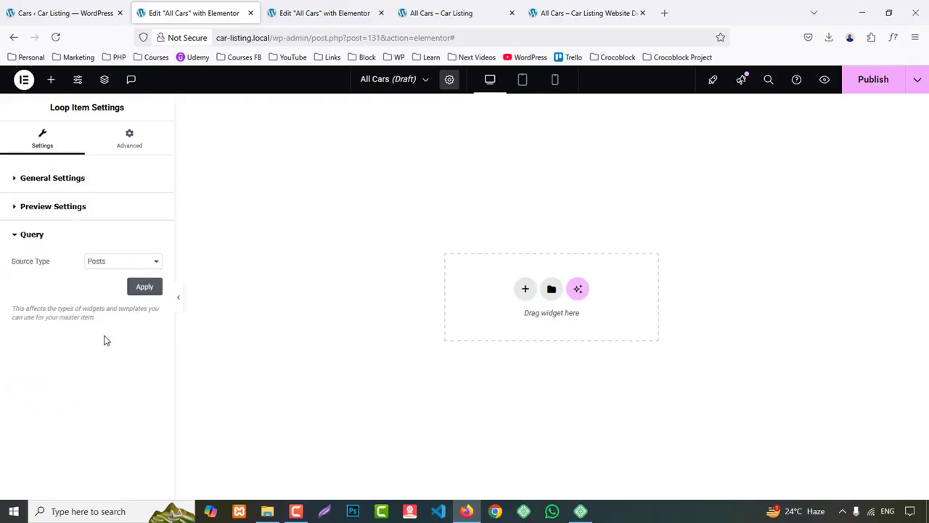
{"action": "left_click", "coordinate": [112, 260]}
{"action": "left_click", "coordinate": [107, 278]}
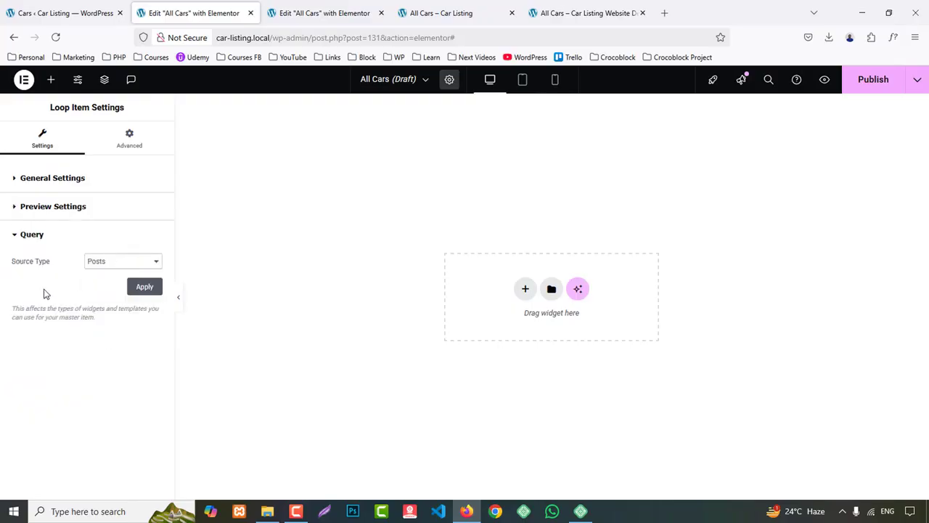
{"action": "left_click", "coordinate": [143, 287]}
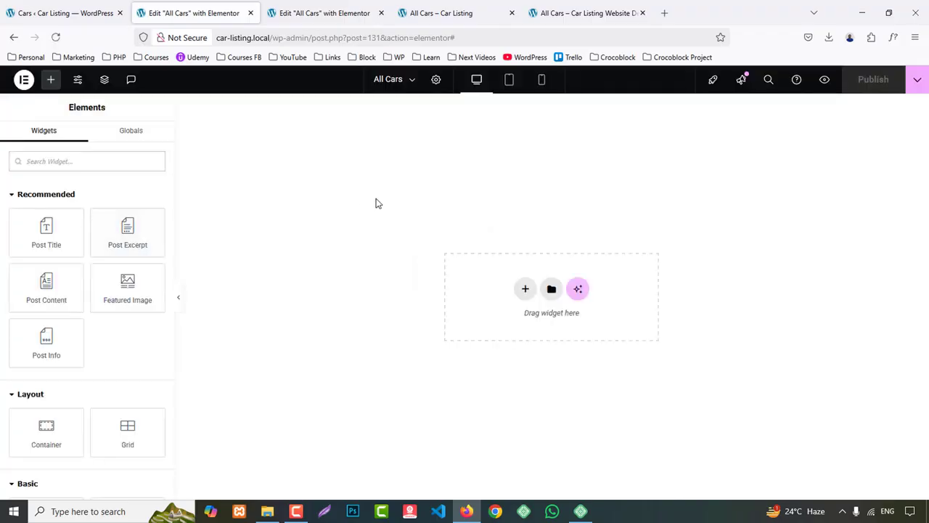
- Set the loop item's preview width to 400 px and check the car card layout on the demo All Cars page
{"action": "left_click", "coordinate": [436, 81]}
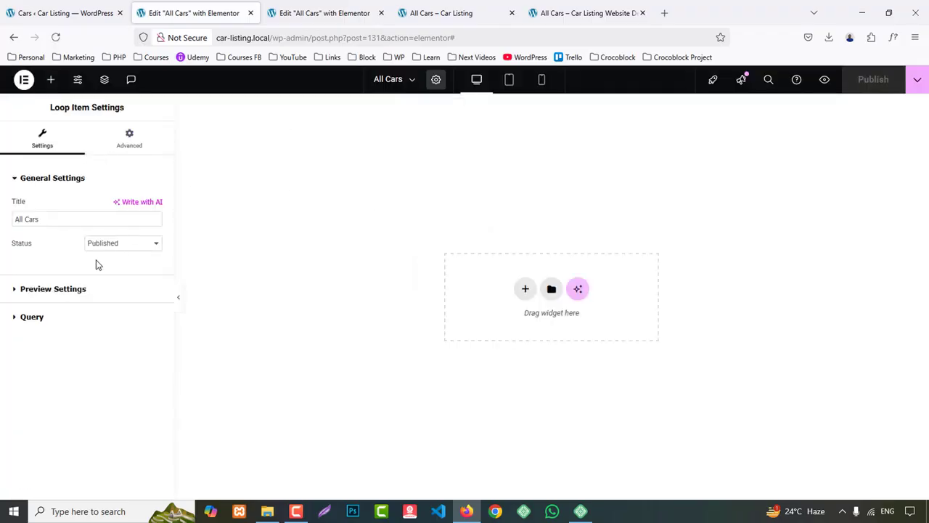
{"action": "left_click", "coordinate": [61, 289]}
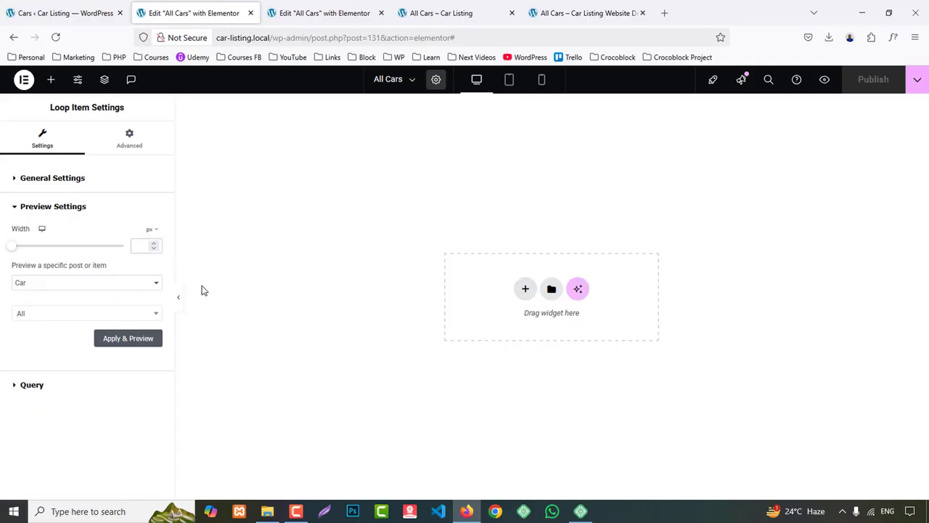
{"action": "type", "text": "400"}
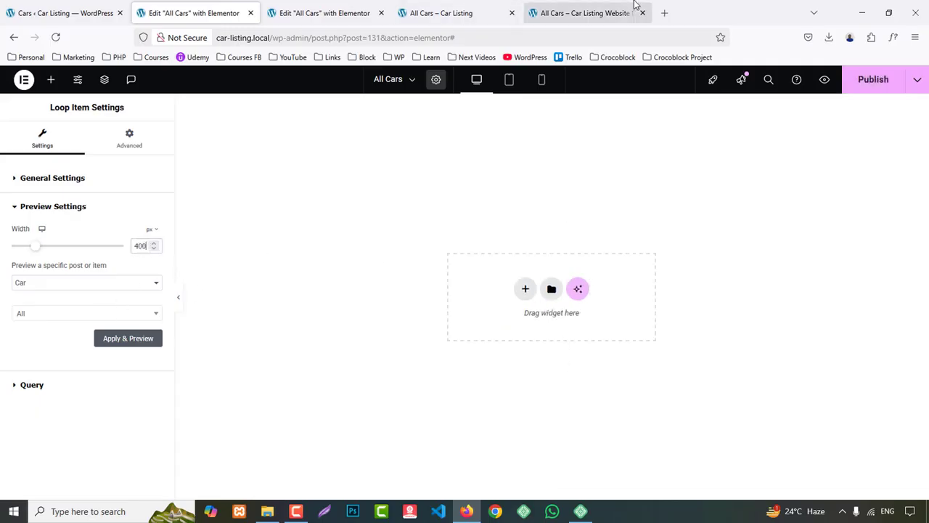
{"action": "left_click", "coordinate": [634, 6]}
{"action": "scroll", "coordinate": [332, 374], "scroll_direction": "down", "scroll_amount": 2}
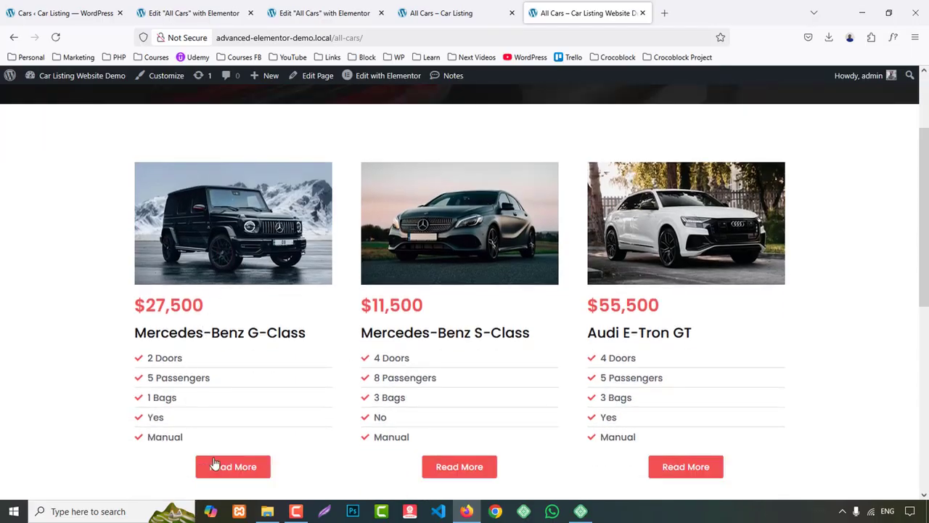
{"action": "left_click", "coordinate": [190, 12]}
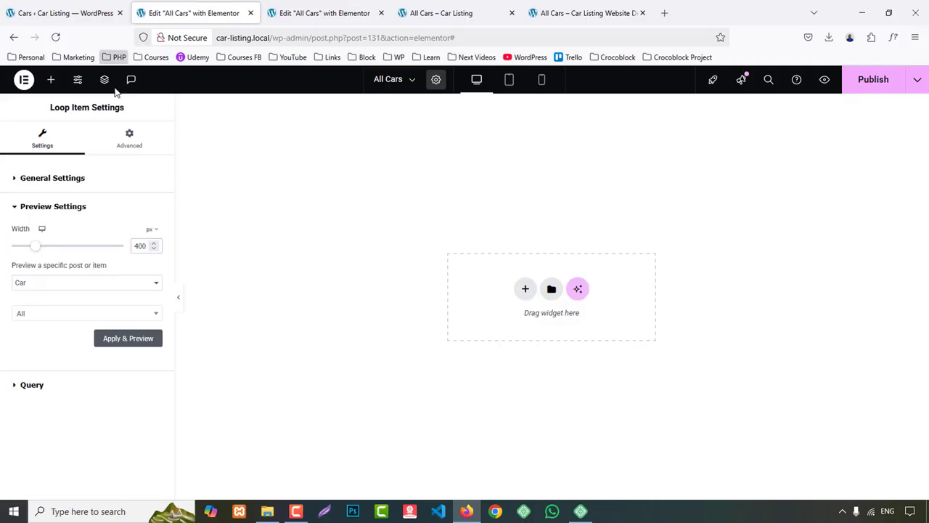
- Add a Featured Image widget to the loop item and set its width to 100%
{"action": "left_click", "coordinate": [51, 79]}
{"action": "left_click_drag", "start_coordinate": [127, 287], "coordinate": [608, 309]}
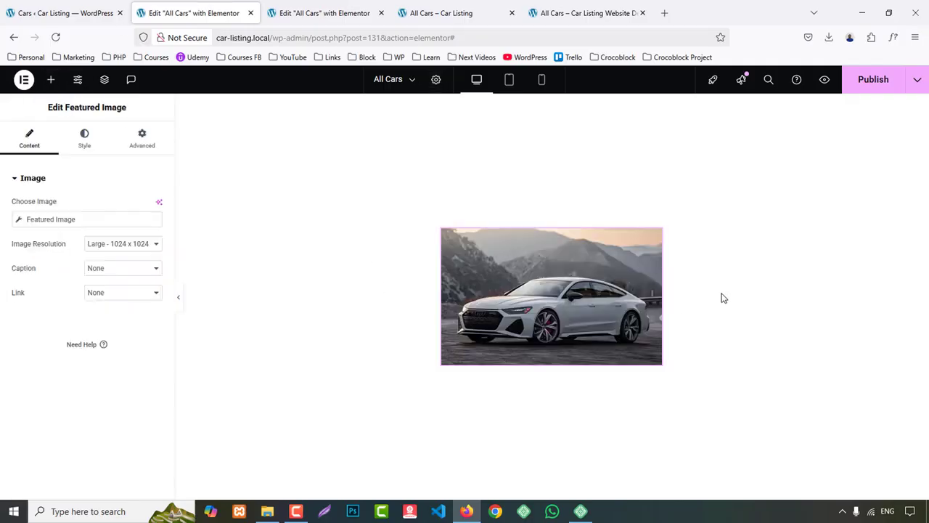
{"action": "left_click", "coordinate": [87, 139]}
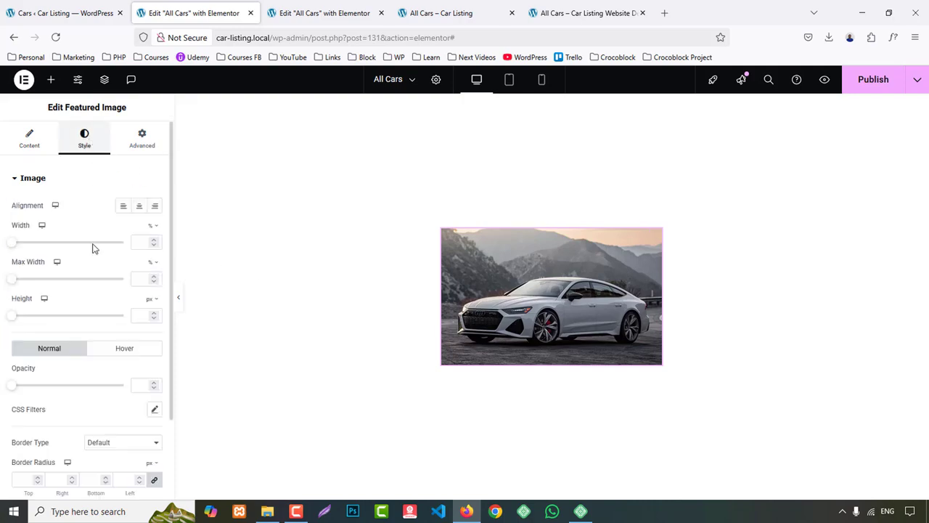
{"action": "left_click_drag", "start_coordinate": [16, 246], "coordinate": [152, 245]}
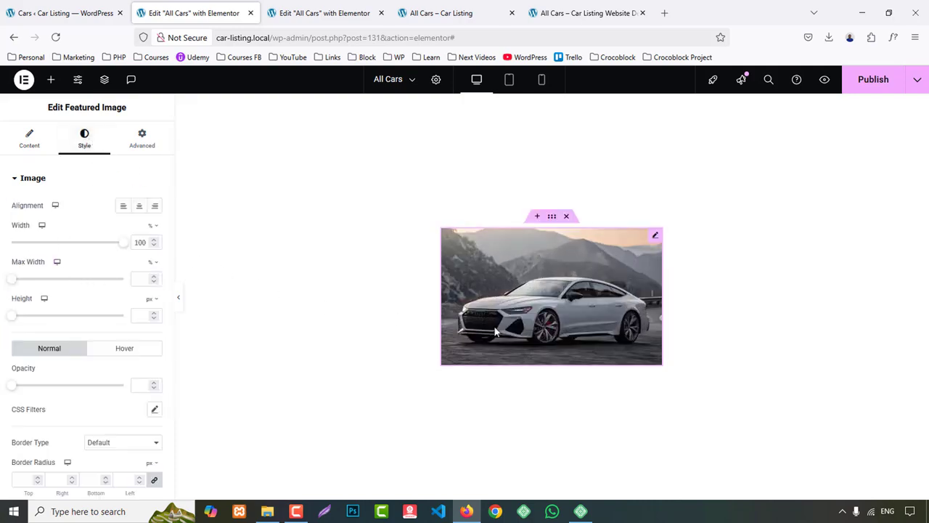
- Add a Heading widget below the featured image and set its HTML tag to H5
{"action": "left_click", "coordinate": [49, 82]}
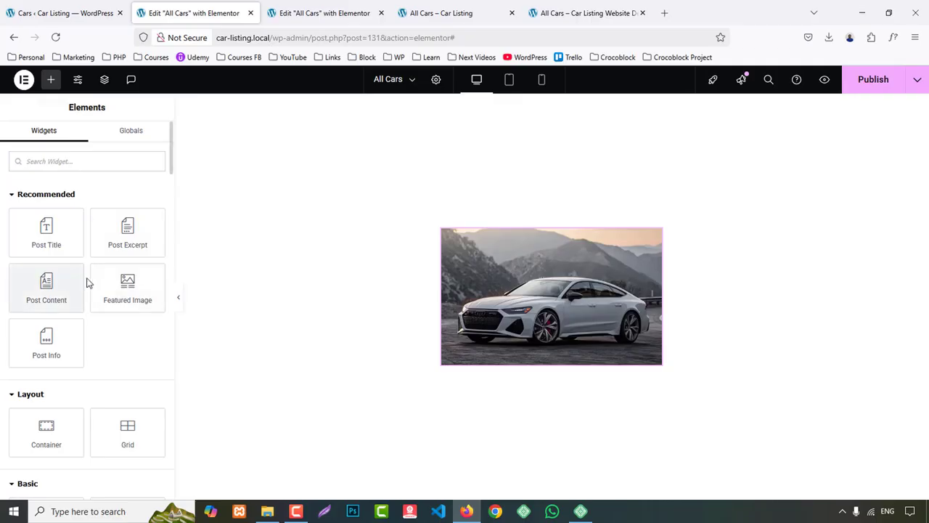
{"action": "scroll", "coordinate": [81, 305], "scroll_direction": "down", "scroll_amount": 2}
{"action": "left_click_drag", "start_coordinate": [56, 403], "coordinate": [537, 352]}
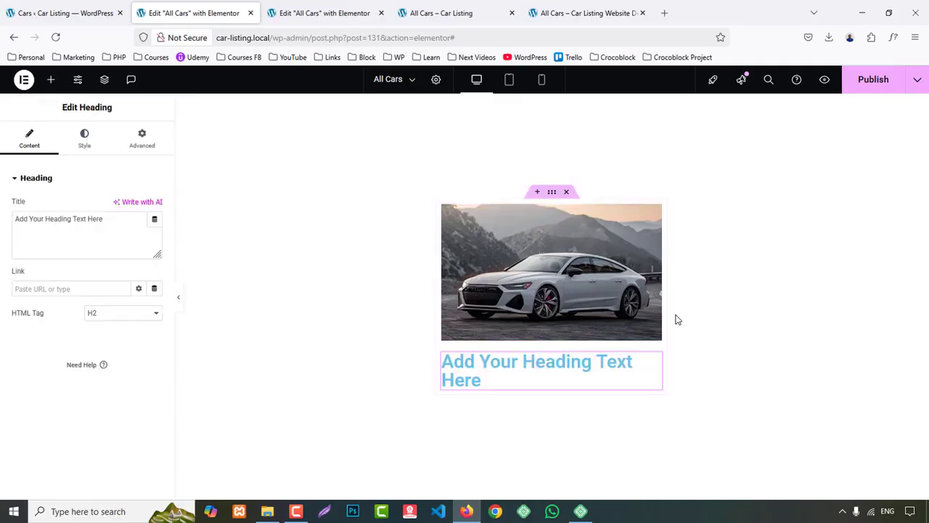
{"action": "left_click", "coordinate": [94, 314]}
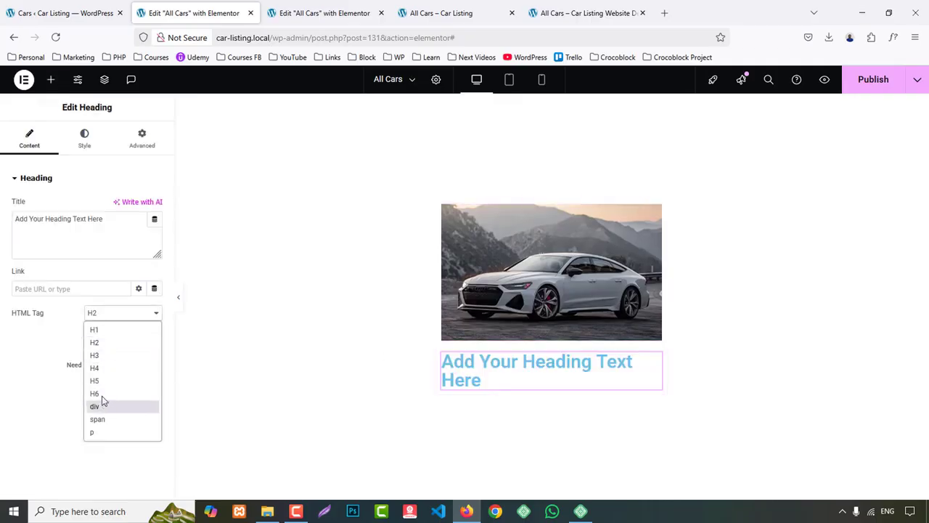
{"action": "left_click", "coordinate": [97, 380]}
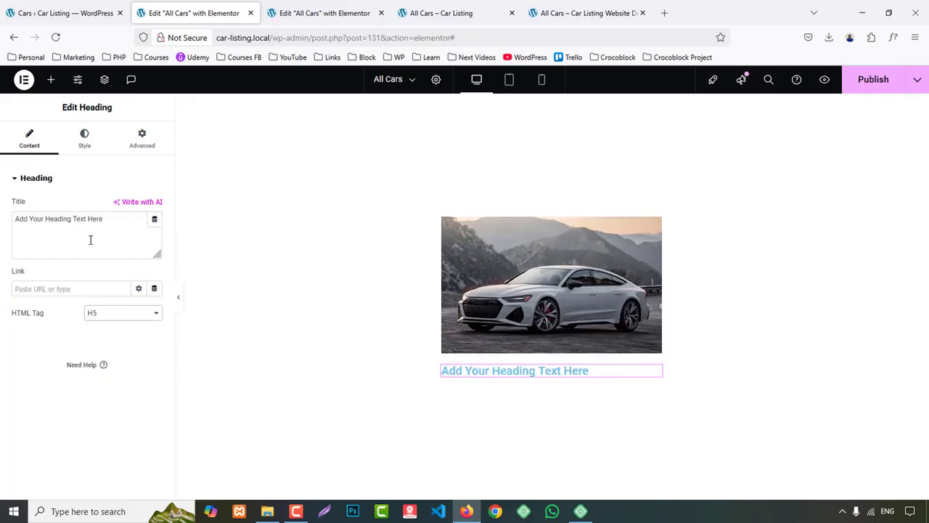
- Link the heading's title to the dynamic ACF Field with Price as its key
{"action": "left_click", "coordinate": [153, 221]}
{"action": "scroll", "coordinate": [73, 320], "scroll_direction": "down", "scroll_amount": 5}
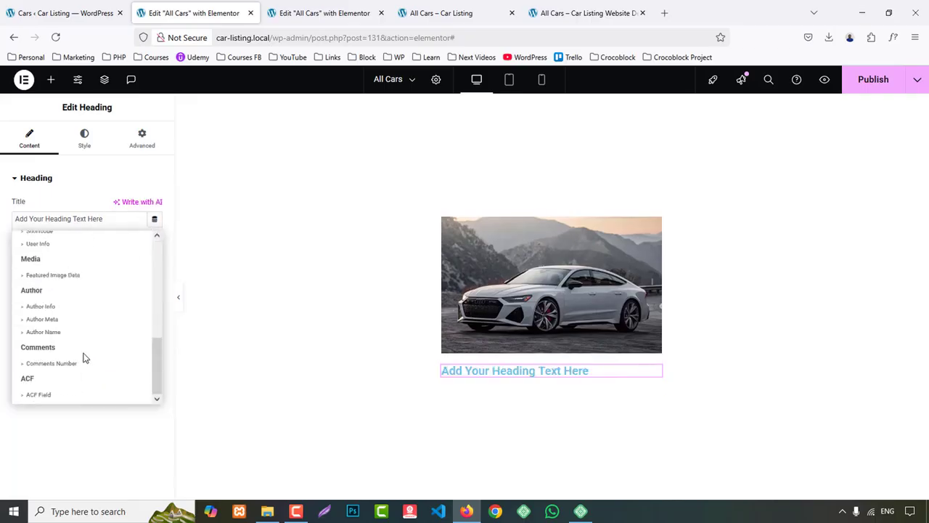
{"action": "left_click", "coordinate": [40, 394]}
{"action": "left_click", "coordinate": [43, 221]}
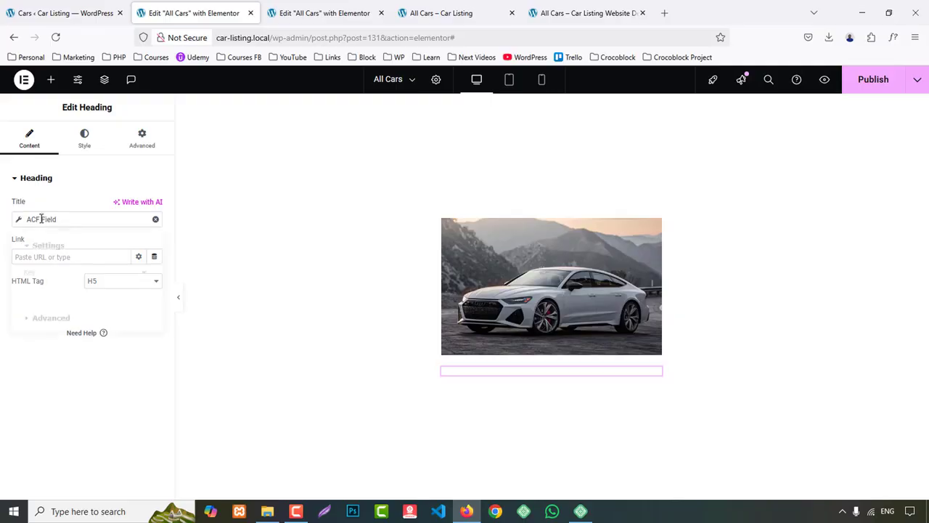
{"action": "left_click", "coordinate": [114, 272]}
{"action": "left_click", "coordinate": [111, 315]}
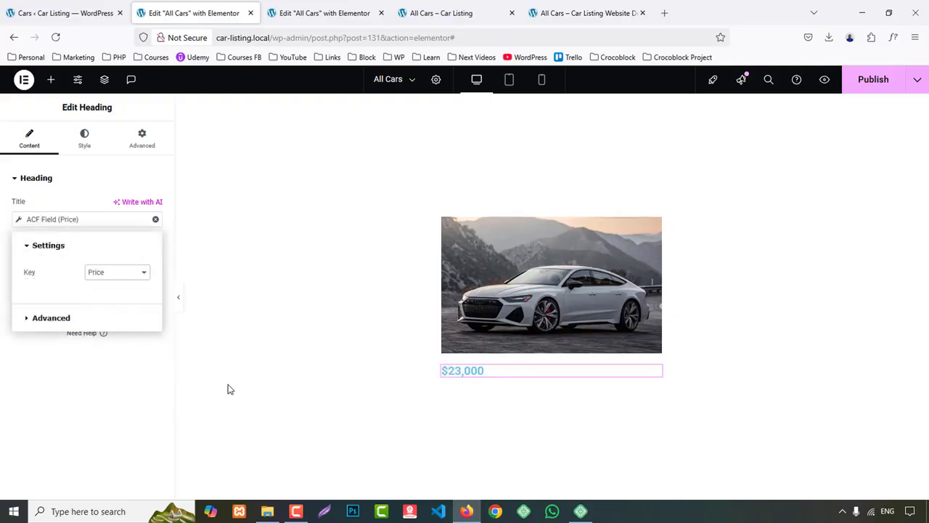
- Compare with the car cards on the demo All Cars page and add a Post Title widget below the price
{"action": "left_click", "coordinate": [587, 12]}
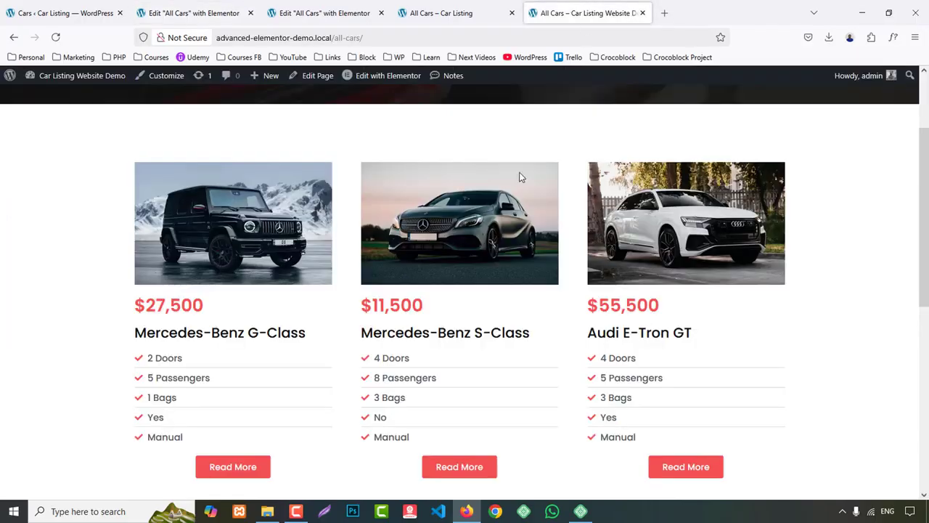
{"action": "left_click", "coordinate": [189, 12]}
{"action": "right_click", "coordinate": [468, 370]}
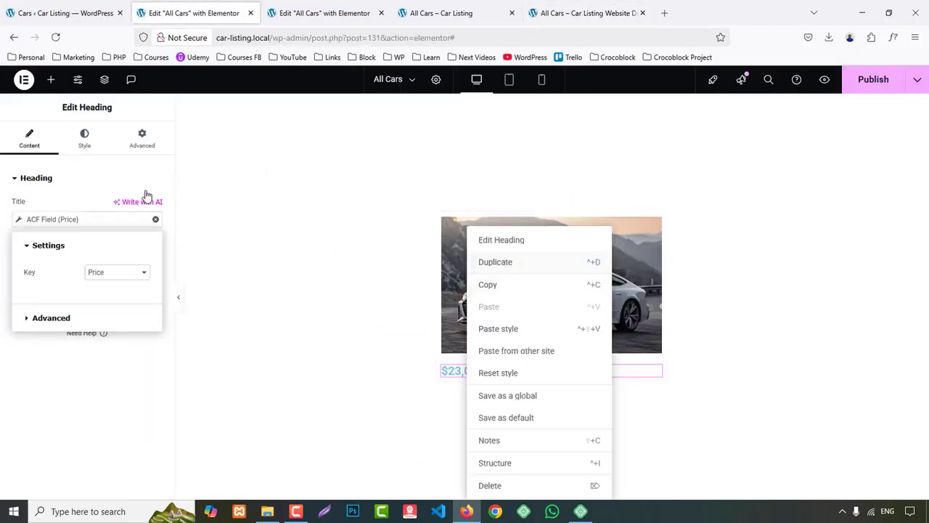
{"action": "left_click", "coordinate": [51, 79]}
{"action": "left_click_drag", "start_coordinate": [46, 232], "coordinate": [508, 381]}
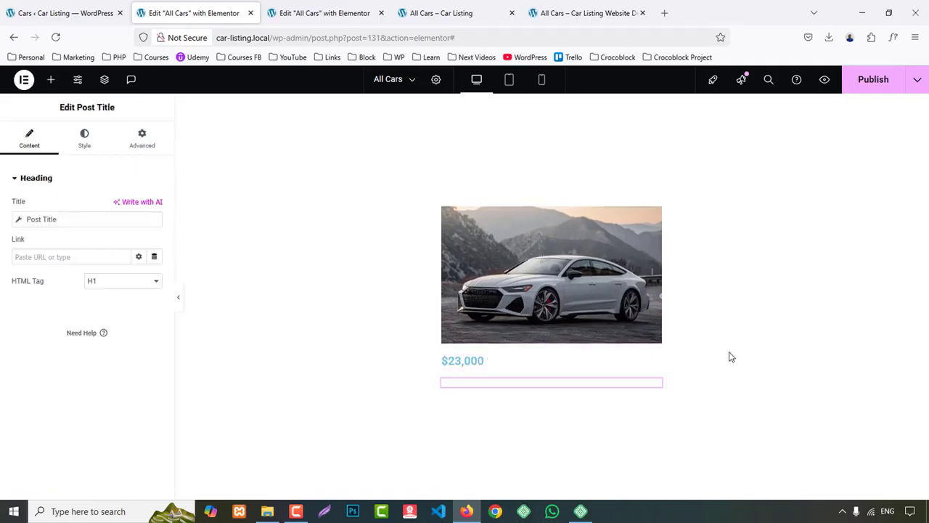
- Publish the loop item and reload the editor to refresh the Post Title preview
{"action": "left_click", "coordinate": [107, 282]}
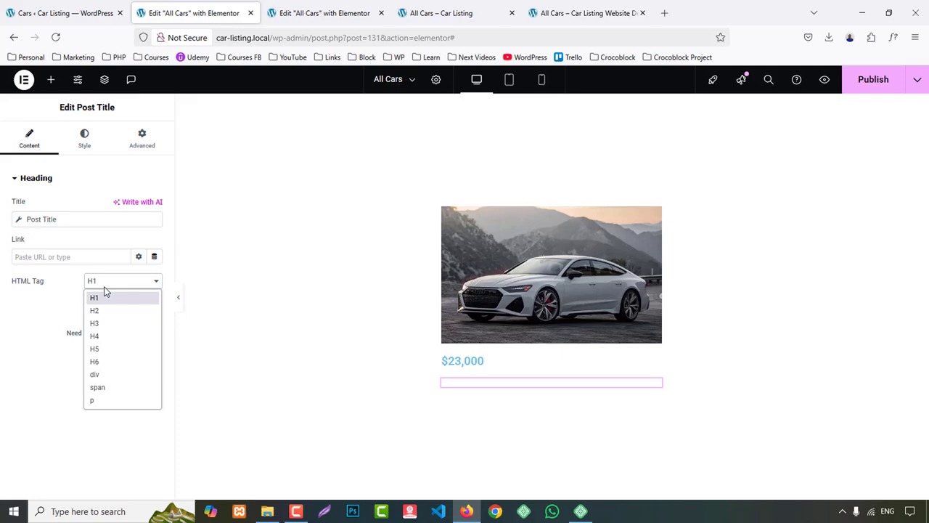
{"action": "left_click", "coordinate": [42, 219]}
{"action": "left_click", "coordinate": [539, 410]}
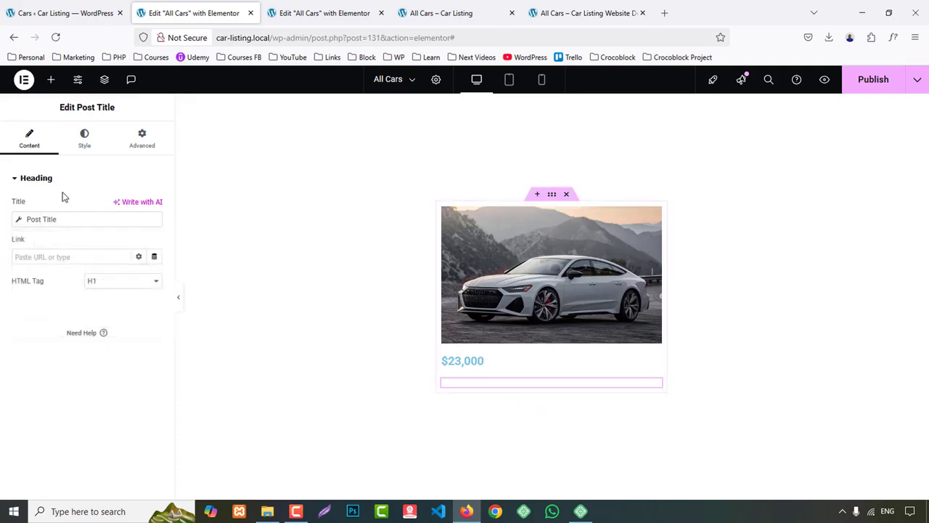
{"action": "left_click", "coordinate": [875, 81]}
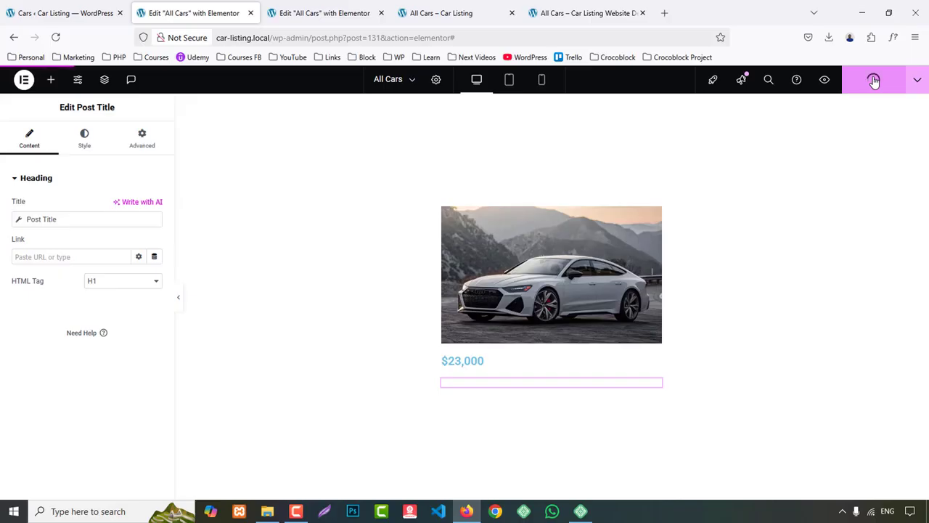
{"action": "key", "text": "F5"}
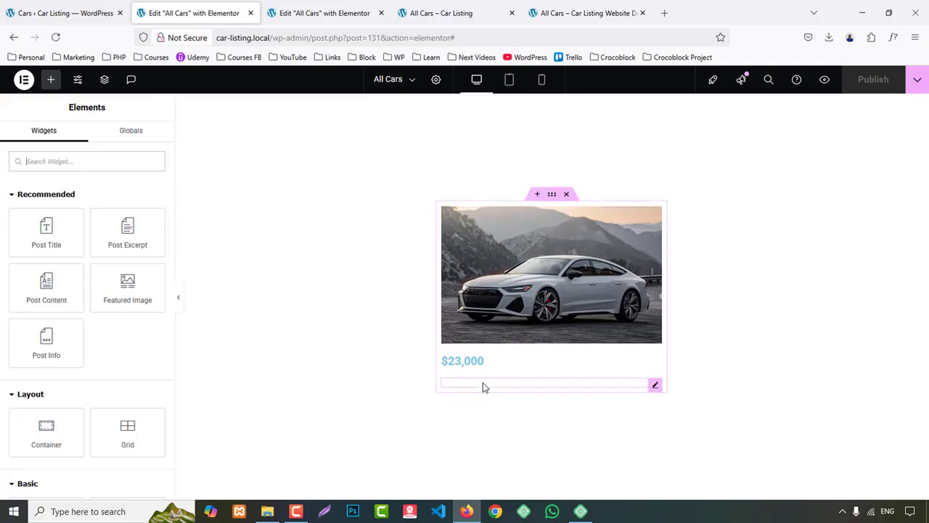
- Try z as the fallback text of the Post Title widget's dynamic title
{"action": "left_click", "coordinate": [483, 385]}
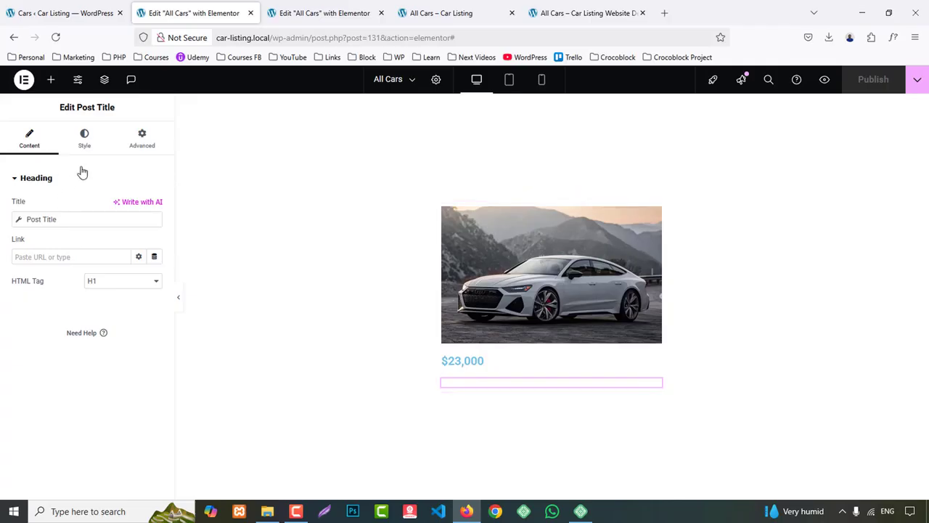
{"action": "left_click", "coordinate": [86, 137]}
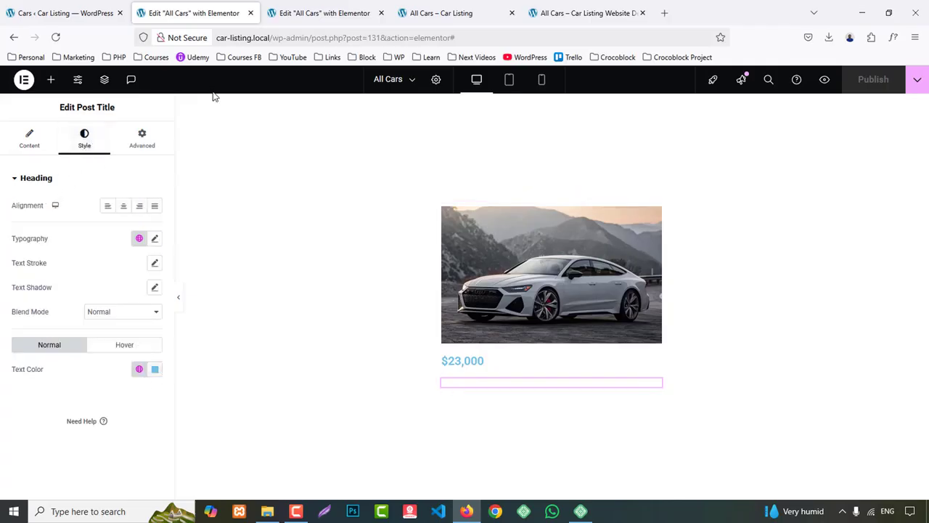
{"action": "left_click", "coordinate": [30, 140]}
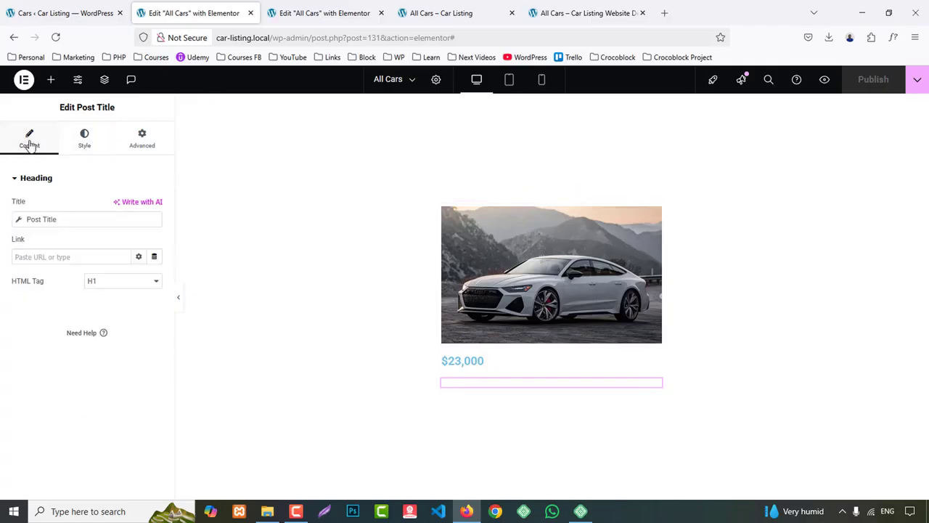
{"action": "left_click", "coordinate": [49, 218]}
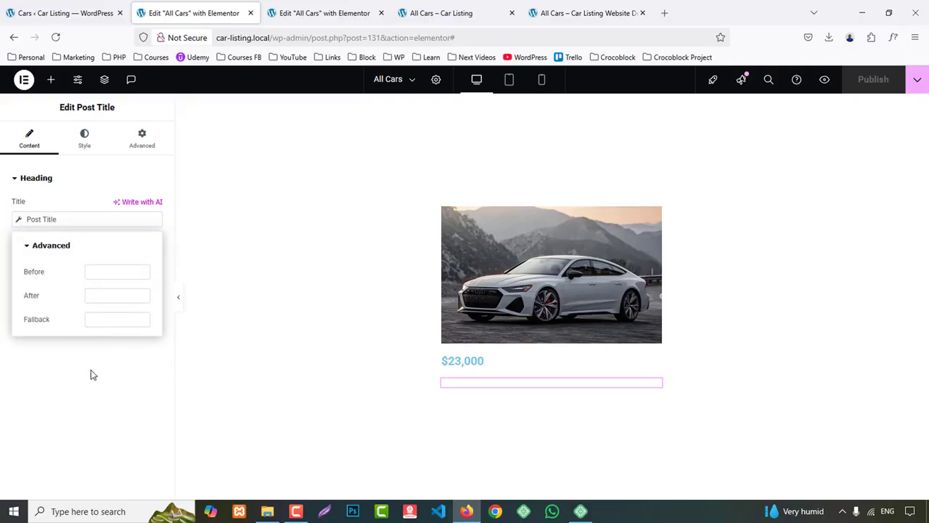
{"action": "type", "text": "z"}
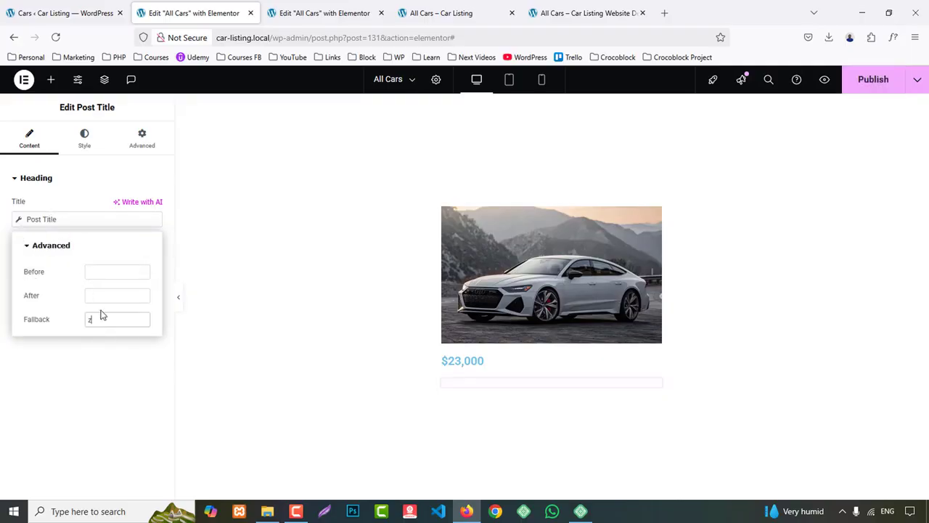
{"action": "left_click", "coordinate": [490, 106]}
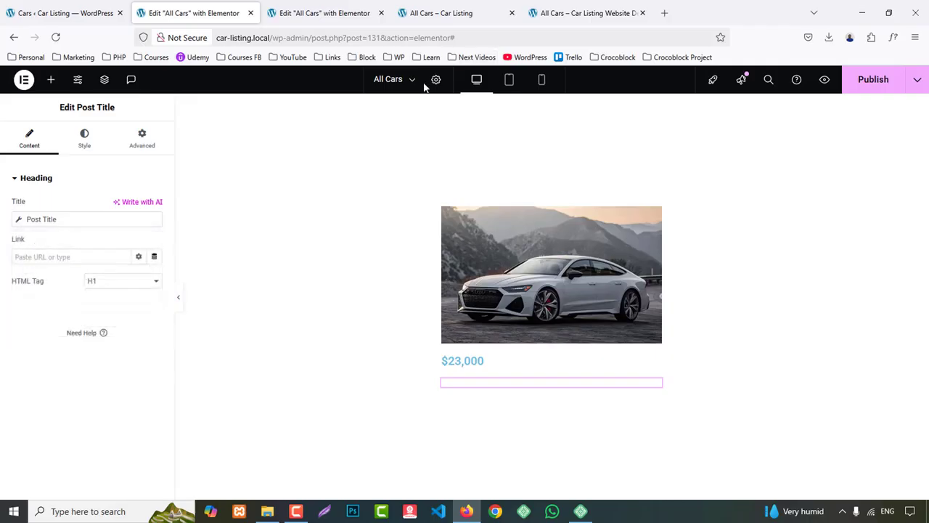
- Check the loop item's query source and reapply the preview with Car as the preview item type
{"action": "left_click", "coordinate": [435, 79]}
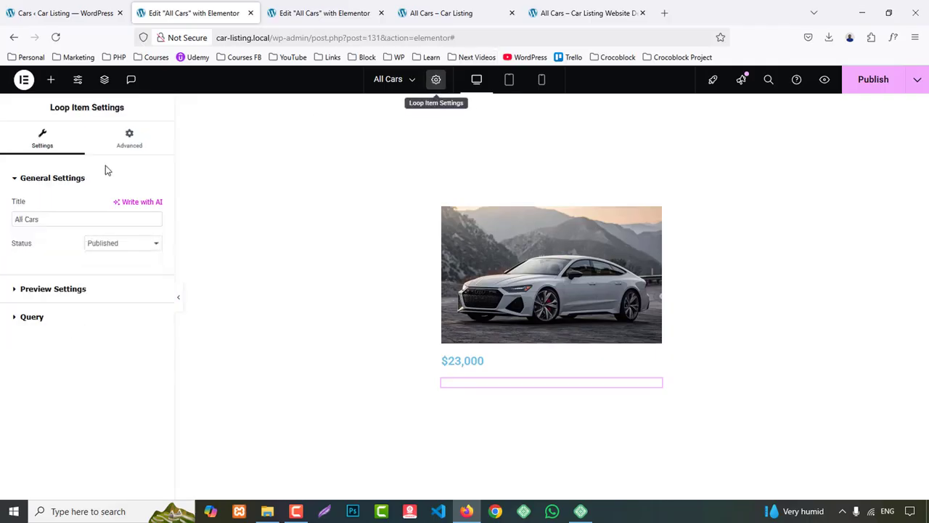
{"action": "left_click", "coordinate": [58, 291]}
{"action": "left_click", "coordinate": [45, 284]}
{"action": "left_click", "coordinate": [44, 286]}
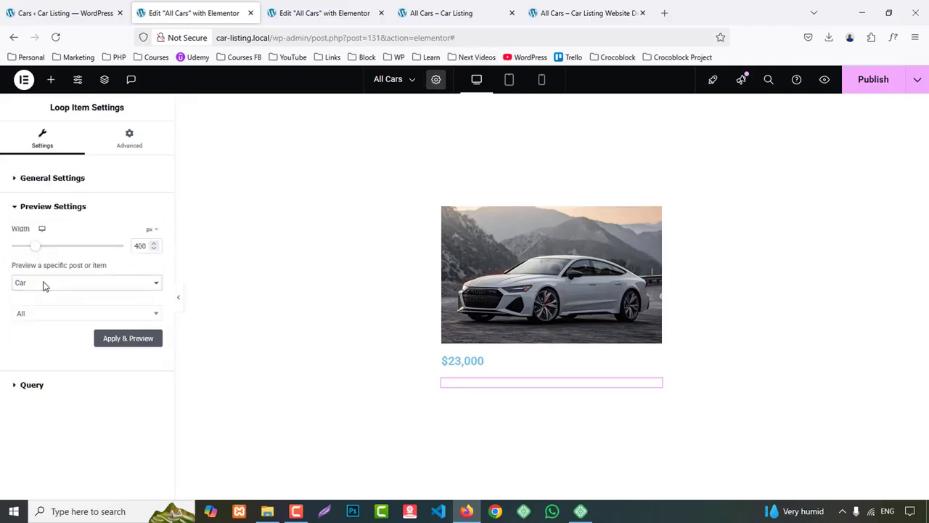
{"action": "left_click", "coordinate": [32, 384]}
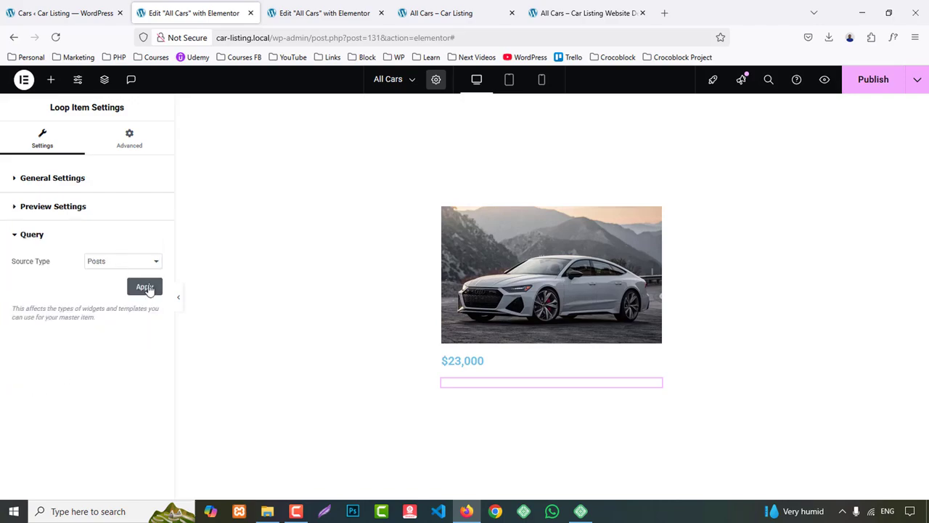
{"action": "left_click", "coordinate": [51, 206]}
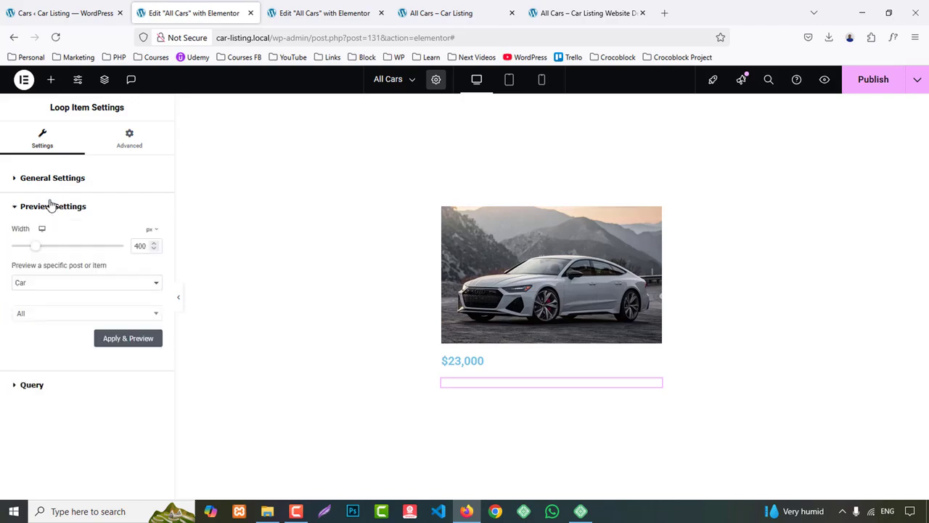
{"action": "left_click", "coordinate": [124, 338]}
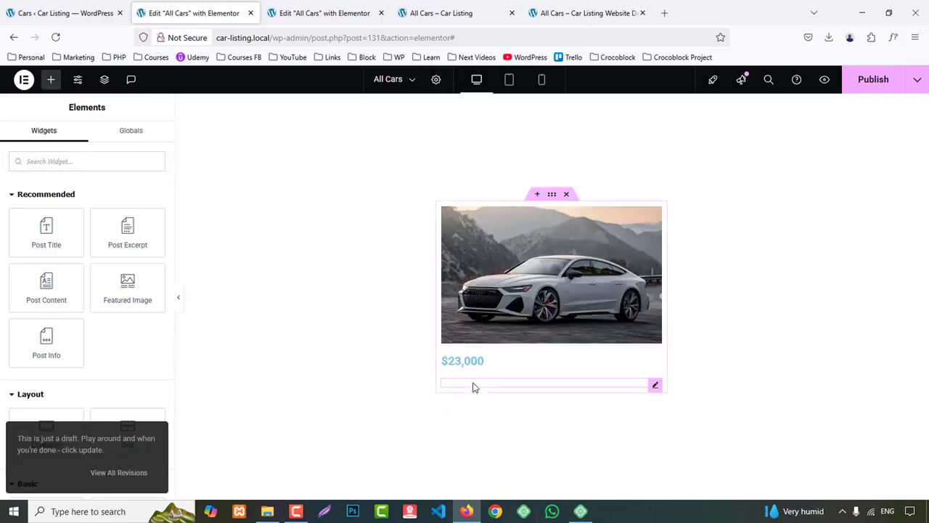
{"action": "left_click", "coordinate": [472, 386]}
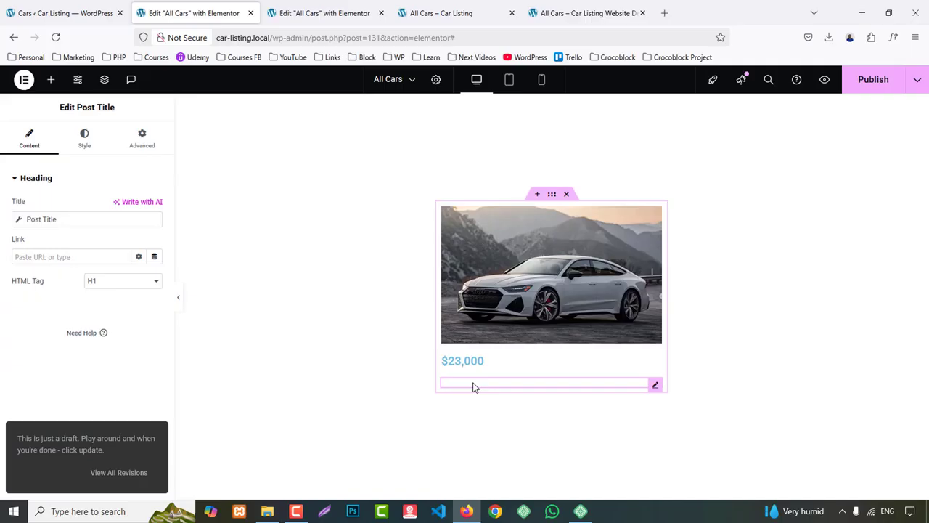
{"action": "left_click", "coordinate": [32, 220]}
- Add another Heading widget directly below the price heading
{"action": "left_click", "coordinate": [52, 80]}
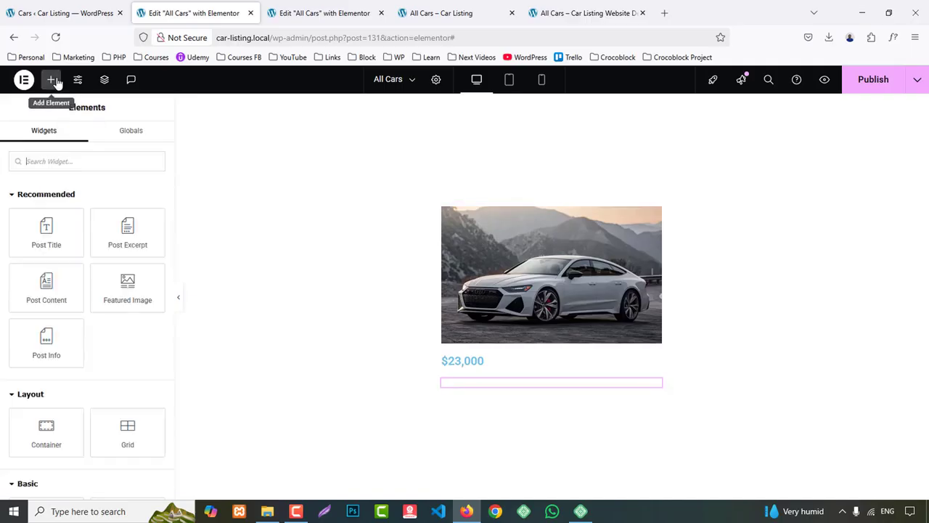
{"action": "scroll", "coordinate": [29, 380], "scroll_direction": "down", "scroll_amount": 3}
{"action": "left_click_drag", "start_coordinate": [50, 284], "coordinate": [479, 364]}
{"action": "left_click", "coordinate": [154, 219]}
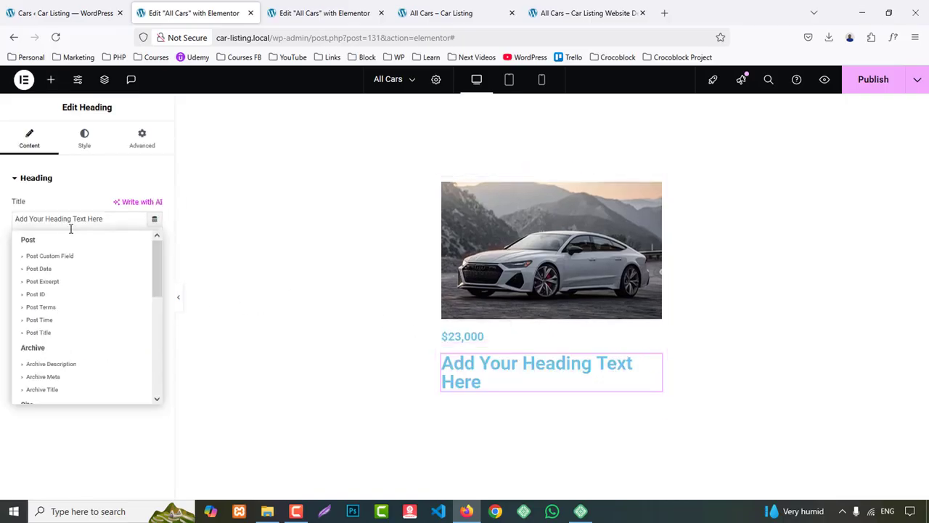
{"action": "left_click", "coordinate": [43, 323]}
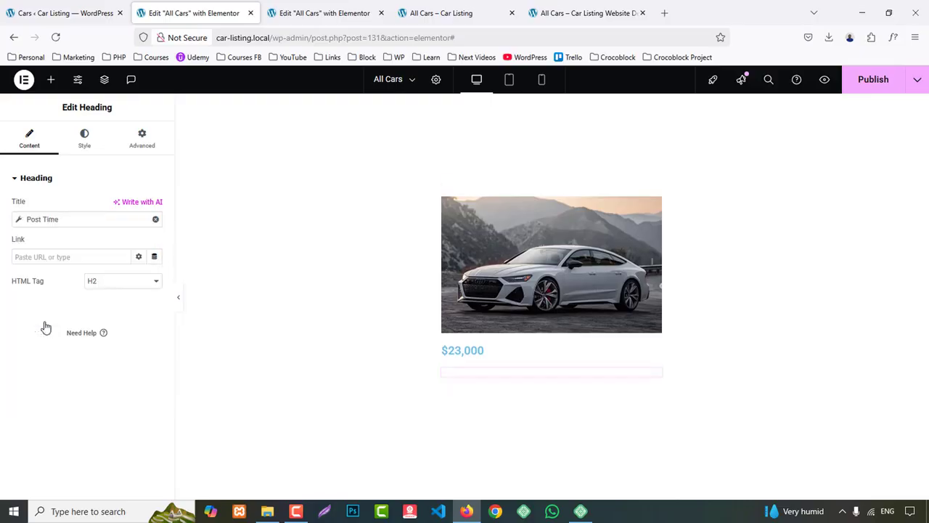
{"action": "left_click", "coordinate": [52, 220]}
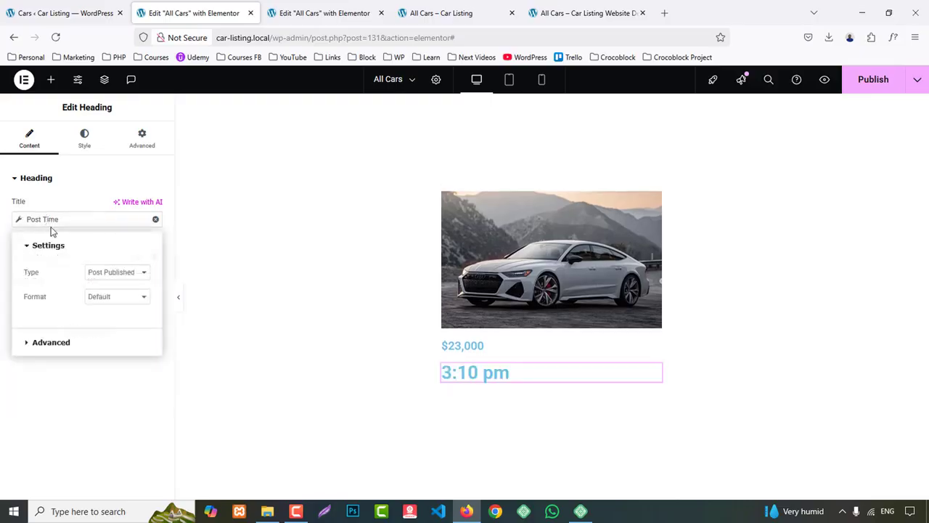
{"action": "left_click", "coordinate": [155, 222]}
- Link the new heading's title to the dynamic Post Title
{"action": "left_click", "coordinate": [153, 219]}
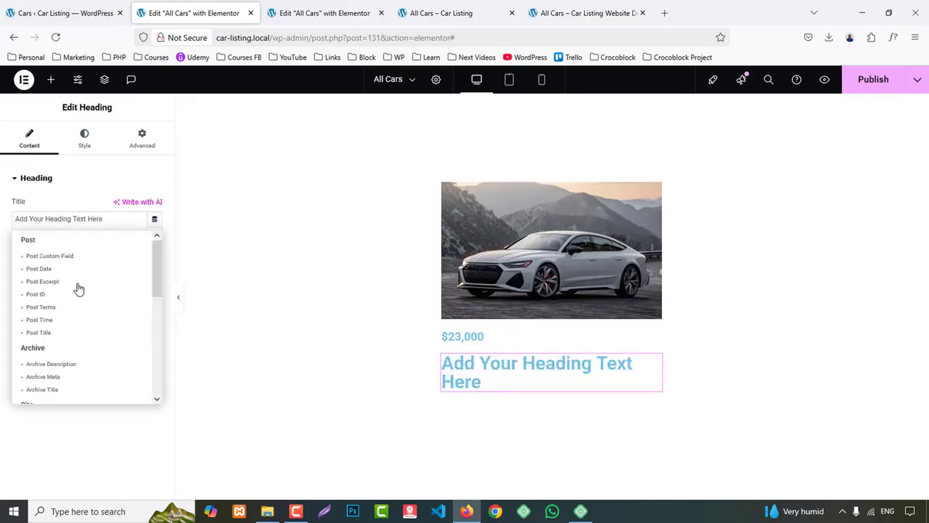
{"action": "left_click", "coordinate": [47, 333]}
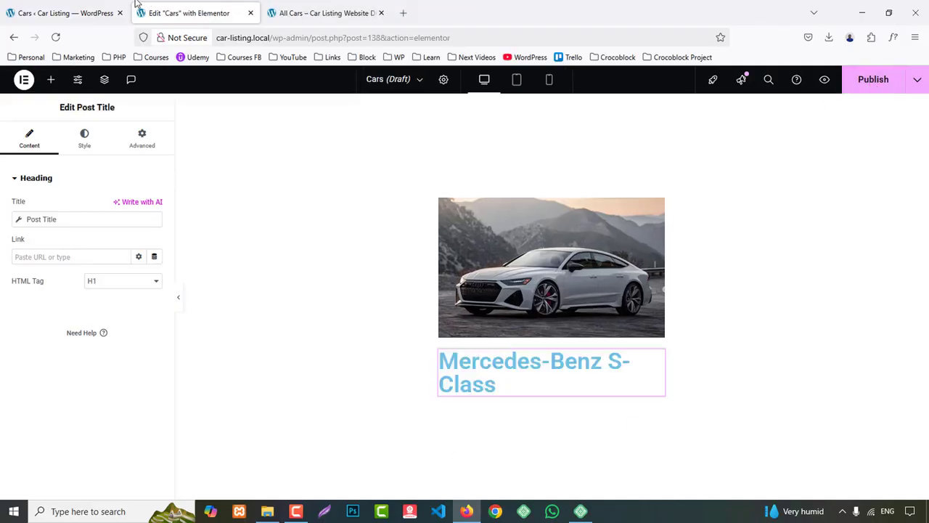
- Check the car titles in the WordPress Cars list and duplicate the Post Title widget in the Cars loop item
{"action": "left_click", "coordinate": [95, 12]}
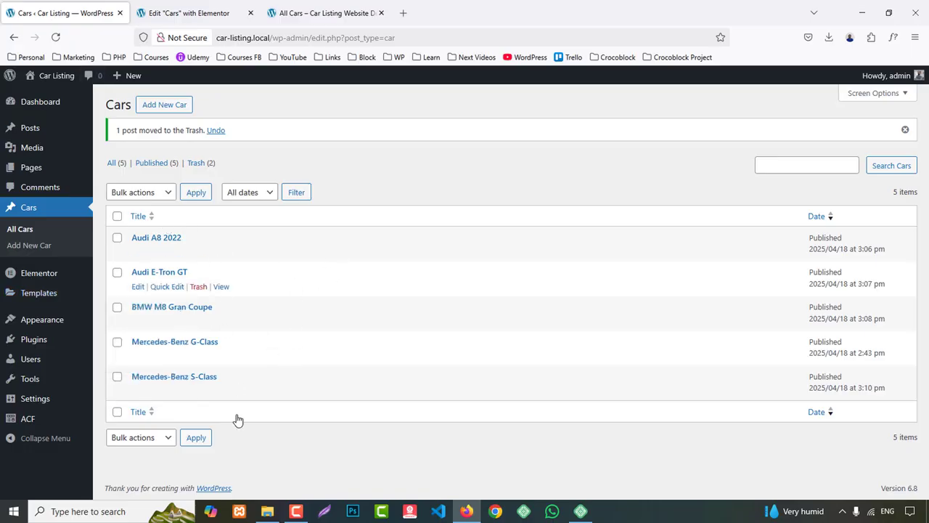
{"action": "left_click", "coordinate": [188, 12]}
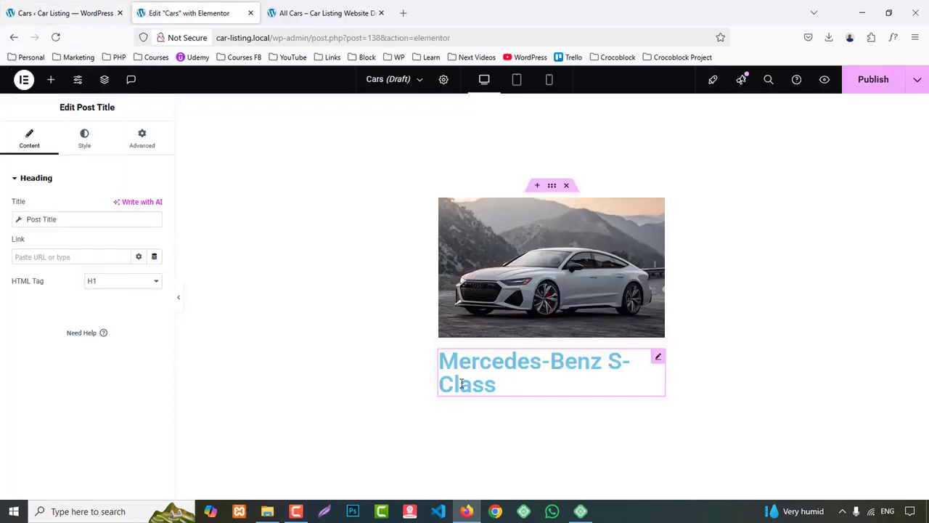
{"action": "right_click", "coordinate": [493, 370]}
{"action": "left_click", "coordinate": [527, 263]}
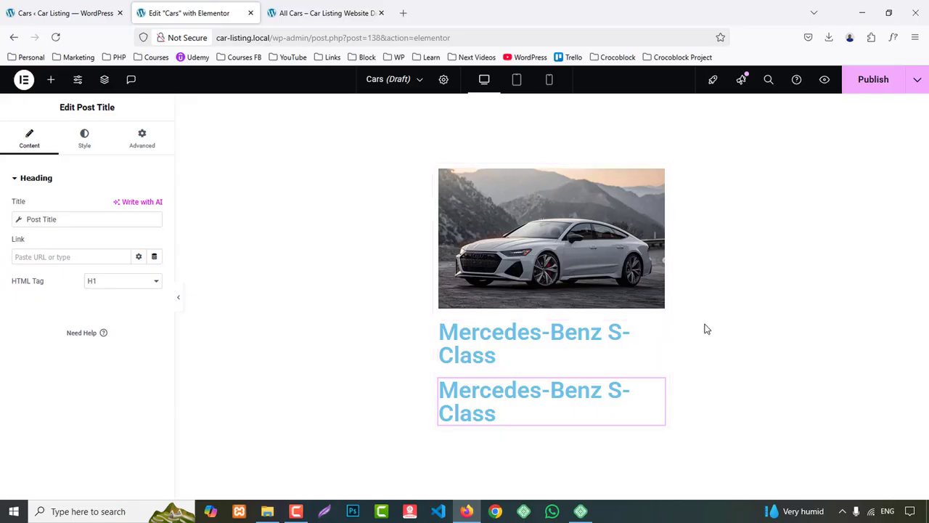
- Delete the upper of the two Post Title widgets below the car image
{"action": "left_click", "coordinate": [38, 219]}
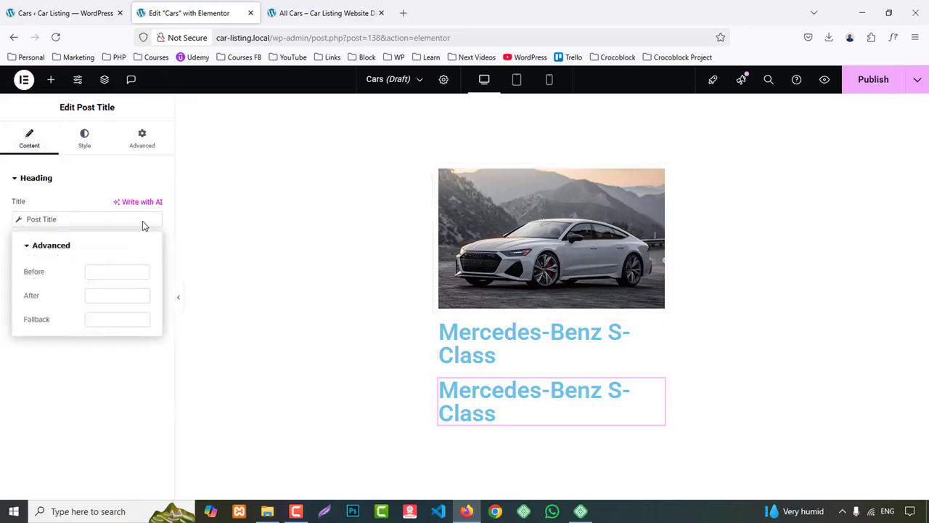
{"action": "right_click", "coordinate": [469, 332]}
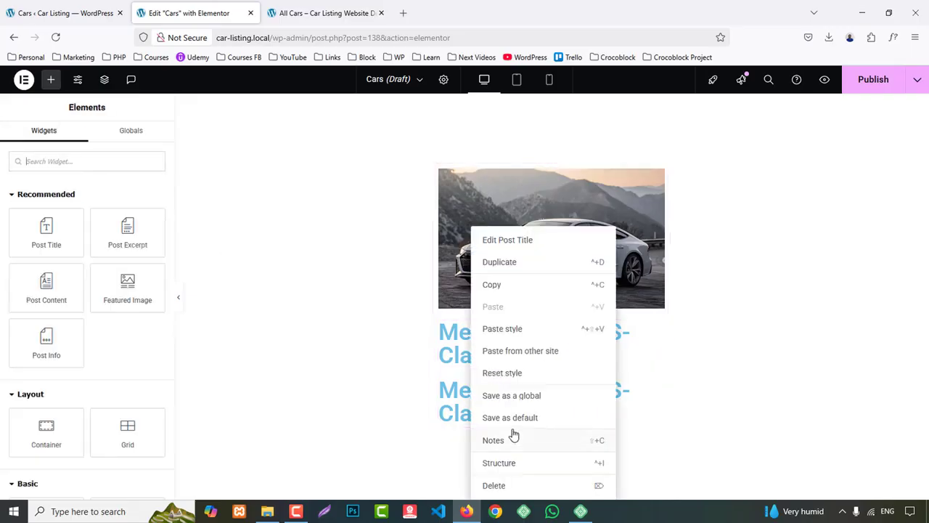
{"action": "left_click", "coordinate": [515, 488]}
- Add a Heading widget between the car image and the post title, and set its HTML tag to H5
{"action": "scroll", "coordinate": [45, 439], "scroll_direction": "down", "scroll_amount": 3}
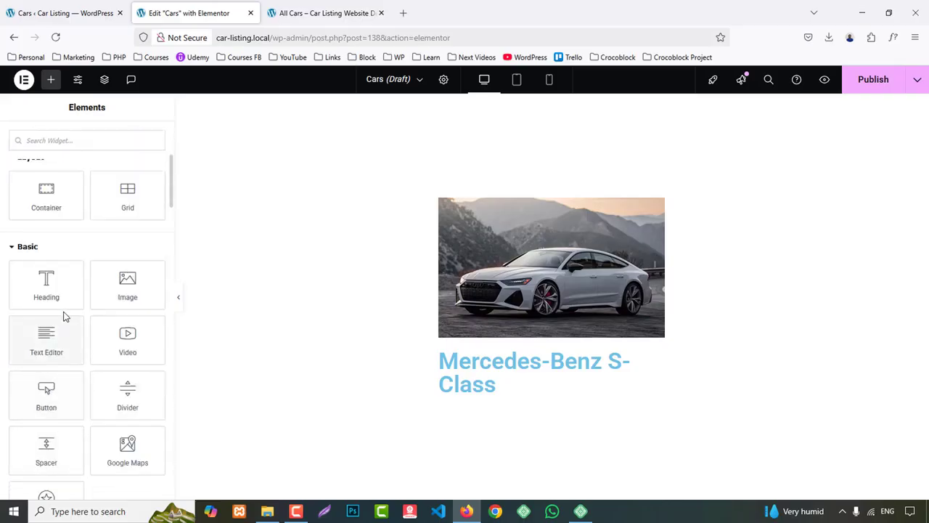
{"action": "left_click_drag", "start_coordinate": [50, 290], "coordinate": [575, 312]}
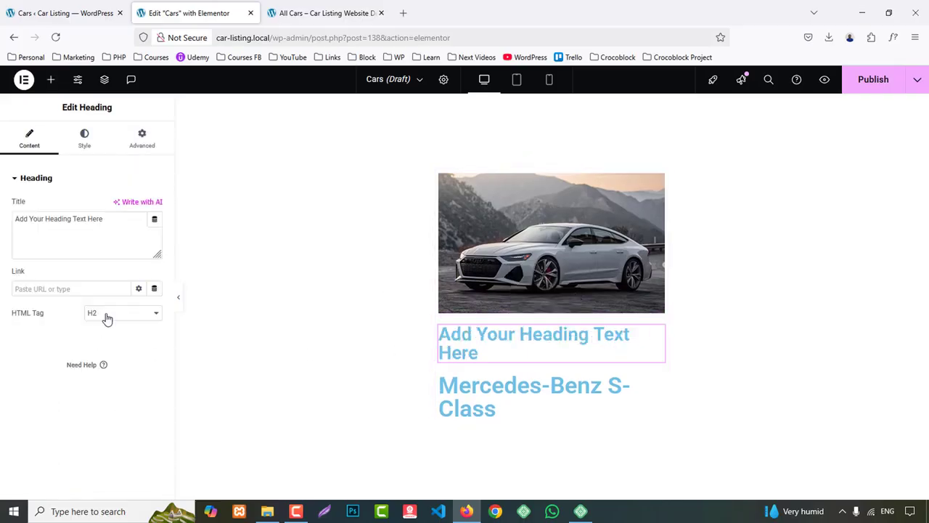
{"action": "left_click", "coordinate": [106, 316]}
{"action": "left_click", "coordinate": [104, 381]}
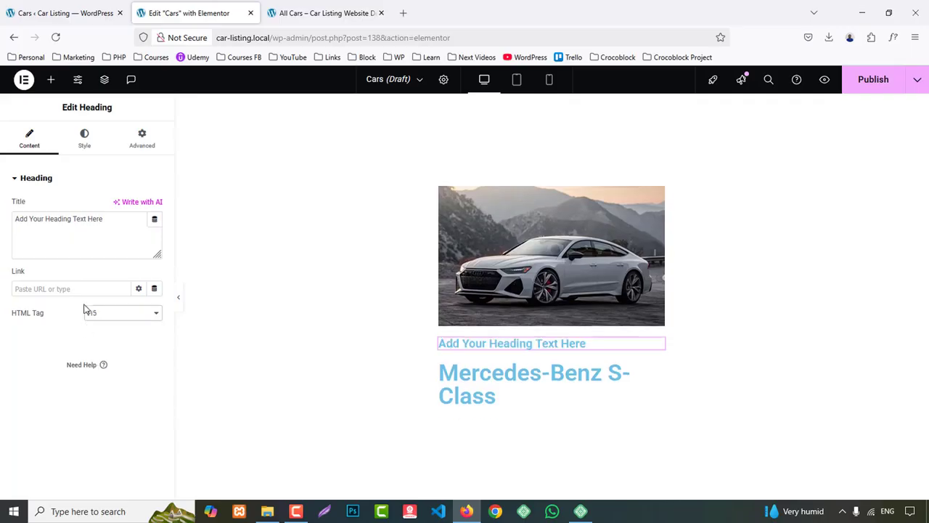
- Link the new heading's title to the dynamic ACF Field with Price as the key
{"action": "left_click", "coordinate": [154, 220]}
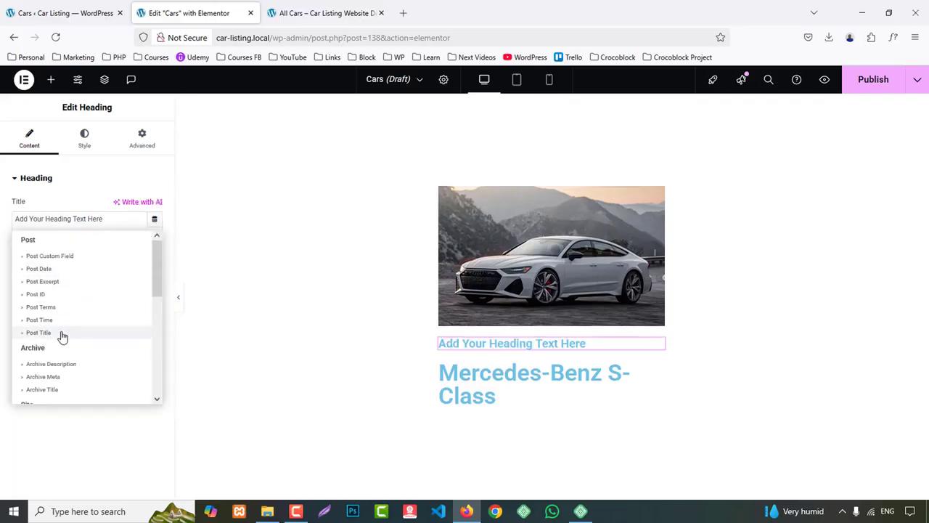
{"action": "scroll", "coordinate": [64, 340], "scroll_direction": "down", "scroll_amount": 5}
{"action": "left_click", "coordinate": [56, 394]}
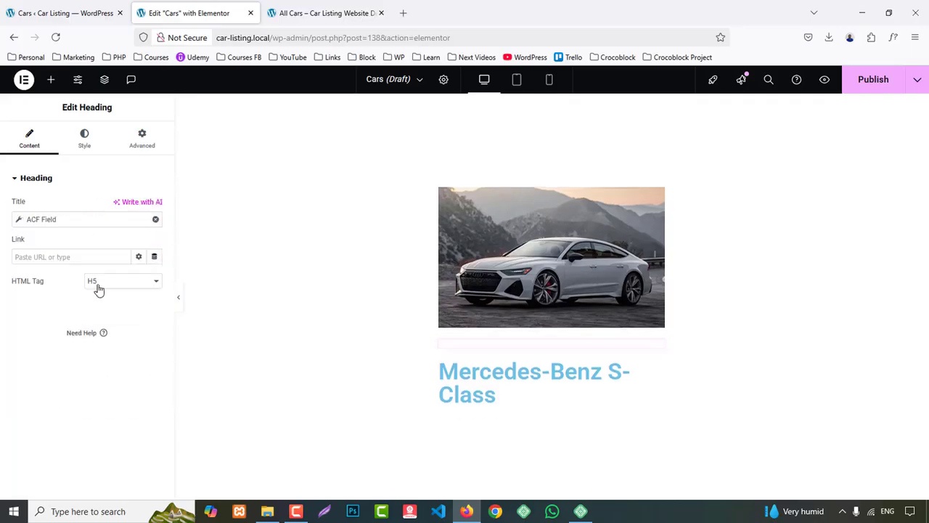
{"action": "left_click", "coordinate": [53, 220]}
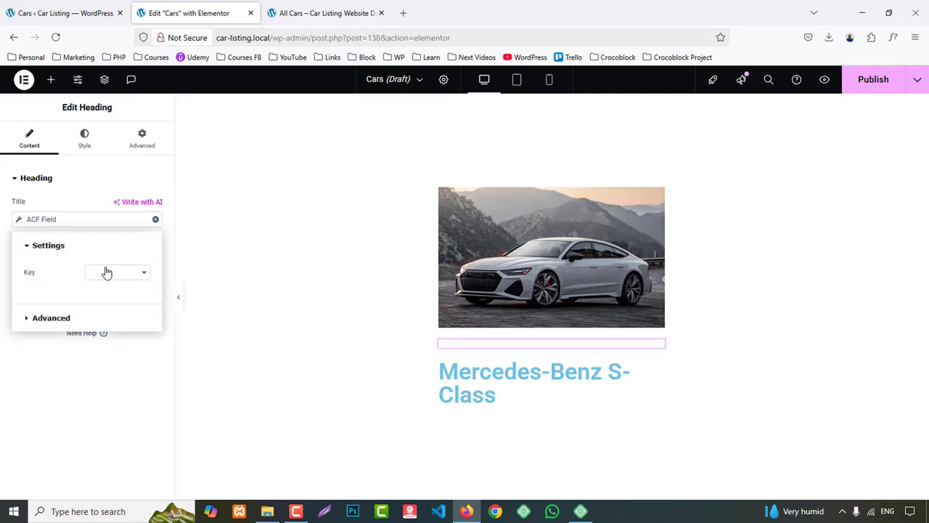
{"action": "left_click", "coordinate": [80, 317]}
{"action": "left_click", "coordinate": [58, 247]}
{"action": "left_click", "coordinate": [105, 276]}
{"action": "left_click", "coordinate": [110, 315]}
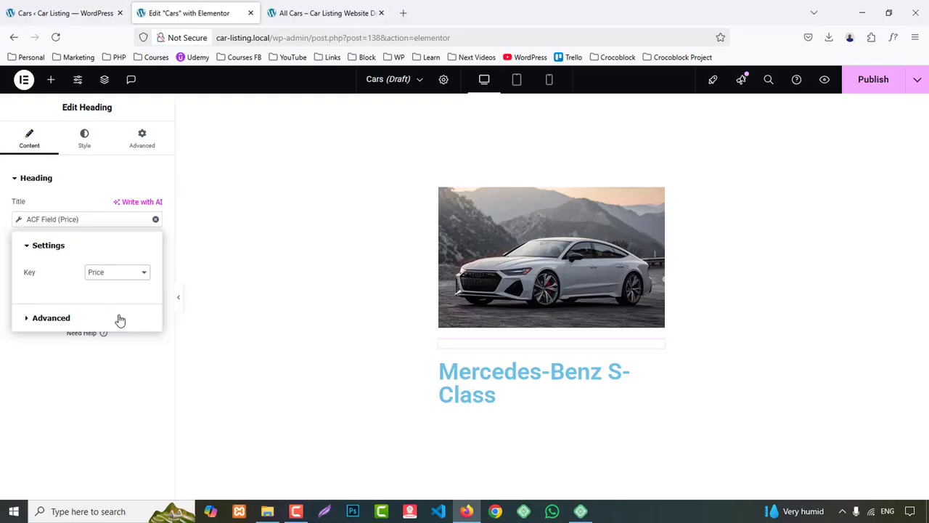
- Check the car card layout on the demo All Cars page and add an Icon List widget below the post title
{"action": "left_click", "coordinate": [324, 13]}
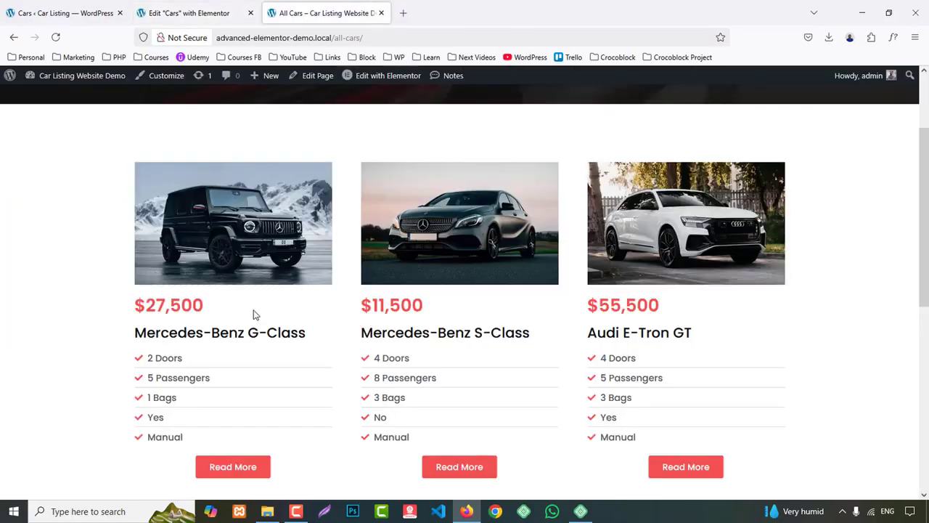
{"action": "scroll", "coordinate": [247, 327], "scroll_direction": "down", "scroll_amount": 1}
{"action": "left_click", "coordinate": [182, 13]}
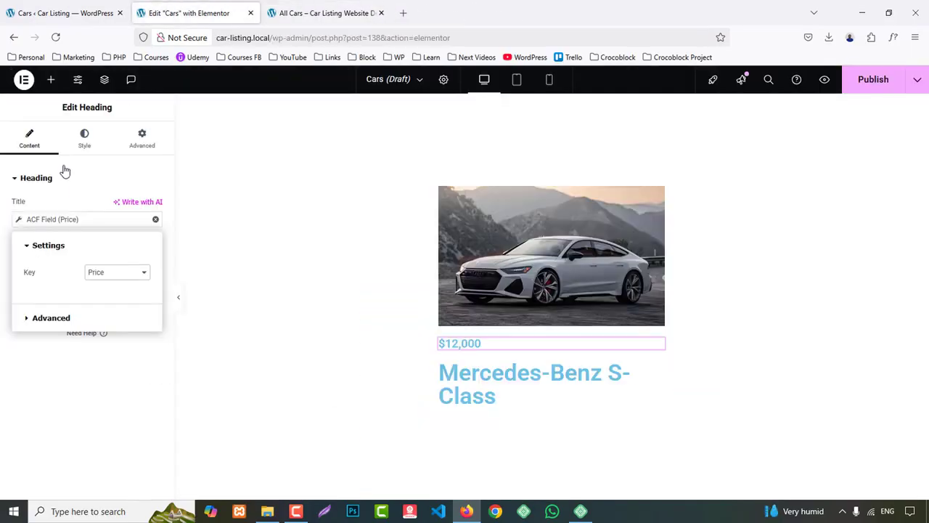
{"action": "left_click", "coordinate": [52, 81]}
{"action": "type", "text": "list"}
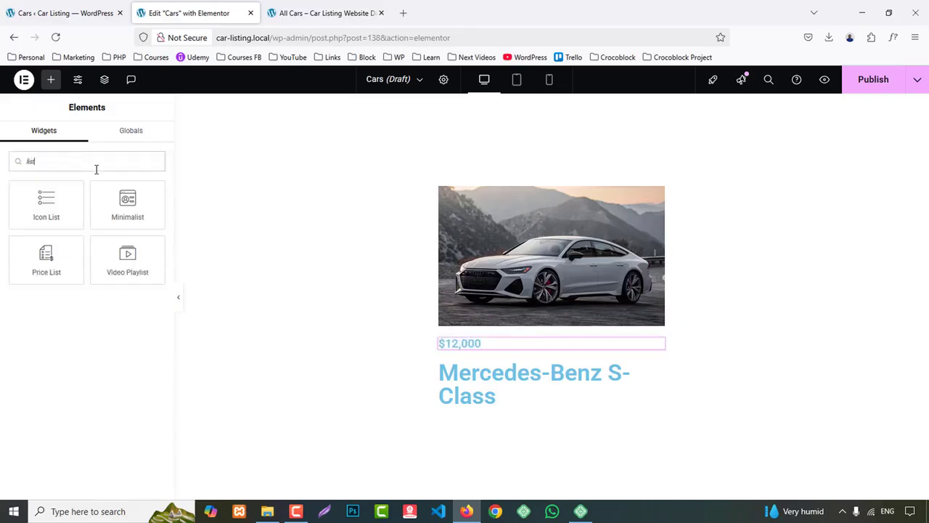
{"action": "left_click_drag", "start_coordinate": [46, 207], "coordinate": [569, 384]}
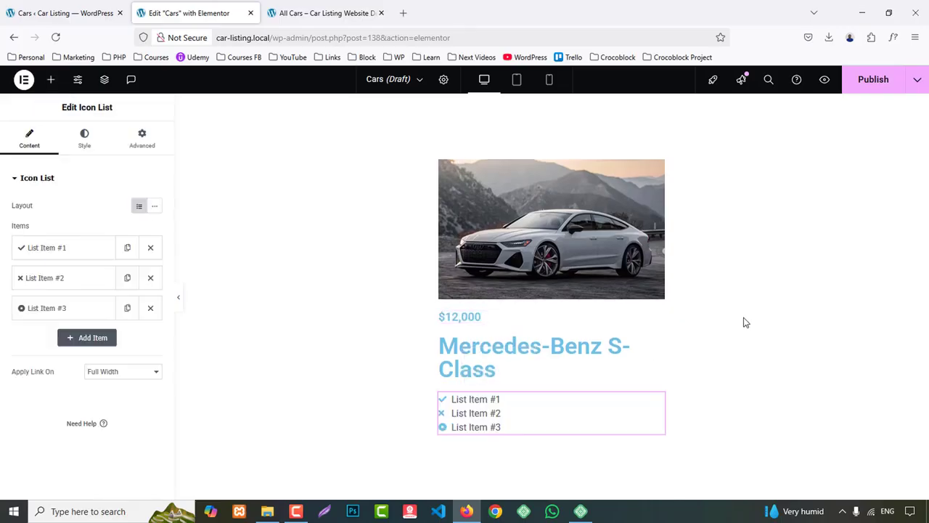
- Remove the second item from the icon list and duplicate List Item #3 three times
{"action": "left_click", "coordinate": [151, 279]}
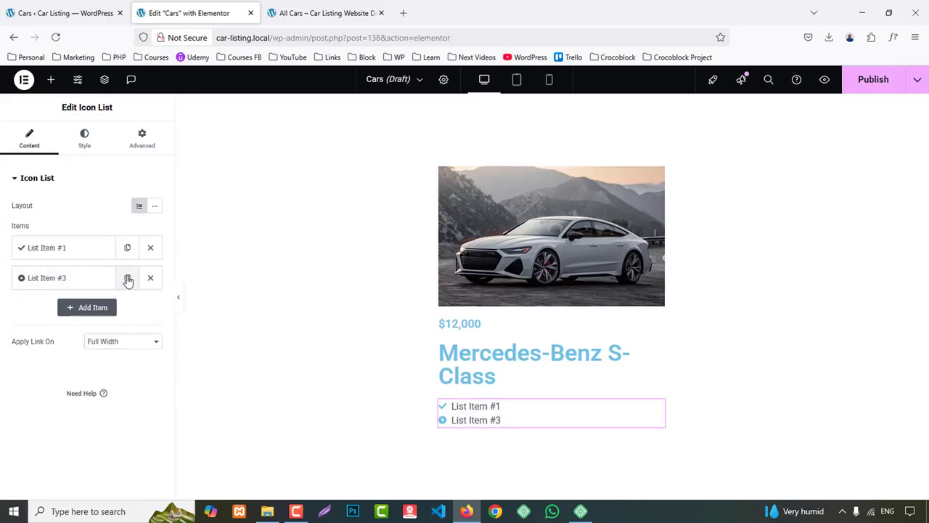
{"action": "left_click", "coordinate": [127, 278]}
{"action": "left_click", "coordinate": [127, 278]}
{"action": "left_click", "coordinate": [127, 280]}
- Link the first icon list item's text to the dynamic ACF Field with Doors as the key
{"action": "left_click", "coordinate": [67, 248]}
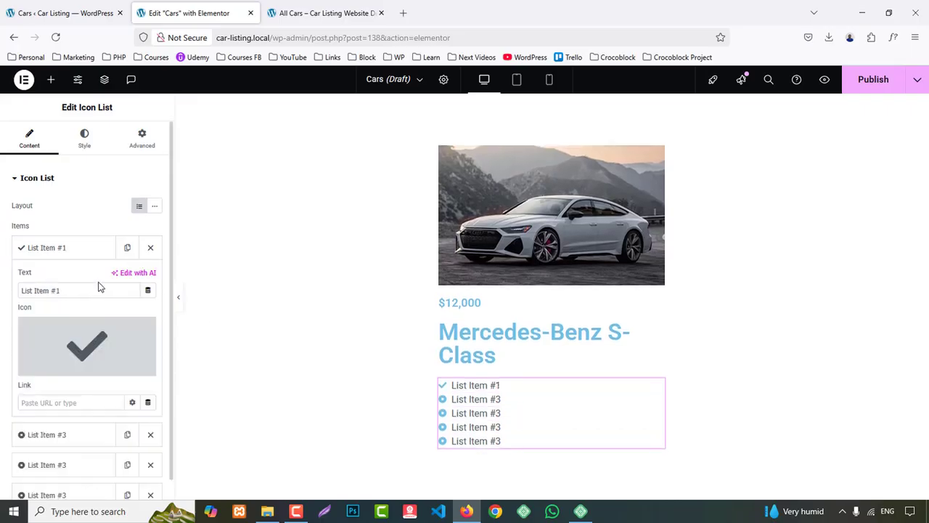
{"action": "left_click", "coordinate": [147, 290]}
{"action": "scroll", "coordinate": [87, 275], "scroll_direction": "down", "scroll_amount": 3}
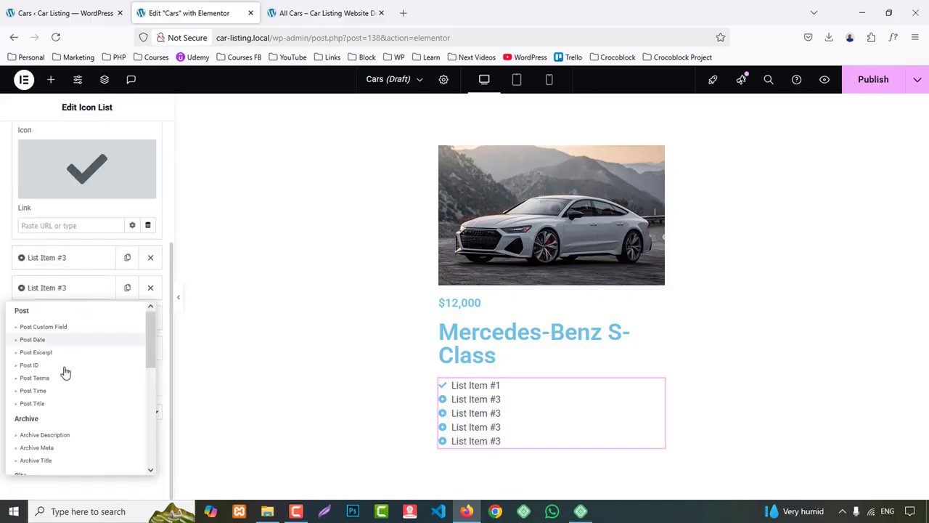
{"action": "scroll", "coordinate": [58, 392], "scroll_direction": "down", "scroll_amount": 5}
{"action": "left_click", "coordinate": [38, 464]}
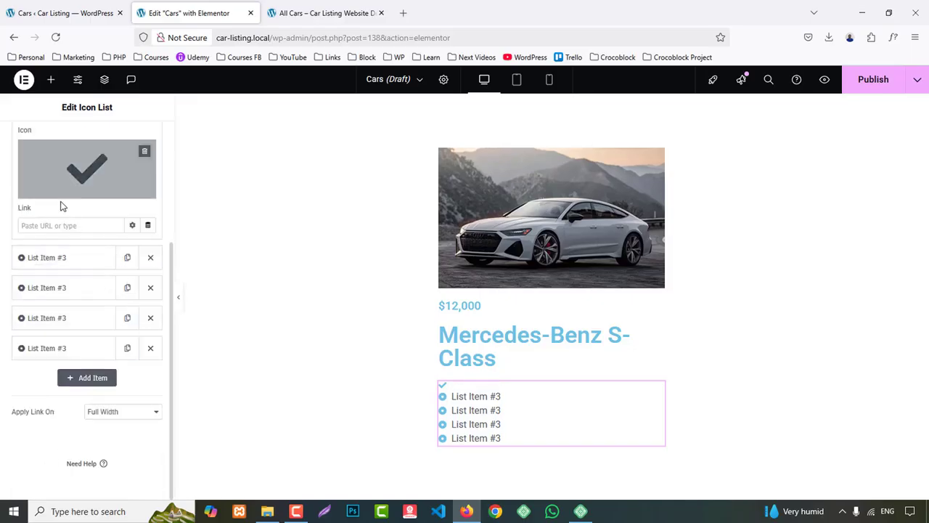
{"action": "scroll", "coordinate": [55, 211], "scroll_direction": "up", "scroll_amount": 2}
{"action": "left_click", "coordinate": [46, 234]}
{"action": "left_click", "coordinate": [109, 286]}
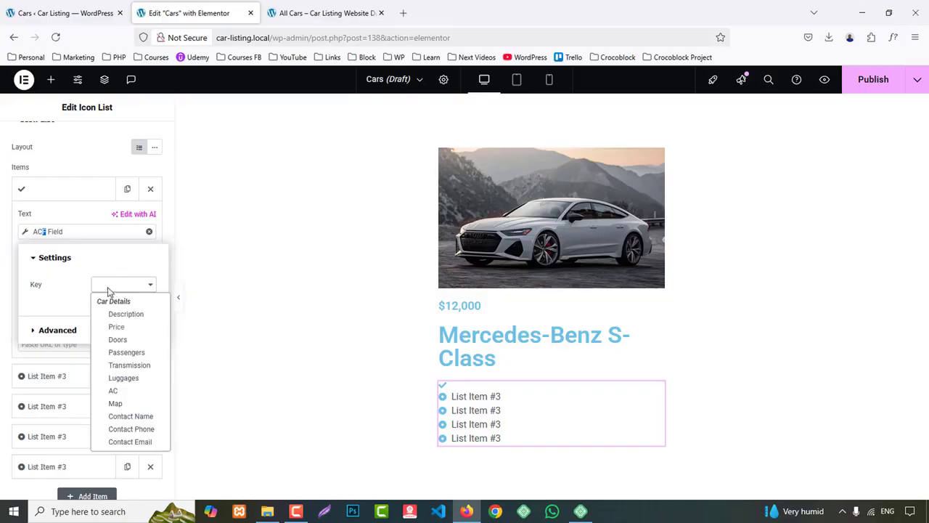
{"action": "left_click", "coordinate": [118, 340]}
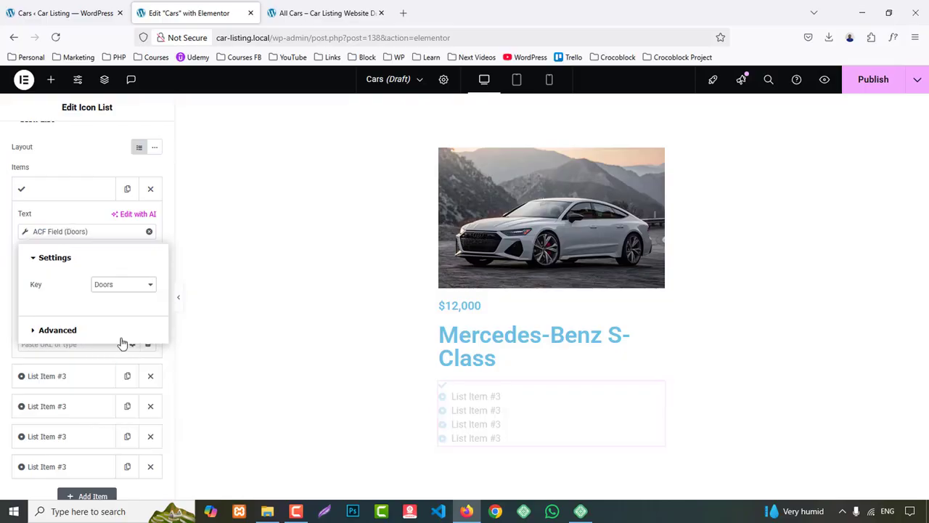
- Check the detail wording on the demo All Cars page and set the Doors field's After text to "Doors"
{"action": "left_click", "coordinate": [325, 7]}
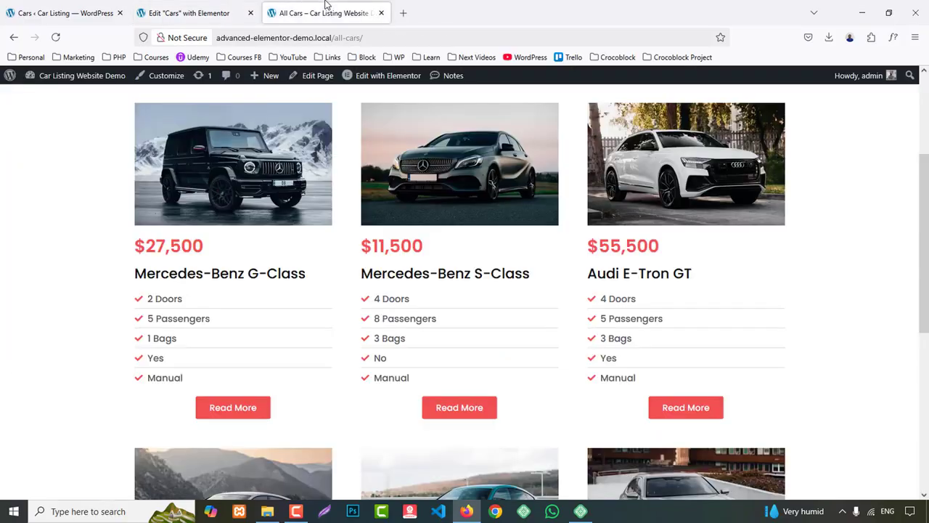
{"action": "left_click", "coordinate": [174, 10]}
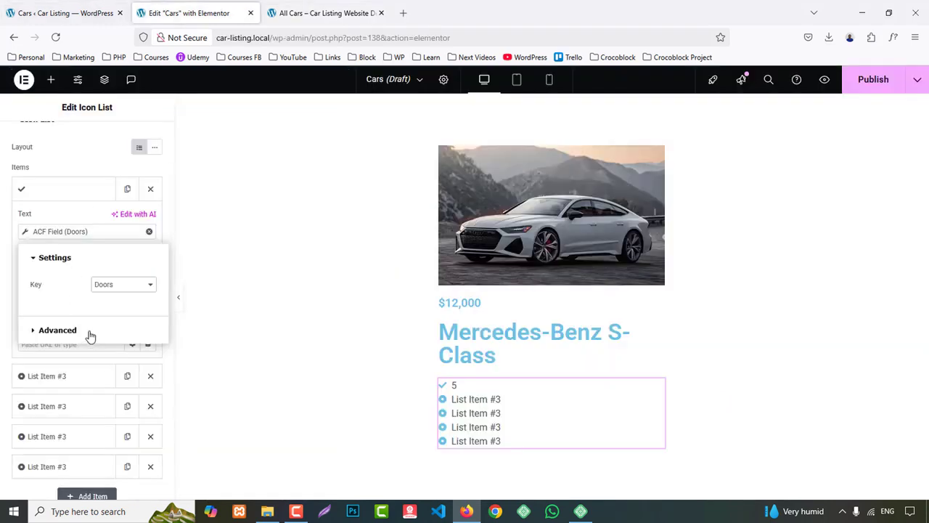
{"action": "left_click", "coordinate": [58, 330]}
{"action": "left_click", "coordinate": [103, 336]}
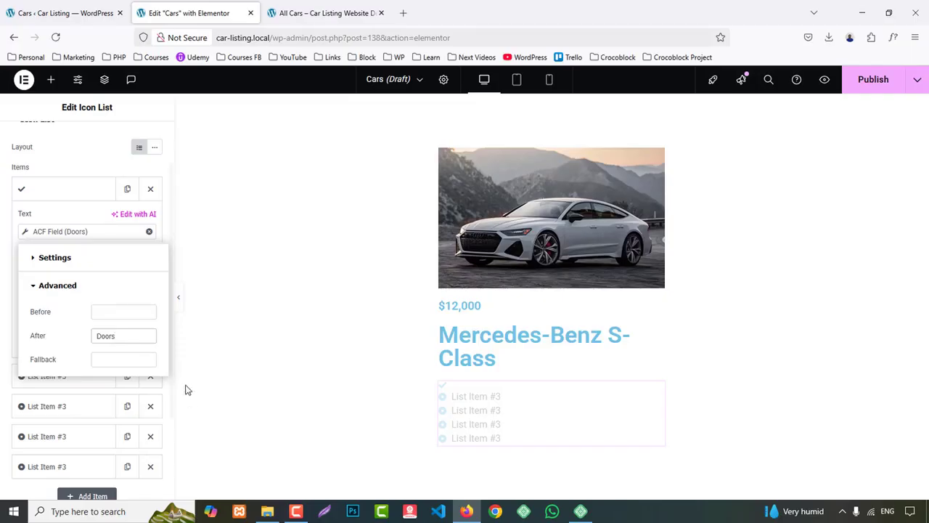
- Replace the first list item's check mark with the open-door icon from the icon library, searching for "door"
{"action": "left_click", "coordinate": [69, 198]}
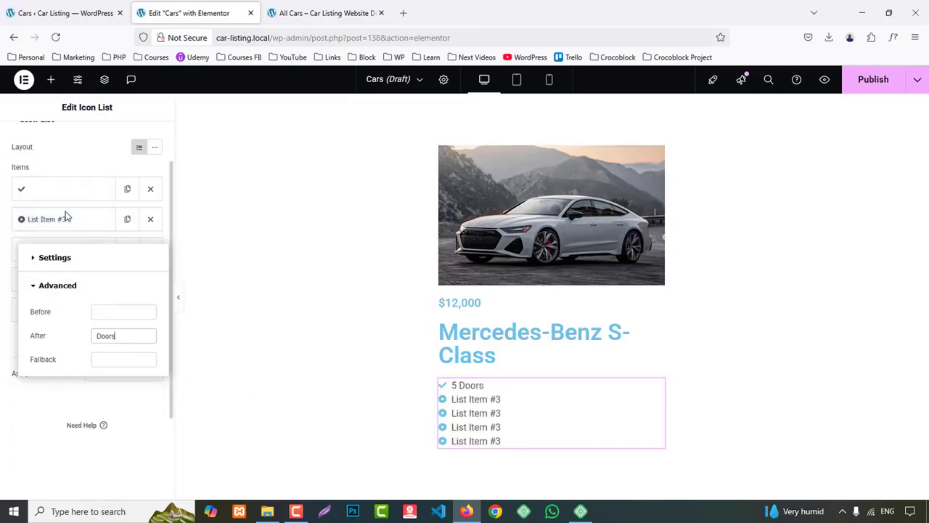
{"action": "left_click", "coordinate": [64, 197]}
{"action": "left_click", "coordinate": [69, 308]}
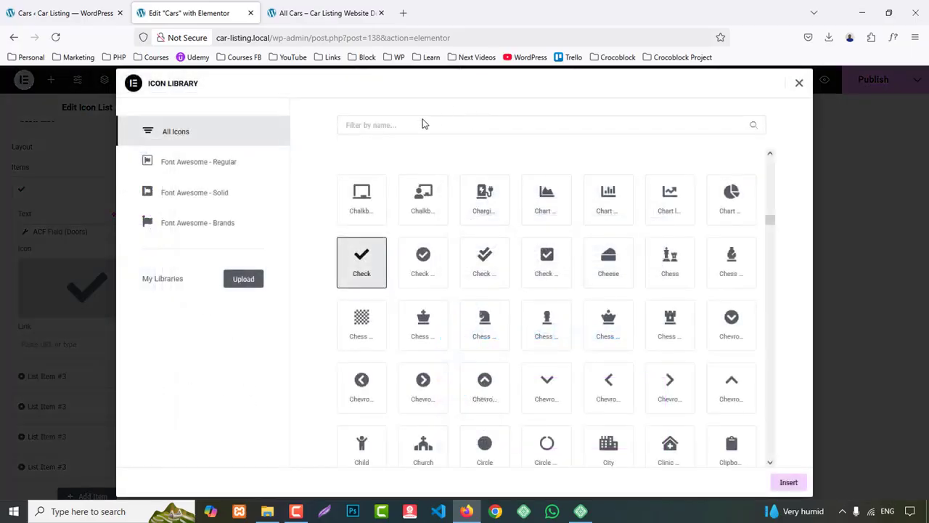
{"action": "left_click", "coordinate": [406, 125]}
{"action": "type", "text": "doors"}
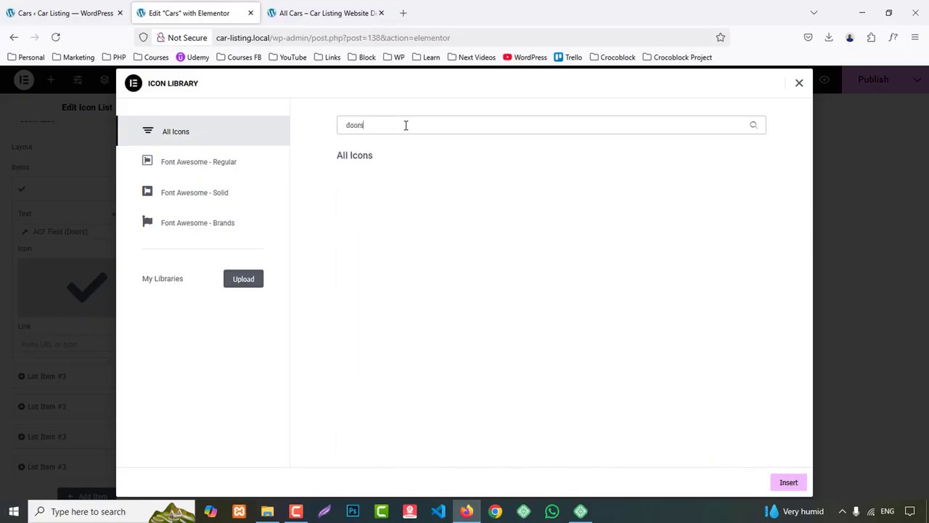
{"action": "key", "text": "BackSpace"}
{"action": "left_click", "coordinate": [432, 188]}
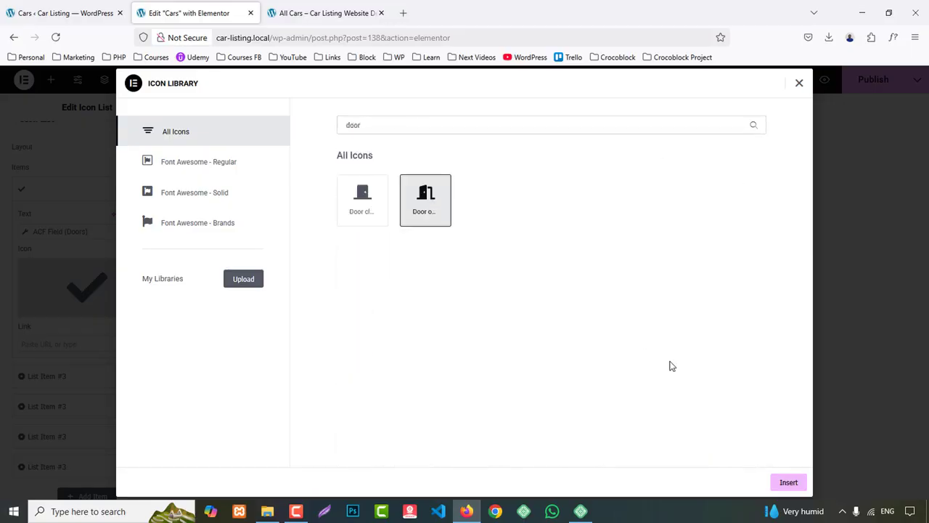
{"action": "left_click", "coordinate": [789, 483]}
{"action": "left_click", "coordinate": [45, 189]}
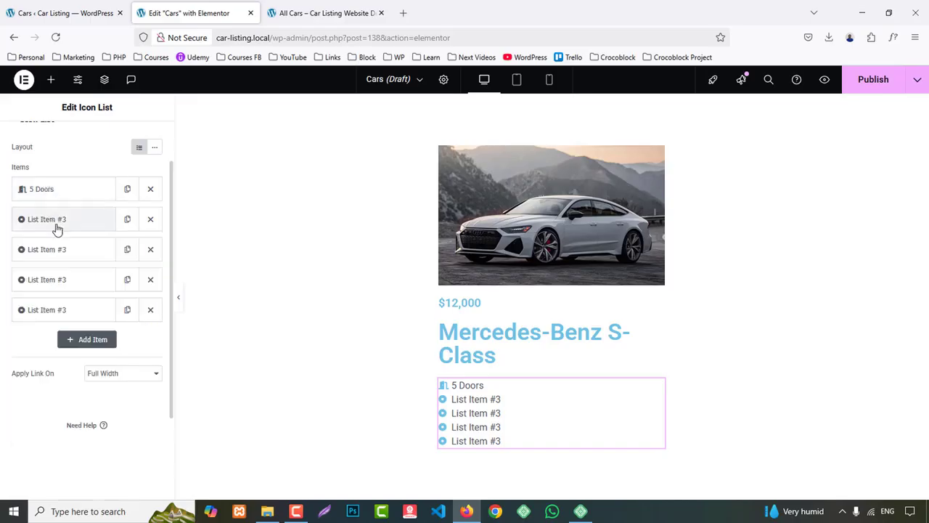
- Link the second icon list item's text to the dynamic ACF Field with Passengers as the key
{"action": "left_click", "coordinate": [57, 229]}
{"action": "left_click", "coordinate": [145, 262]}
{"action": "scroll", "coordinate": [73, 363], "scroll_direction": "down", "scroll_amount": 5}
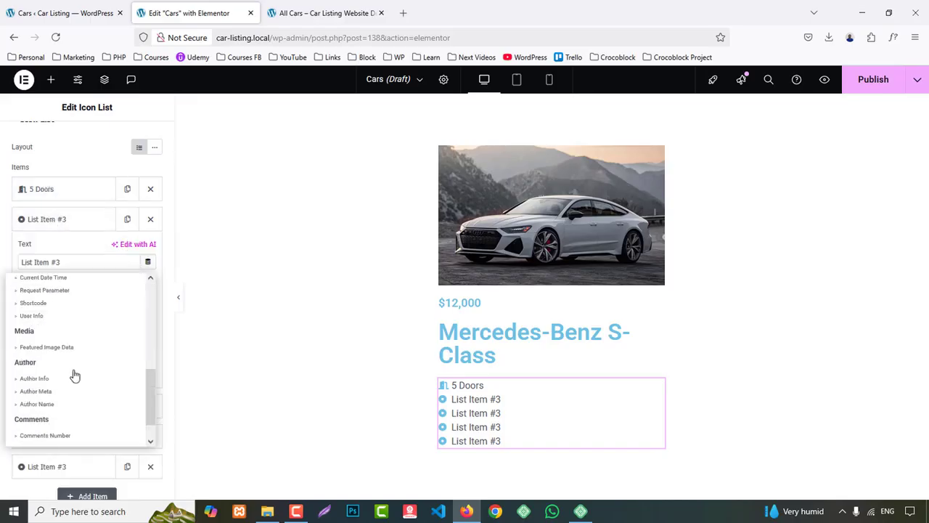
{"action": "scroll", "coordinate": [73, 375], "scroll_direction": "down", "scroll_amount": 1}
{"action": "left_click", "coordinate": [40, 433]}
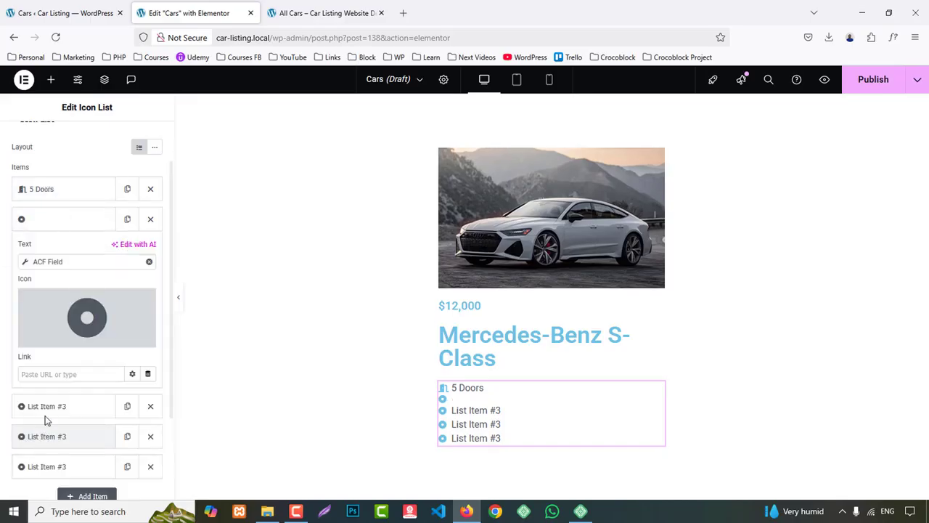
{"action": "left_click", "coordinate": [42, 263]}
{"action": "left_click", "coordinate": [95, 313]}
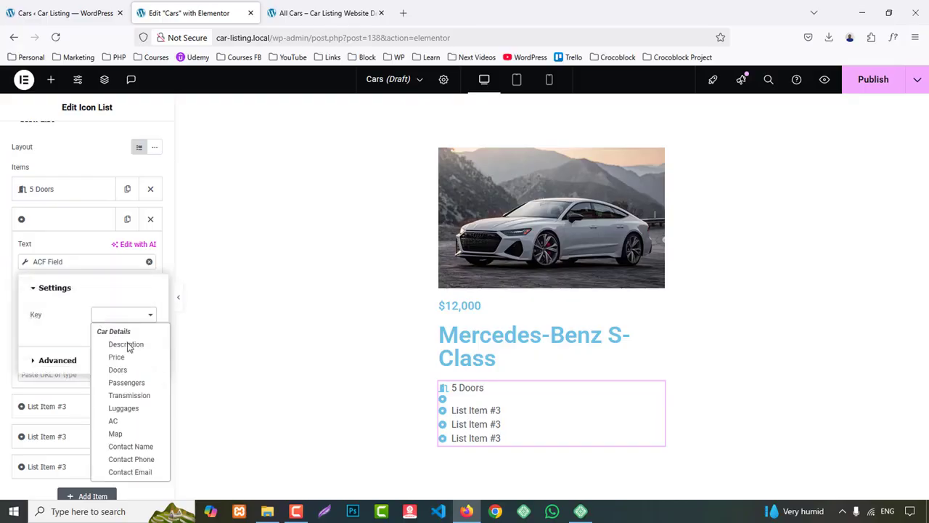
{"action": "left_click", "coordinate": [126, 382]}
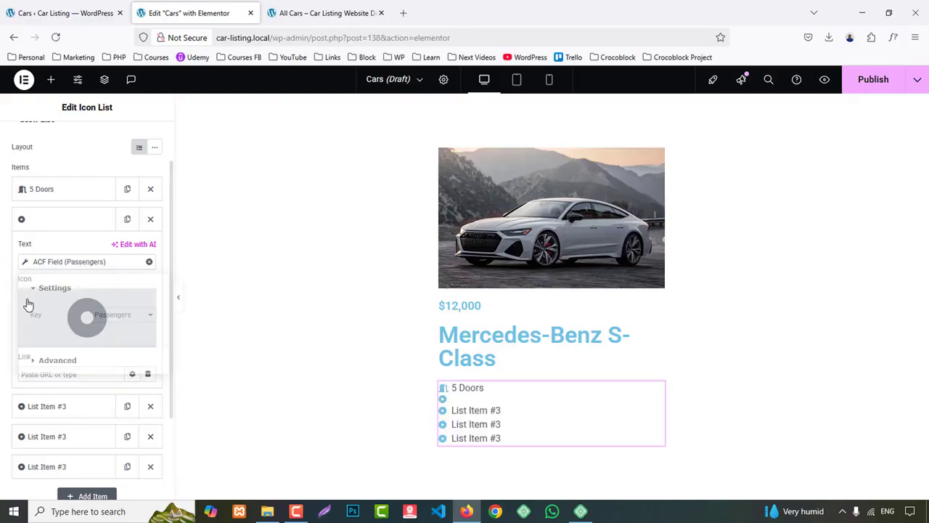
- Set the Passengers field's After text to "Passengers" and compare the list details with the demo All Cars page
{"action": "left_click", "coordinate": [63, 262]}
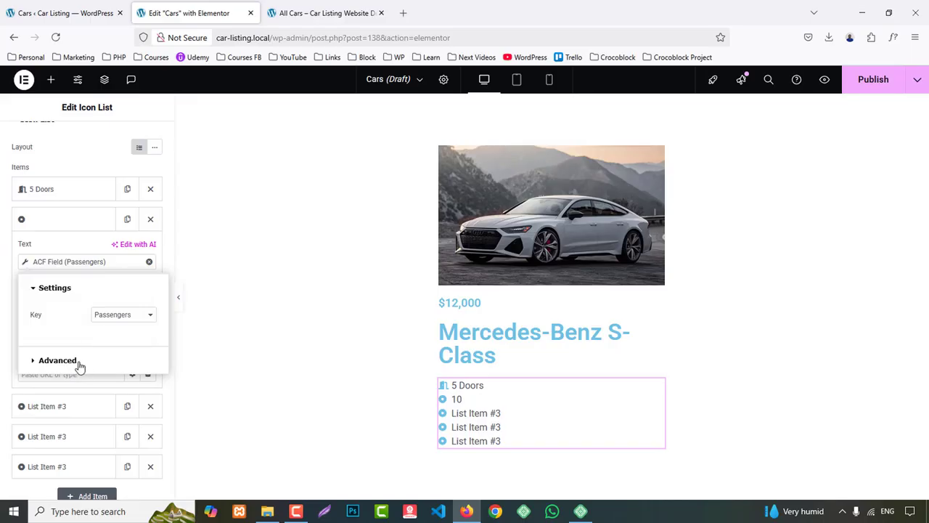
{"action": "left_click", "coordinate": [80, 361]}
{"action": "left_click", "coordinate": [113, 367]}
{"action": "type", "text": "Pa"}
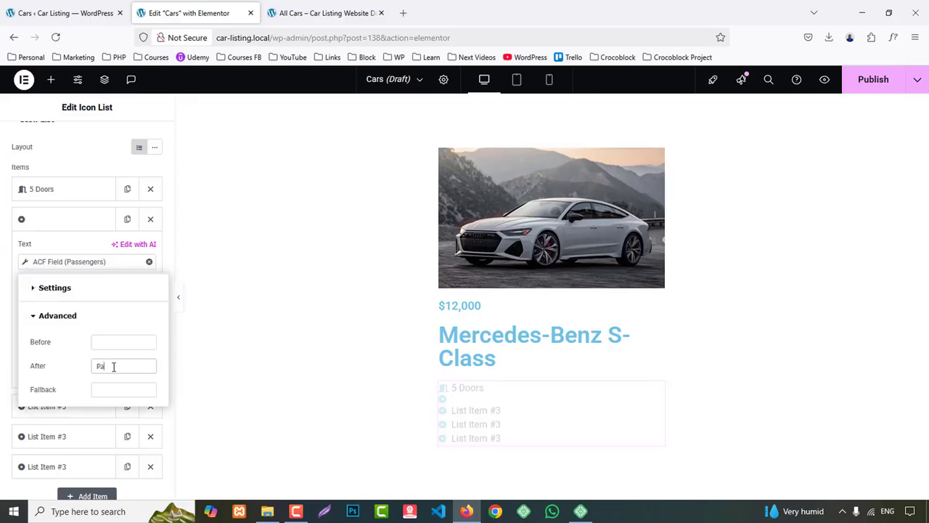
{"action": "type", "text": "ssengers"}
{"action": "left_click", "coordinate": [361, 18]}
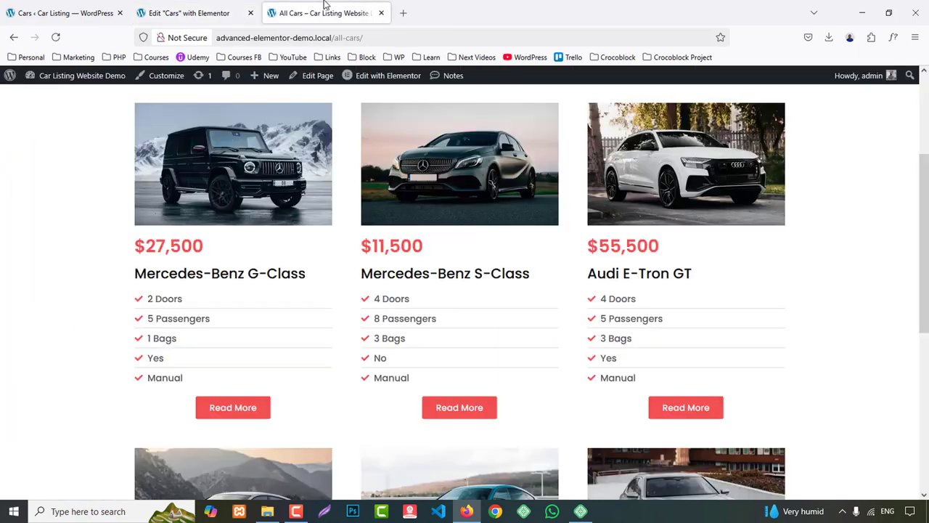
{"action": "left_click", "coordinate": [182, 9]}
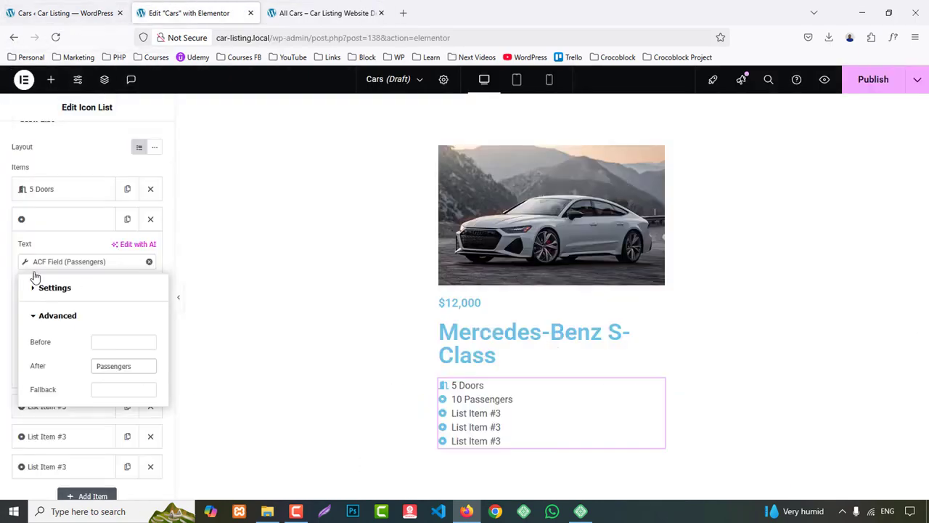
- Replace the Passengers list item's icon with the Users icon from the icon library, searching for "users"
{"action": "left_click", "coordinate": [36, 248]}
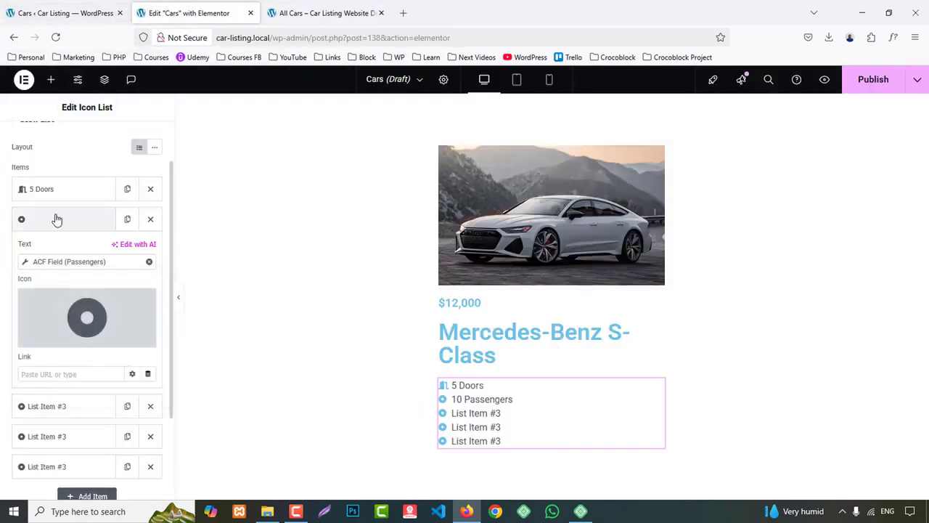
{"action": "left_click", "coordinate": [88, 321]}
{"action": "type", "text": "users"}
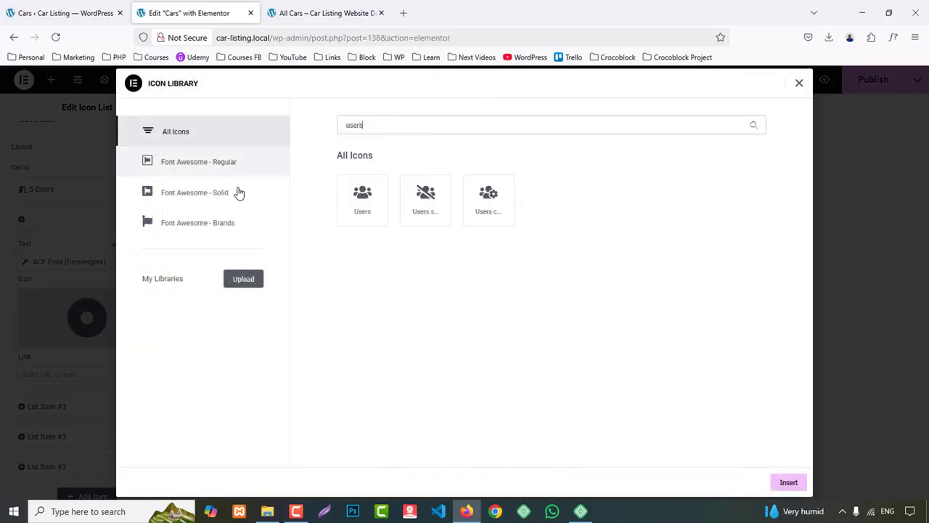
{"action": "left_click", "coordinate": [356, 182]}
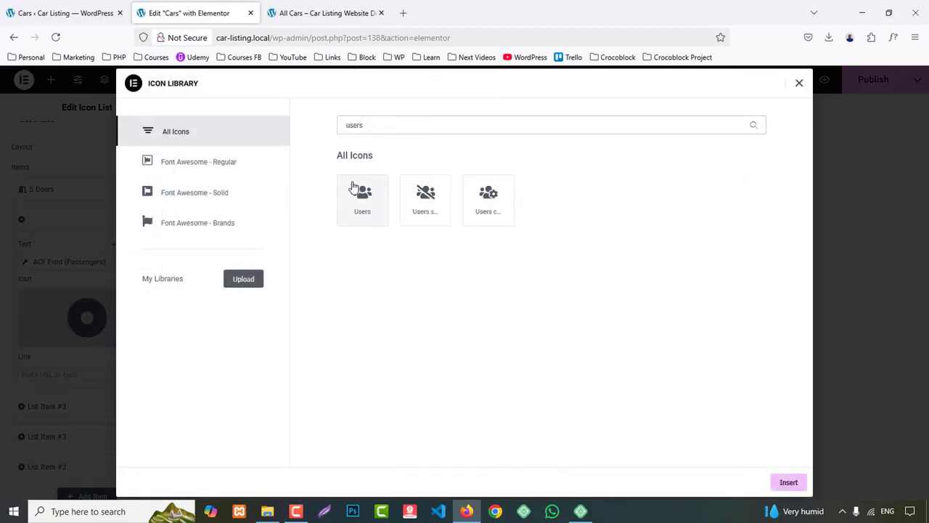
{"action": "left_click", "coordinate": [789, 482]}
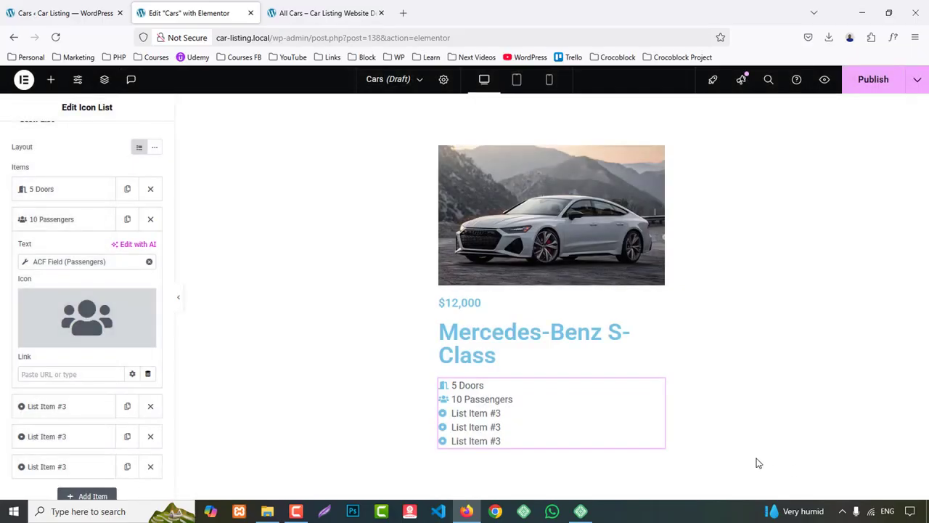
{"action": "left_click", "coordinate": [47, 220]}
- Link the third icon list item's text to the dynamic ACF Field with Transmission as the key
{"action": "left_click", "coordinate": [47, 249]}
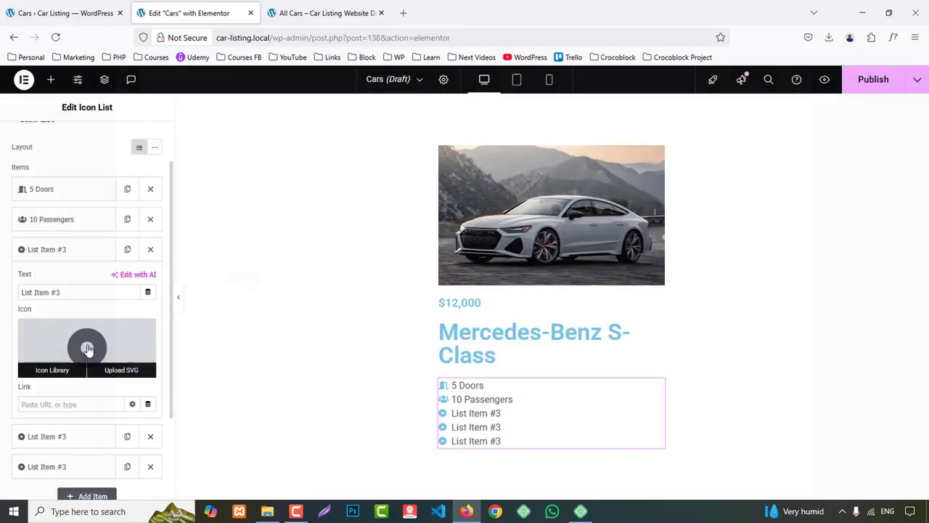
{"action": "left_click", "coordinate": [47, 370]}
{"action": "left_click", "coordinate": [799, 85]}
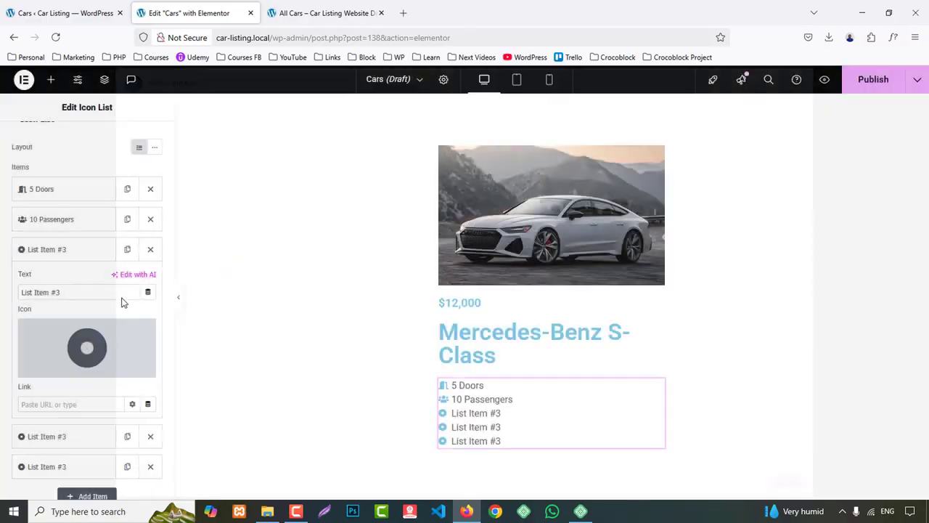
{"action": "left_click", "coordinate": [146, 292]}
{"action": "scroll", "coordinate": [76, 389], "scroll_direction": "down", "scroll_amount": 5}
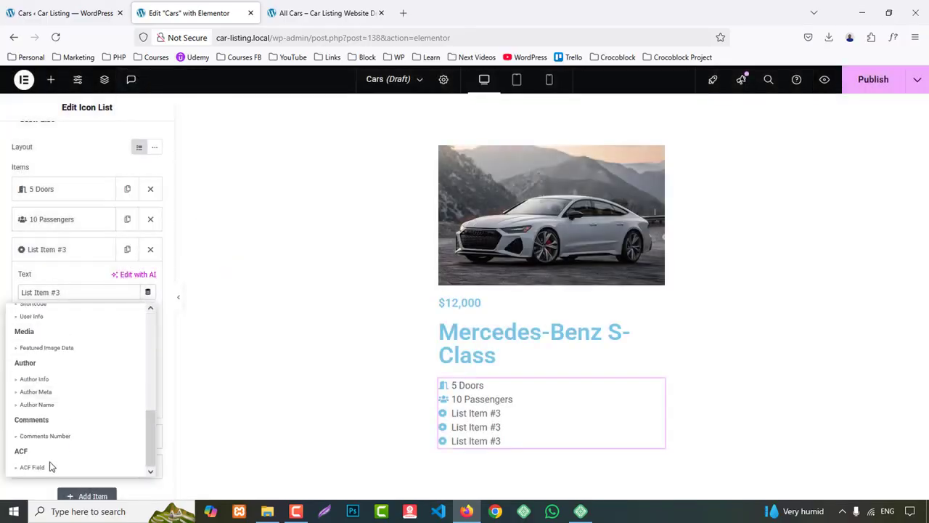
{"action": "left_click", "coordinate": [58, 467]}
{"action": "left_click", "coordinate": [57, 294]}
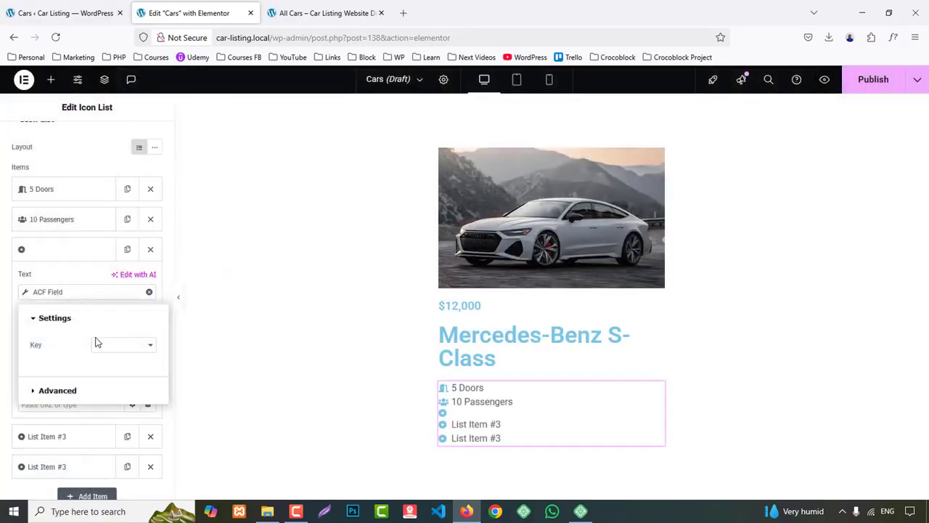
{"action": "left_click", "coordinate": [122, 345]}
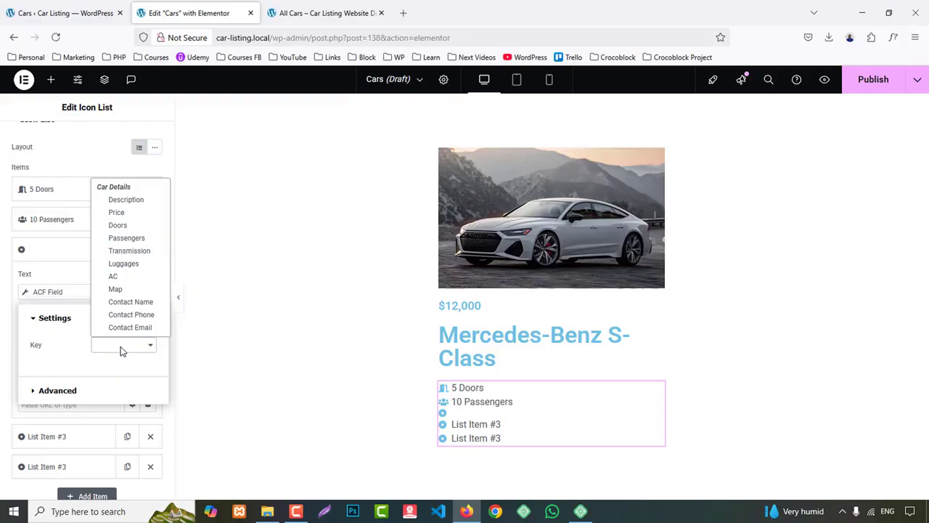
{"action": "left_click", "coordinate": [129, 250]}
- Set the Transmission field's After text to "Transmission"
{"action": "left_click", "coordinate": [68, 389]}
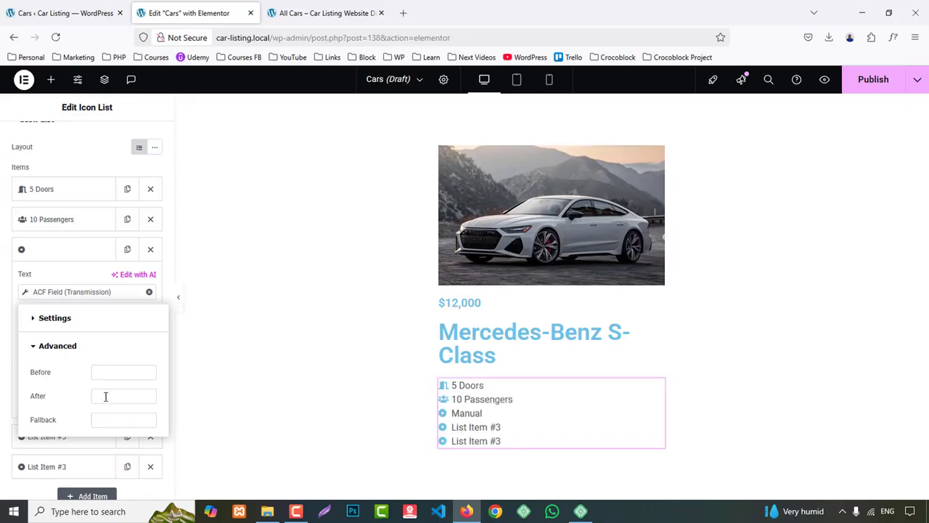
{"action": "left_click", "coordinate": [105, 396]}
{"action": "type", "text": "Transmission"}
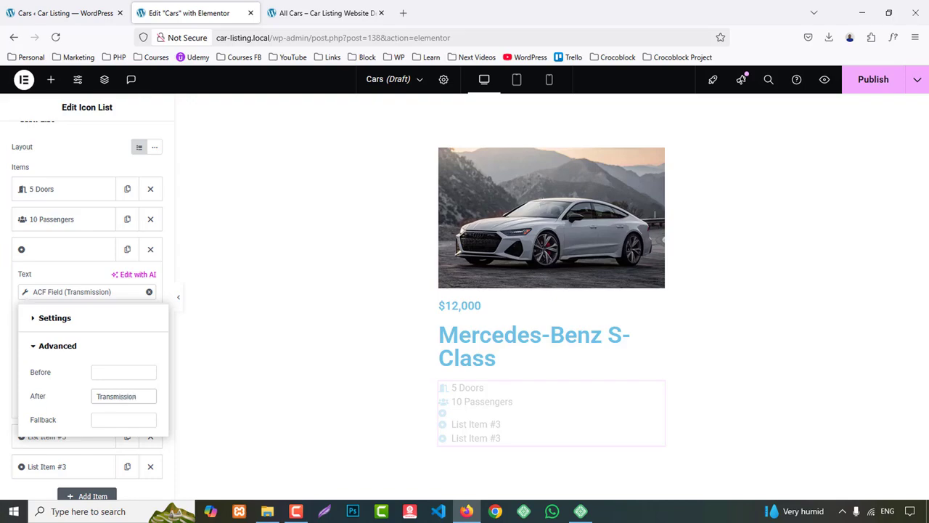
{"action": "left_click", "coordinate": [2, 280]}
{"action": "left_click", "coordinate": [40, 252]}
{"action": "left_click", "coordinate": [71, 253]}
- Replace the Transmission list item's icon with the Tractor icon from the icon library, narrowing the search to "tra"
{"action": "left_click", "coordinate": [87, 347]}
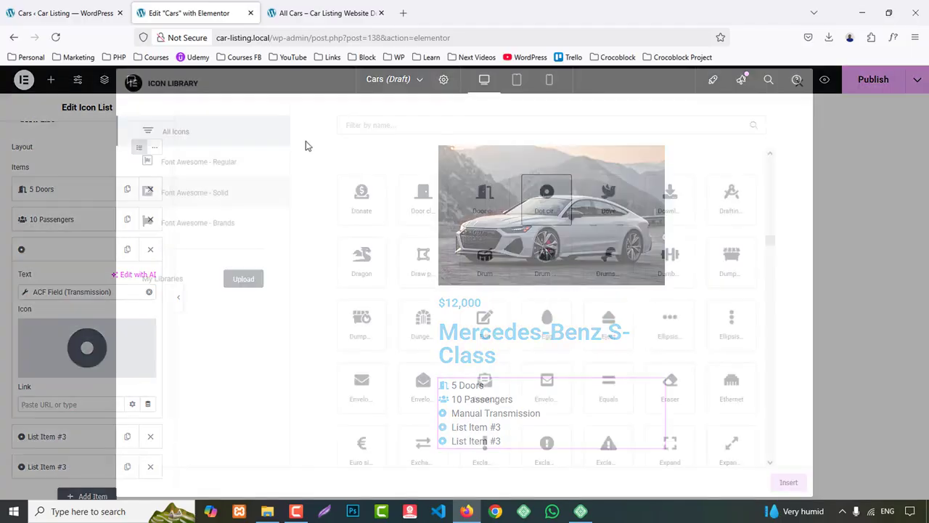
{"action": "left_click", "coordinate": [372, 130]}
{"action": "type", "text": "tra"}
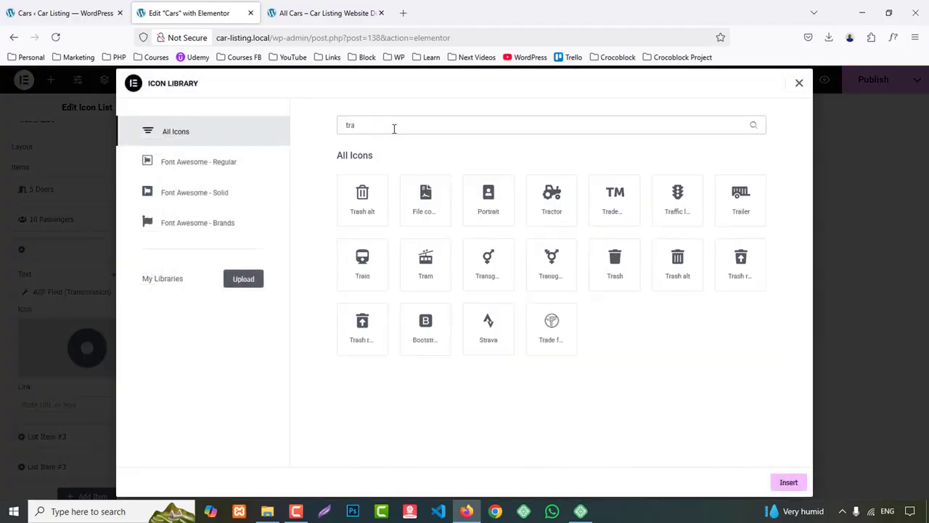
{"action": "type", "text": "ns"}
{"action": "left_click", "coordinate": [303, 10]}
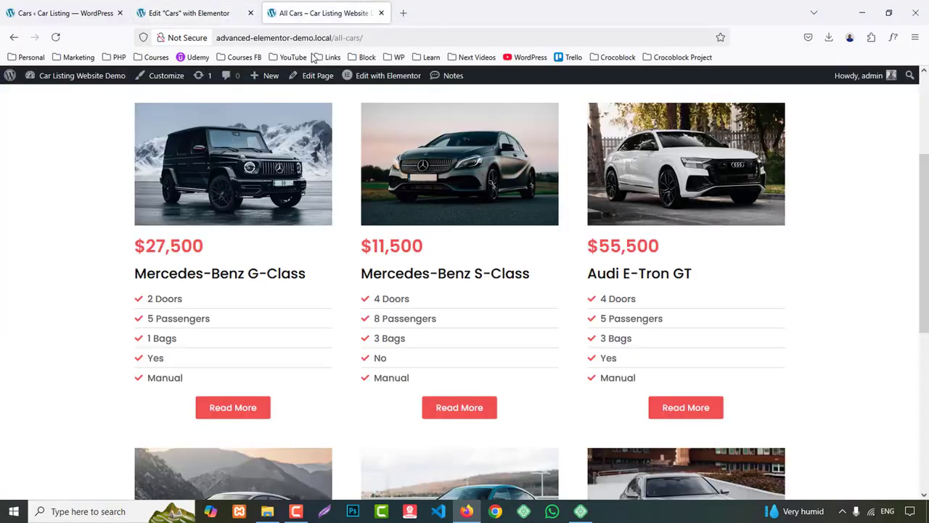
{"action": "left_click", "coordinate": [43, 11]}
{"action": "left_click", "coordinate": [247, 8]}
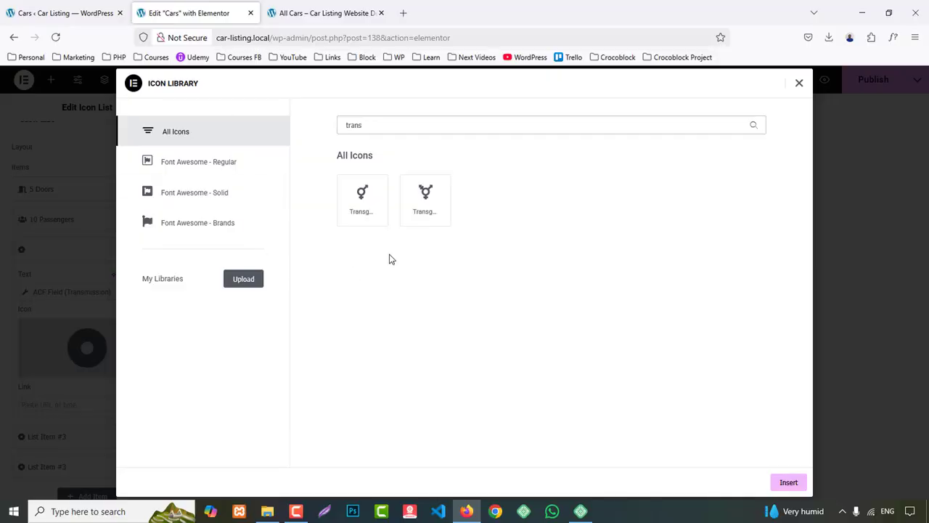
{"action": "key", "text": "BackSpace"}
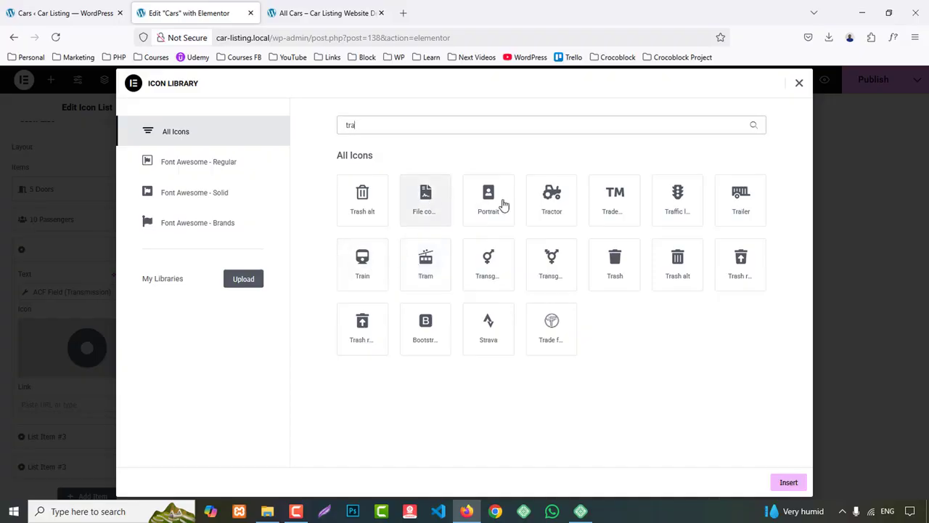
{"action": "left_click", "coordinate": [548, 201]}
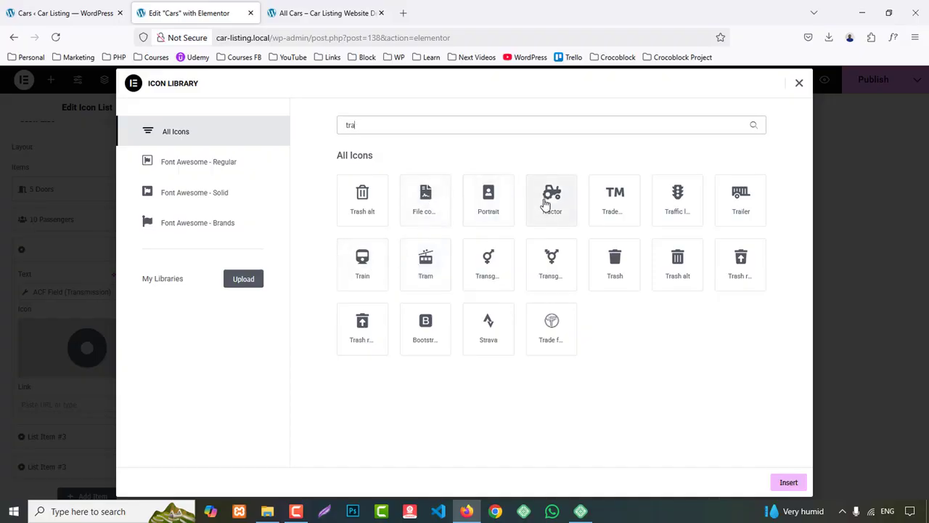
{"action": "left_click", "coordinate": [789, 483]}
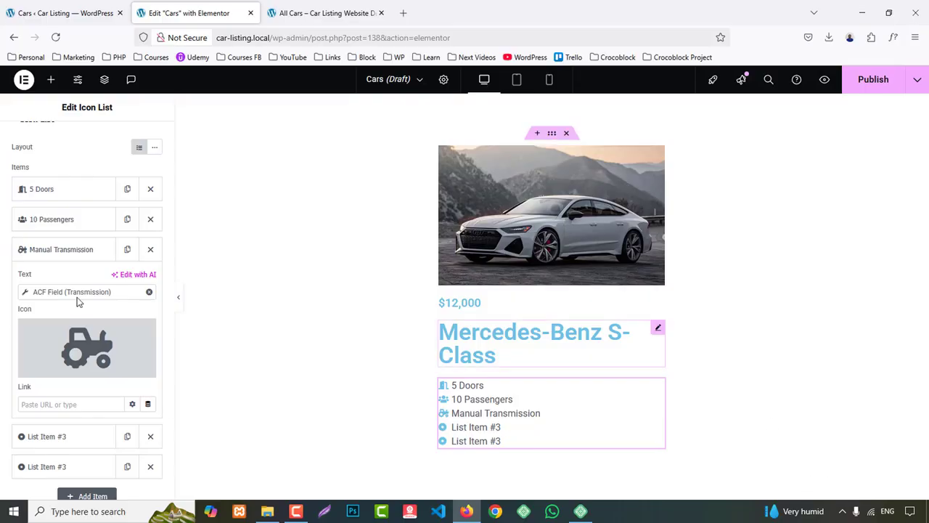
{"action": "left_click", "coordinate": [77, 254]}
- Link the fourth icon list item's text to the dynamic ACF Field with Luggages as the key
{"action": "left_click", "coordinate": [59, 282]}
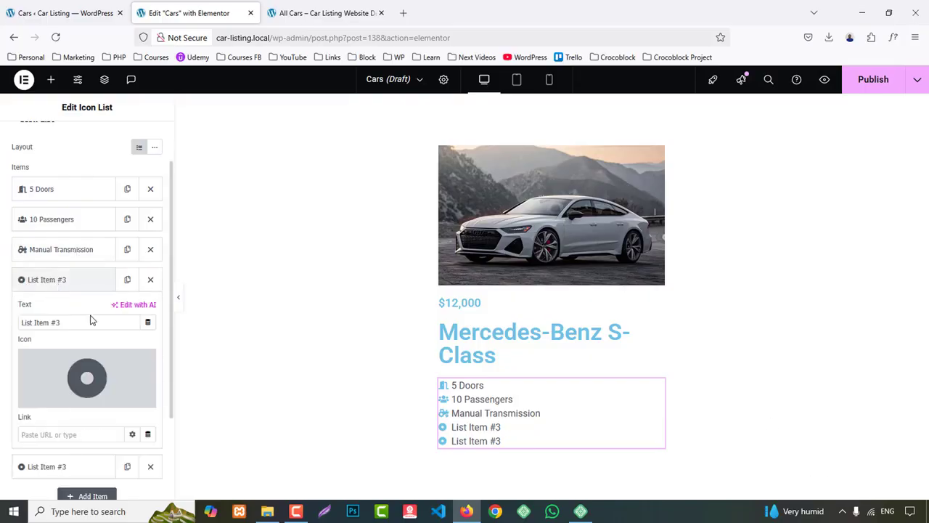
{"action": "left_click", "coordinate": [148, 321]}
{"action": "scroll", "coordinate": [89, 297], "scroll_direction": "down", "scroll_amount": 5}
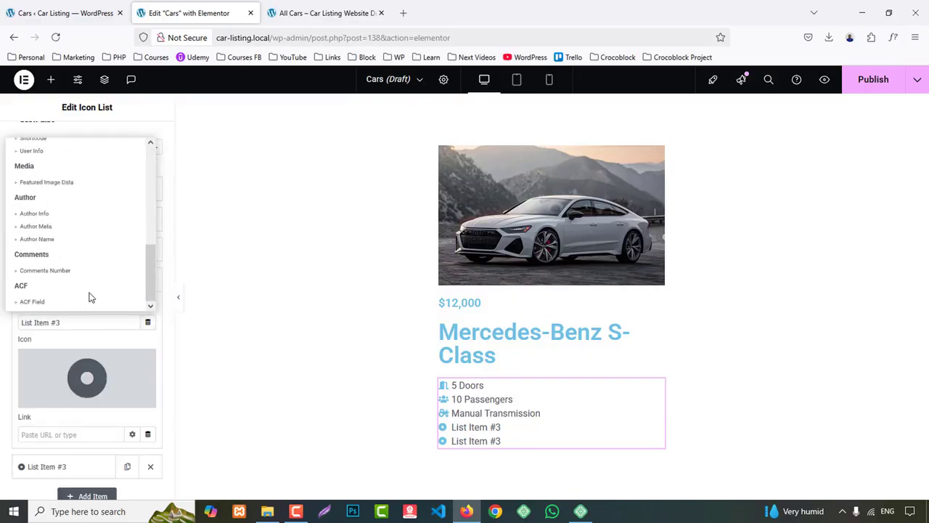
{"action": "left_click", "coordinate": [51, 303]}
{"action": "left_click", "coordinate": [52, 322]}
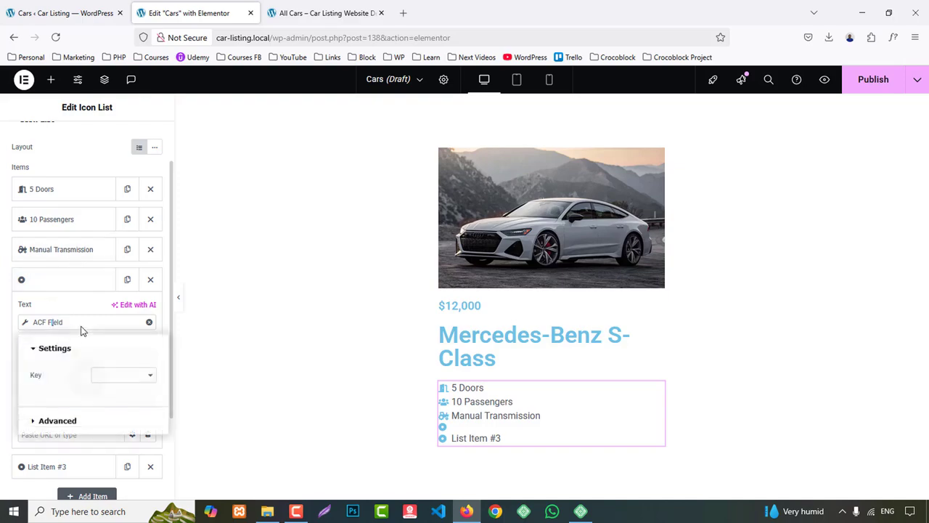
{"action": "left_click", "coordinate": [118, 376]}
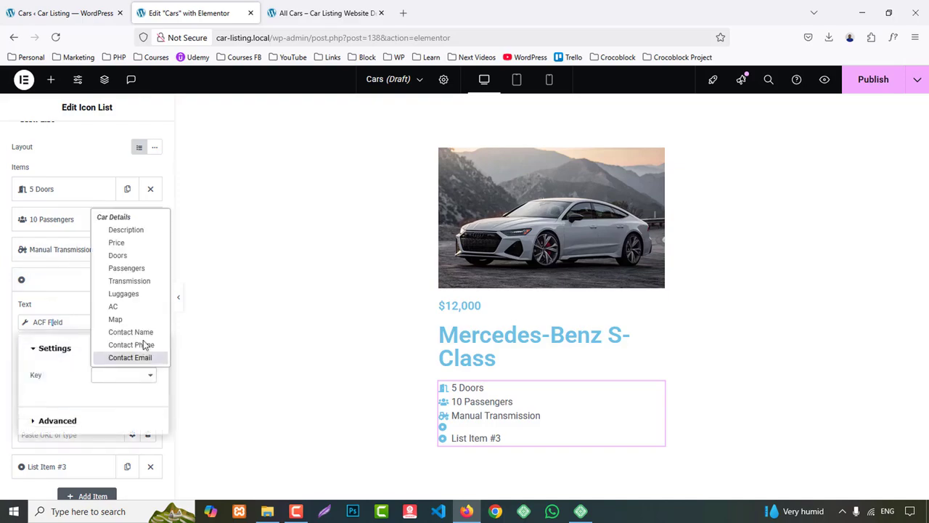
{"action": "left_click", "coordinate": [125, 294]}
{"action": "left_click", "coordinate": [4, 359]}
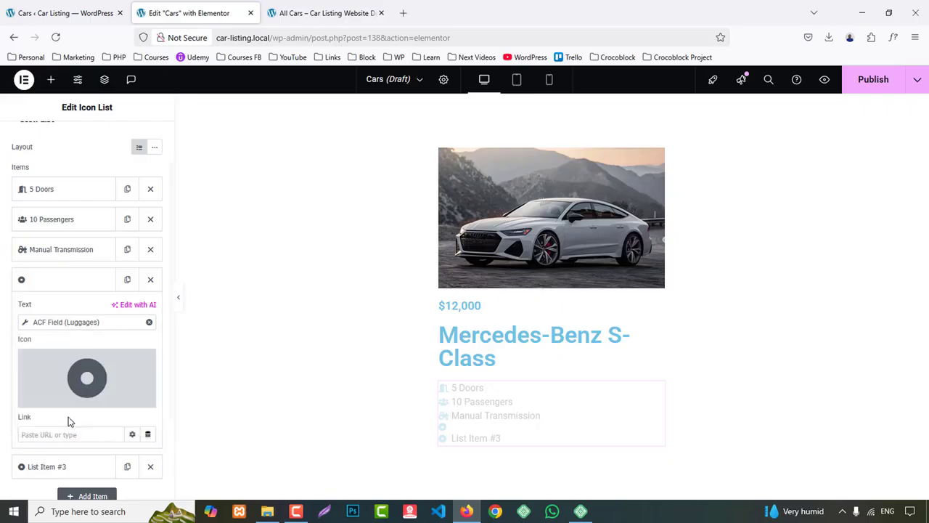
- Set the Luggages field's After text to "Bags"
{"action": "left_click", "coordinate": [72, 326]}
{"action": "left_click", "coordinate": [58, 421]}
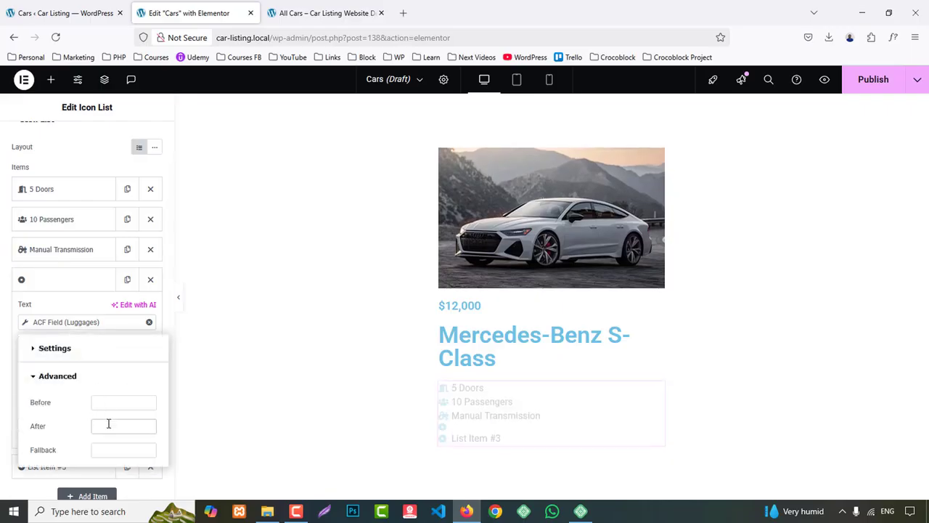
{"action": "left_click", "coordinate": [39, 280]}
{"action": "left_click", "coordinate": [69, 284]}
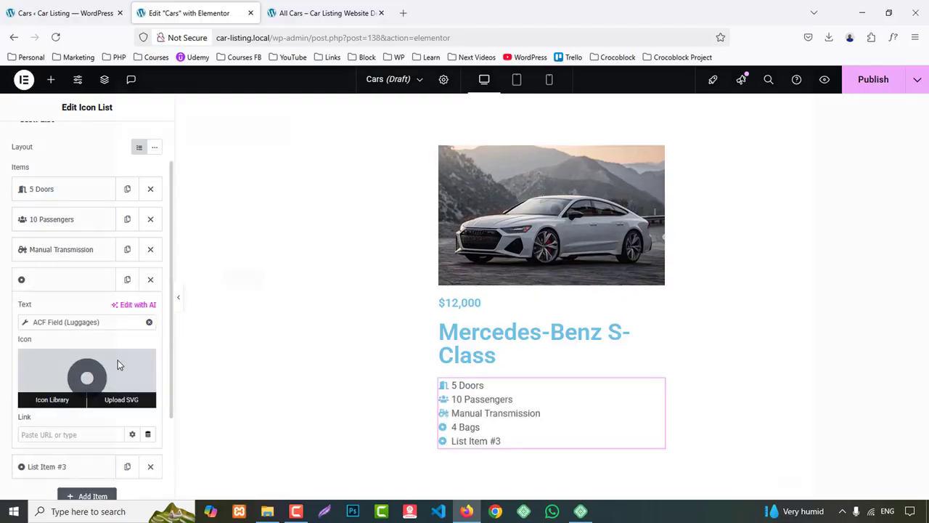
- Replace the Luggages list item's icon with the luggage icon from the icon library, searching for "lugg"
{"action": "left_click", "coordinate": [47, 398]}
{"action": "type", "text": "lugg"}
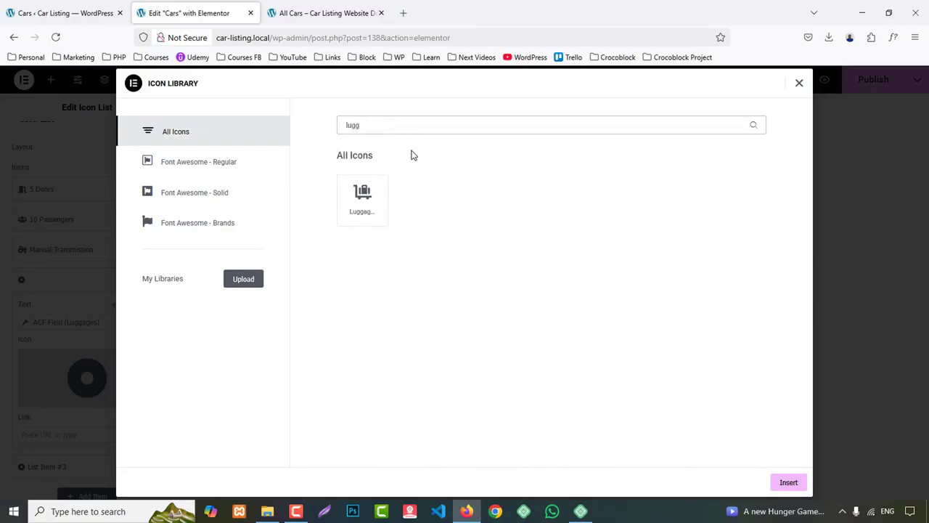
{"action": "left_click", "coordinate": [362, 200]}
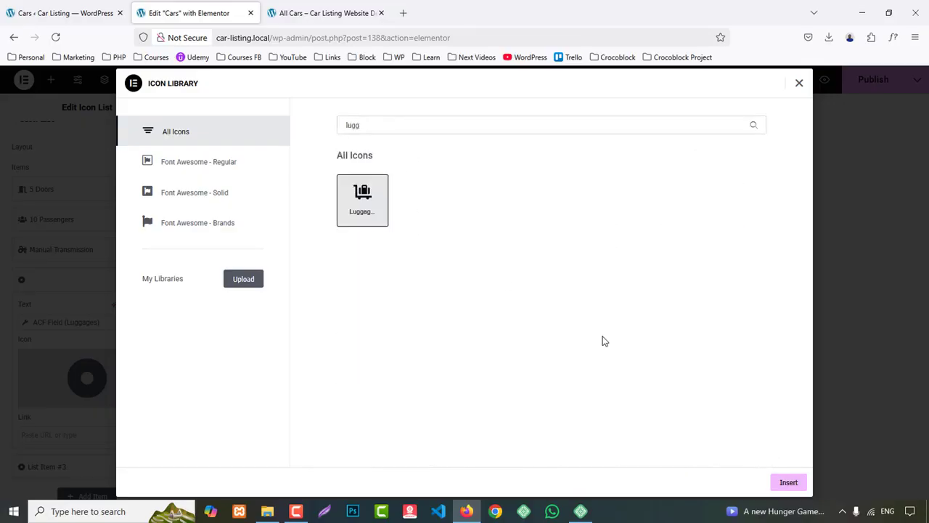
{"action": "left_click", "coordinate": [789, 483]}
{"action": "left_click", "coordinate": [56, 282]}
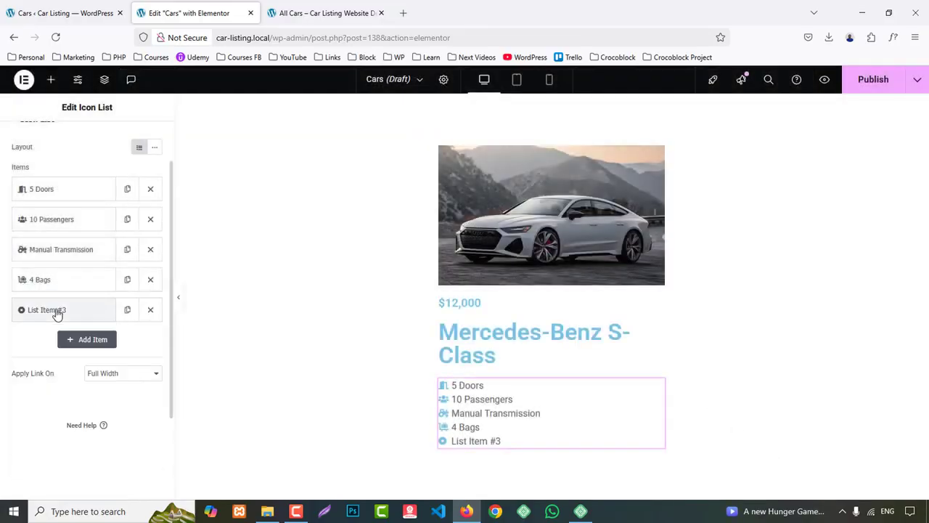
- Link the fifth icon list item's text to the dynamic ACF Field with AC as the key
{"action": "left_click", "coordinate": [57, 312]}
{"action": "left_click", "coordinate": [148, 353]}
{"action": "scroll", "coordinate": [43, 319], "scroll_direction": "down", "scroll_amount": 5}
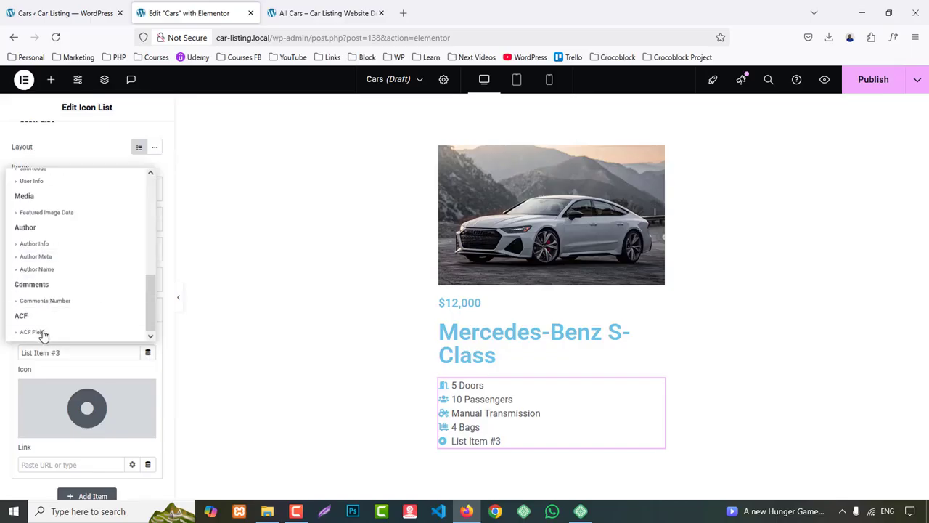
{"action": "left_click", "coordinate": [33, 332]}
{"action": "left_click", "coordinate": [67, 353]}
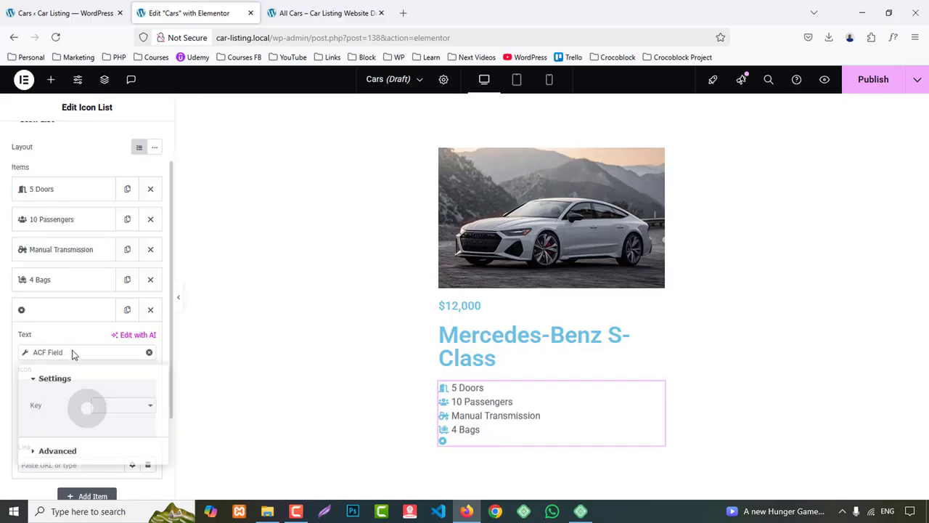
{"action": "left_click", "coordinate": [115, 406]}
{"action": "left_click", "coordinate": [114, 337]}
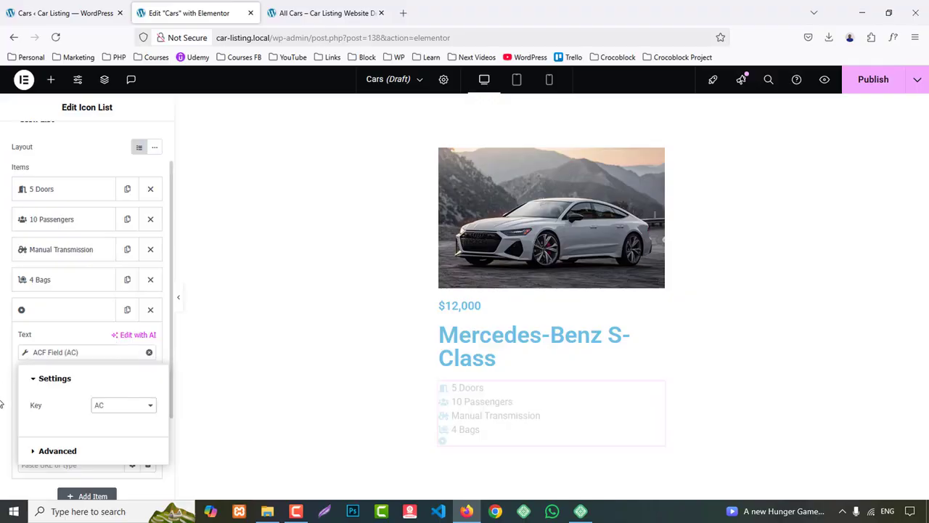
- Try "Air Conditioner" as the AC field's After text, then replace it with "AC"
{"action": "left_click", "coordinate": [58, 451]}
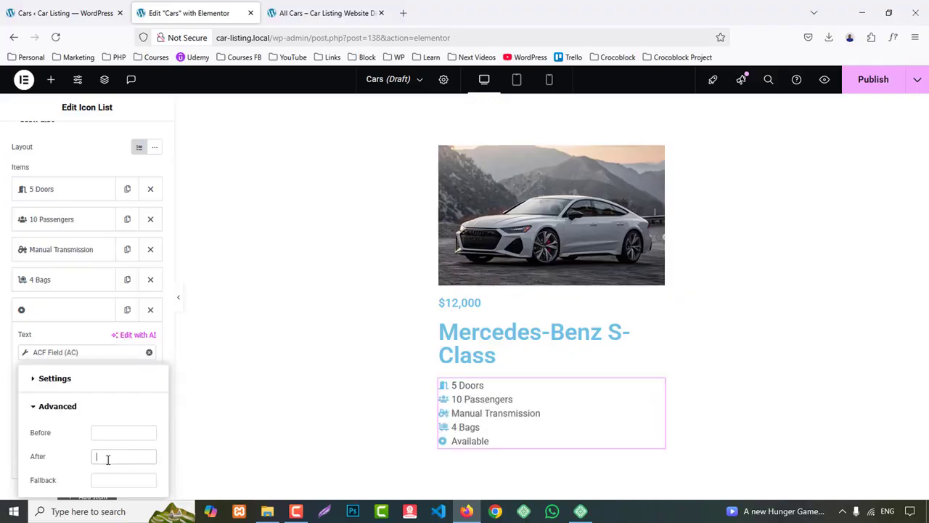
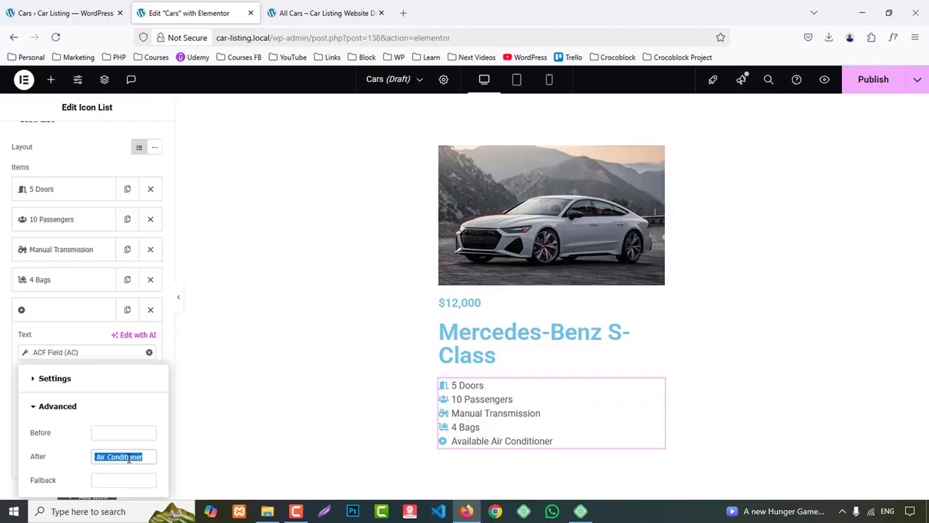
{"action": "type", "text": "AC"}
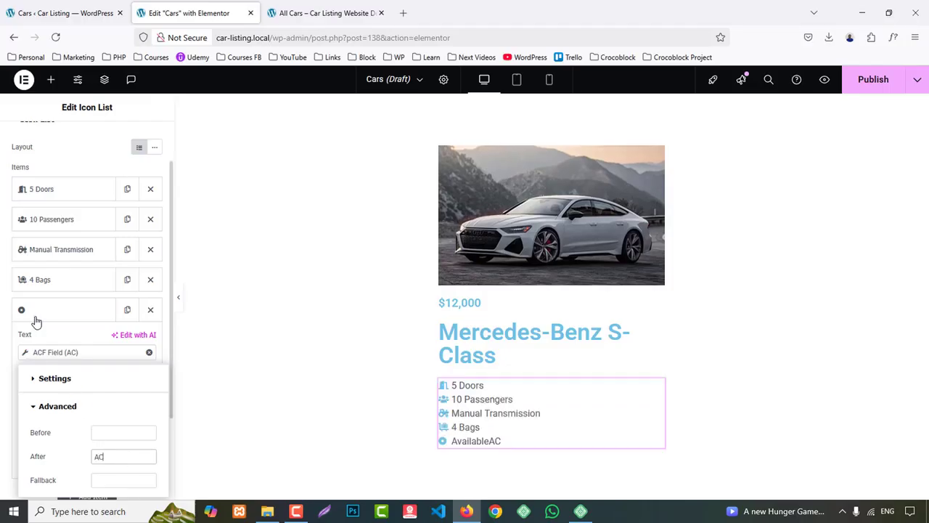
{"action": "left_click", "coordinate": [37, 314]}
- Replace the AC list item's icon with the air freshener icon from the icon library, searching for "air"
{"action": "left_click", "coordinate": [55, 314]}
{"action": "left_click", "coordinate": [54, 432]}
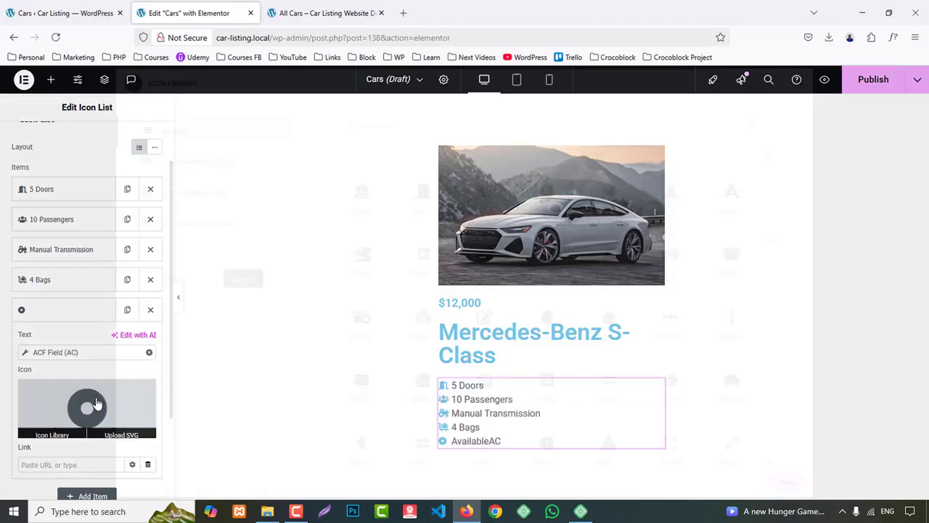
{"action": "left_click", "coordinate": [357, 126]}
{"action": "type", "text": "air"}
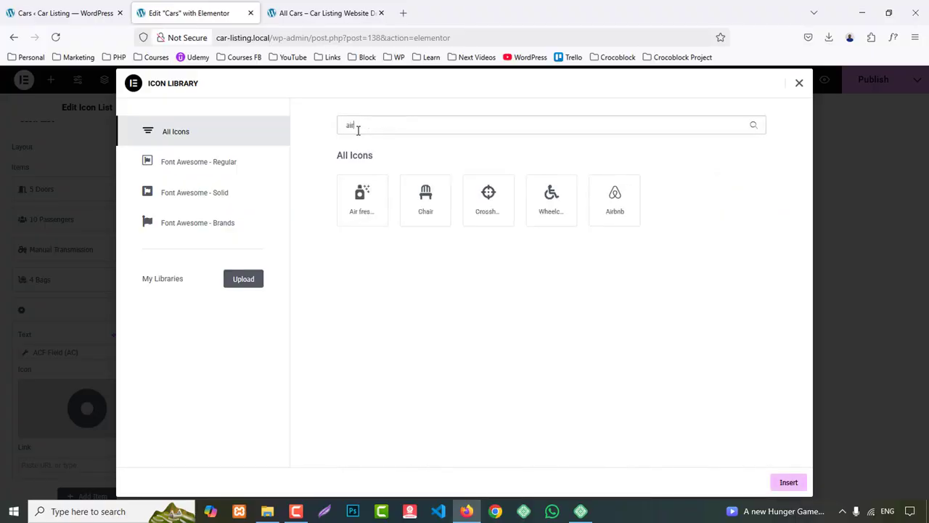
{"action": "left_click", "coordinate": [349, 195]}
{"action": "left_click", "coordinate": [789, 483]}
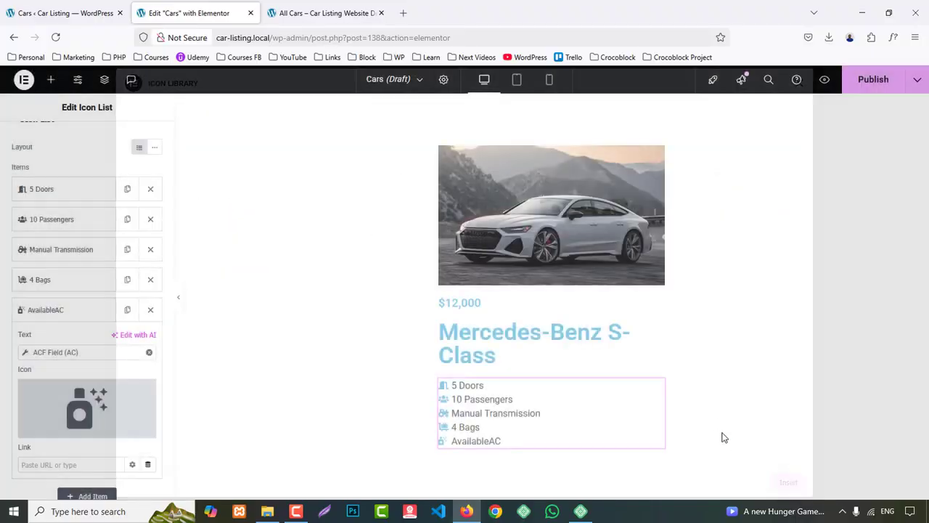
- Inspect a price heading on the demo All Cars page and copy its text colour #F15253
{"action": "left_click", "coordinate": [557, 231]}
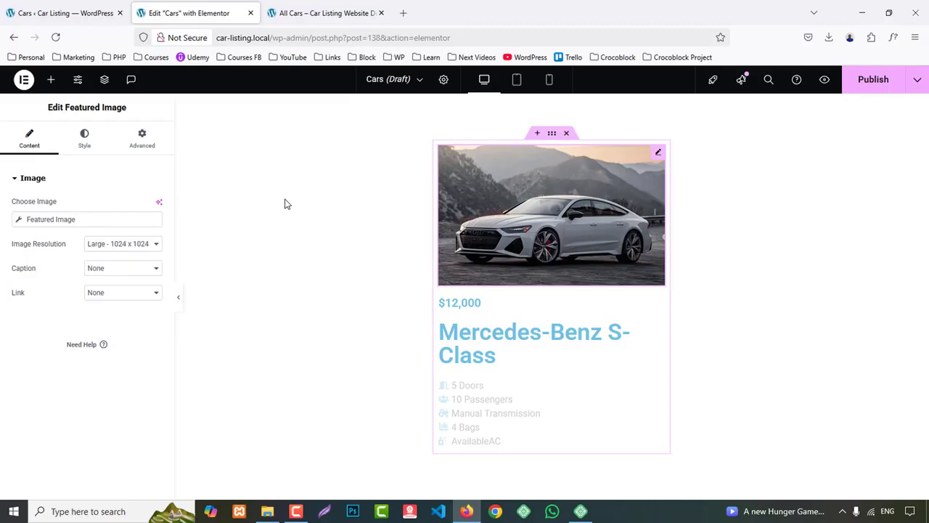
{"action": "left_click", "coordinate": [85, 138]}
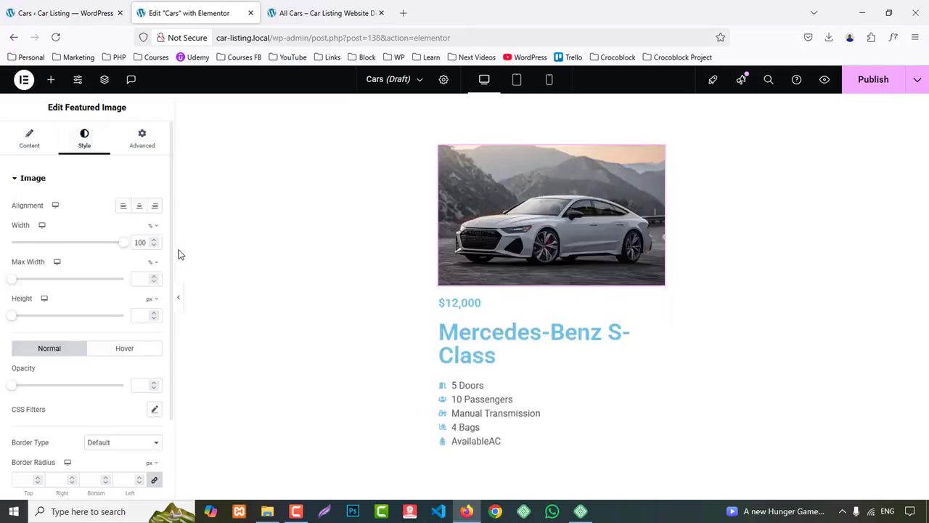
{"action": "left_click", "coordinate": [318, 11]}
{"action": "right_click", "coordinate": [639, 250]}
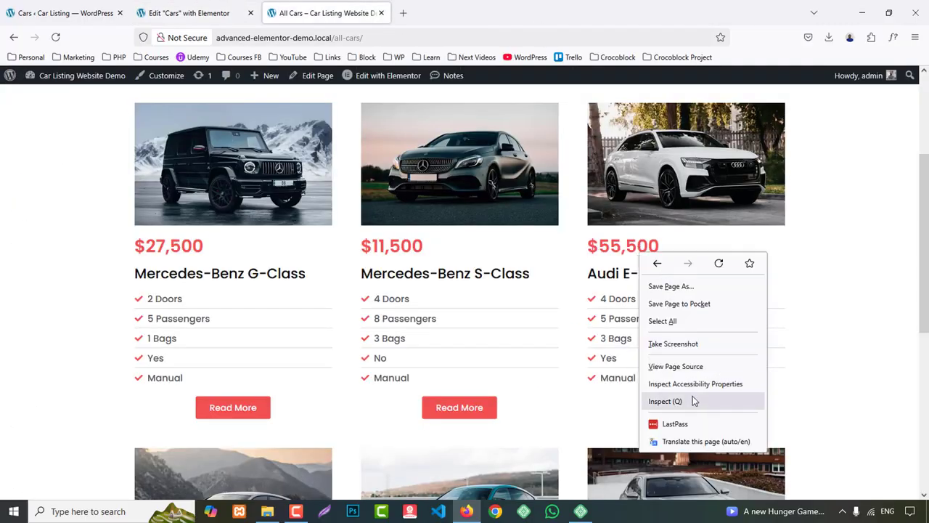
{"action": "left_click", "coordinate": [695, 399]}
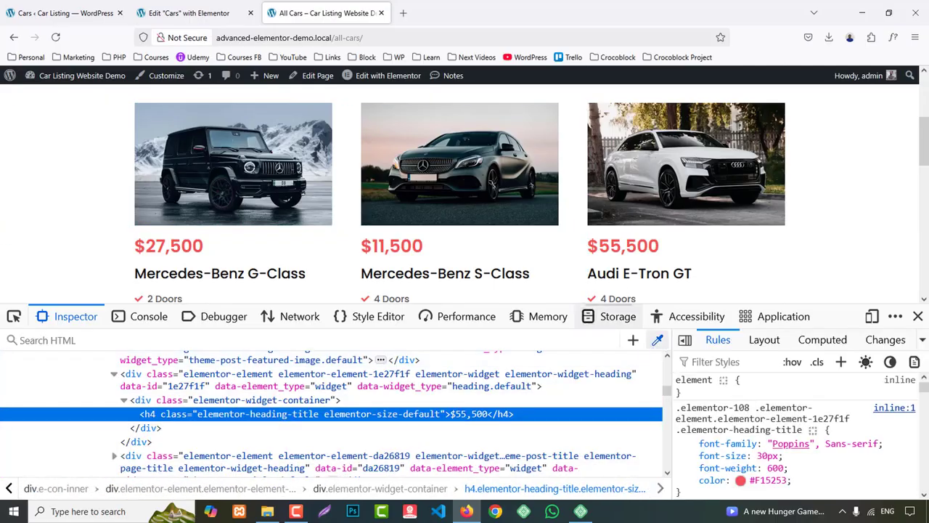
{"action": "left_click", "coordinate": [613, 249]}
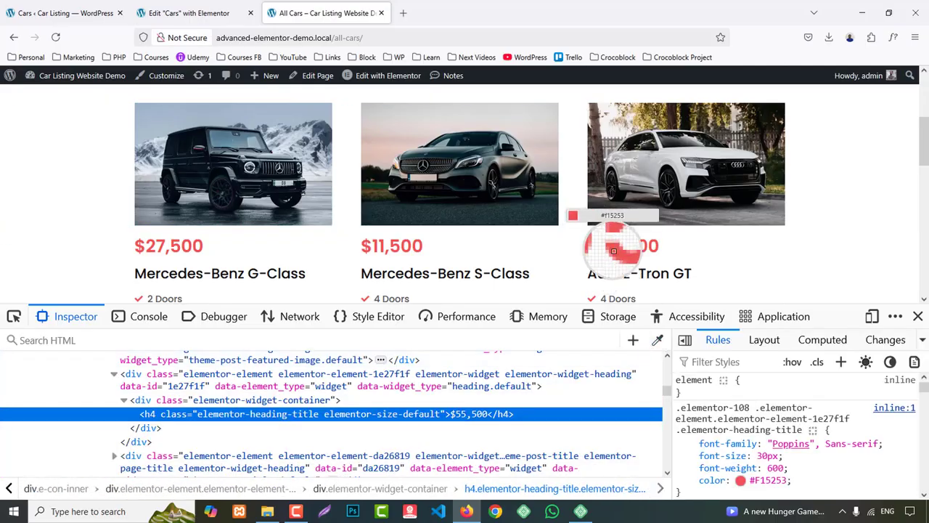
{"action": "left_click", "coordinate": [659, 339]}
{"action": "left_click", "coordinate": [755, 481]}
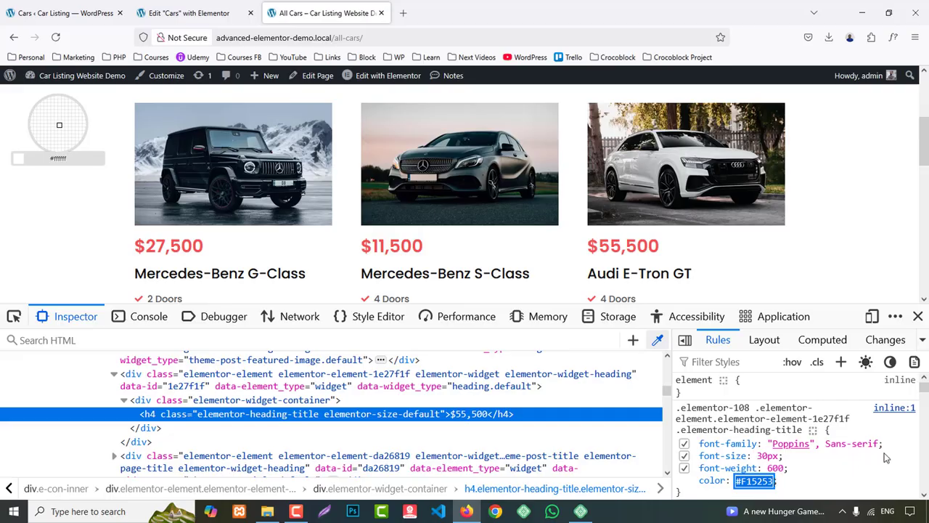
{"action": "left_click", "coordinate": [919, 315]}
{"action": "left_click", "coordinate": [189, 12]}
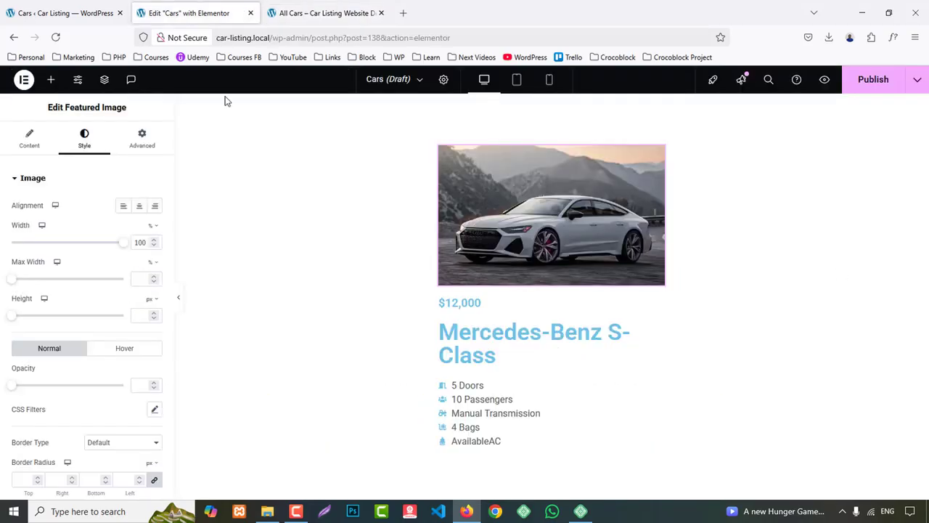
- Set the price heading's font family to Poppins and its weight to 700 (Bold)
{"action": "left_click", "coordinate": [472, 302]}
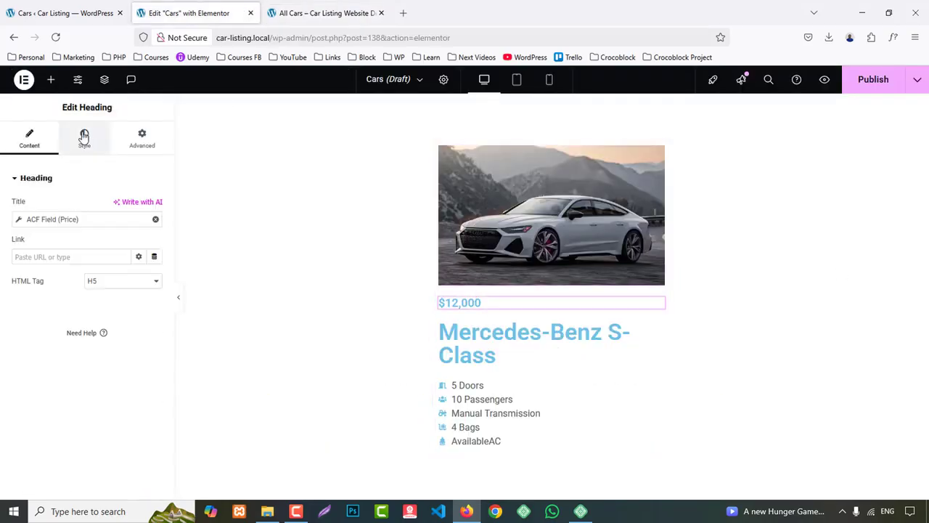
{"action": "left_click", "coordinate": [85, 136]}
{"action": "left_click", "coordinate": [154, 238]}
{"action": "left_click", "coordinate": [120, 293]}
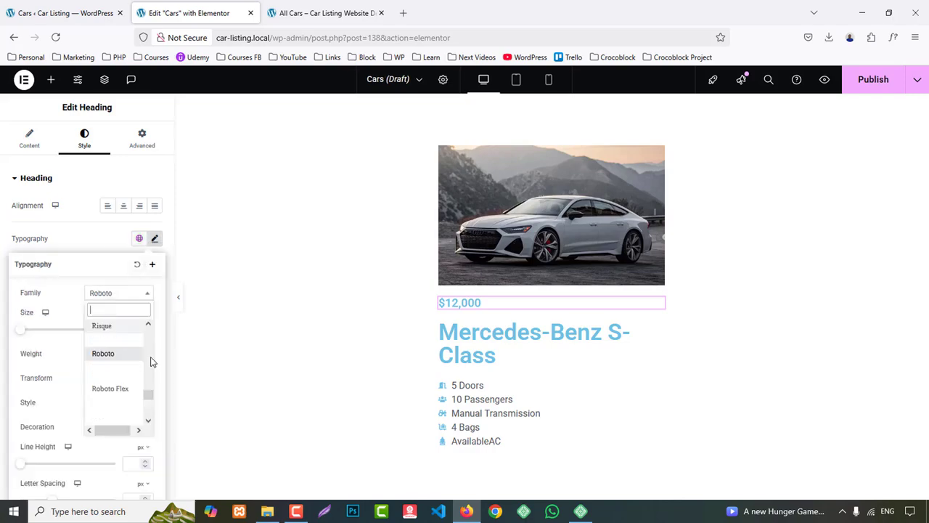
{"action": "type", "text": "popp"}
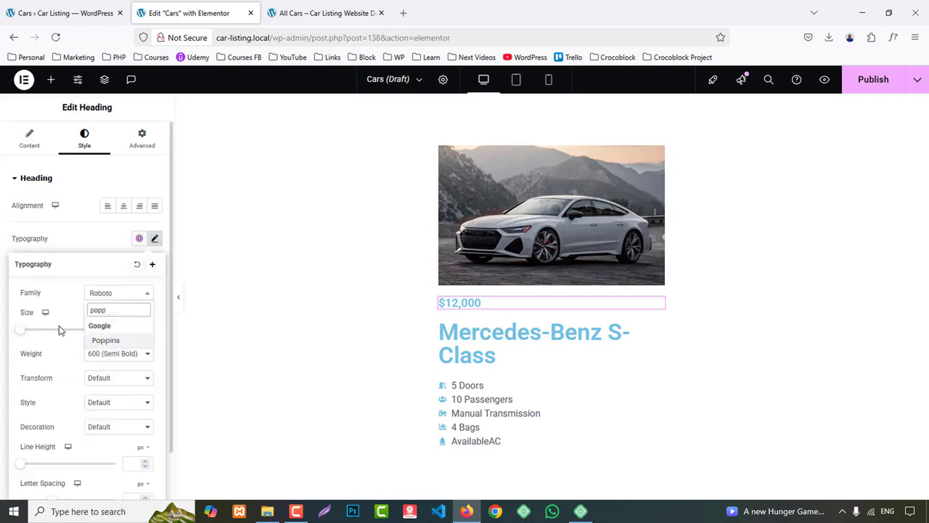
{"action": "left_click", "coordinate": [105, 340]}
{"action": "left_click", "coordinate": [119, 354]}
{"action": "left_click", "coordinate": [111, 273]}
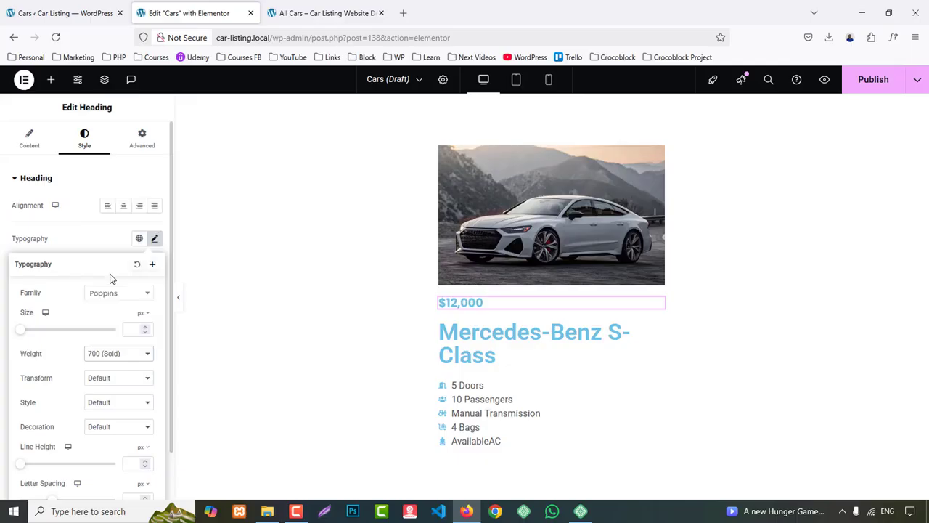
- Set the price heading's font size to 30 px
{"action": "left_click", "coordinate": [130, 332]}
{"action": "type", "text": "20"}
{"action": "key", "text": "Up"}
{"action": "key", "text": "Up"}
{"action": "key", "text": "Up"}
{"action": "key", "text": "Up"}
{"action": "key", "text": "Up"}
{"action": "key", "text": "Up"}
{"action": "key", "text": "Up"}
{"action": "key", "text": "Up"}
{"action": "key", "text": "Up"}
{"action": "key", "text": "Up"}
{"action": "key", "text": "Up"}
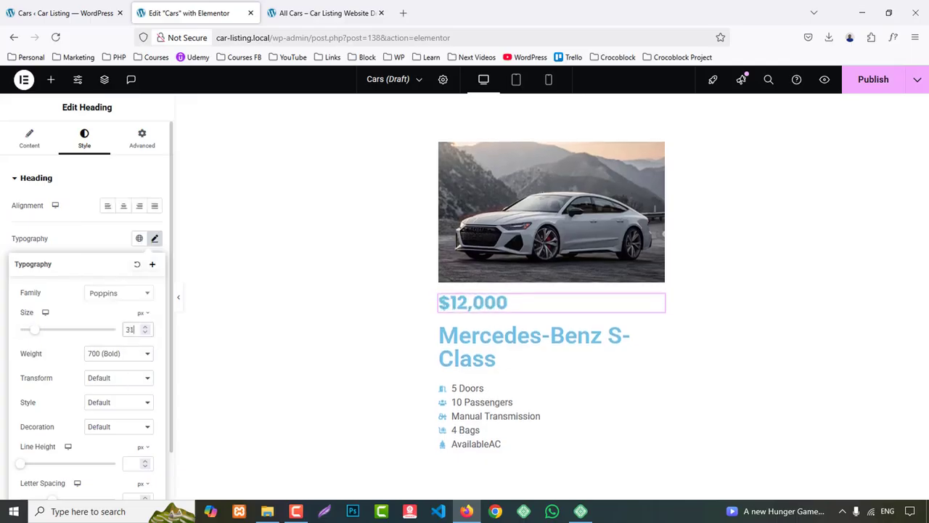
{"action": "key", "text": "Down"}
{"action": "left_click", "coordinate": [93, 238]}
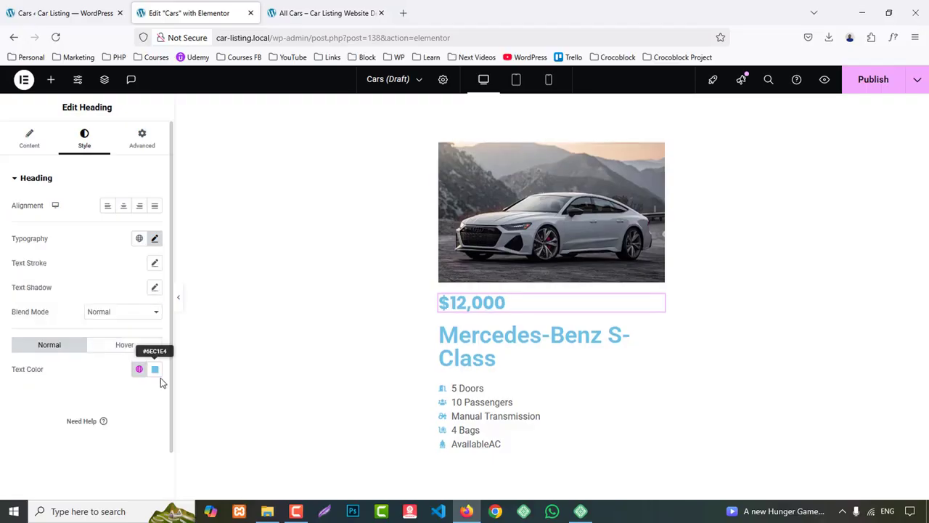
- Set the price heading's text colour to #F15253 and compare it with the demo All Cars page
{"action": "left_click", "coordinate": [159, 372]}
{"action": "type", "text": "#F15252"}
{"action": "left_click", "coordinate": [158, 372]}
{"action": "left_click", "coordinate": [354, 6]}
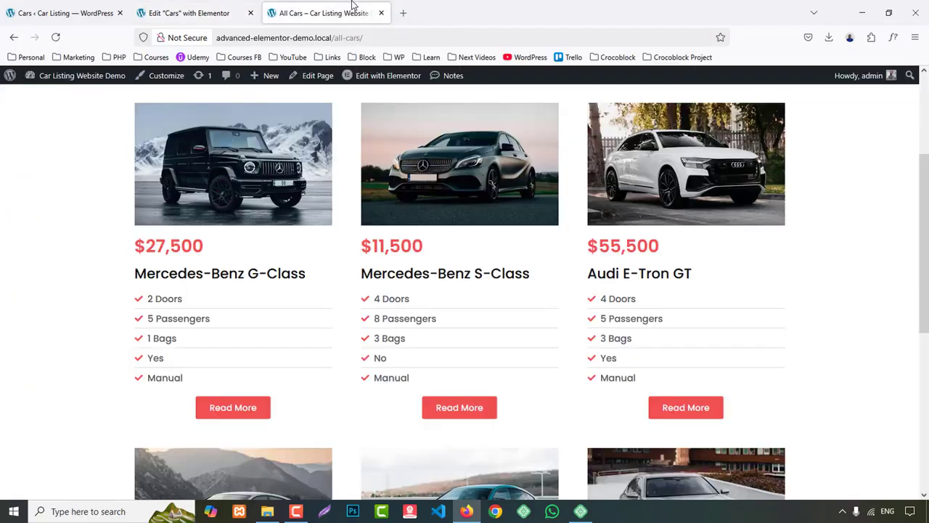
{"action": "left_click", "coordinate": [200, 6]}
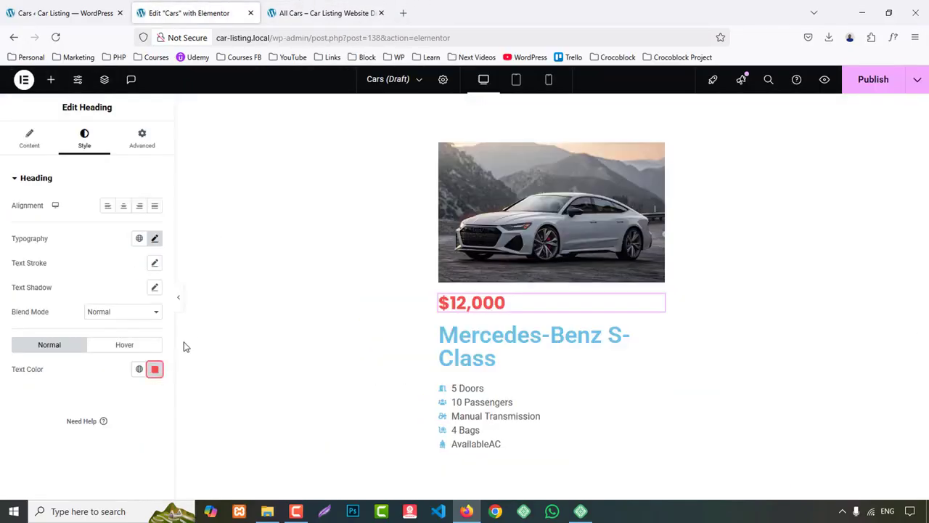
- Set the post title's font family to Poppins and its size to 24 px
{"action": "left_click", "coordinate": [538, 347]}
{"action": "left_click", "coordinate": [84, 138]}
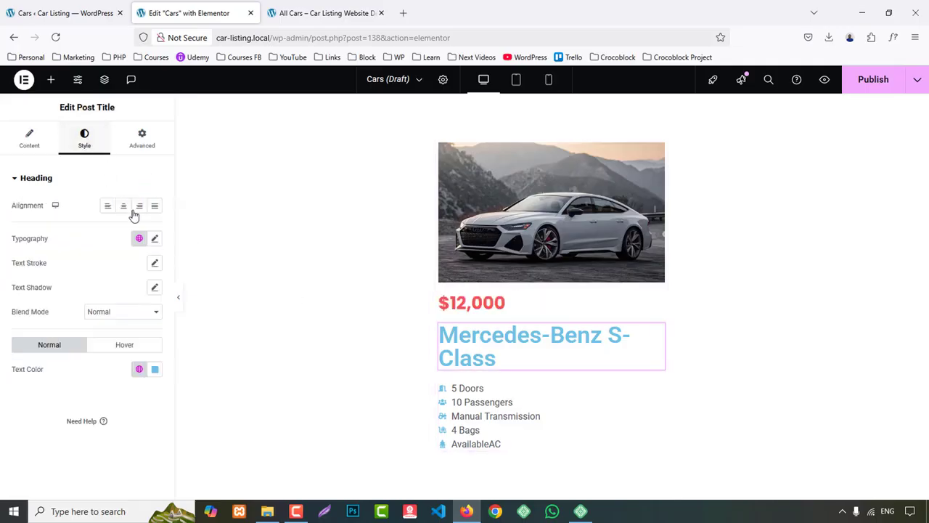
{"action": "left_click", "coordinate": [155, 240]}
{"action": "left_click", "coordinate": [107, 300]}
{"action": "type", "text": "popp"}
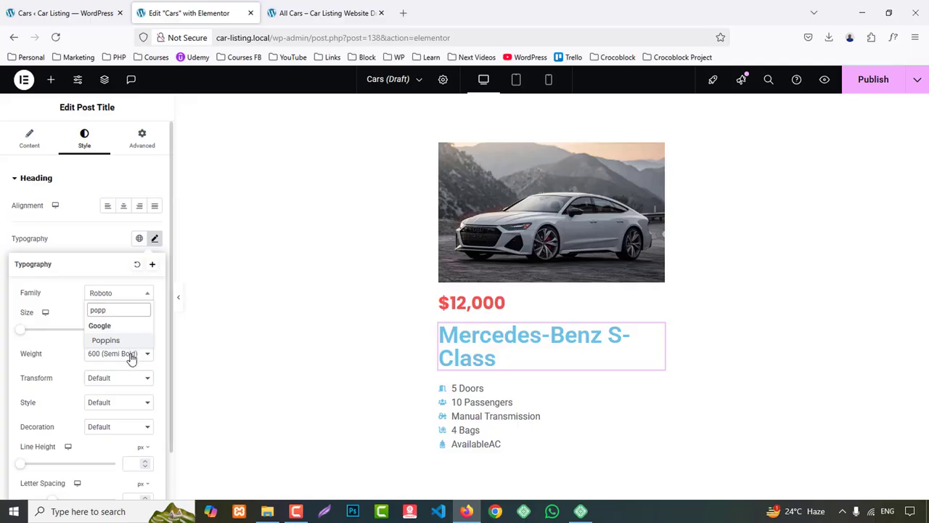
{"action": "left_click", "coordinate": [113, 340]}
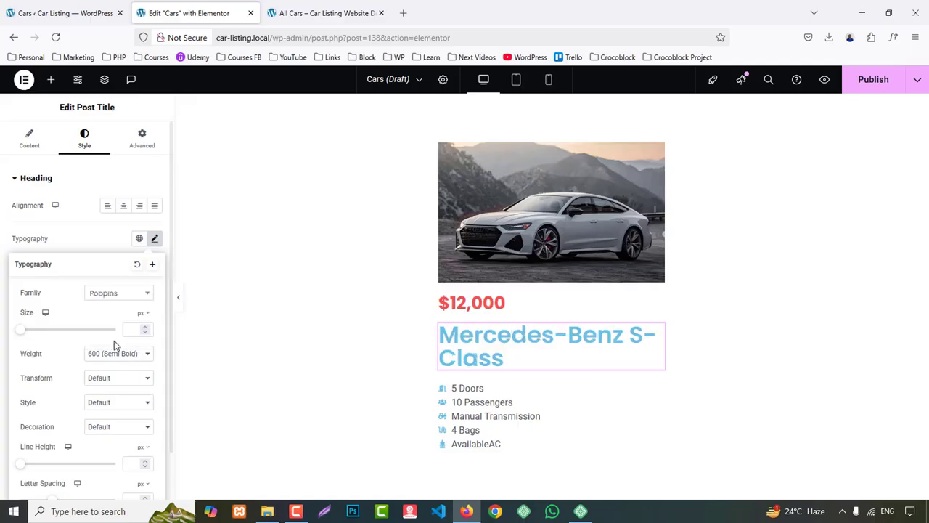
{"action": "left_click", "coordinate": [133, 331]}
{"action": "type", "text": "22"}
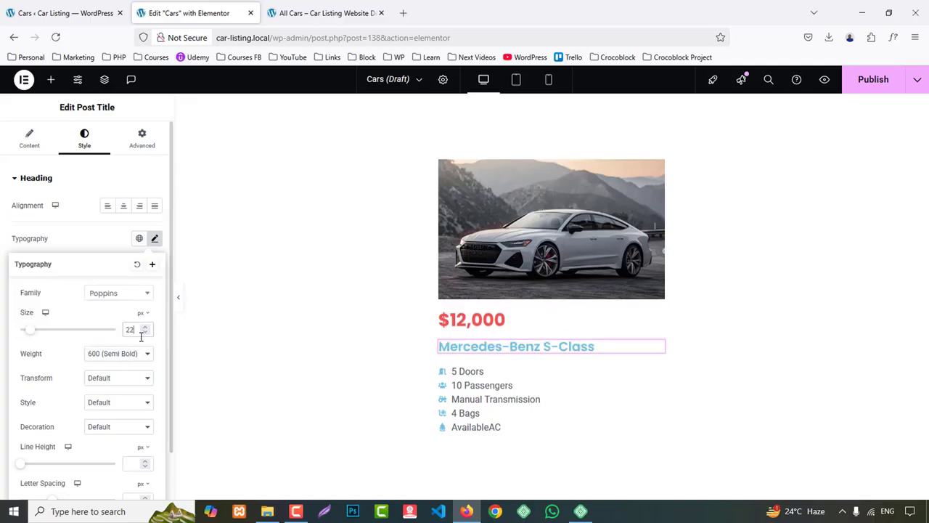
{"action": "key", "text": "BackSpace"}
{"action": "type", "text": "4"}
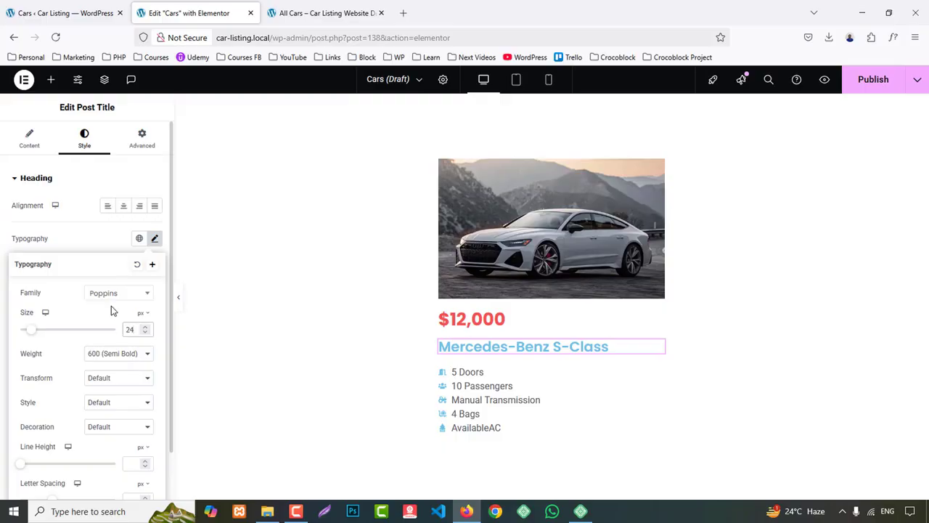
{"action": "left_click", "coordinate": [91, 249]}
- Set the post title's text colour to #111
{"action": "left_click", "coordinate": [157, 370]}
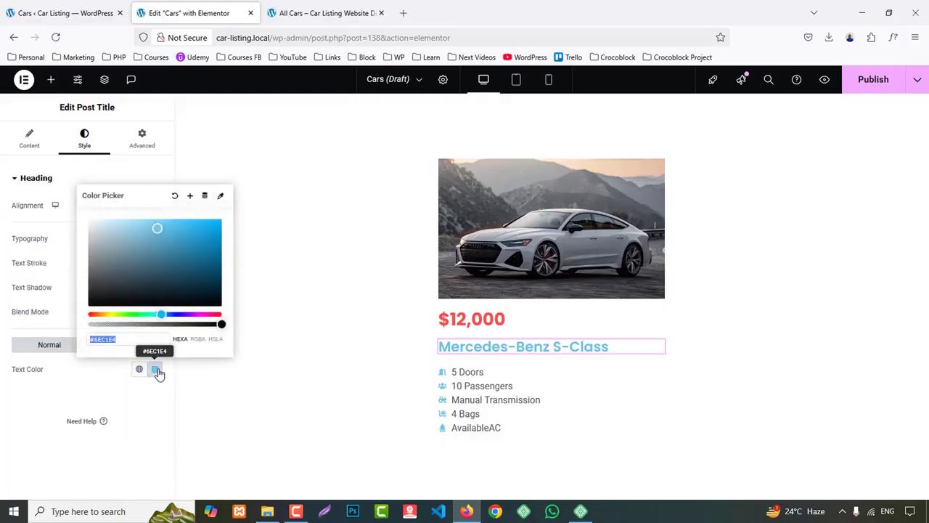
{"action": "left_click", "coordinate": [135, 339]}
{"action": "type", "text": "#111"}
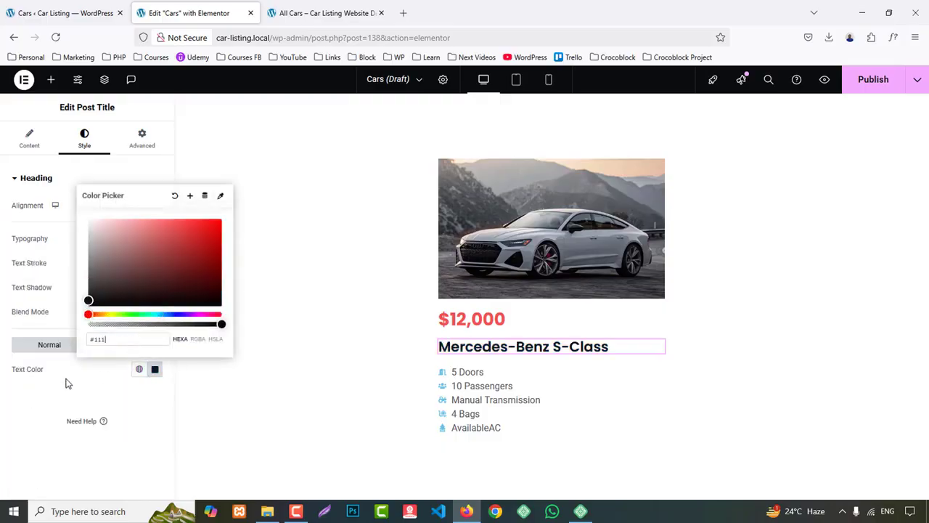
{"action": "left_click", "coordinate": [66, 381]}
- Set the post title's font weight to 500 (Medium)
{"action": "left_click", "coordinate": [155, 238]}
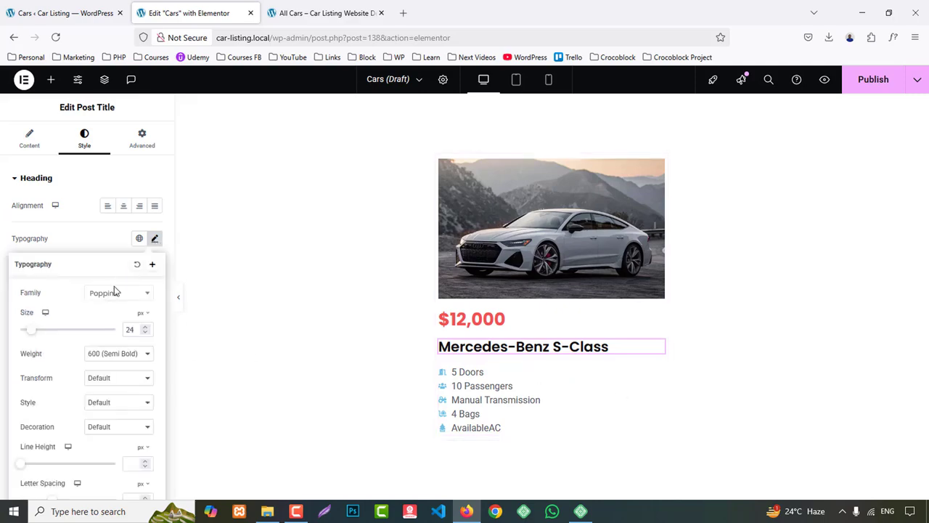
{"action": "left_click", "coordinate": [121, 354]}
{"action": "left_click", "coordinate": [112, 249]}
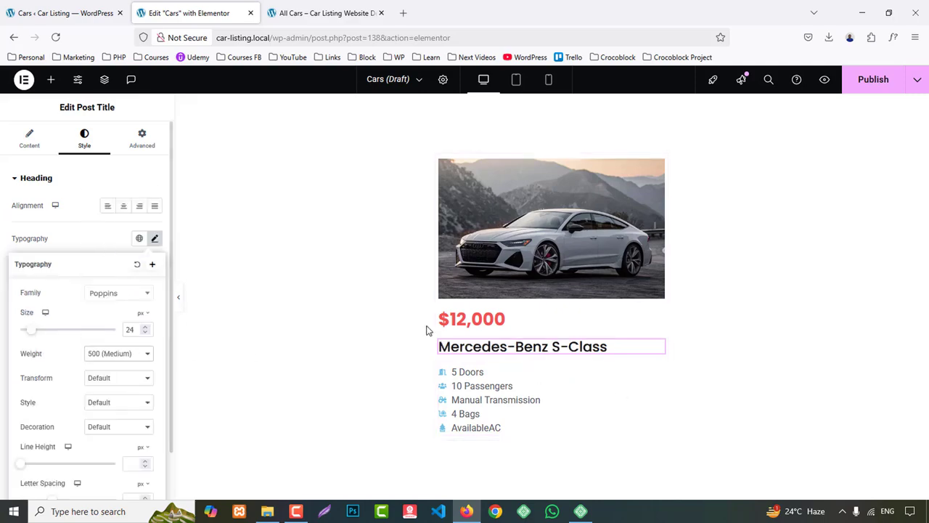
- Turn on the icon list's divider and set the space between its items to 15 px
{"action": "left_click", "coordinate": [499, 387]}
{"action": "scroll", "coordinate": [91, 182], "scroll_direction": "up", "scroll_amount": 1}
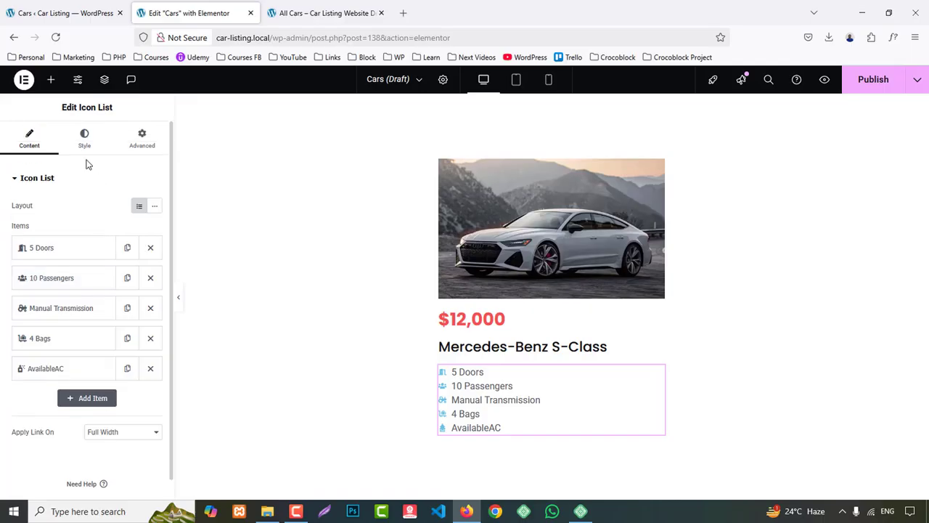
{"action": "left_click", "coordinate": [89, 145]}
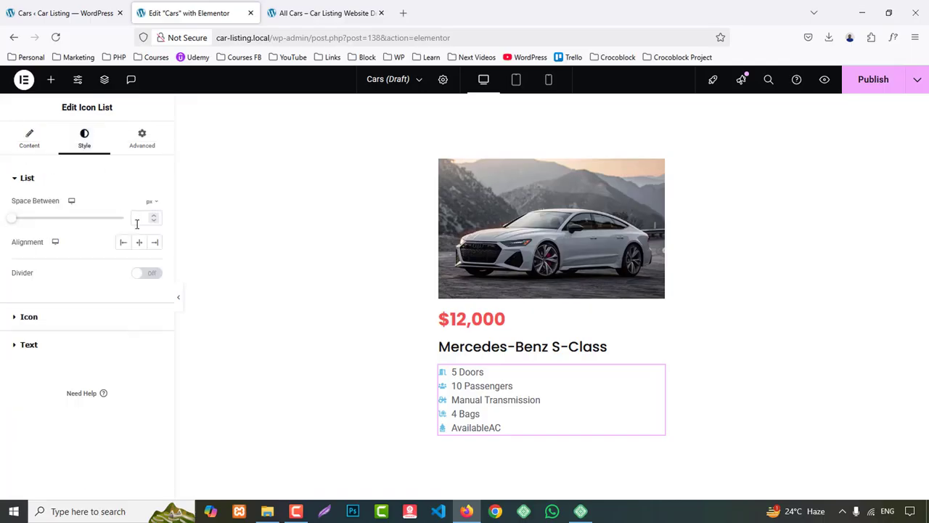
{"action": "left_click", "coordinate": [149, 276]}
{"action": "left_click", "coordinate": [140, 219]}
{"action": "key", "text": "Up"}
{"action": "key", "text": "Up"}
{"action": "key", "text": "Up"}
{"action": "key", "text": "Up"}
{"action": "key", "text": "Up"}
{"action": "key", "text": "Up"}
{"action": "key", "text": "Up"}
{"action": "key", "text": "Up"}
{"action": "key", "text": "Up"}
{"action": "key", "text": "Up"}
{"action": "key", "text": "Up"}
{"action": "key", "text": "Up"}
{"action": "key", "text": "Up"}
{"action": "key", "text": "Up"}
{"action": "key", "text": "Up"}
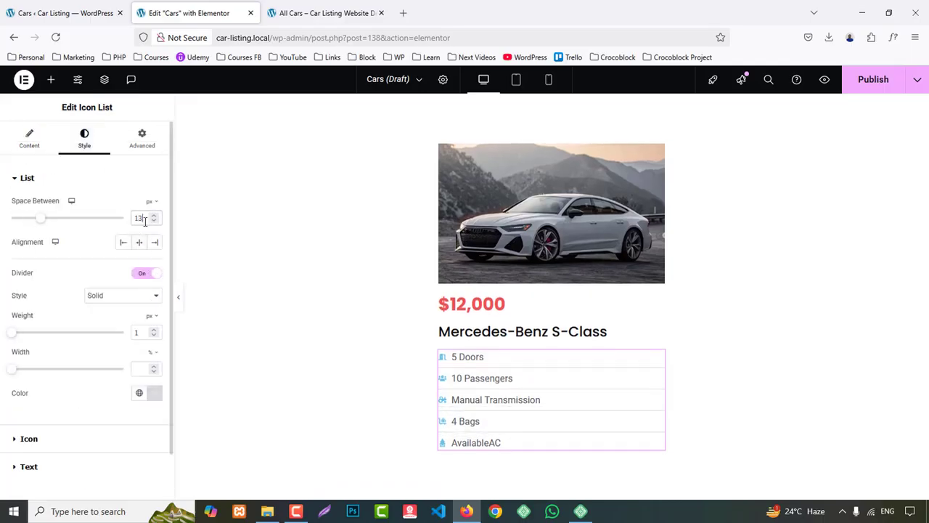
{"action": "scroll", "coordinate": [18, 433], "scroll_direction": "down", "scroll_amount": 1}
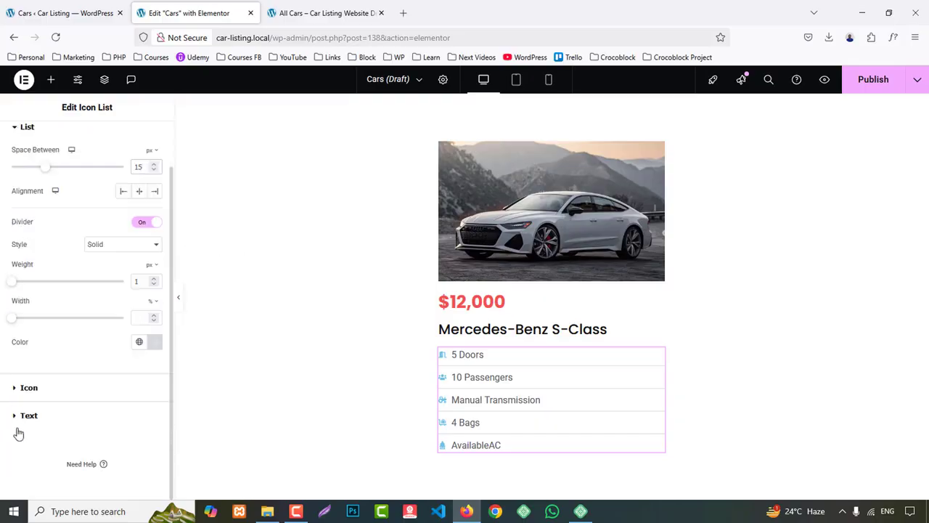
- Set the icon list's icon colour to #F15253
{"action": "left_click", "coordinate": [29, 389]}
{"action": "left_click", "coordinate": [156, 258]}
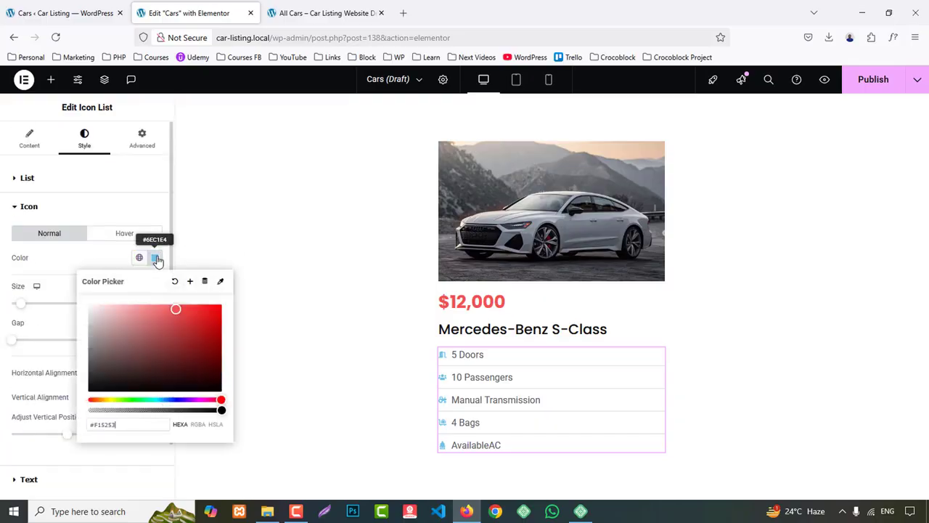
{"action": "scroll", "coordinate": [25, 422], "scroll_direction": "down", "scroll_amount": 1}
- Set the icon list text's font family to Poppins and its weight to 500 (Medium)
{"action": "left_click", "coordinate": [62, 416]}
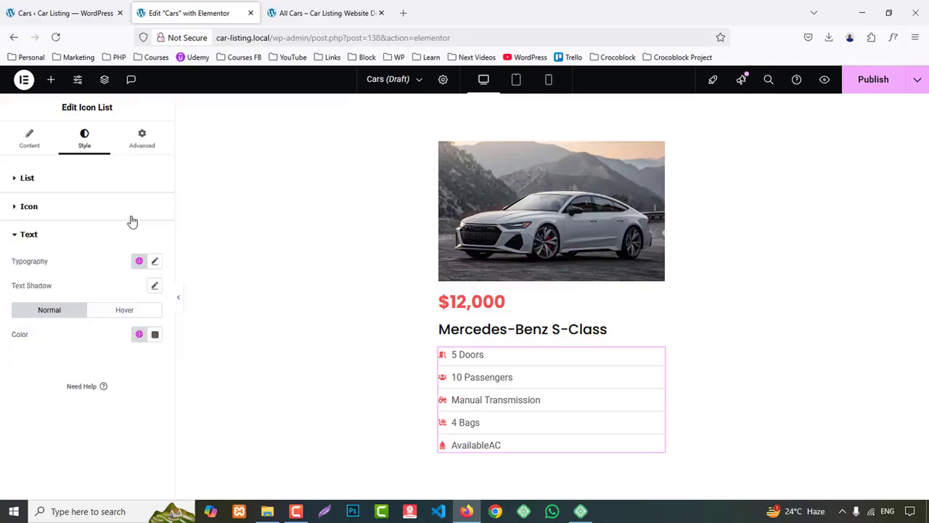
{"action": "left_click", "coordinate": [156, 261]}
{"action": "left_click", "coordinate": [118, 315]}
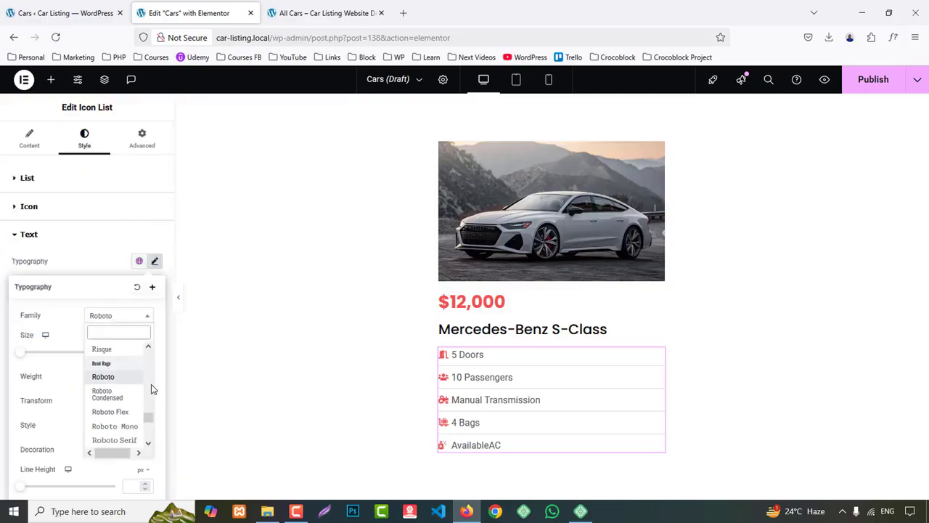
{"action": "type", "text": "popp"}
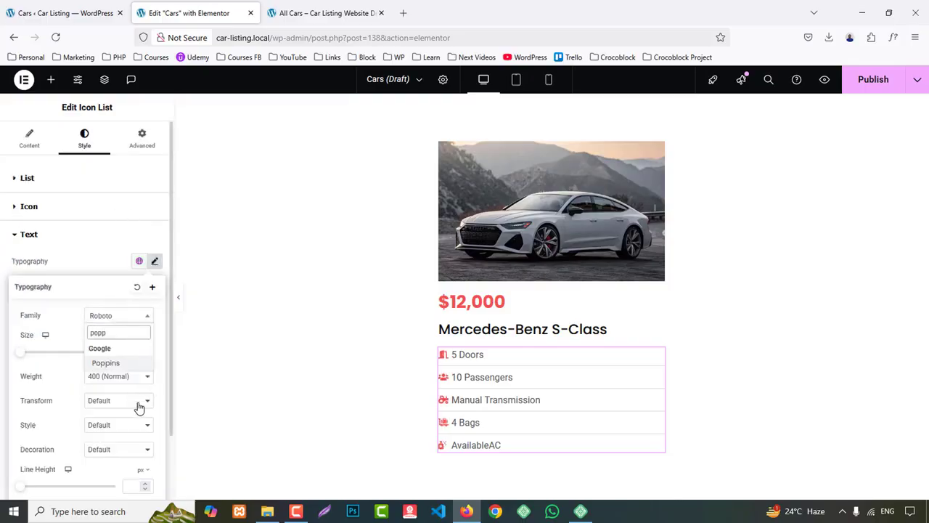
{"action": "left_click", "coordinate": [117, 364]}
{"action": "left_click", "coordinate": [112, 377]}
{"action": "left_click", "coordinate": [109, 269]}
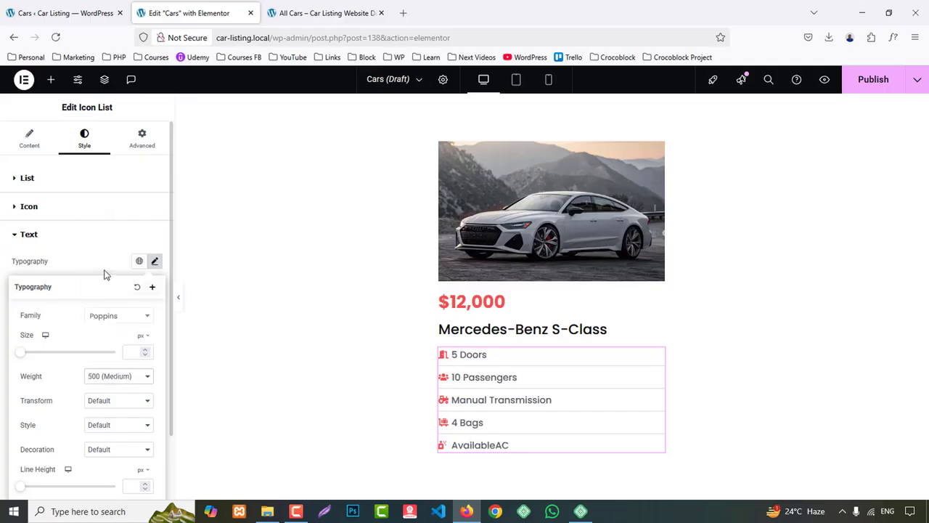
{"action": "left_click", "coordinate": [103, 243]}
{"action": "left_click", "coordinate": [30, 235]}
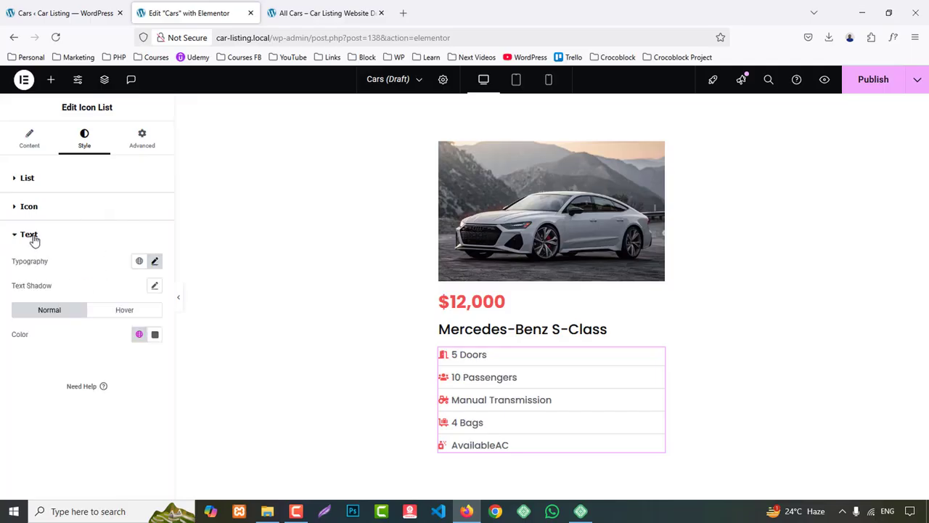
- Set the icon list's text colour to #111
{"action": "left_click", "coordinate": [154, 334]}
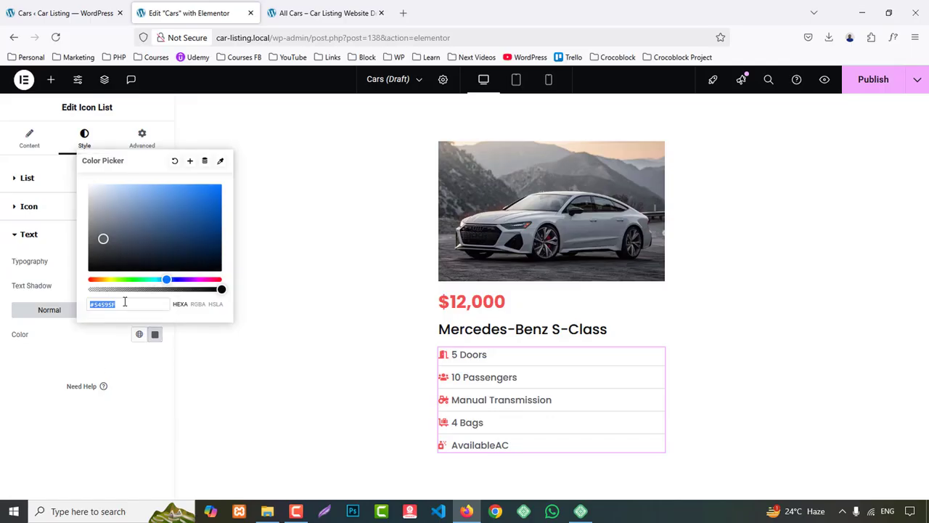
{"action": "type", "text": "#111"}
{"action": "left_click", "coordinate": [3, 423]}
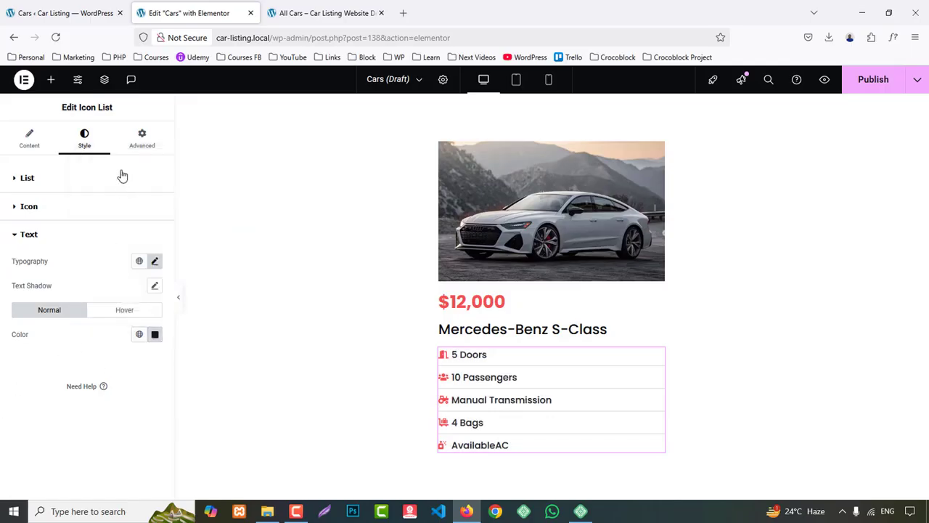
- Add a Button widget below the icon list and label it "Read More"
{"action": "left_click", "coordinate": [51, 82]}
{"action": "scroll", "coordinate": [79, 392], "scroll_direction": "down", "scroll_amount": 3}
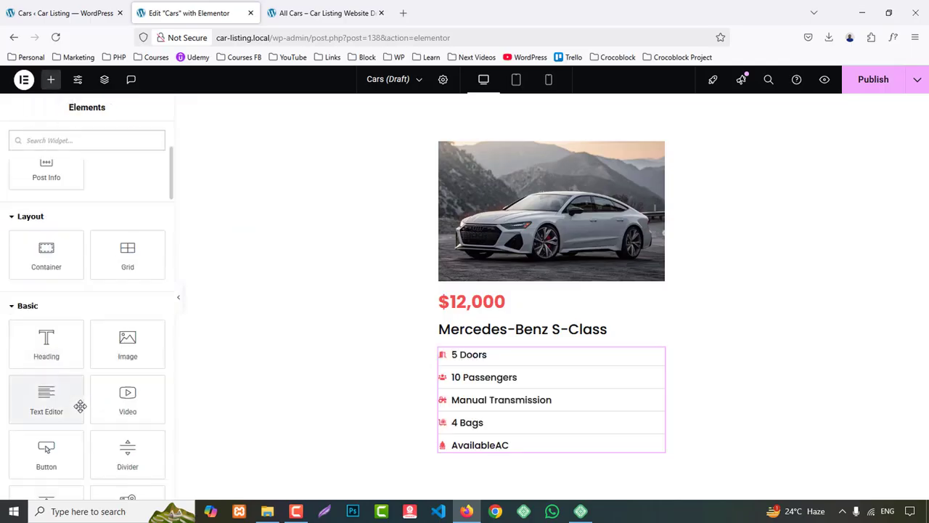
{"action": "scroll", "coordinate": [82, 410], "scroll_direction": "down", "scroll_amount": 1}
{"action": "left_click_drag", "start_coordinate": [46, 395], "coordinate": [501, 436]}
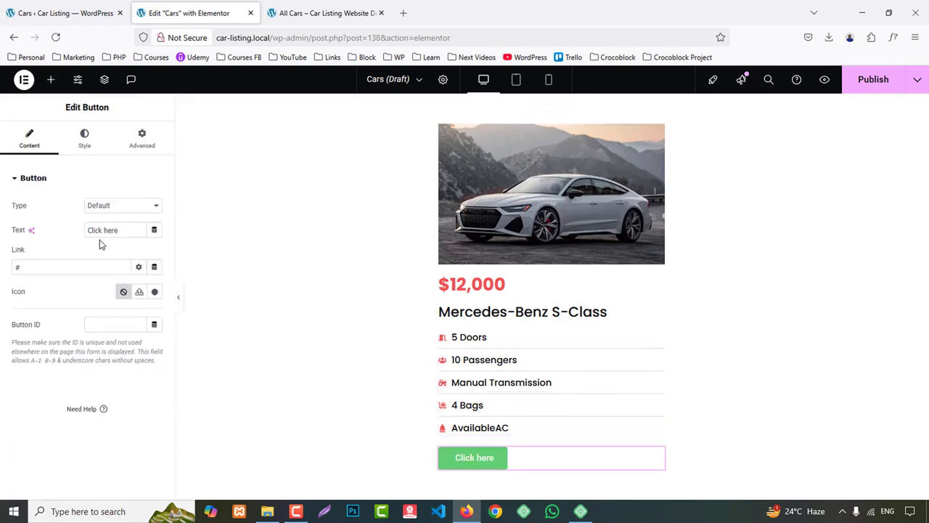
{"action": "type", "text": "Read More"}
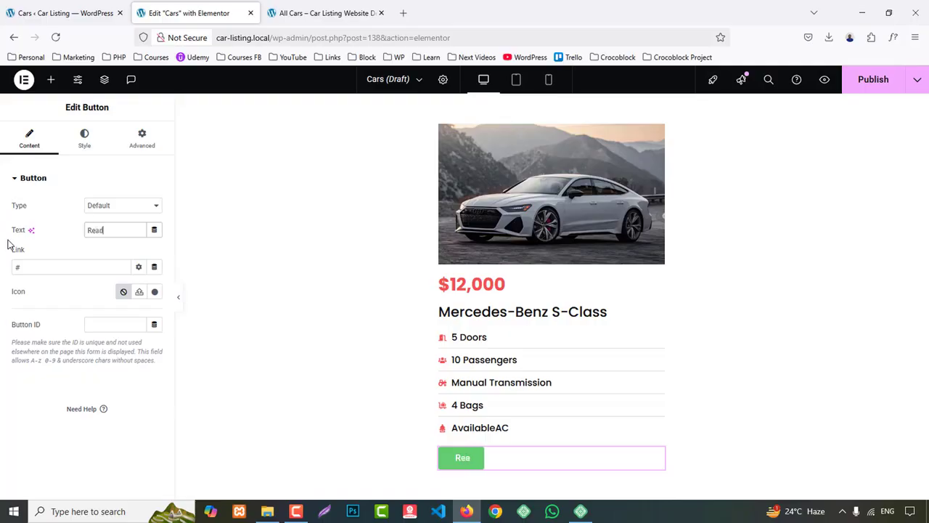
- Link the Read More button dynamically to the Post URL
{"action": "left_click", "coordinate": [154, 266]}
{"action": "scroll", "coordinate": [89, 385], "scroll_direction": "down", "scroll_amount": 5}
{"action": "scroll", "coordinate": [56, 307], "scroll_direction": "up", "scroll_amount": 5}
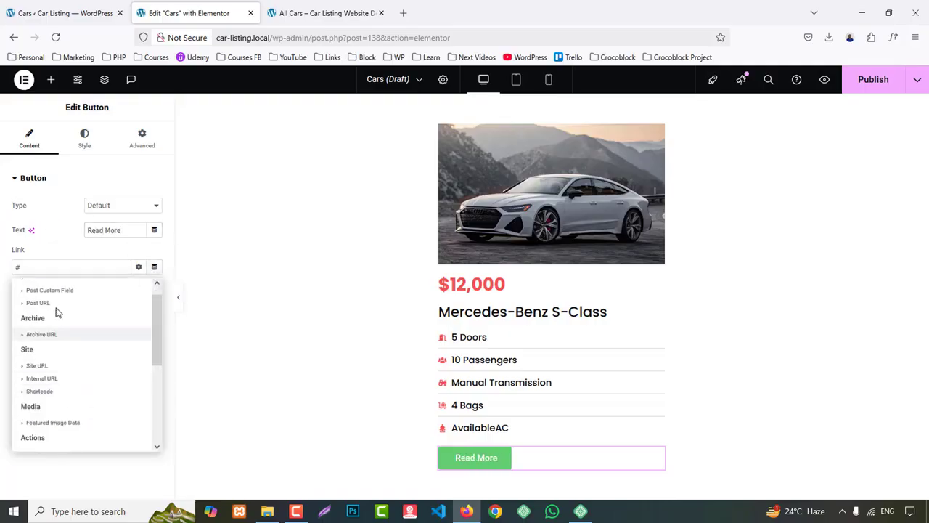
{"action": "left_click", "coordinate": [38, 303]}
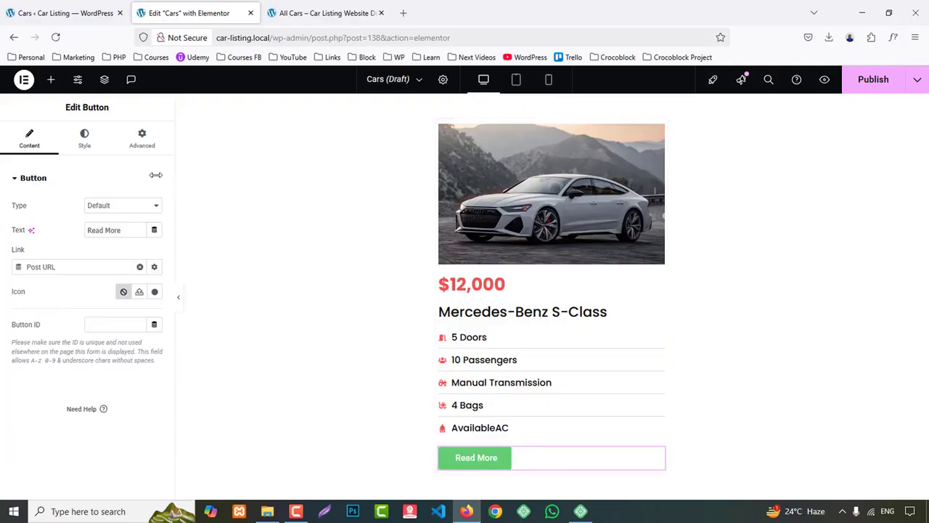
- Centre the Read More button and set its font family to Poppins
{"action": "left_click", "coordinate": [84, 140]}
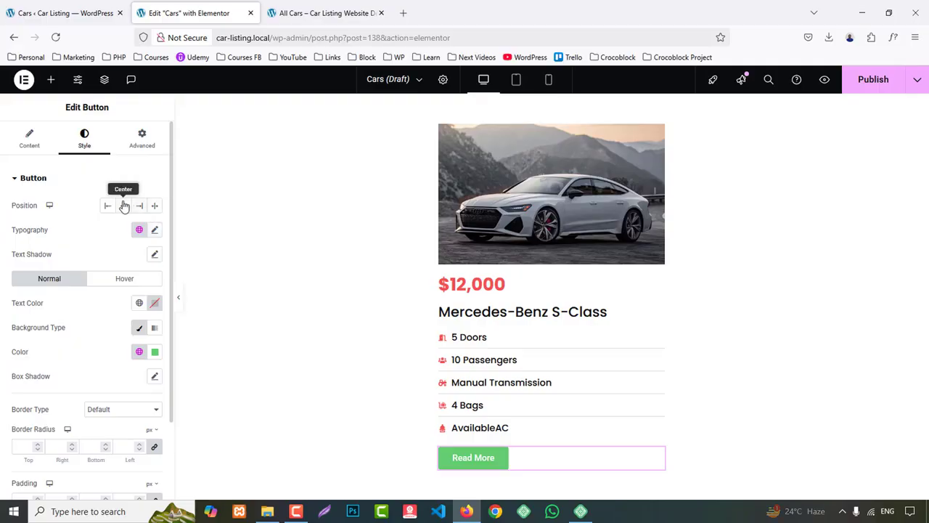
{"action": "left_click", "coordinate": [123, 205]}
{"action": "left_click", "coordinate": [154, 230]}
{"action": "left_click", "coordinate": [104, 289]}
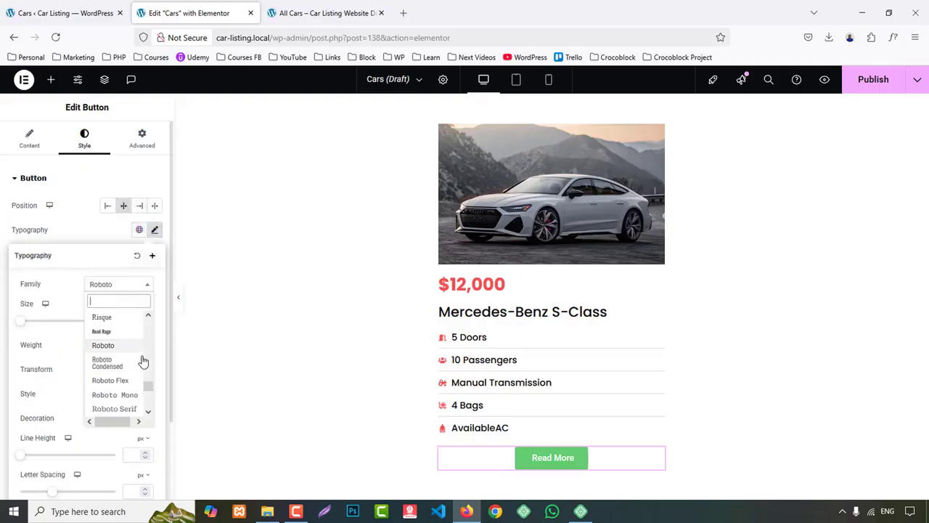
{"action": "type", "text": "popp"}
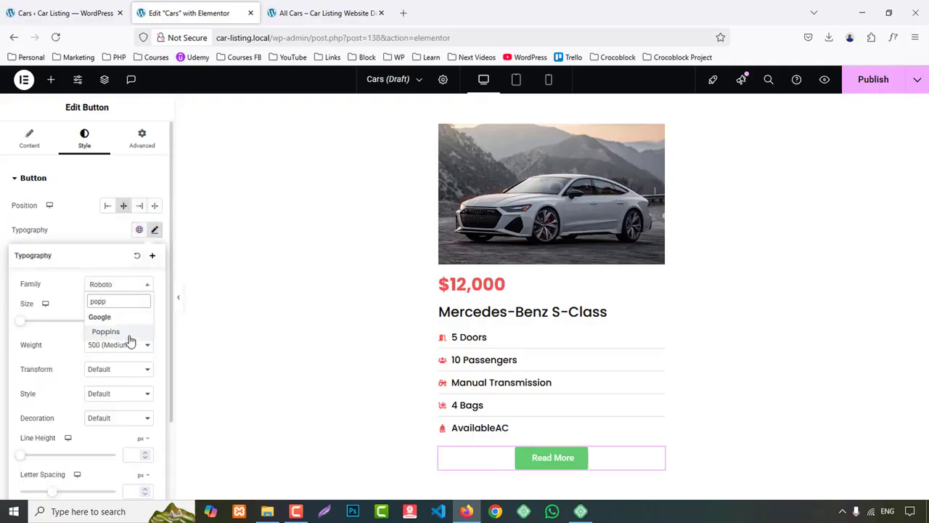
{"action": "left_click", "coordinate": [127, 334]}
{"action": "scroll", "coordinate": [116, 341], "scroll_direction": "down", "scroll_amount": 2}
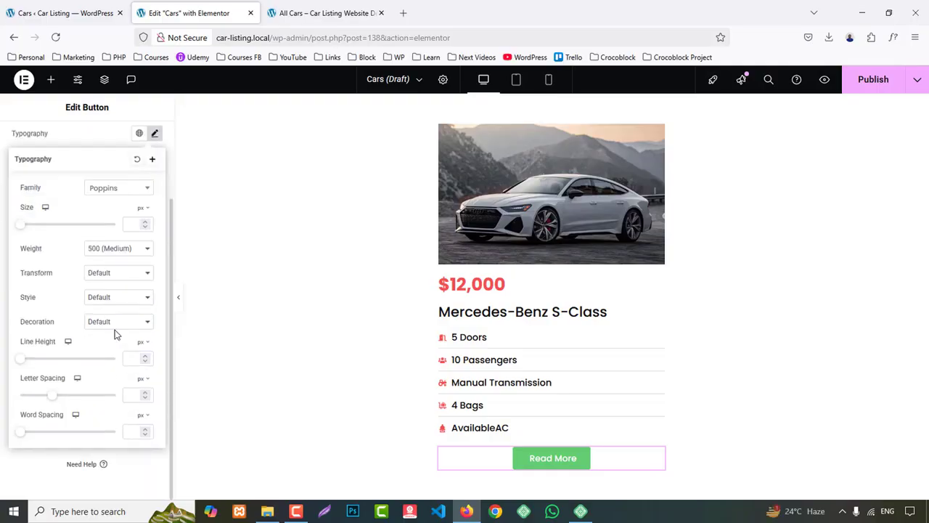
{"action": "left_click", "coordinate": [86, 142]}
- Set the Read More button's normal background colour to #F15253
{"action": "left_click", "coordinate": [154, 259]}
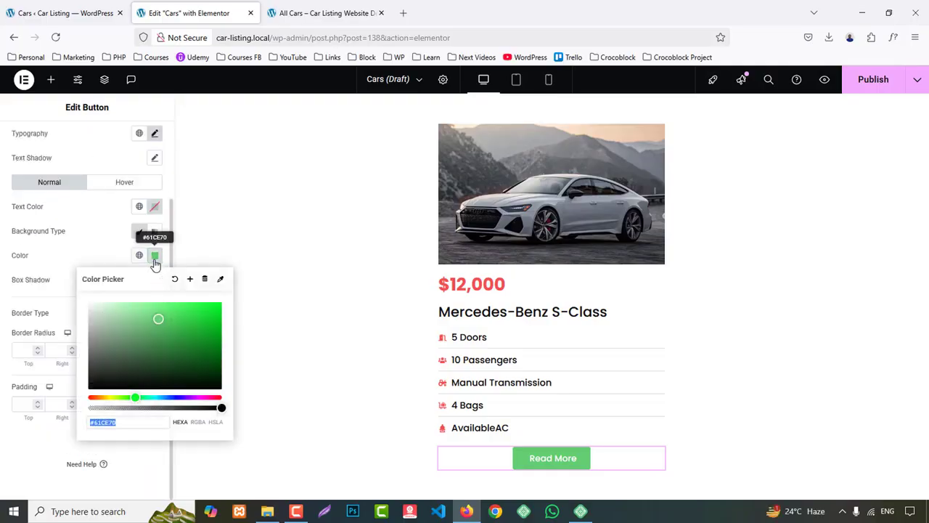
{"action": "key", "text": "ctrl+v"}
{"action": "left_click", "coordinate": [156, 259]}
- Set the Read More button's hover background colour to #111
{"action": "left_click", "coordinate": [125, 184]}
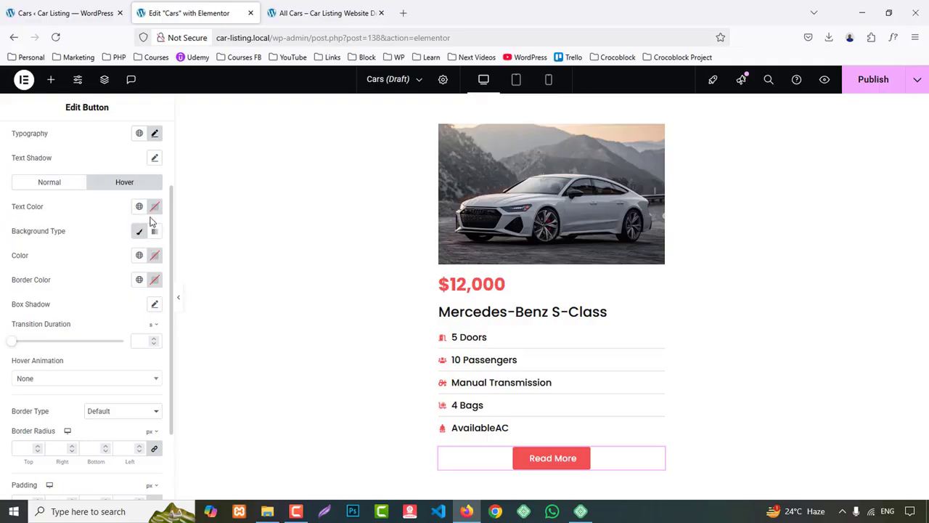
{"action": "left_click", "coordinate": [154, 259]}
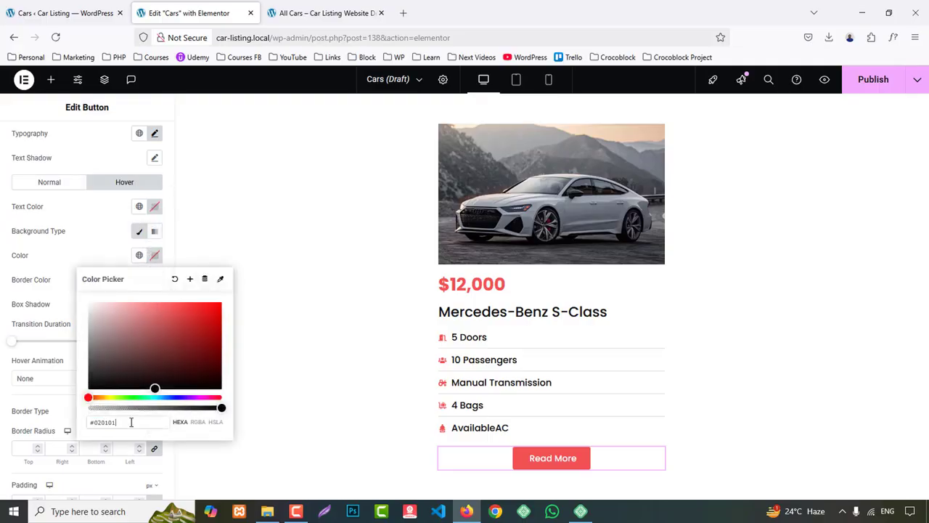
{"action": "type", "text": "#111"}
{"action": "left_click", "coordinate": [2, 448]}
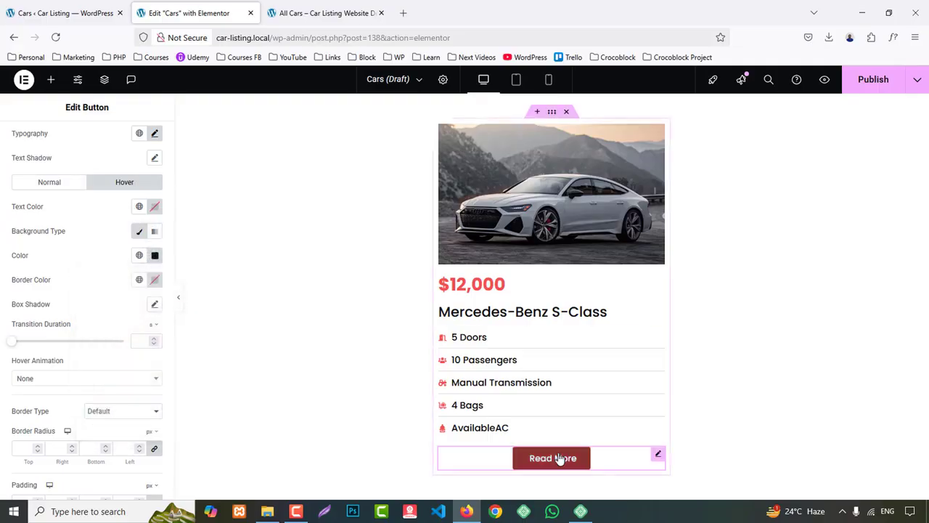
- Publish the Cars loop template and open the All Cars page in Elementor in a new browser tab
{"action": "left_click", "coordinate": [875, 80]}
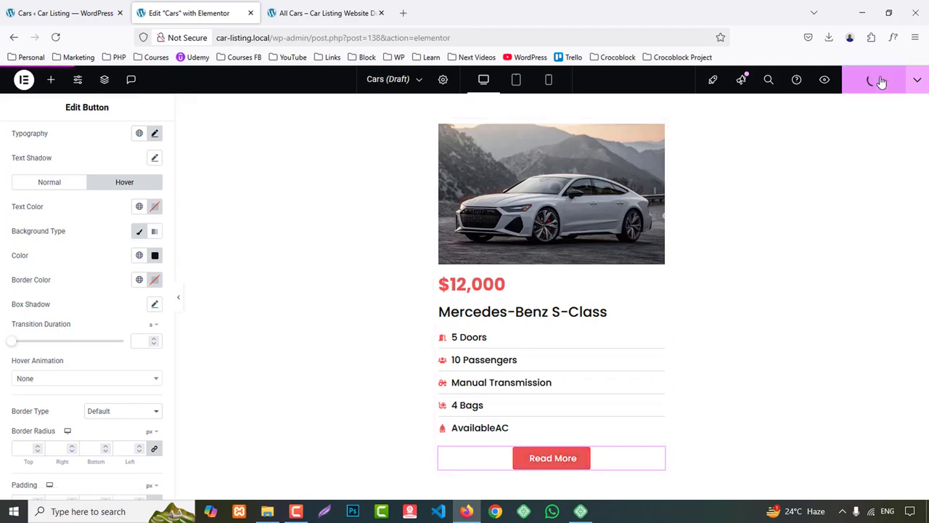
{"action": "left_click", "coordinate": [65, 13]}
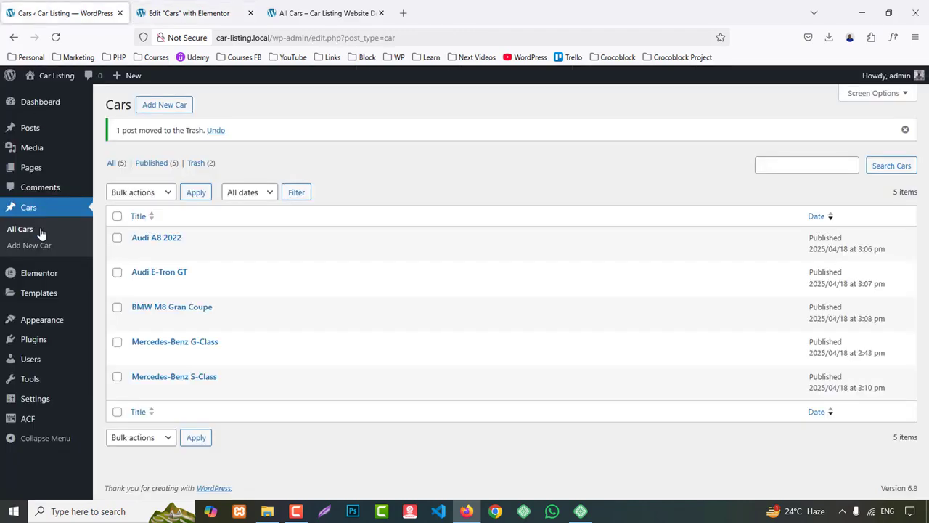
{"action": "left_click", "coordinate": [33, 169]}
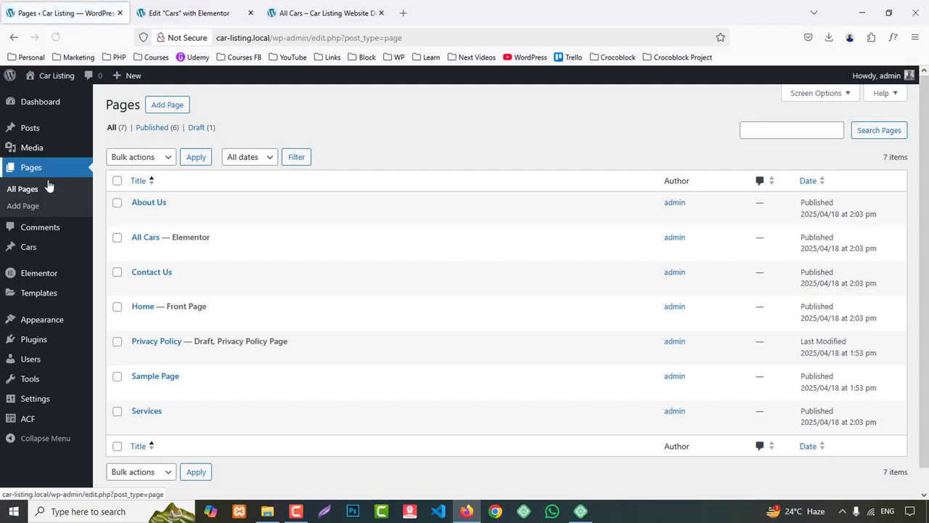
{"action": "middle_click", "coordinate": [283, 255]}
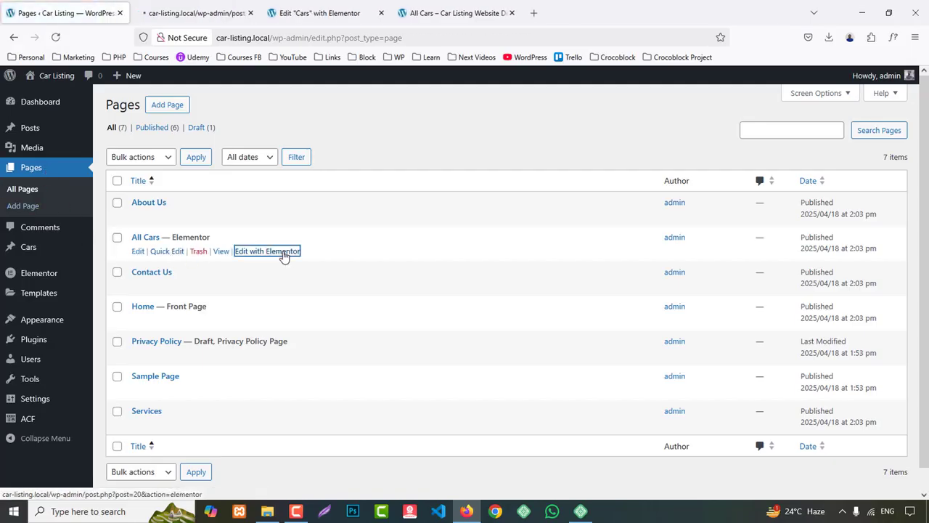
{"action": "left_click", "coordinate": [194, 9]}
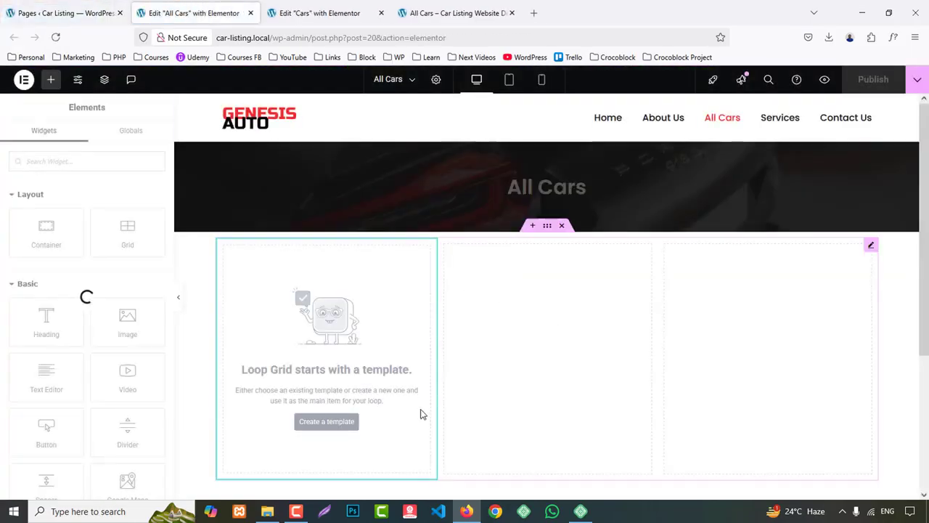
- Assign the existing Cars template to the page's Loop Grid, with Posts as the template type
{"action": "left_click", "coordinate": [332, 421]}
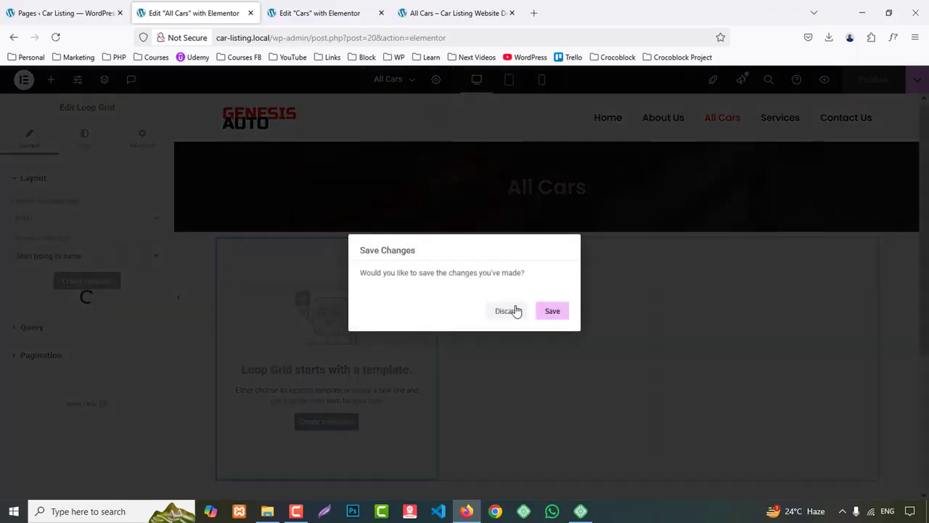
{"action": "left_click", "coordinate": [512, 311]}
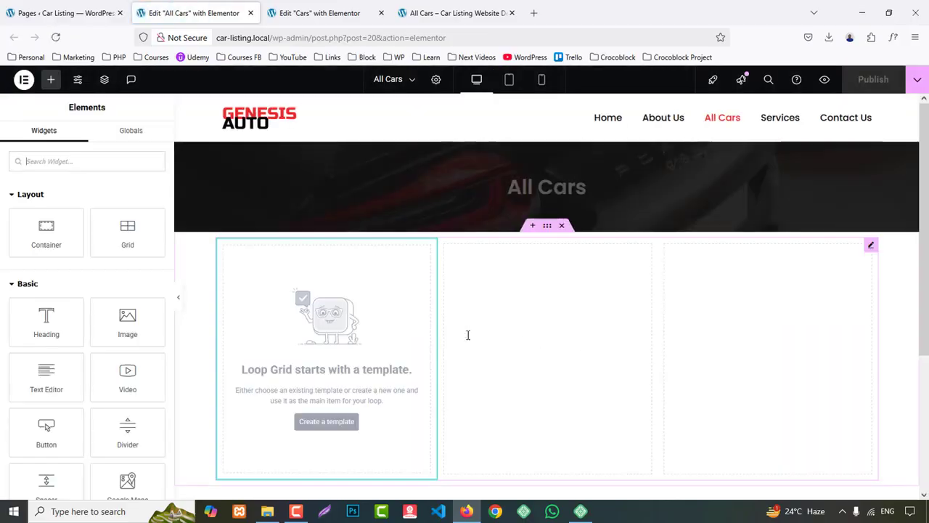
{"action": "left_click", "coordinate": [349, 354]}
{"action": "left_click", "coordinate": [52, 218]}
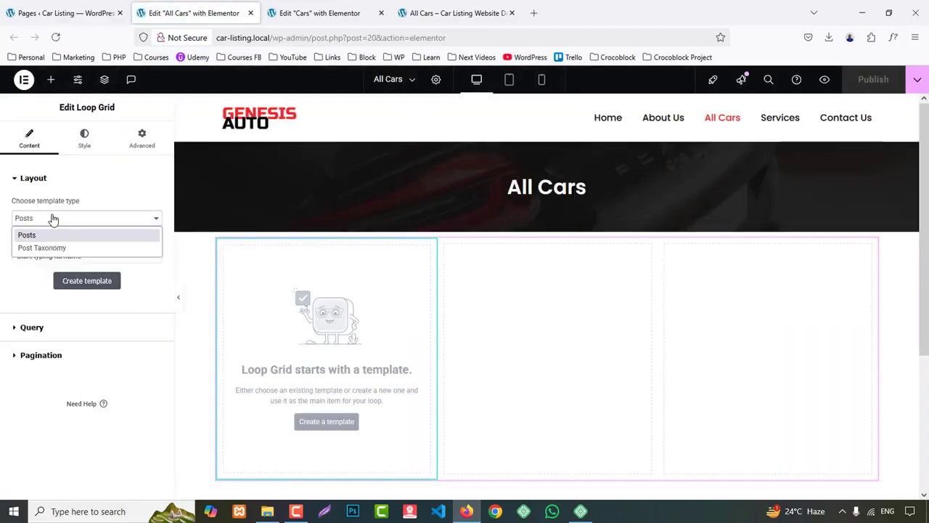
{"action": "left_click", "coordinate": [42, 236]}
{"action": "left_click", "coordinate": [50, 259]}
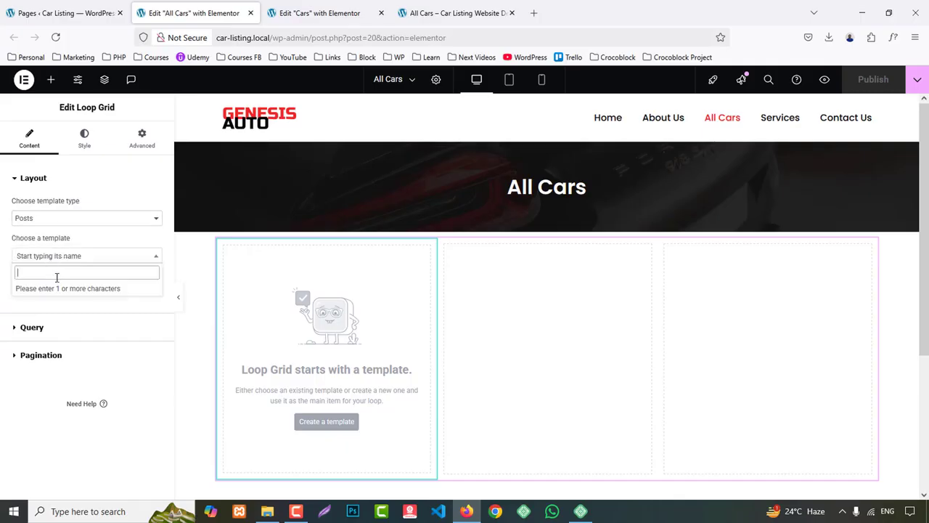
{"action": "type", "text": "car"}
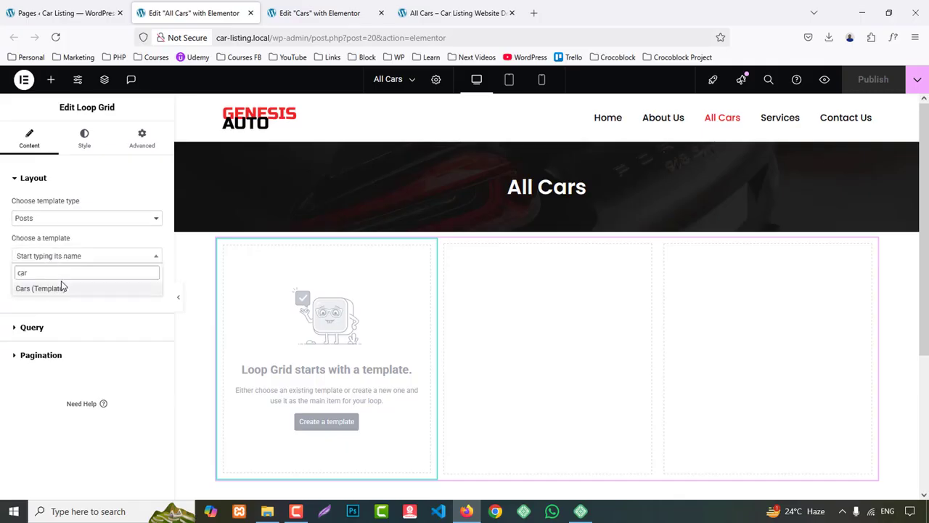
{"action": "left_click", "coordinate": [60, 288]}
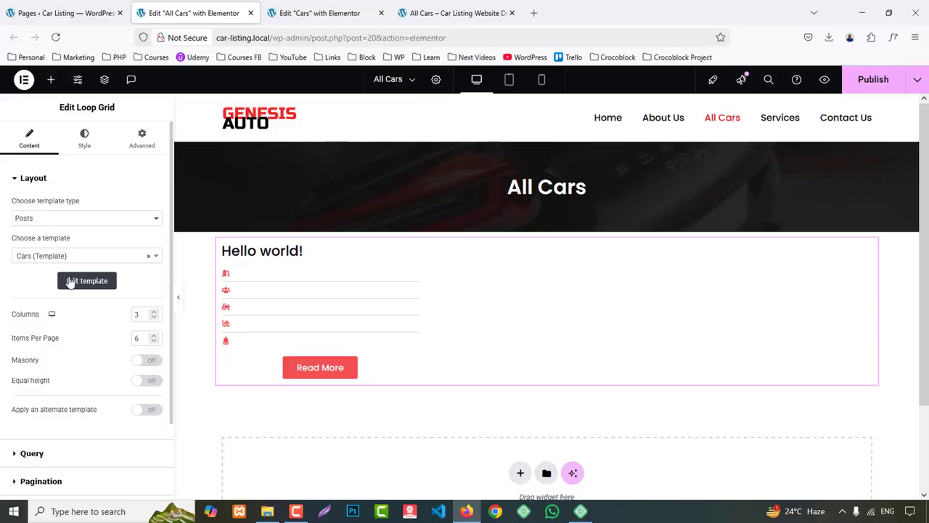
- Set the Loop Grid's query source to Cars
{"action": "scroll", "coordinate": [42, 370], "scroll_direction": "down", "scroll_amount": 2}
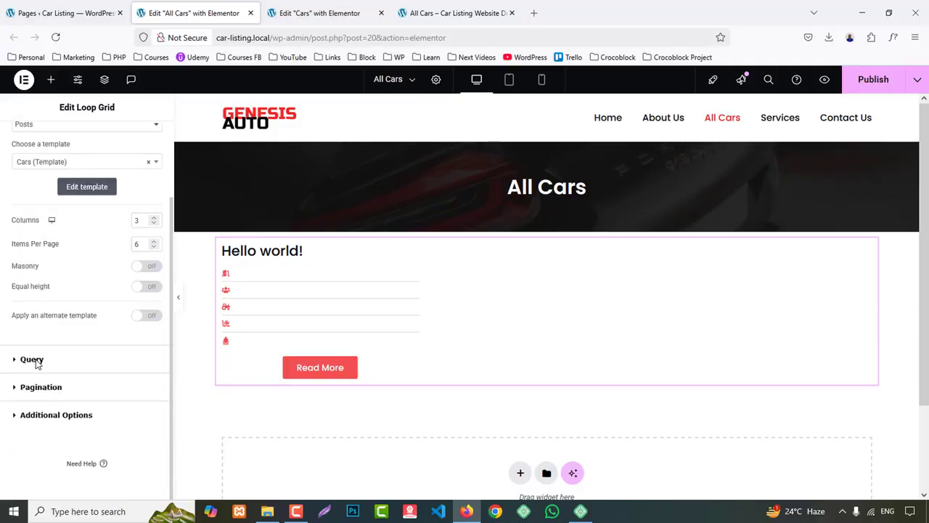
{"action": "left_click", "coordinate": [36, 361]}
{"action": "left_click", "coordinate": [107, 233]}
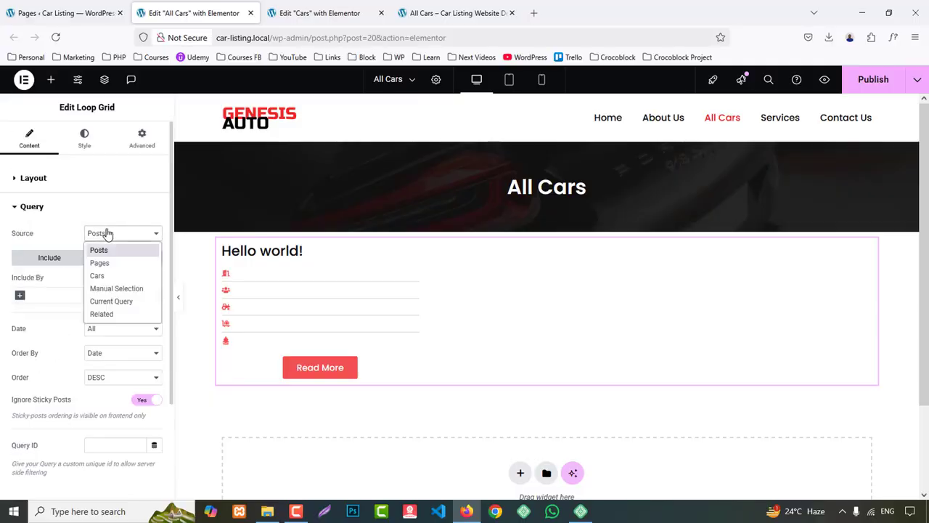
{"action": "left_click", "coordinate": [97, 276]}
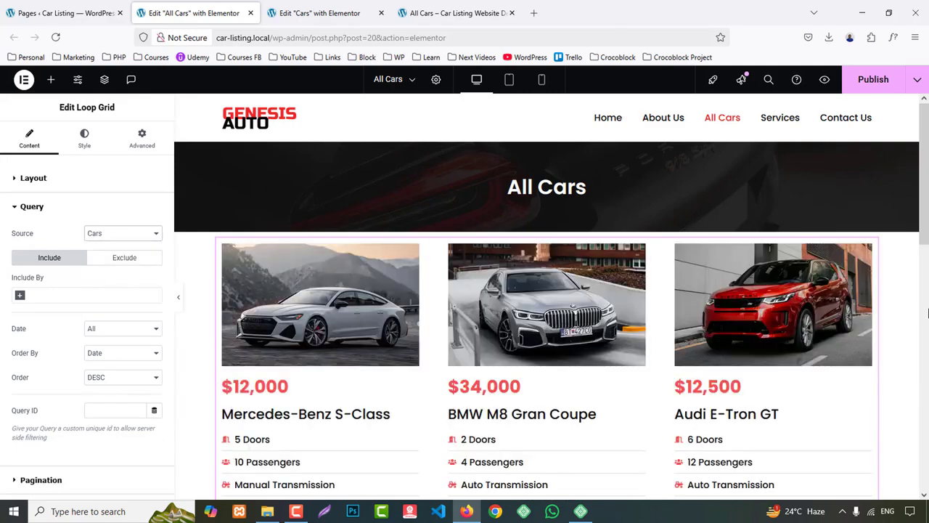
- Set the Loop Grid container's padding to 80 px top and bottom and 0 px on both sides
{"action": "left_click", "coordinate": [547, 227]}
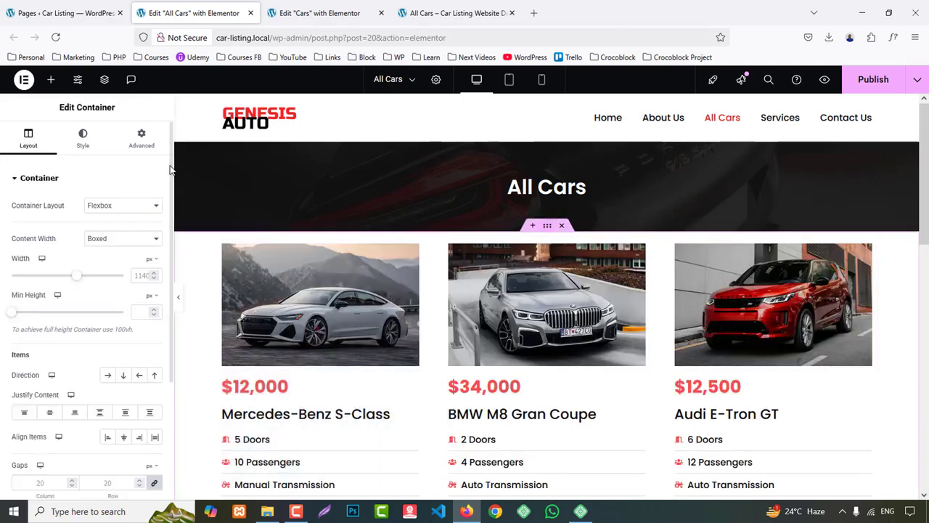
{"action": "left_click", "coordinate": [142, 138]}
{"action": "left_click", "coordinate": [38, 268]}
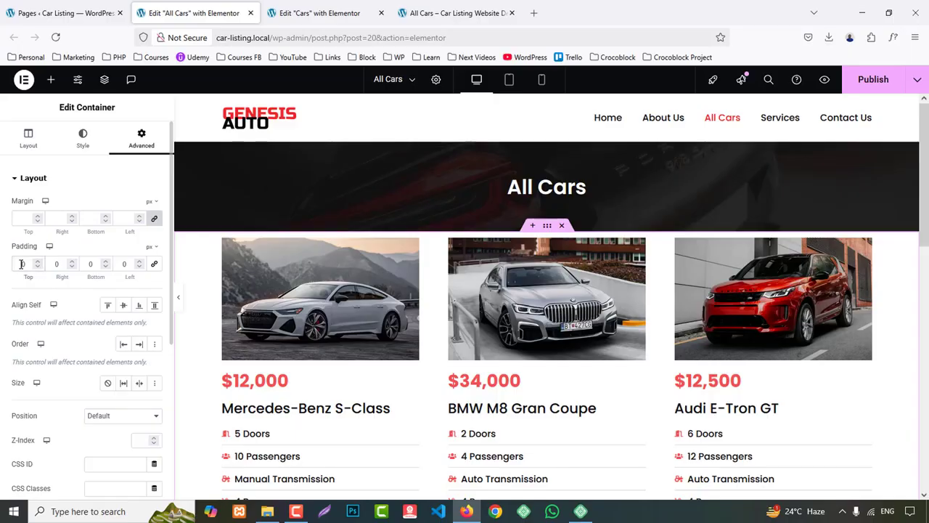
{"action": "type", "text": "8"}
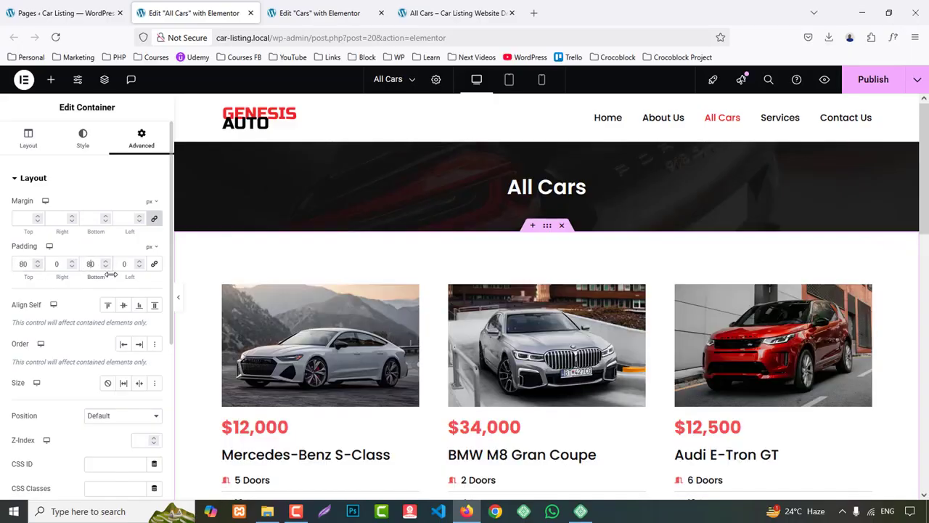
{"action": "scroll", "coordinate": [908, 145], "scroll_direction": "down", "scroll_amount": 8}
{"action": "scroll", "coordinate": [907, 145], "scroll_direction": "up", "scroll_amount": 8}
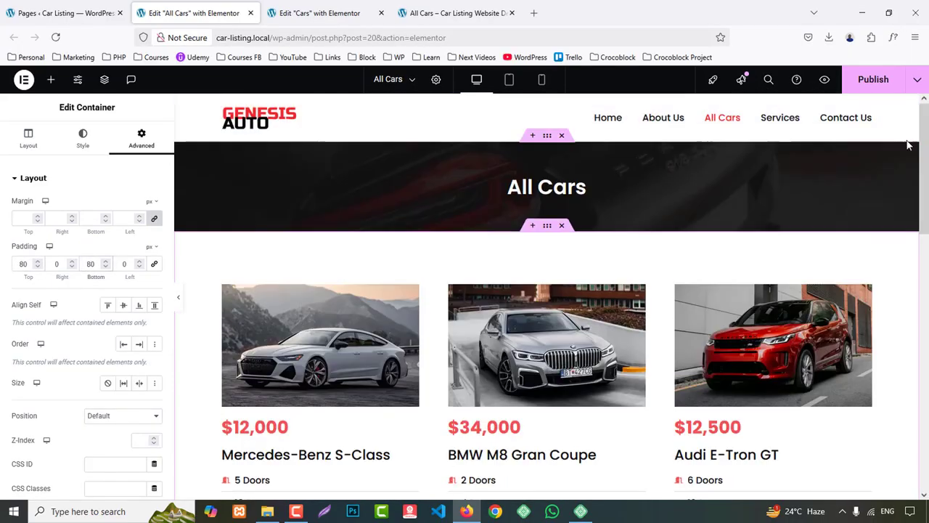
- Publish the All Cars page and open its live version from the preview
{"action": "left_click", "coordinate": [871, 80]}
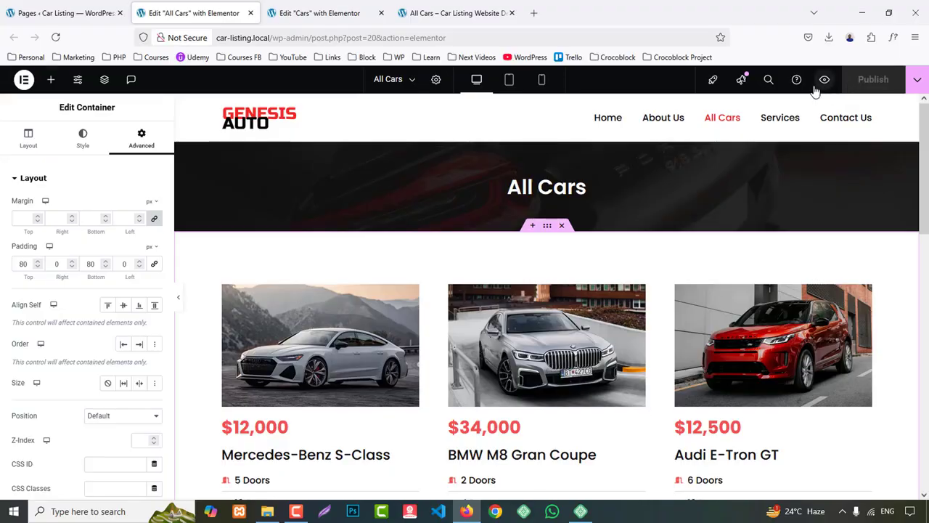
{"action": "left_click", "coordinate": [824, 80]}
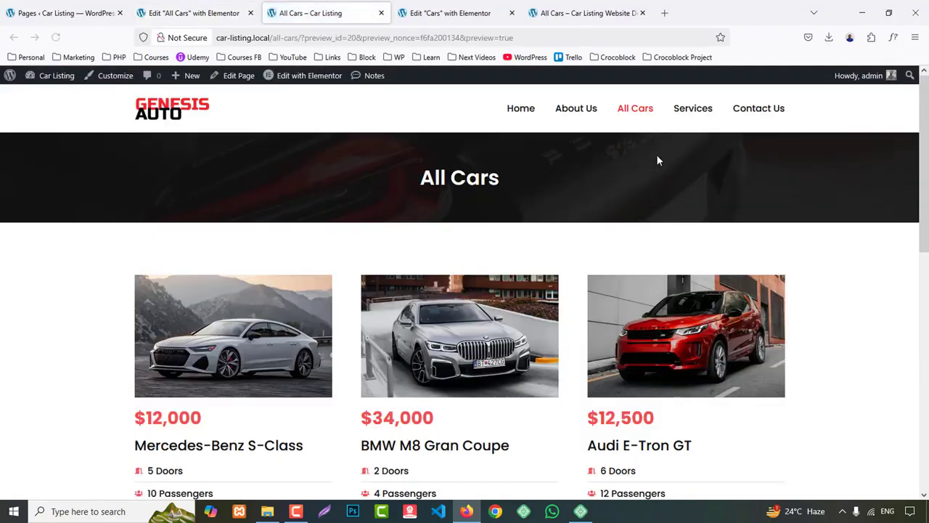
{"action": "left_click", "coordinate": [644, 109]}
- Check the Mercedes-Benz S-Class detail page through its listing card and return to the car list
{"action": "scroll", "coordinate": [852, 346], "scroll_direction": "down", "scroll_amount": 4}
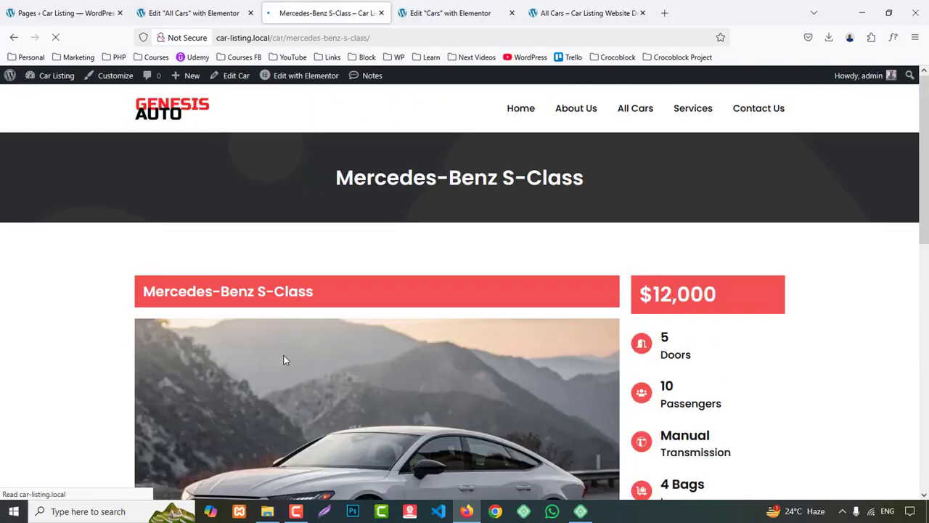
{"action": "scroll", "coordinate": [756, 342], "scroll_direction": "down", "scroll_amount": 10}
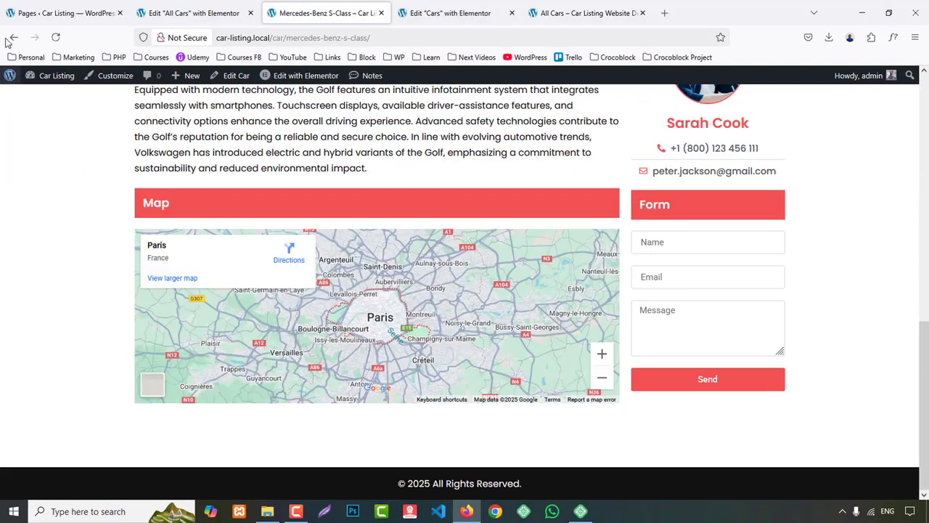
{"action": "left_click", "coordinate": [14, 37]}
{"action": "scroll", "coordinate": [470, 393], "scroll_direction": "down", "scroll_amount": 2}
{"action": "scroll", "coordinate": [465, 393], "scroll_direction": "down", "scroll_amount": 2}
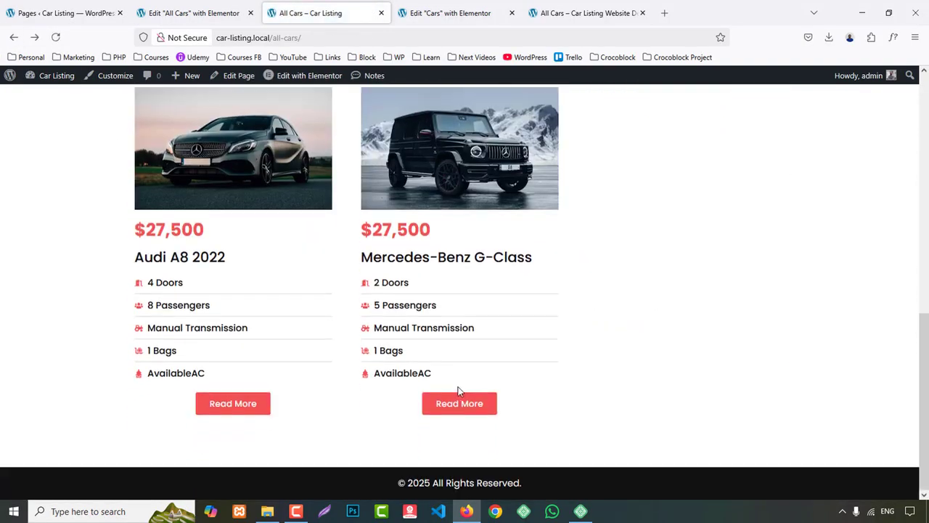
{"action": "scroll", "coordinate": [500, 366], "scroll_direction": "up", "scroll_amount": 5}
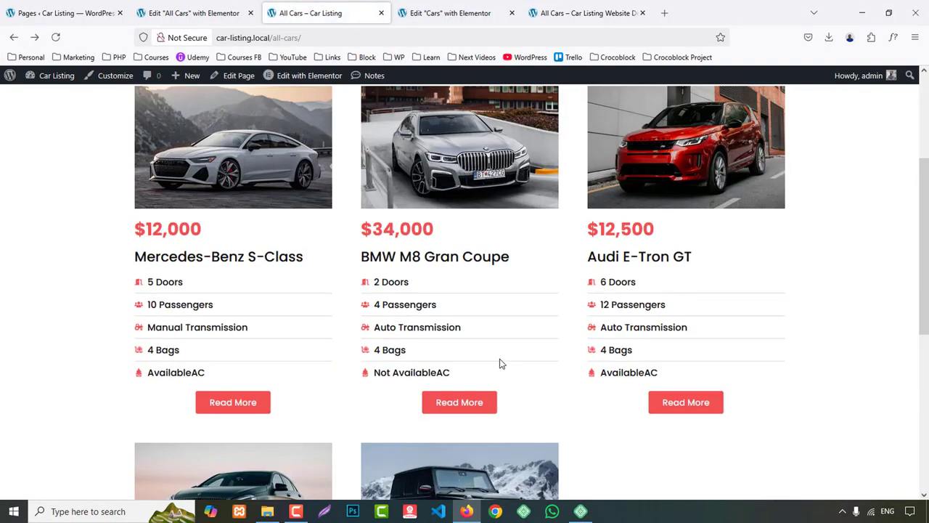
- Check the Audi E-Tron GT detail page through its Read More link and review the All Cars page again
{"action": "scroll", "coordinate": [500, 363], "scroll_direction": "down", "scroll_amount": 2}
{"action": "left_click", "coordinate": [686, 347]}
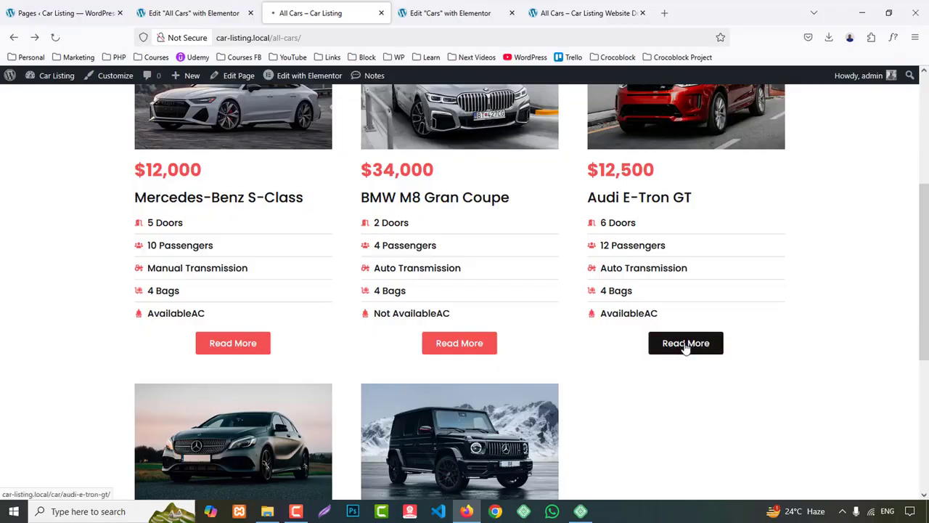
{"action": "scroll", "coordinate": [748, 339], "scroll_direction": "down", "scroll_amount": 6}
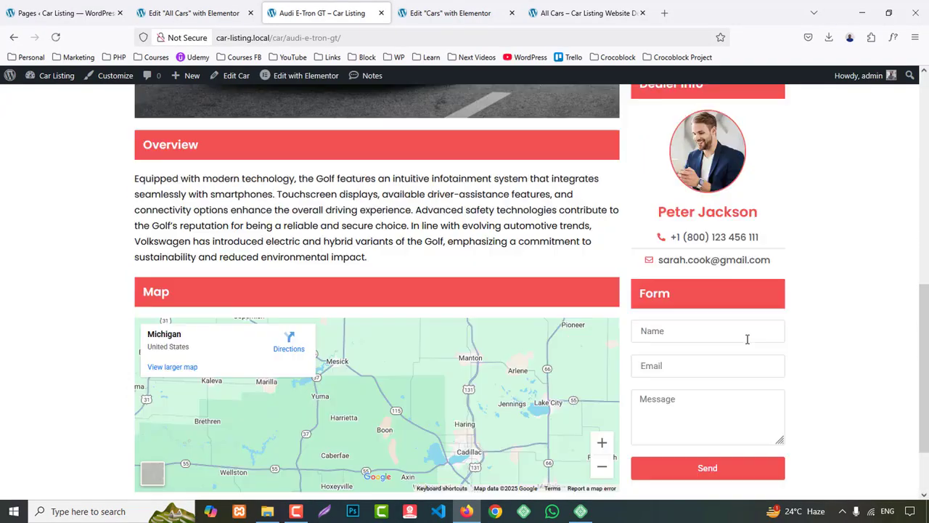
{"action": "scroll", "coordinate": [748, 339], "scroll_direction": "up", "scroll_amount": 6}
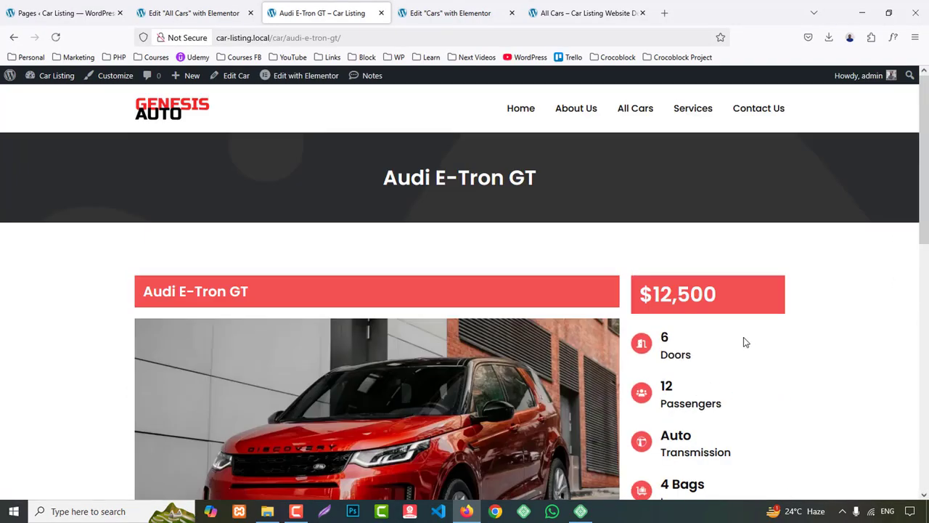
{"action": "left_click", "coordinate": [639, 114]}
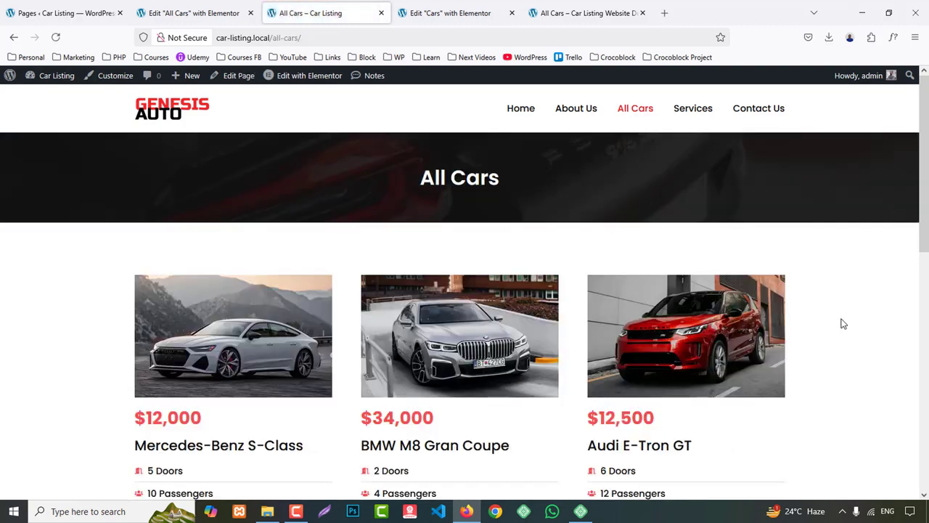
{"action": "scroll", "coordinate": [816, 361], "scroll_direction": "down", "scroll_amount": 3}
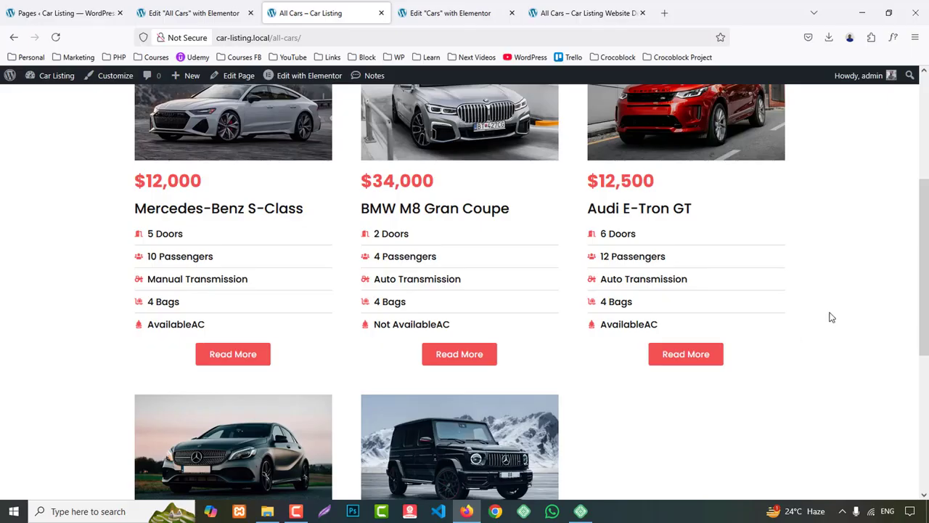
{"action": "scroll", "coordinate": [831, 317], "scroll_direction": "up", "scroll_amount": 3}
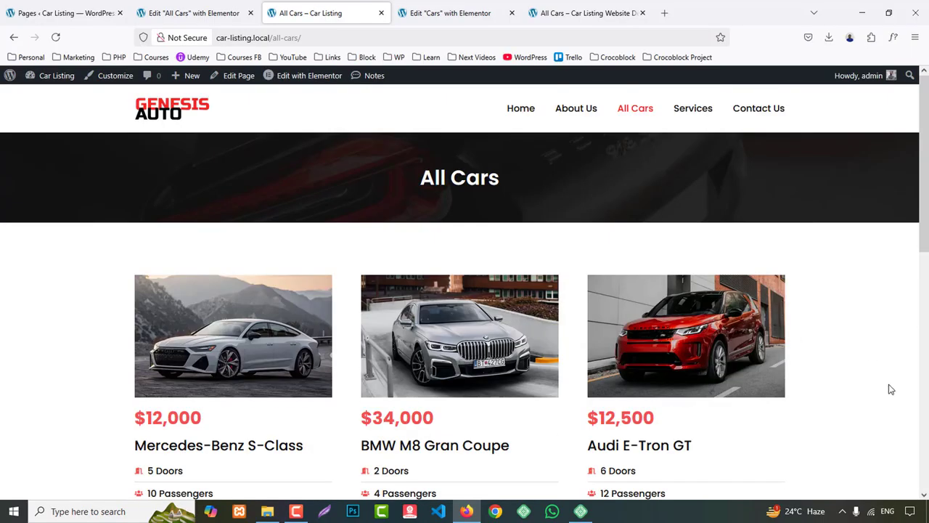